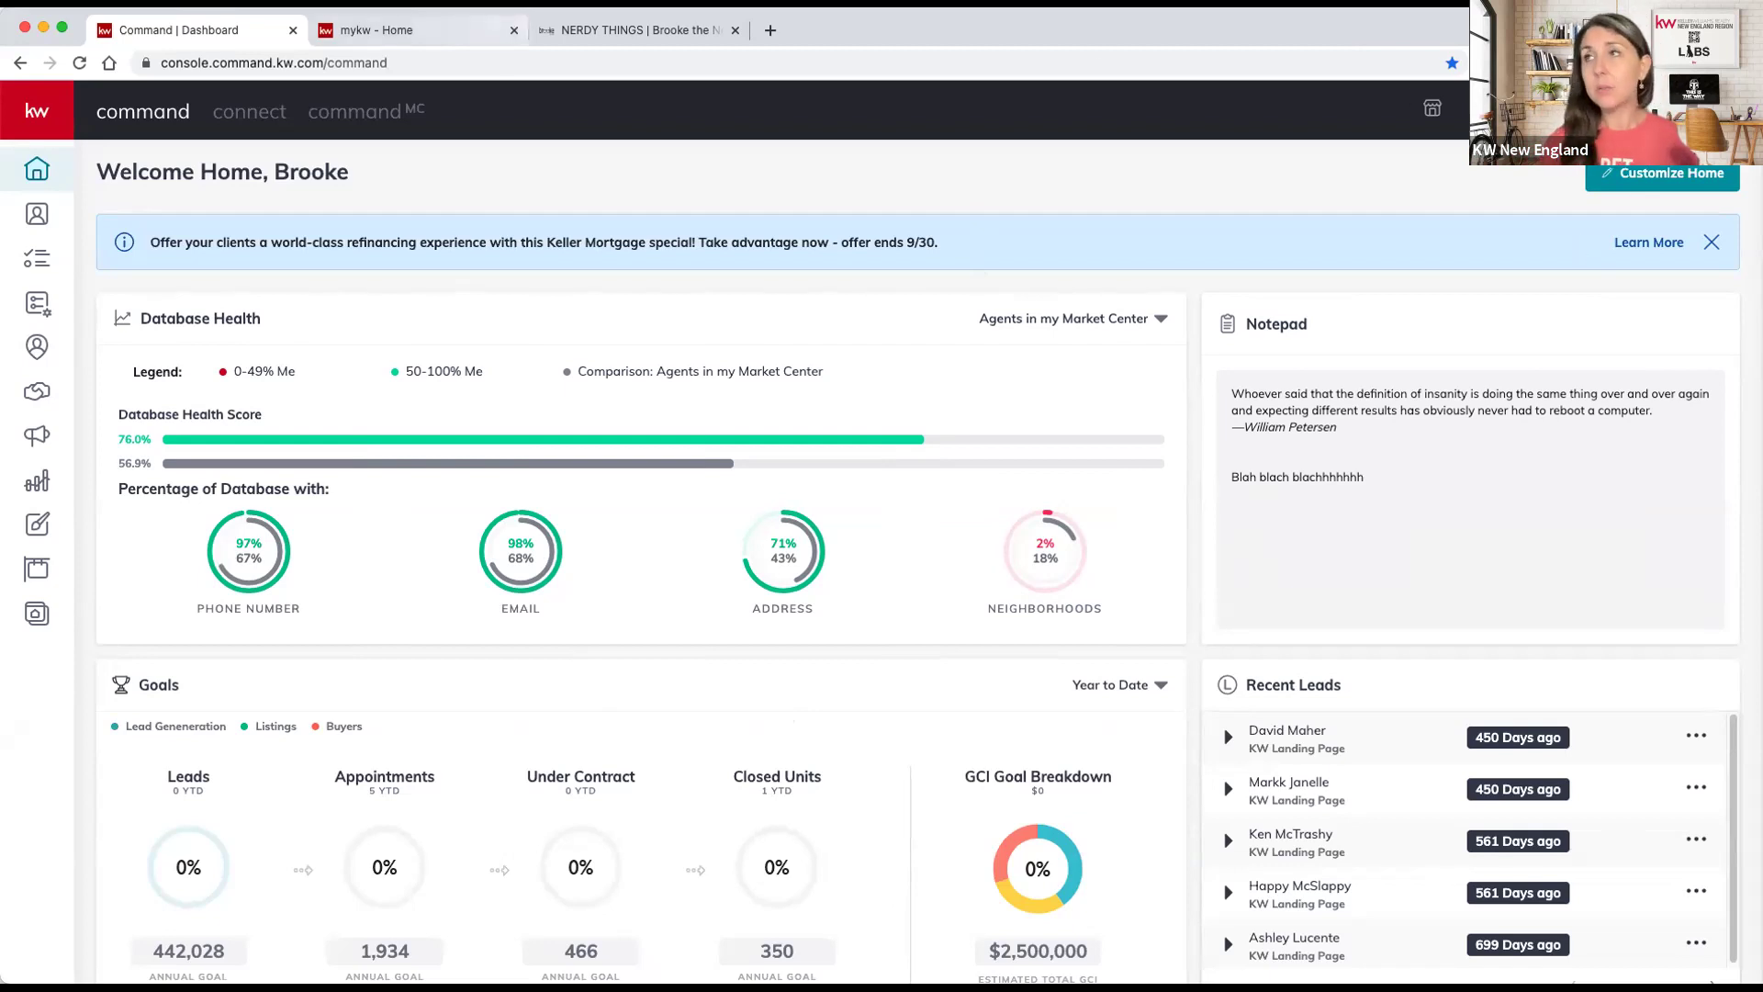
Open the agent profile from the mykw home page and review the roles listed at organizations
click(372, 30)
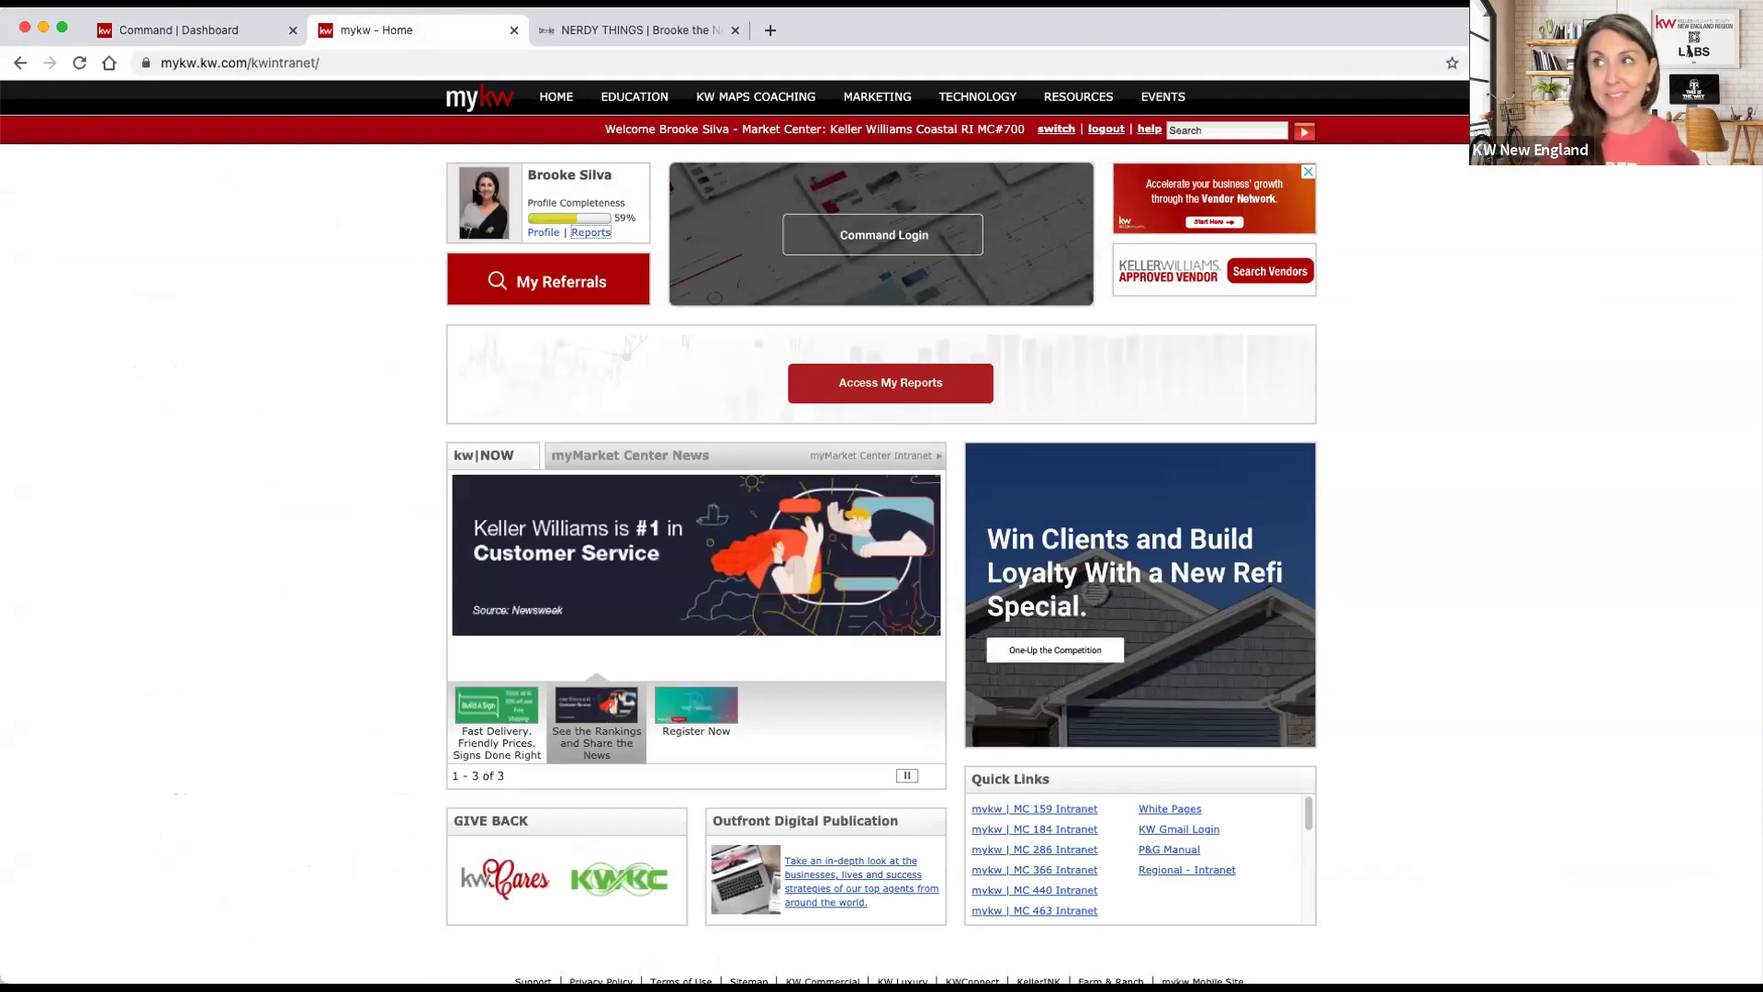
click(537, 232)
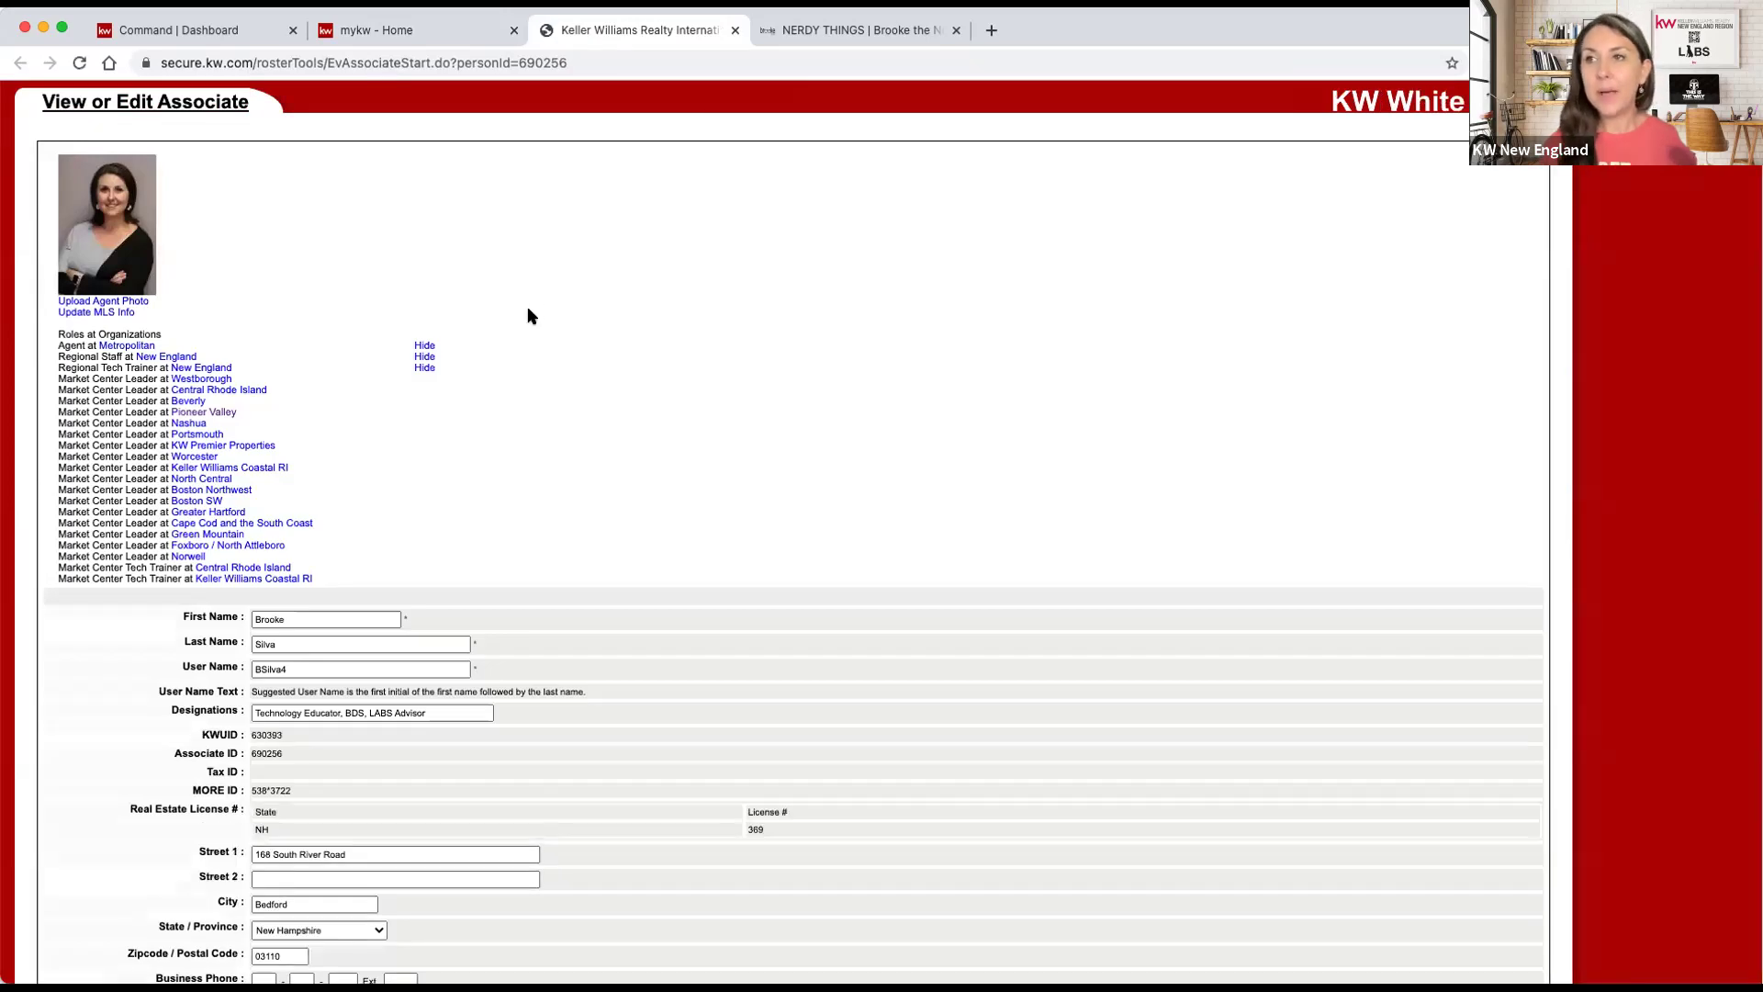
scroll(450, 358, down, 3)
scroll(275, 321, up, 1)
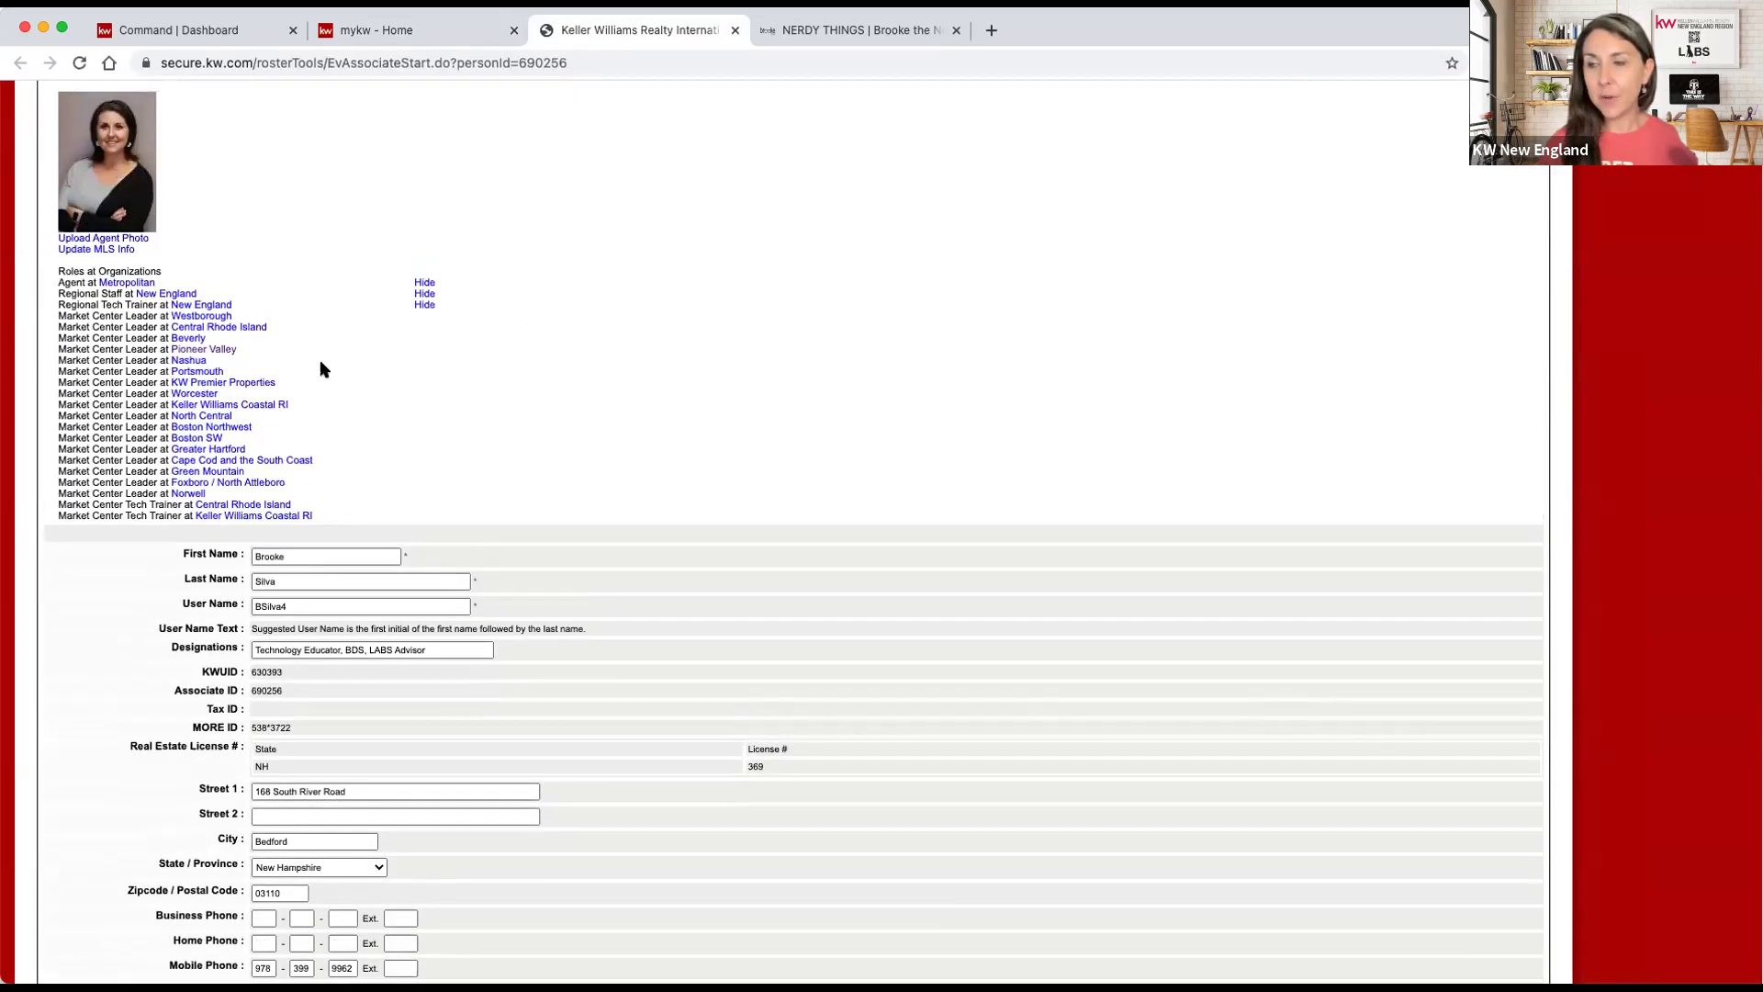
scroll(372, 410, down, 4)
scroll(372, 410, down, 2)
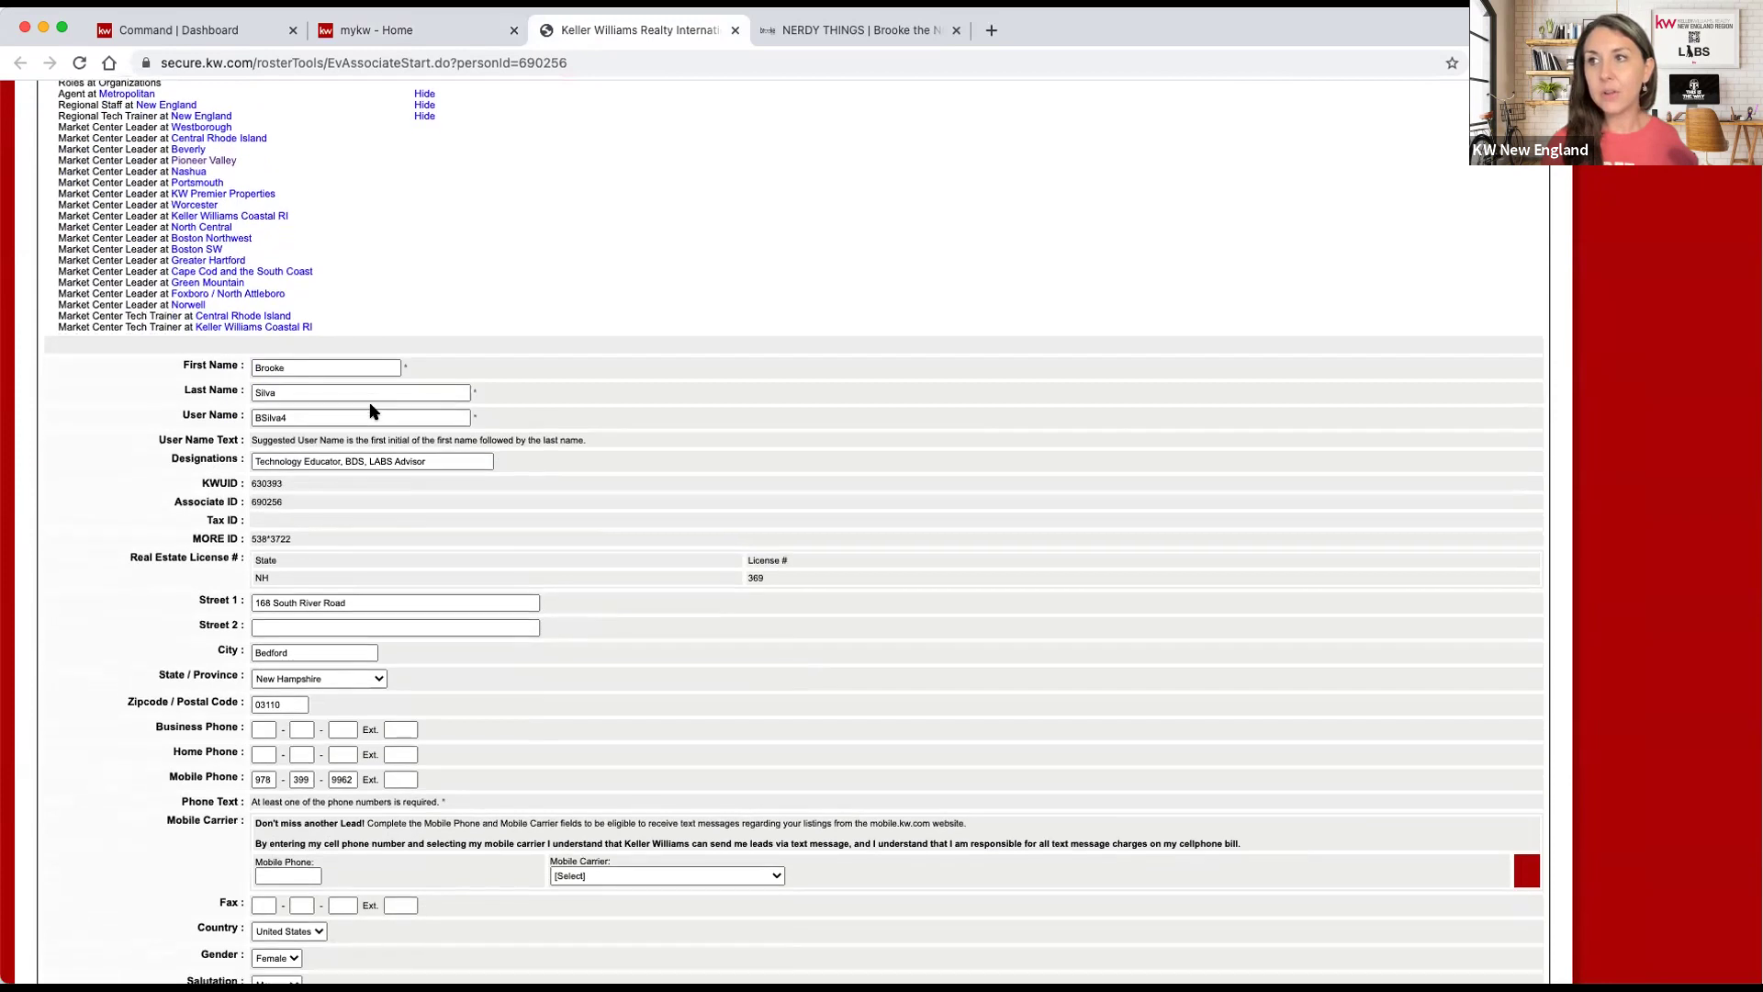
scroll(546, 472, up, 6)
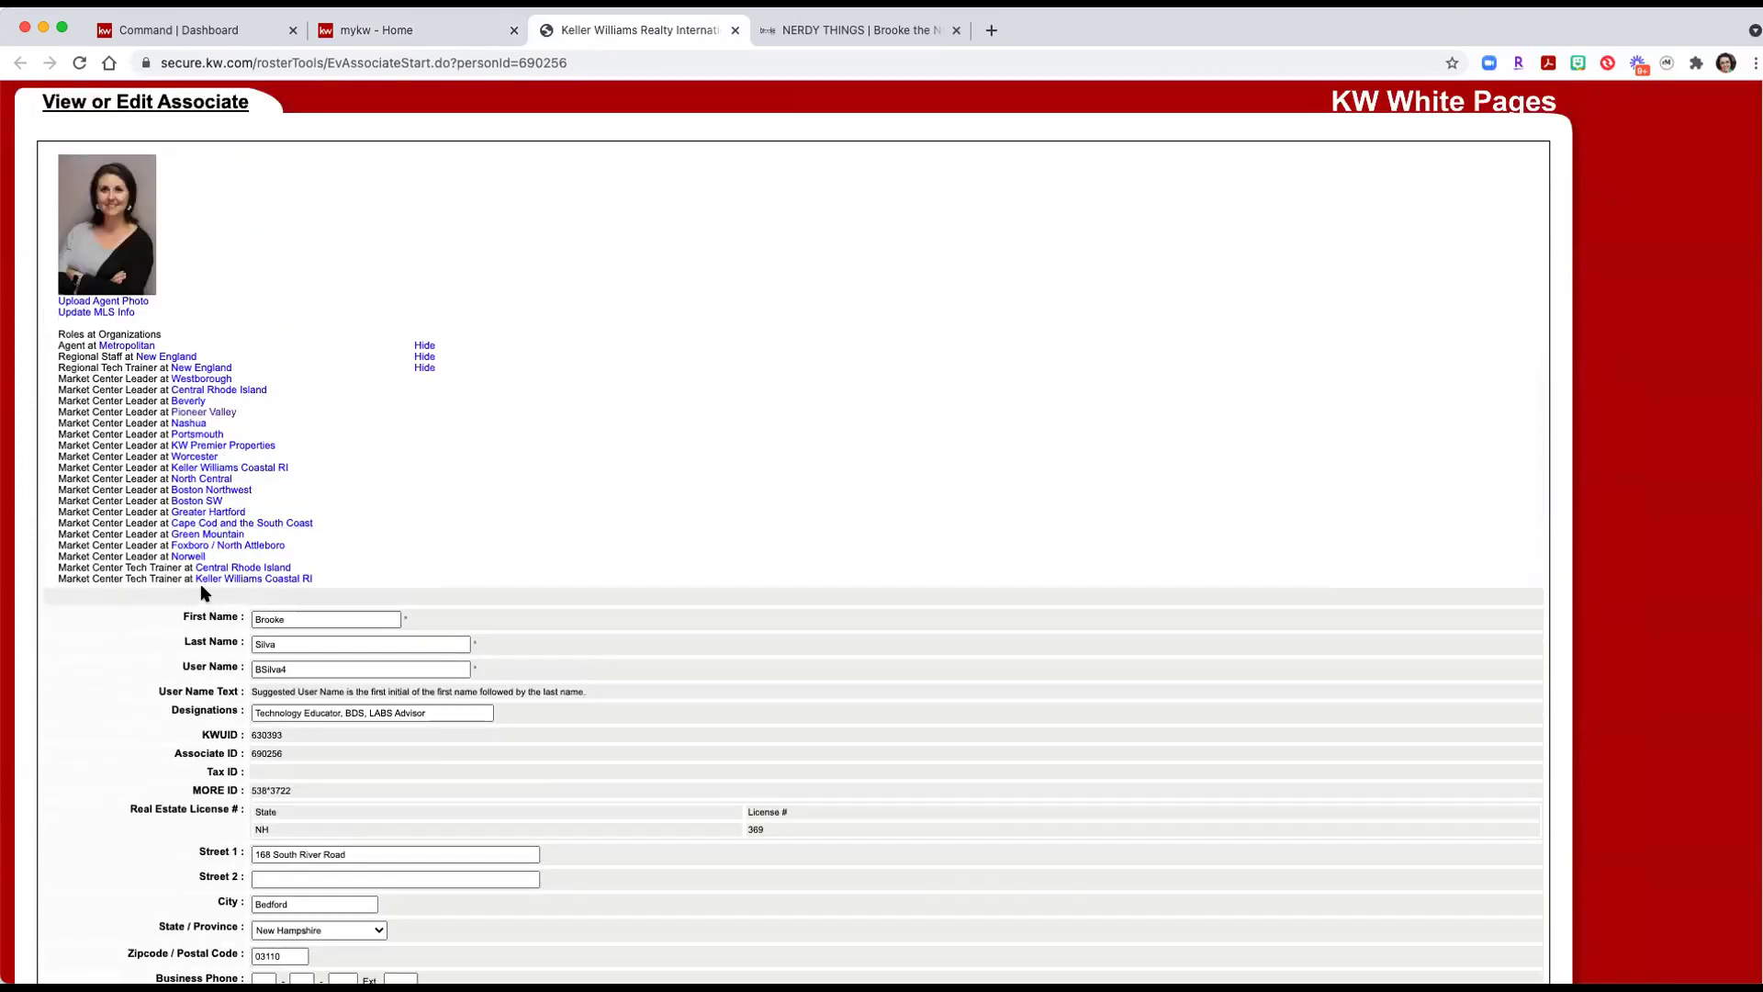
scroll(200, 582, down, 6)
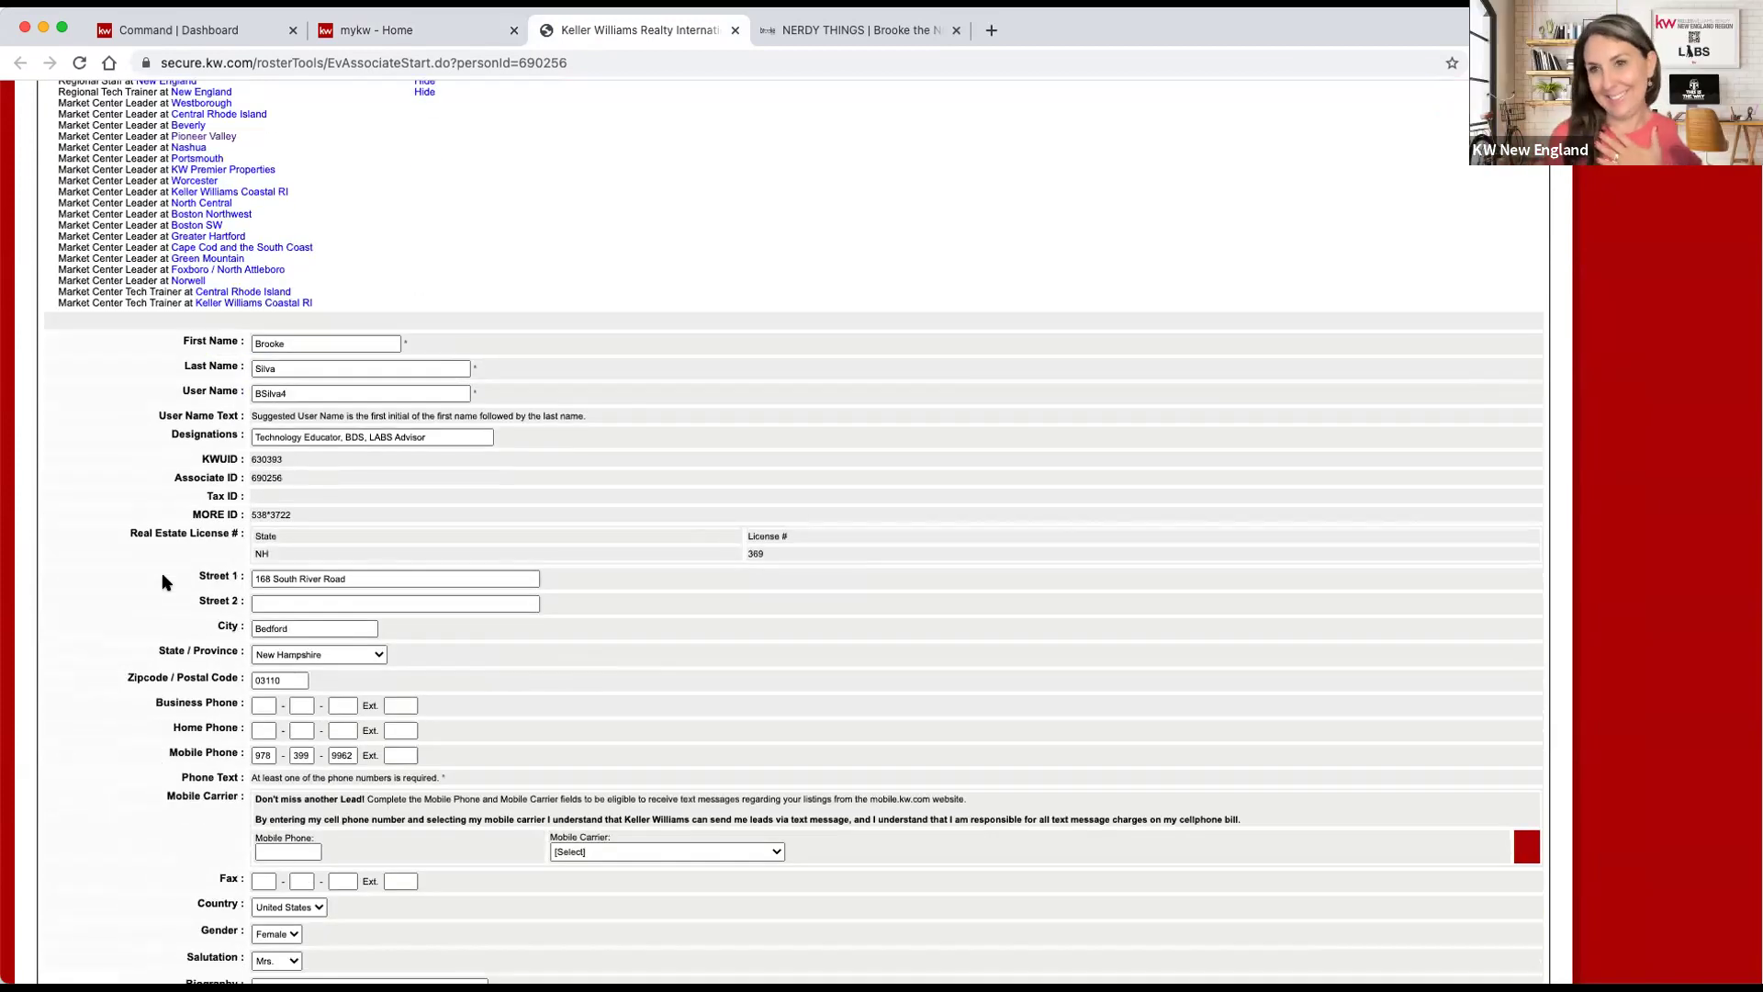
scroll(234, 496, up, 6)
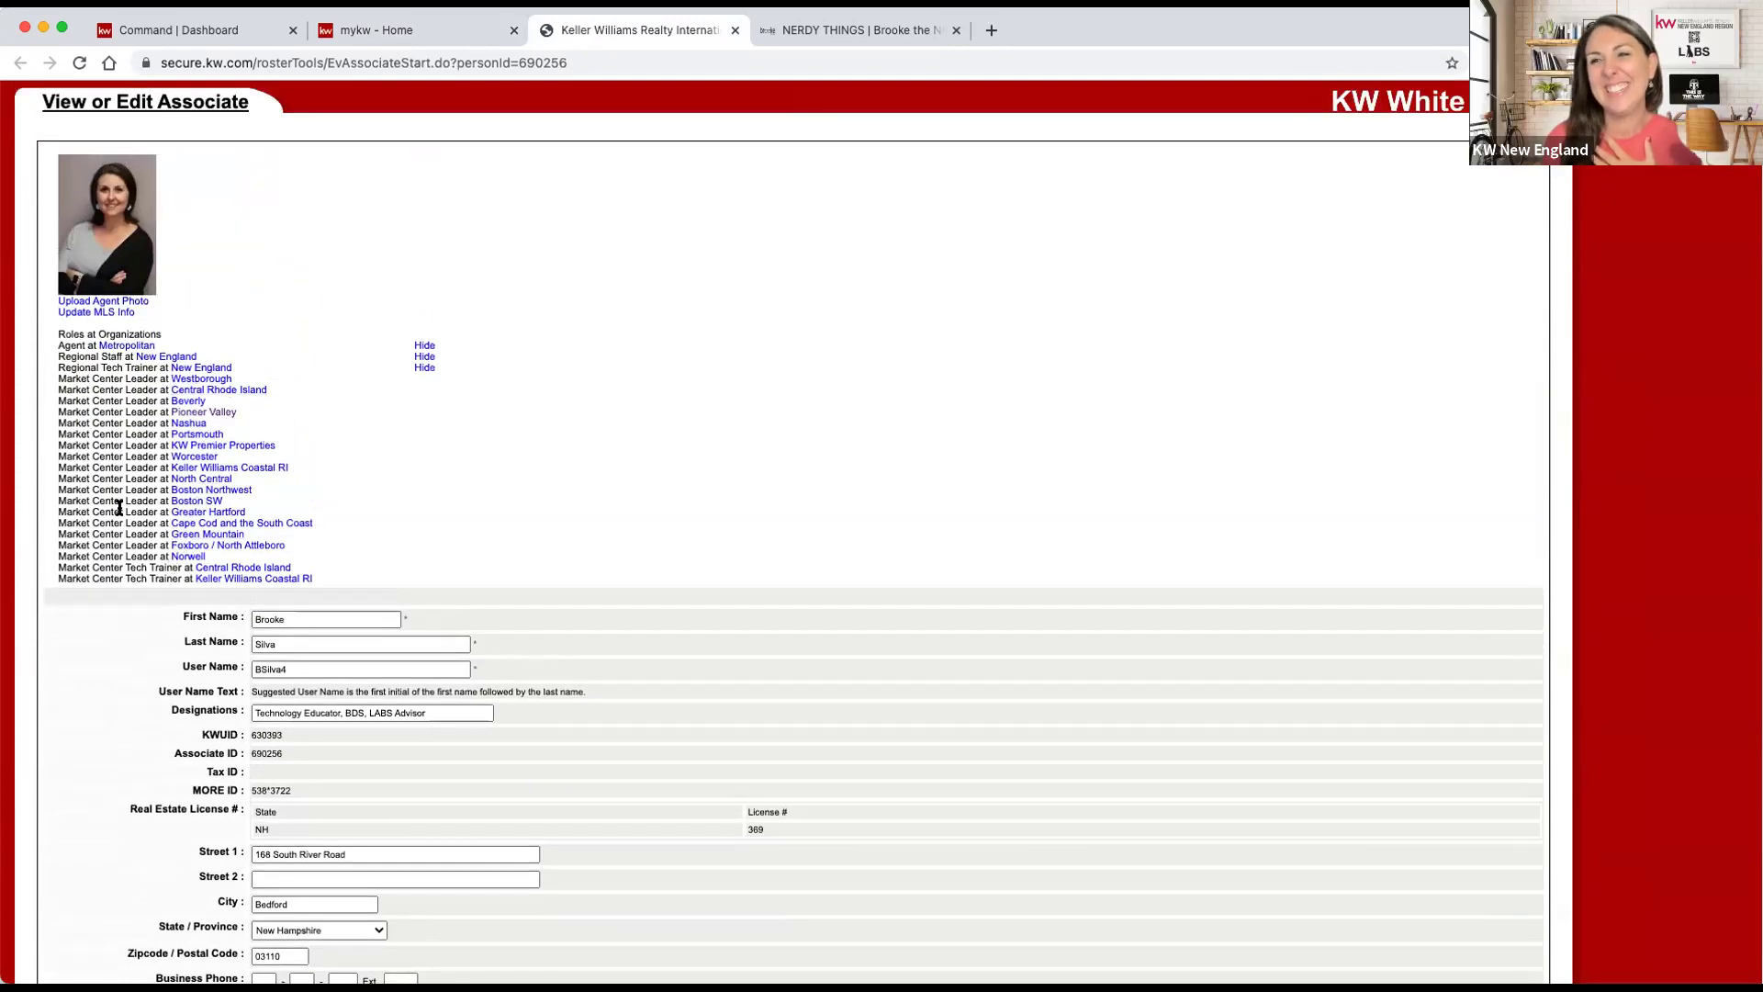
scroll(119, 508, down, 1)
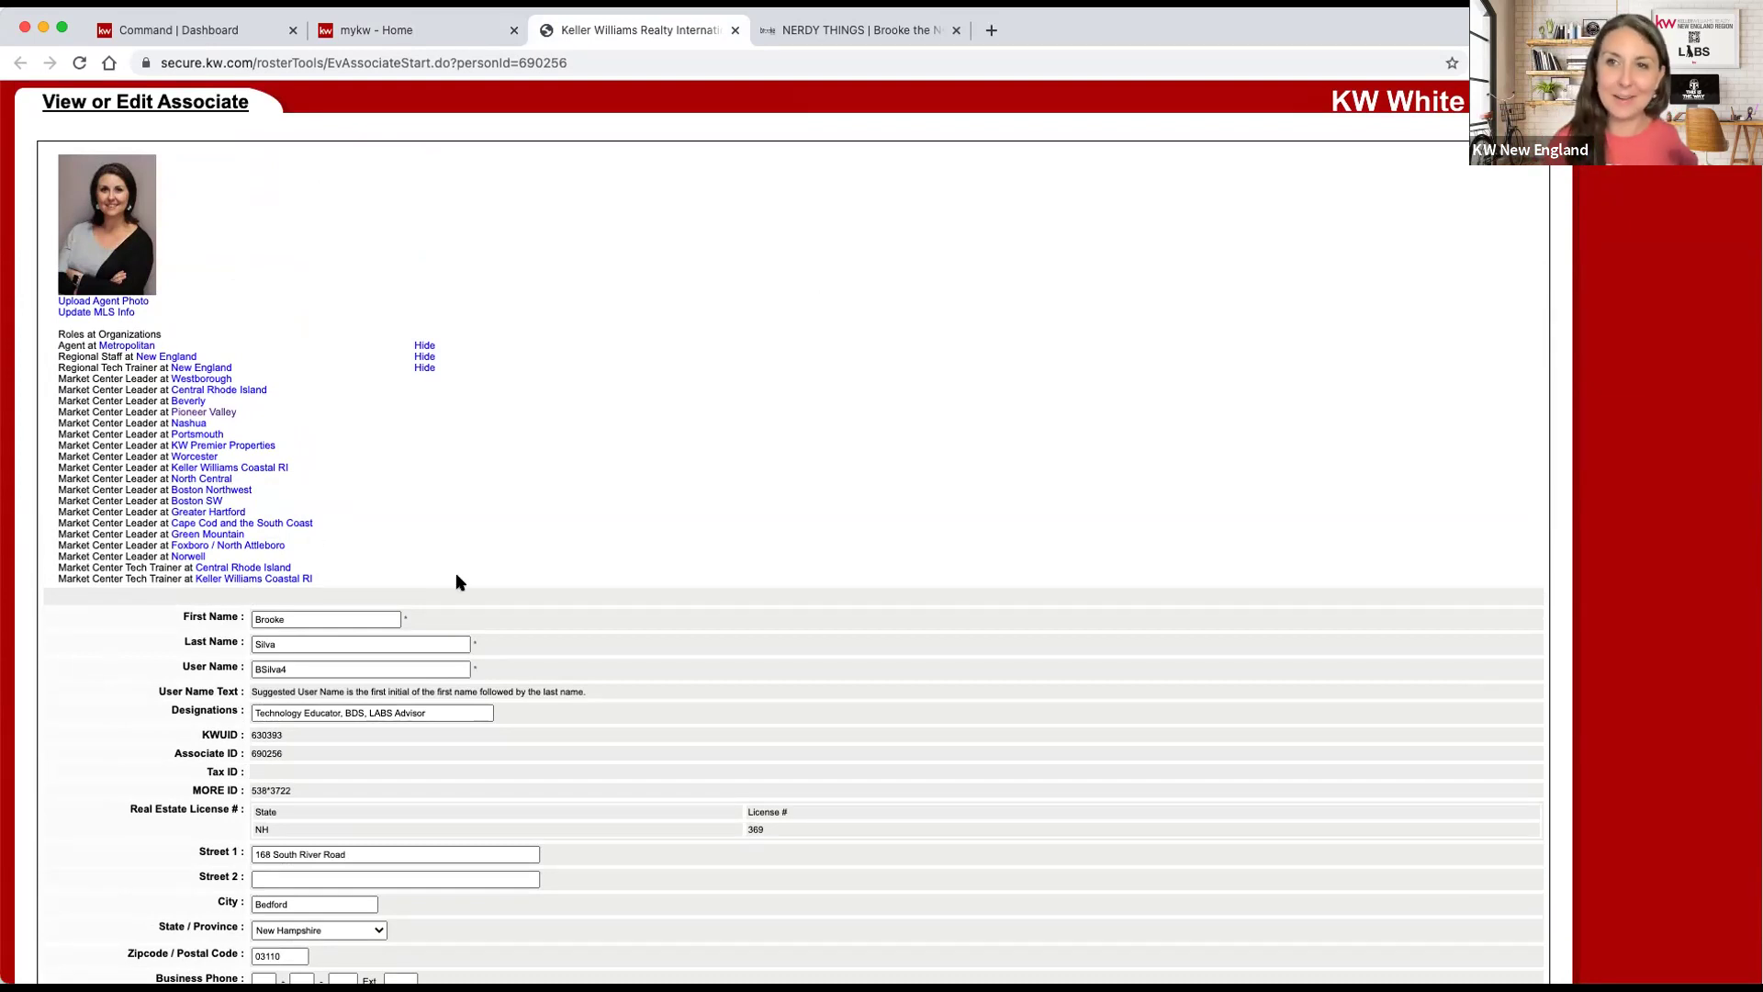
Check the profile's address and phone details and highlight the KWUID
scroll(456, 574, down, 5)
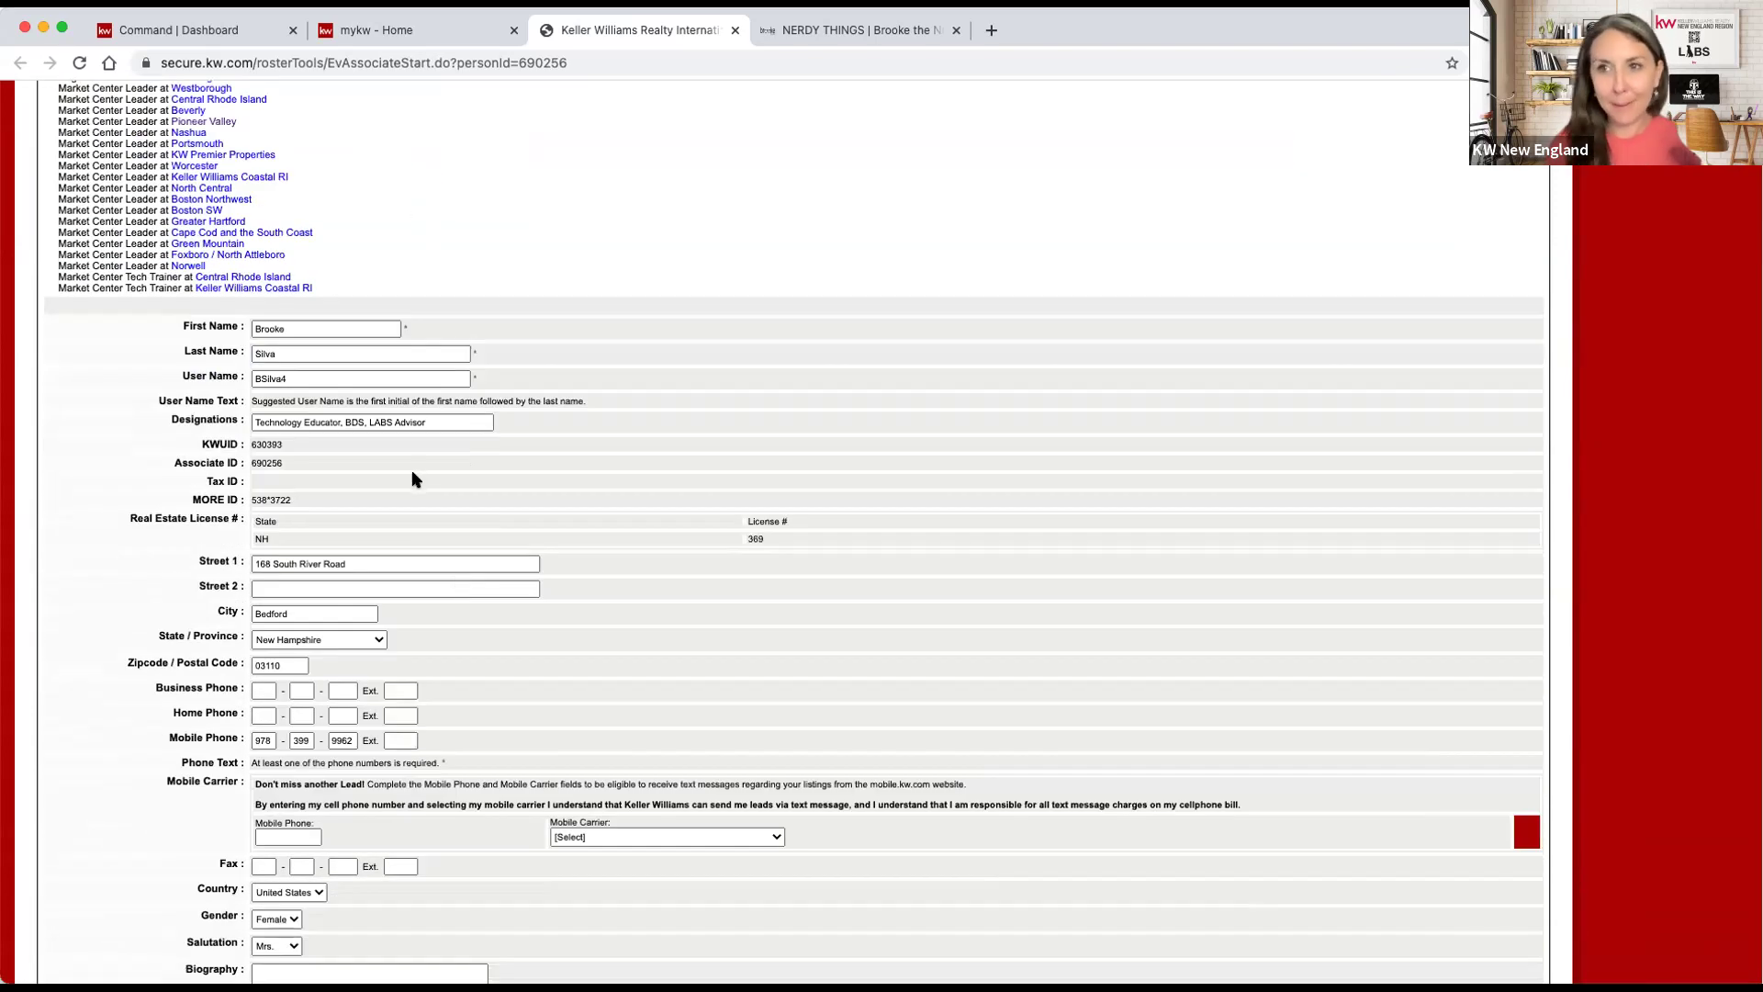
scroll(347, 393, down, 1)
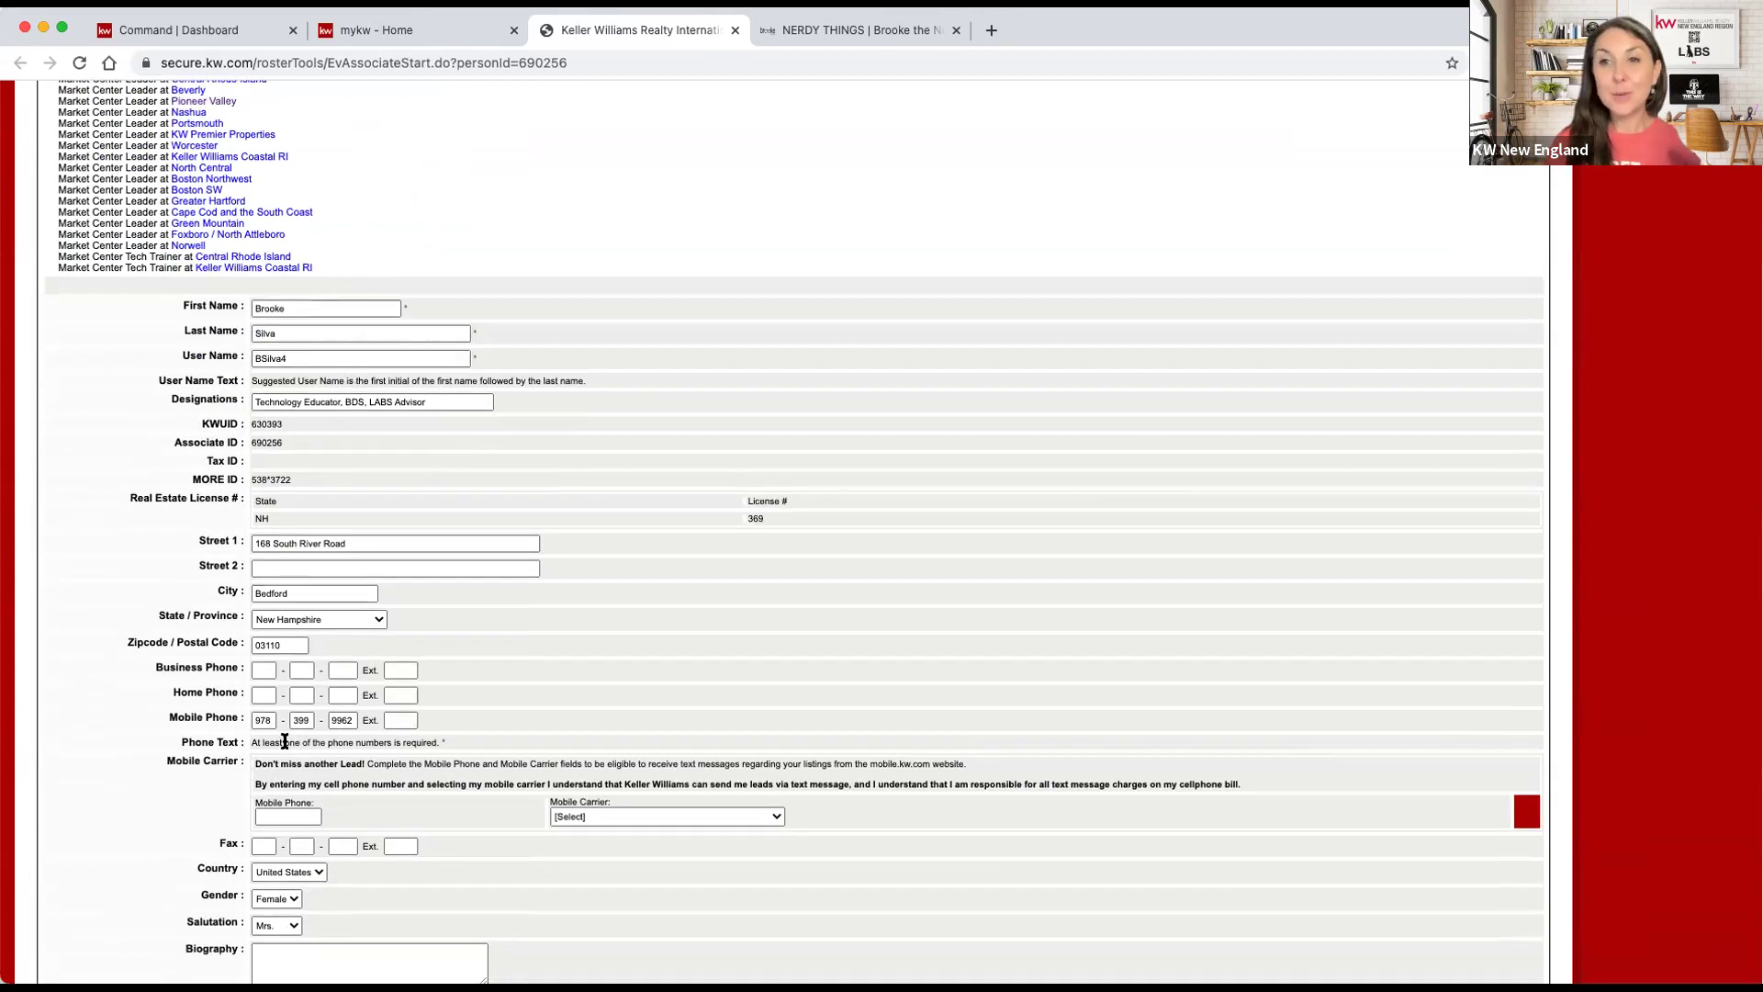
drag(238, 421, 292, 430)
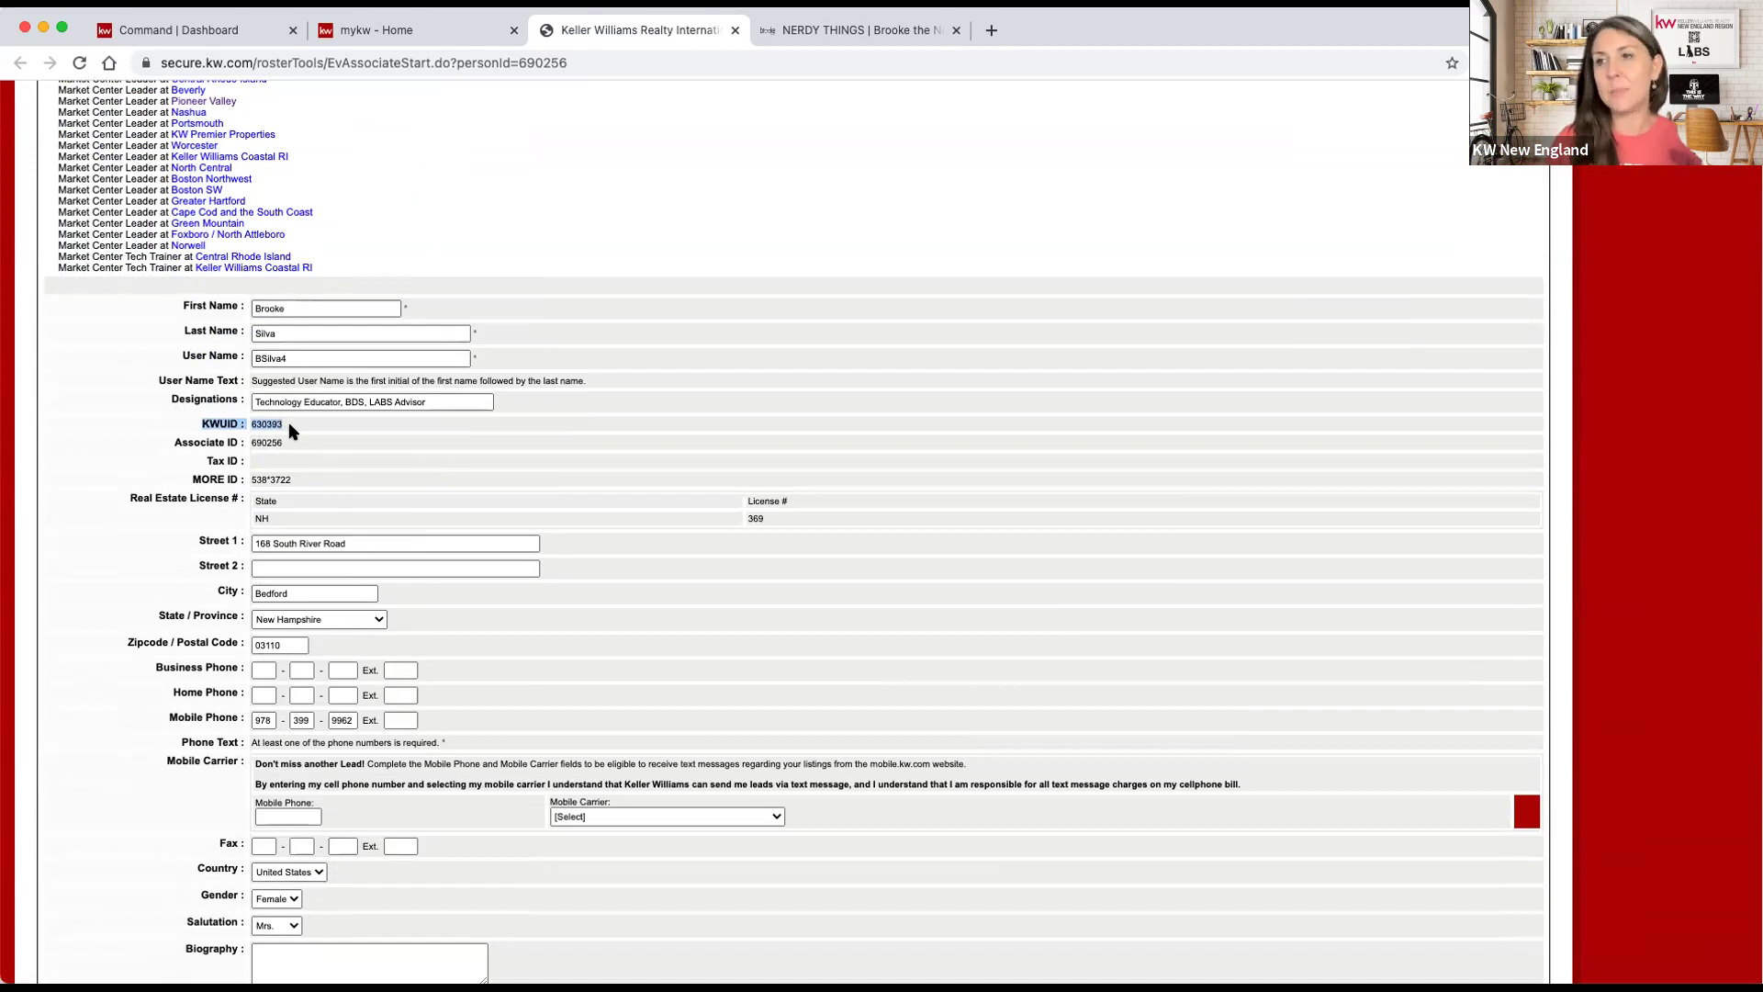
Set Display Profile on kw.com to Yes near the end of the associate profile form
scroll(336, 437, down, 3)
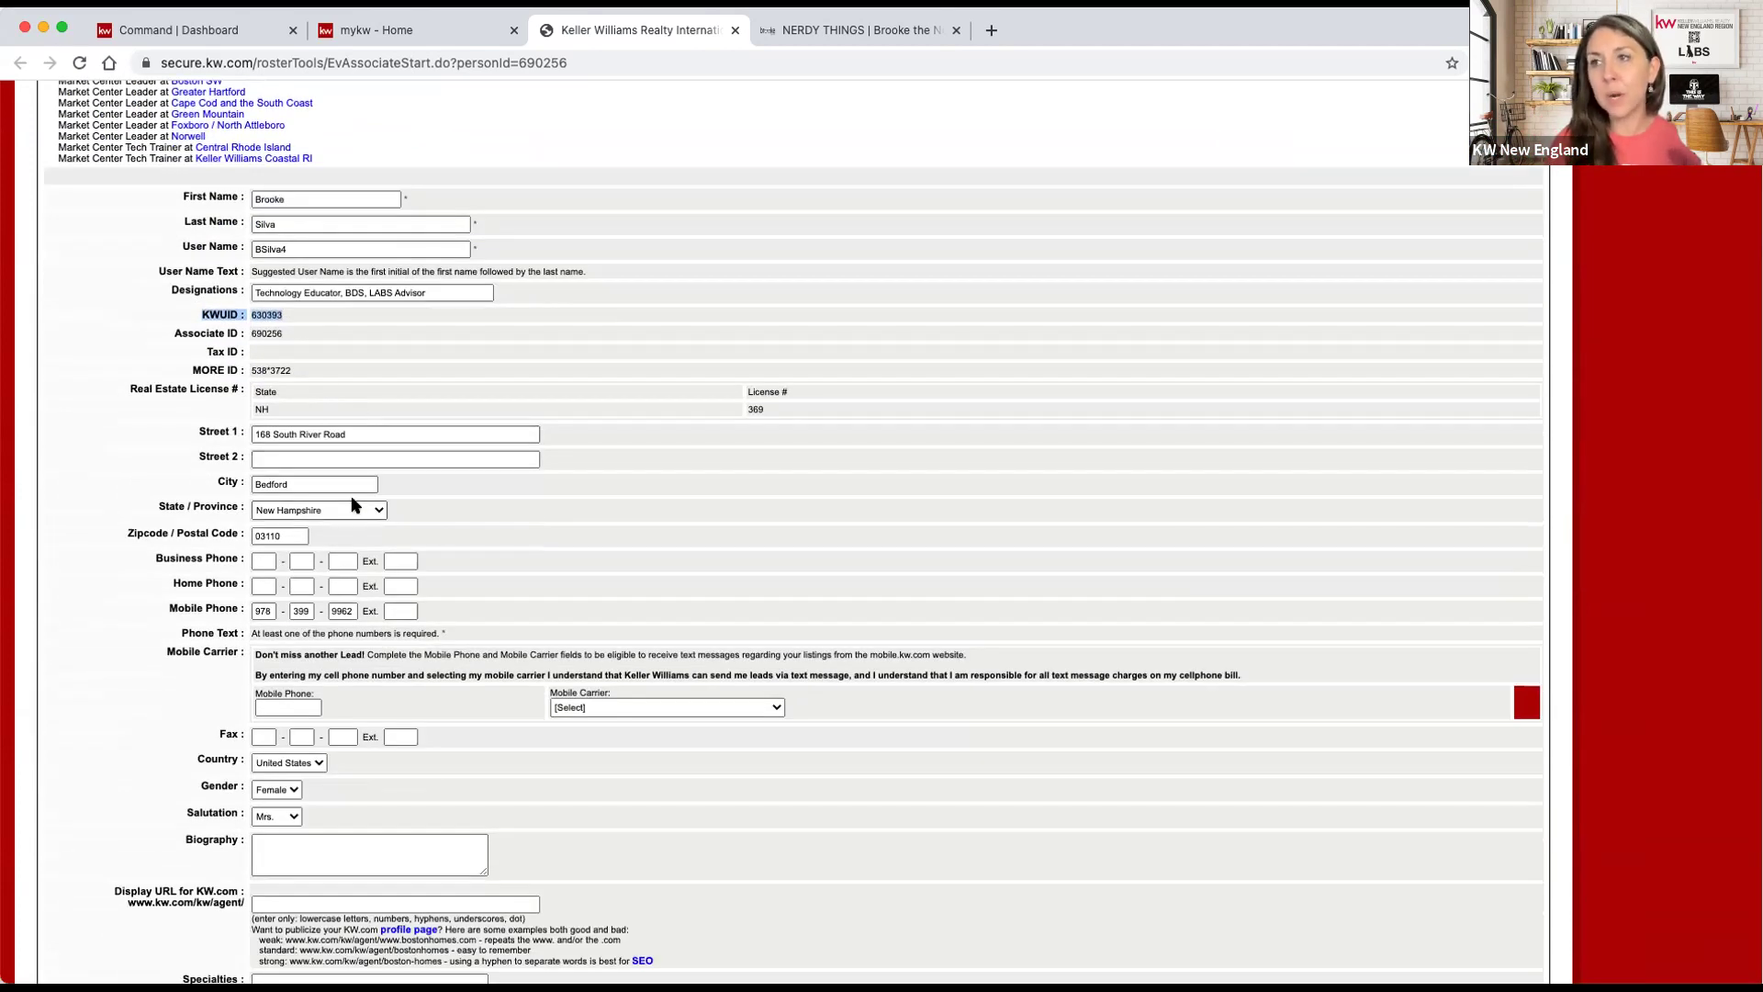
scroll(358, 504, down, 6)
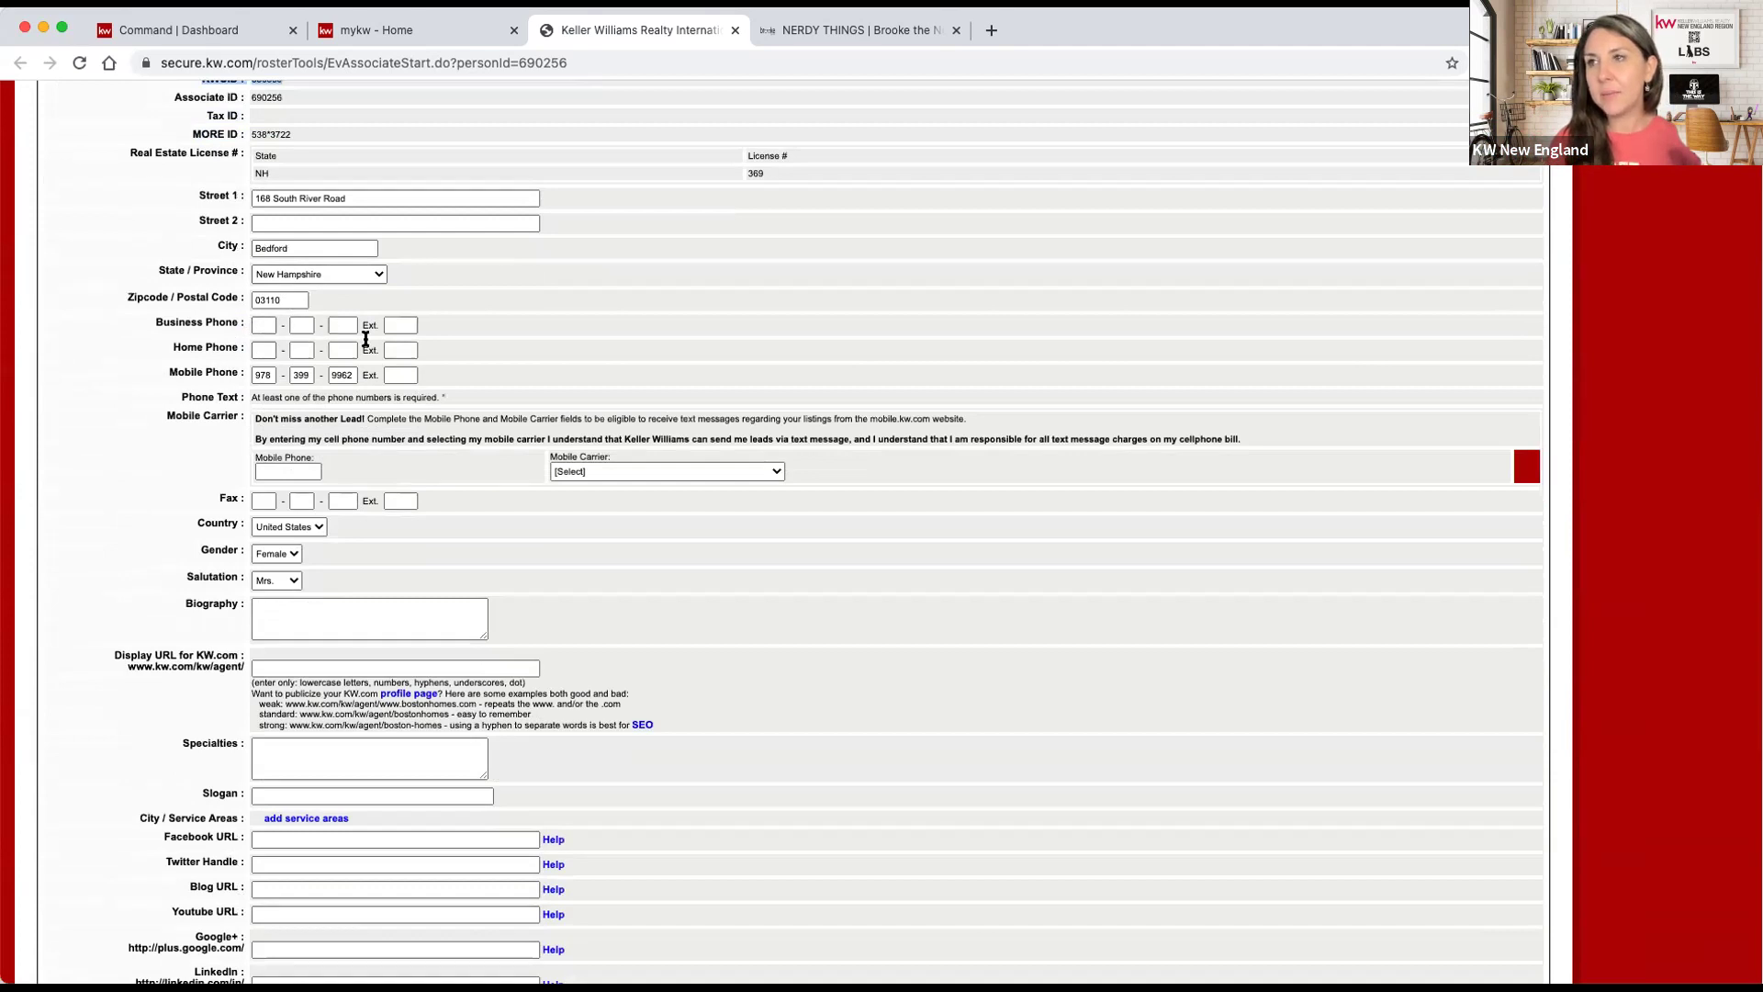
scroll(306, 540, down, 2)
scroll(303, 540, down, 10)
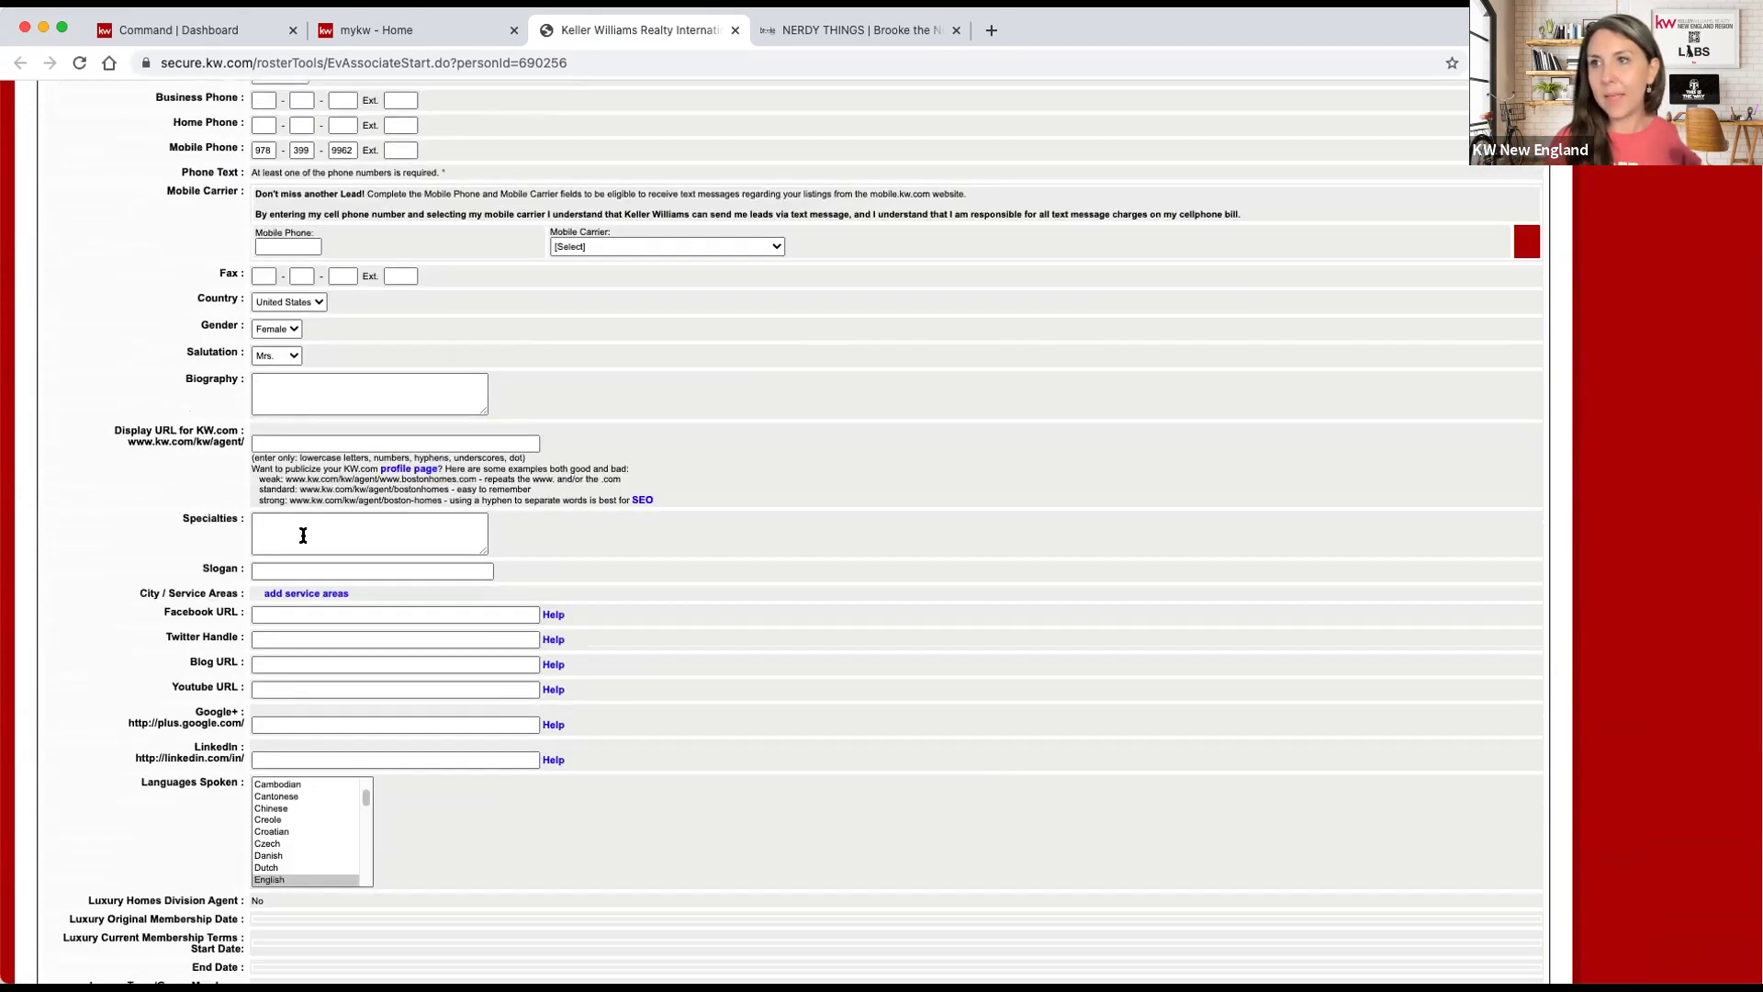
scroll(303, 534, down, 13)
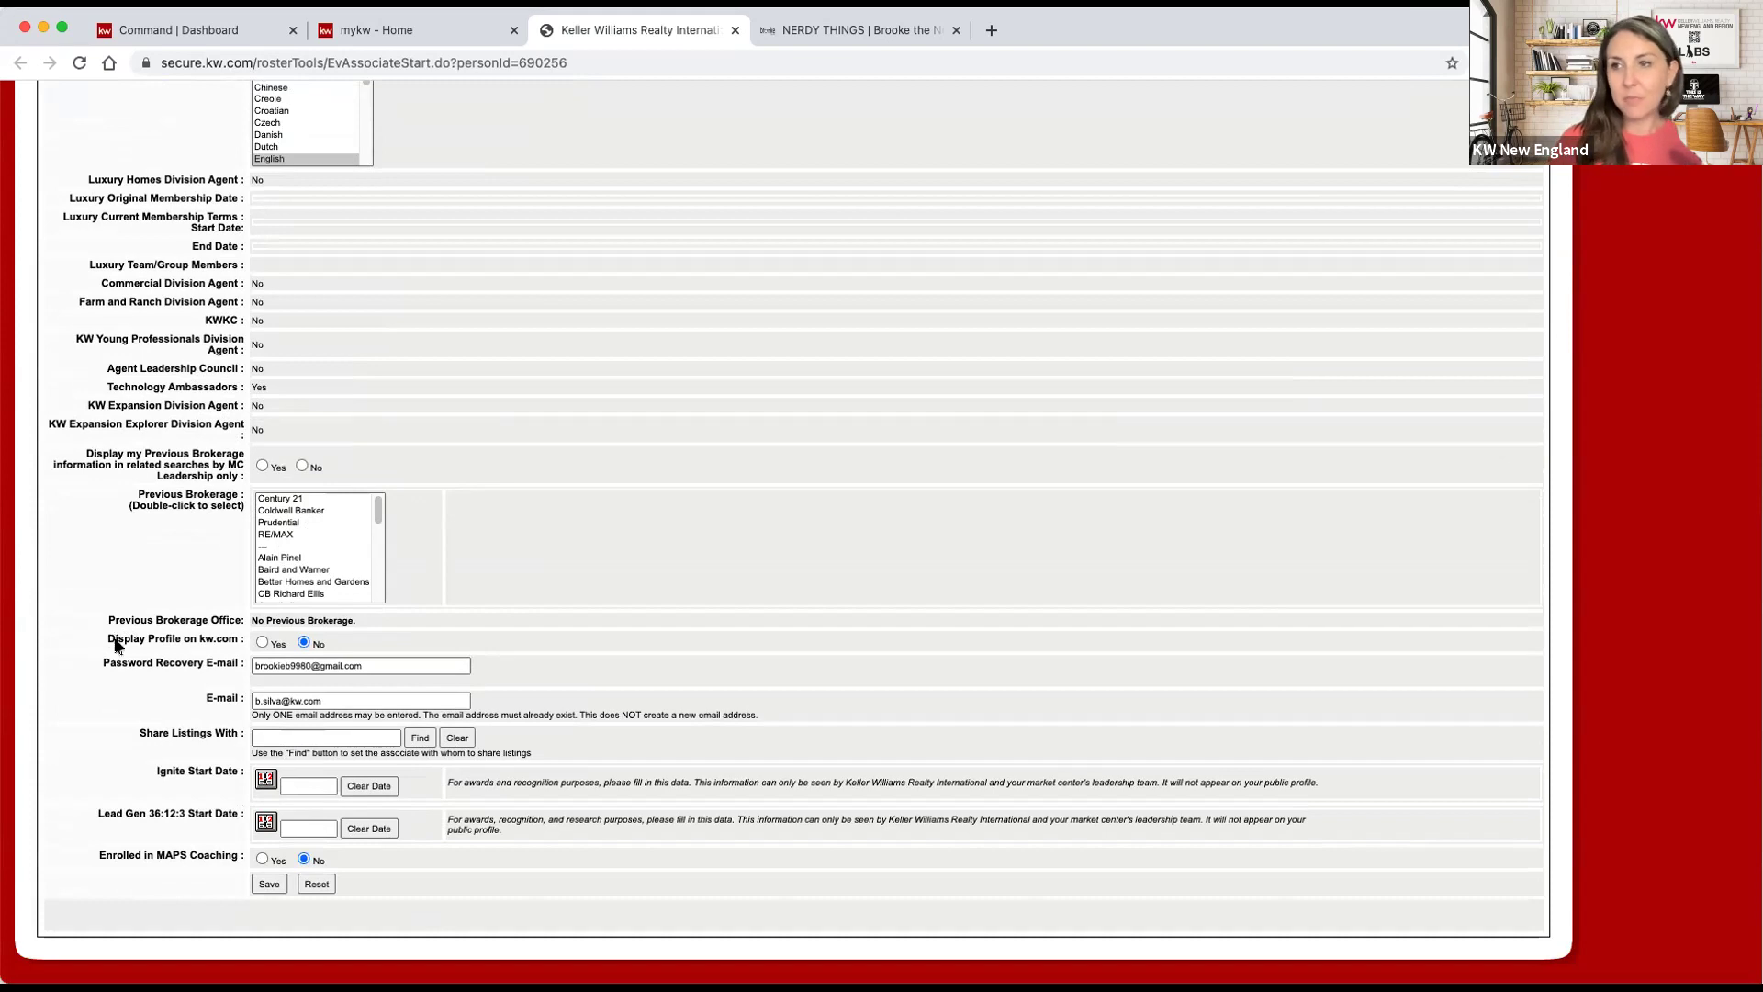
drag(107, 637, 350, 648)
click(350, 647)
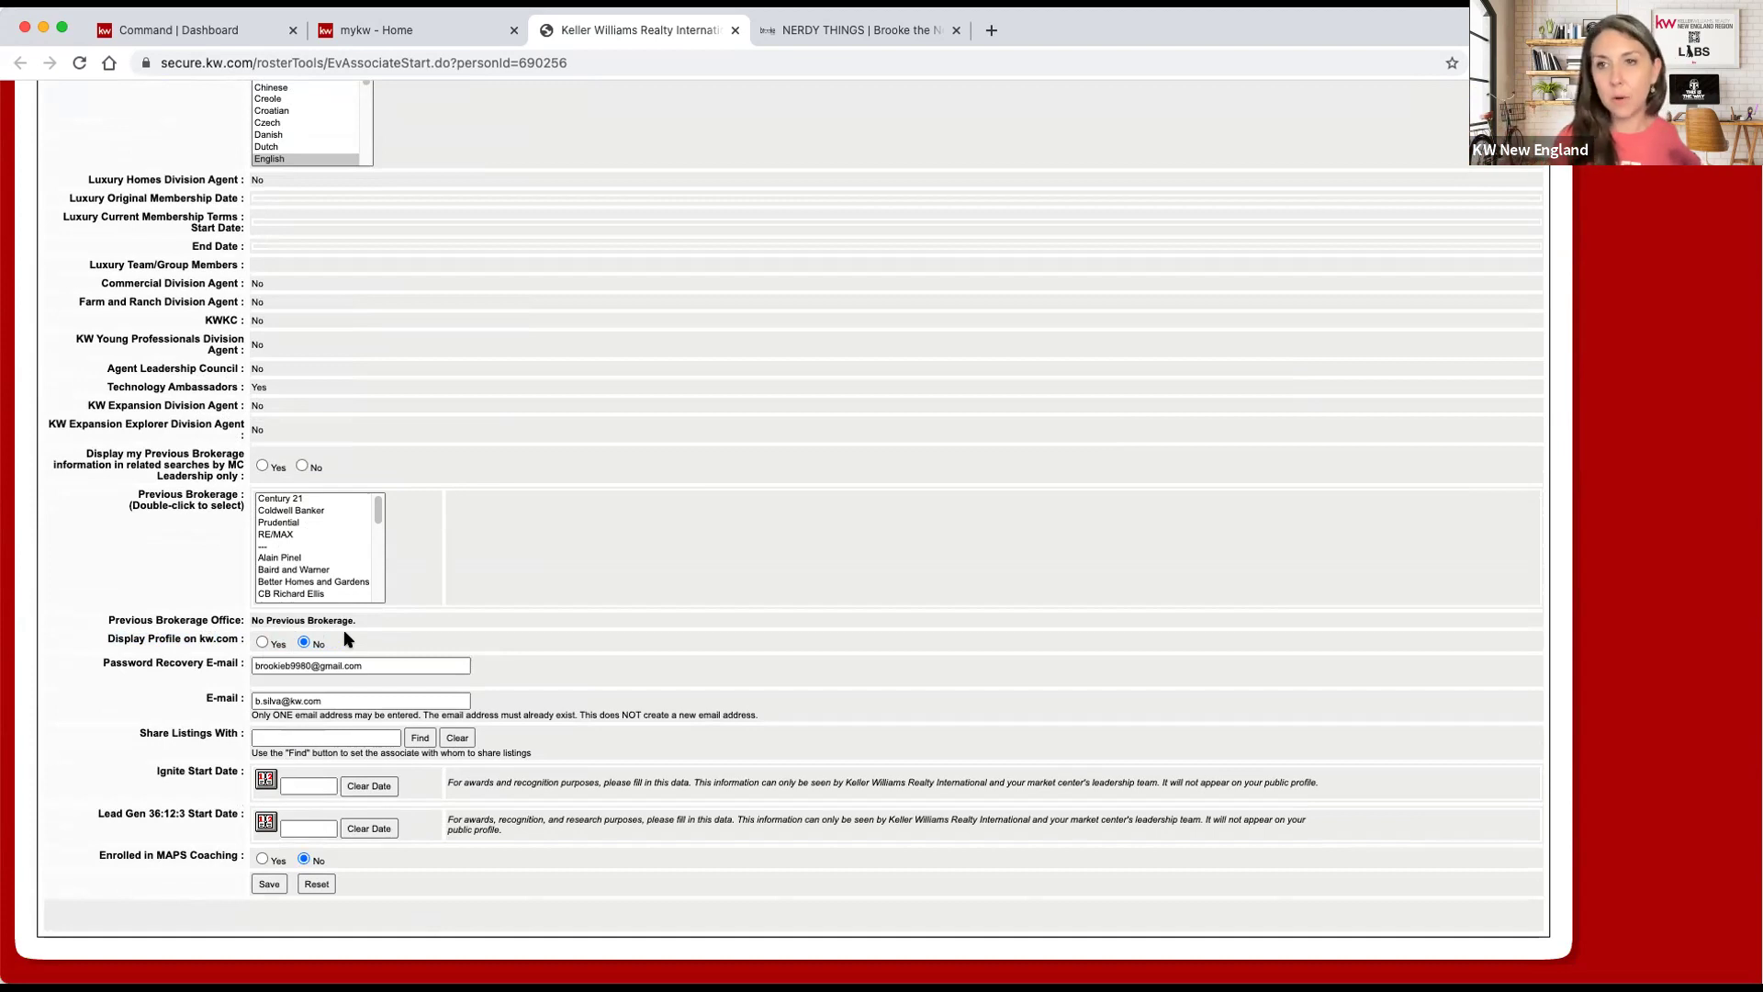
click(262, 642)
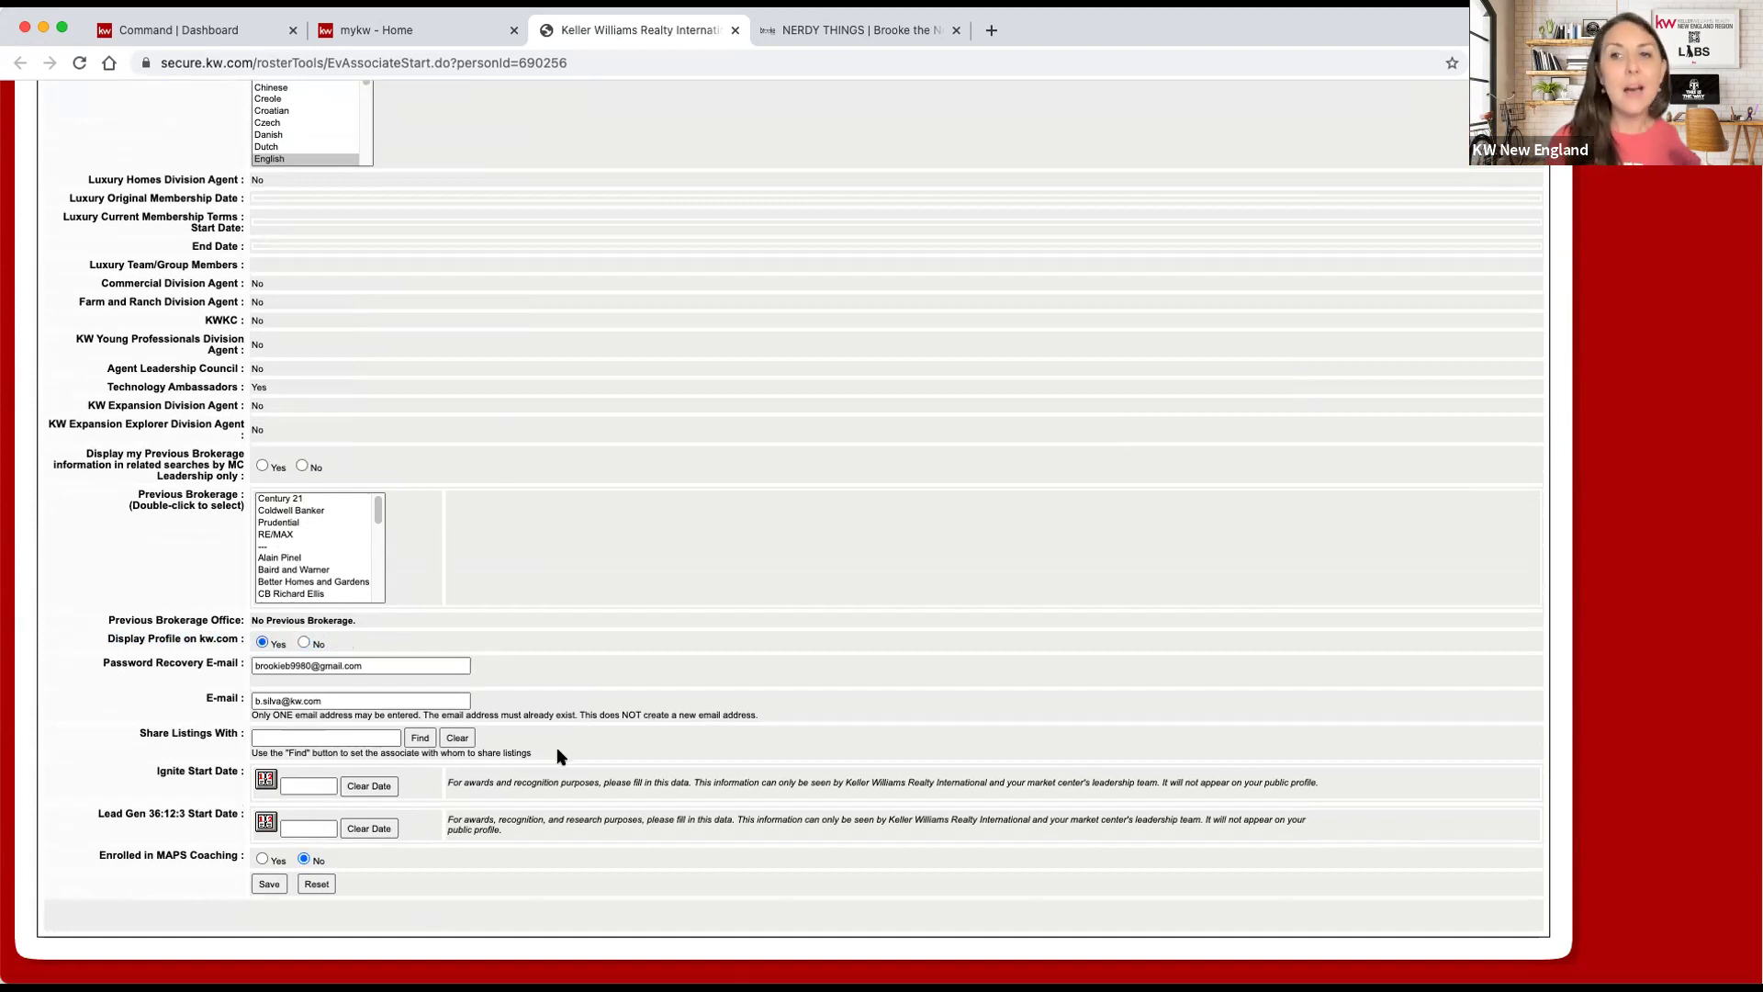
Check the Password Recovery E-mail and E-mail fields, save the associate profile and close it
drag(124, 662, 243, 668)
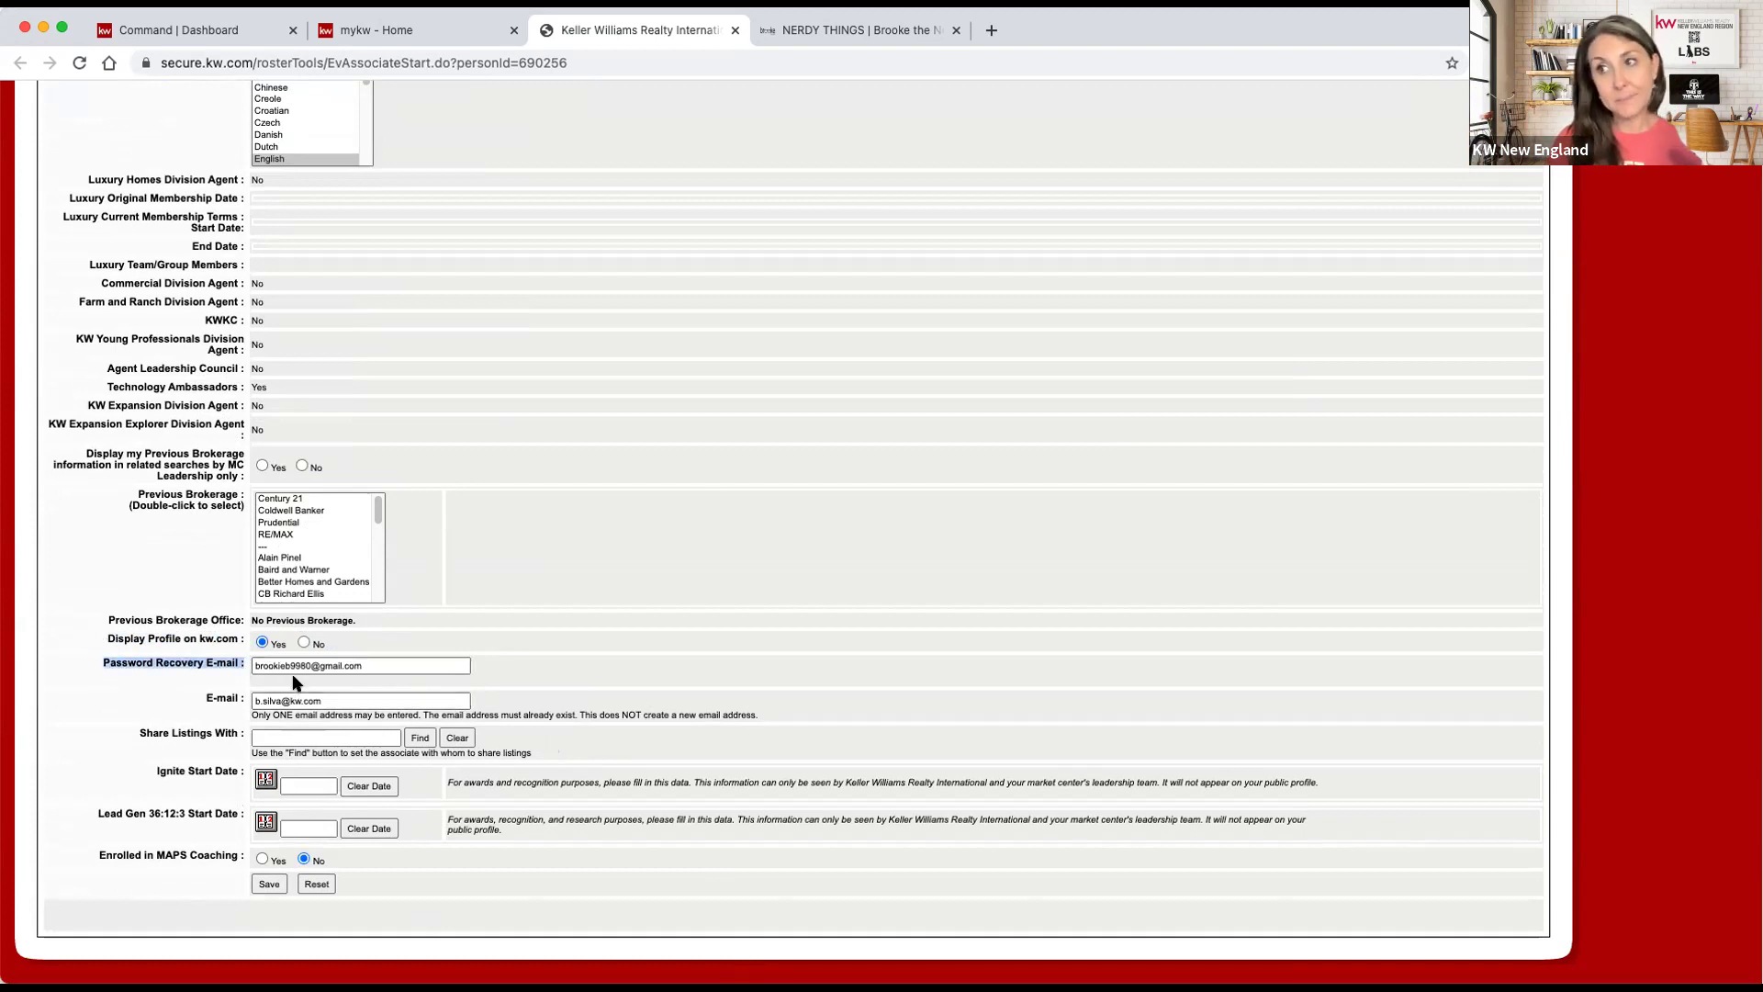
click(280, 664)
click(650, 623)
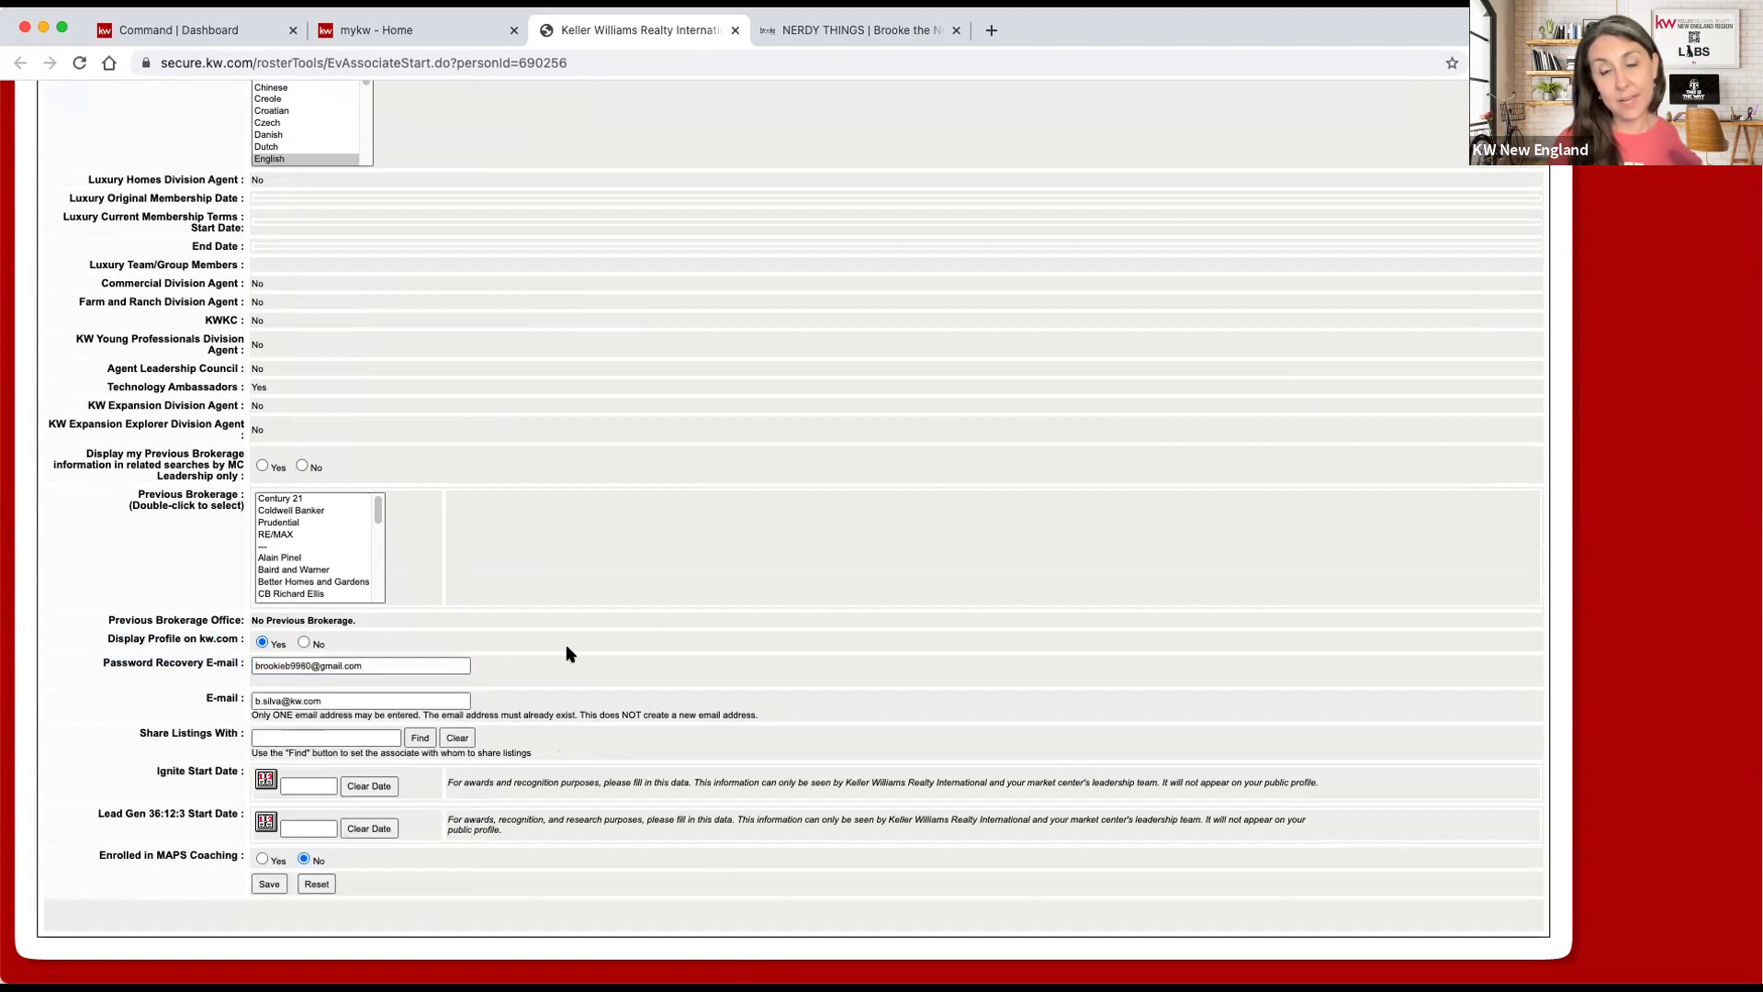
click(290, 700)
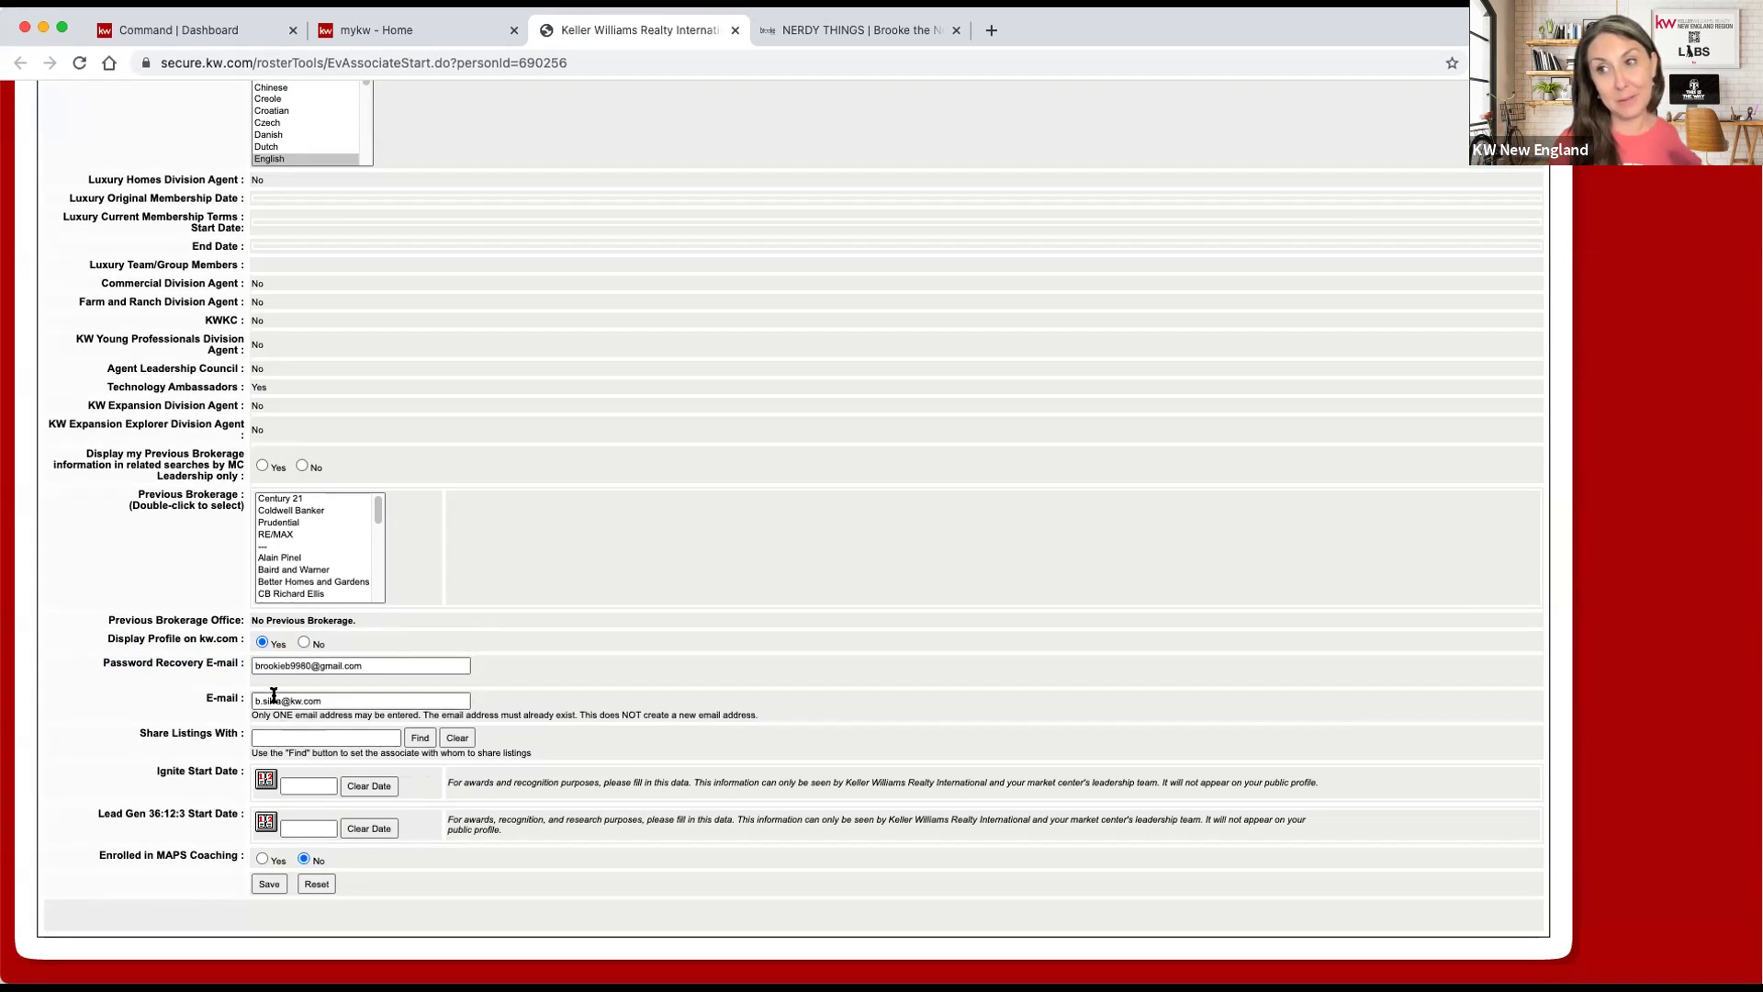
drag(104, 661, 504, 671)
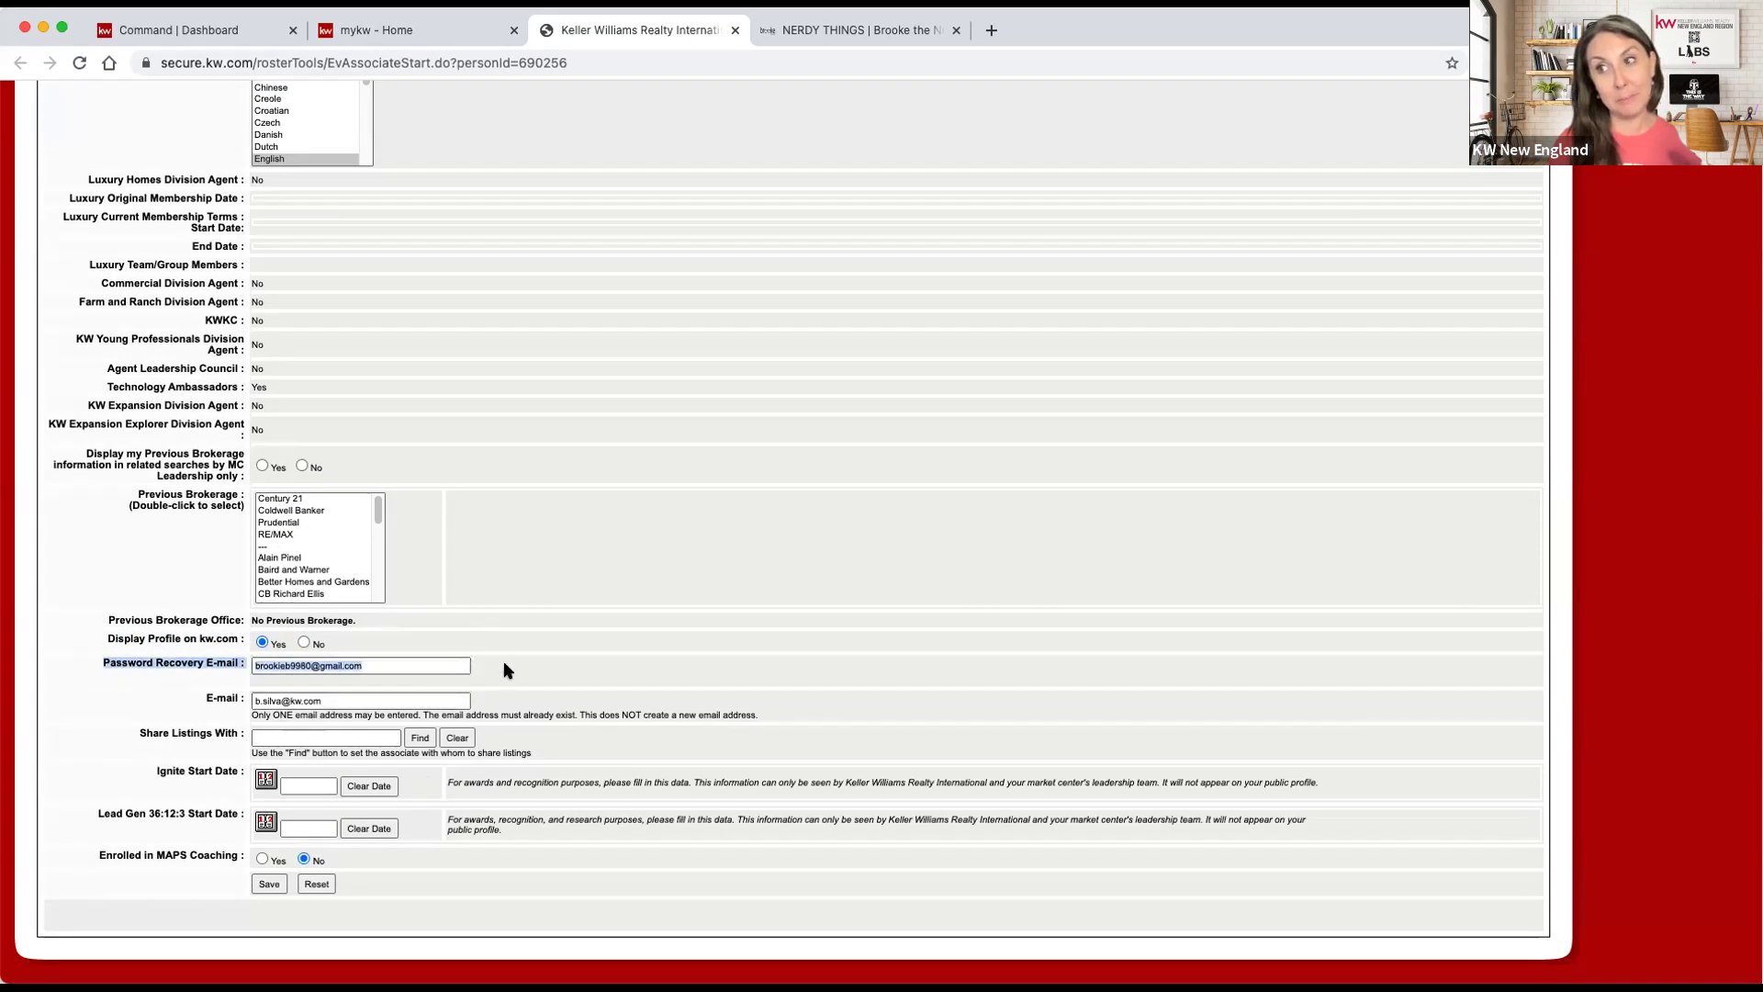
click(504, 670)
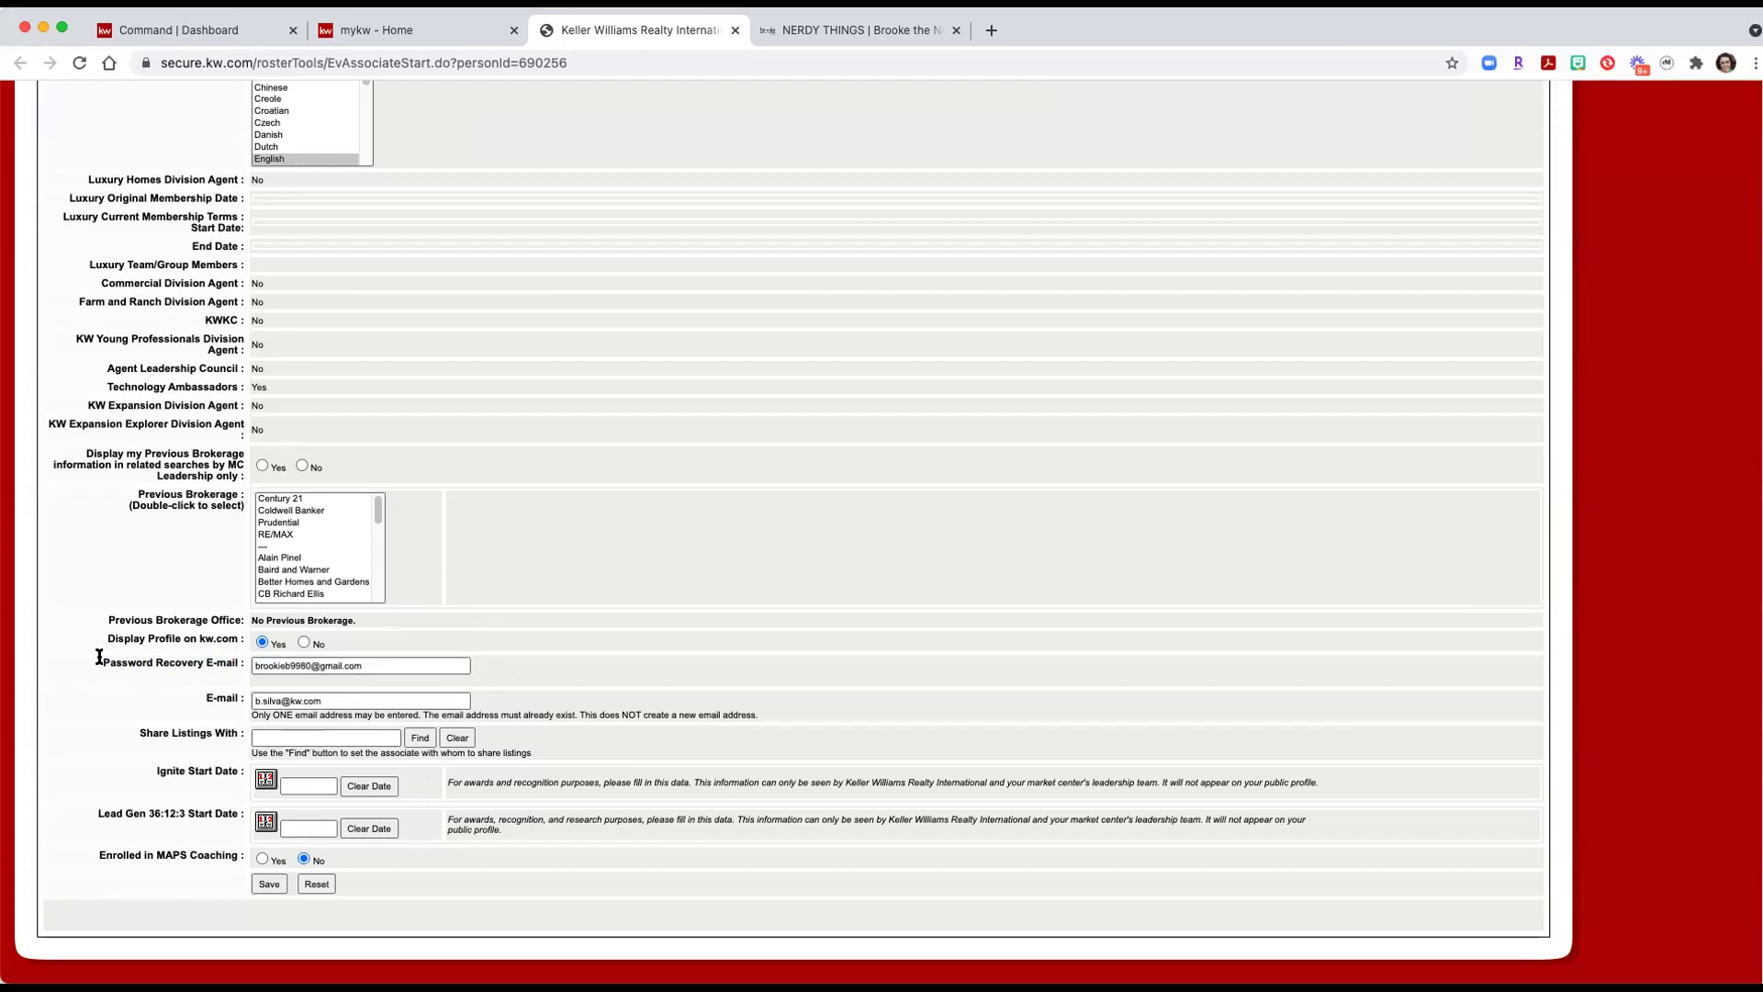
drag(103, 658, 617, 675)
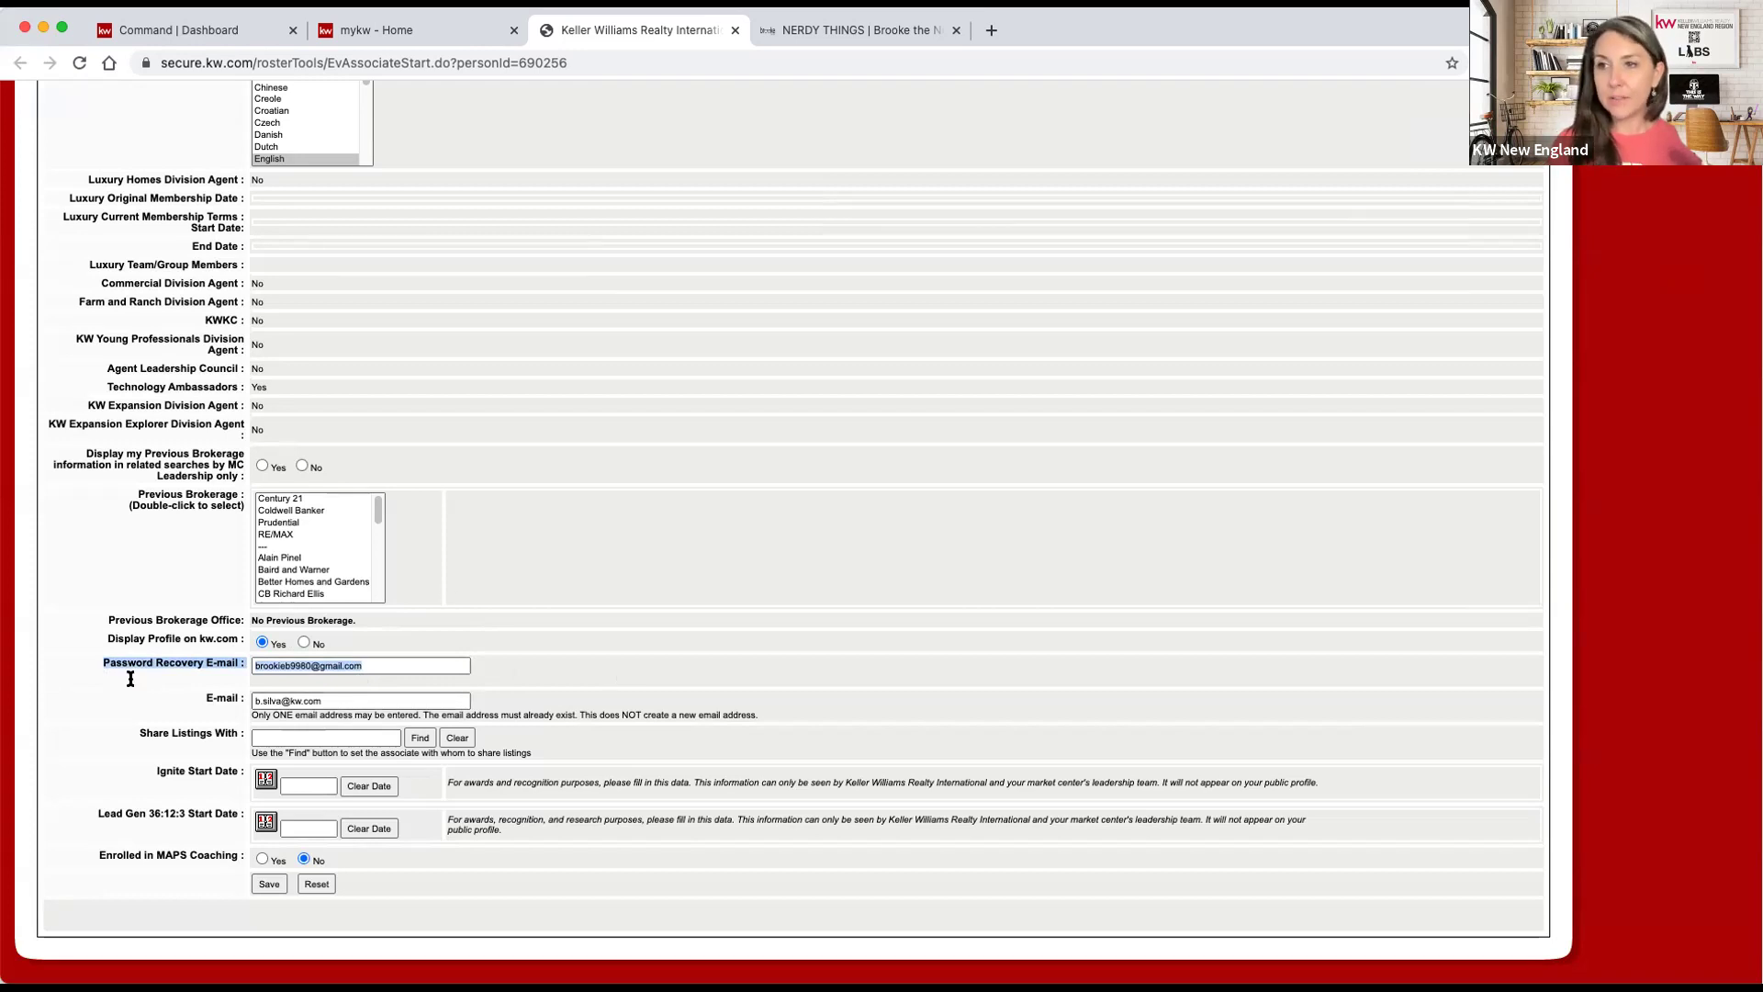
click(256, 883)
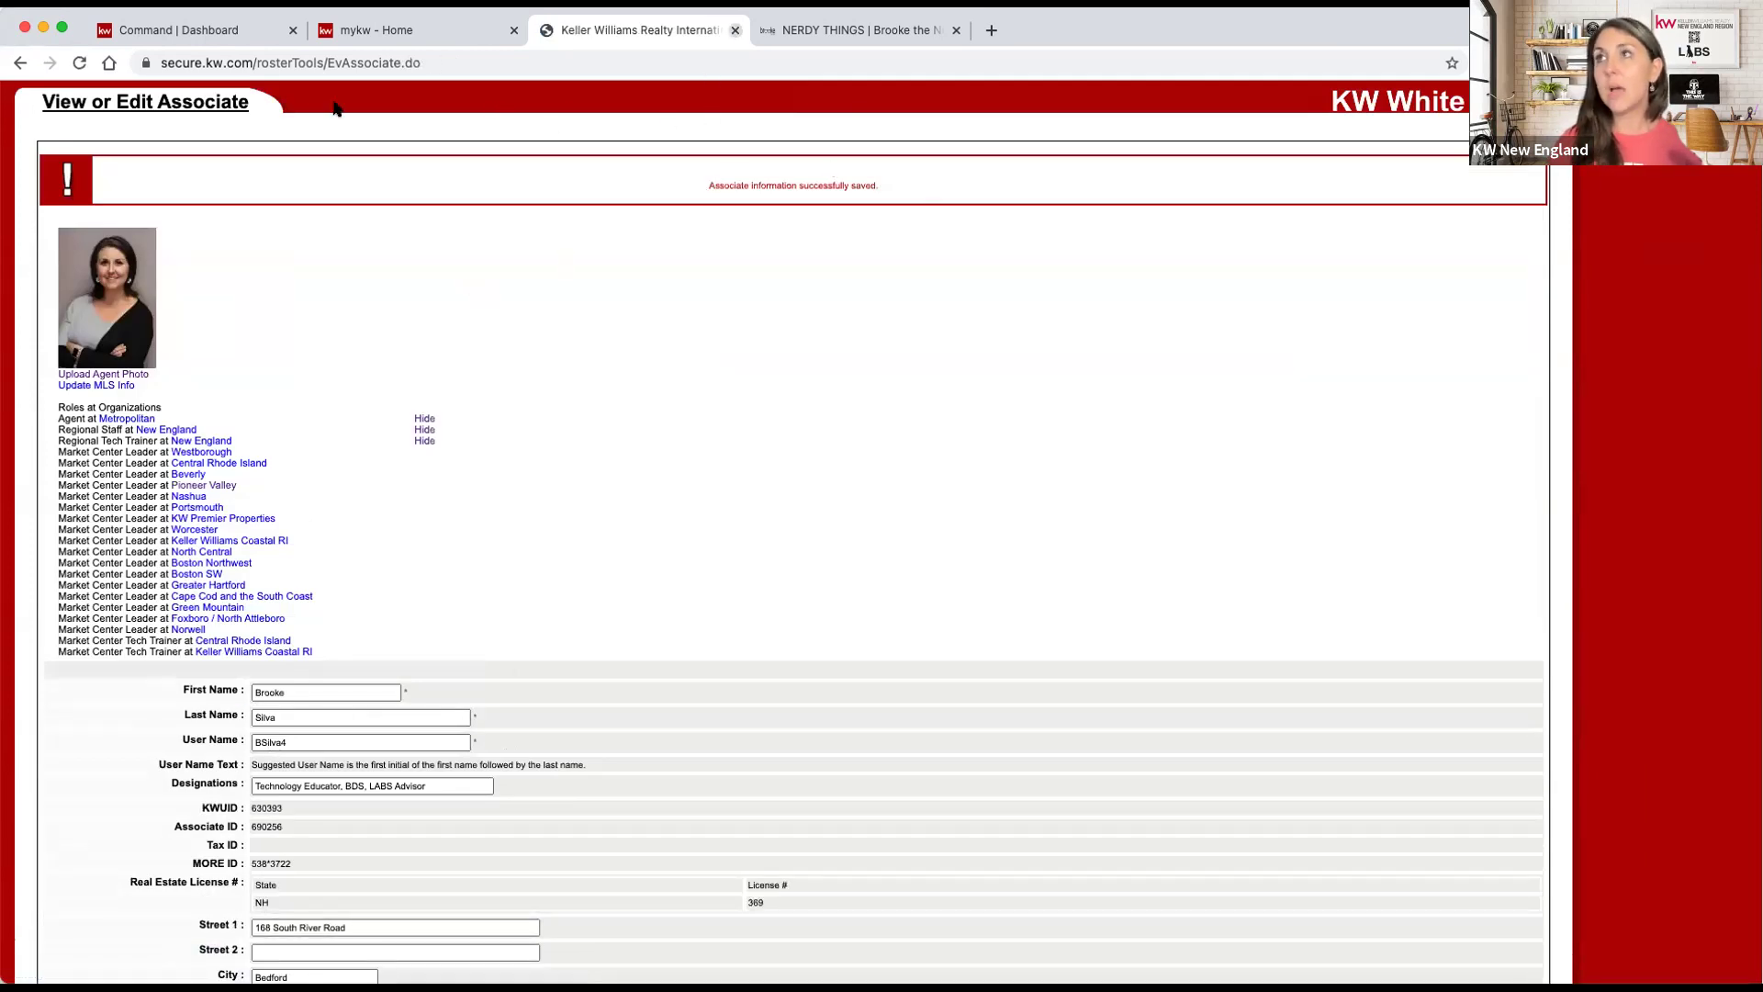
key(super+w)
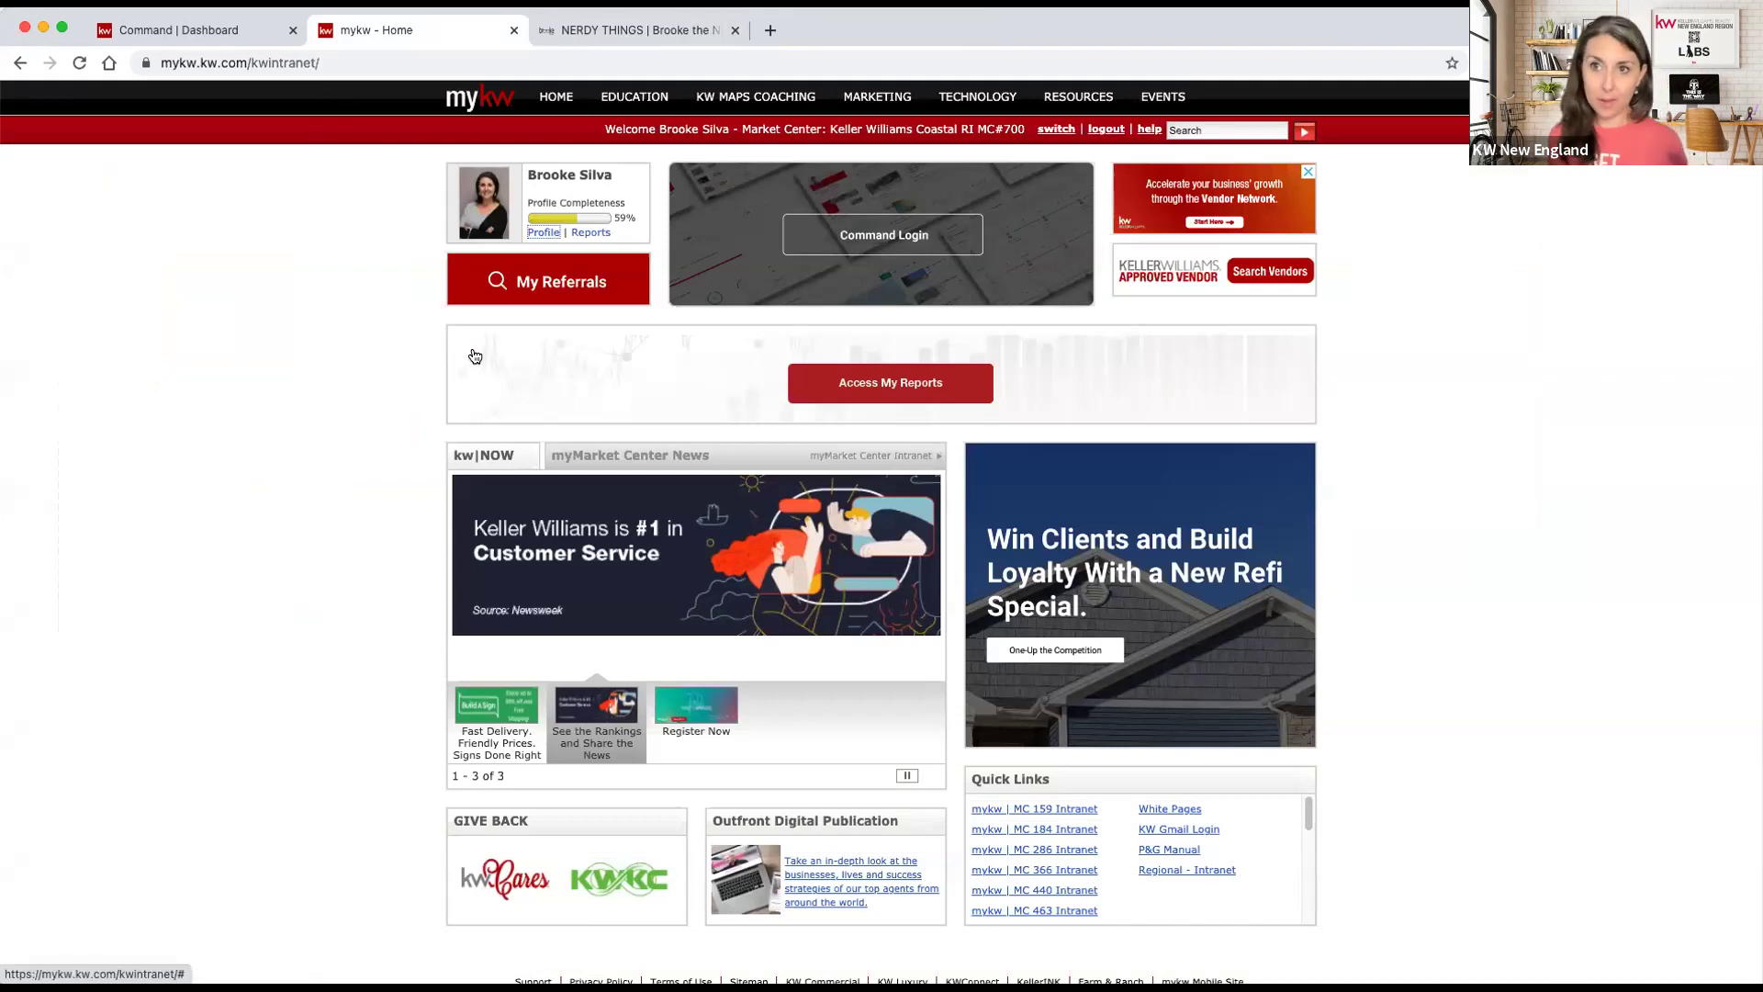
Switch to Command and open the Marketing Profile page under Connect Settings
click(202, 29)
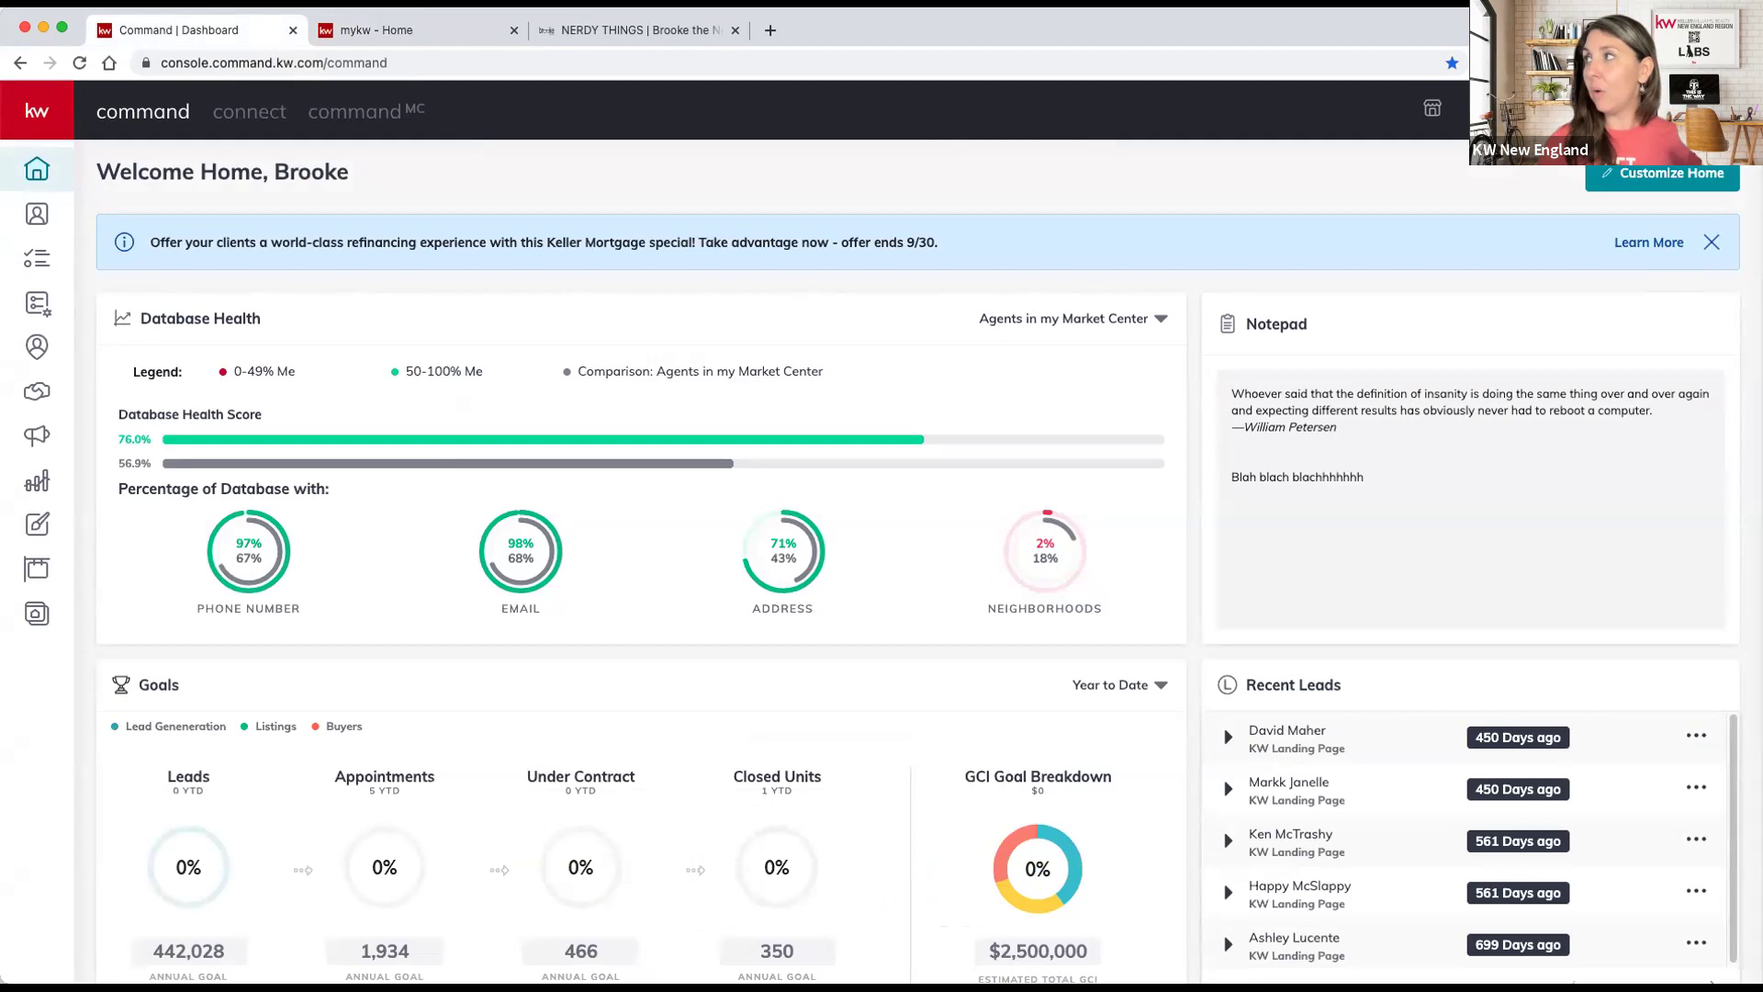
click(1717, 108)
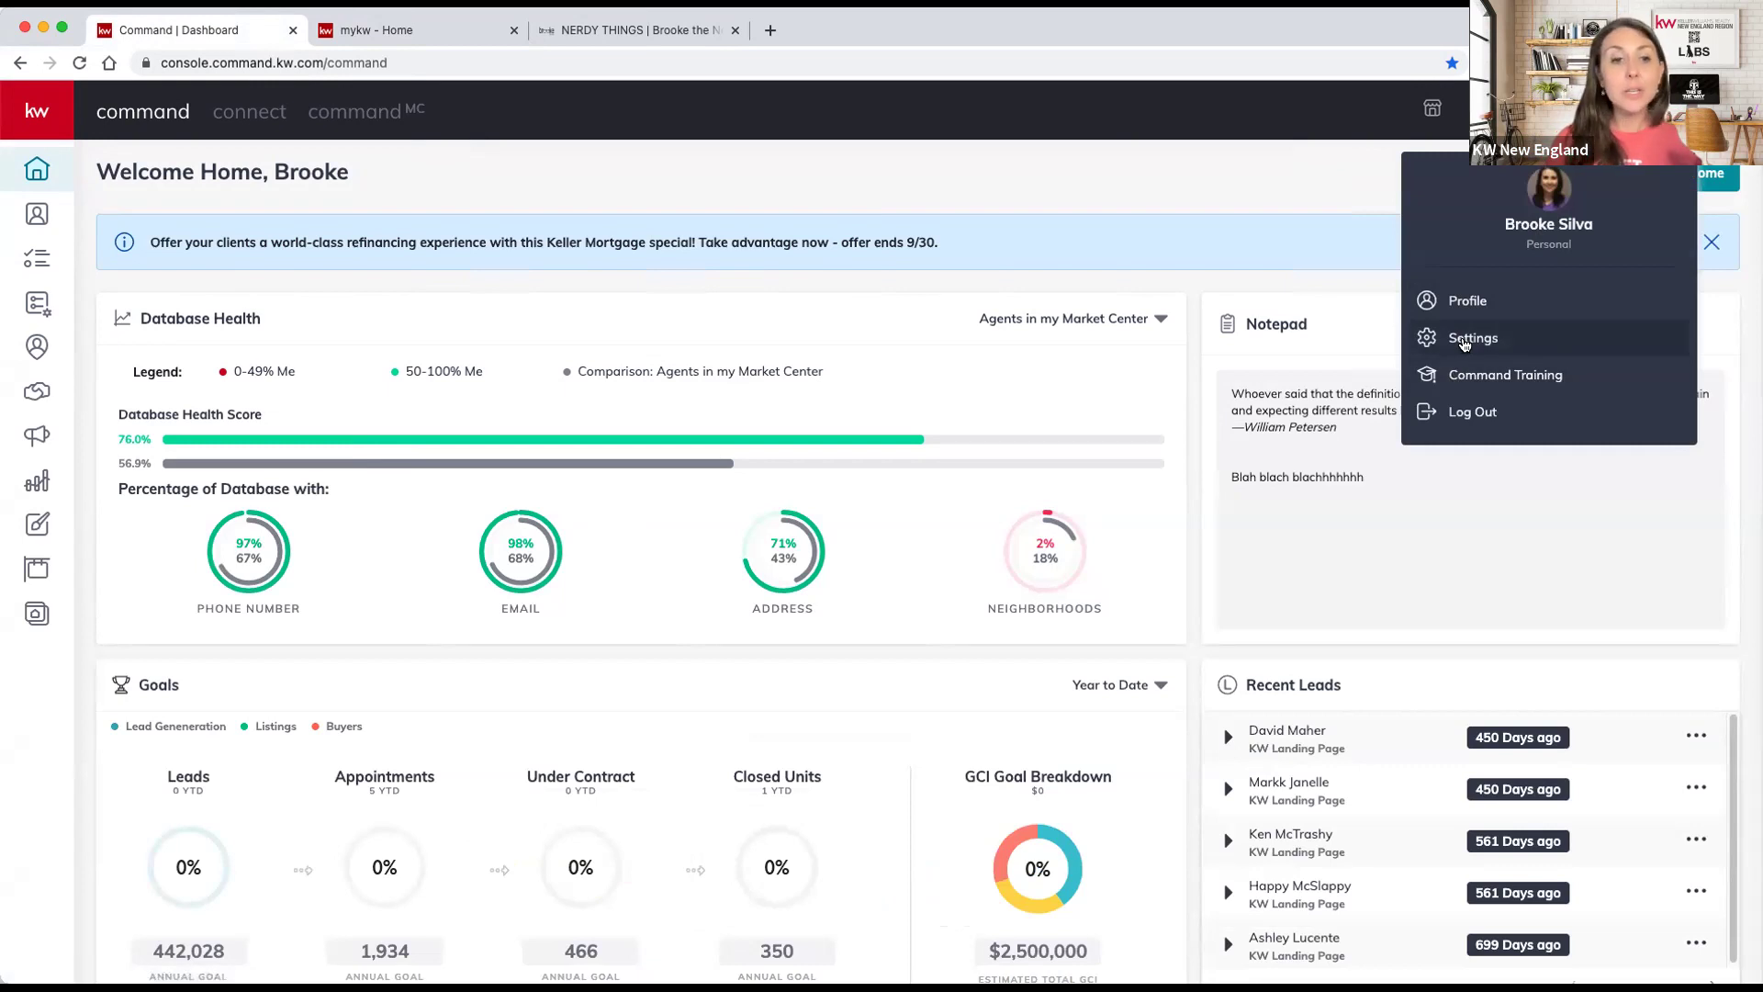
click(1464, 340)
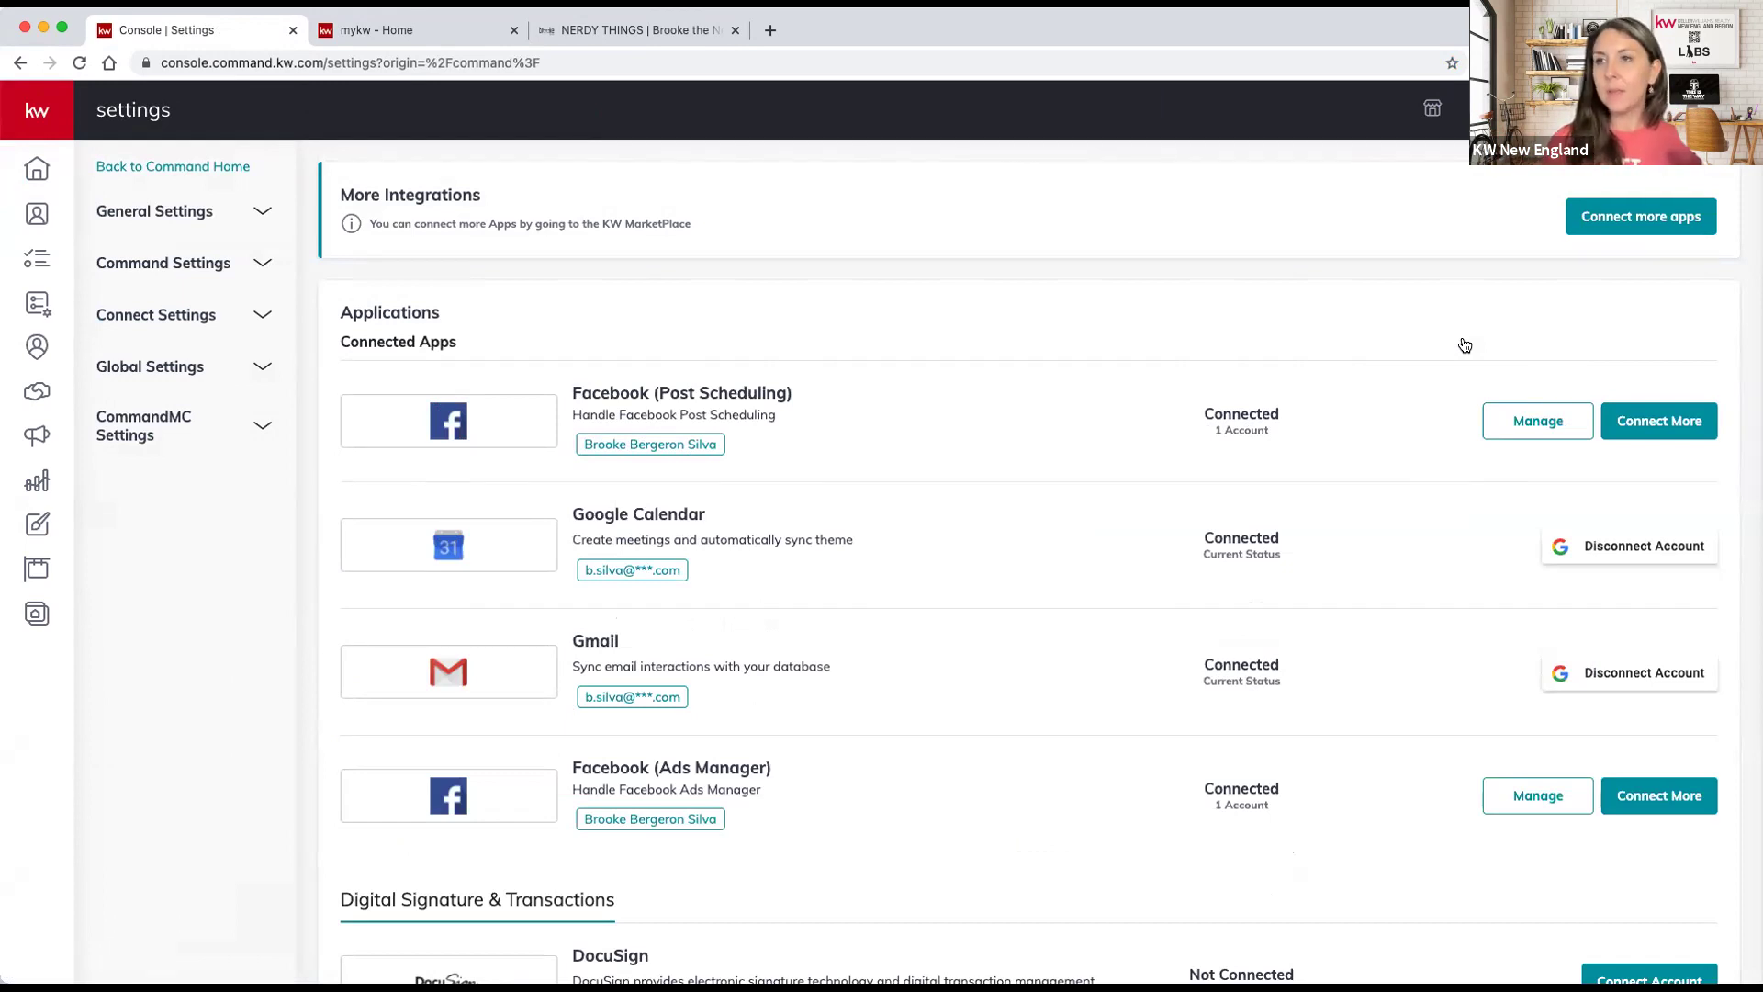
click(201, 310)
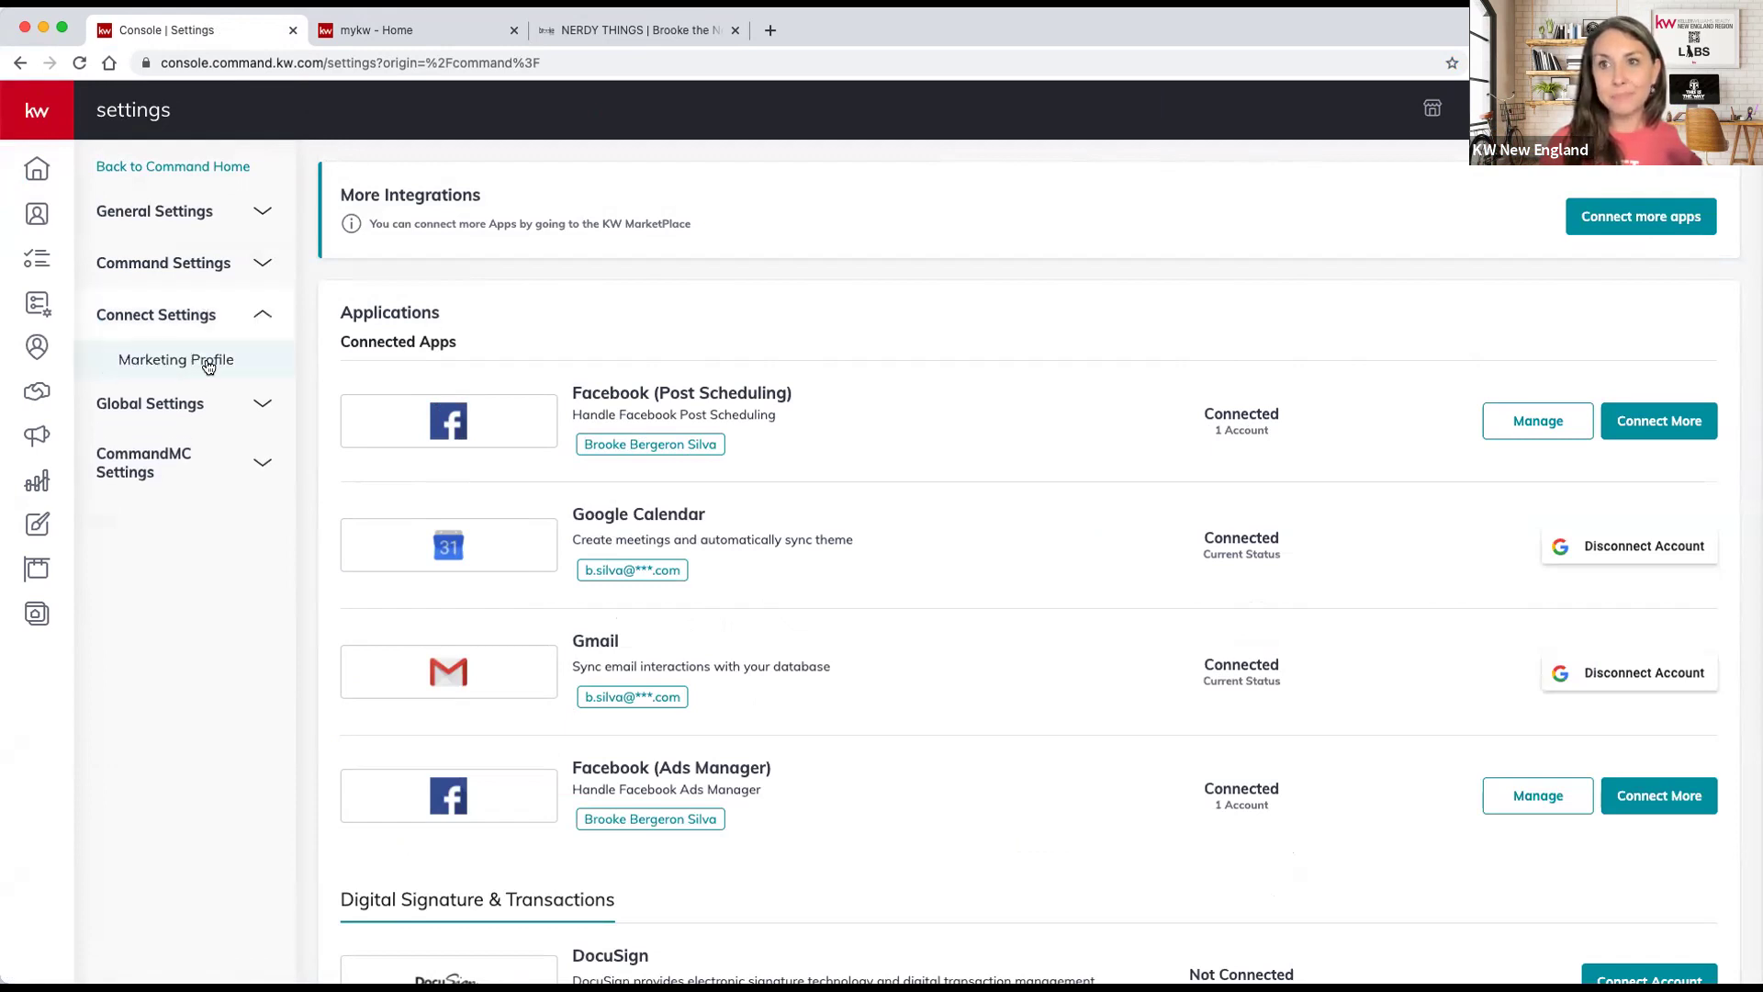
click(209, 365)
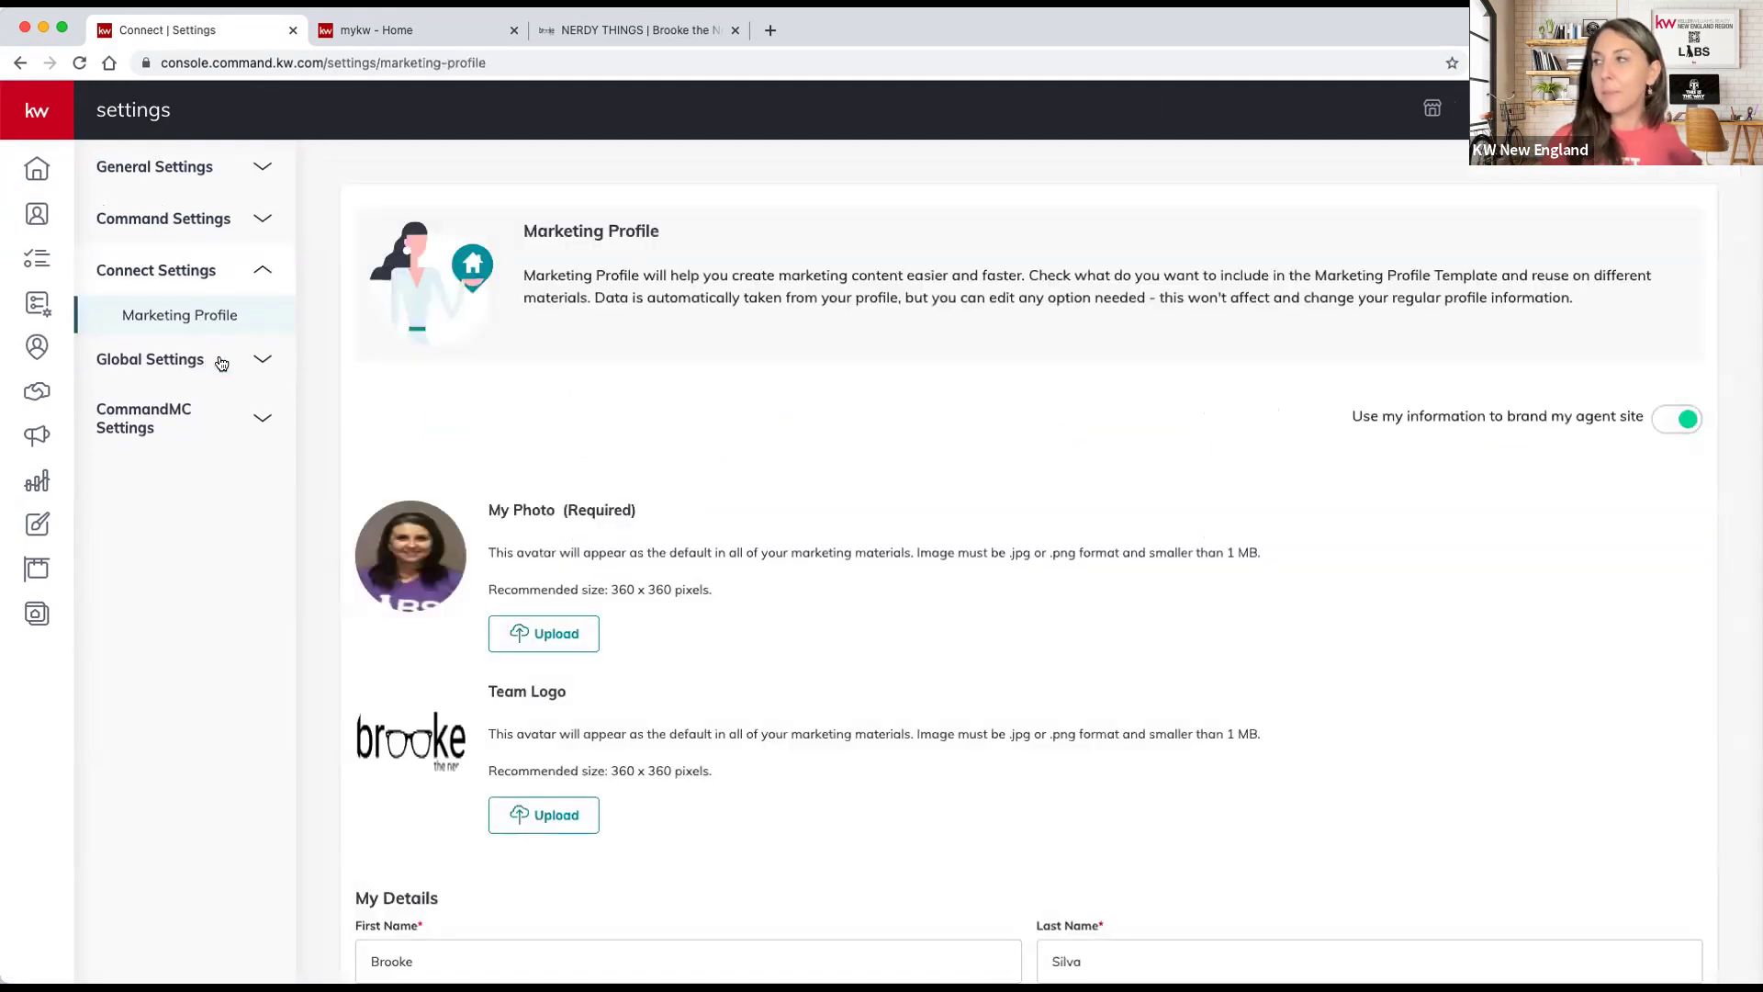
Review the My Photo and Team Logo sections of the marketing profile
scroll(328, 409, down, 1)
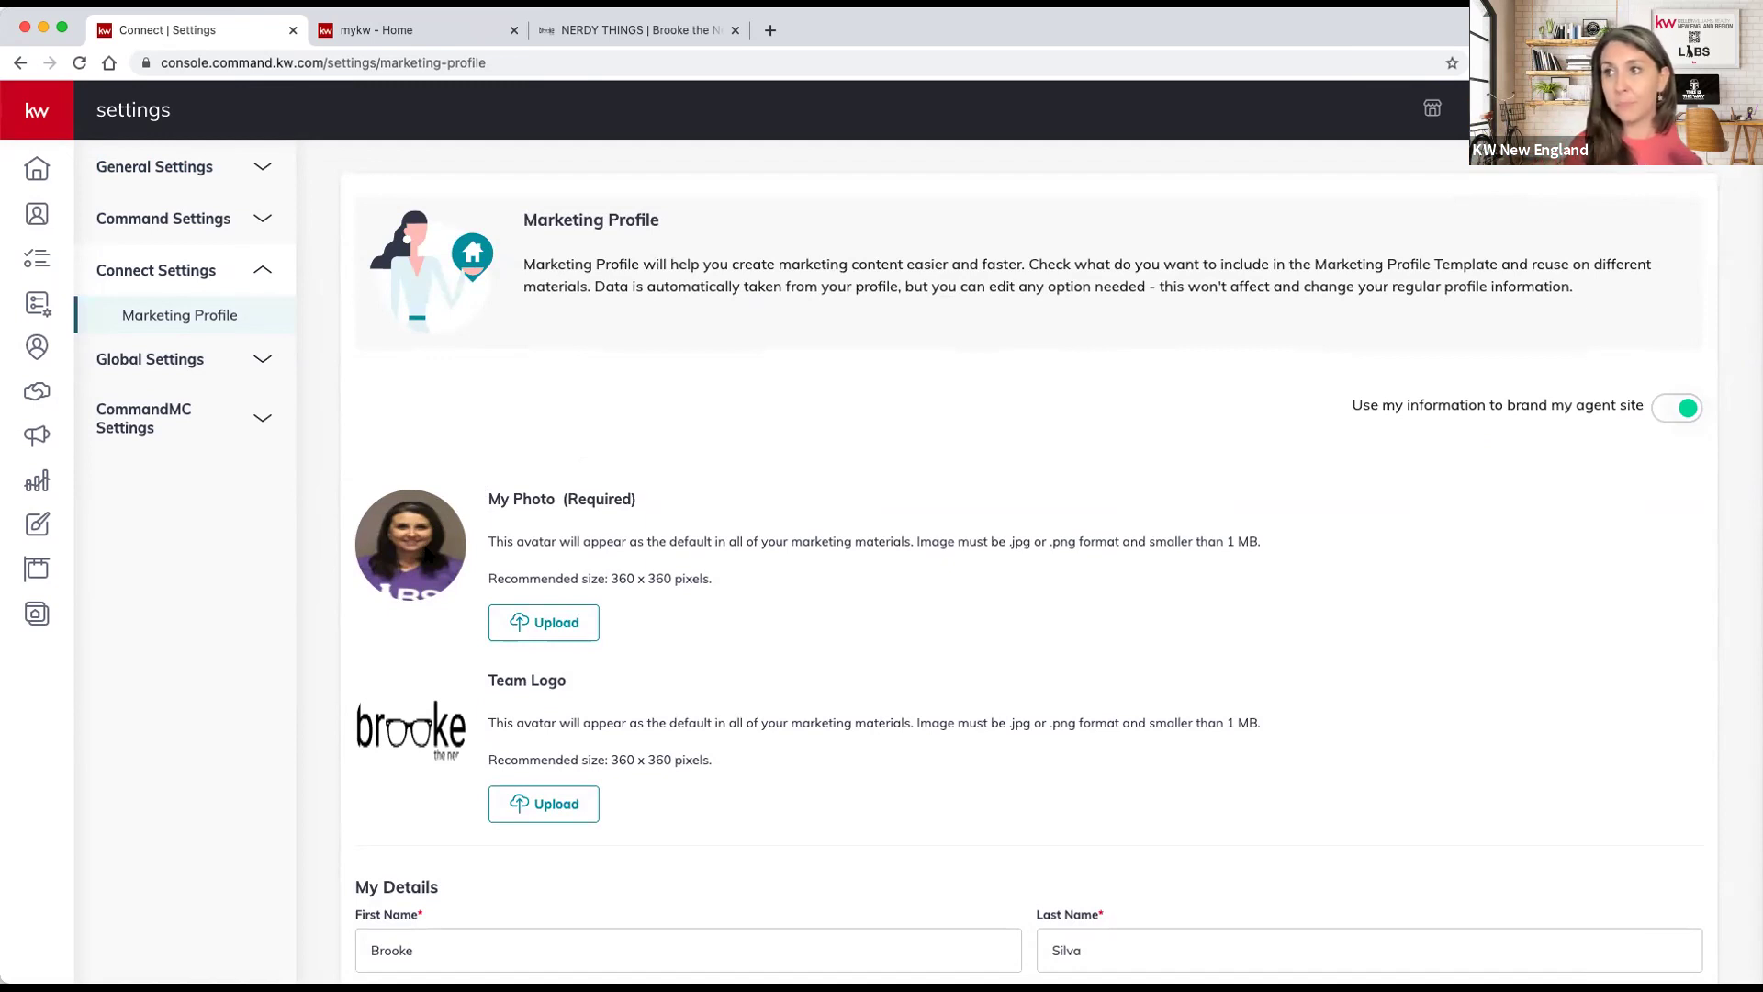
scroll(493, 558, down, 1)
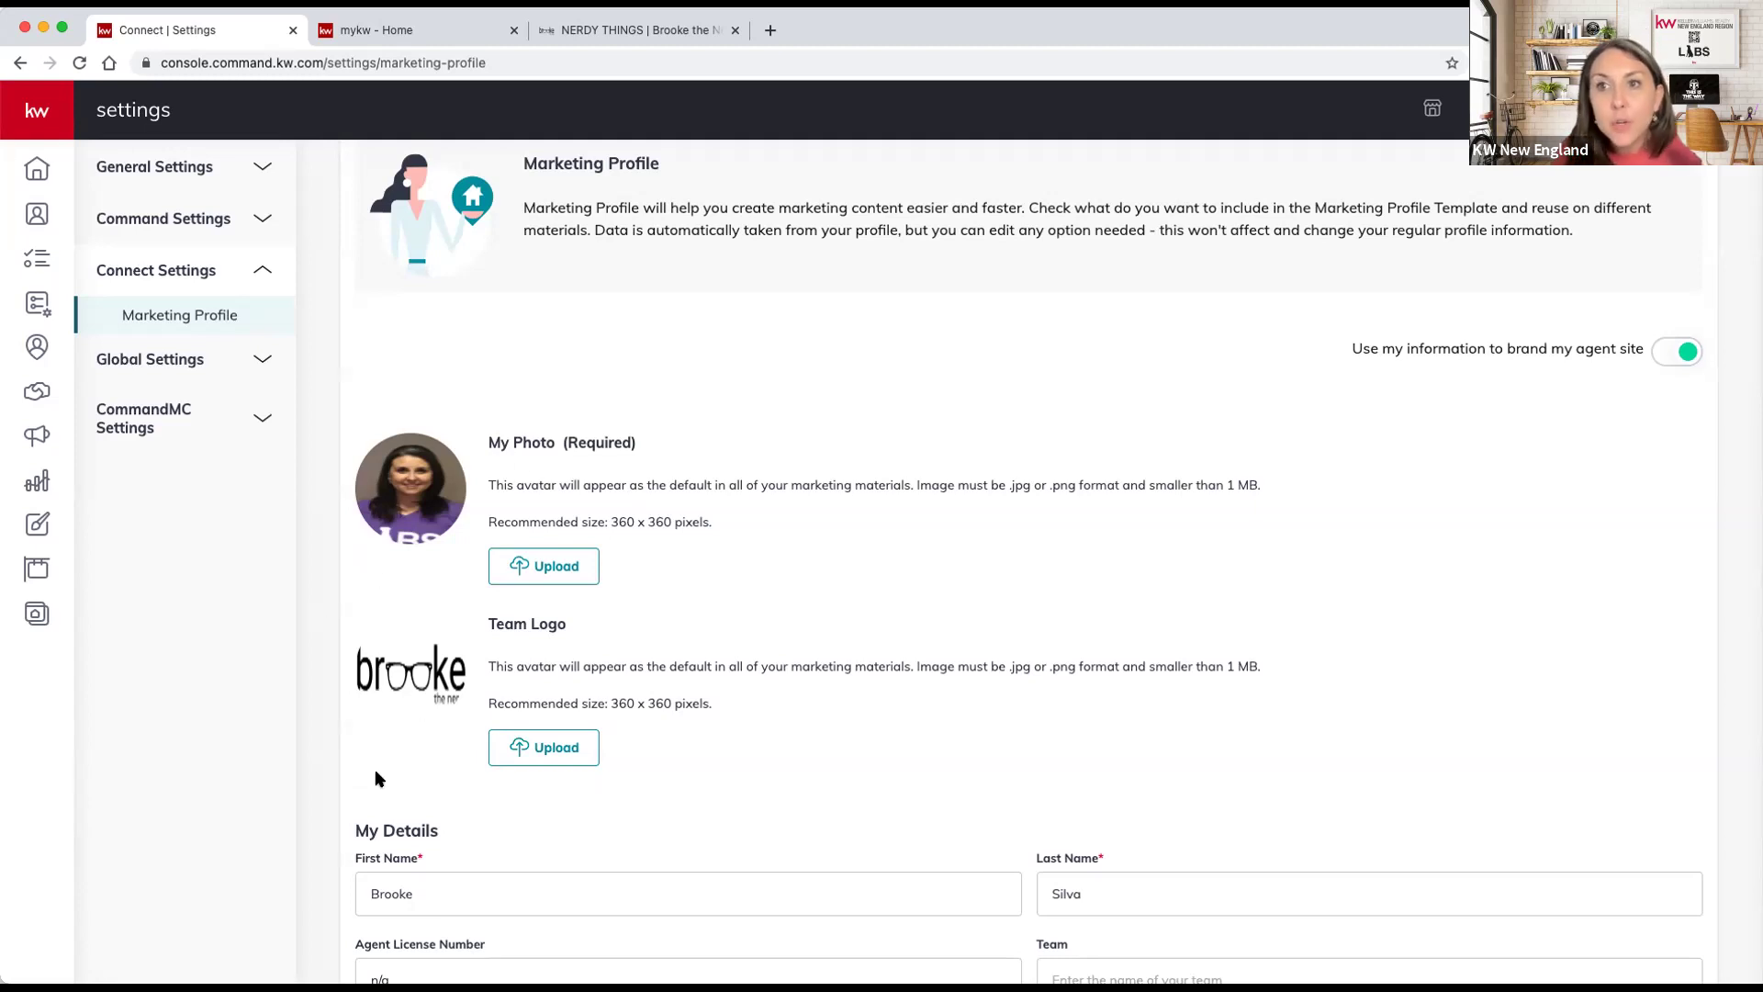
drag(490, 620, 597, 623)
click(634, 636)
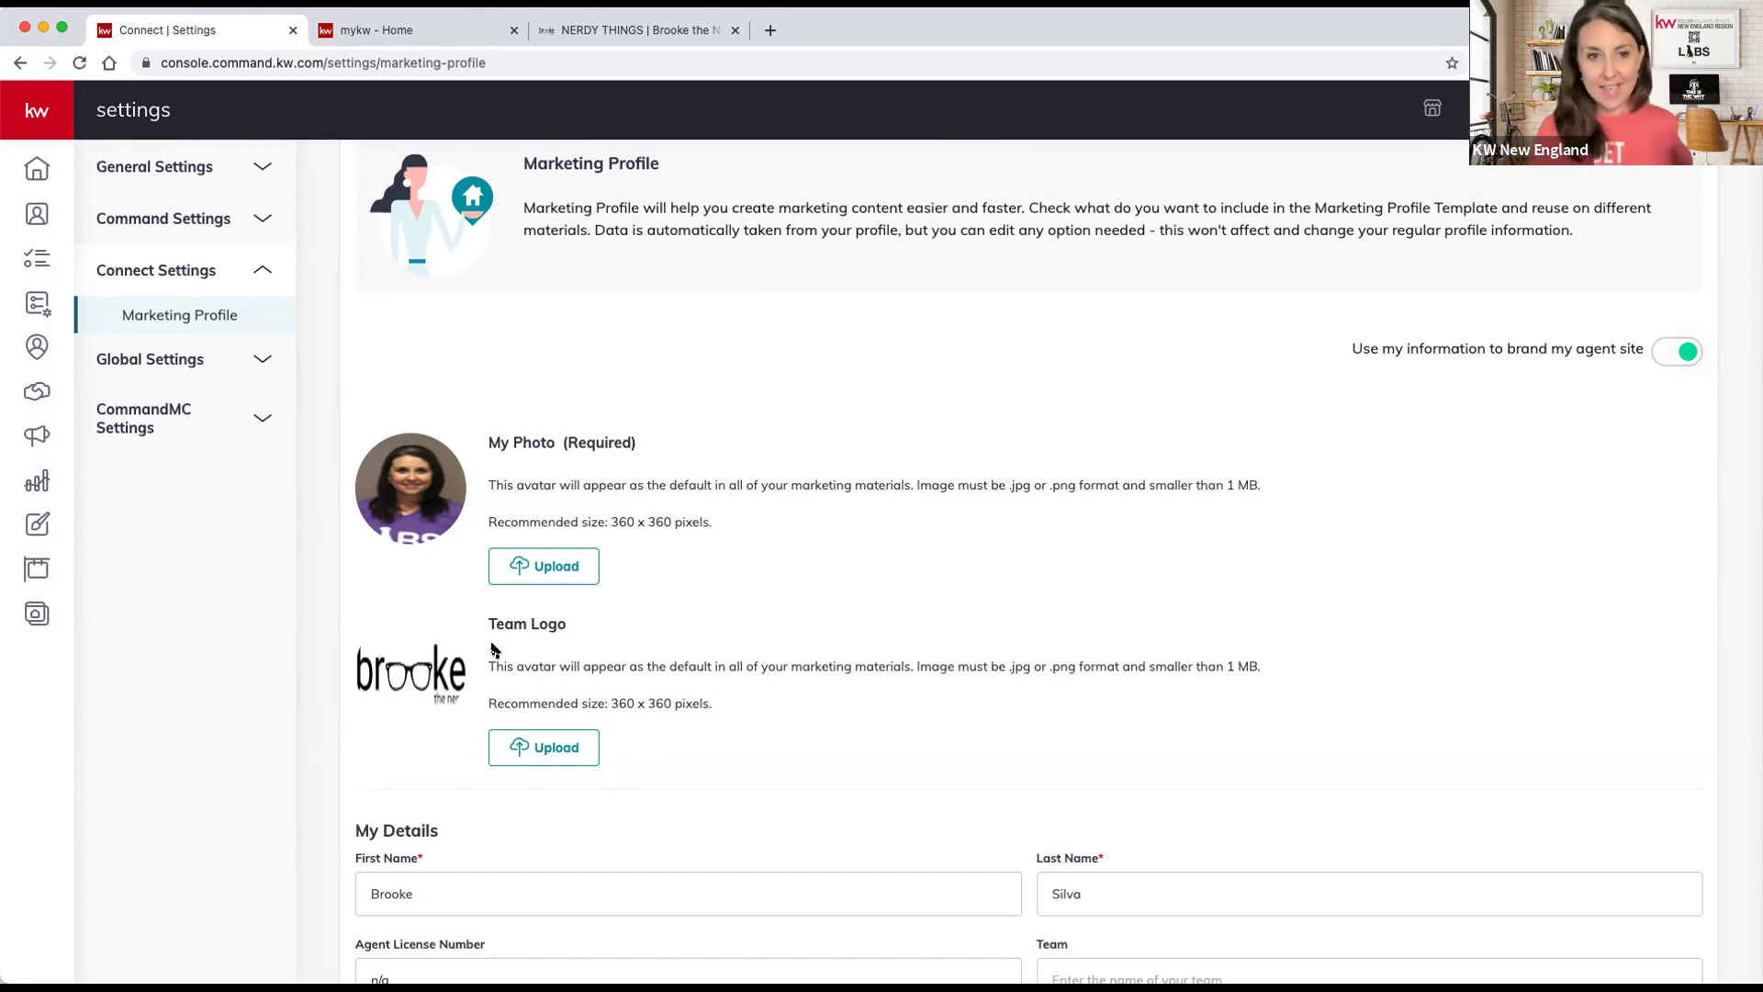
Search Google in a new browser tab for "realtor.com png loo" and look through the logo results
key(super+t)
text(realtor)
key(Return)
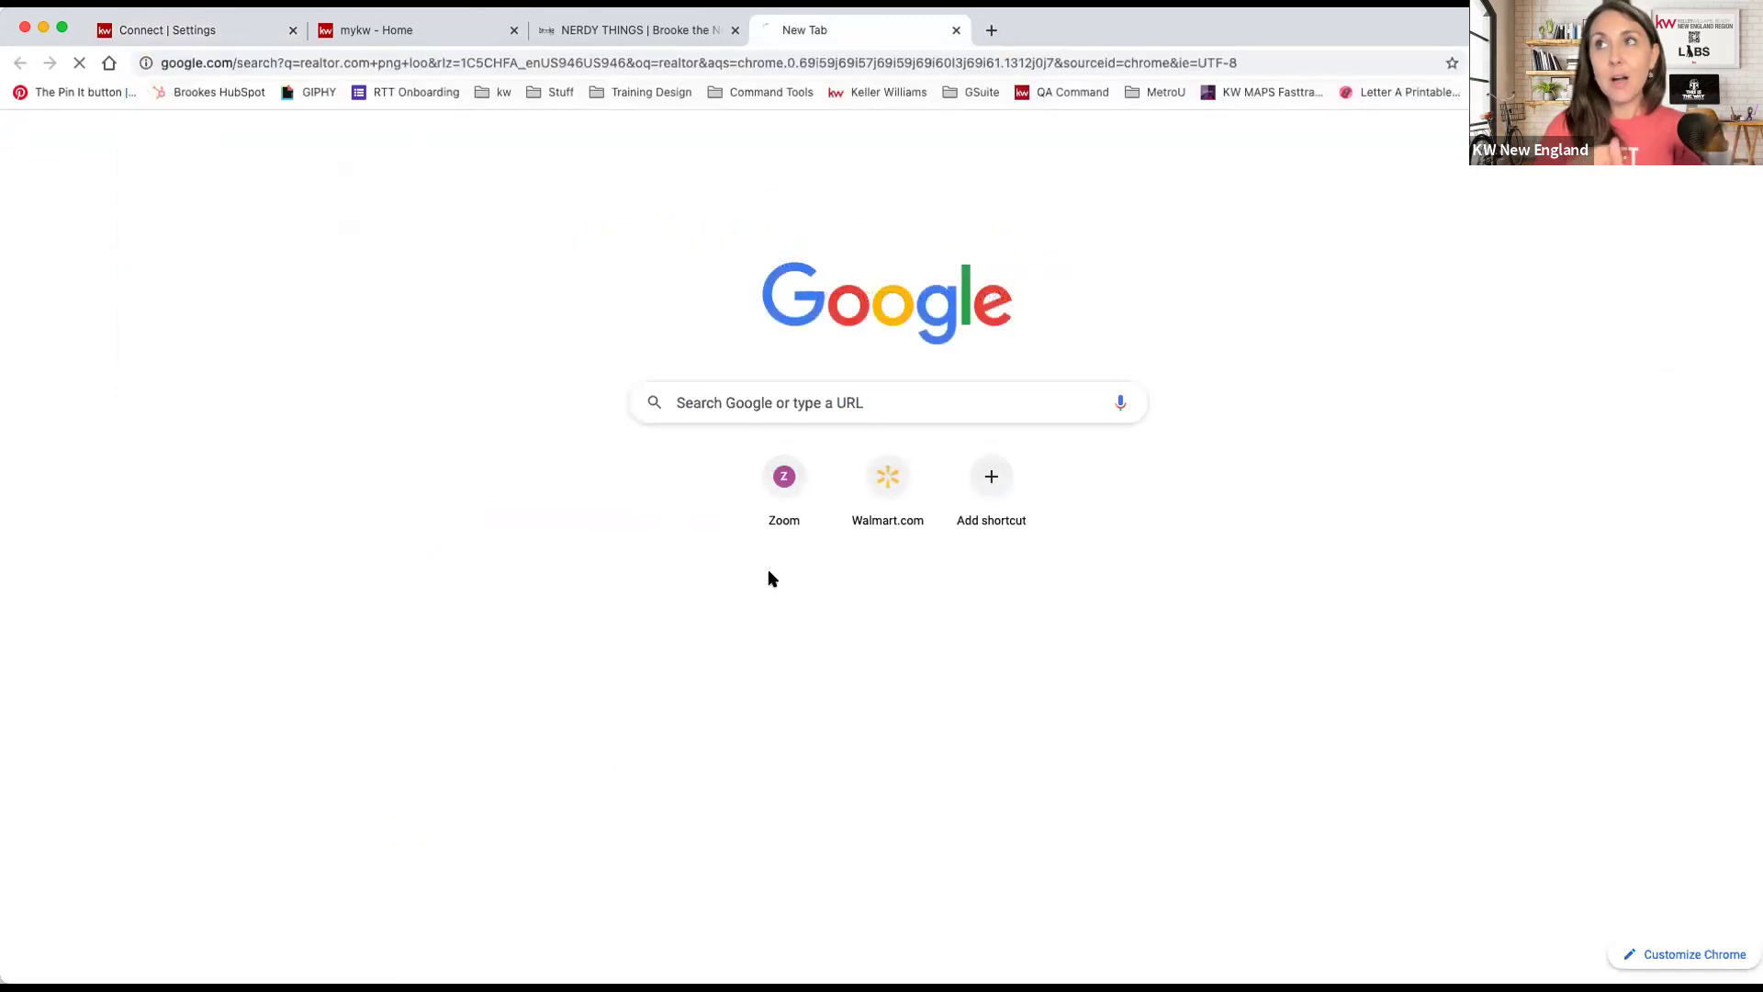
scroll(459, 603, down, 1)
scroll(456, 603, down, 3)
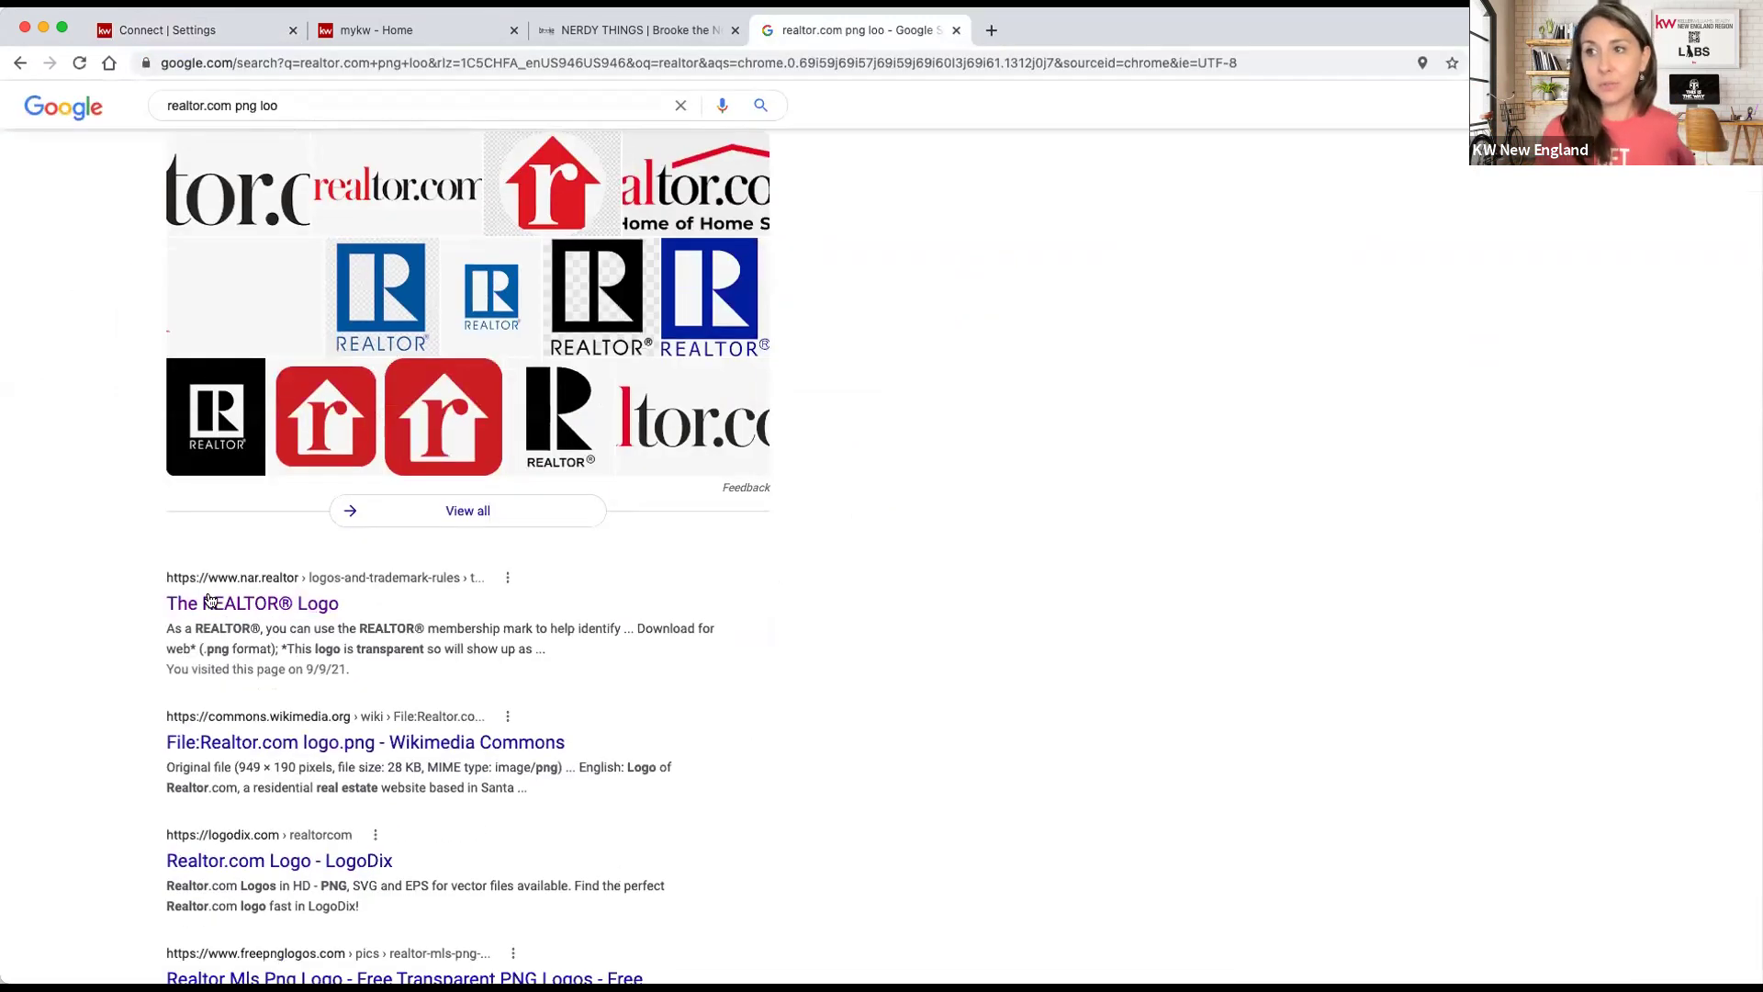
Open the REALTOR® Logo page on nar.realtor from the search results and look through the blue, black and transparent logo downloads
click(285, 604)
click(290, 62)
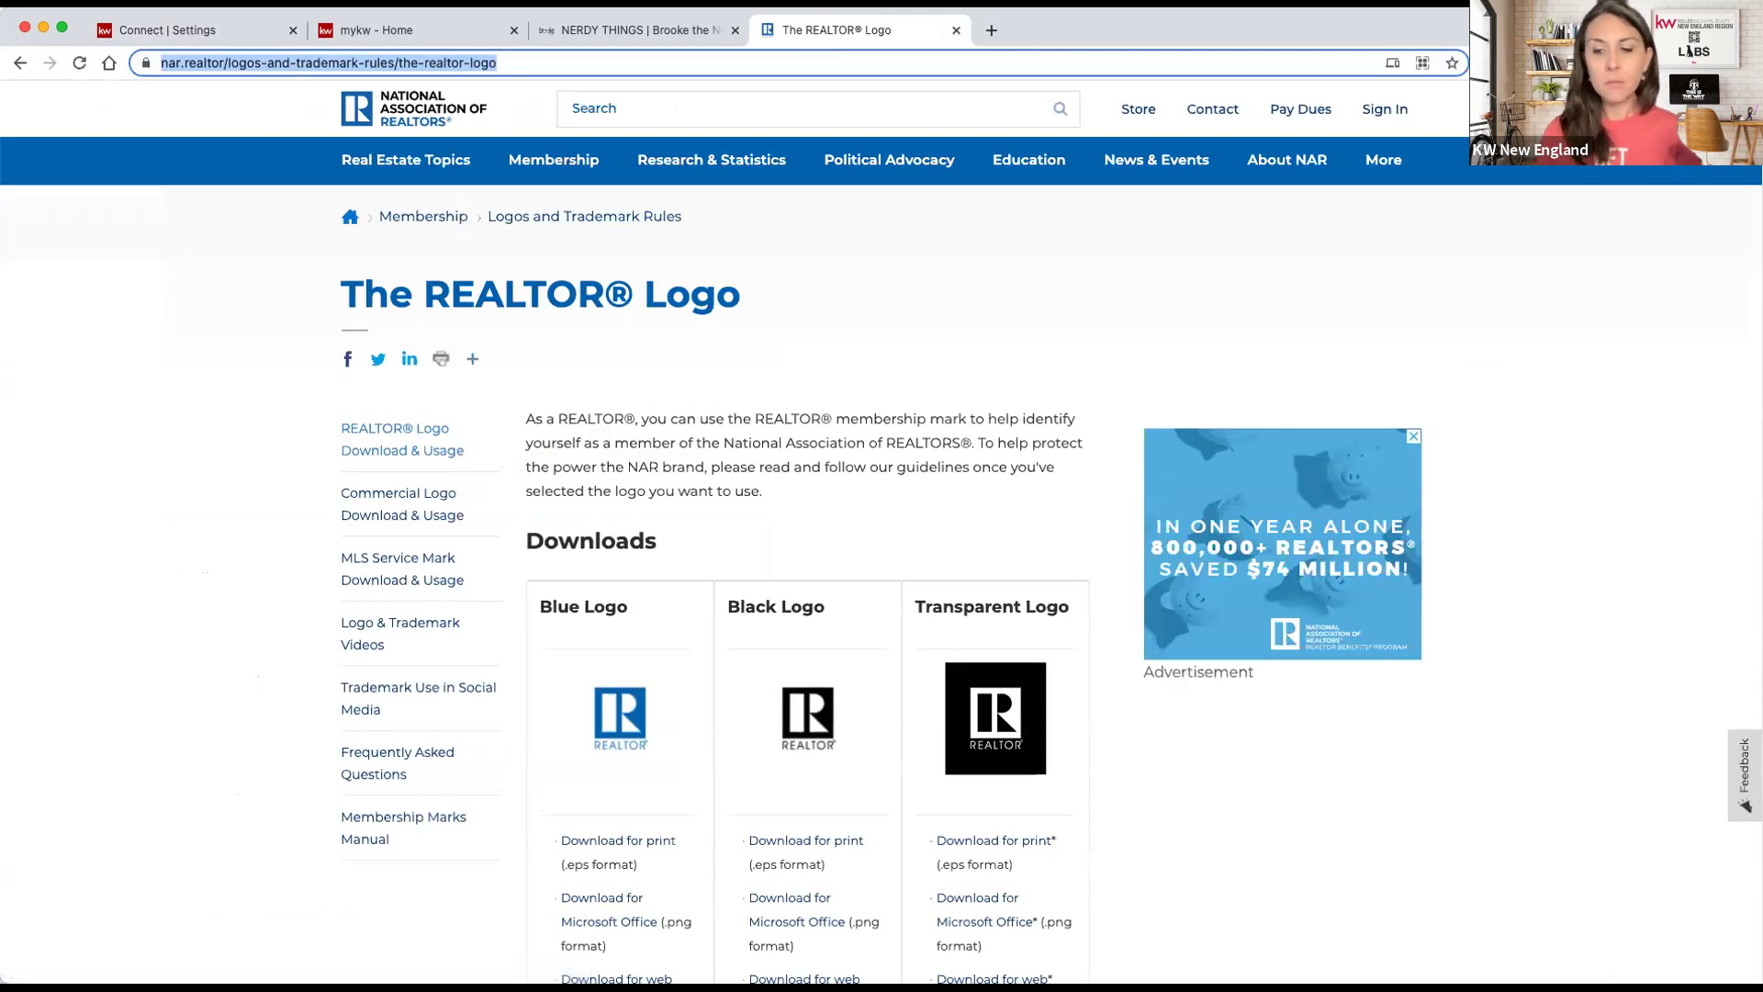
scroll(538, 618, down, 2)
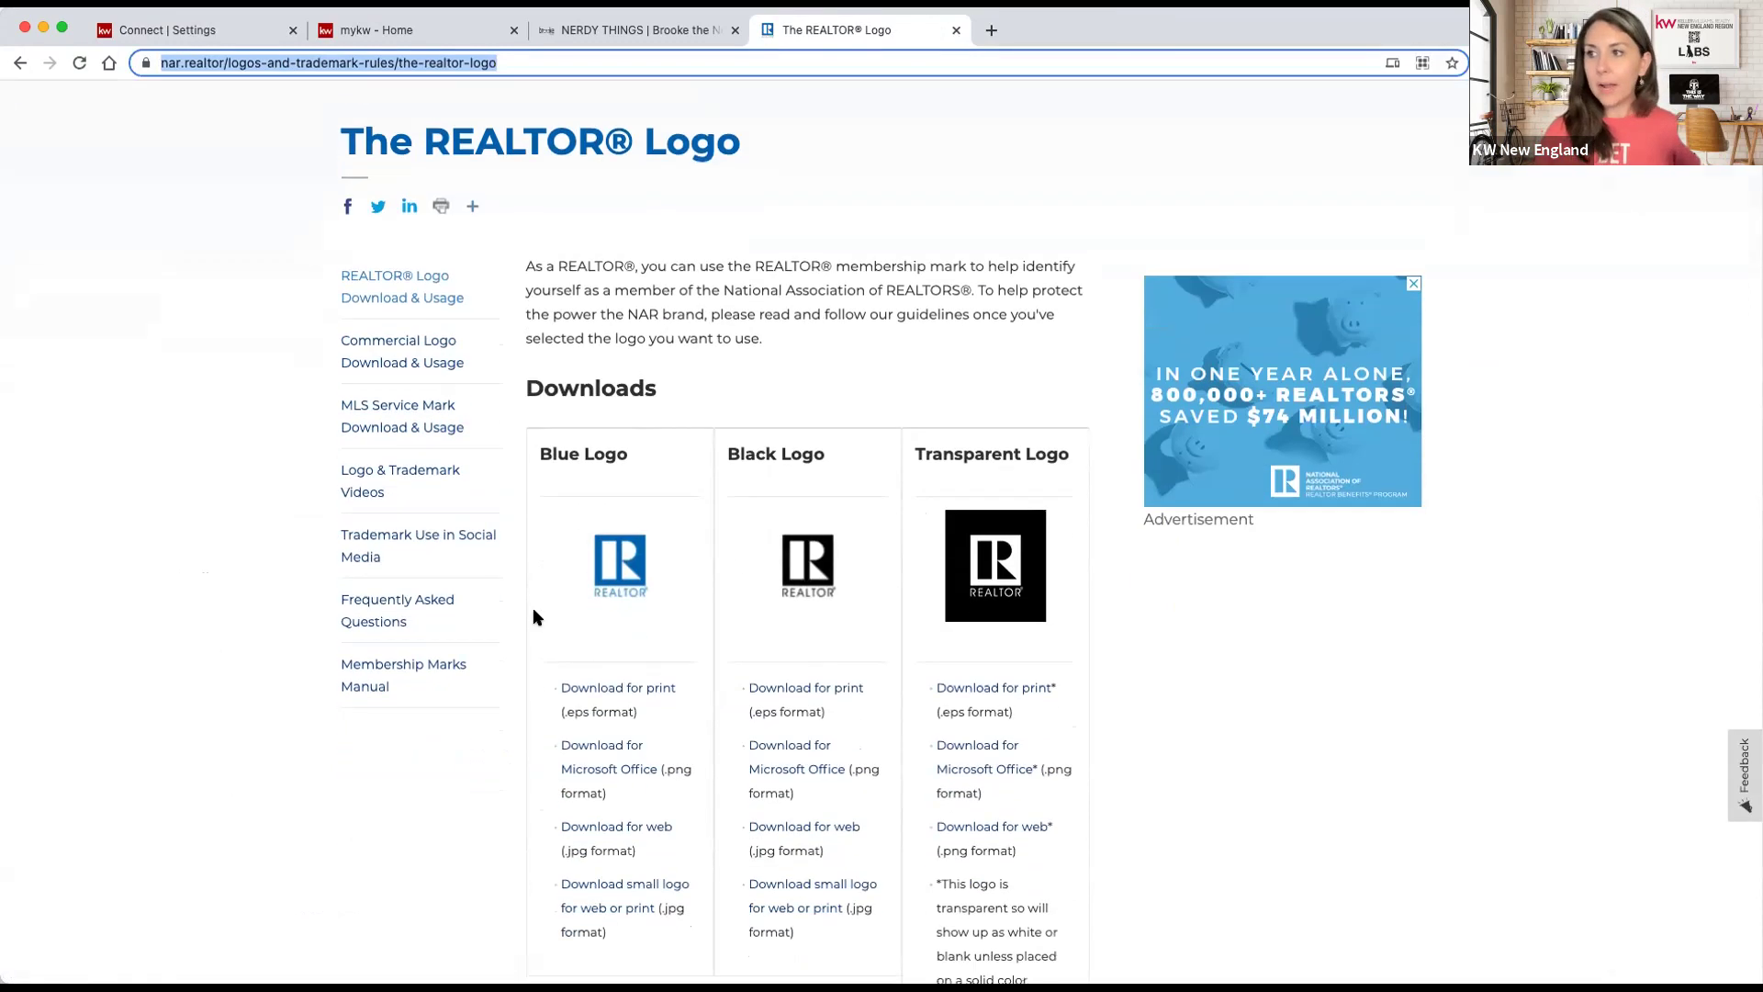
scroll(955, 577, down, 3)
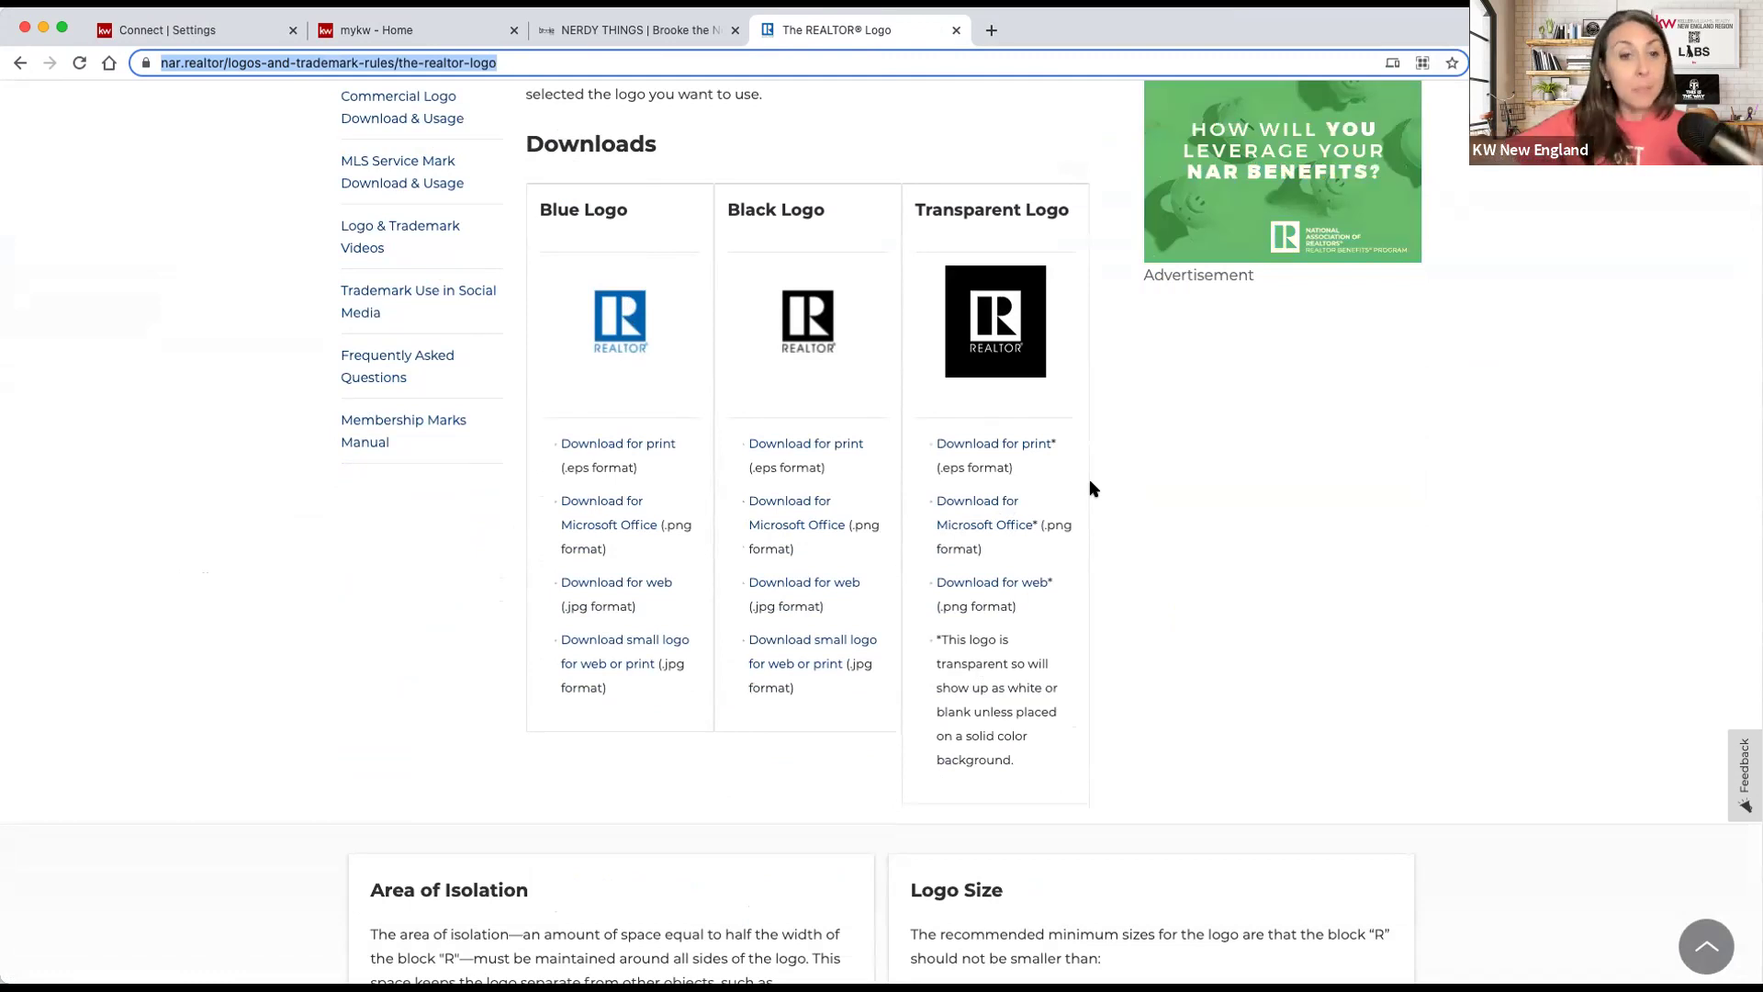
scroll(1029, 443, up, 2)
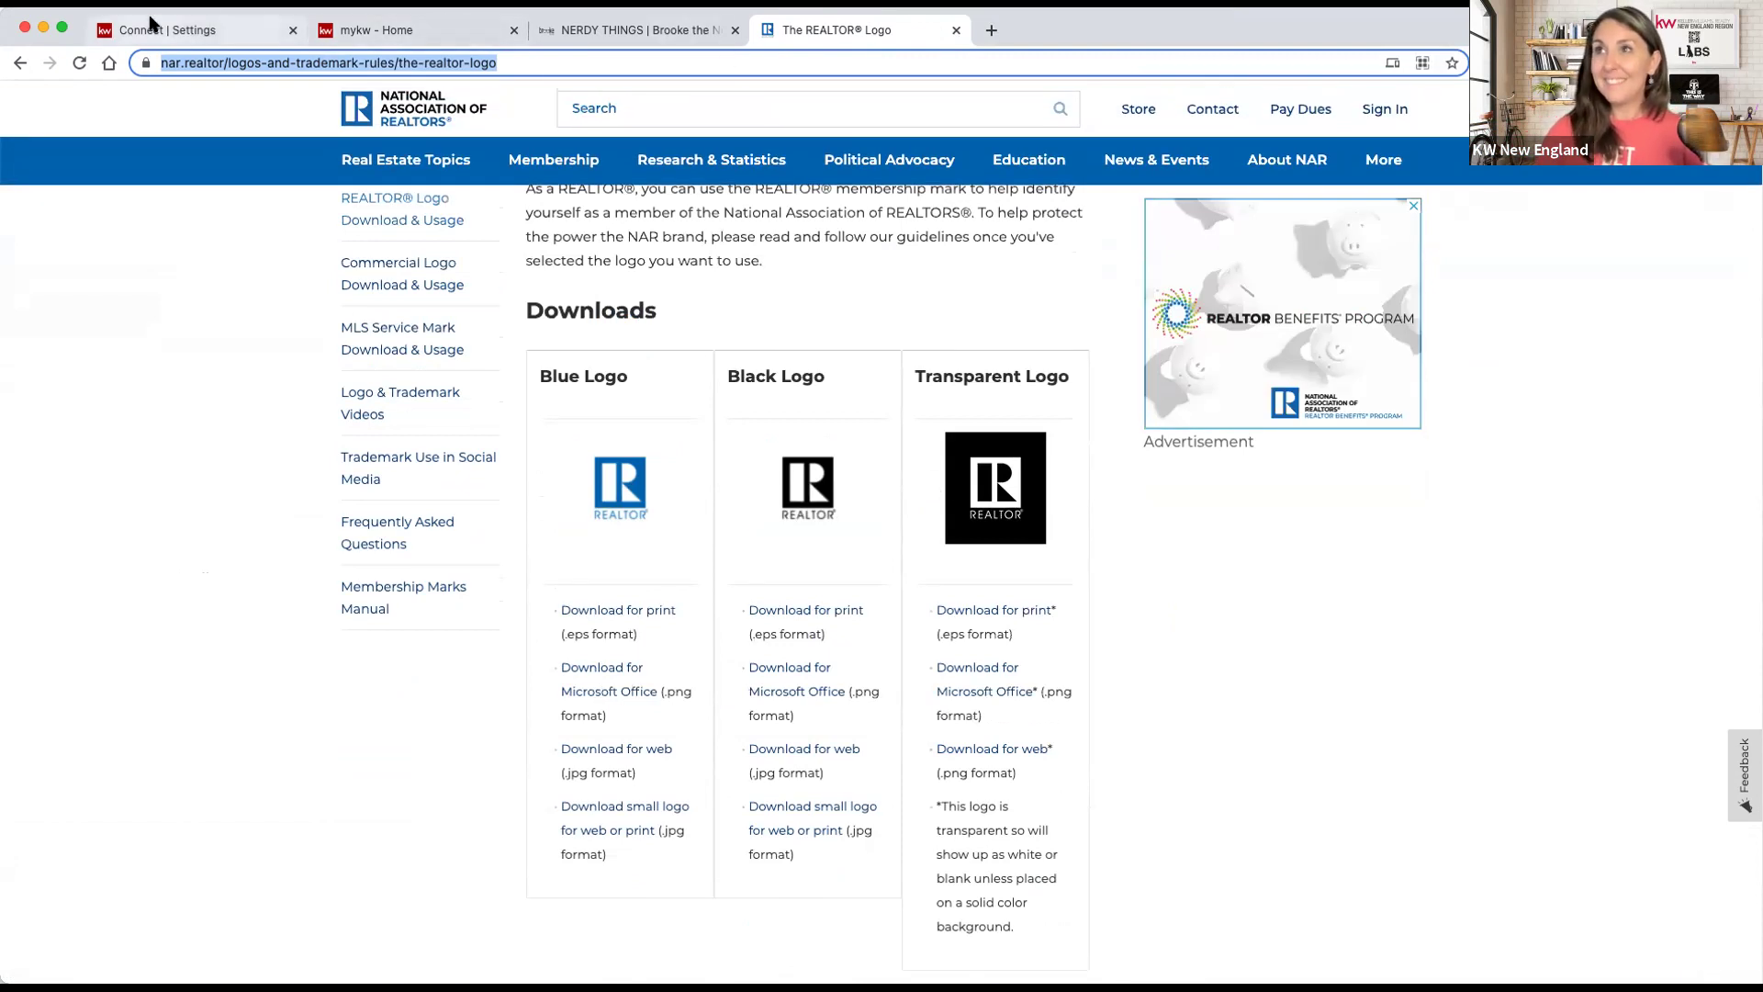
Return to the Command marketing profile and review the Team Logo and My Details sections
click(232, 28)
scroll(749, 628, down, 2)
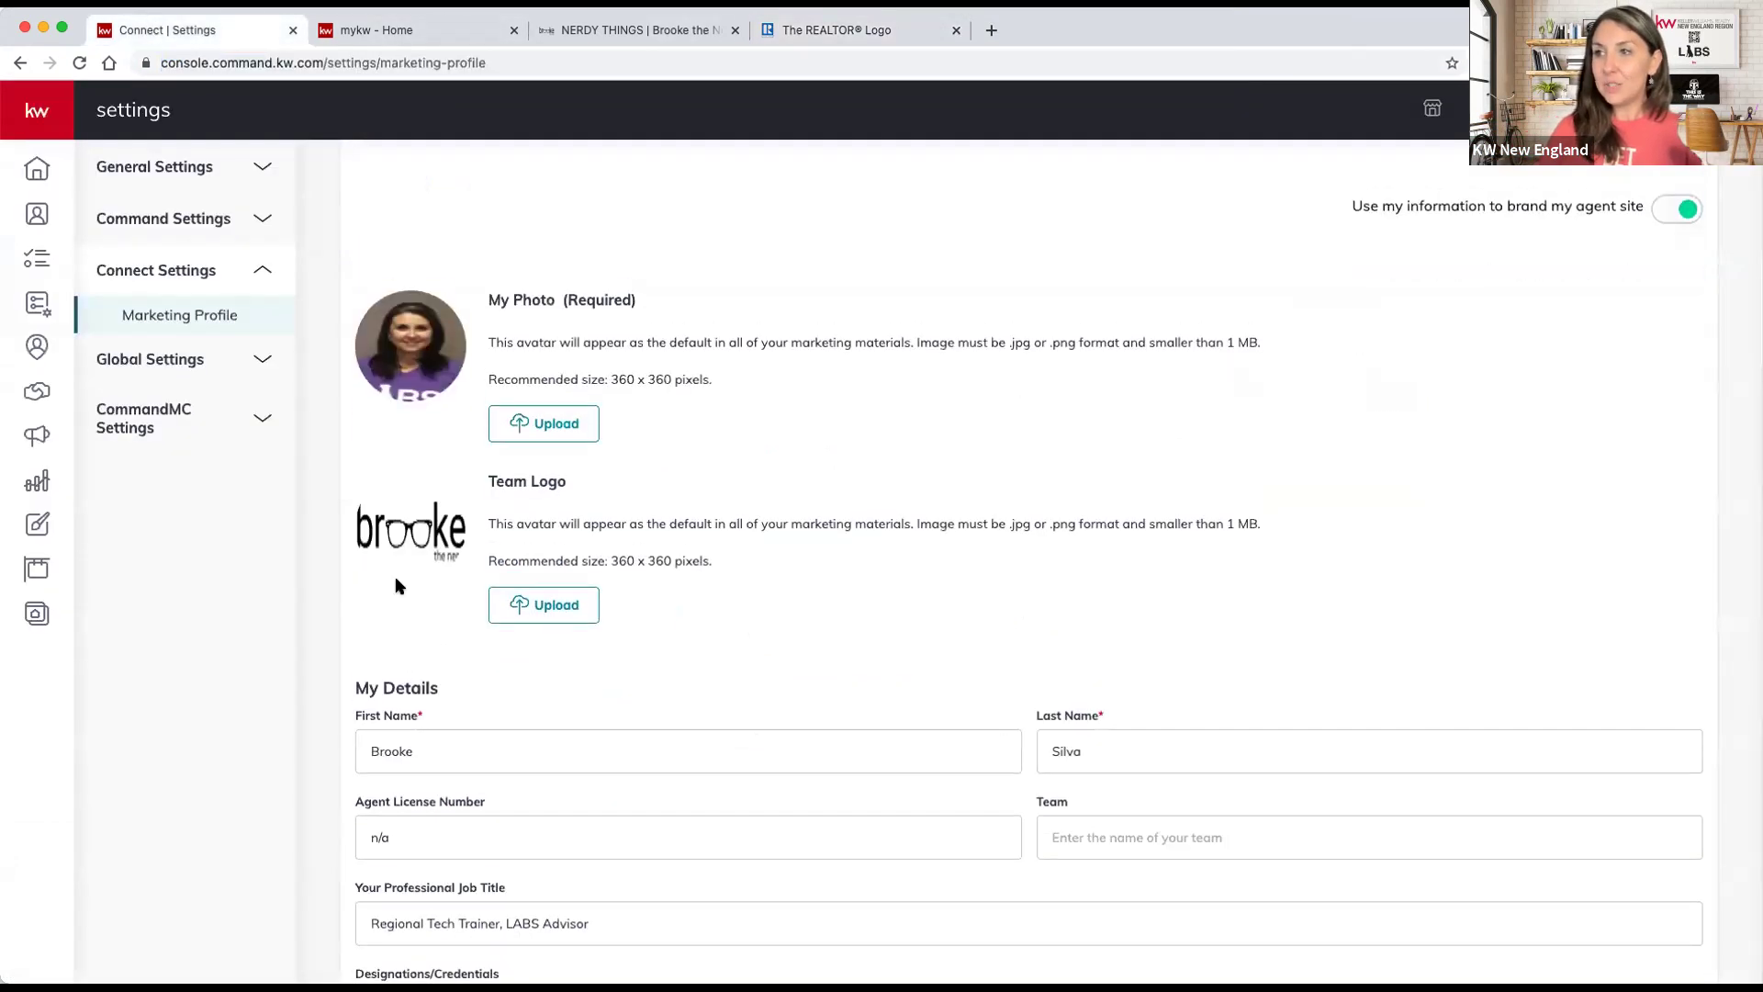
scroll(468, 609, down, 5)
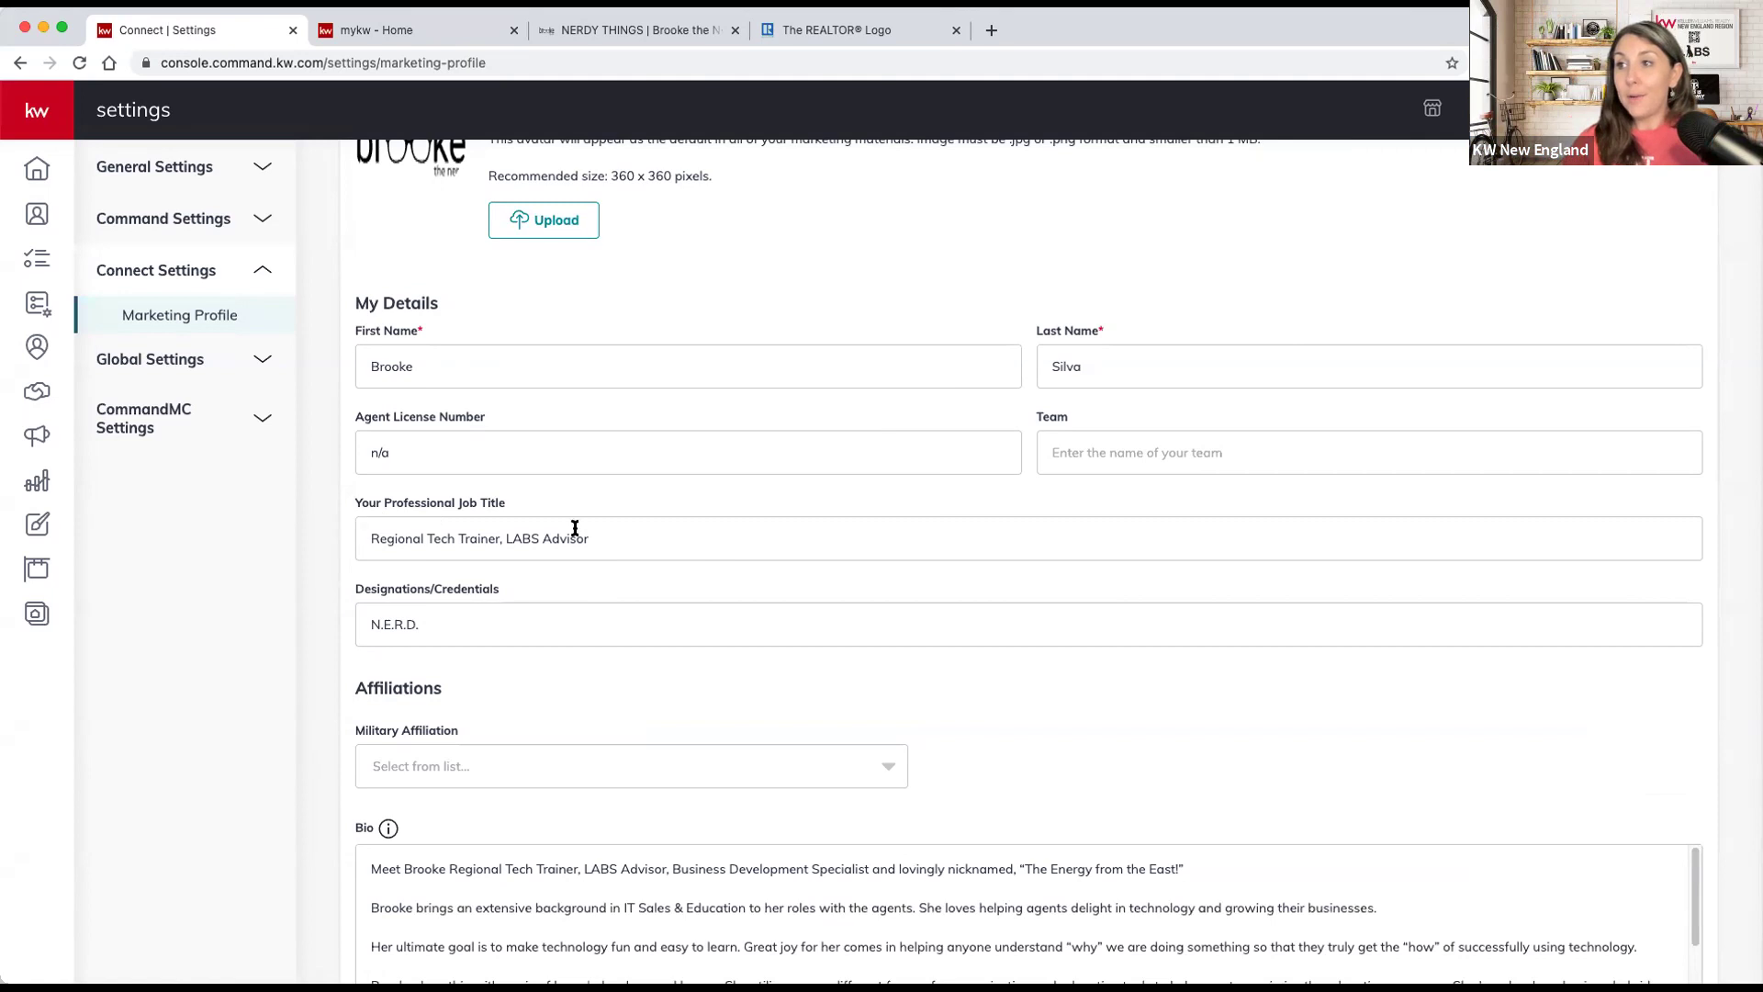
scroll(649, 693, down, 1)
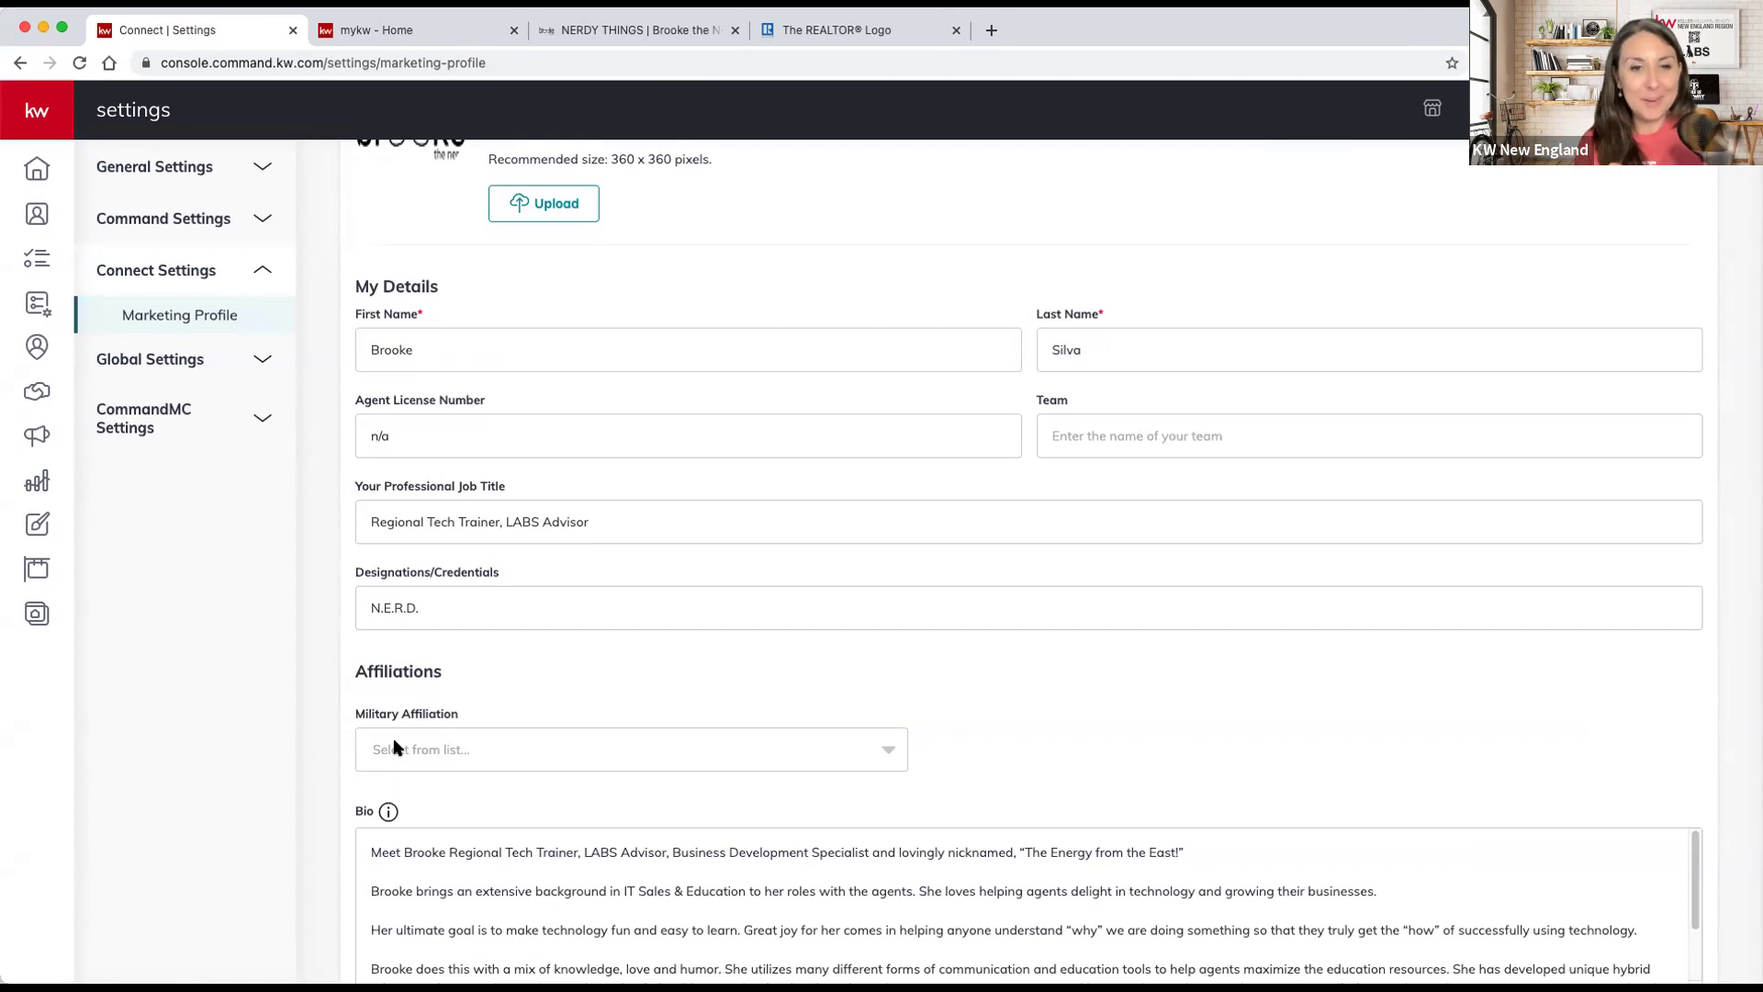
Add "REALTOR®" after N.E.R.D. in the Designations/Credentials field
click(544, 607)
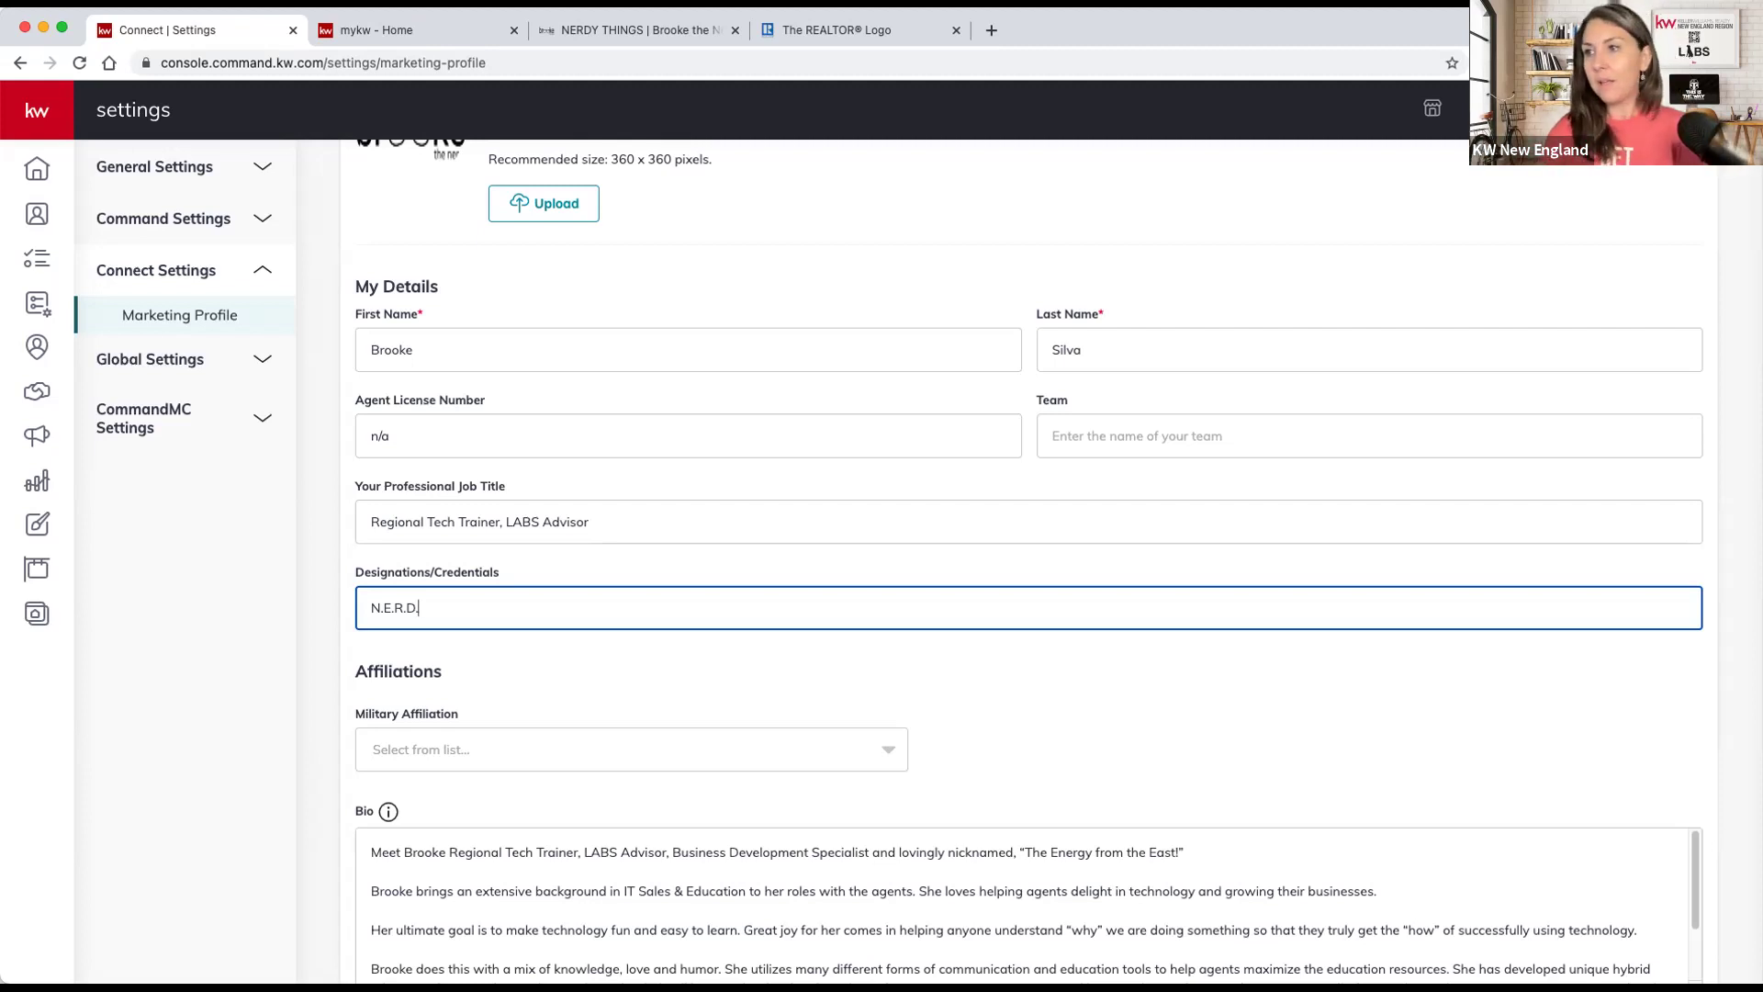
text(REALTOR)
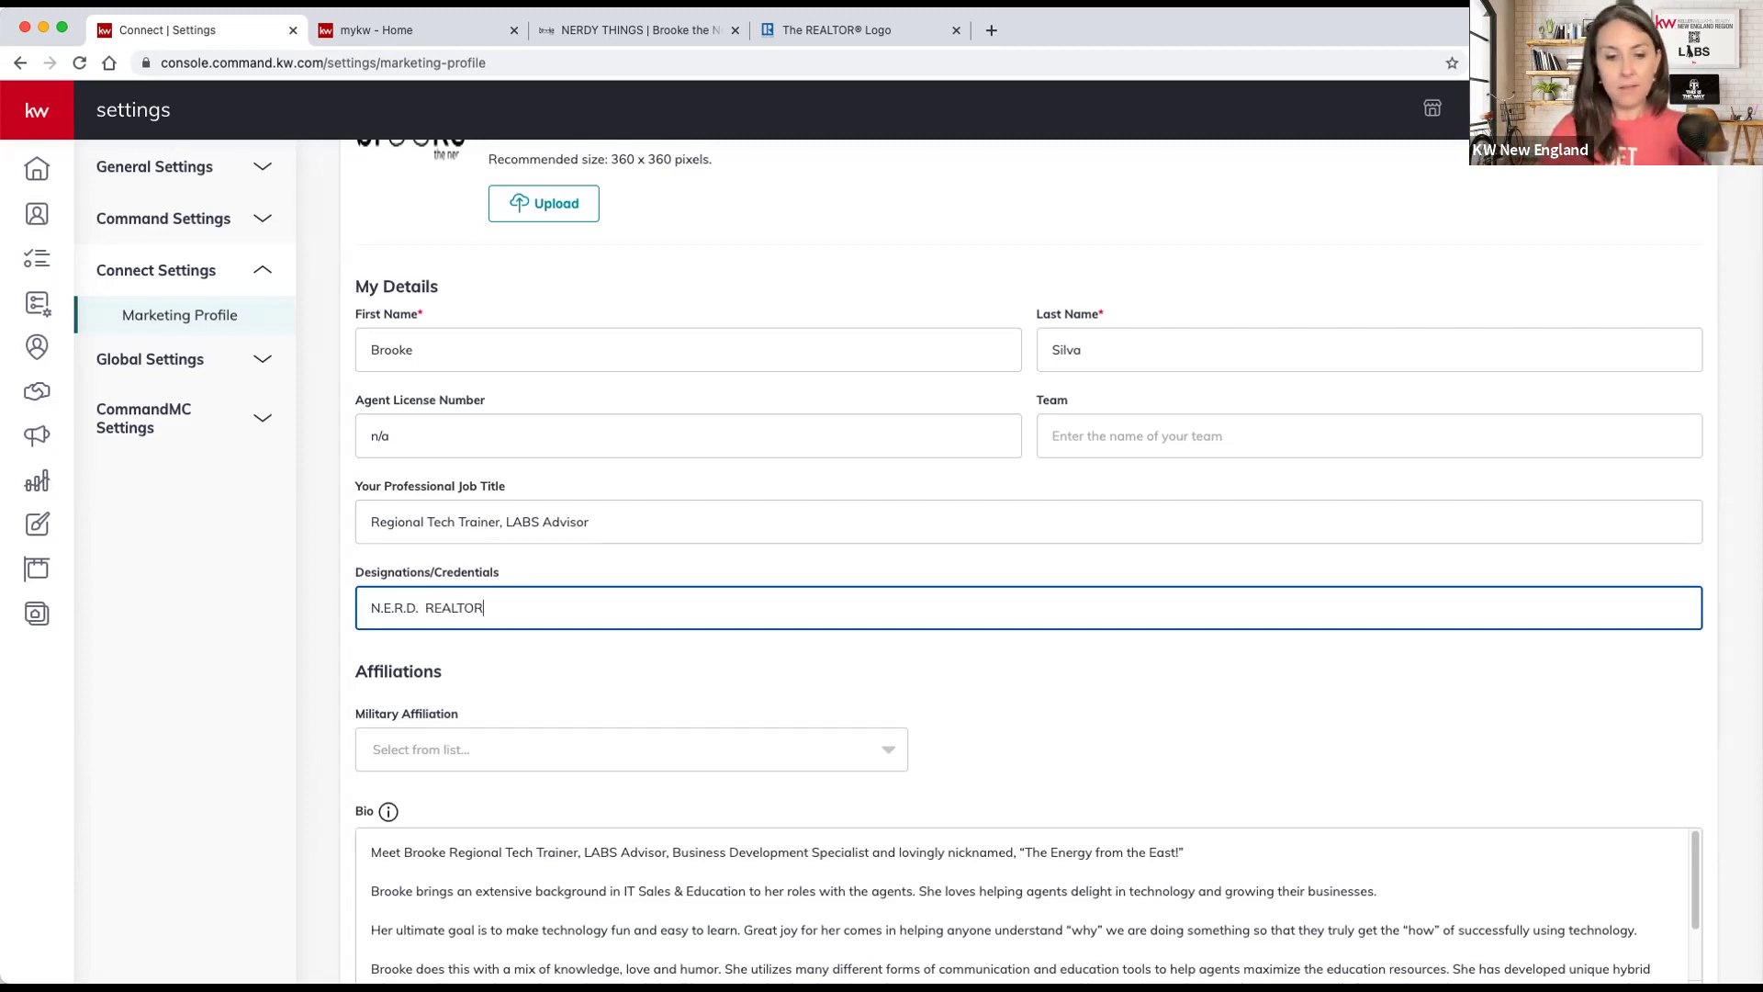
text(®)
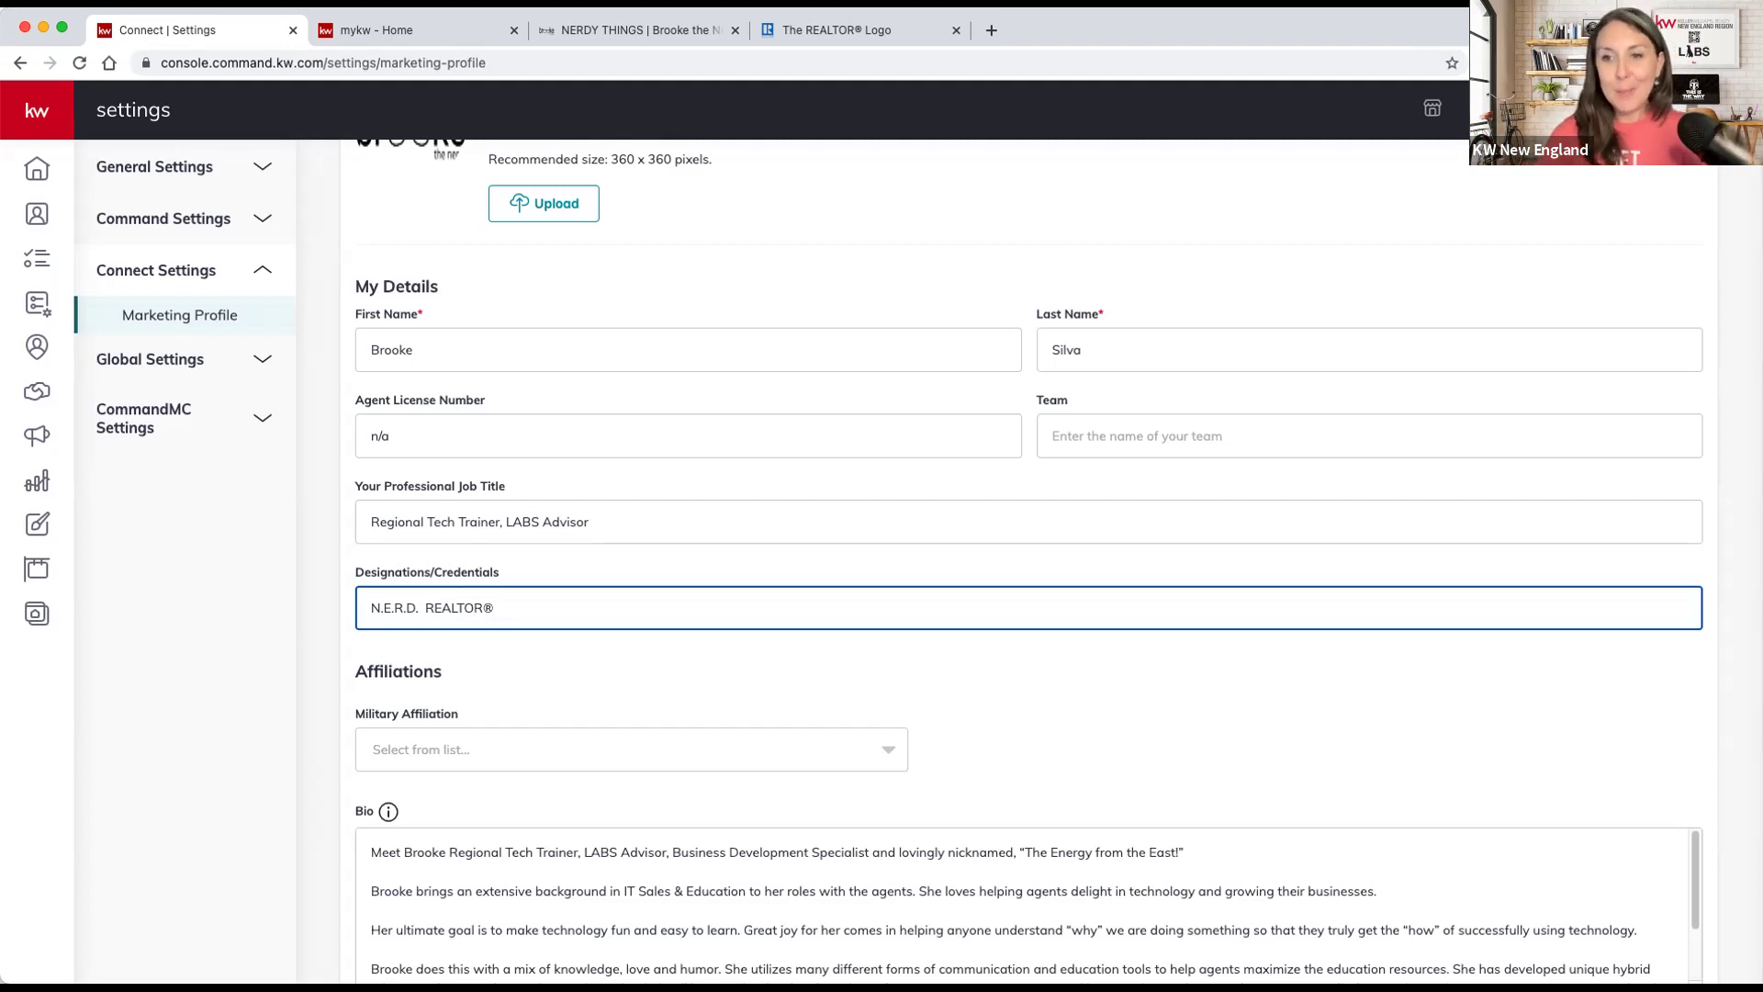
Remove "REALTOR®" from the Designations/Credentials field, leaving only N.E.R.D
key(BackSpace)
key(BackSpace)
key(BackSpace)
key(BackSpace)
key(BackSpace)
key(BackSpace)
key(BackSpace)
key(BackSpace)
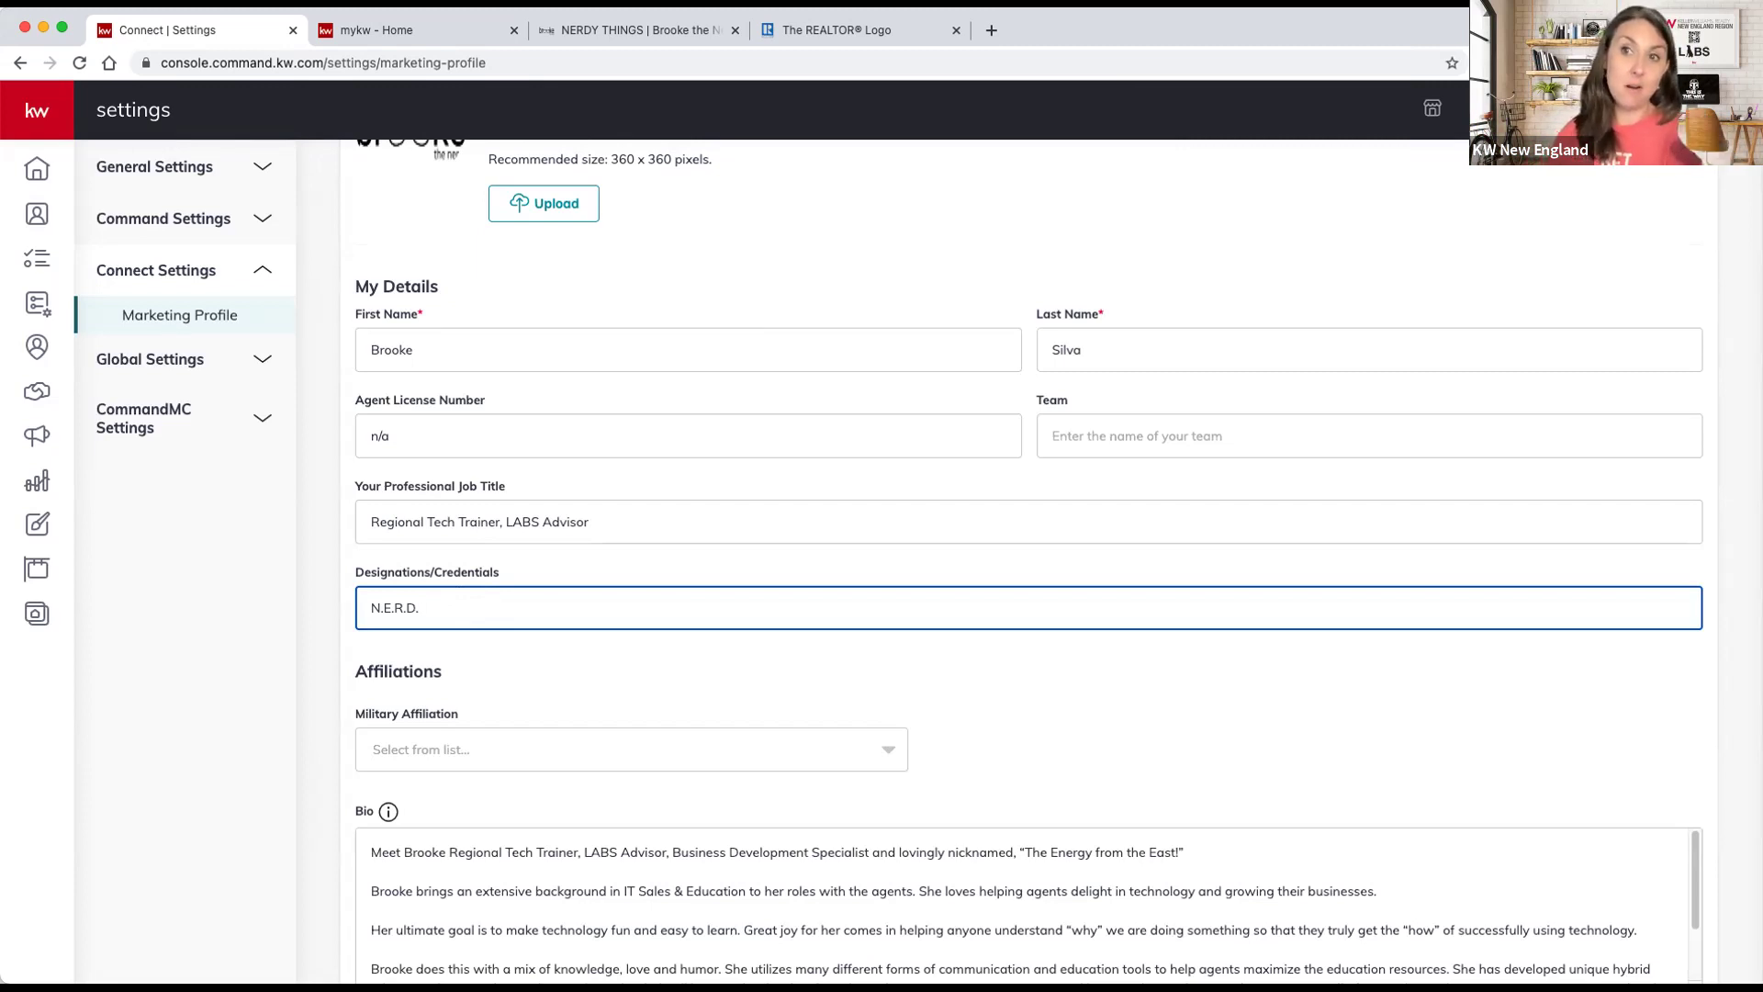
Set the Military Affiliation in the Affiliations section to Veteran
scroll(621, 624, down, 1)
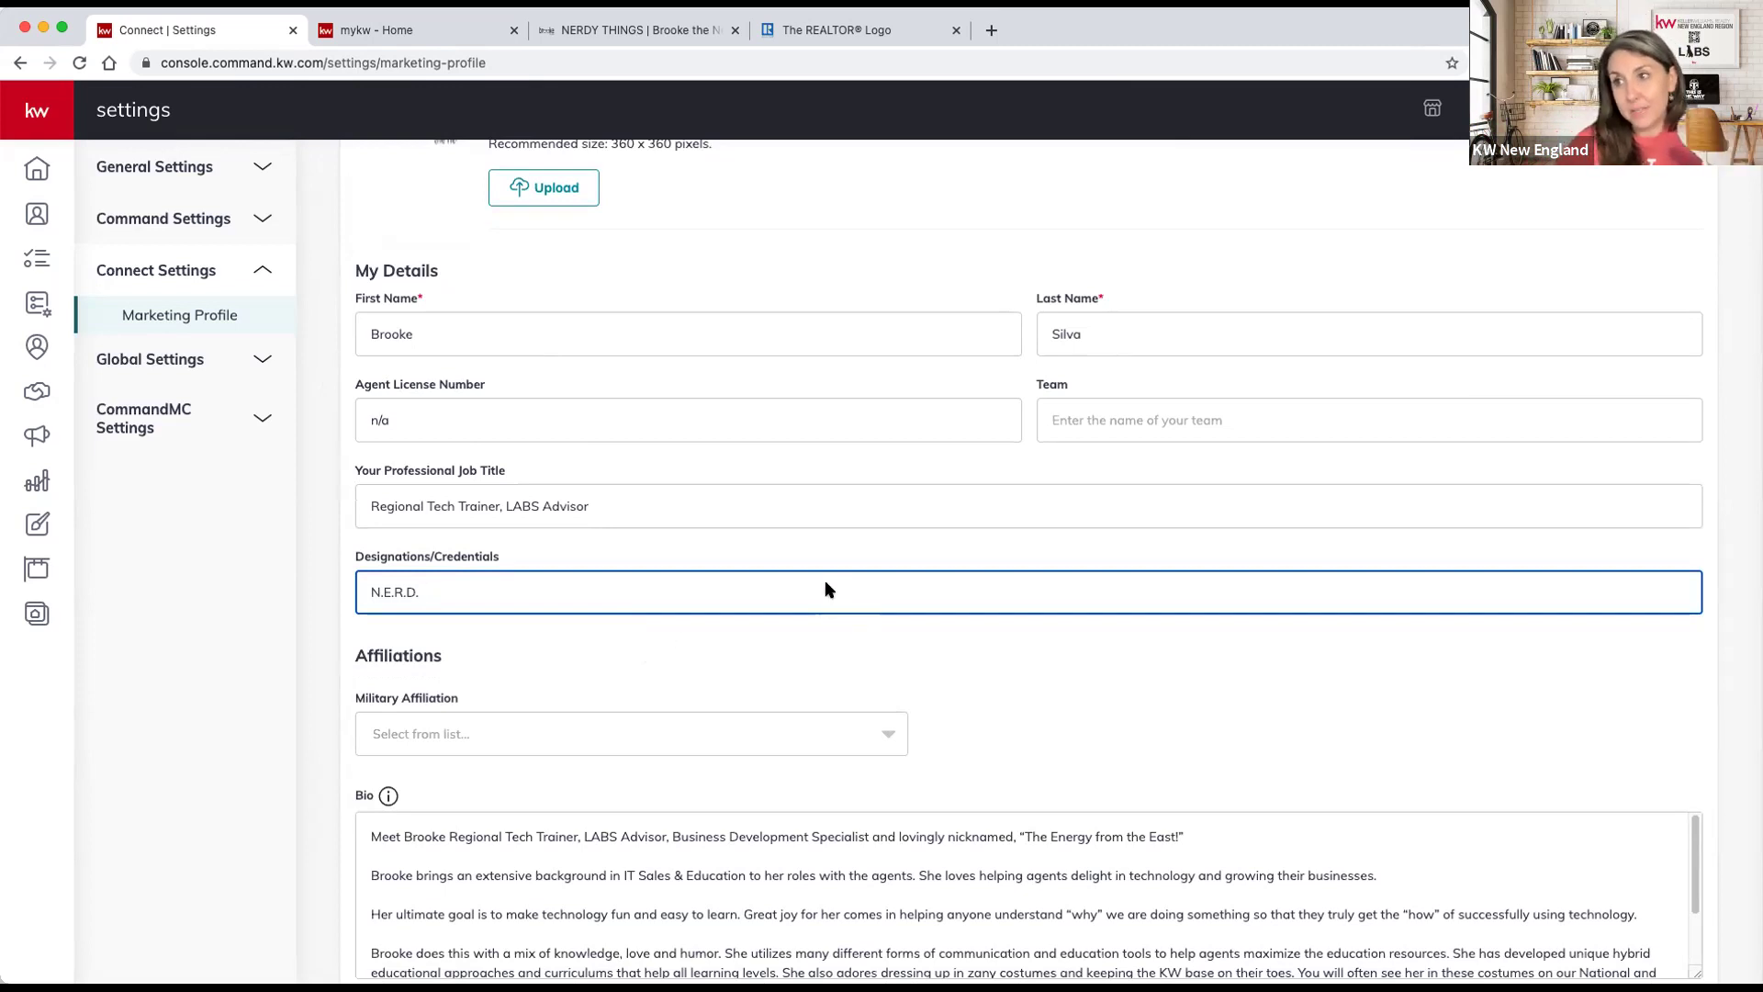
scroll(822, 597, down, 3)
scroll(808, 618, down, 2)
drag(353, 359, 468, 371)
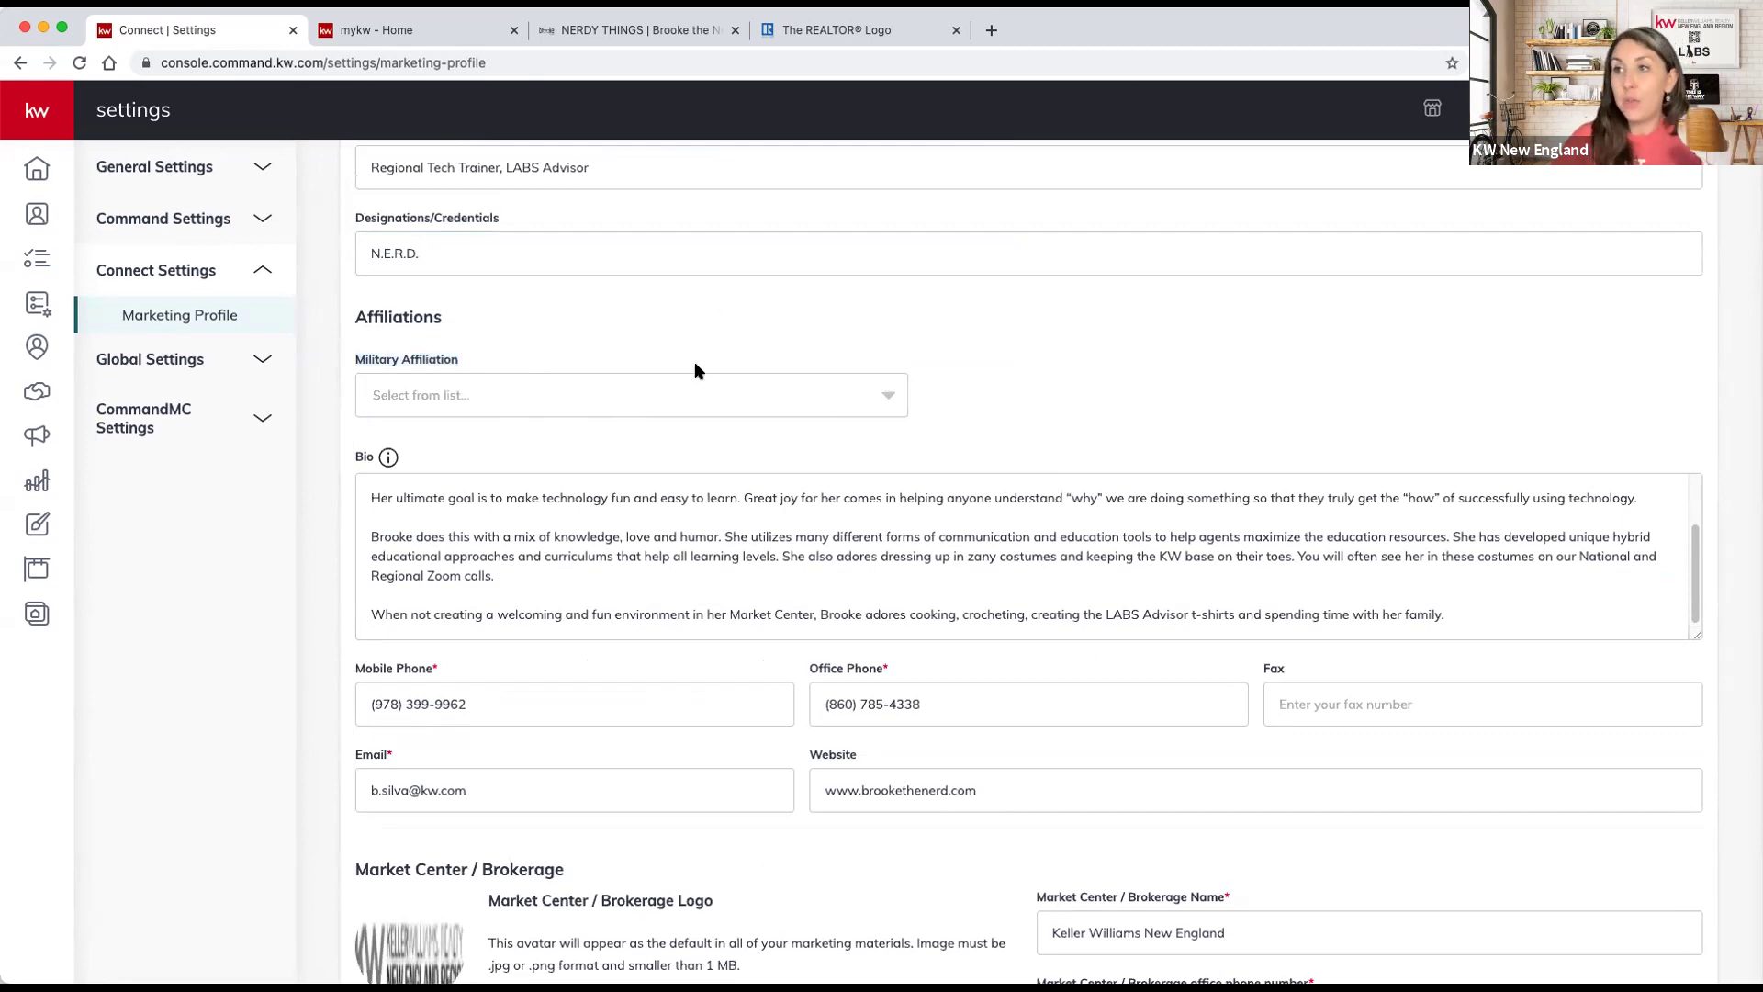
click(658, 397)
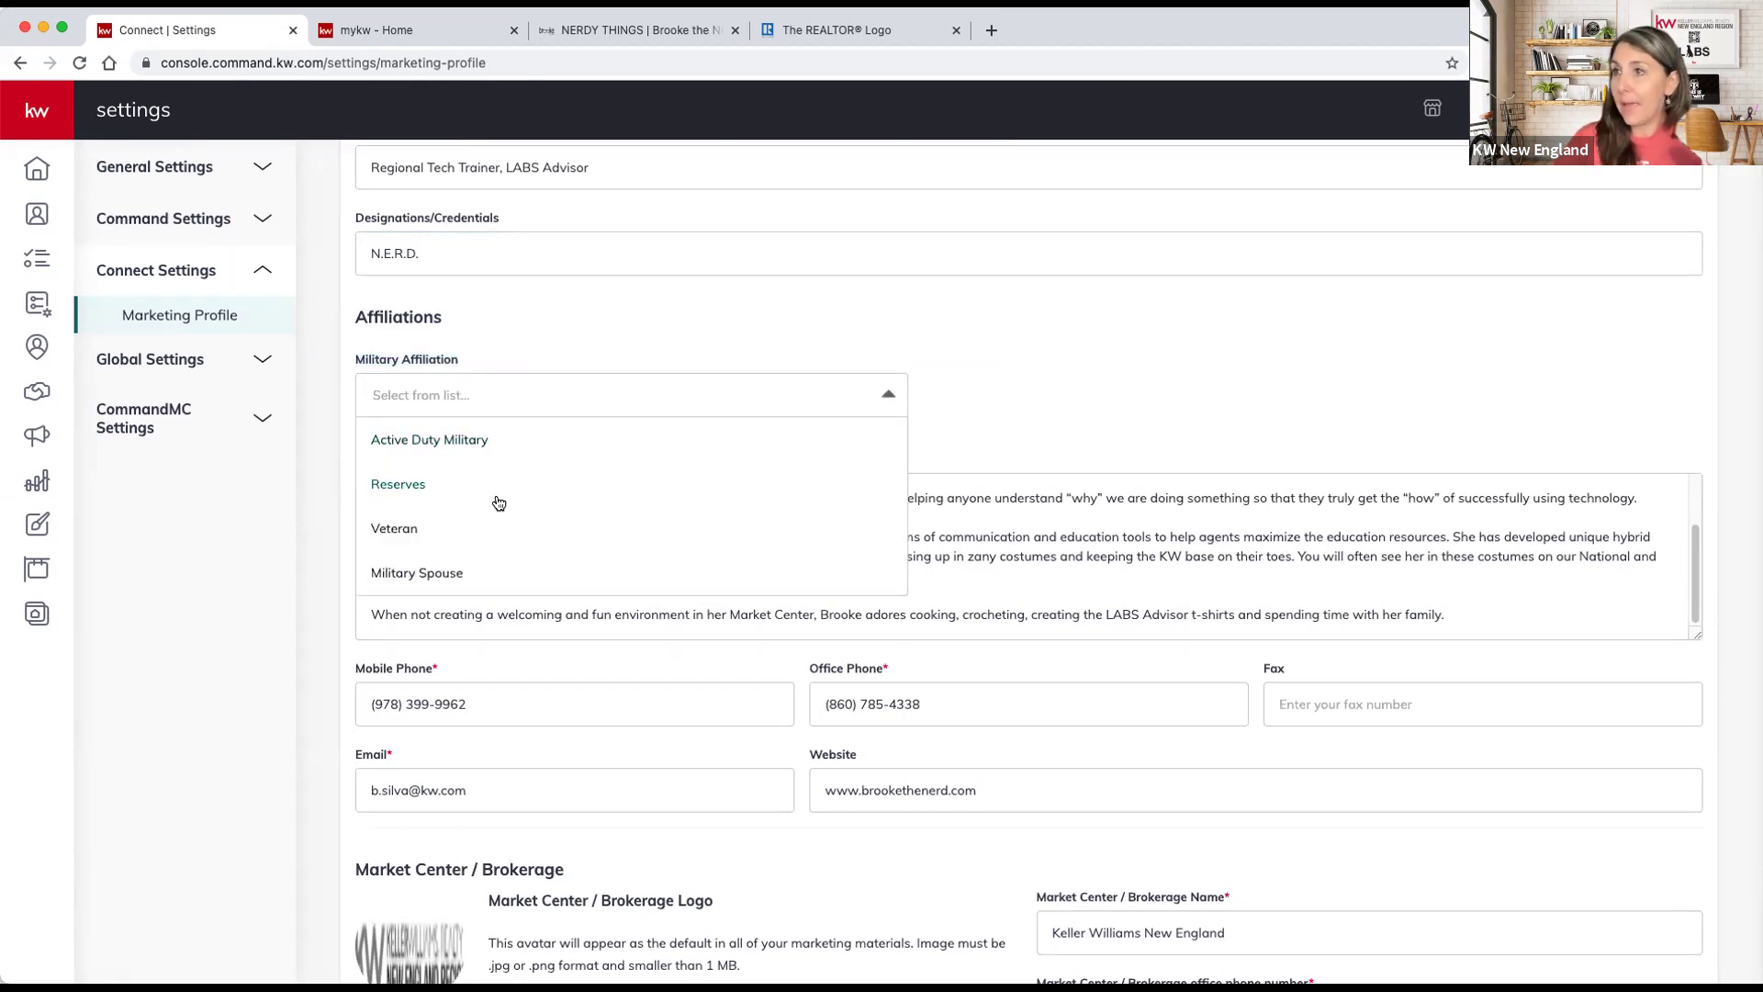
scroll(401, 483, down, 1)
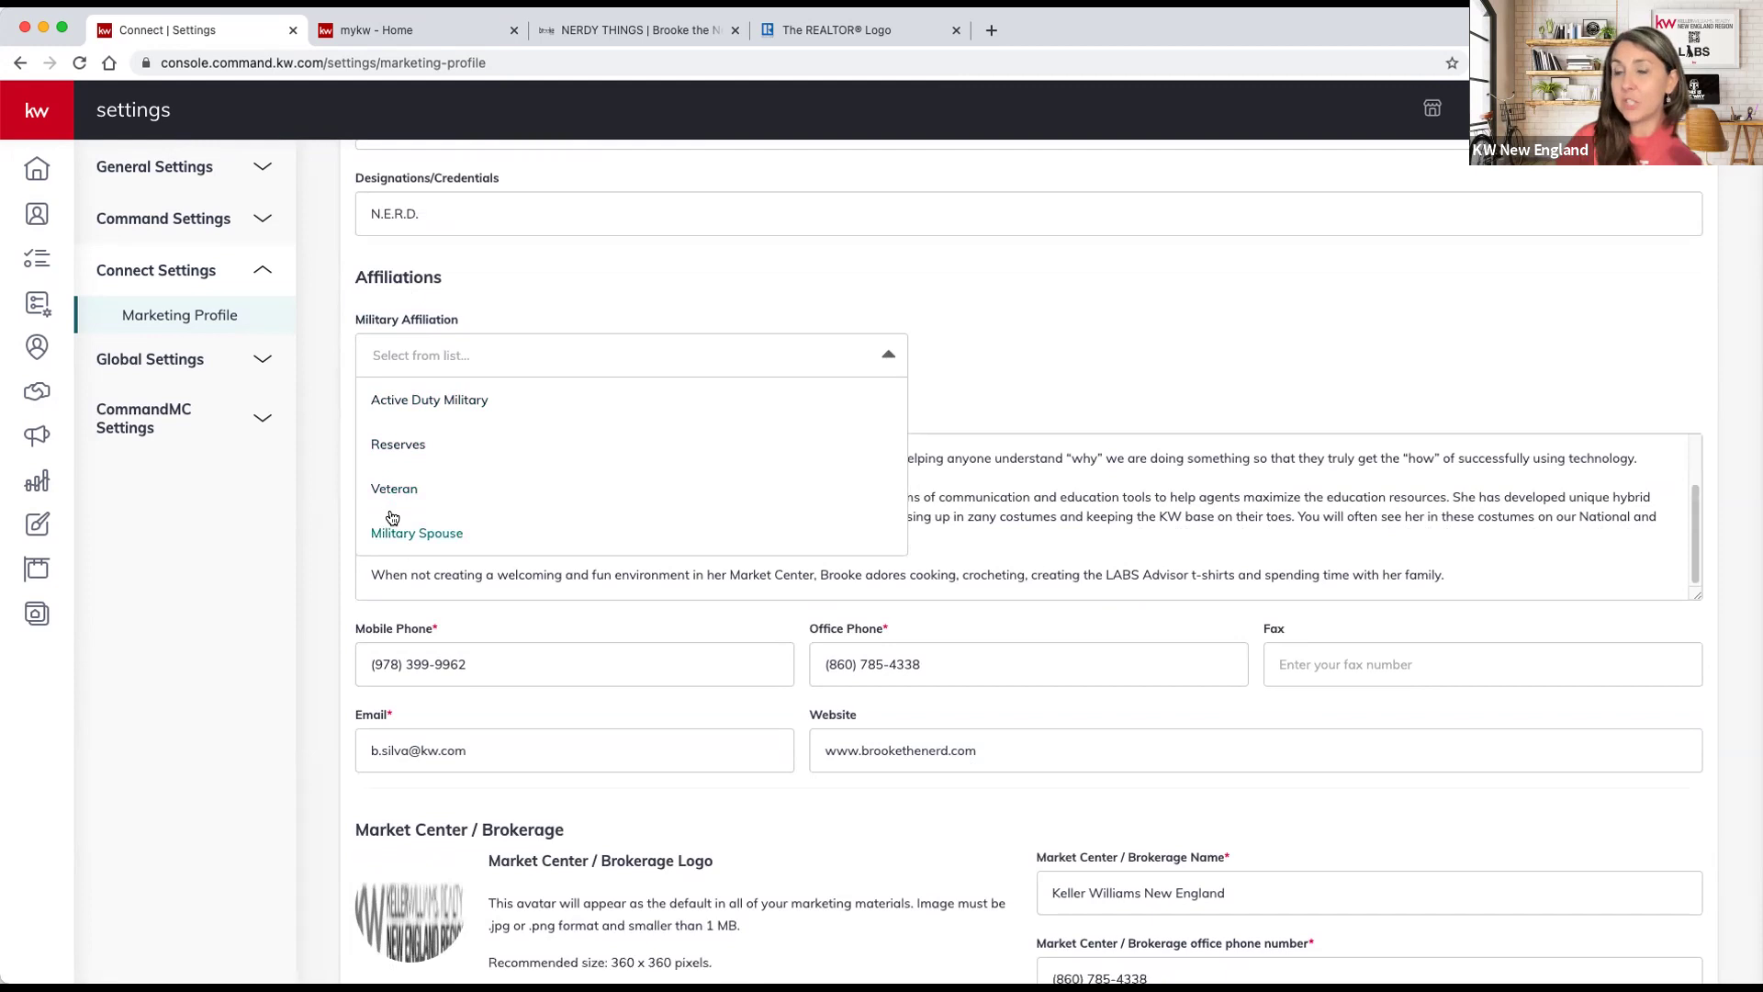
click(393, 489)
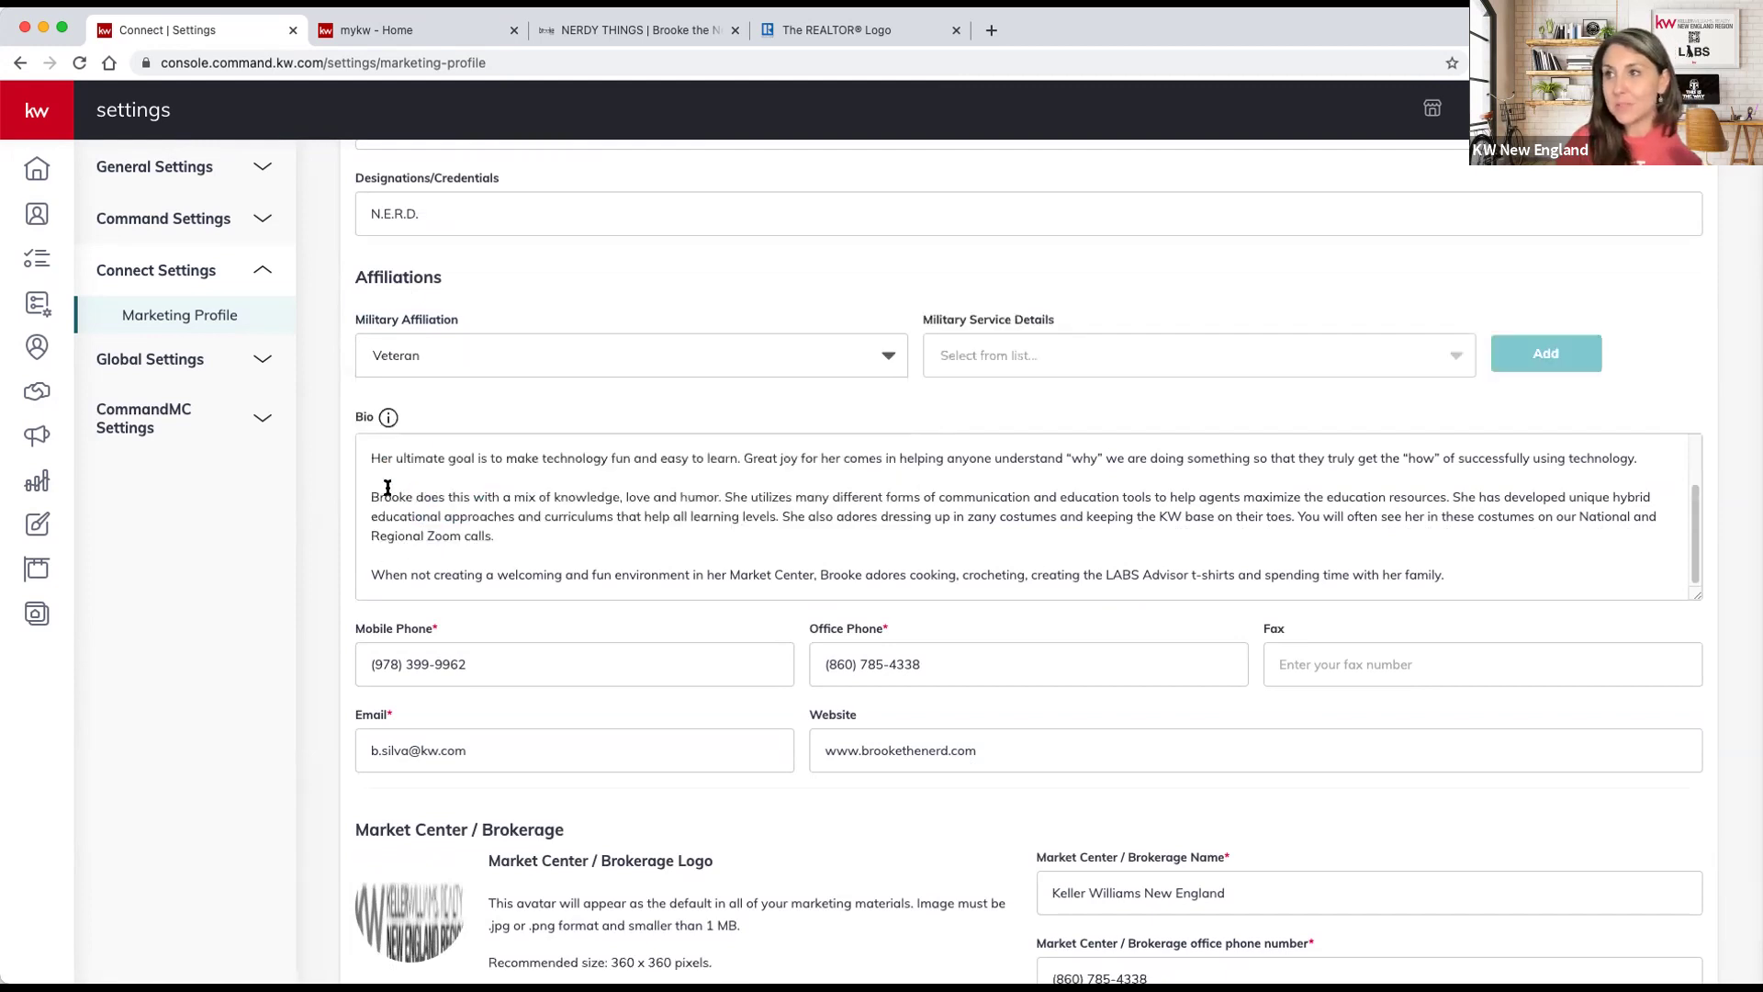
Set the Military Service Details to United States Air Force and add the affiliation to the profile
click(1091, 345)
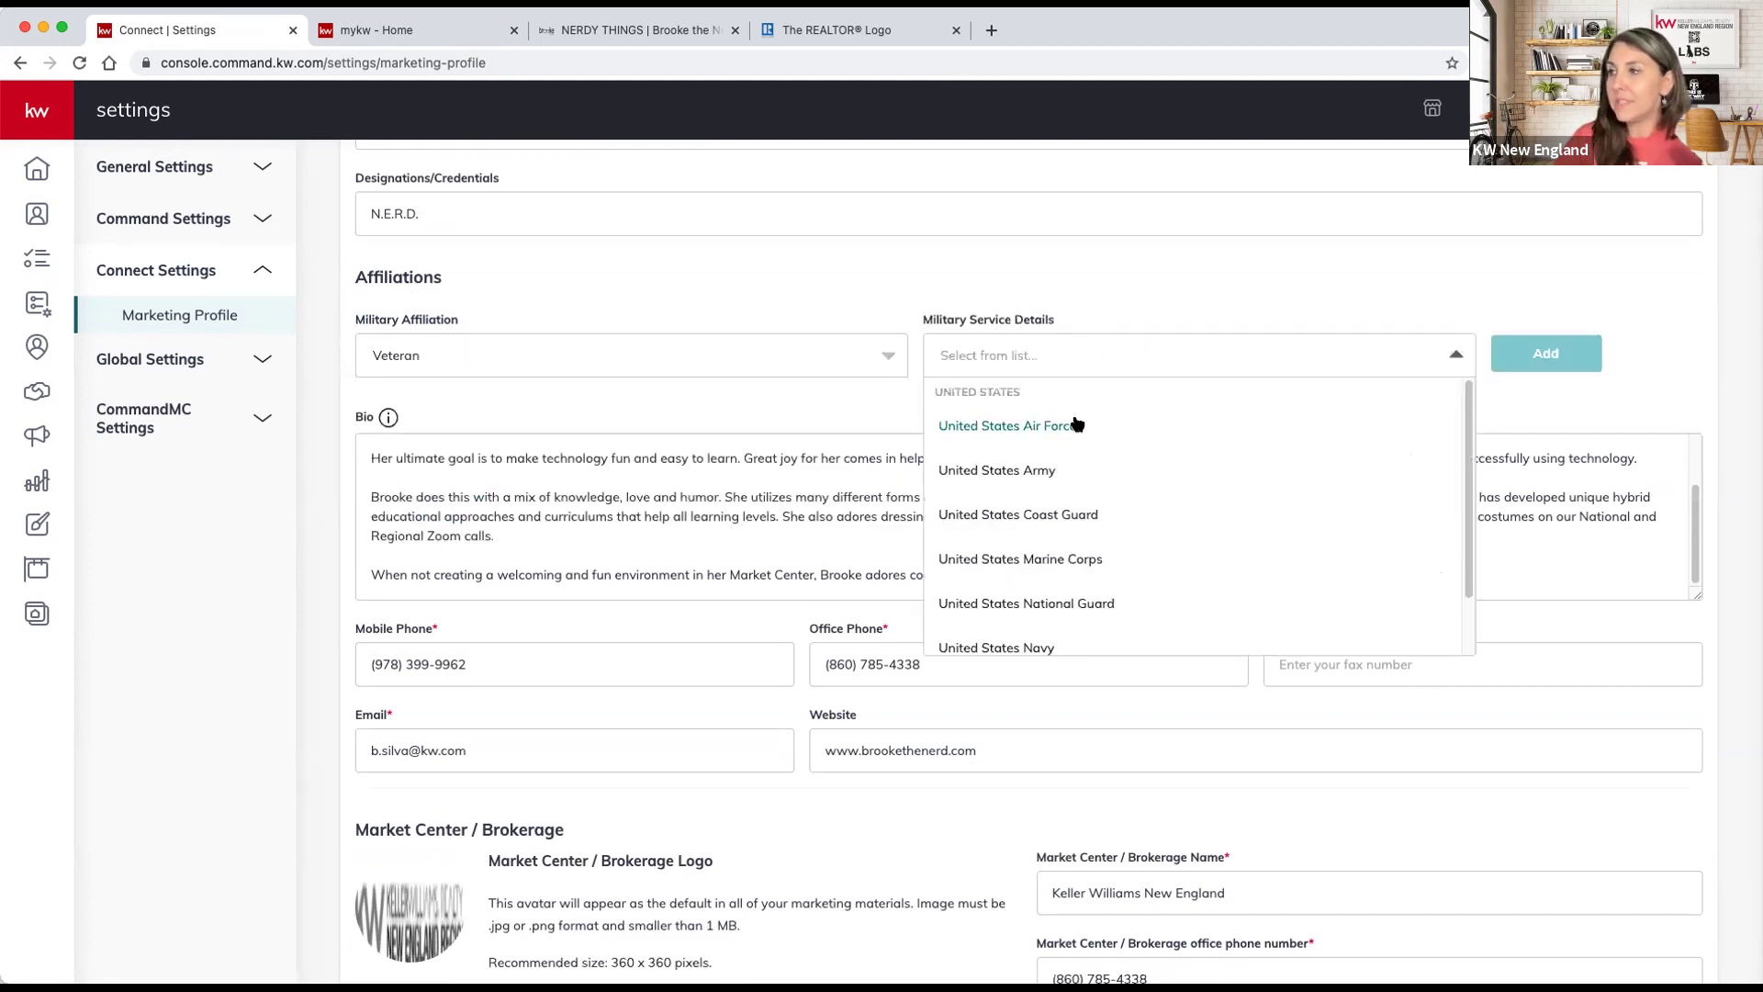
scroll(1065, 441, down, 1)
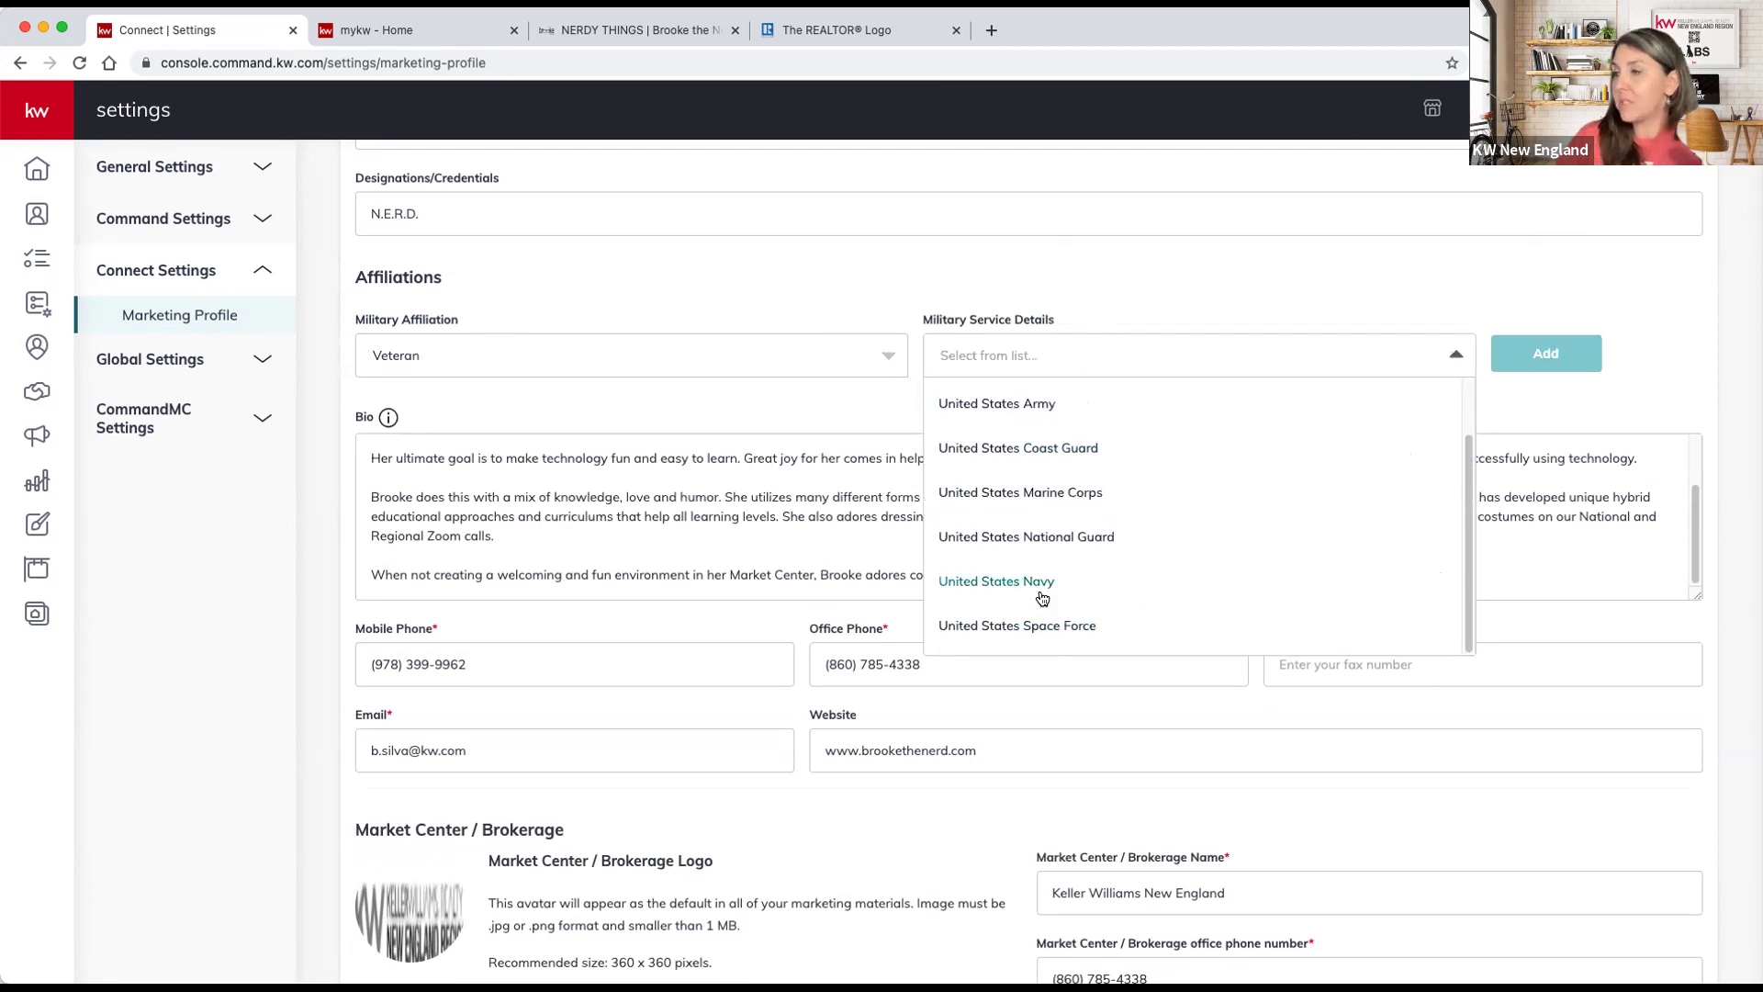
scroll(987, 456, up, 1)
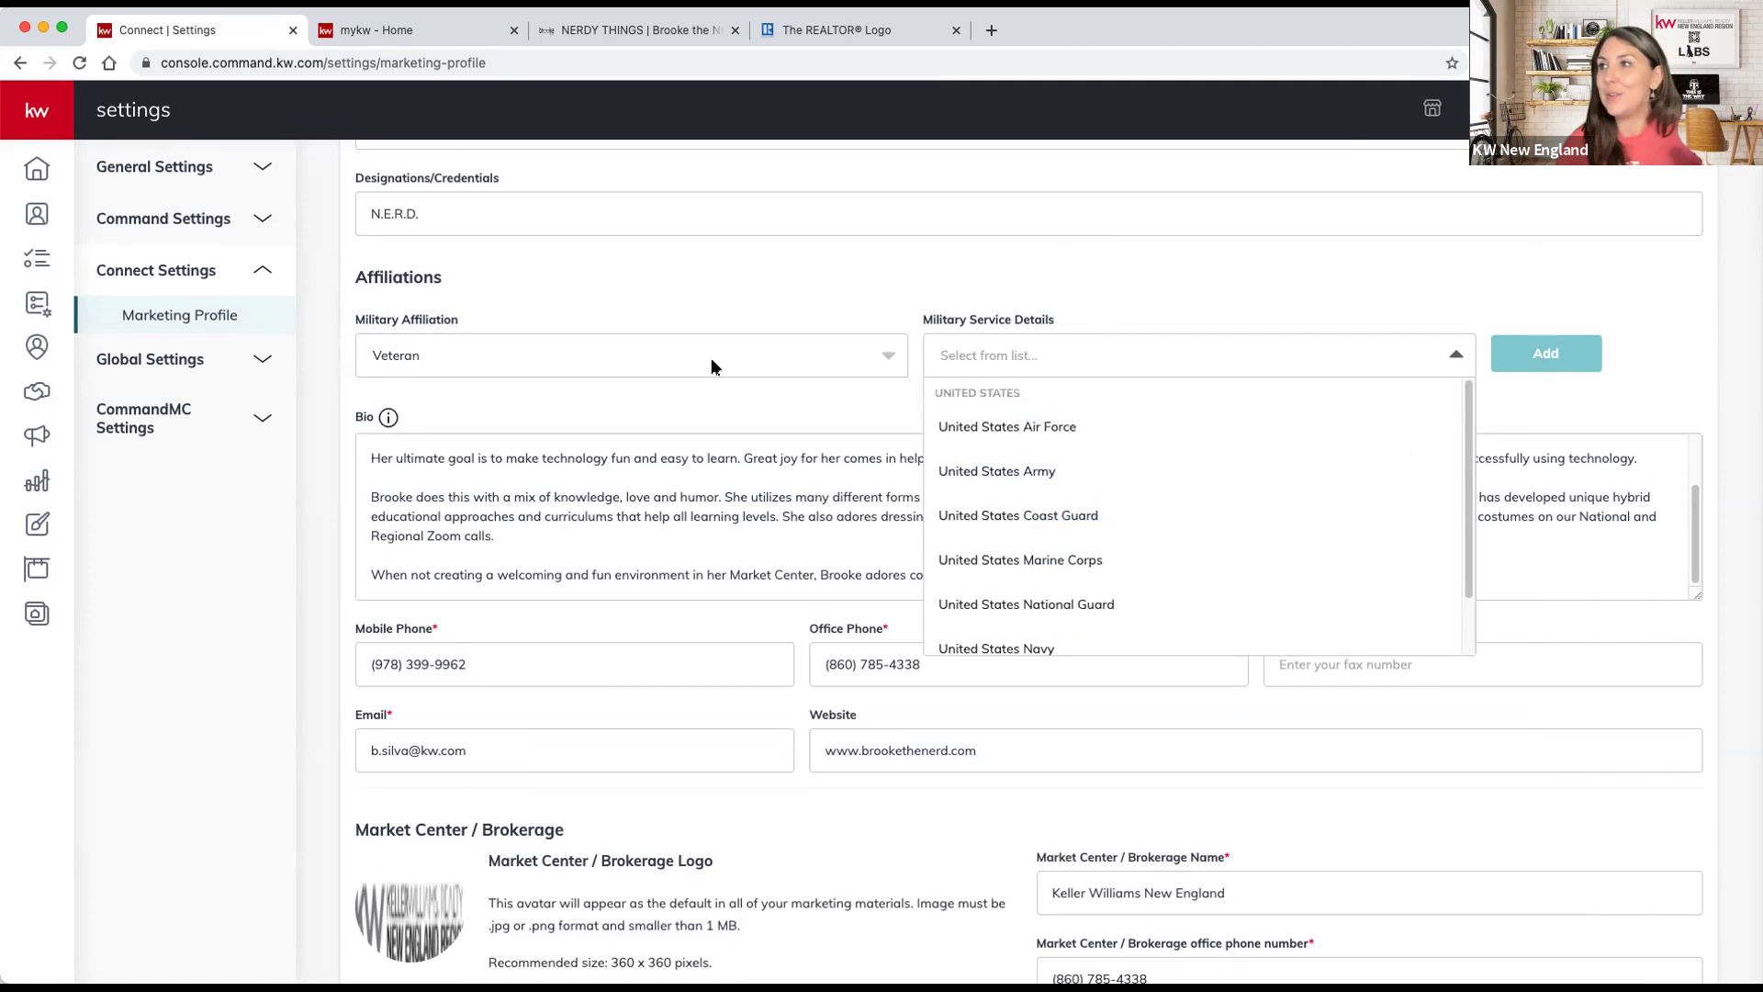
click(769, 307)
click(1037, 433)
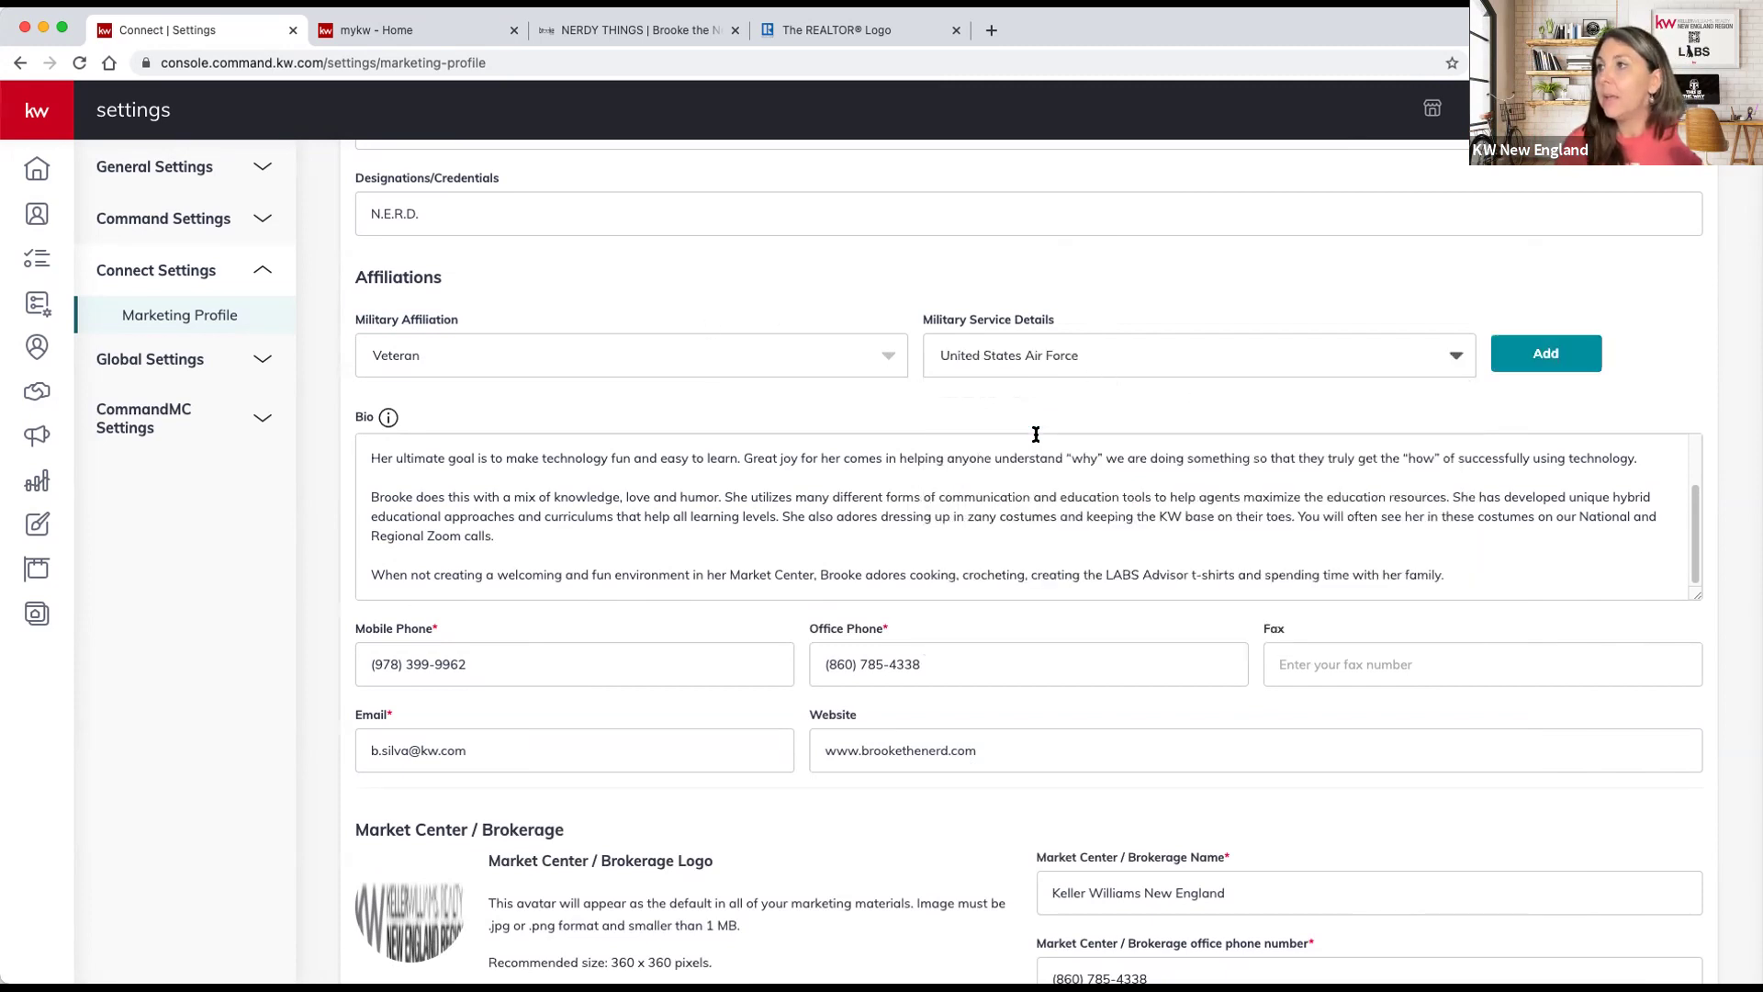
click(1561, 358)
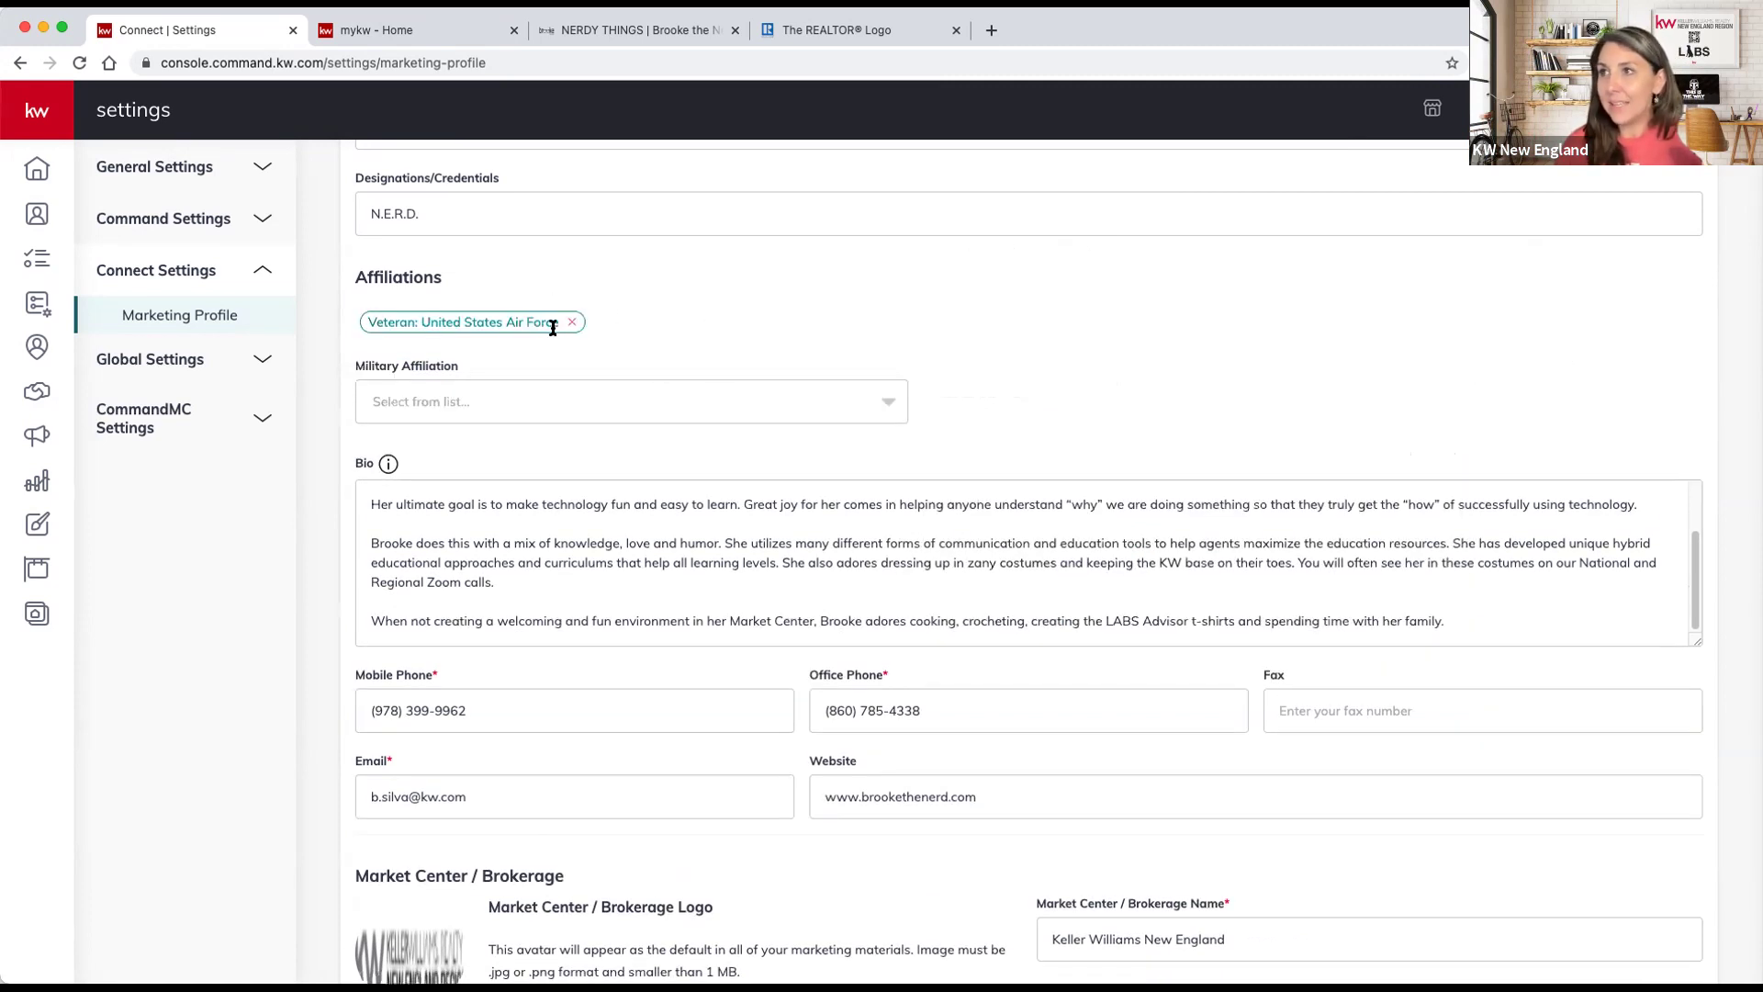
Remove the "Veteran: United States Air Force" affiliation from the profile
drag(597, 327, 523, 319)
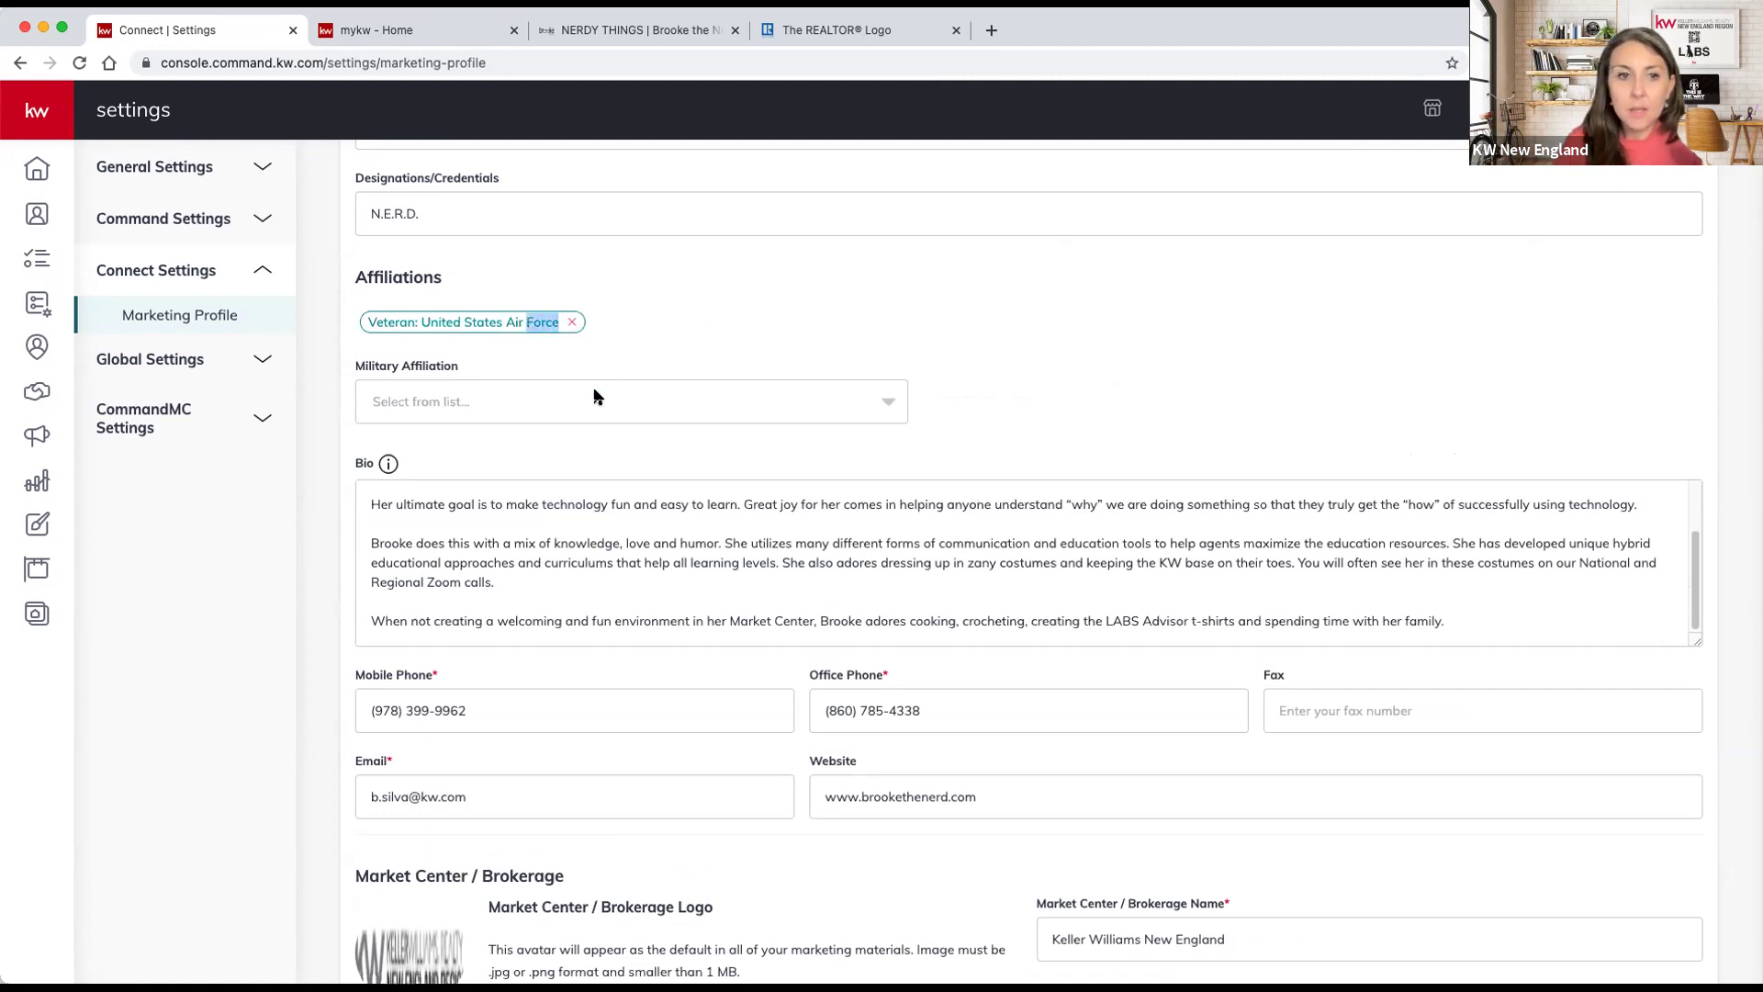
drag(355, 324, 611, 342)
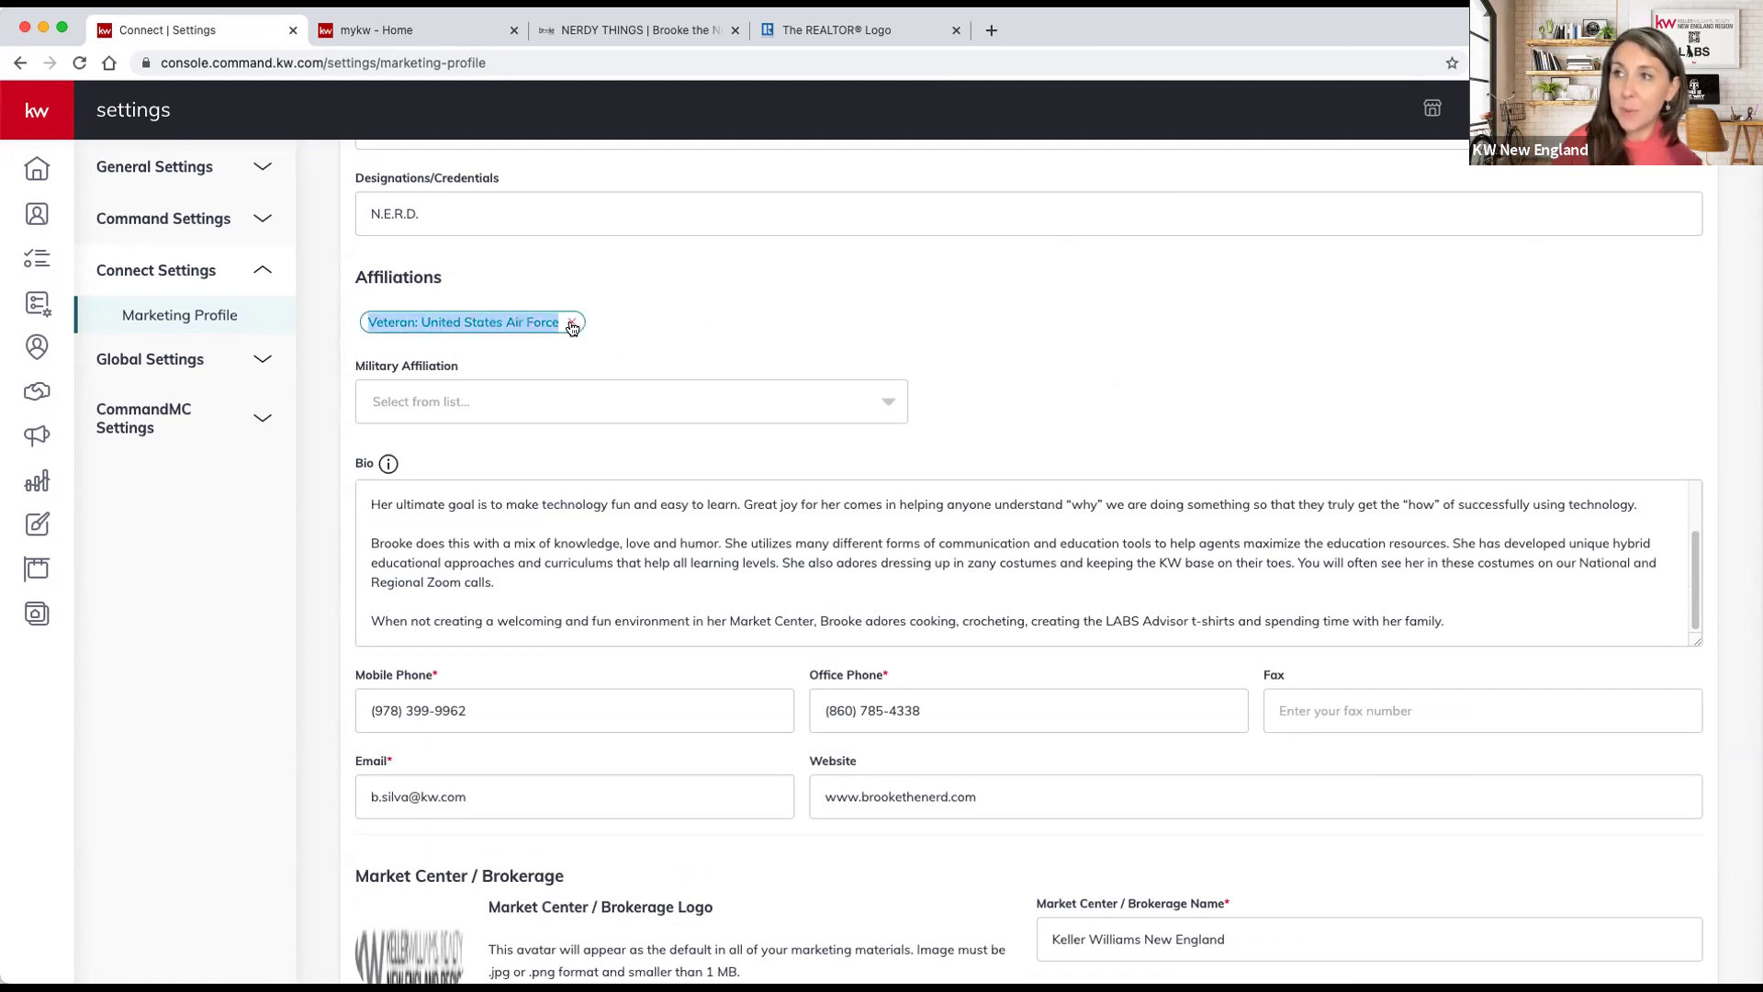
click(571, 325)
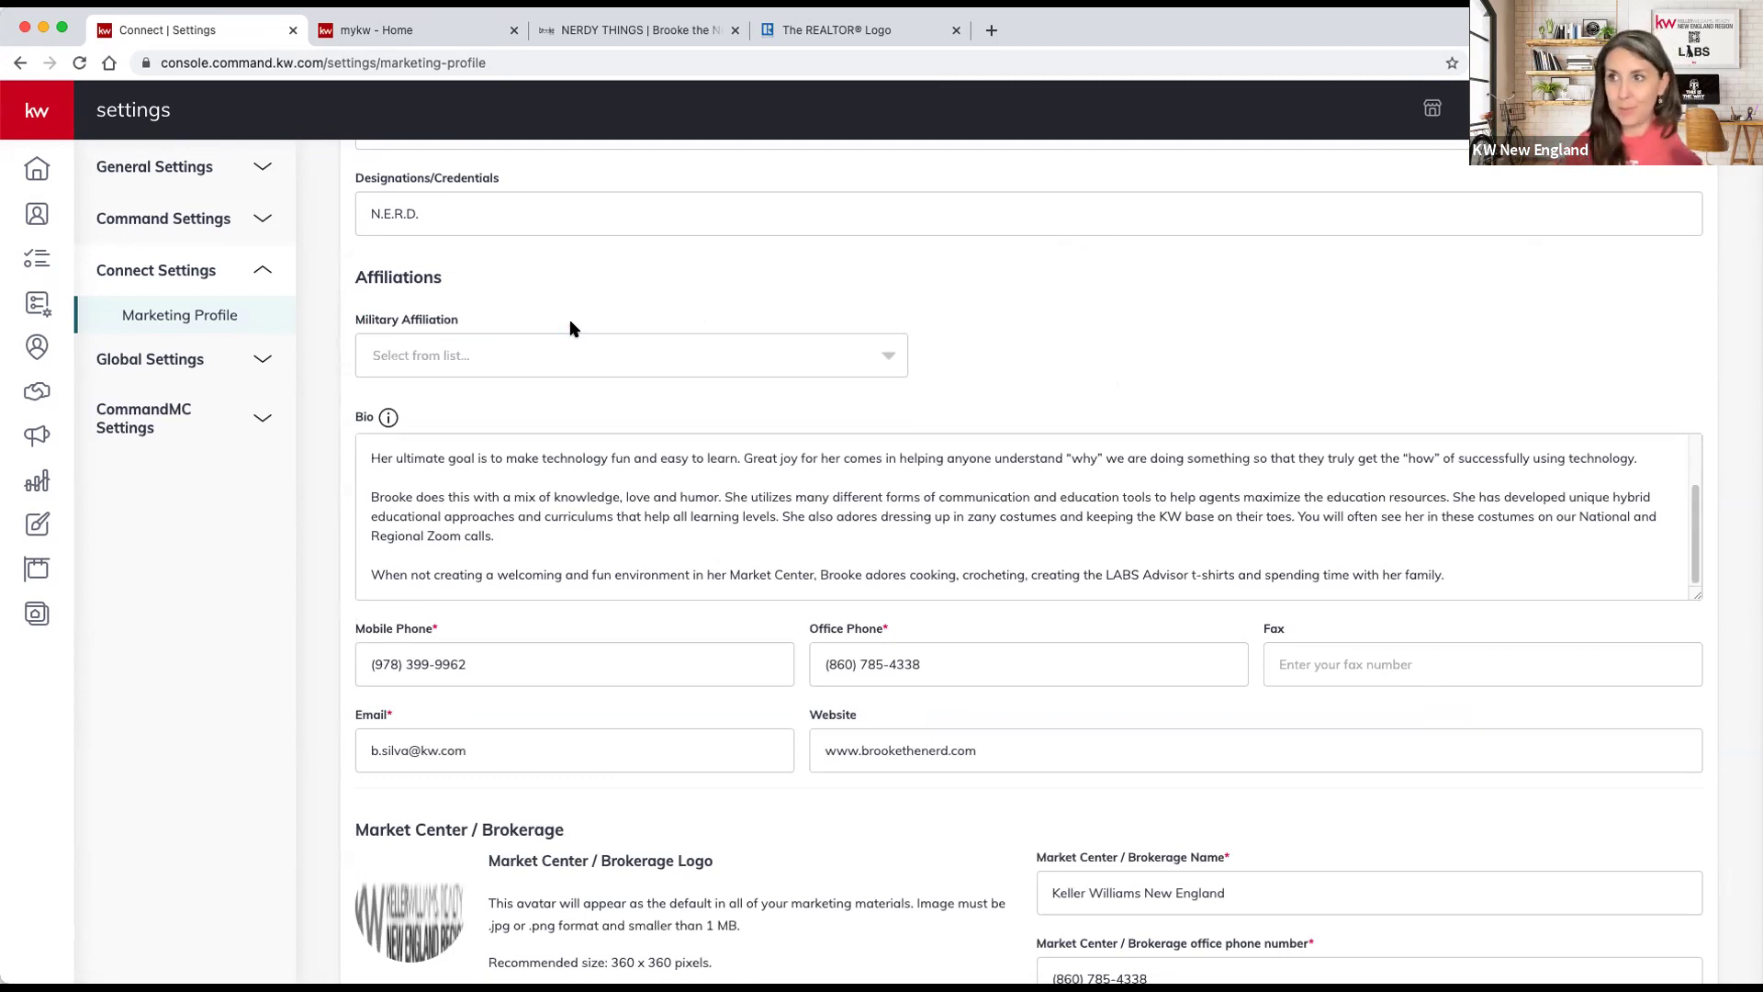
Review the bio, the phone, email and website fields, and the Market Center / Brokerage logo section
scroll(417, 479, up, 1)
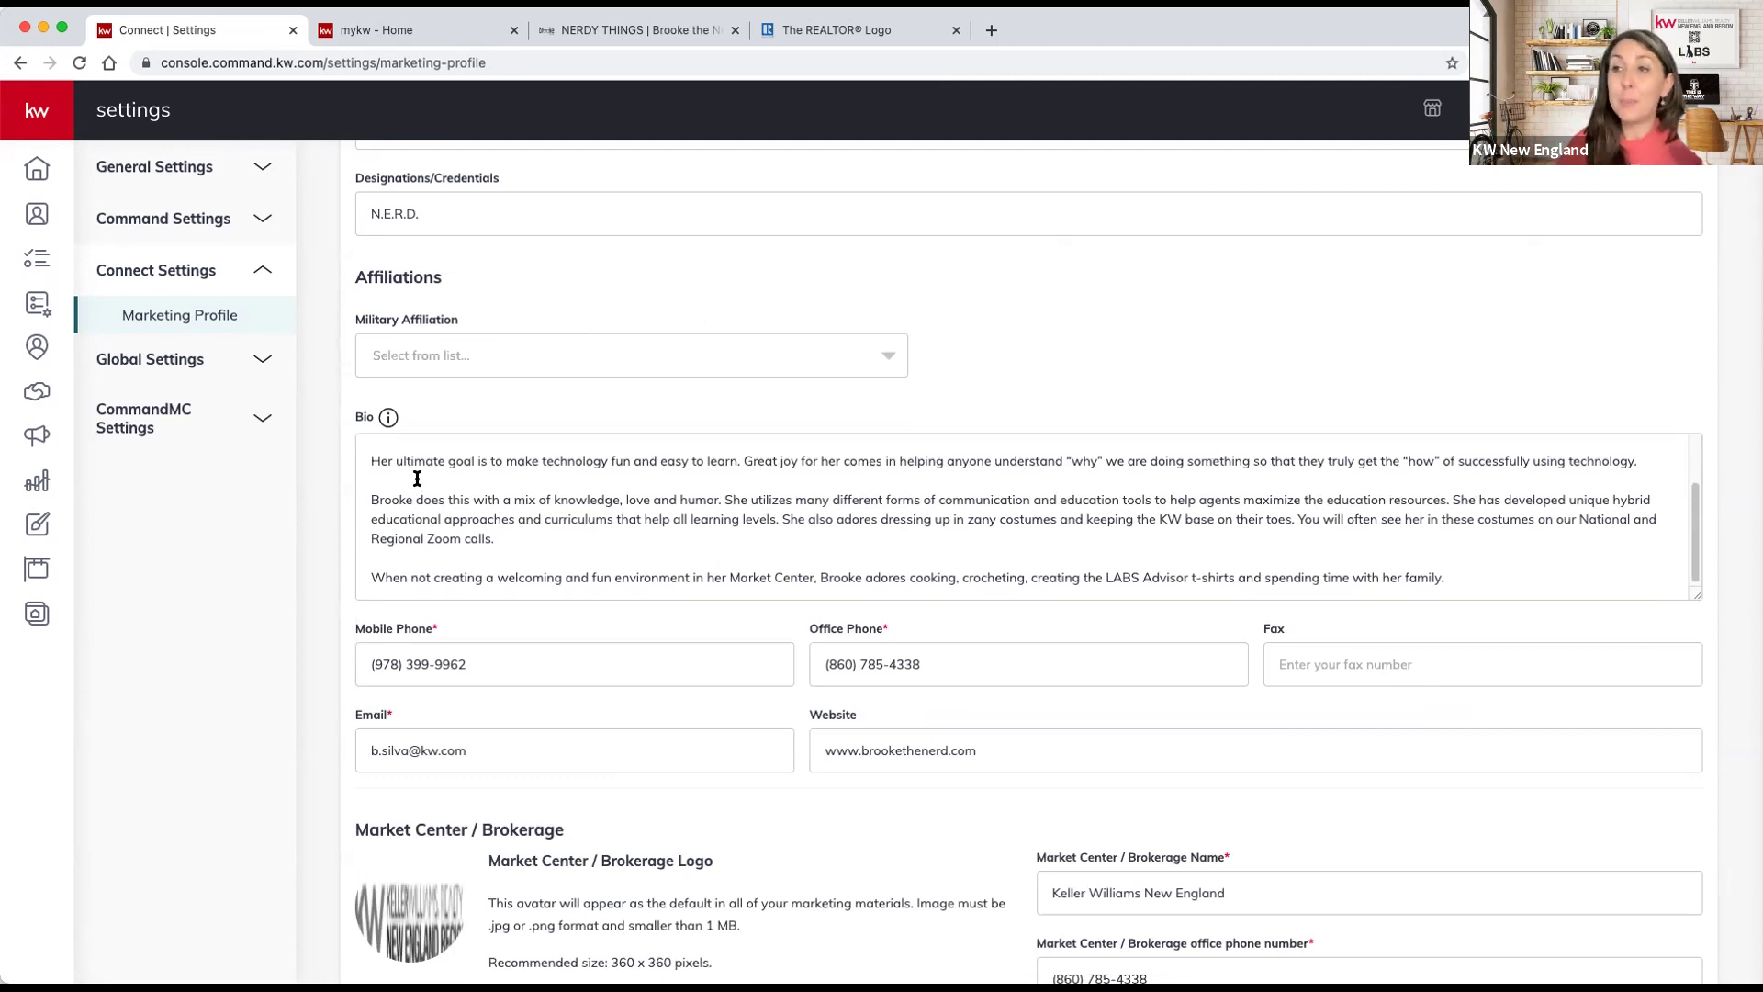
scroll(417, 479, down, 1)
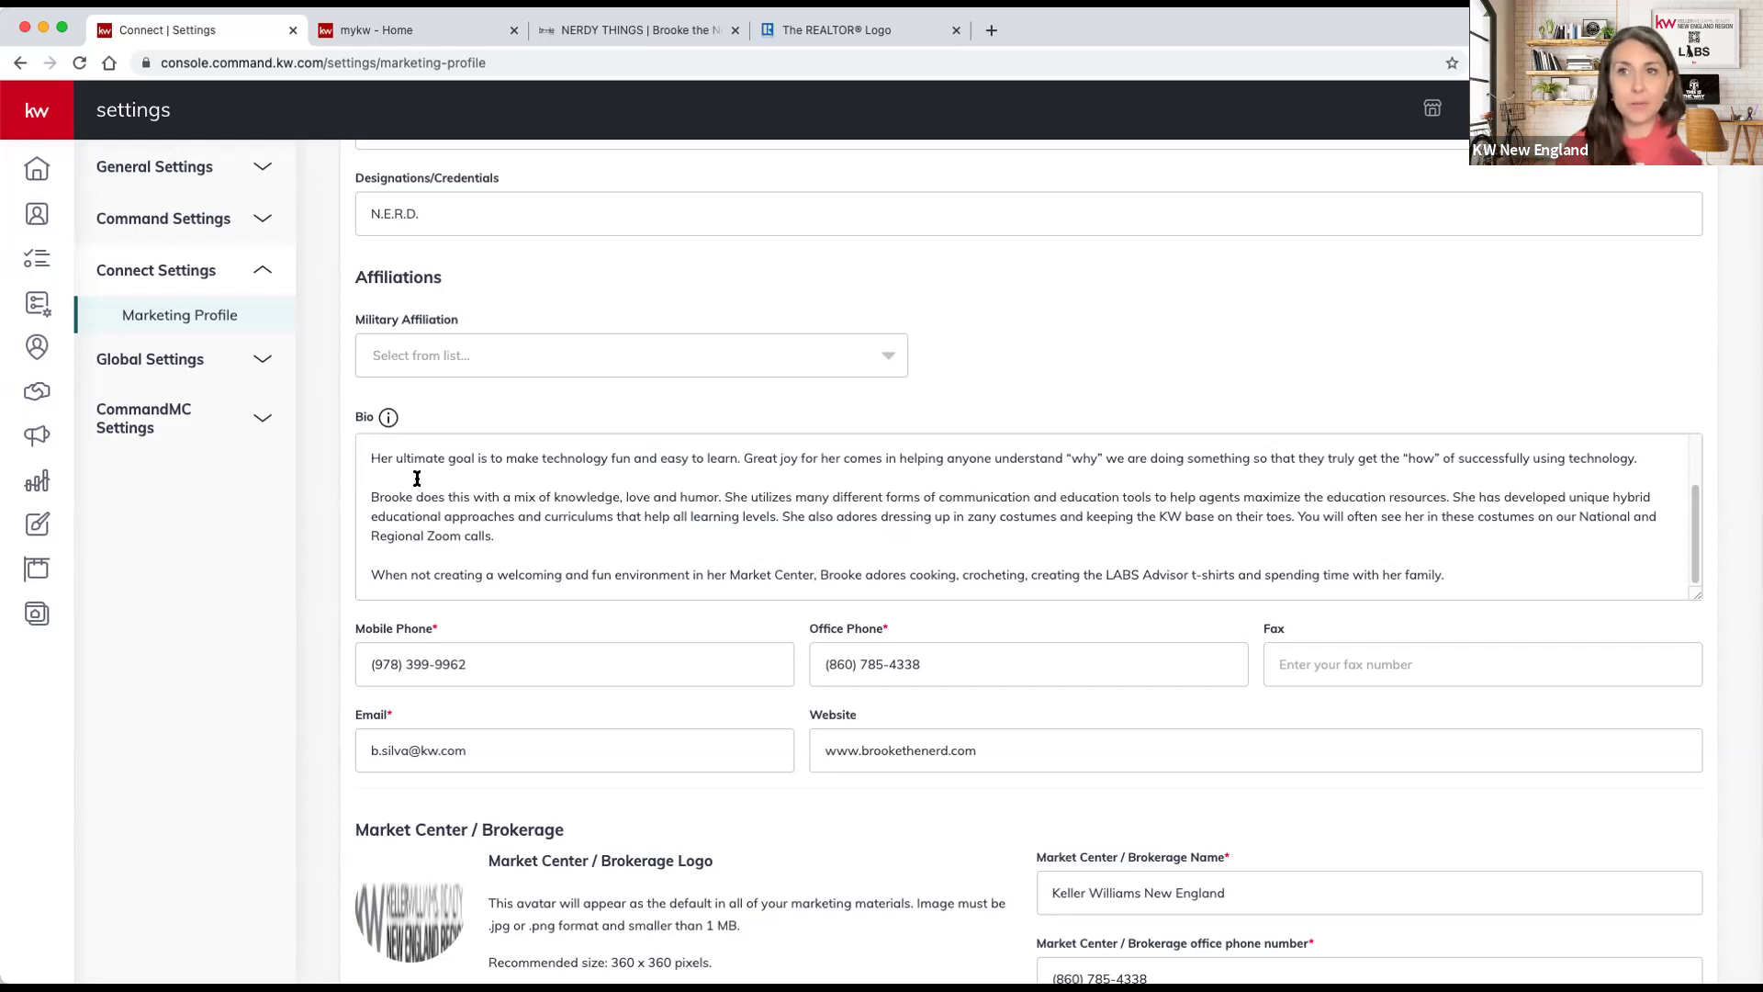
scroll(417, 478, down, 3)
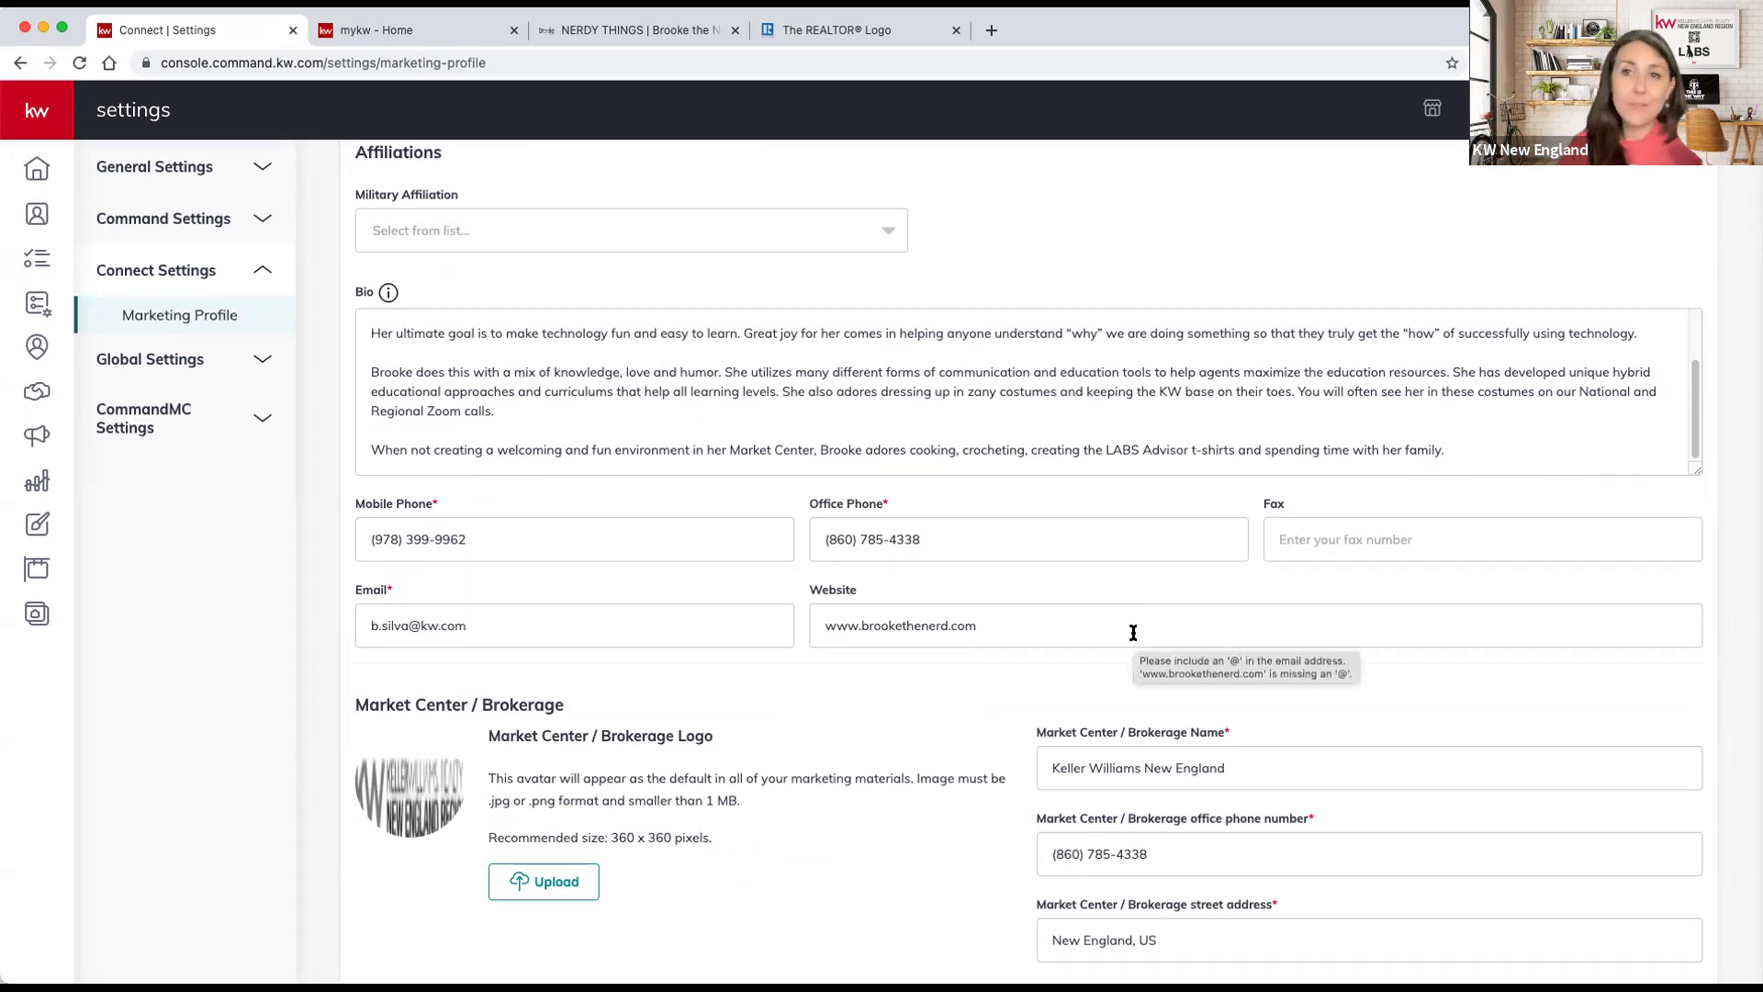
scroll(1136, 631, down, 2)
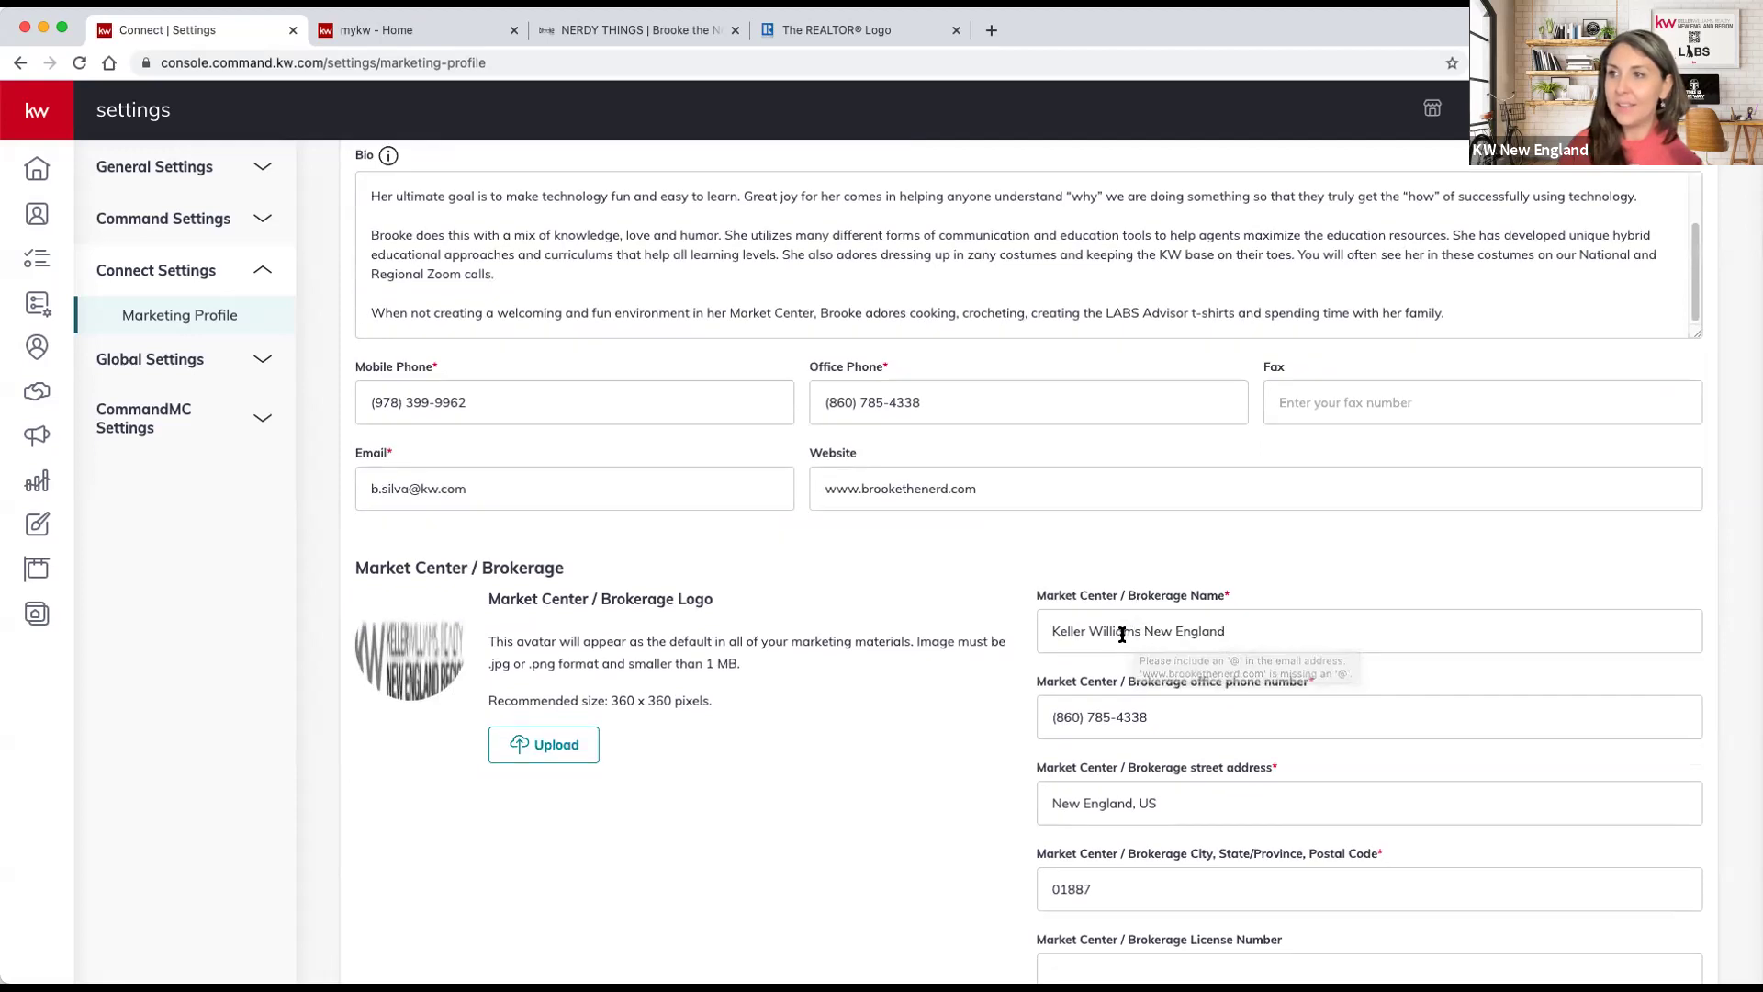
drag(358, 568, 540, 580)
scroll(590, 633, up, 3)
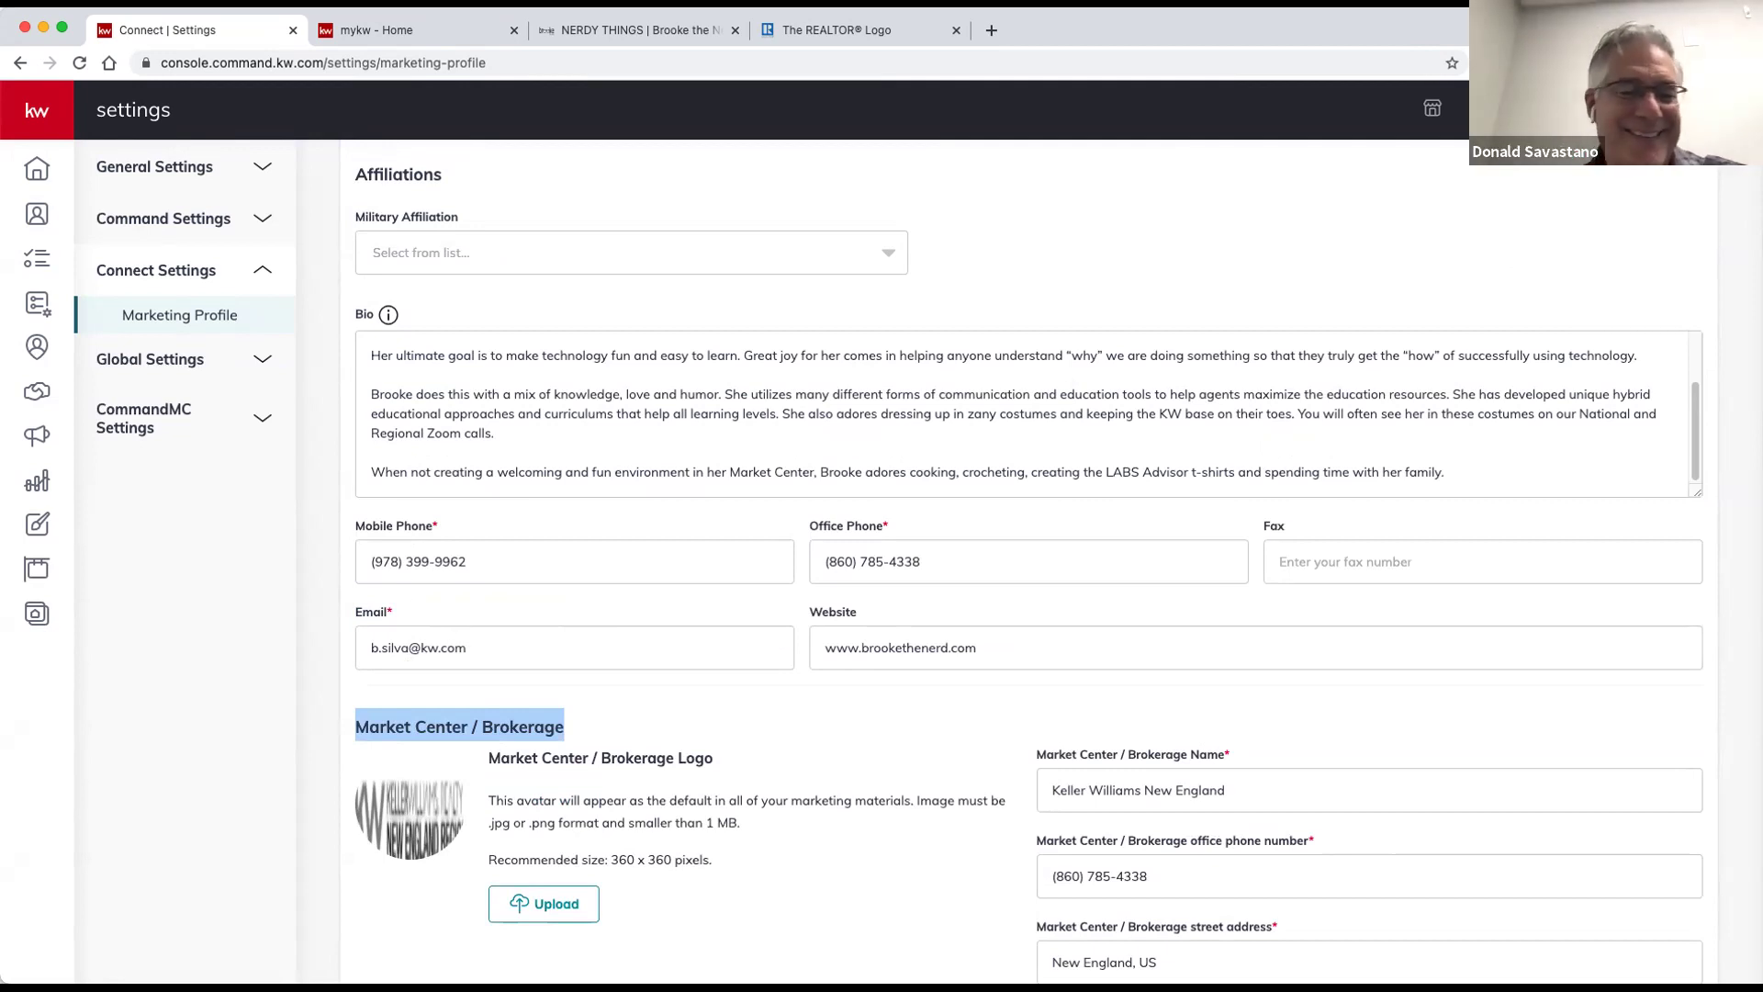
click(711, 877)
scroll(691, 866, down, 1)
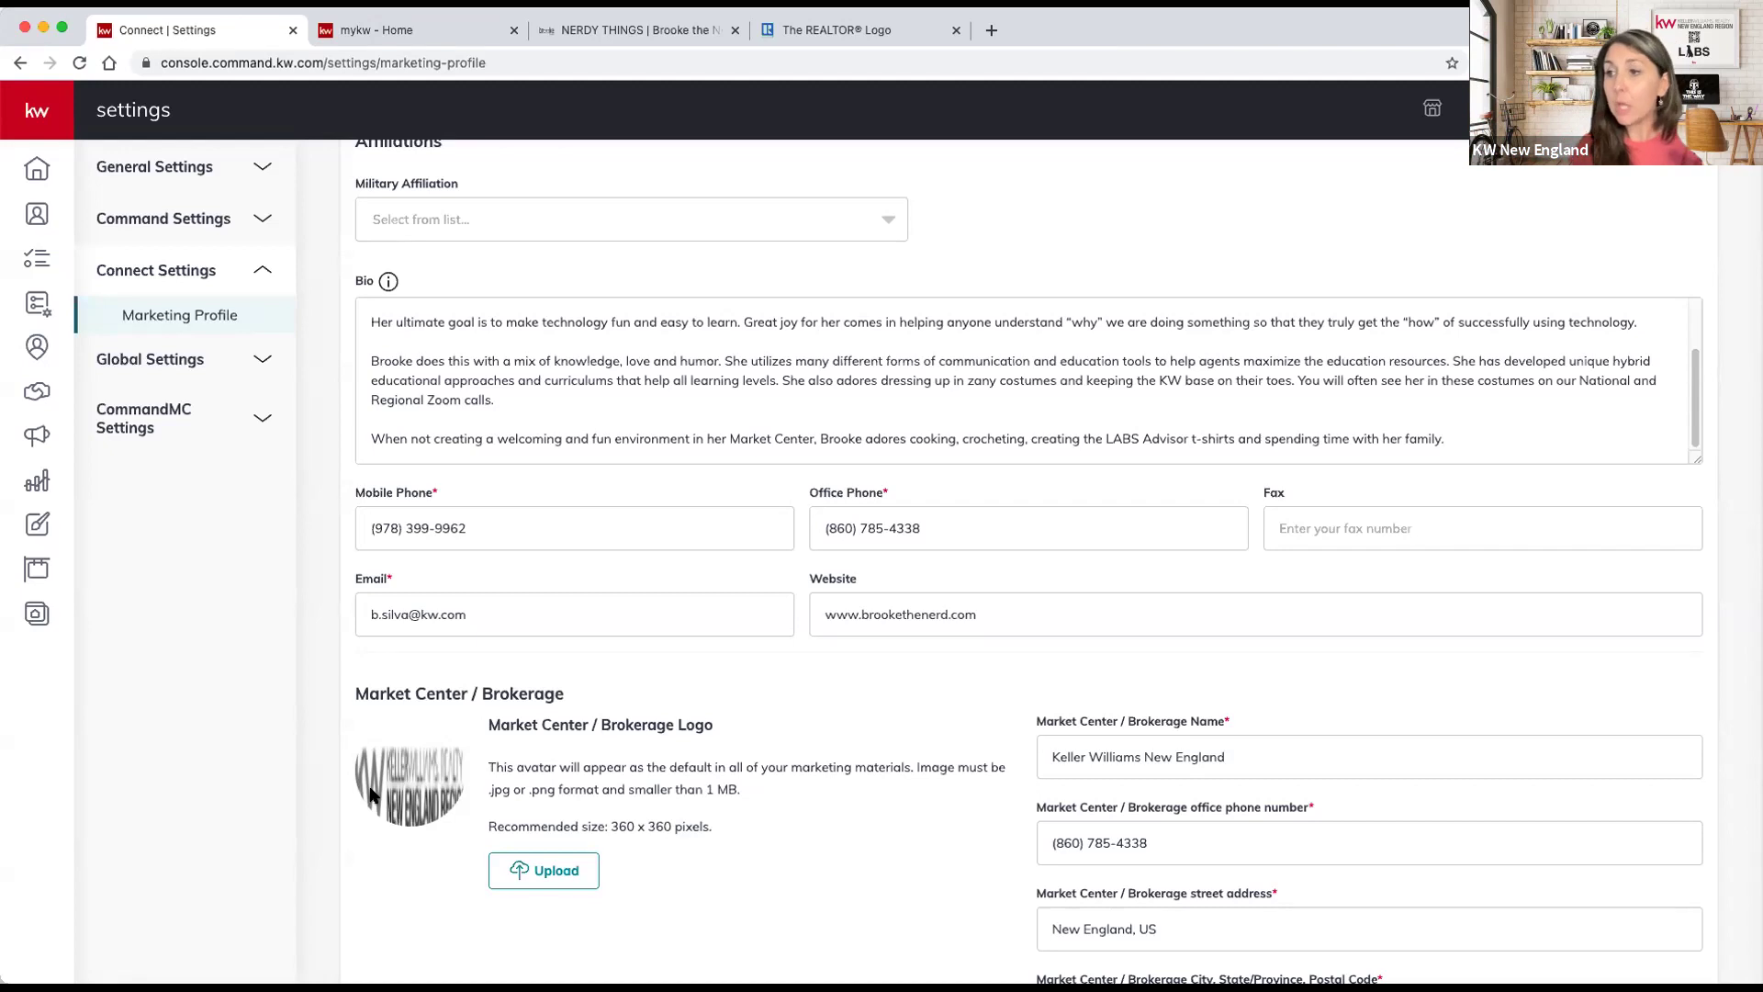
scroll(630, 867, down, 1)
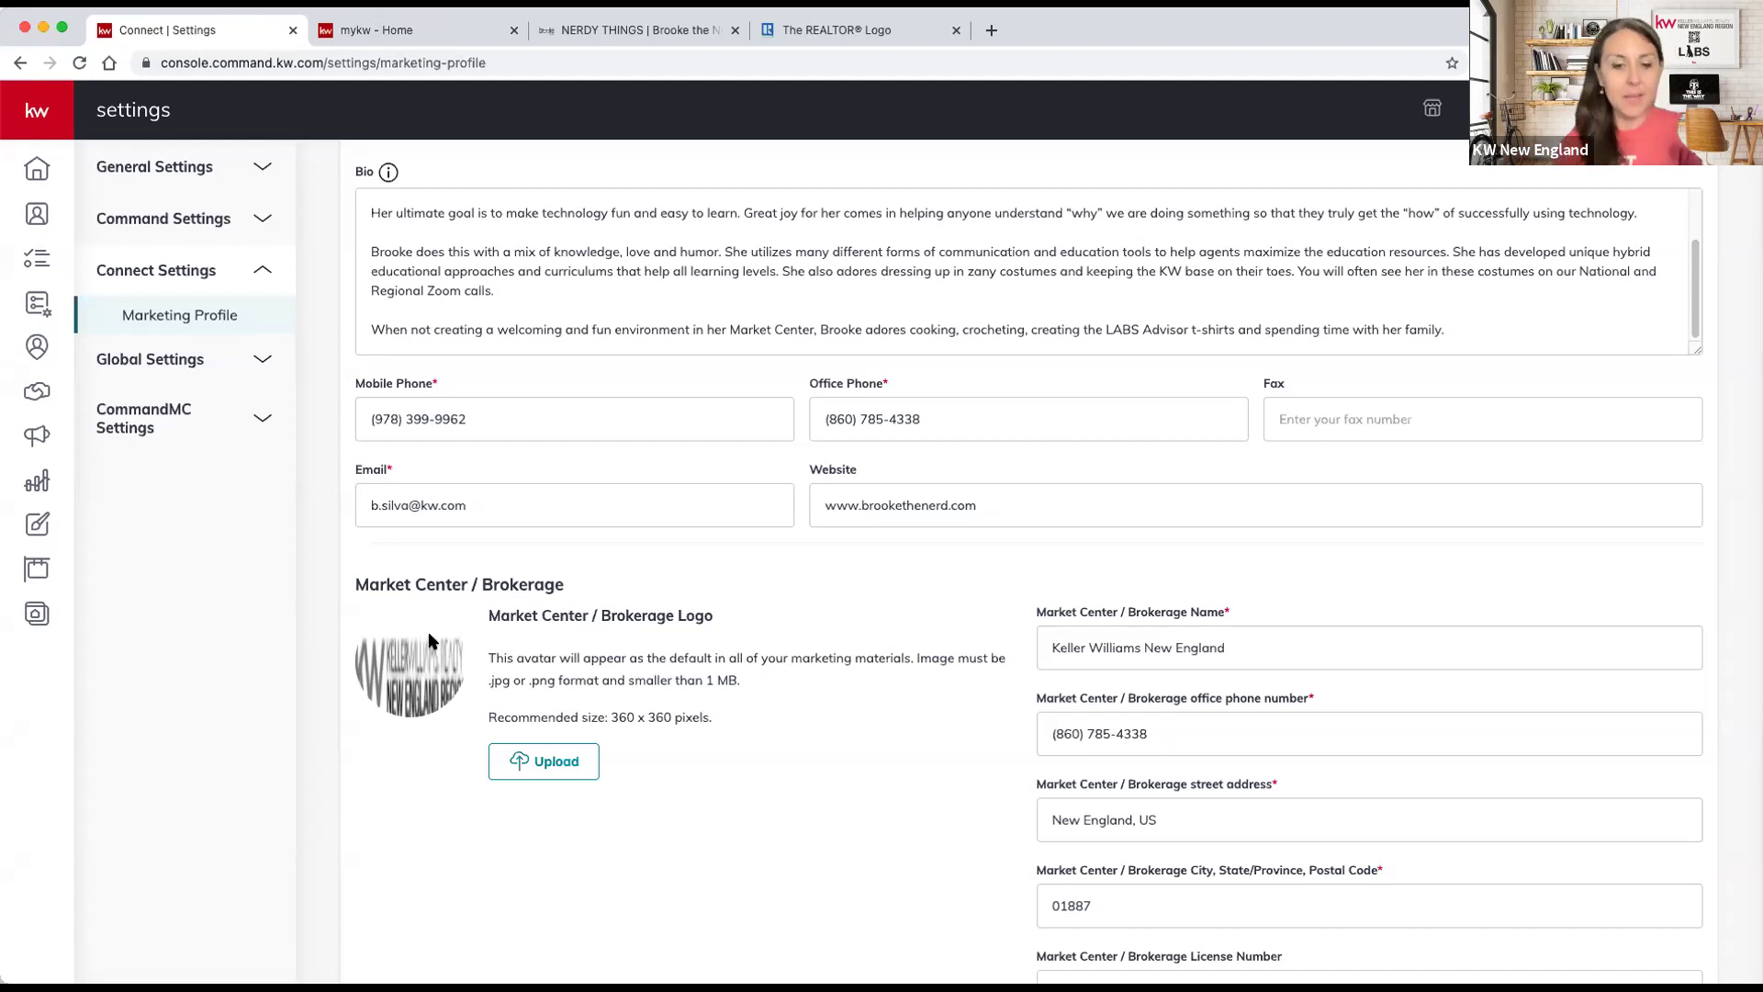
Open the agent's kw.com website in a new browser tab to view the logos in its header
key(super+t)
text(brooke)
key(Return)
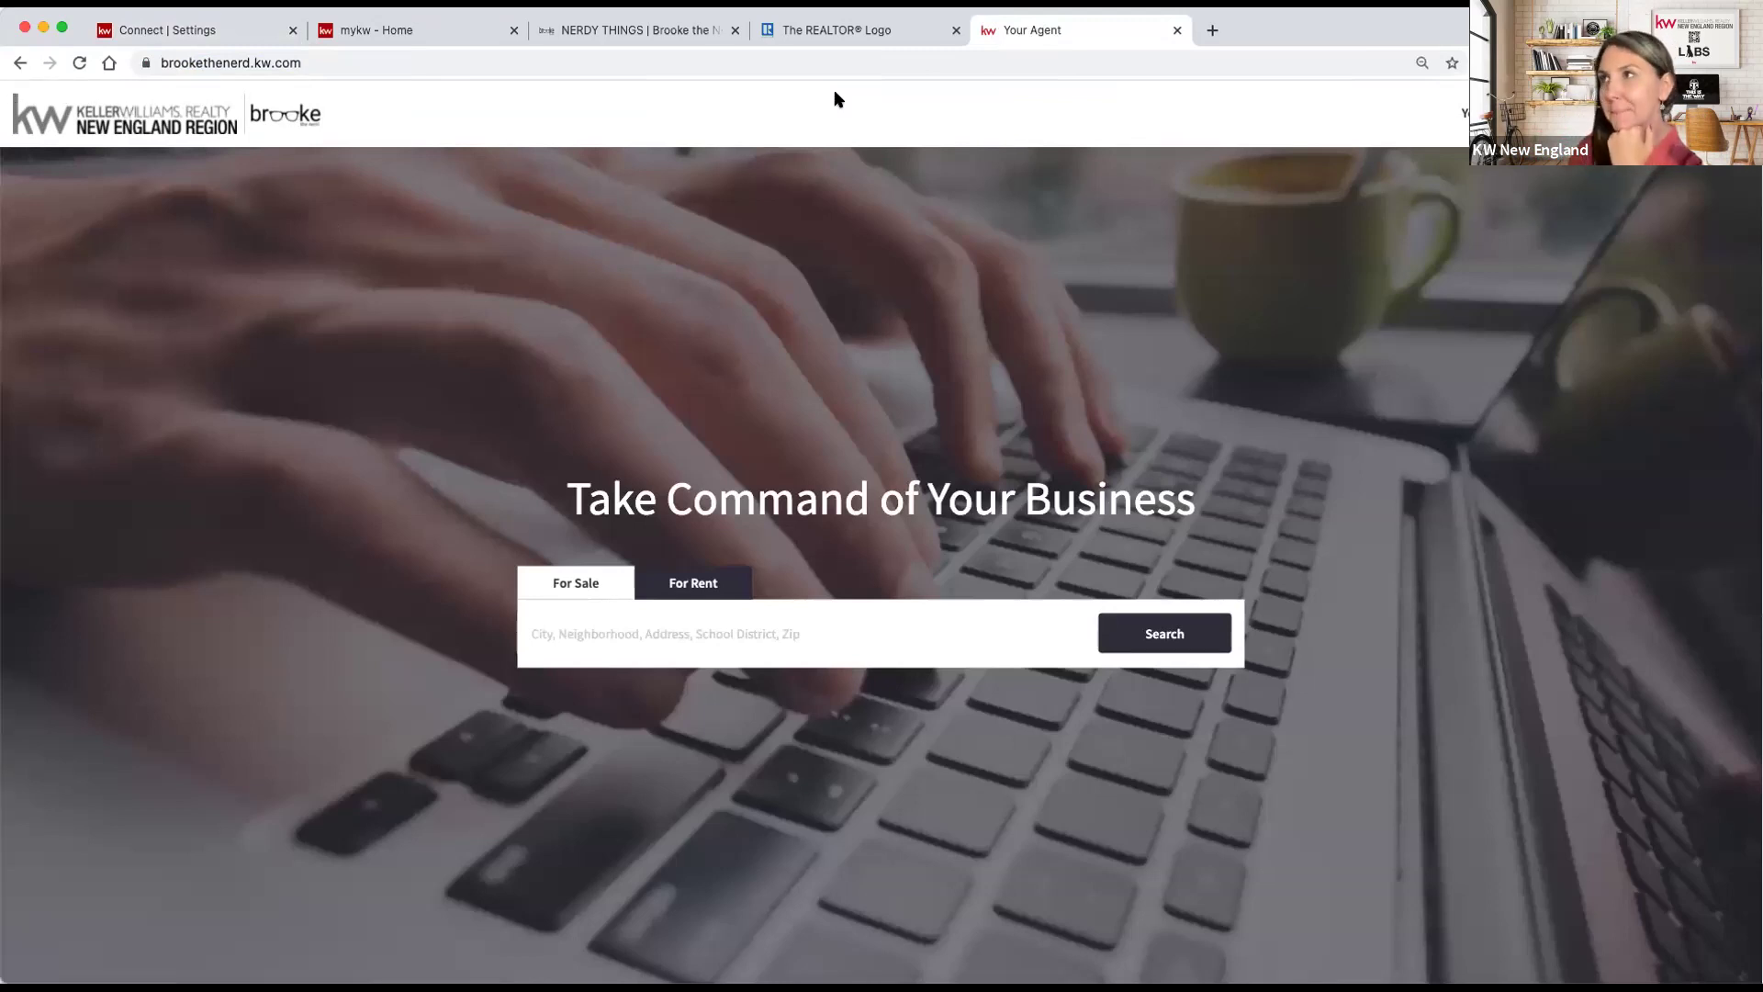
Return to the marketing profile and check the Market Center / Brokerage name and office phone number fields
click(230, 30)
scroll(988, 676, down, 3)
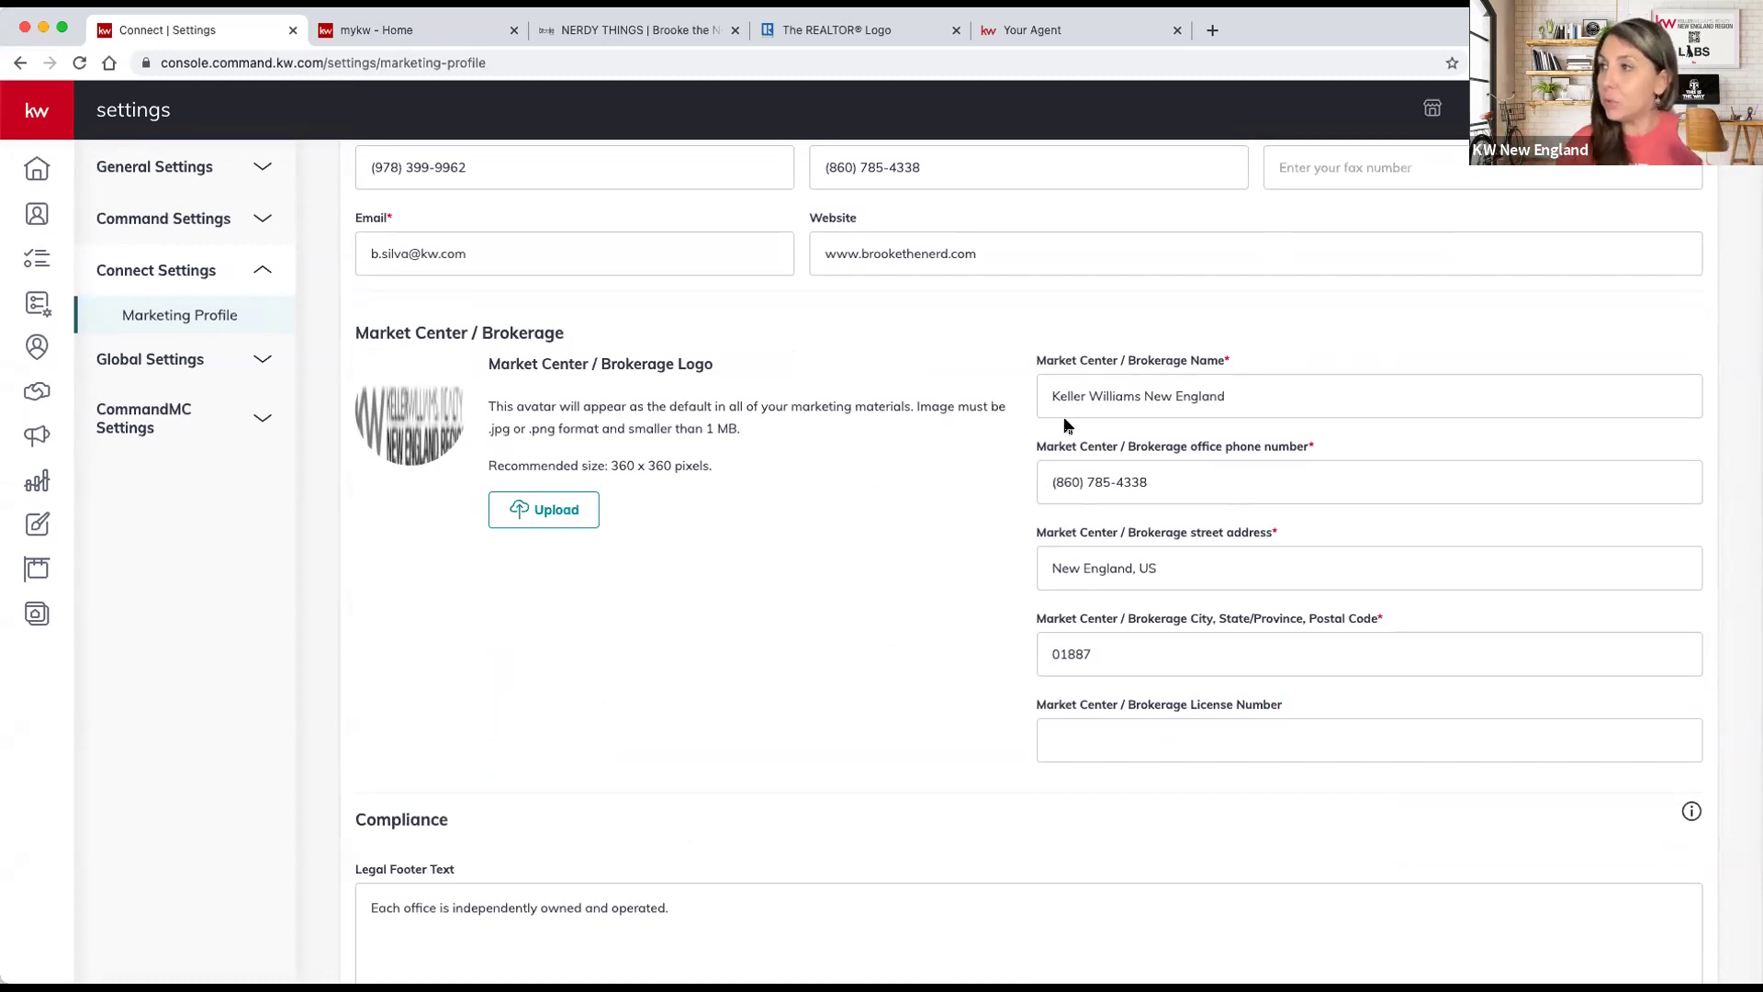
drag(1144, 395, 998, 382)
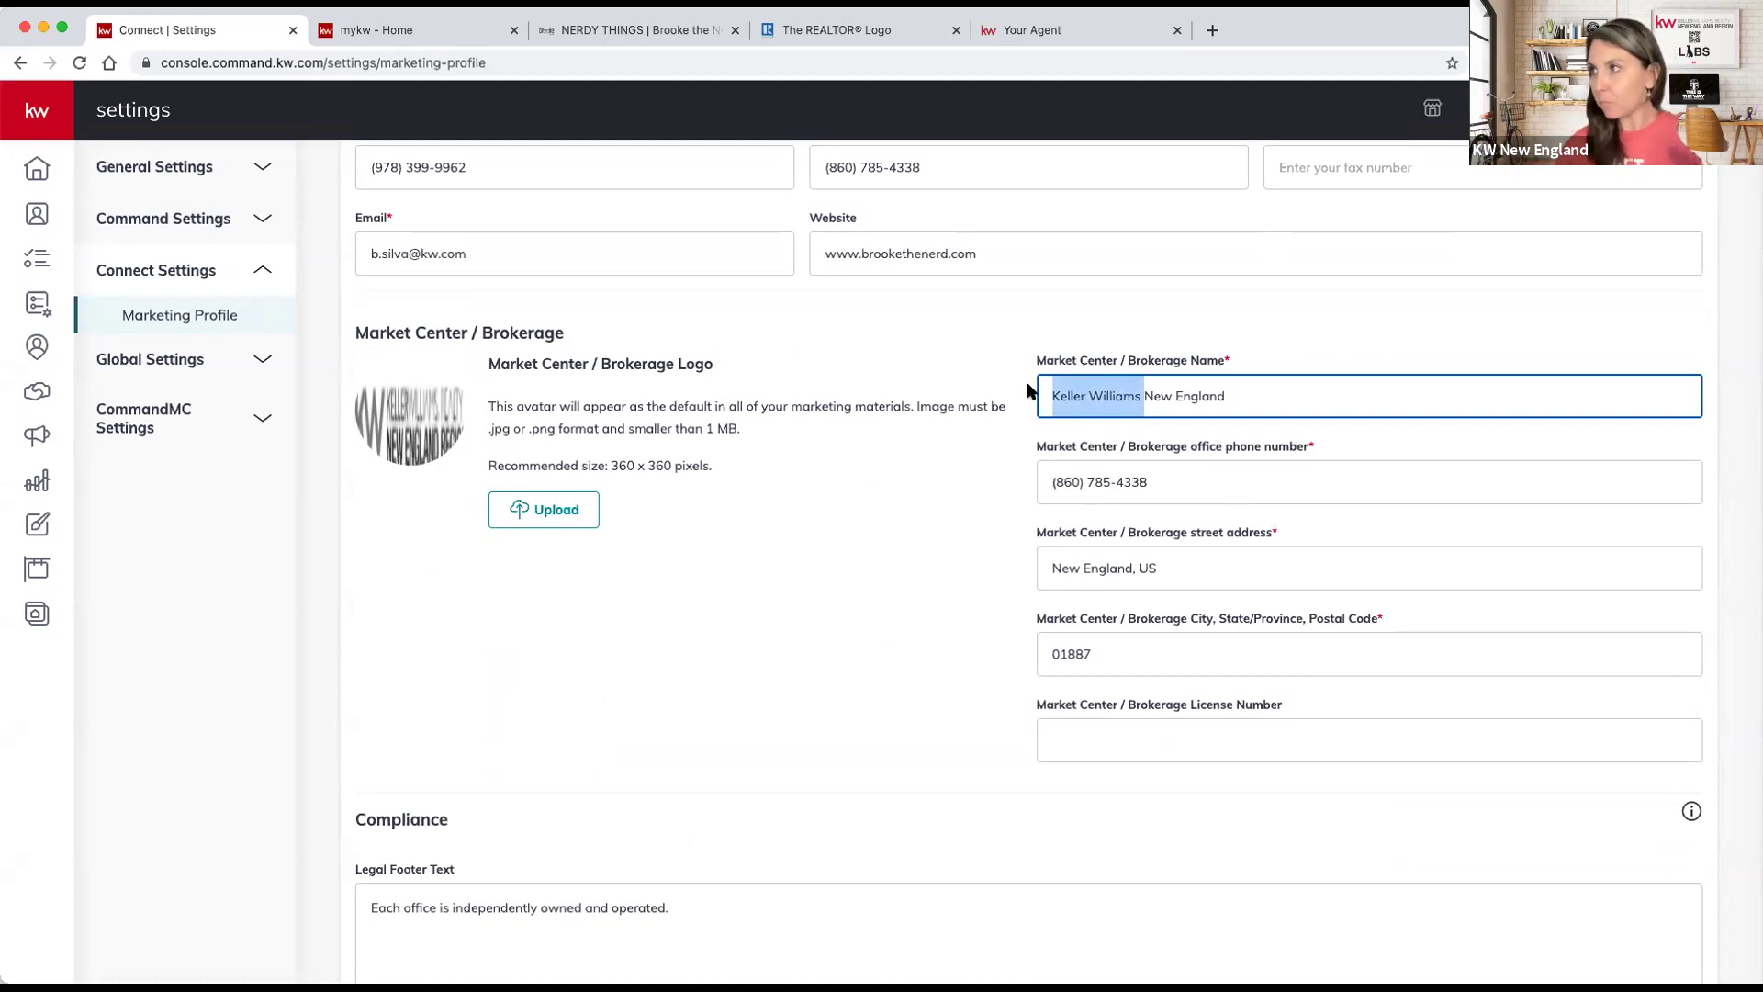
click(1236, 481)
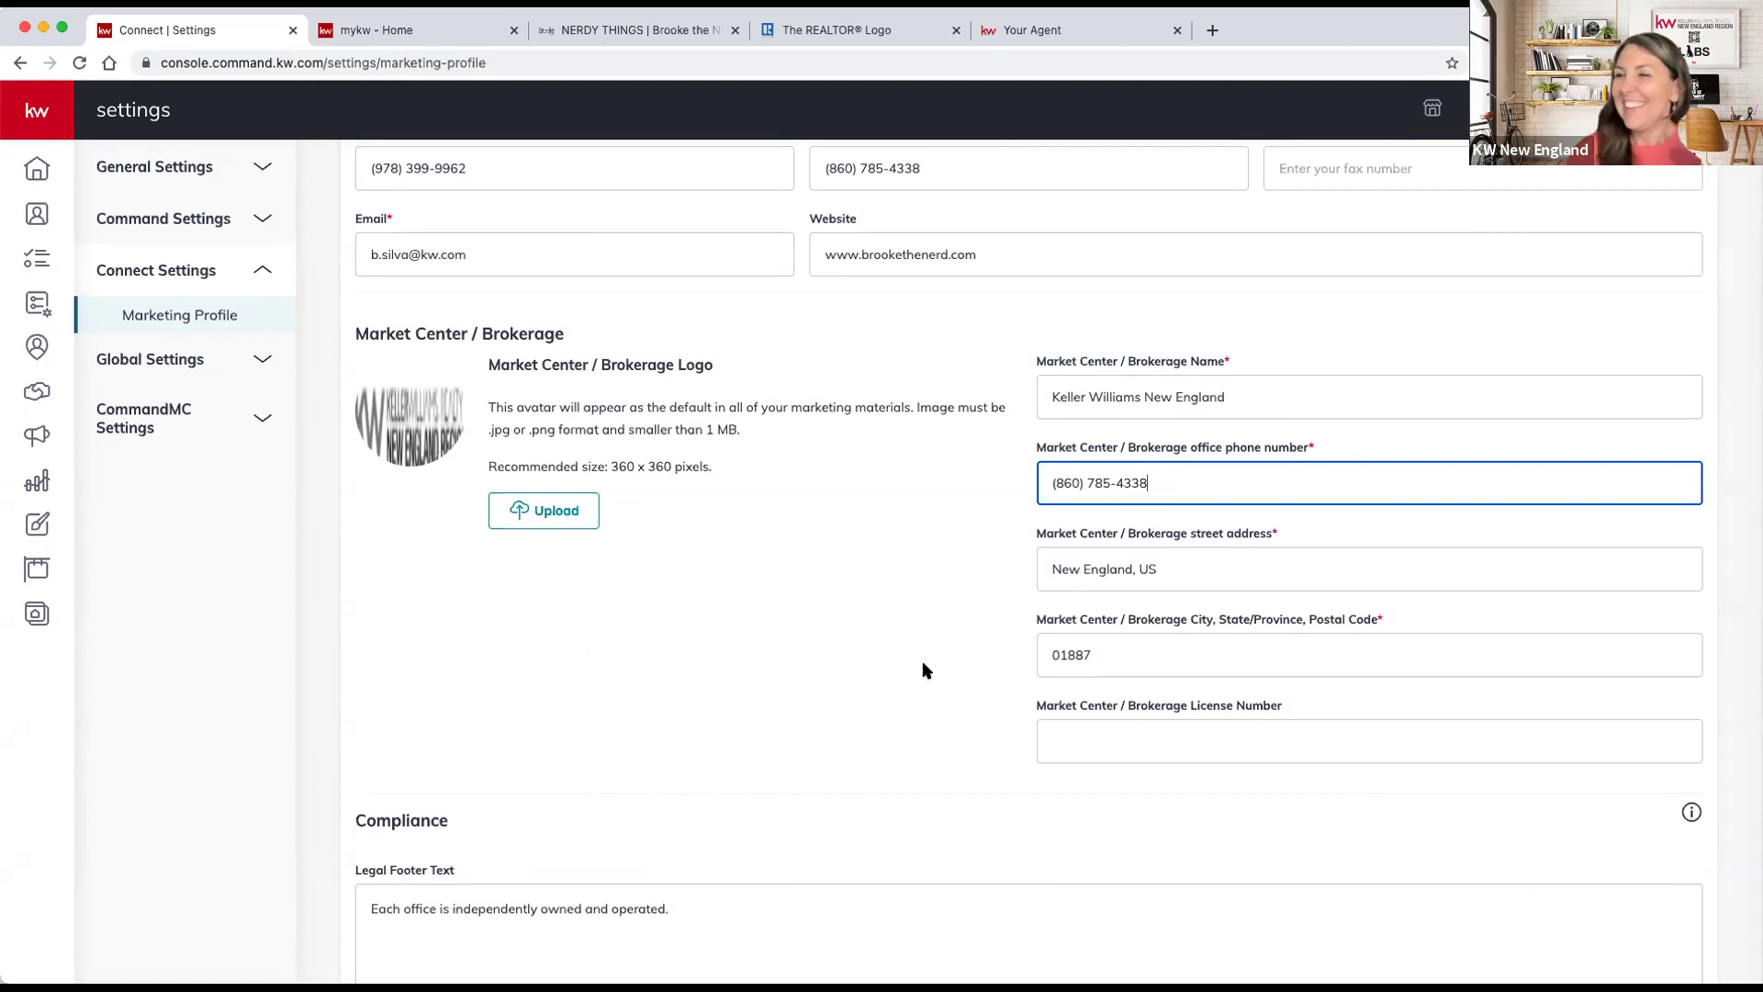
Review the Compliance section's legal footer text, legal footer links and legal footer images
scroll(909, 661, down, 3)
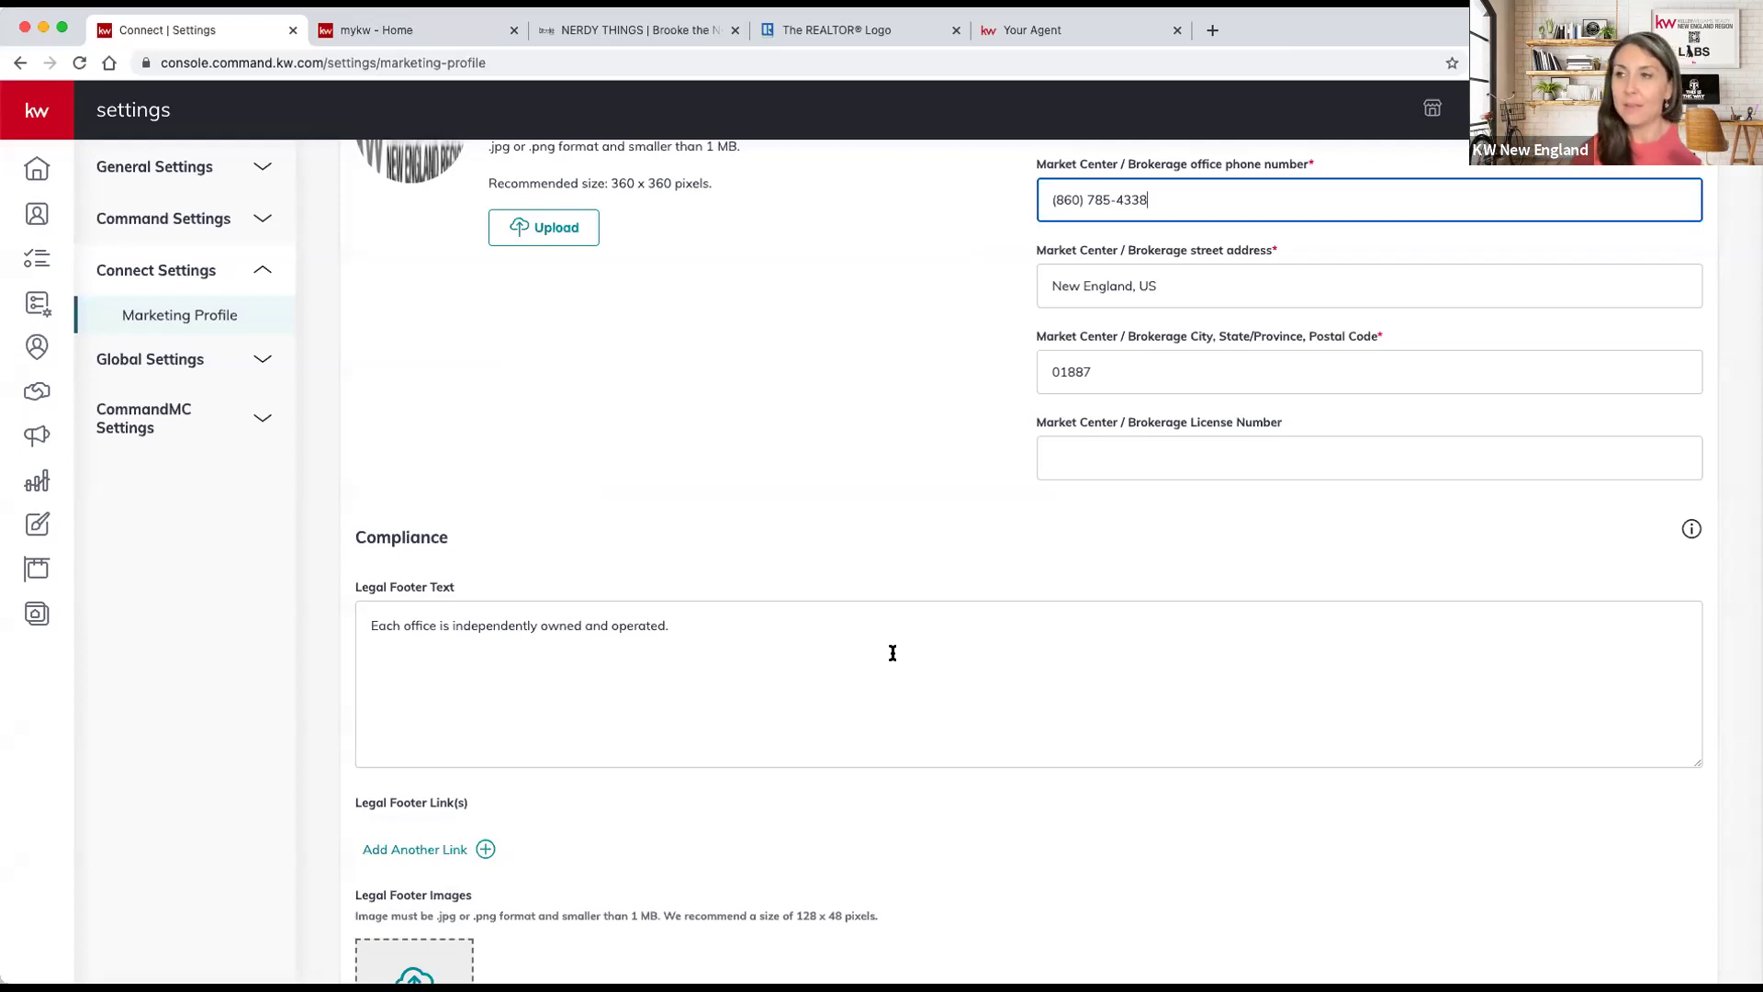
click(718, 624)
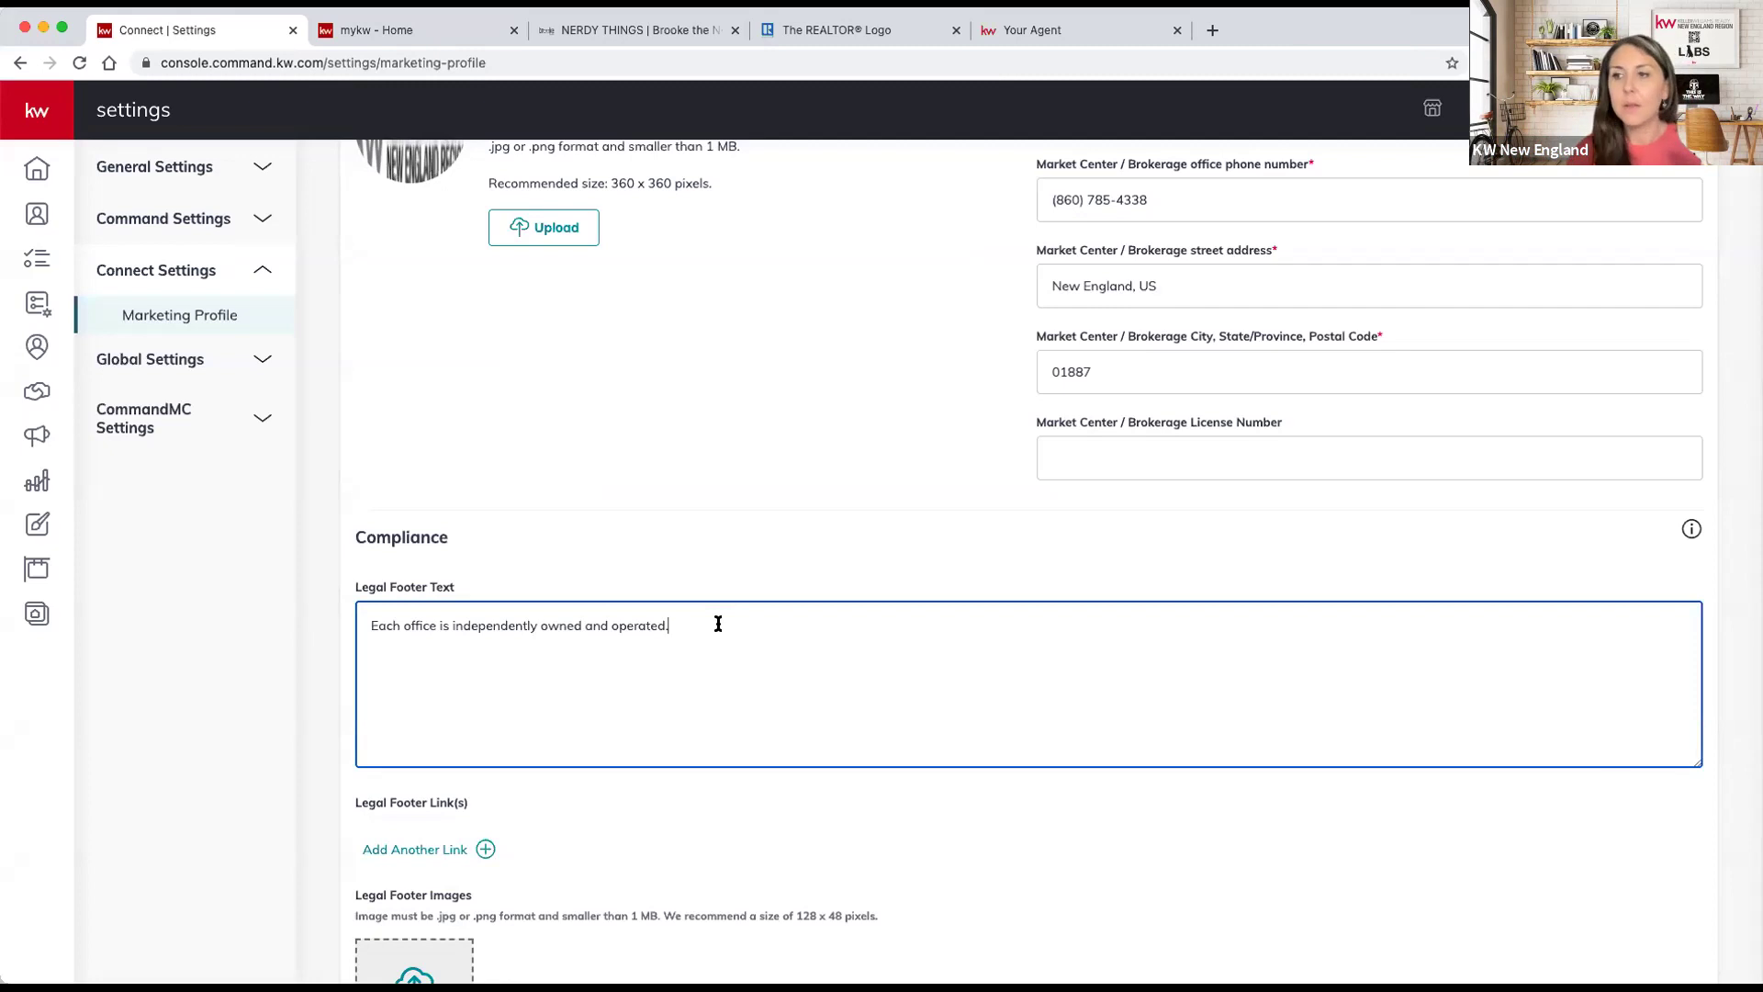
scroll(718, 623, down, 5)
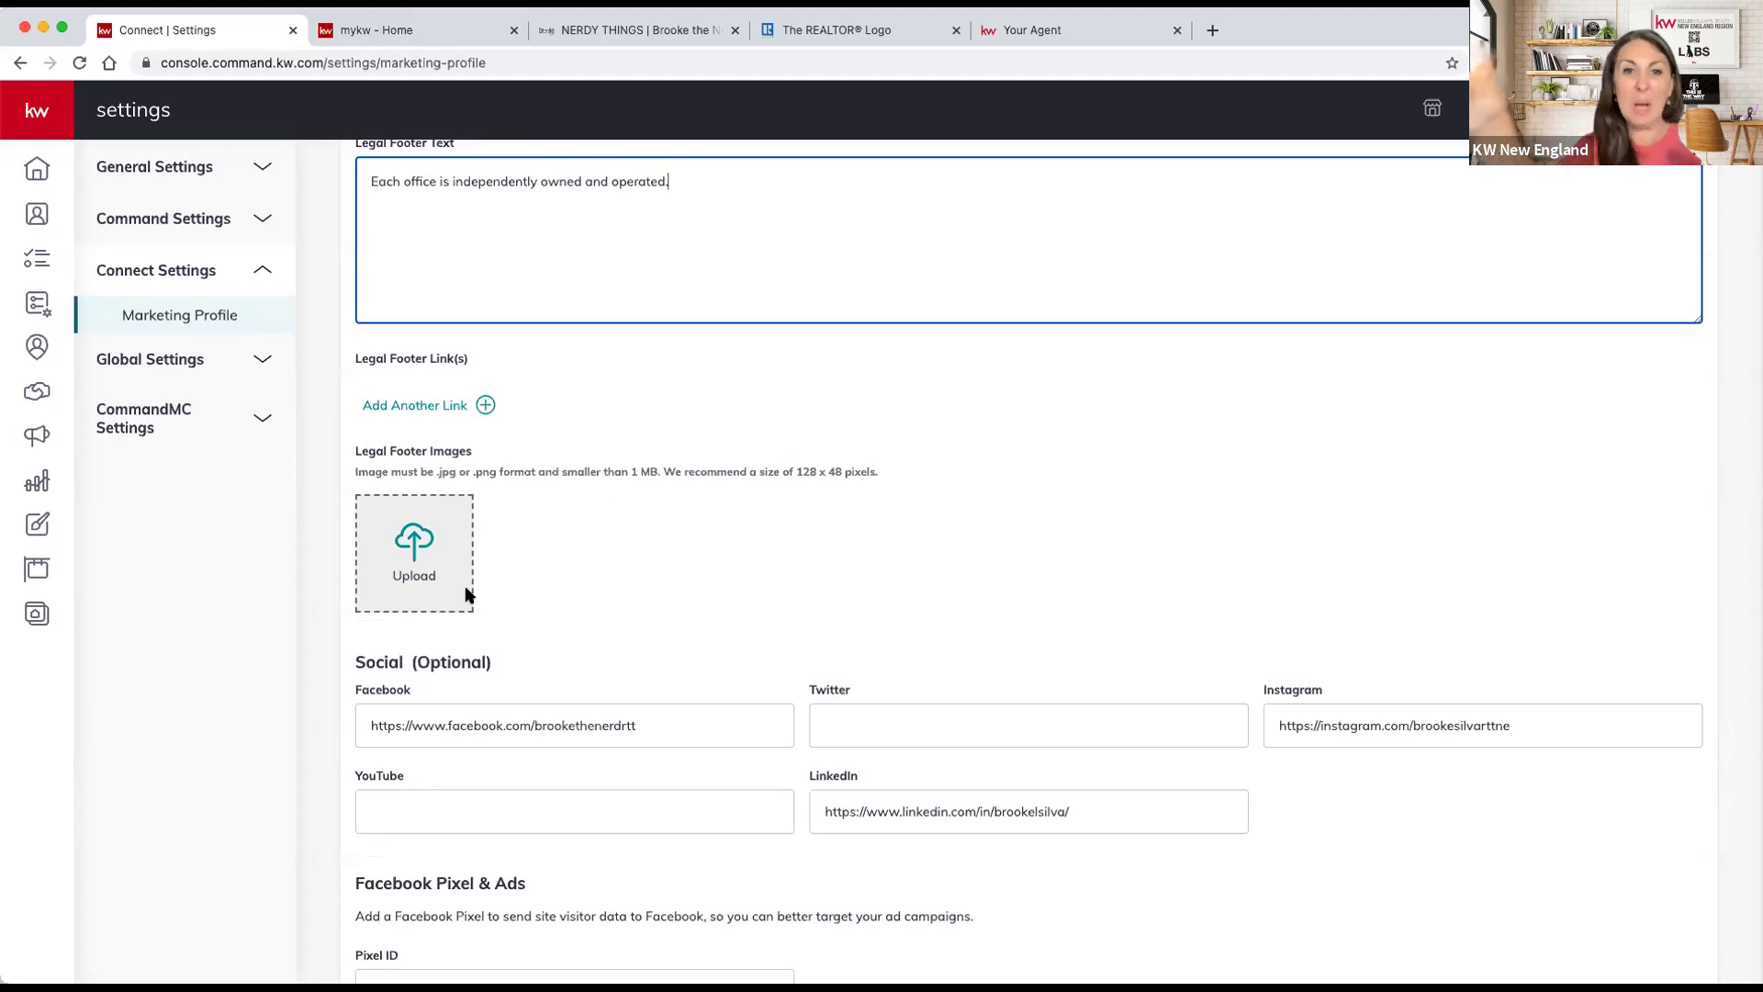
scroll(463, 590, down, 5)
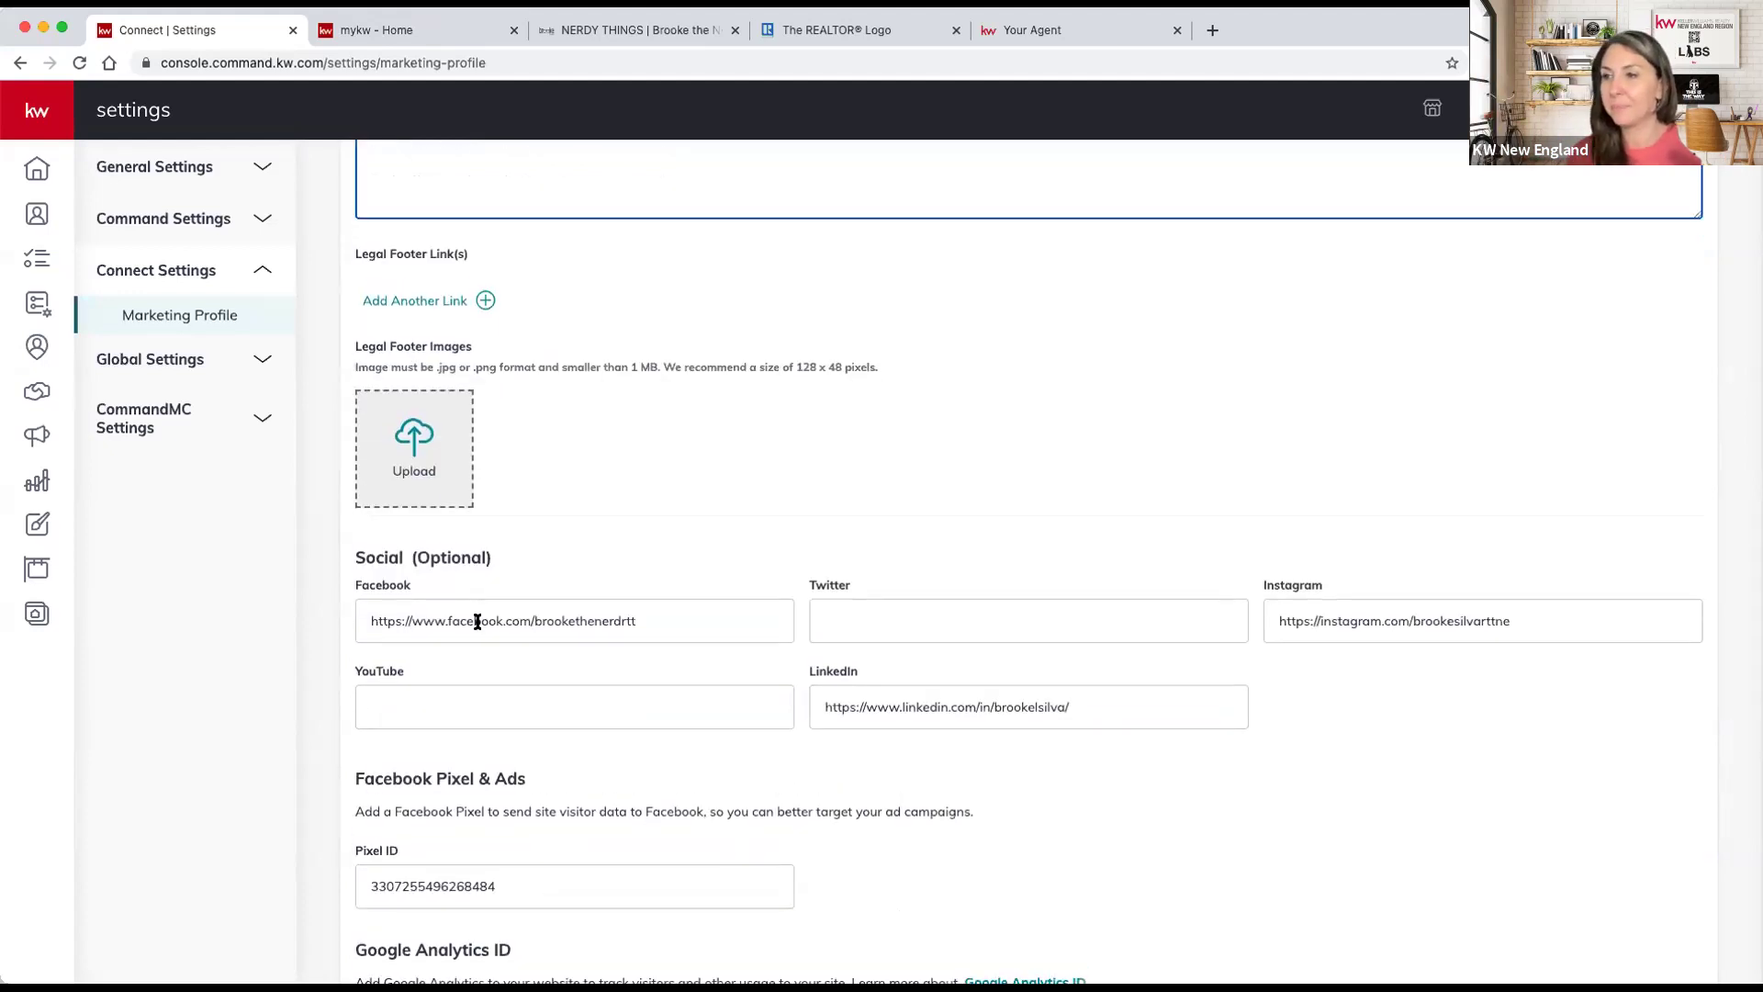
Check the Social (Optional) section's fields, including the Facebook and Instagram profile links
drag(356, 346, 625, 361)
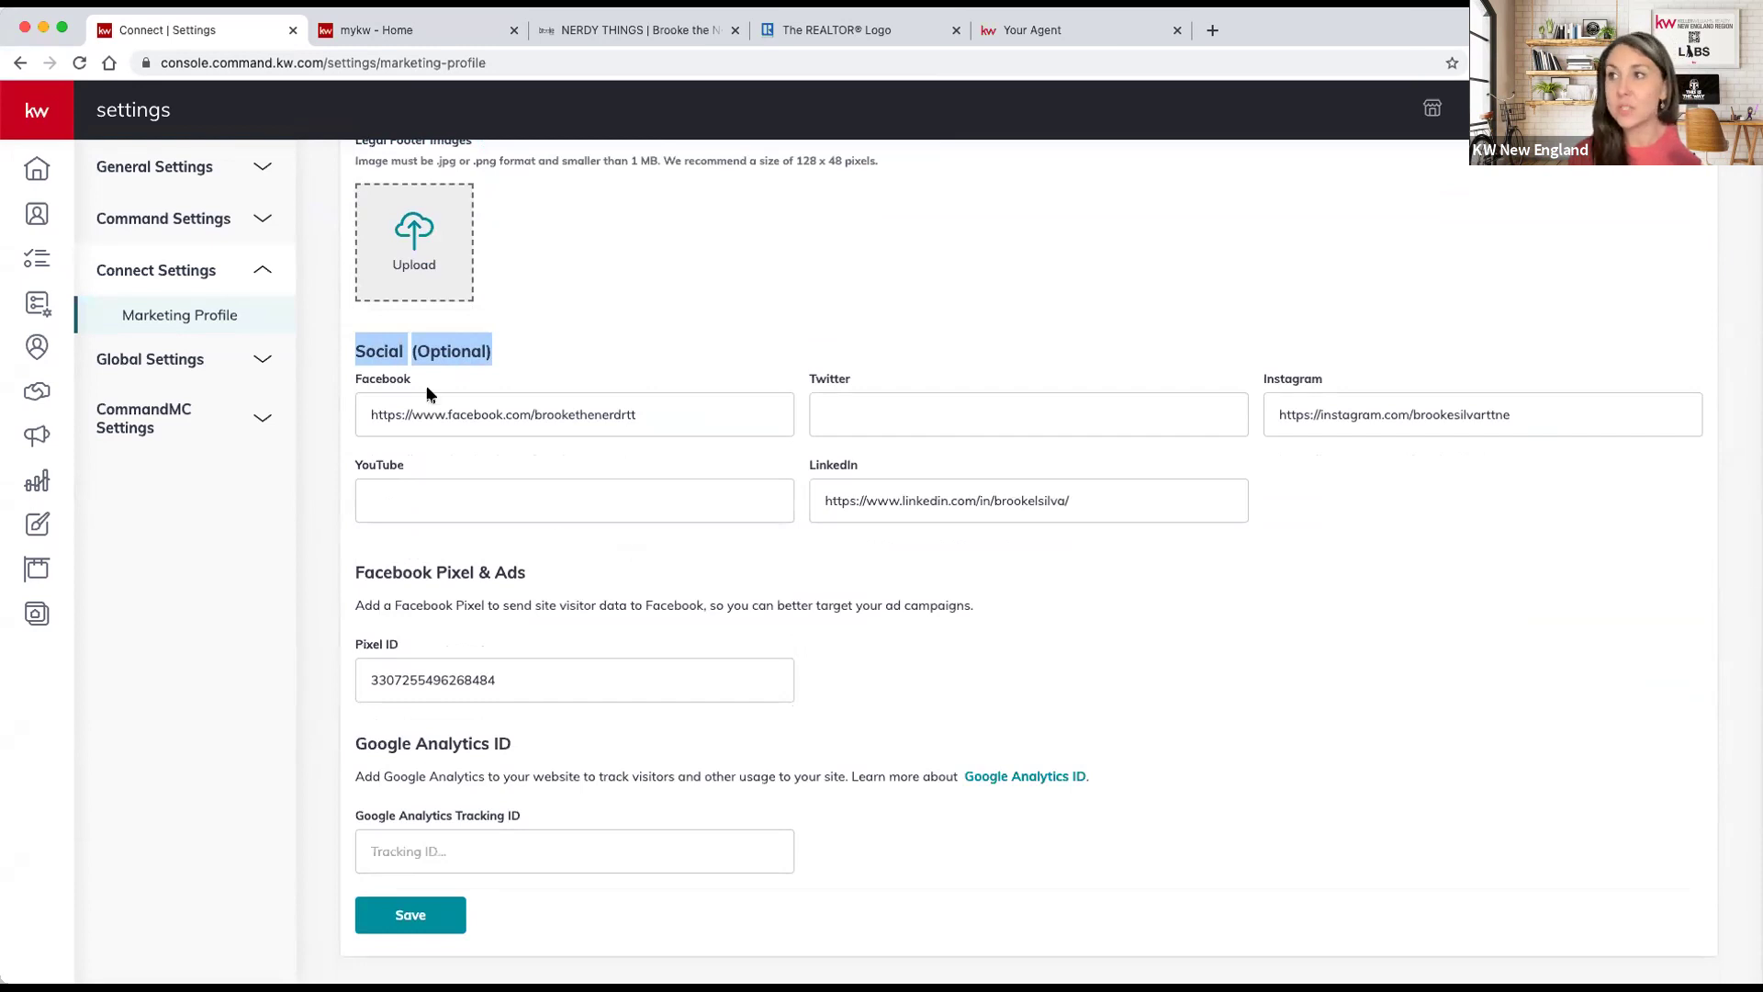
drag(369, 414, 726, 420)
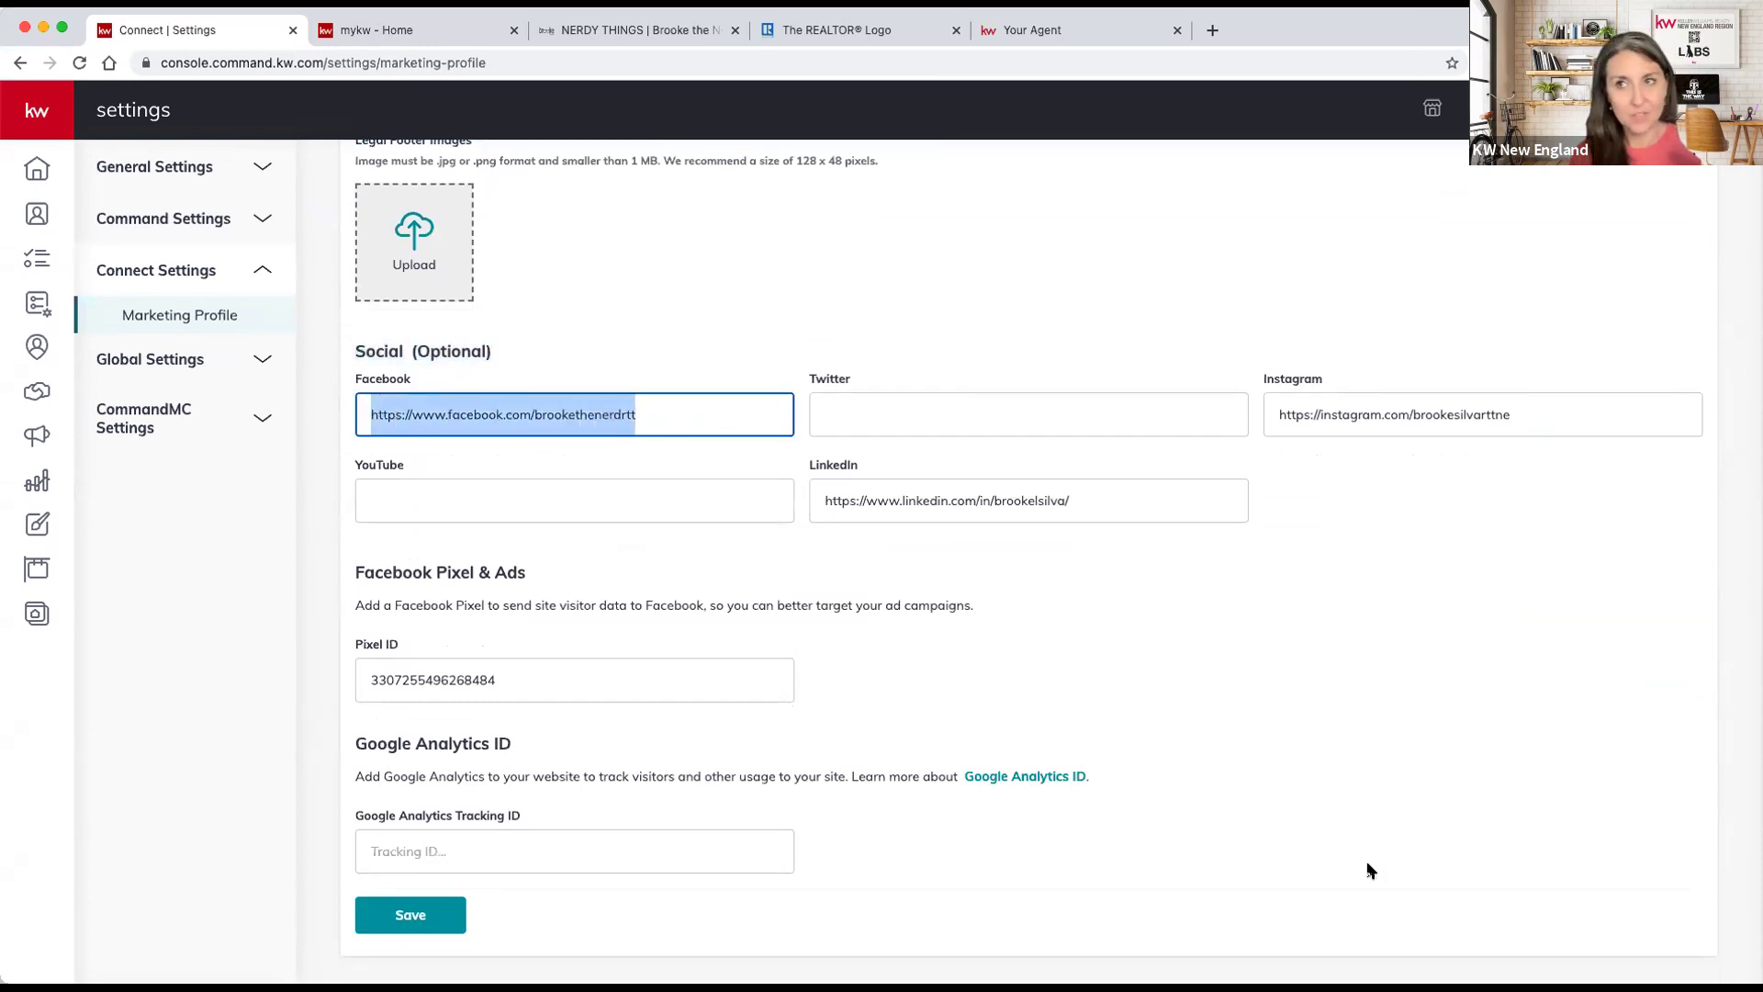
click(1467, 414)
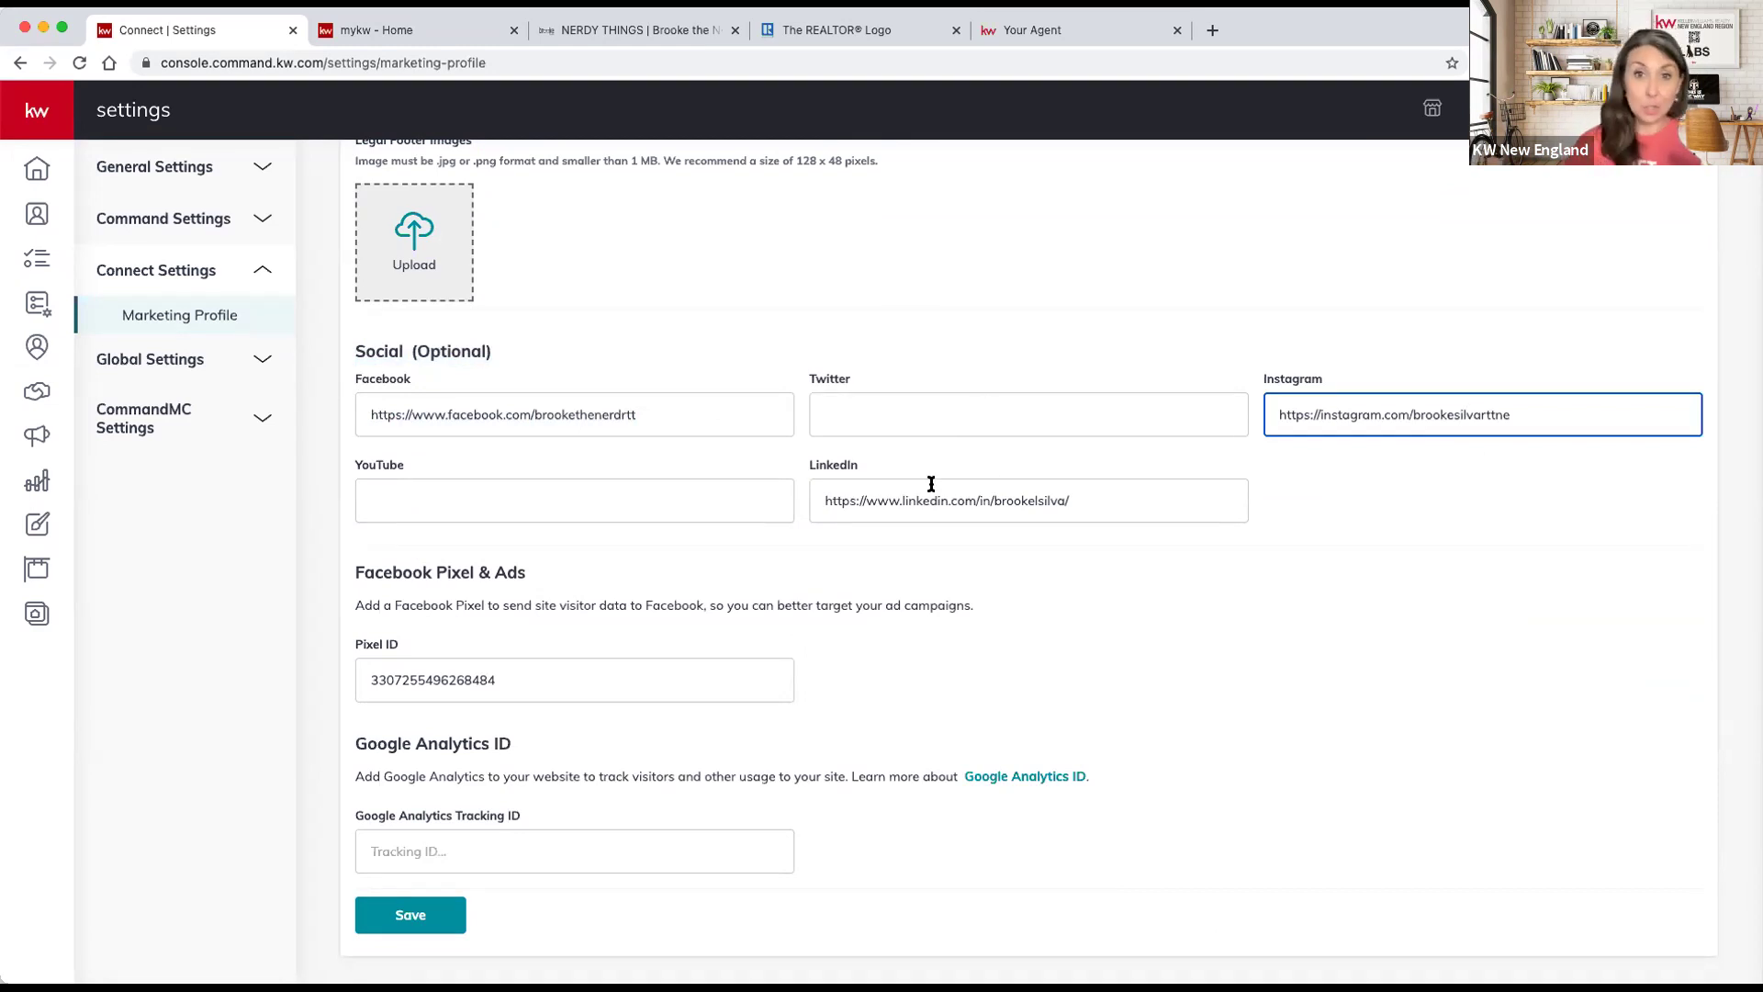
scroll(931, 483, down, 1)
scroll(931, 483, down, 1)
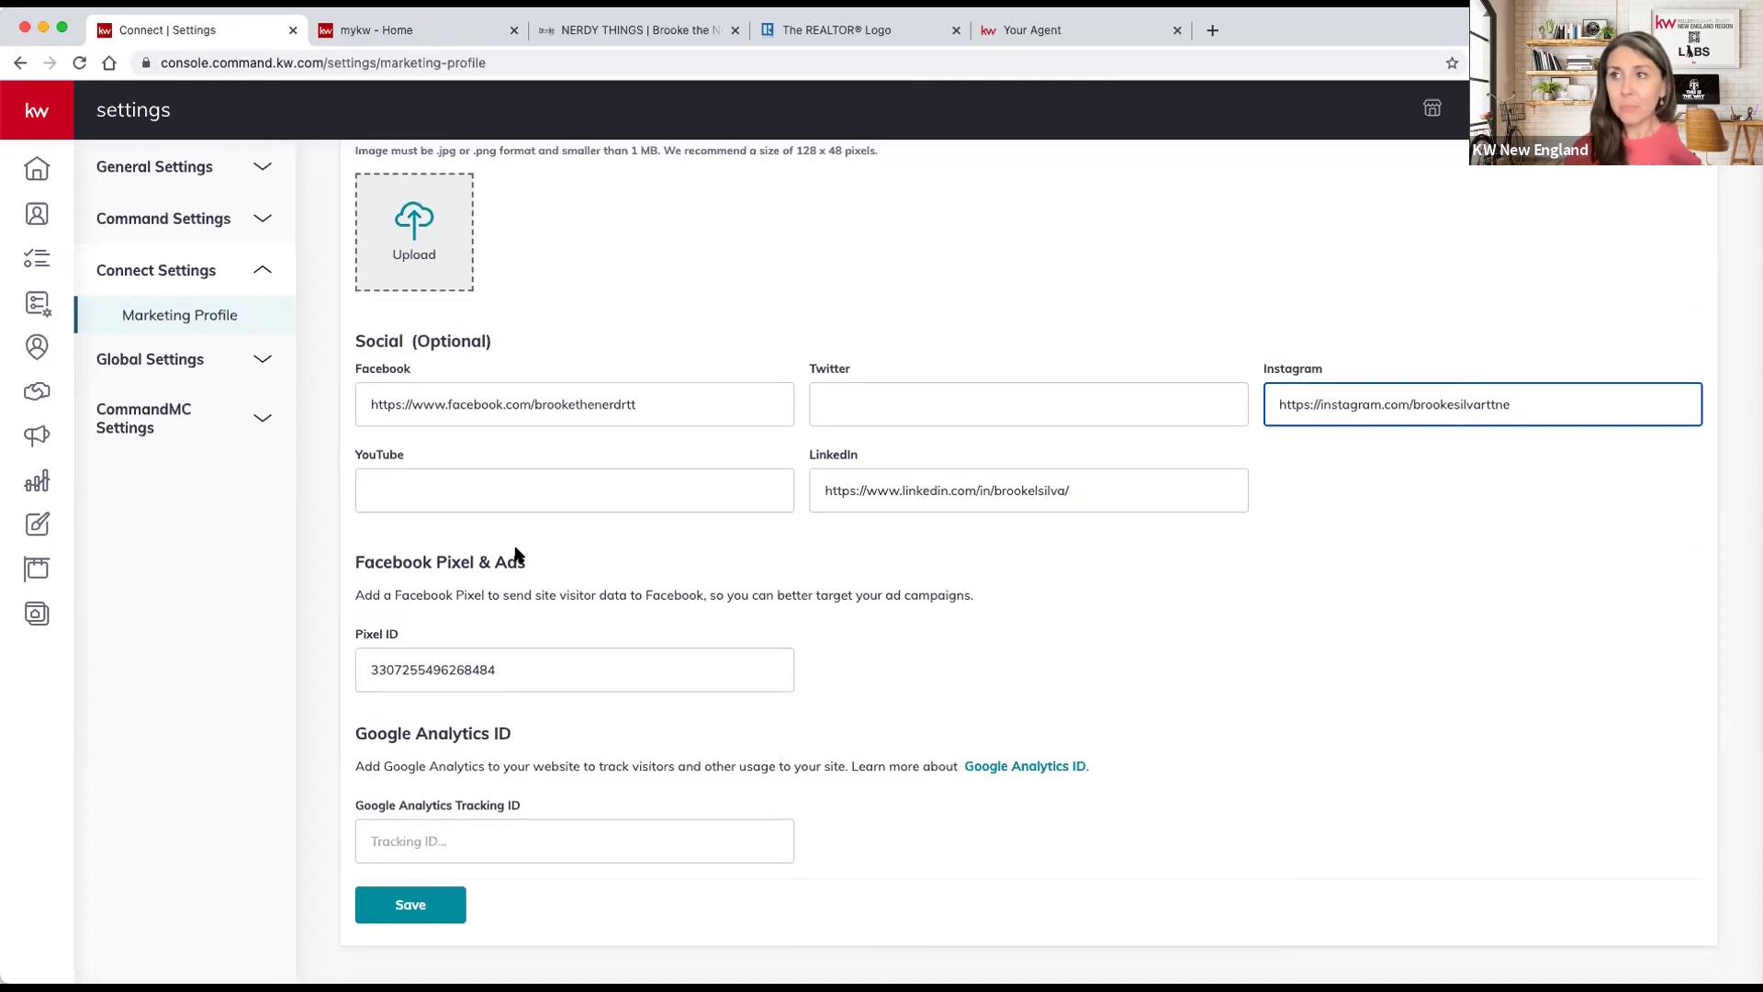
Check the Facebook Pixel & Ads and Google Analytics ID sections, and save the marketing profile
drag(349, 565, 565, 580)
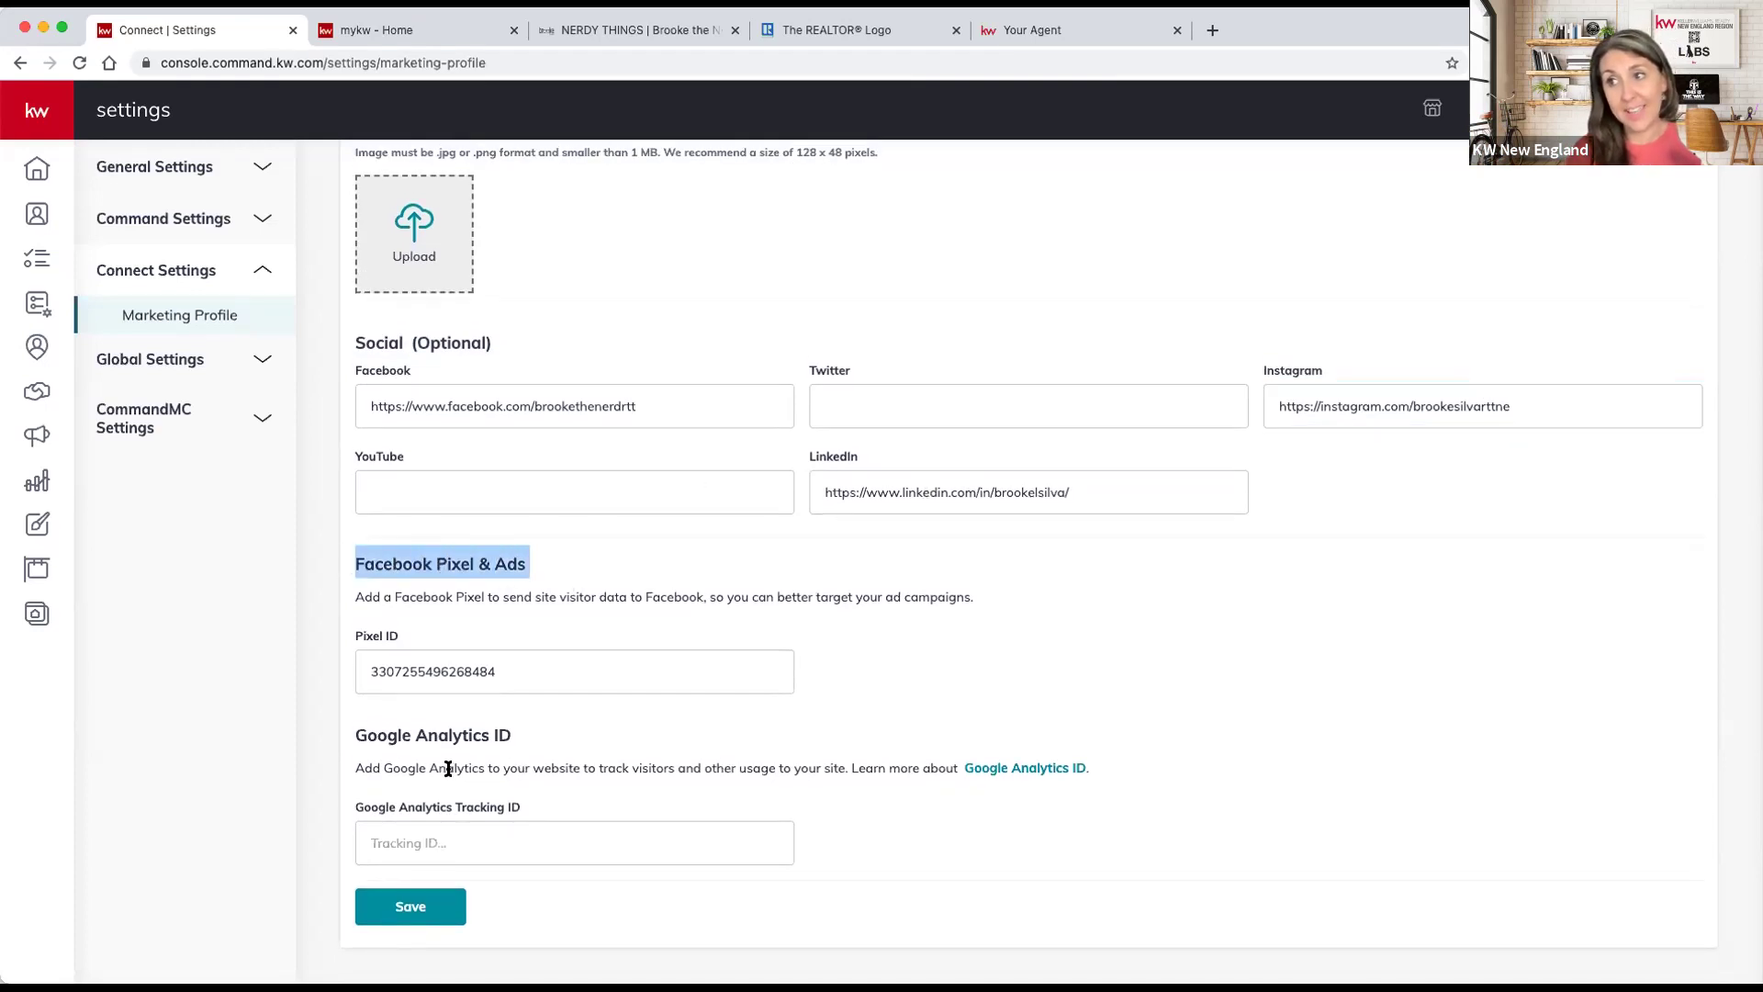
drag(355, 730, 552, 756)
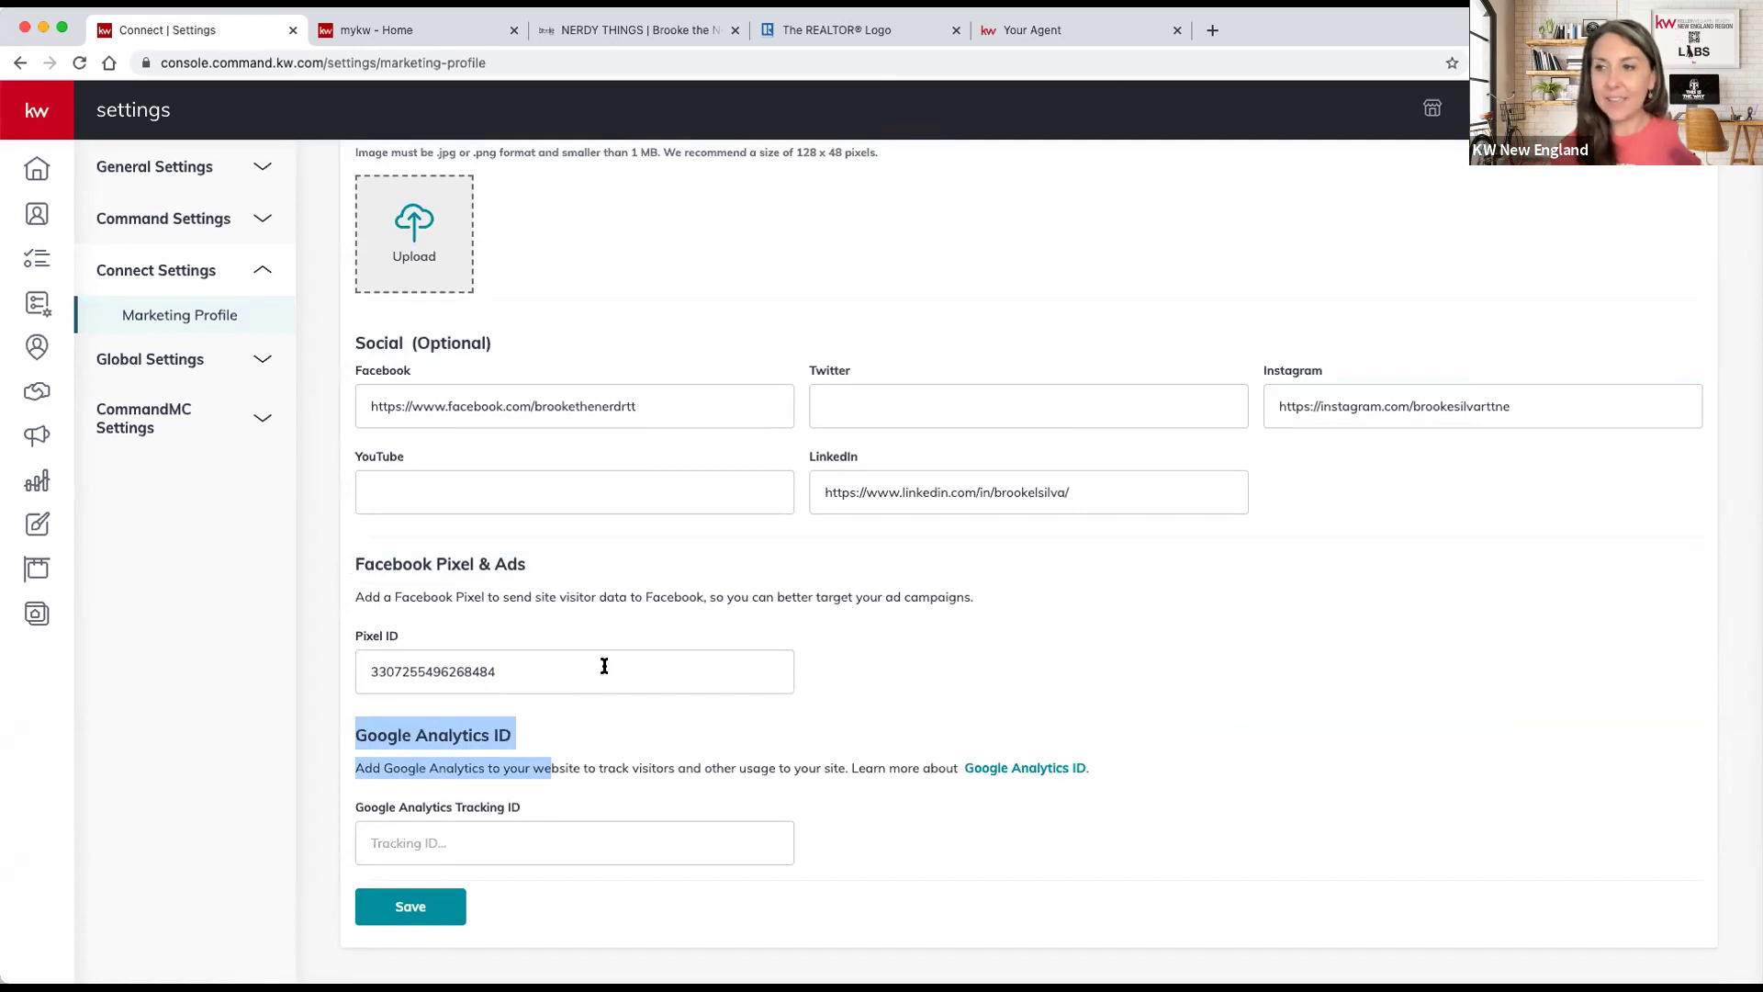
click(404, 908)
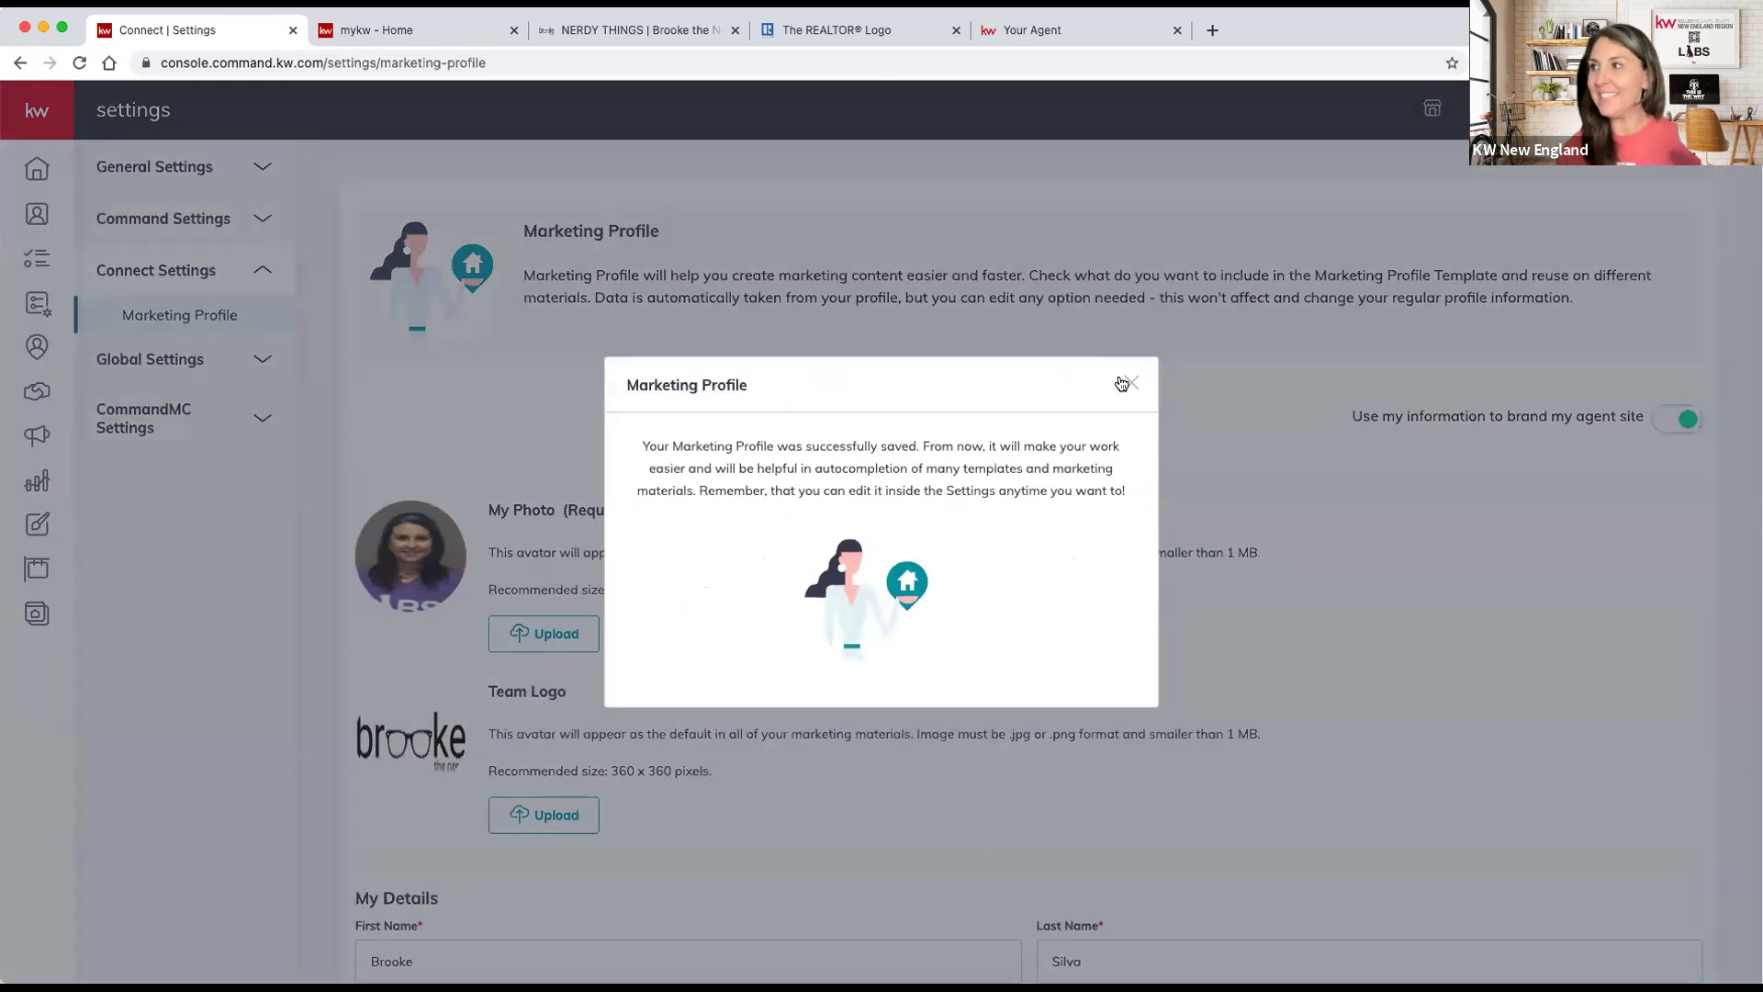
click(1125, 382)
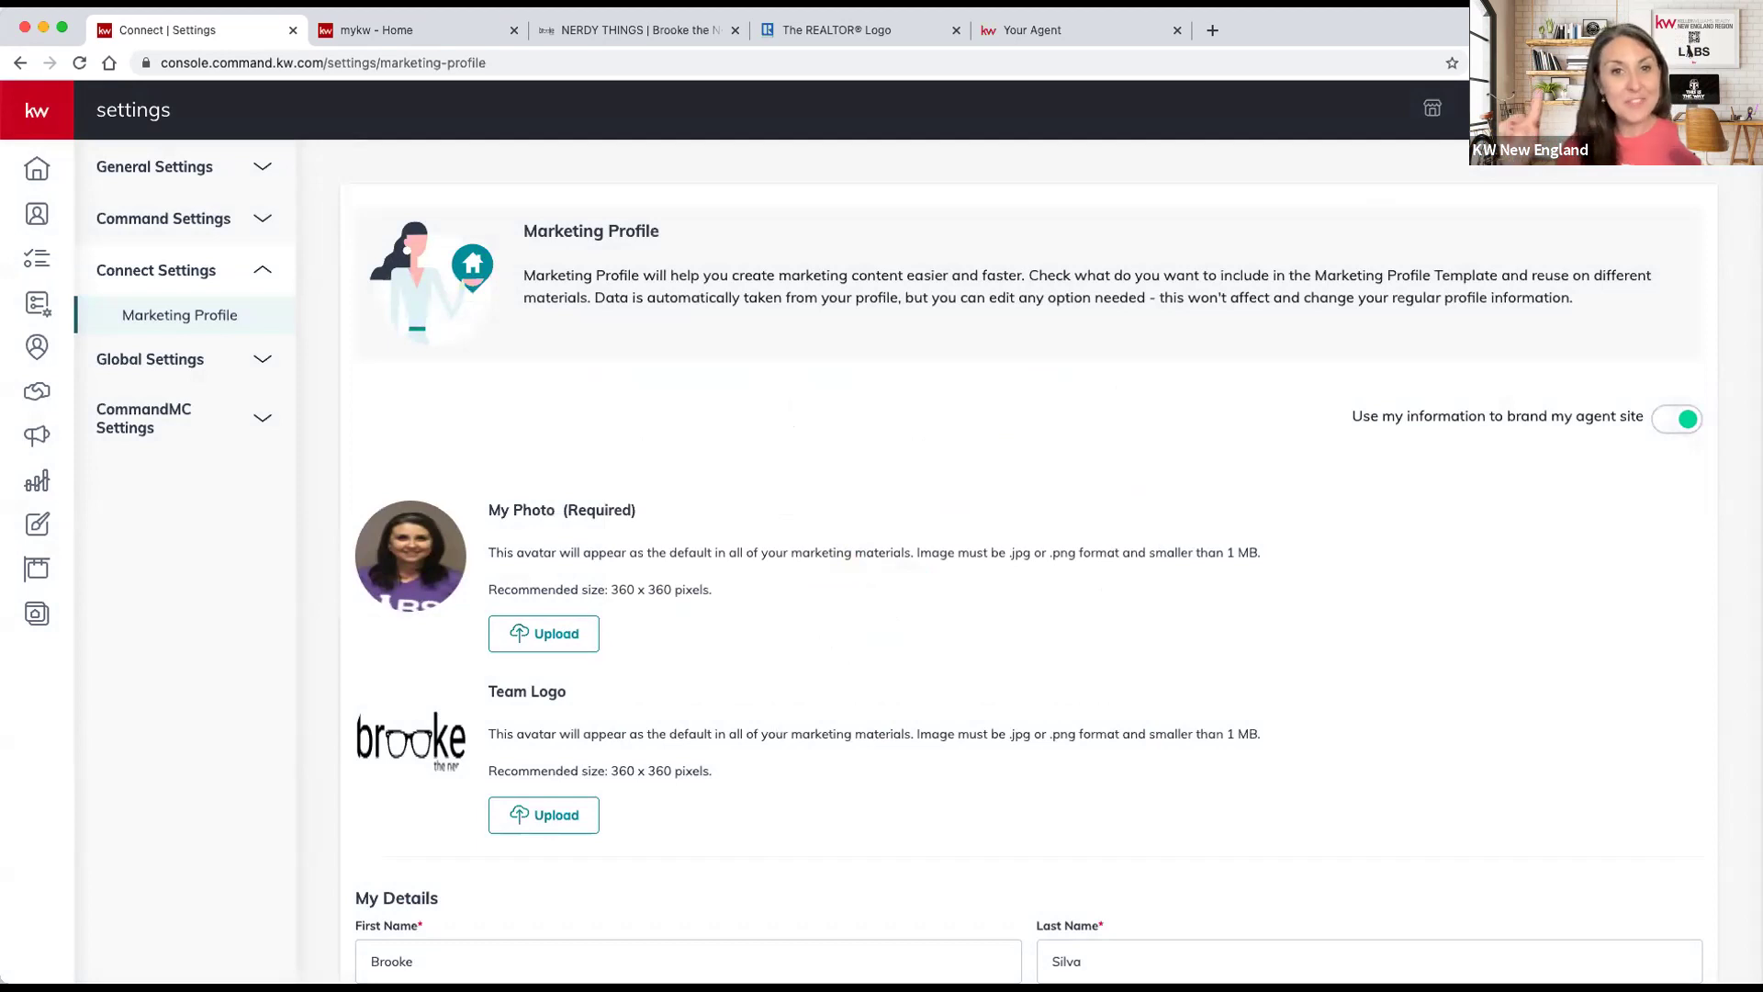
Open the agent's Connect profile page and review its photo, contact details, bio and service areas
click(1680, 110)
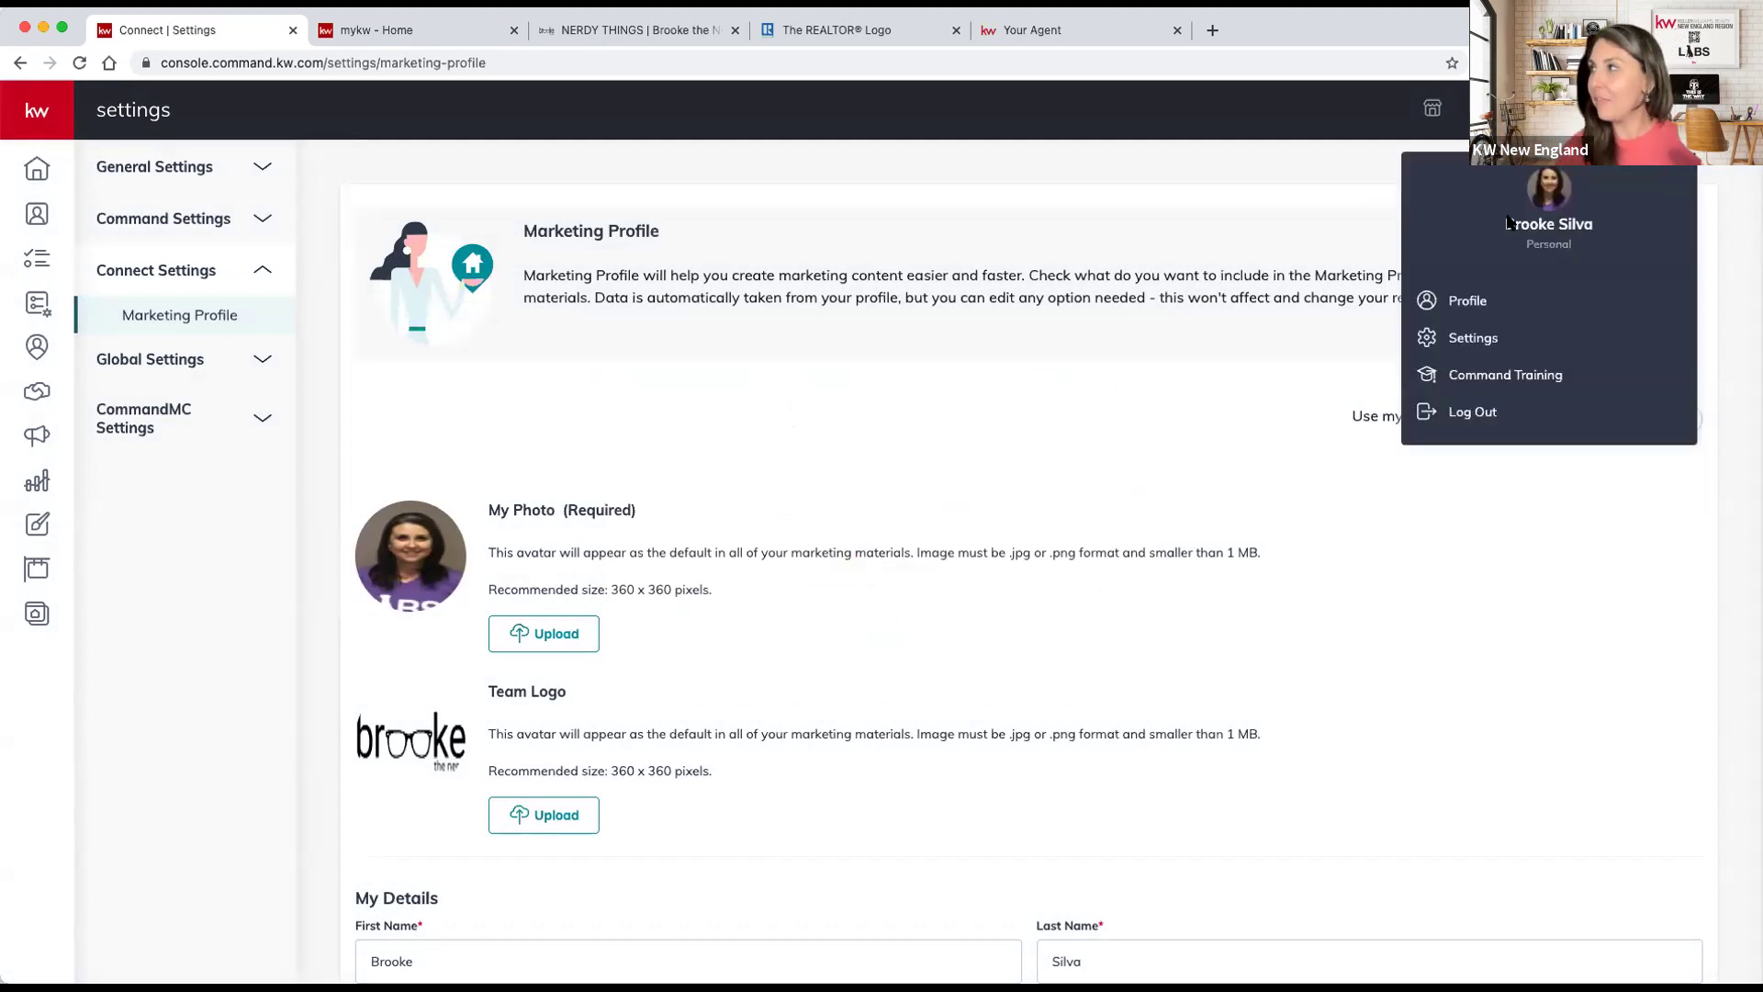
click(1502, 305)
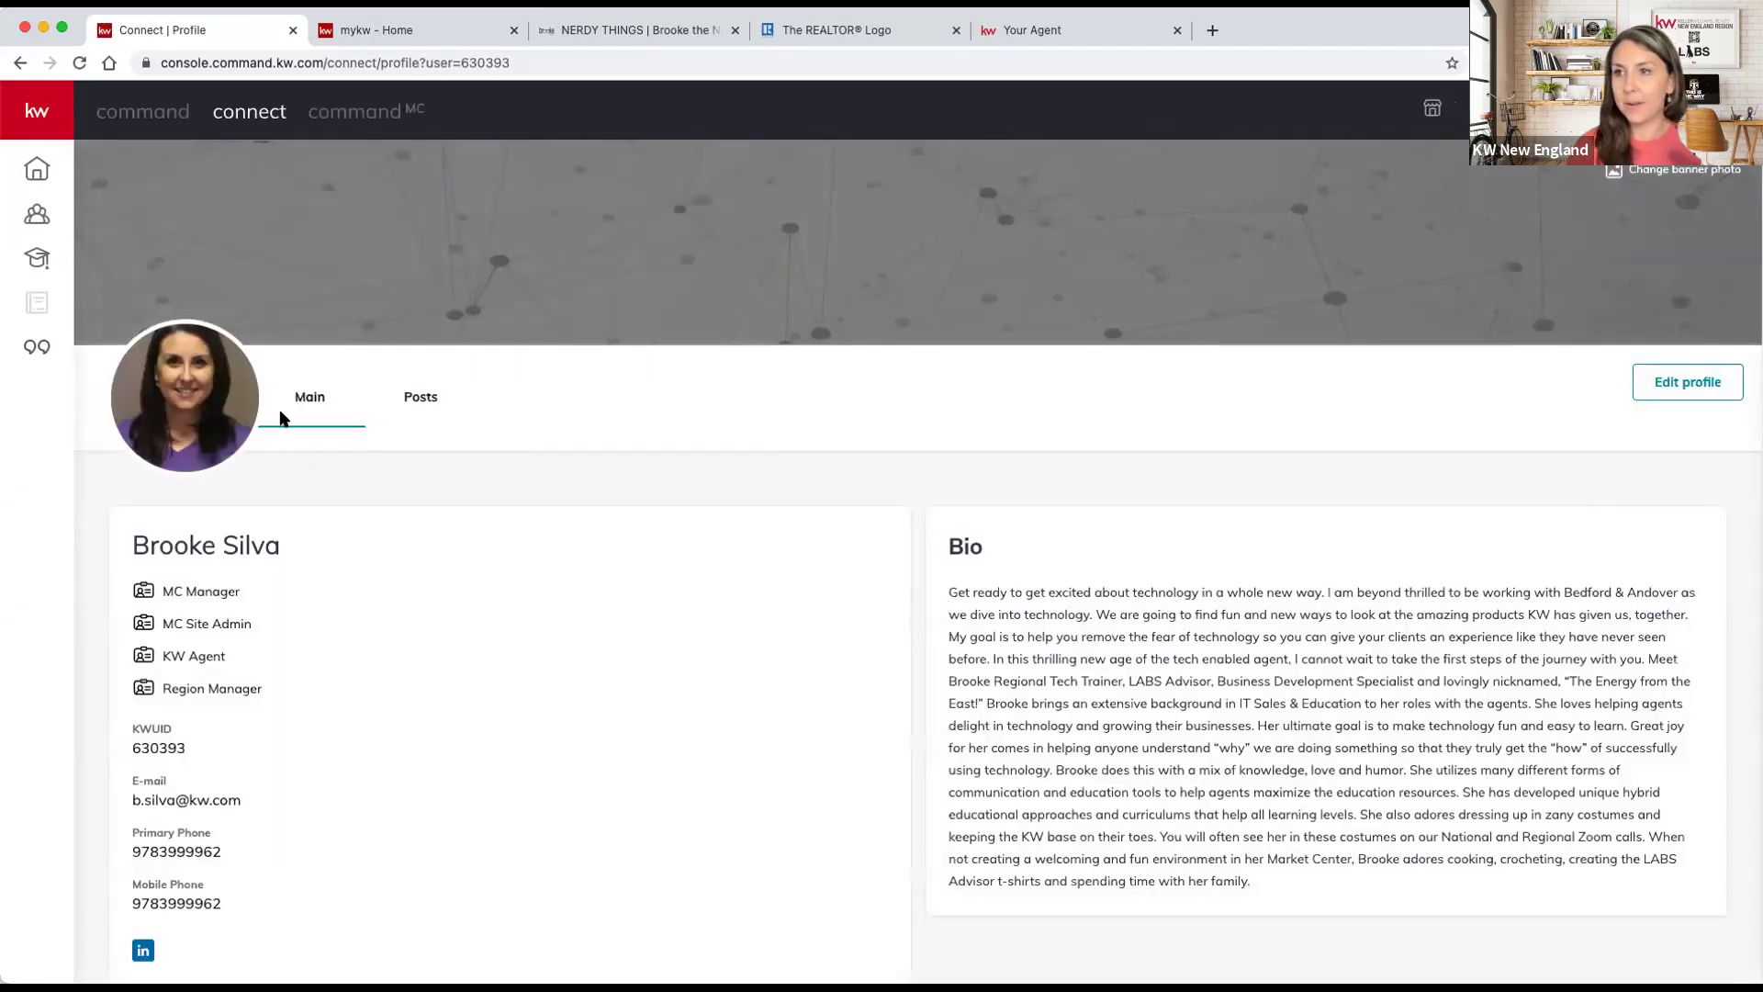
mouse_move(195, 419)
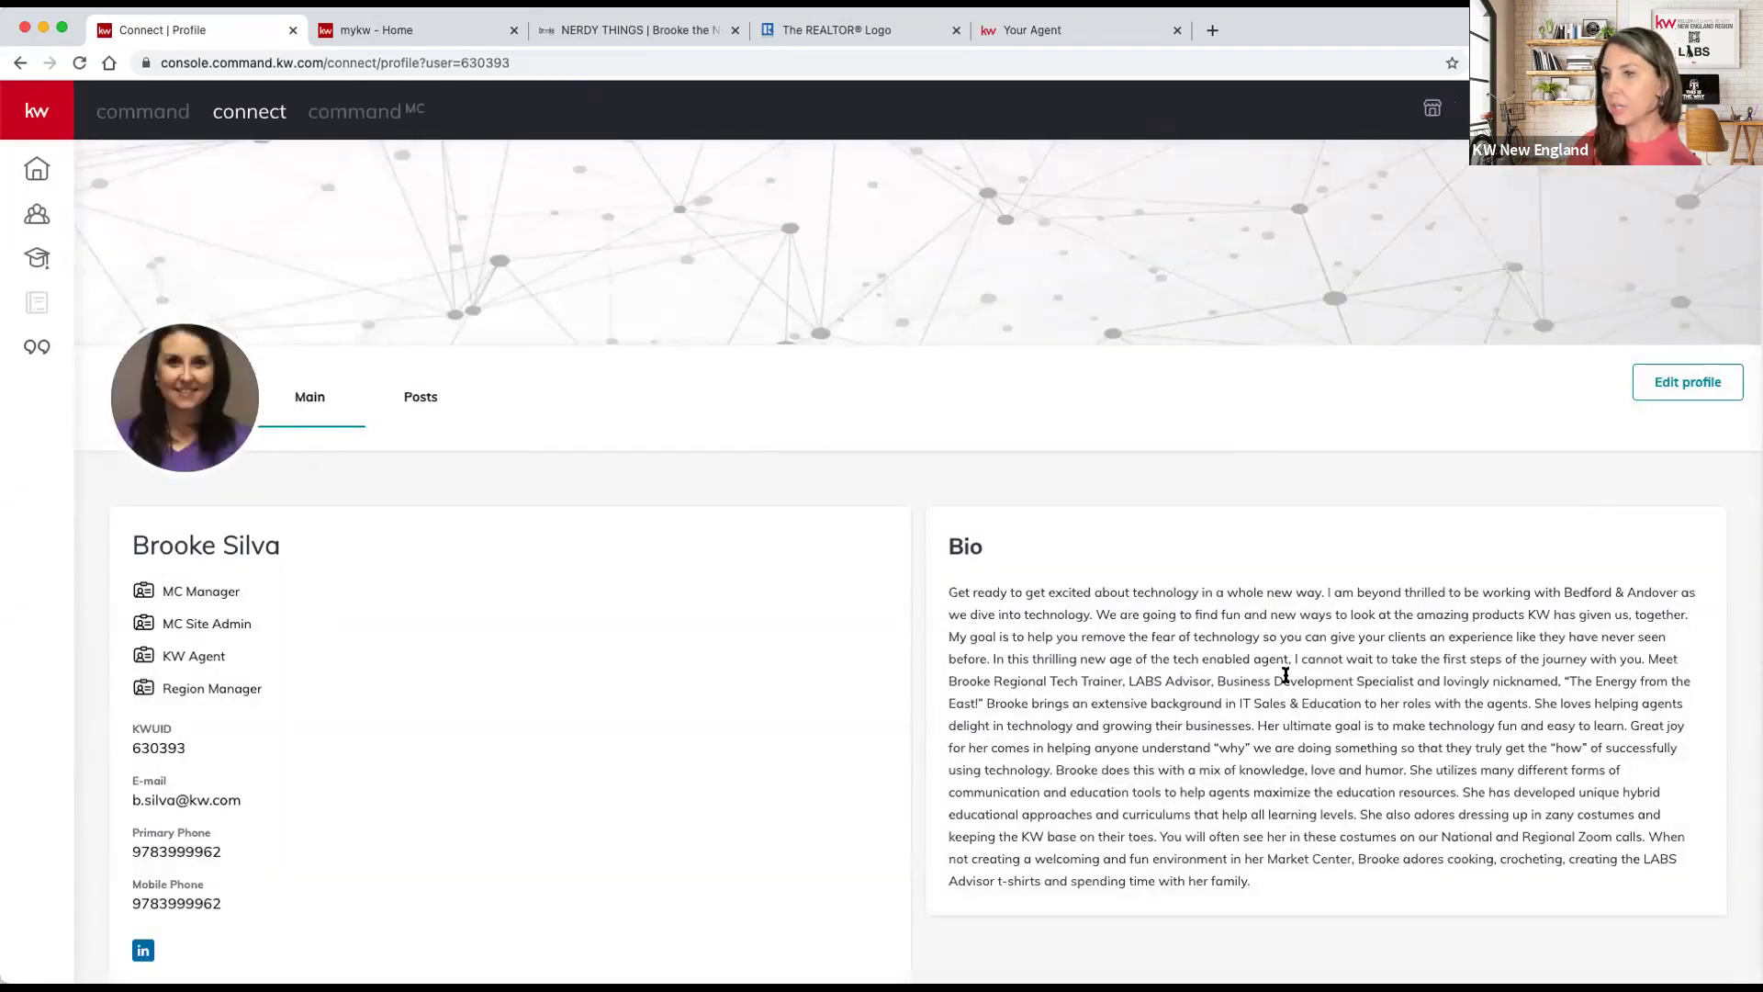
scroll(1278, 707, down, 2)
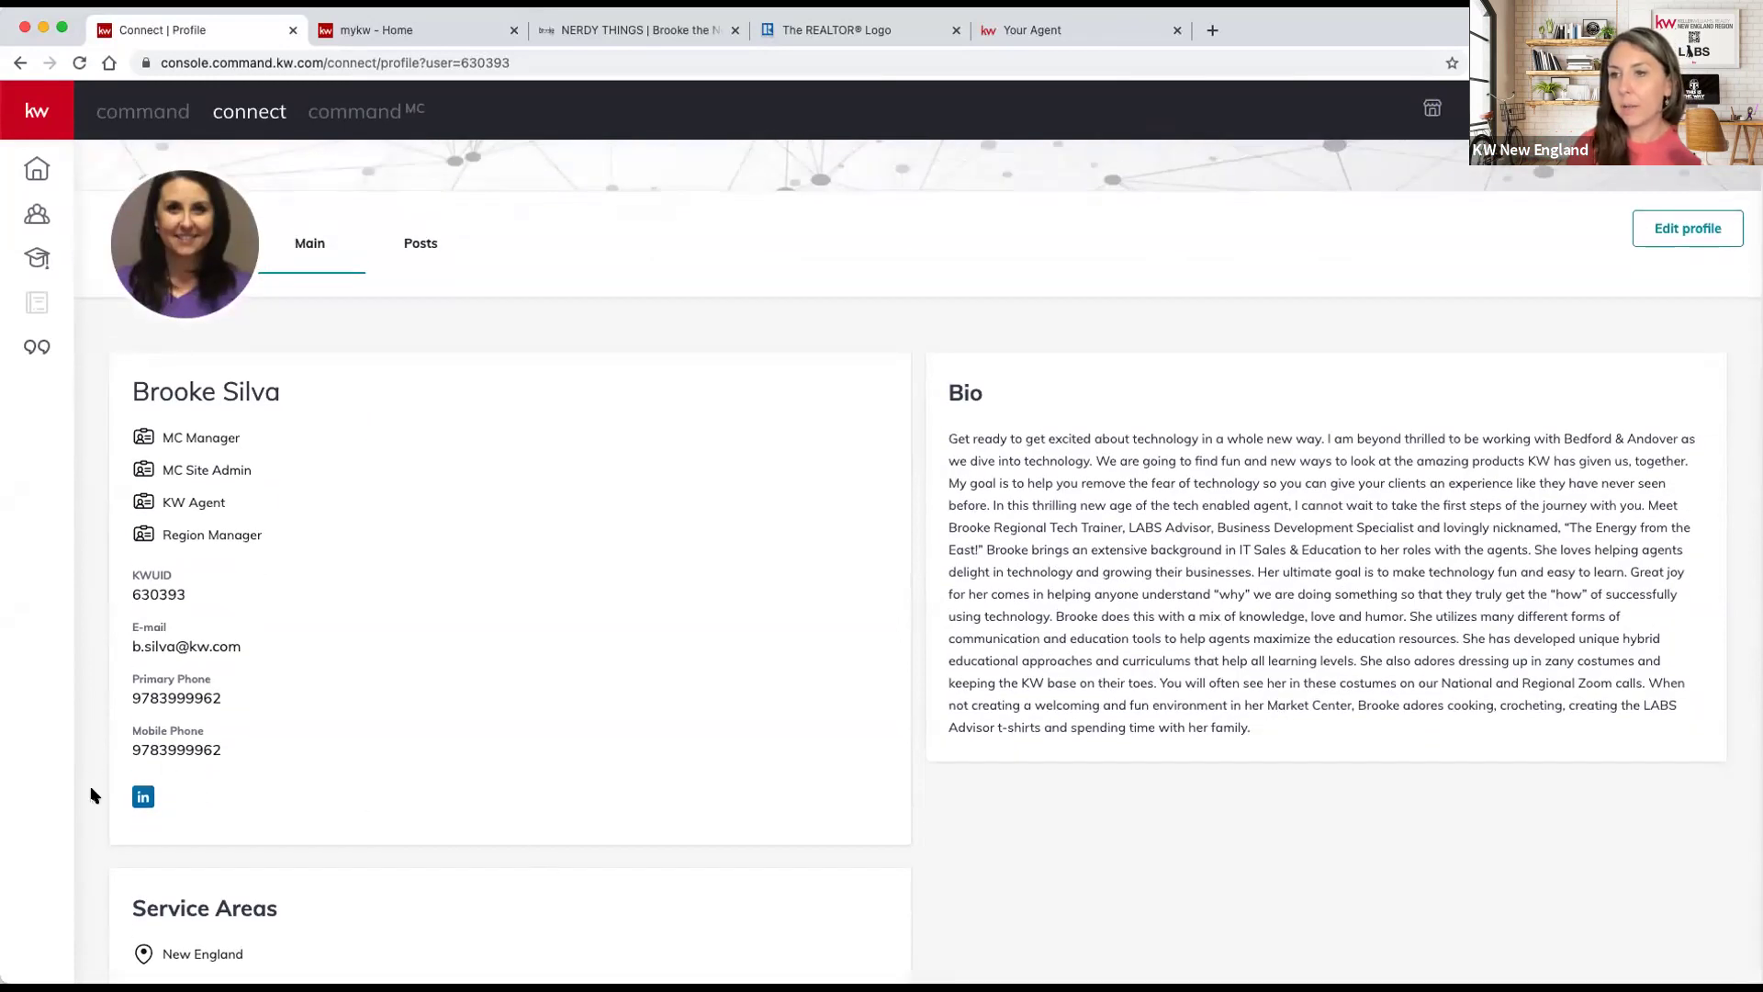
scroll(1010, 900, up, 2)
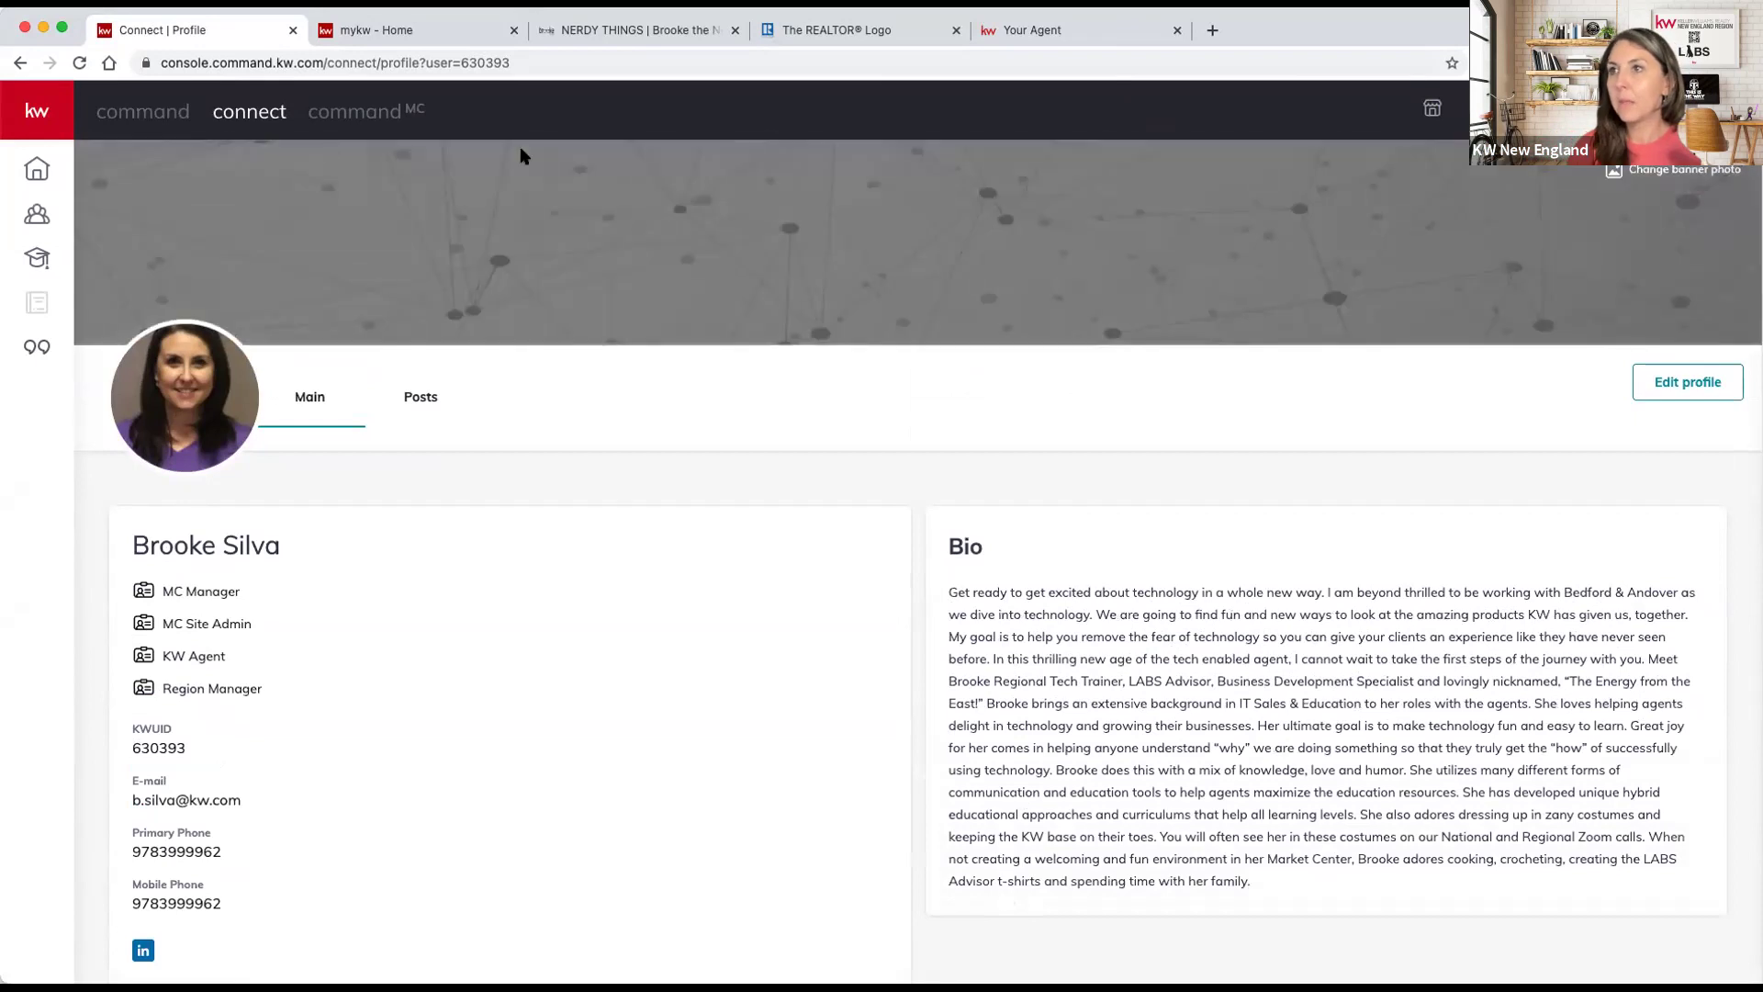
Return to the Command dashboard, and open the KW Connect Marketing page from the mykw home page
click(147, 113)
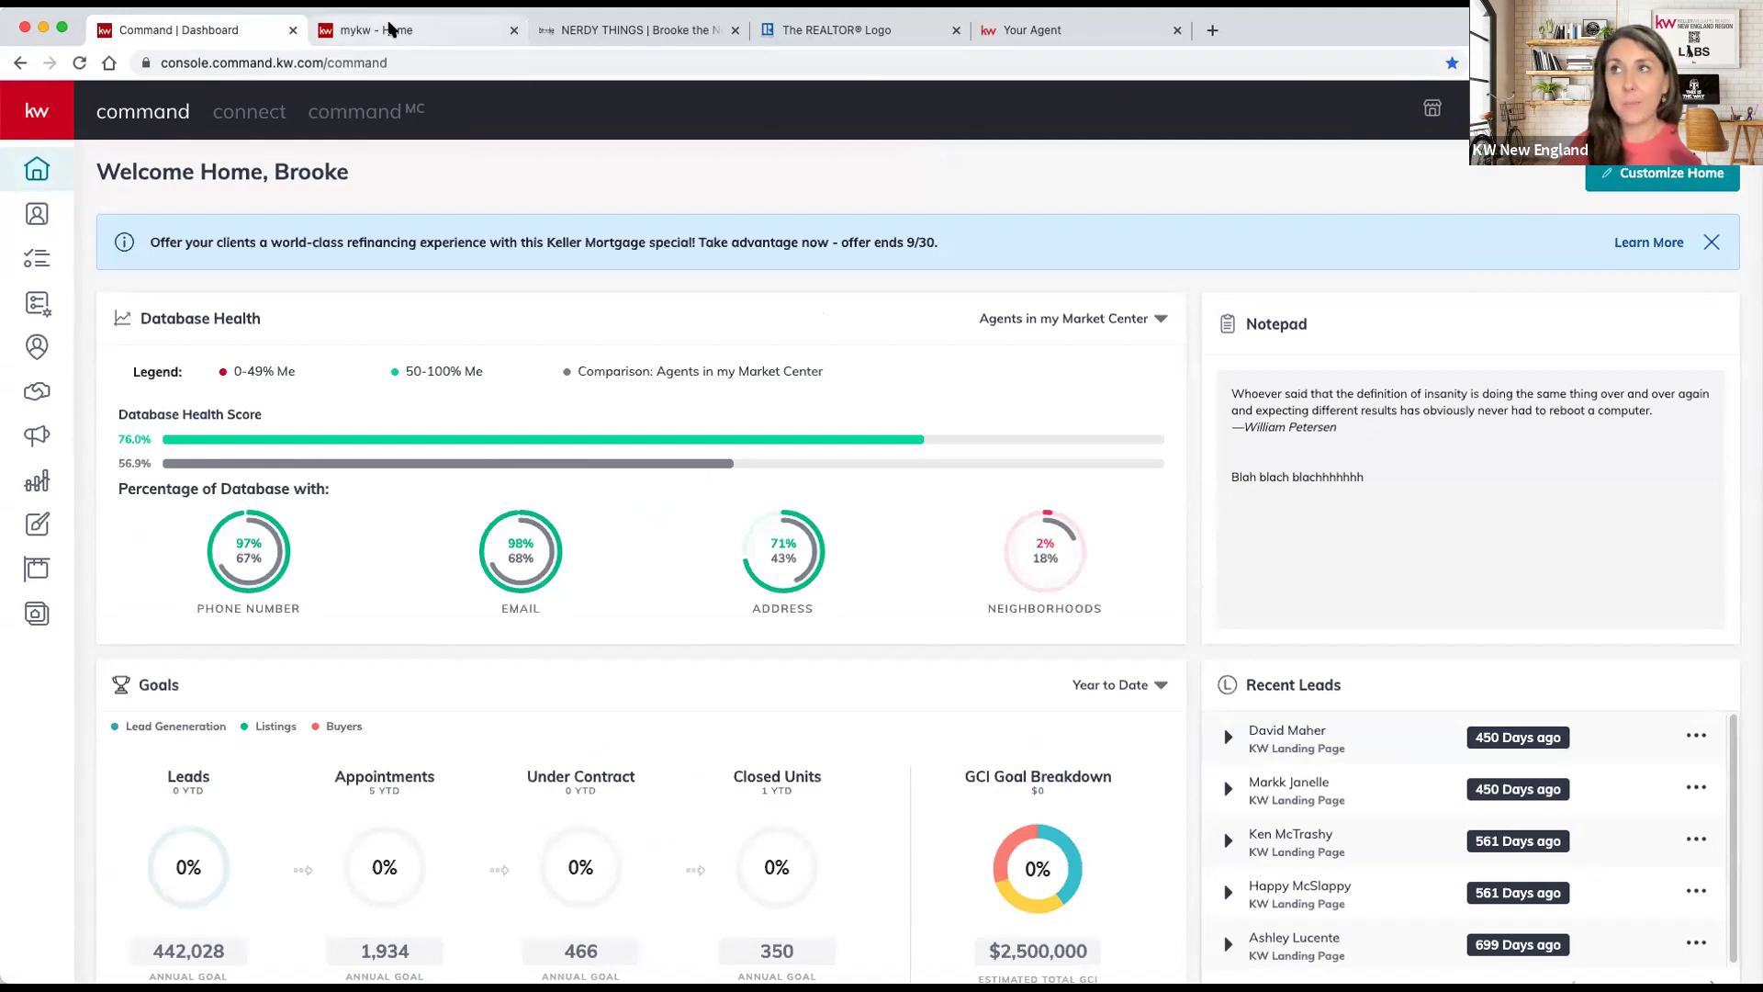
click(390, 29)
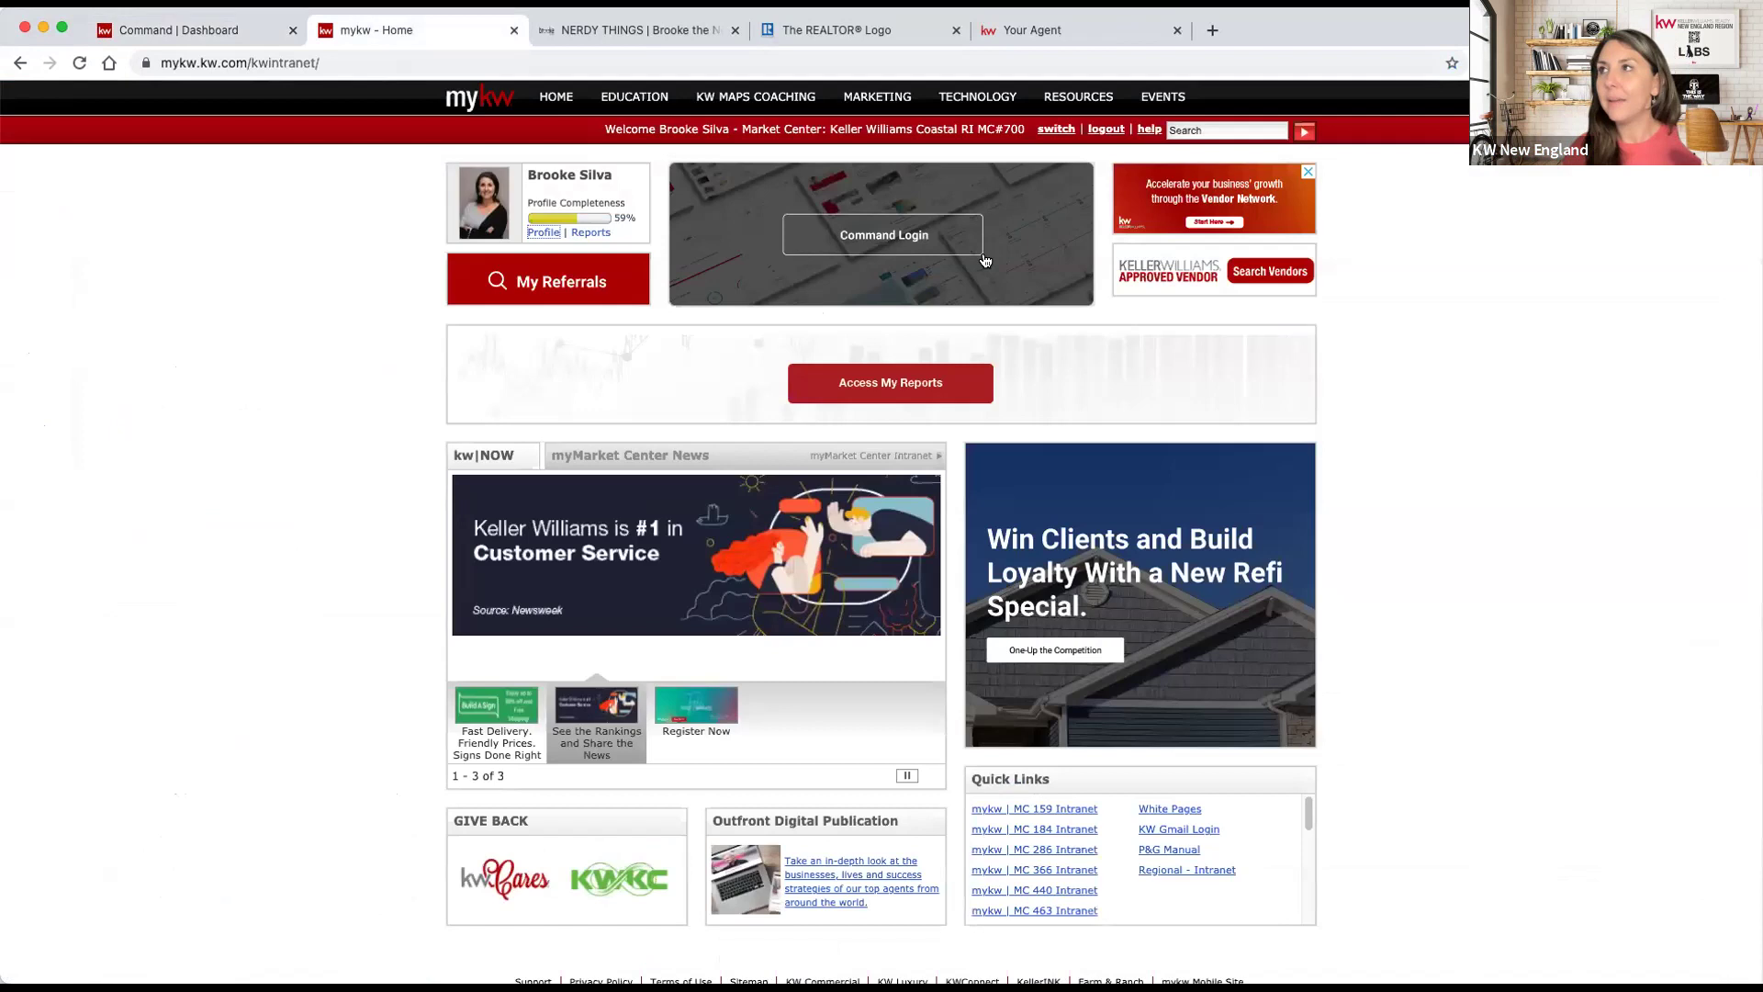
click(874, 95)
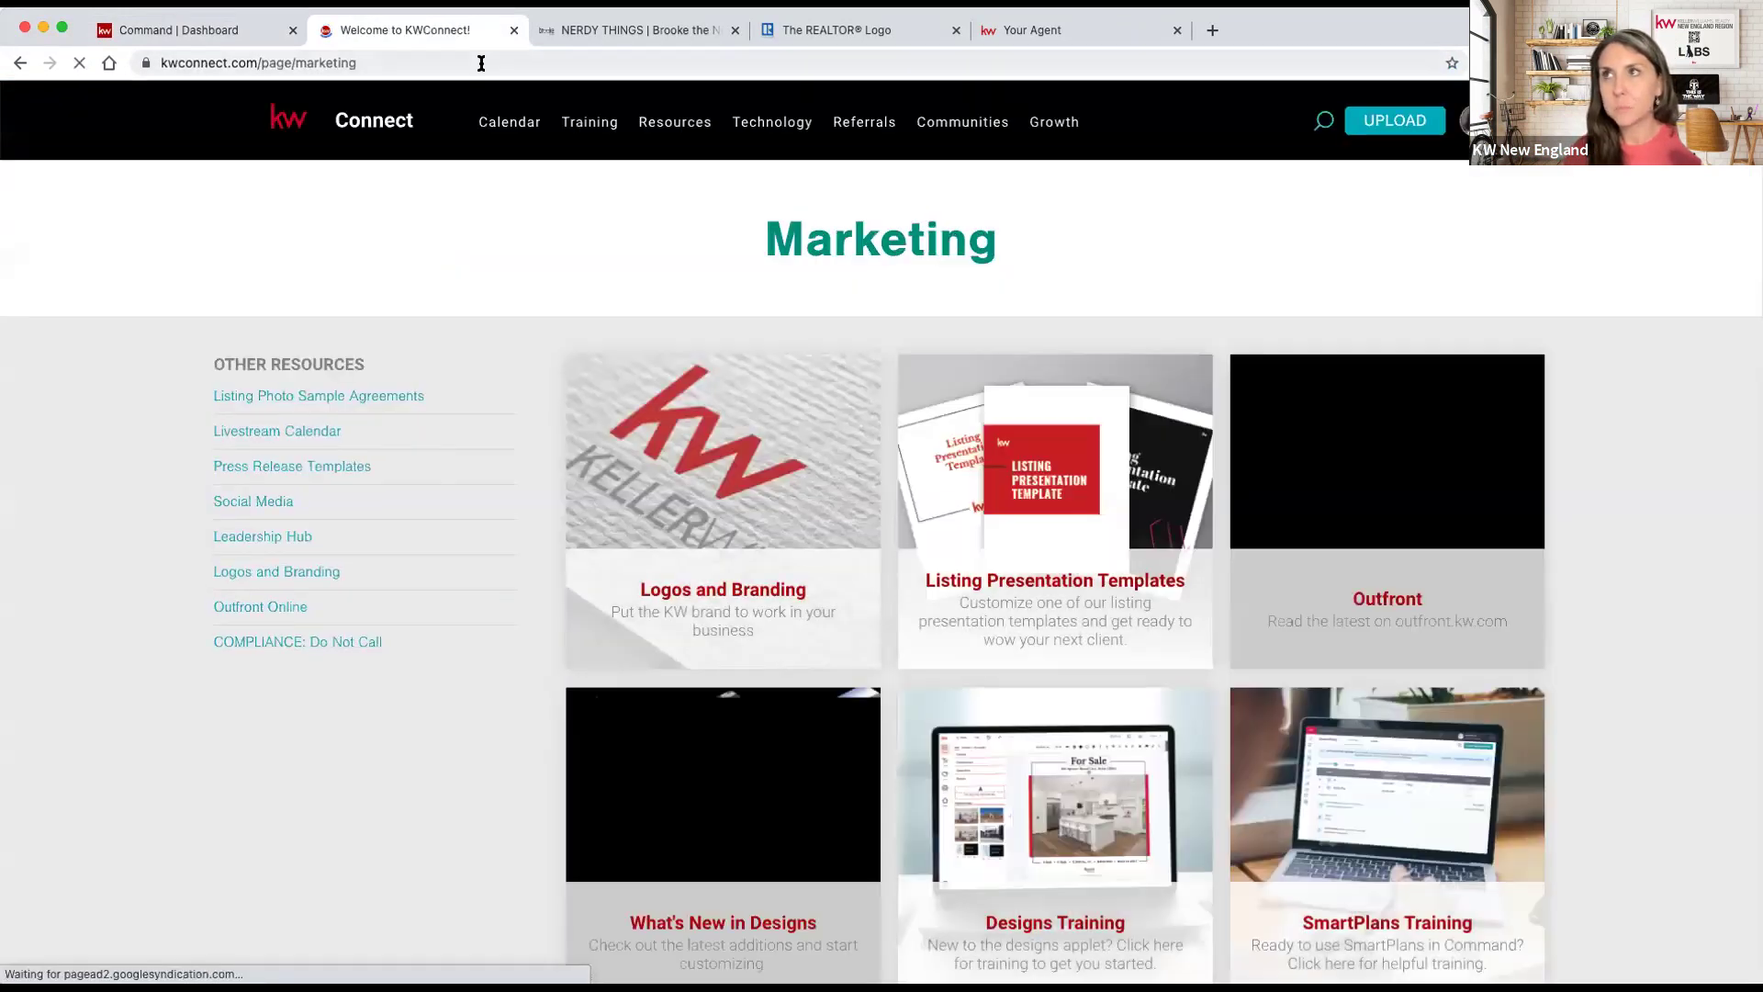
click(481, 62)
text(https://www.nar.realtor/logos-and-trademark-rules/the-realtor-logo)
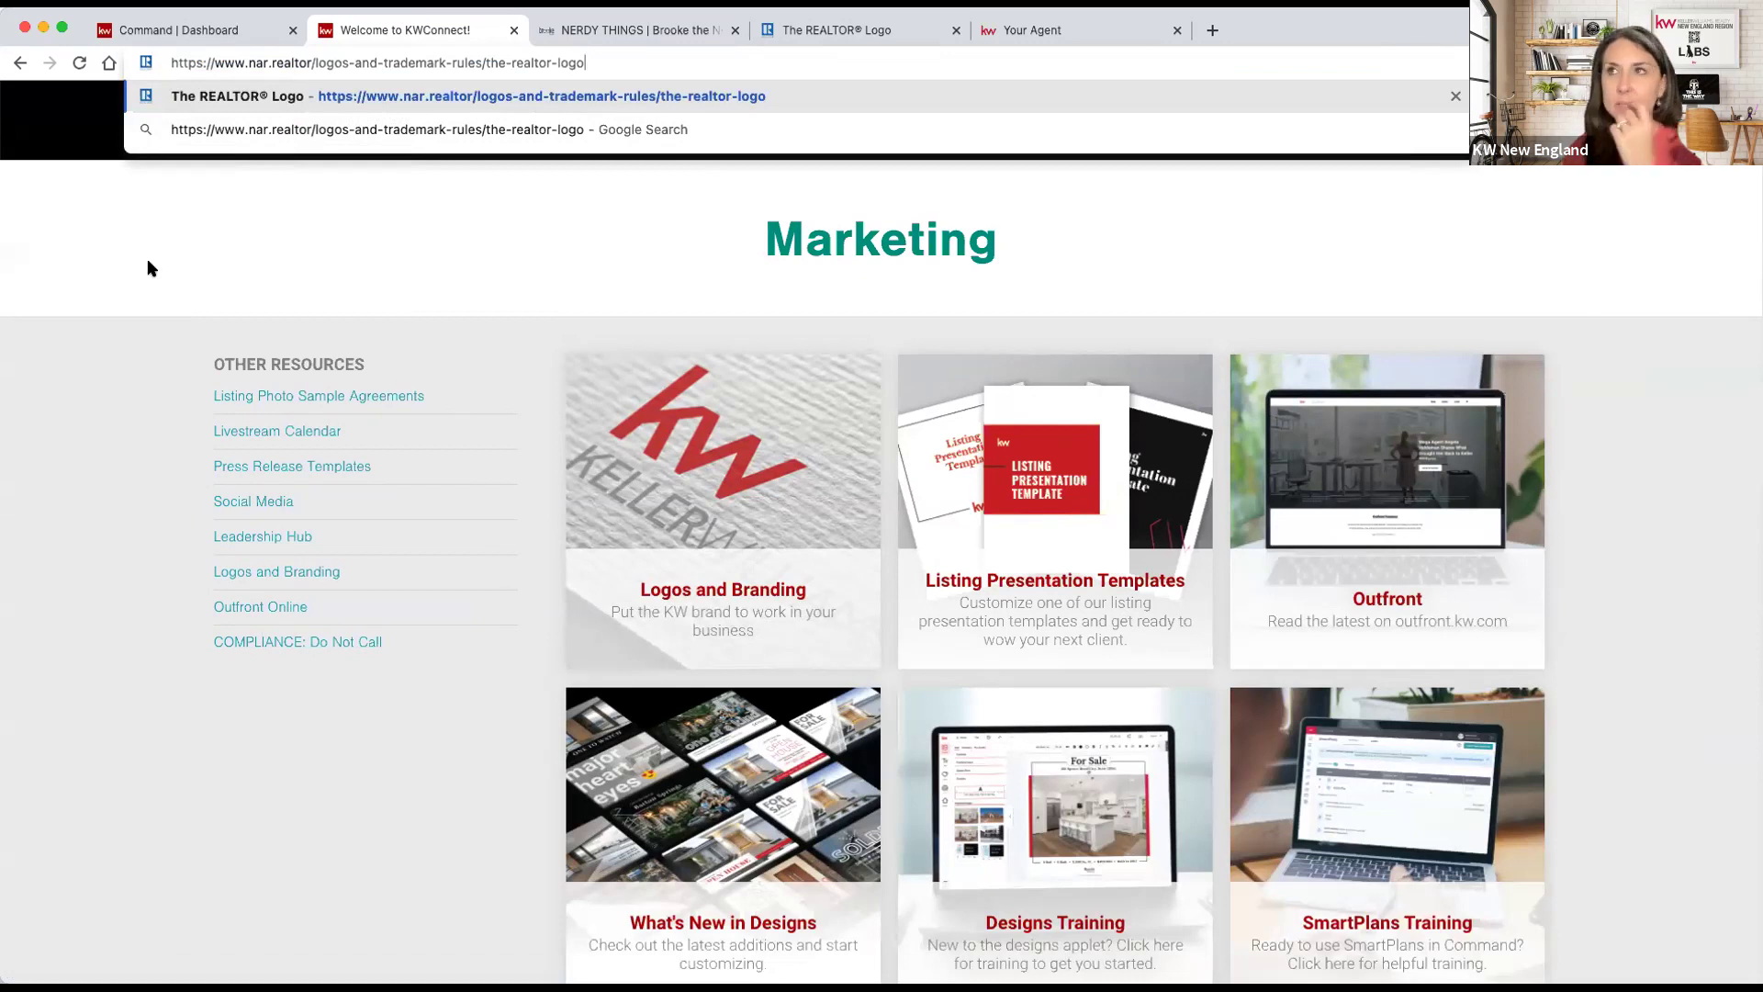
click(319, 305)
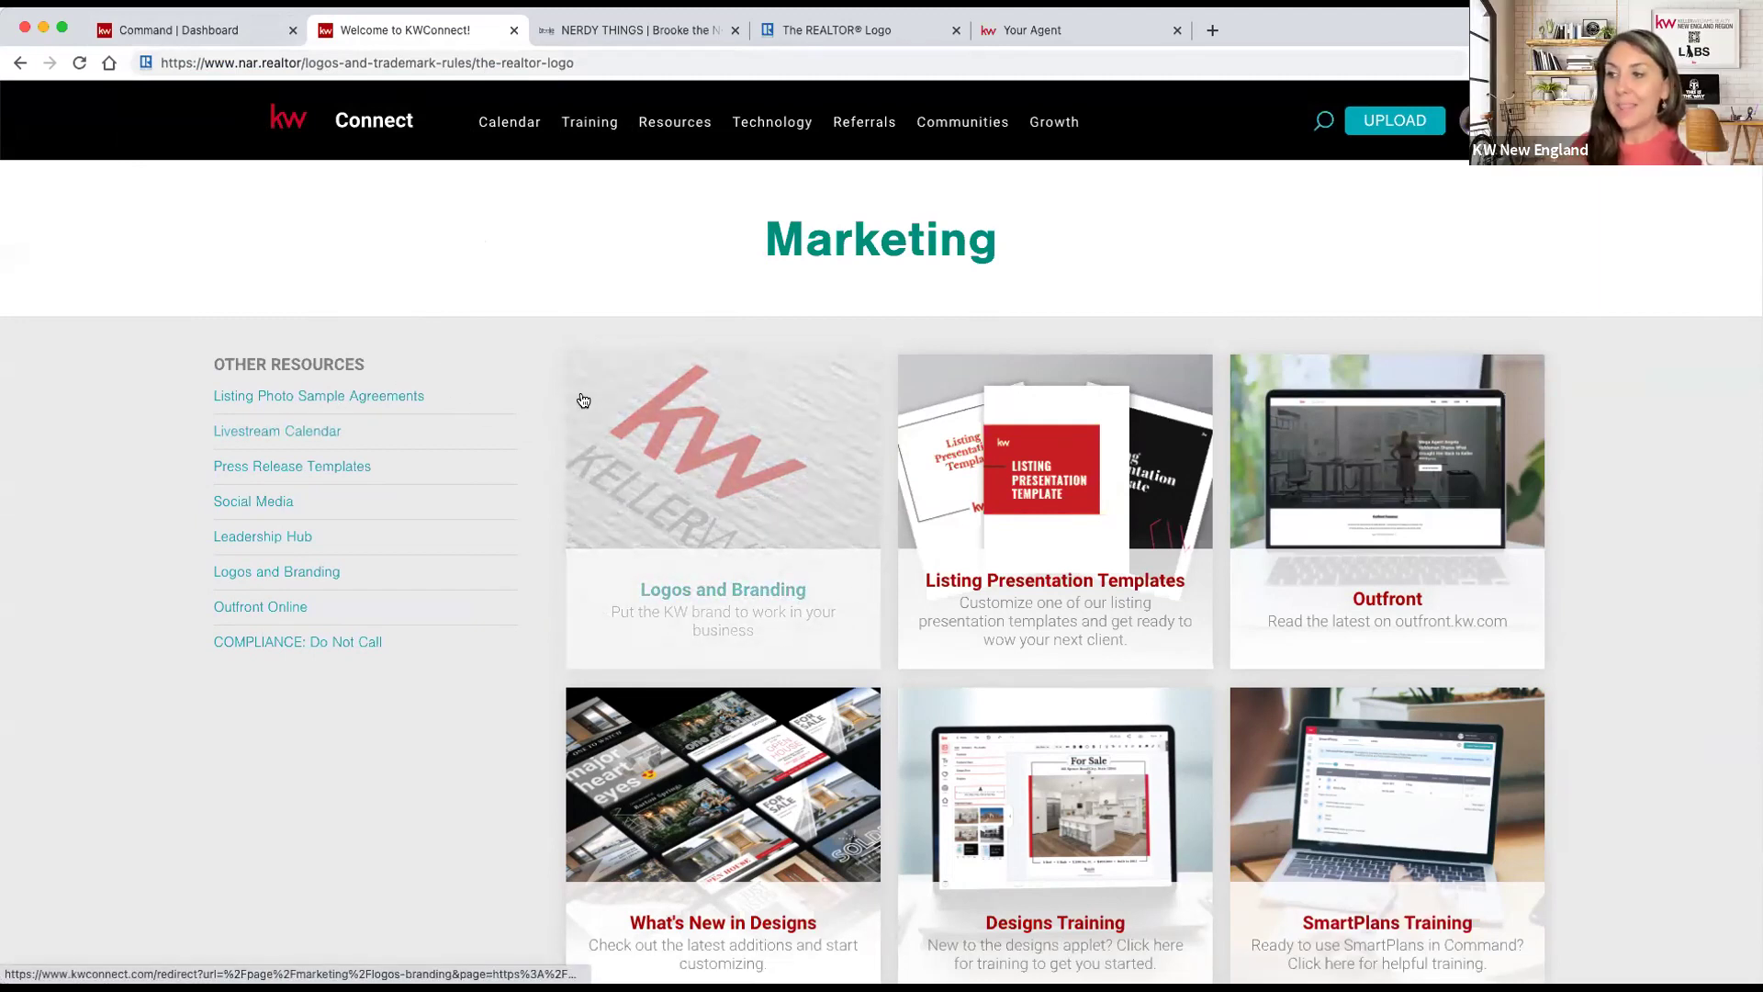
Open the Logos and Branding page and look over the style guide, logo resources and Market Center Logos instructions
click(730, 612)
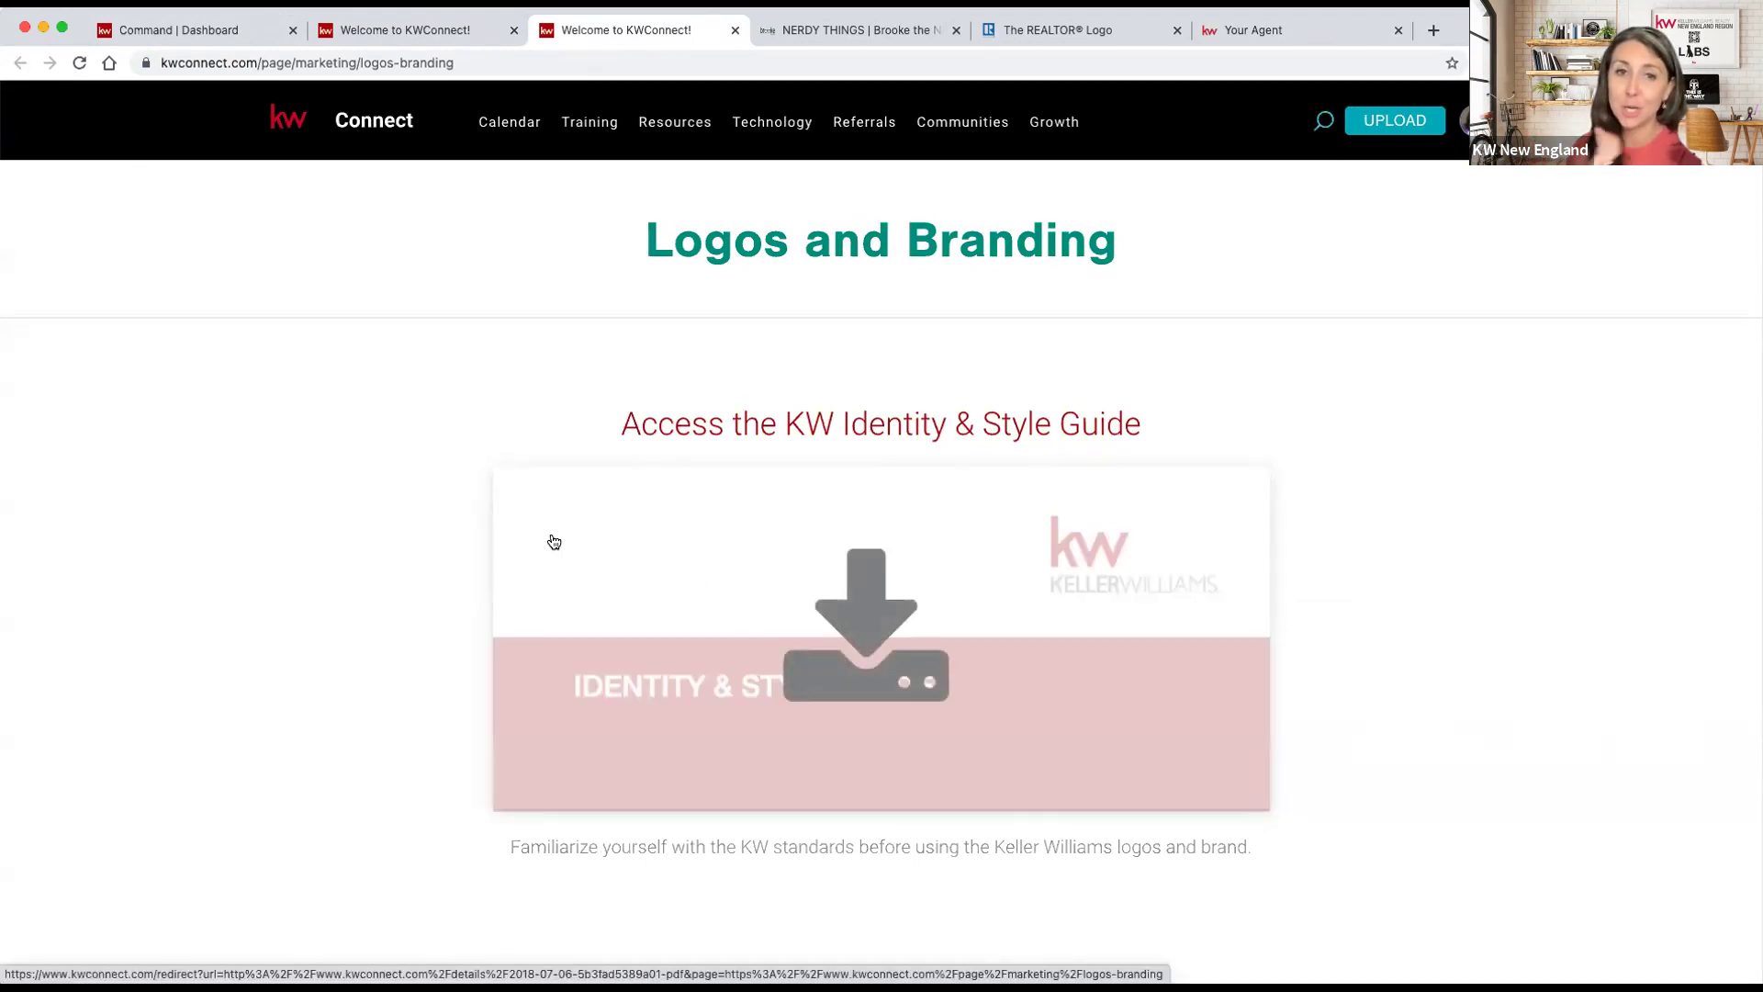
scroll(529, 562, down, 3)
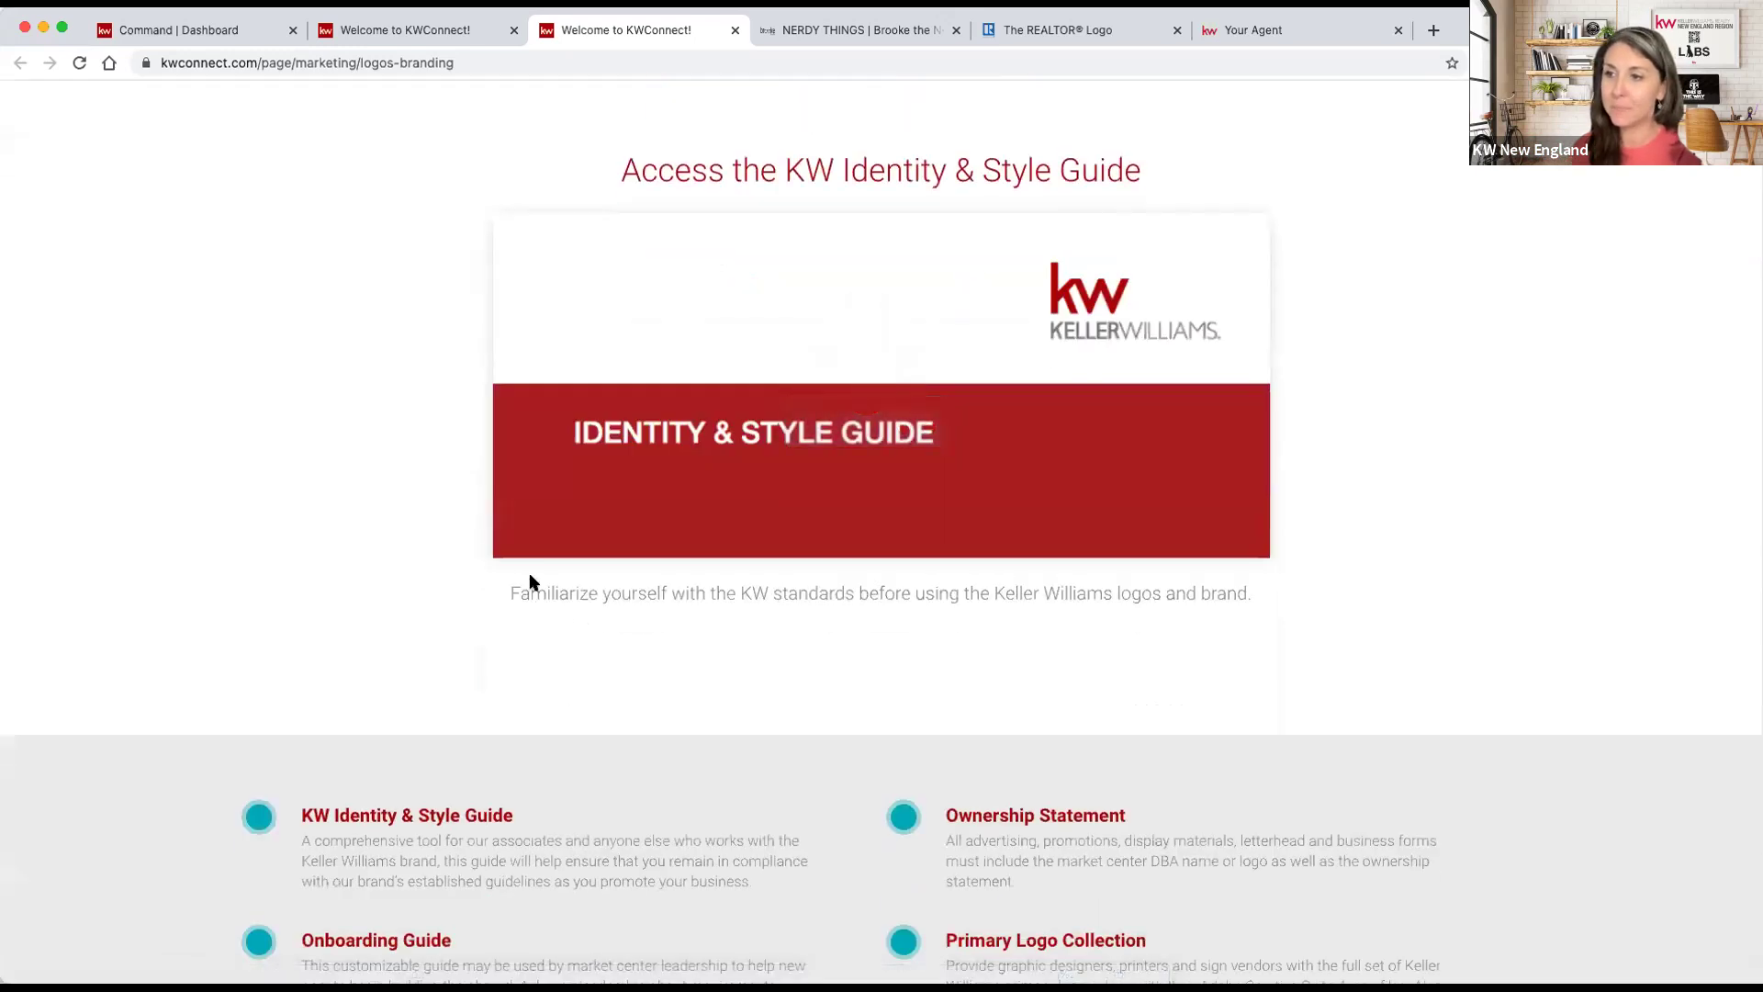
scroll(463, 551, down, 4)
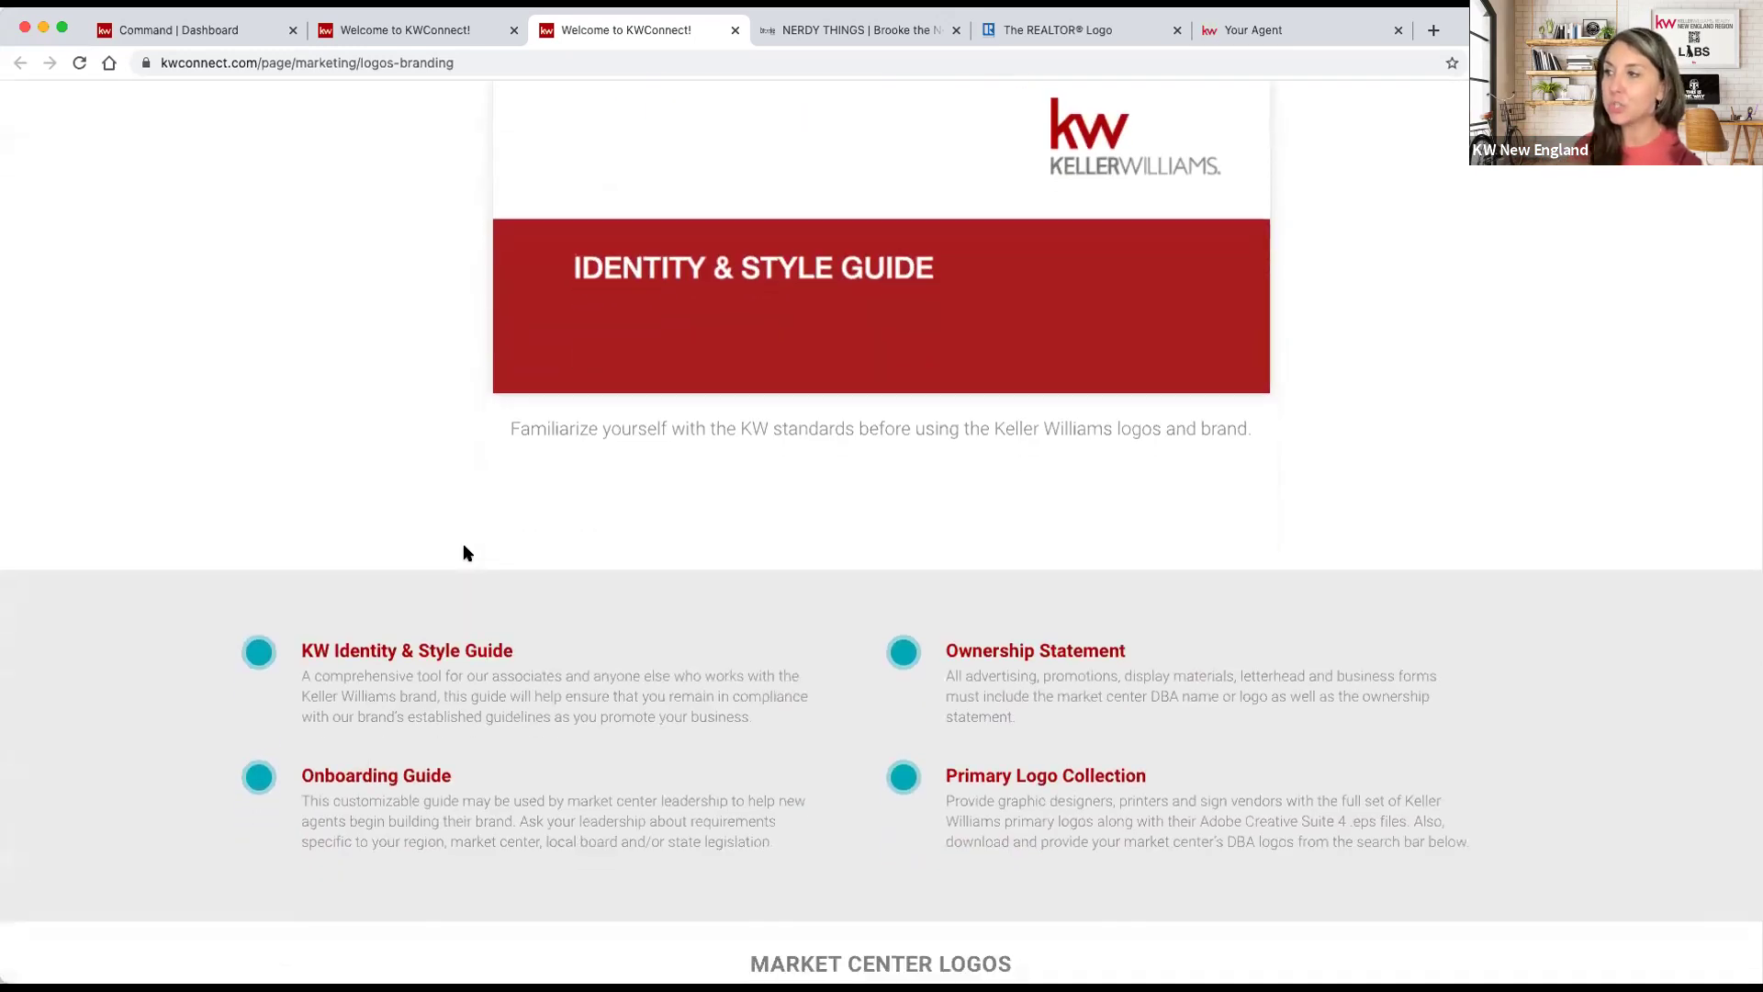
scroll(463, 551, down, 5)
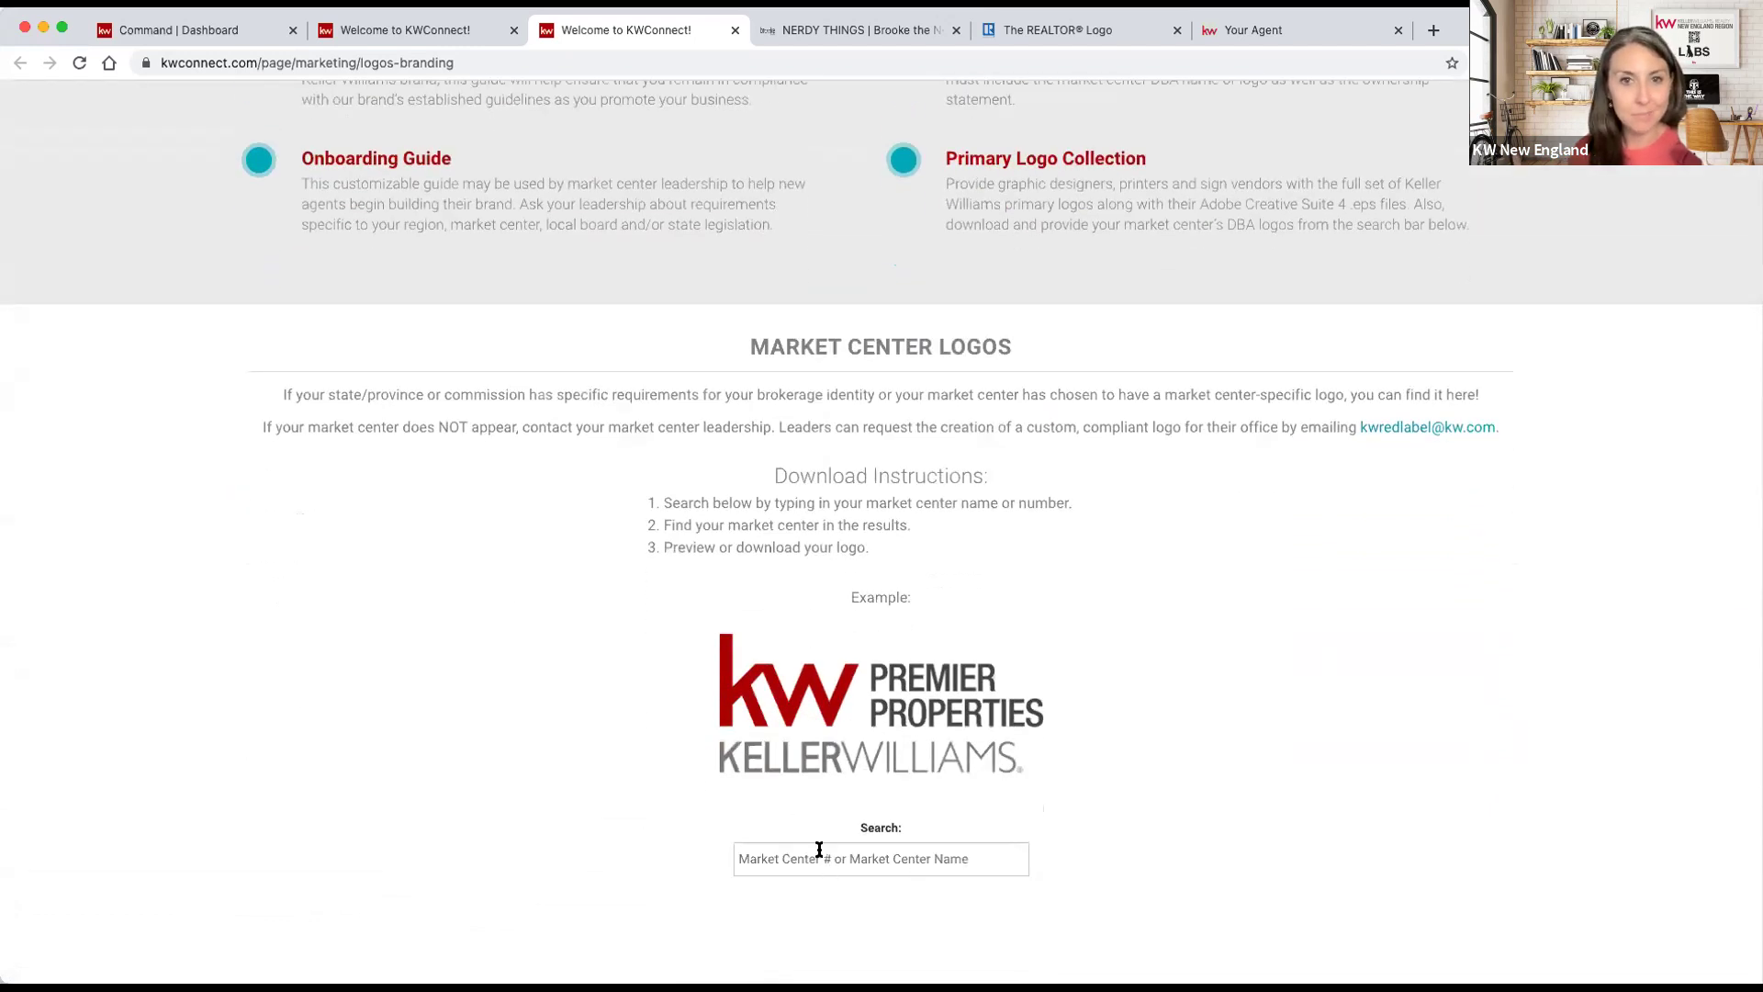
scroll(780, 812, up, 2)
scroll(753, 804, up, 3)
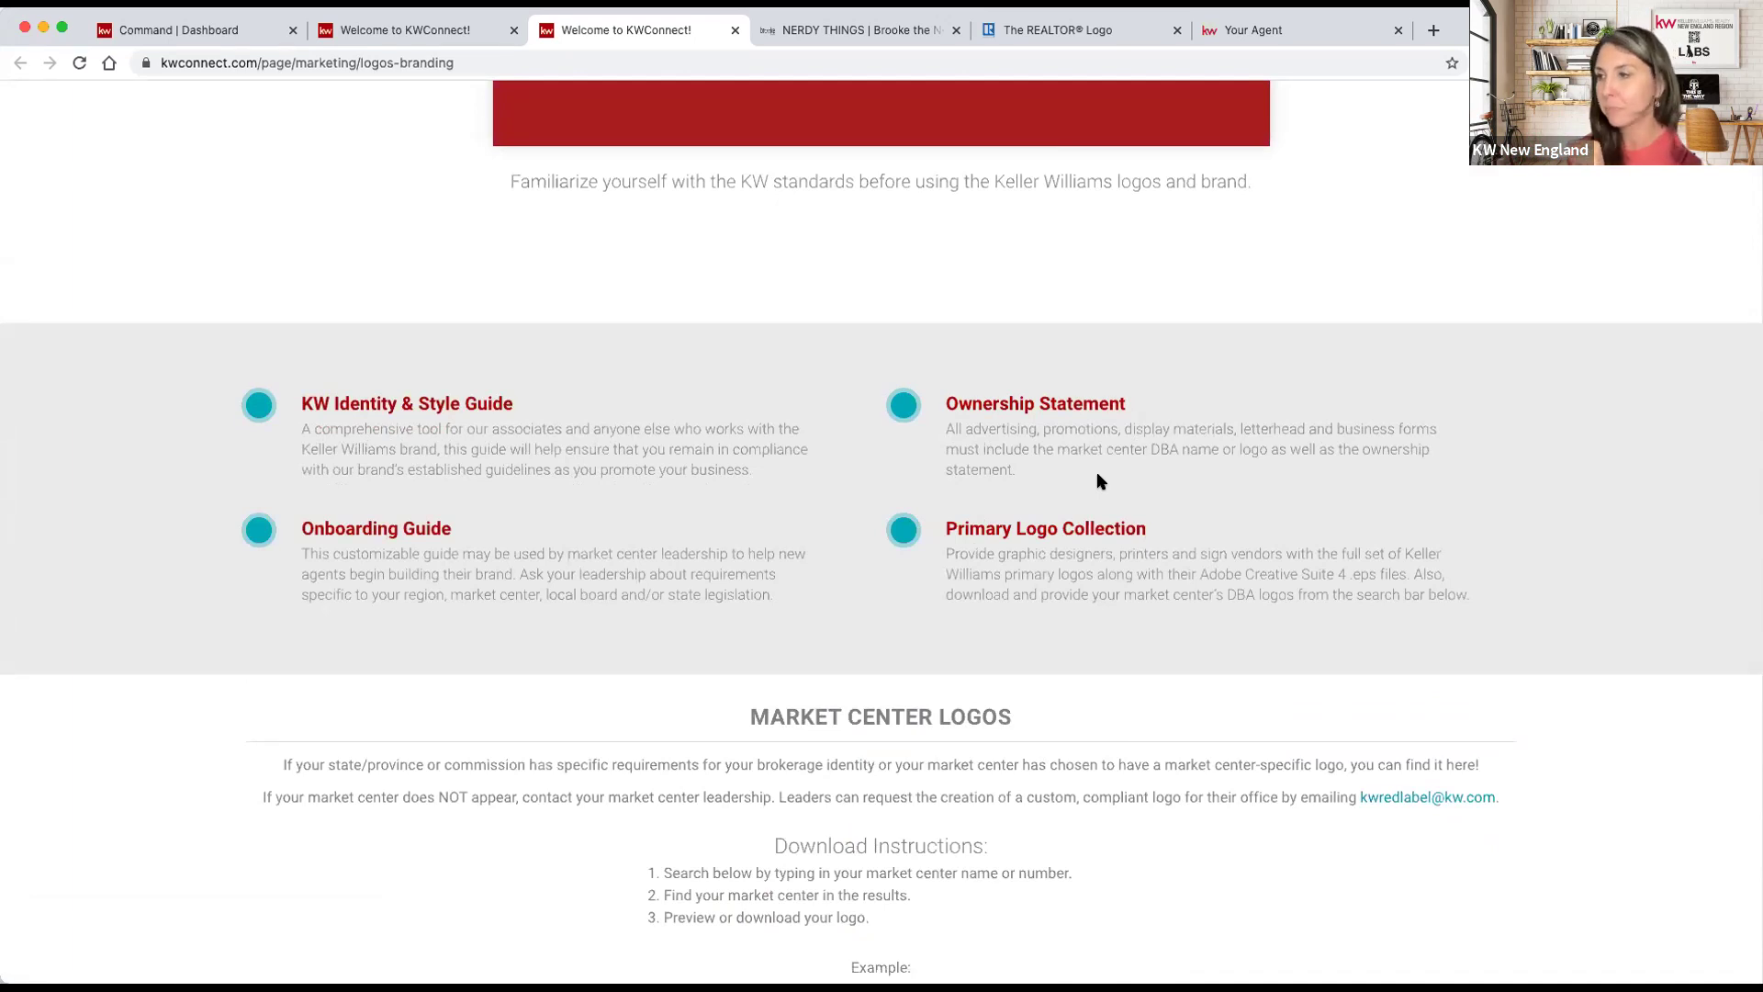
Search the Market Center Logos for market center number 700
scroll(1010, 533, down, 5)
click(824, 710)
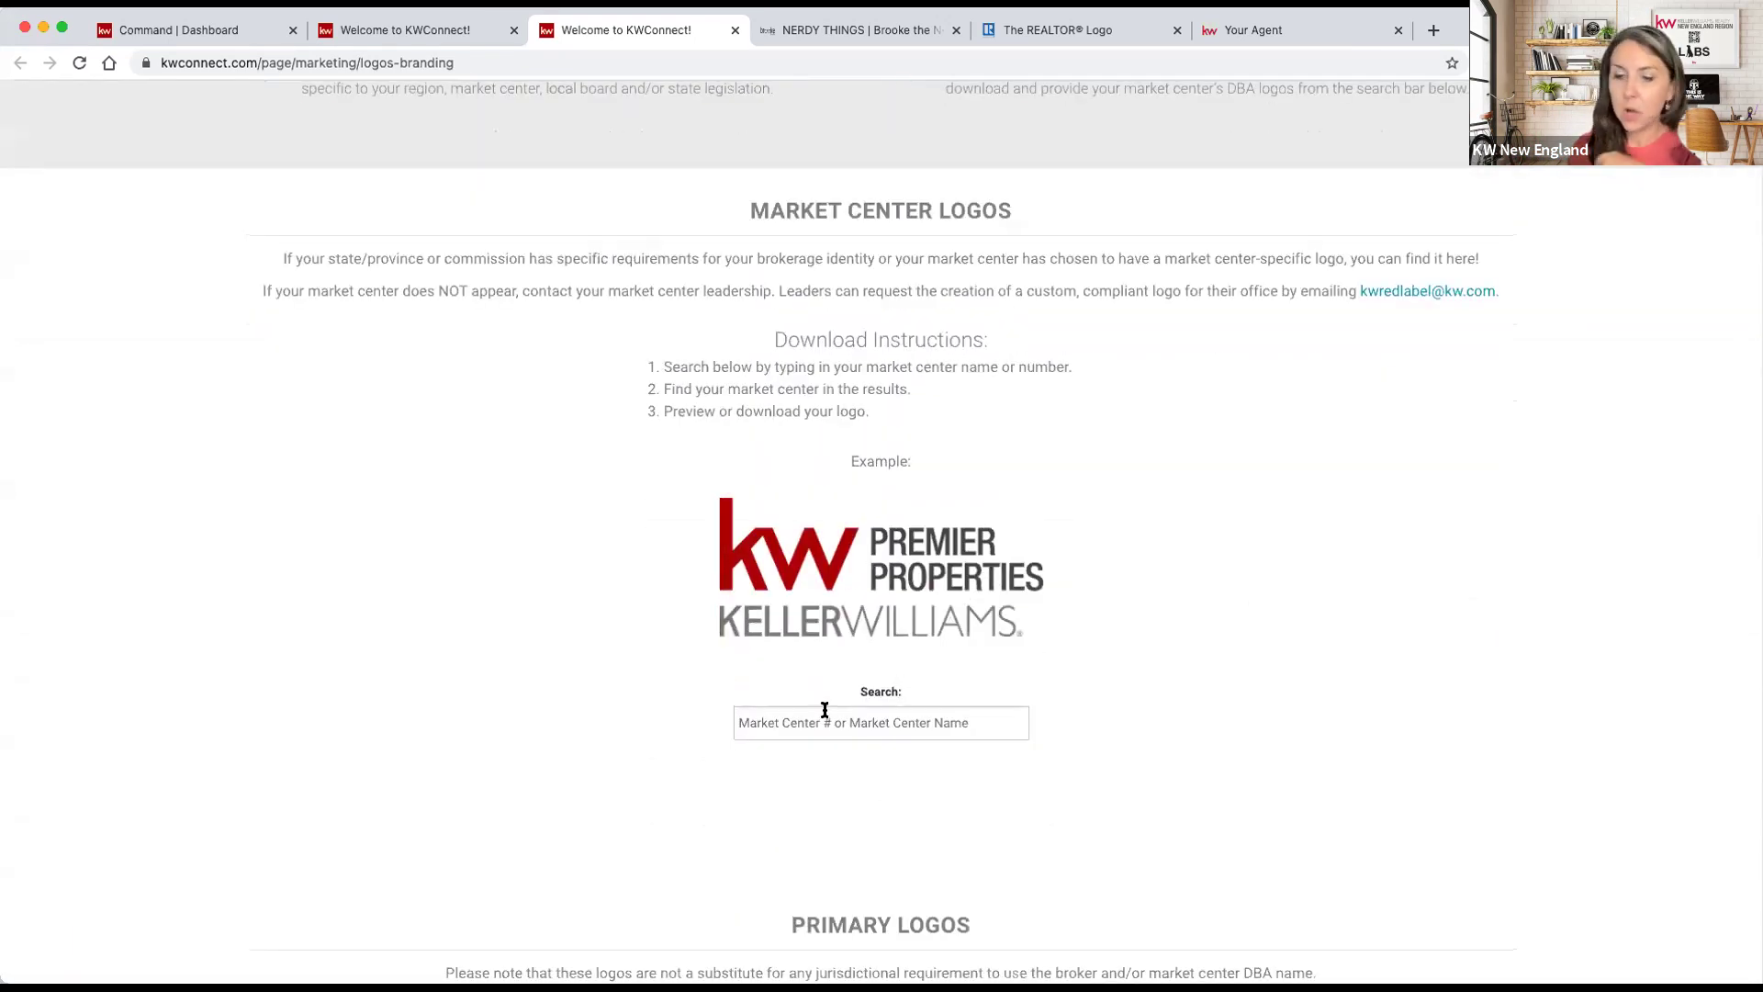
text(1)
key(BackSpace)
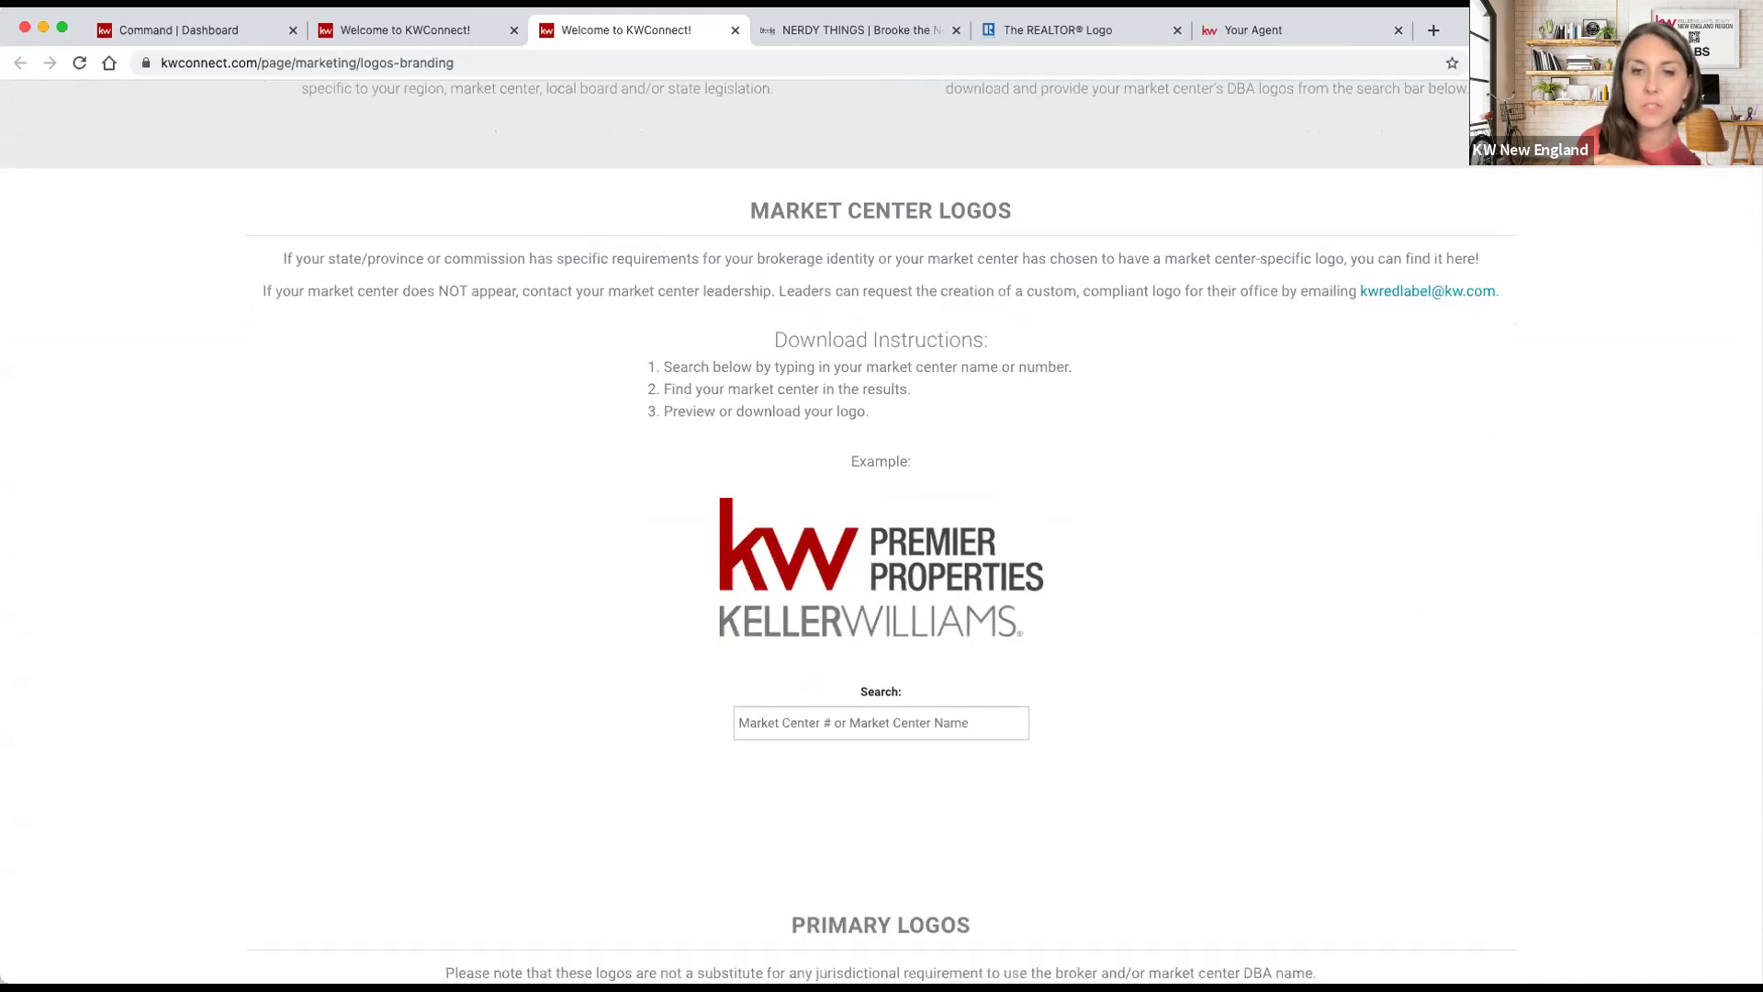
text(700)
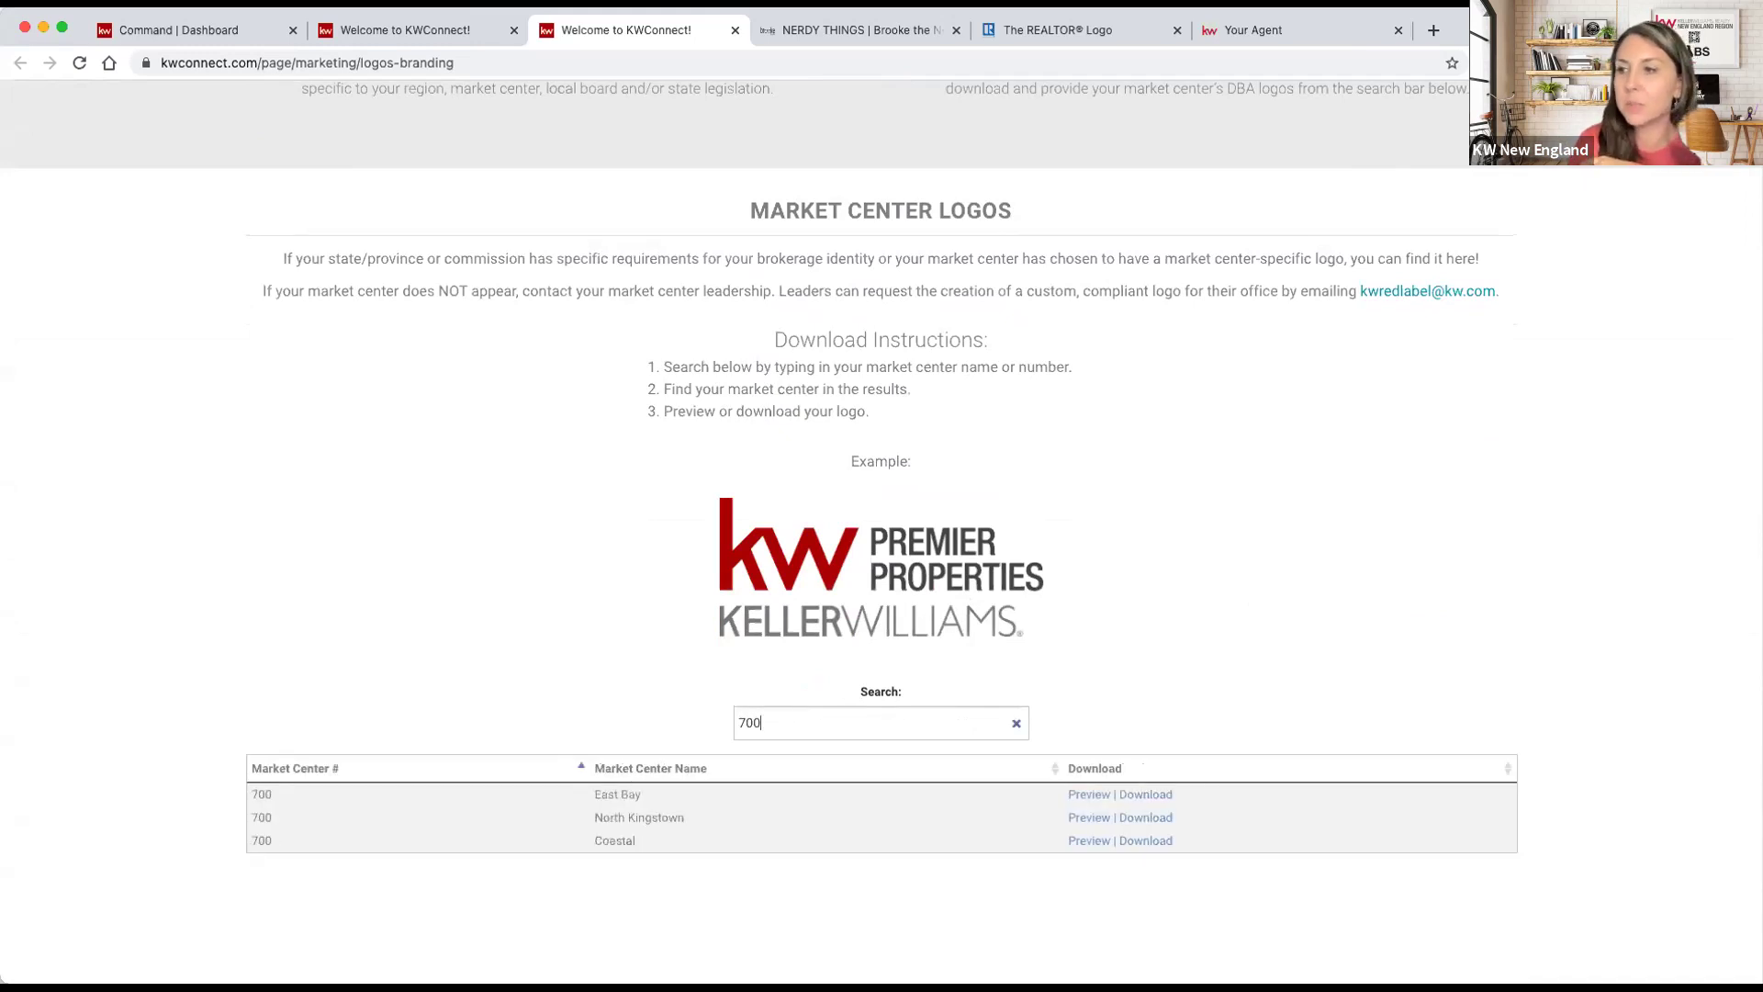
scroll(781, 717, down, 3)
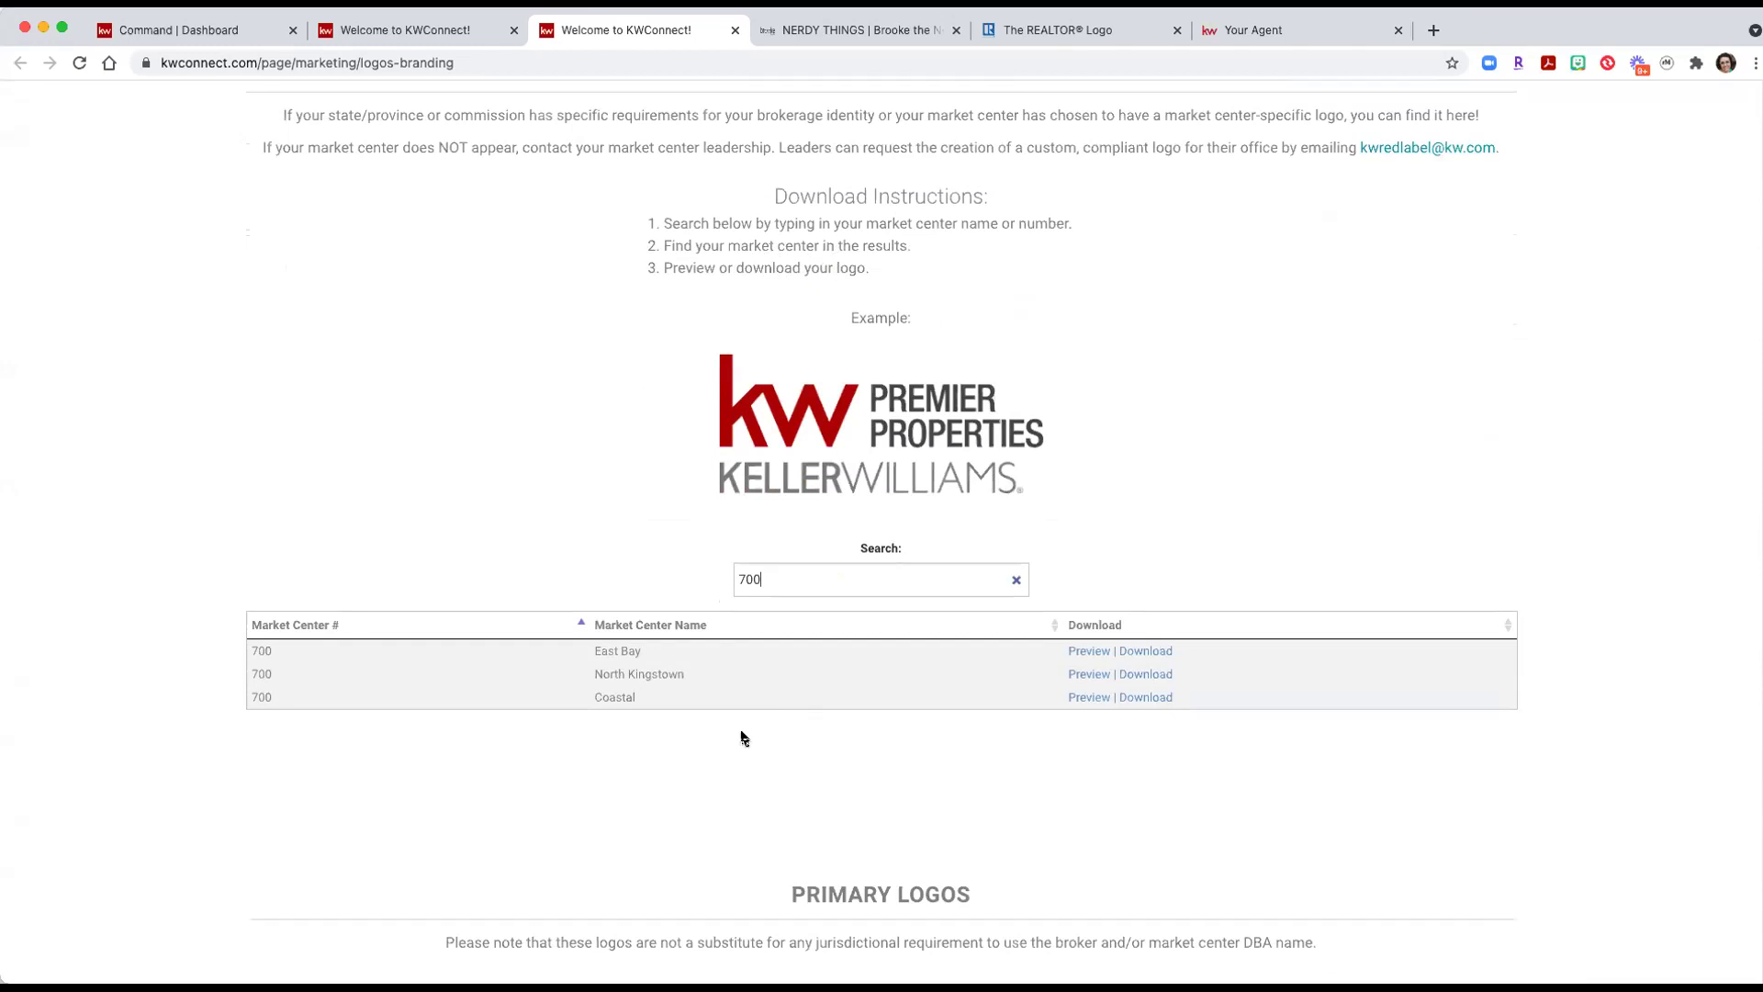
Change the Market Center Logos search to market center number 463
key(BackSpace)
key(BackSpace)
key(BackSpace)
text(463)
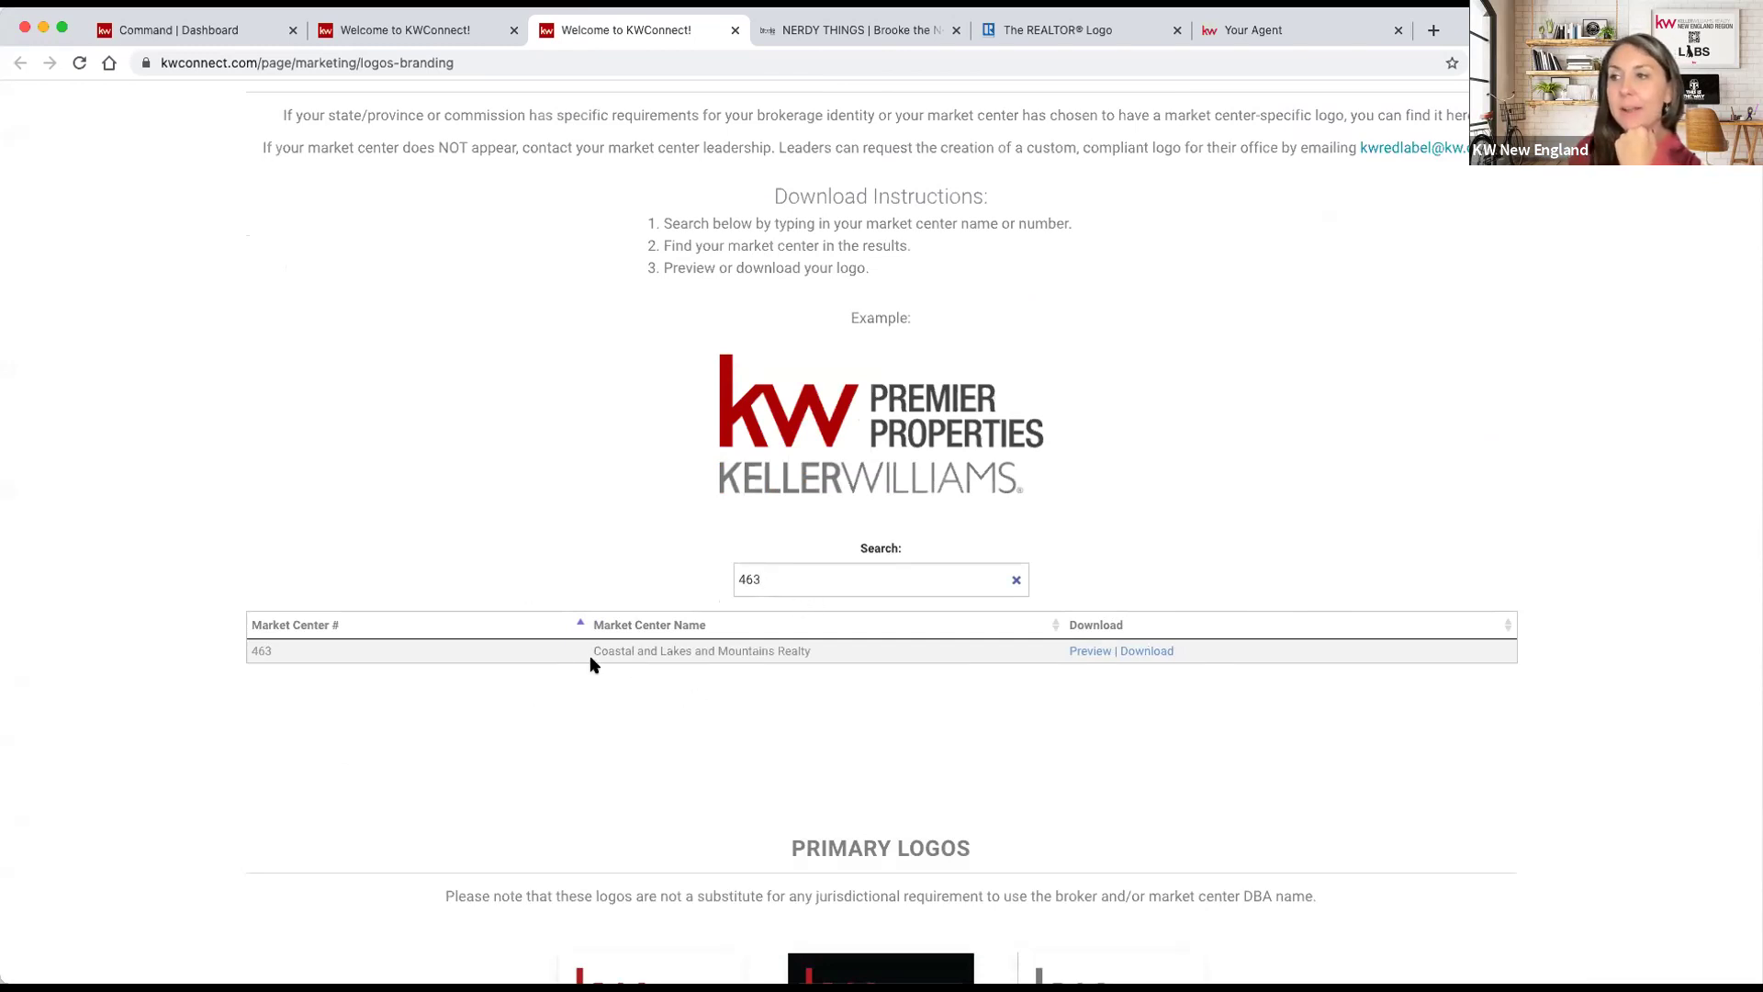
Download the Coastal and Lakes and Mountains Realty logo package and open the downloaded zip file
drag(603, 656, 791, 657)
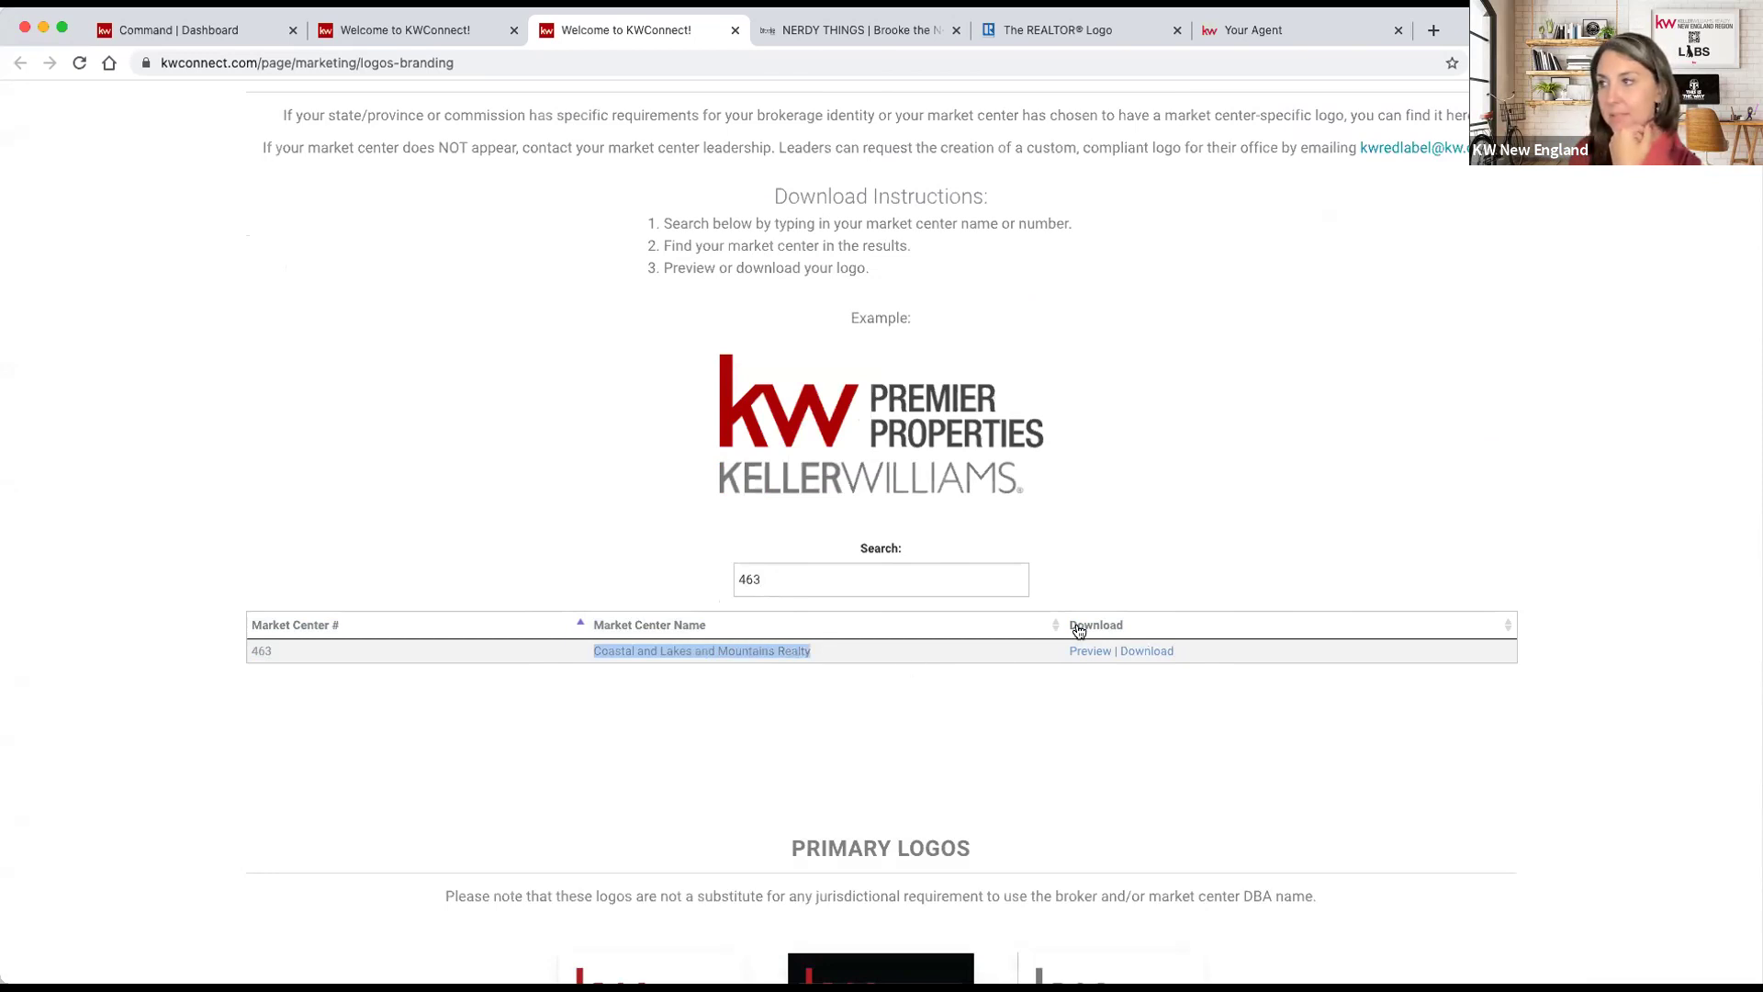
click(1155, 656)
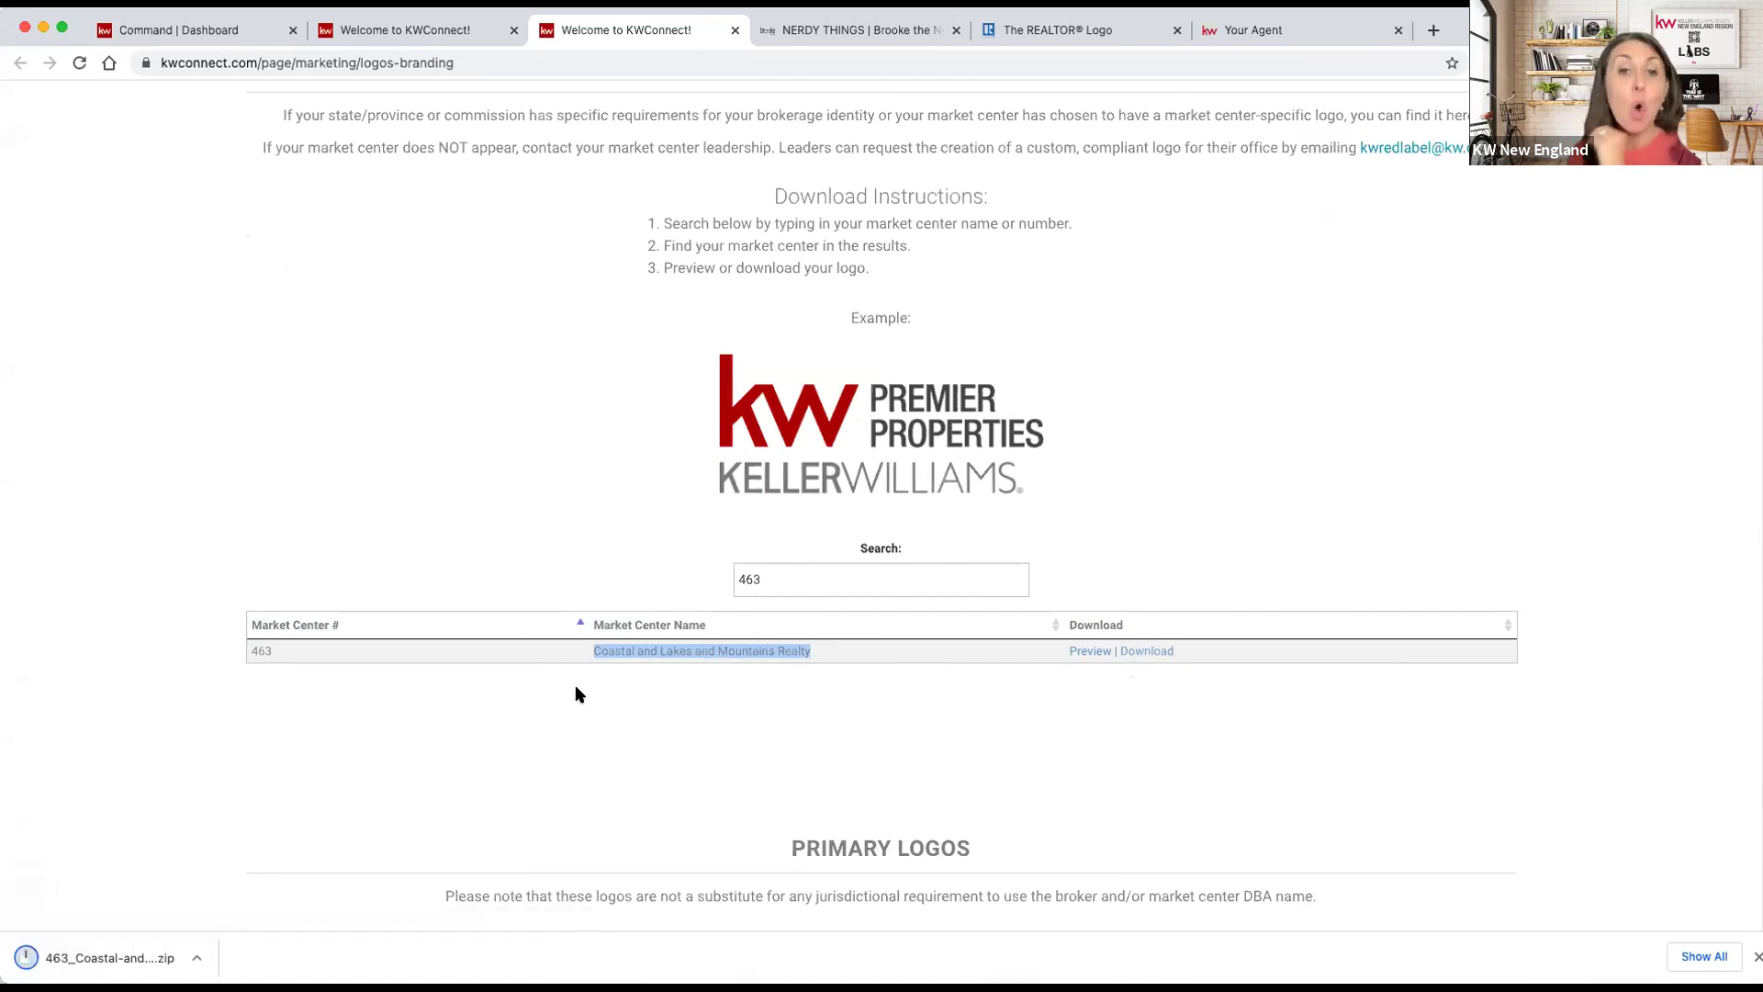
click(116, 952)
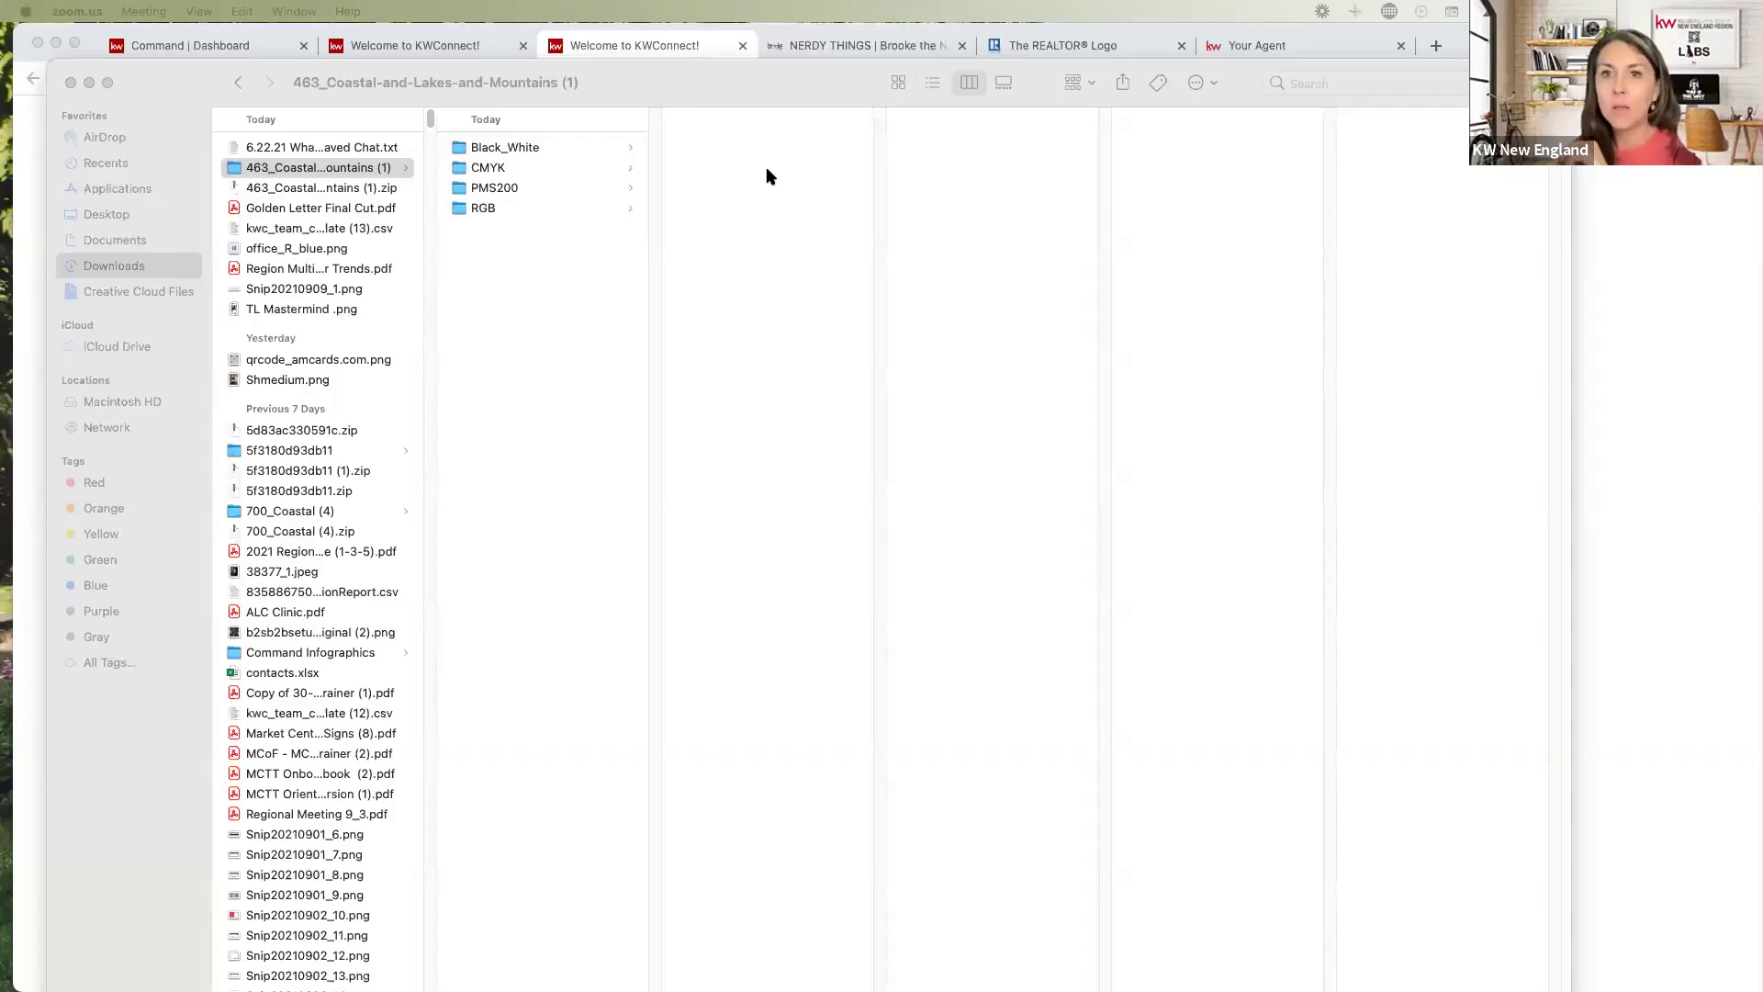
Preview the gray and reversed PNG logos in the Black_White folder of the 463_Coastal-and-Lakes-and-Mountains package
click(732, 69)
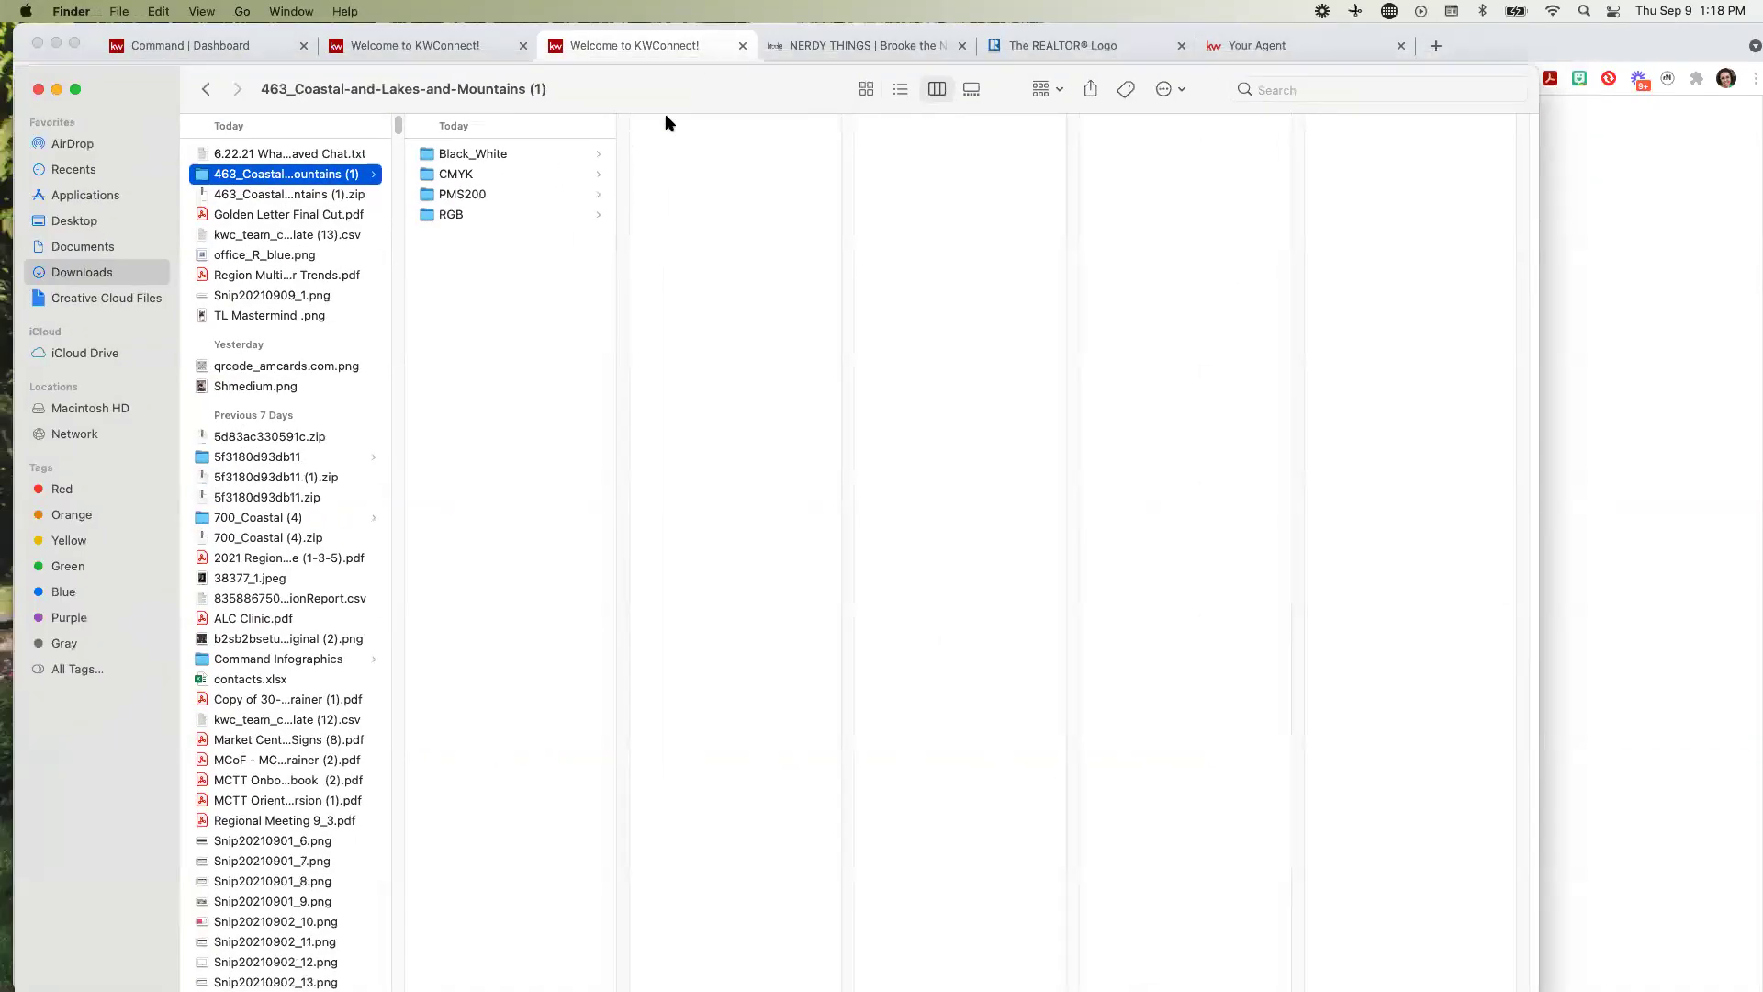
click(481, 153)
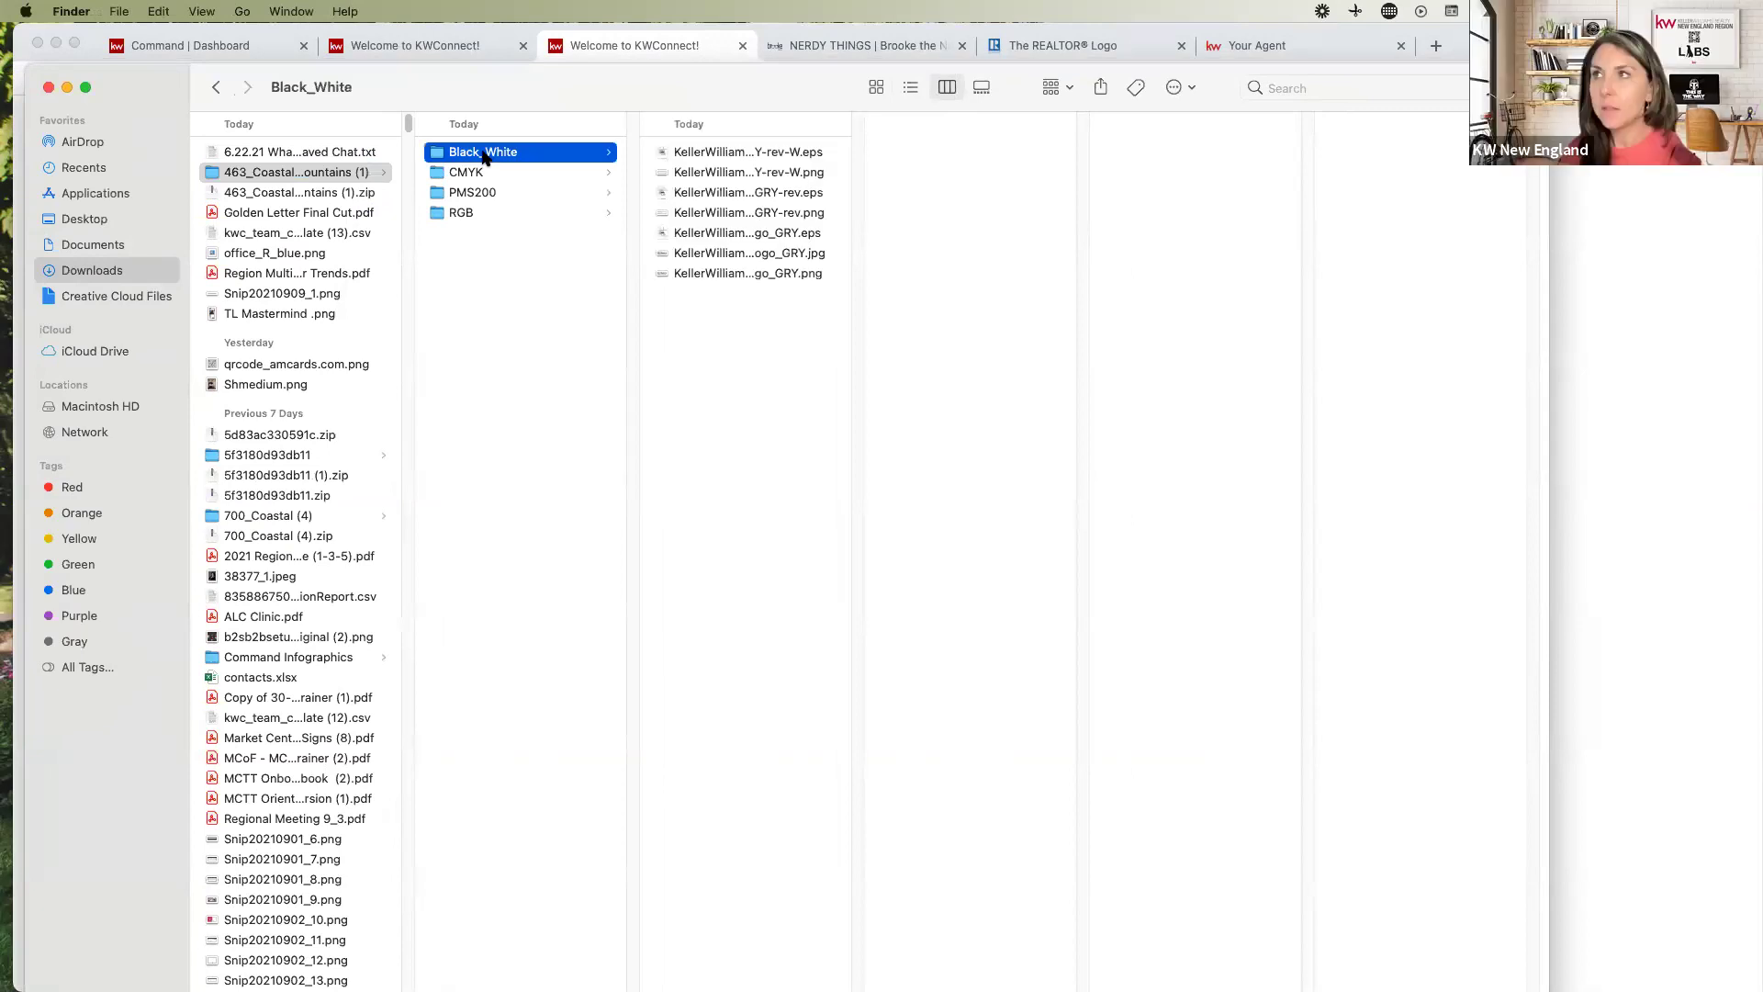
click(721, 154)
click(718, 175)
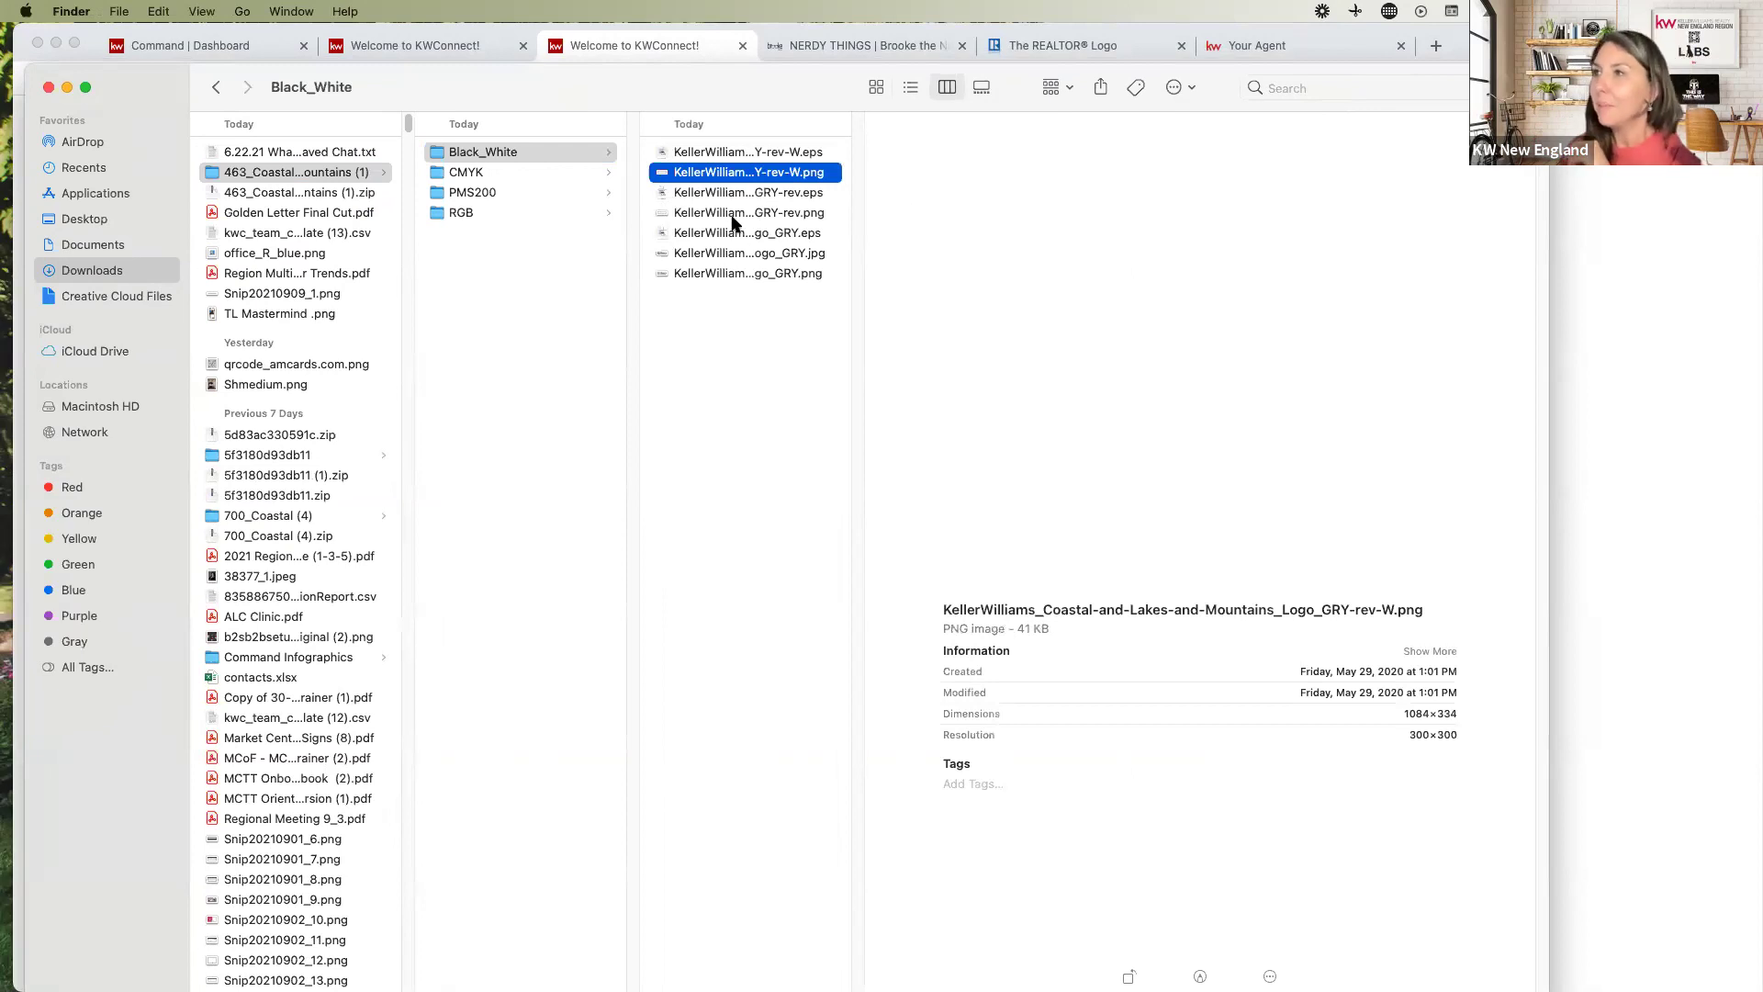
click(780, 220)
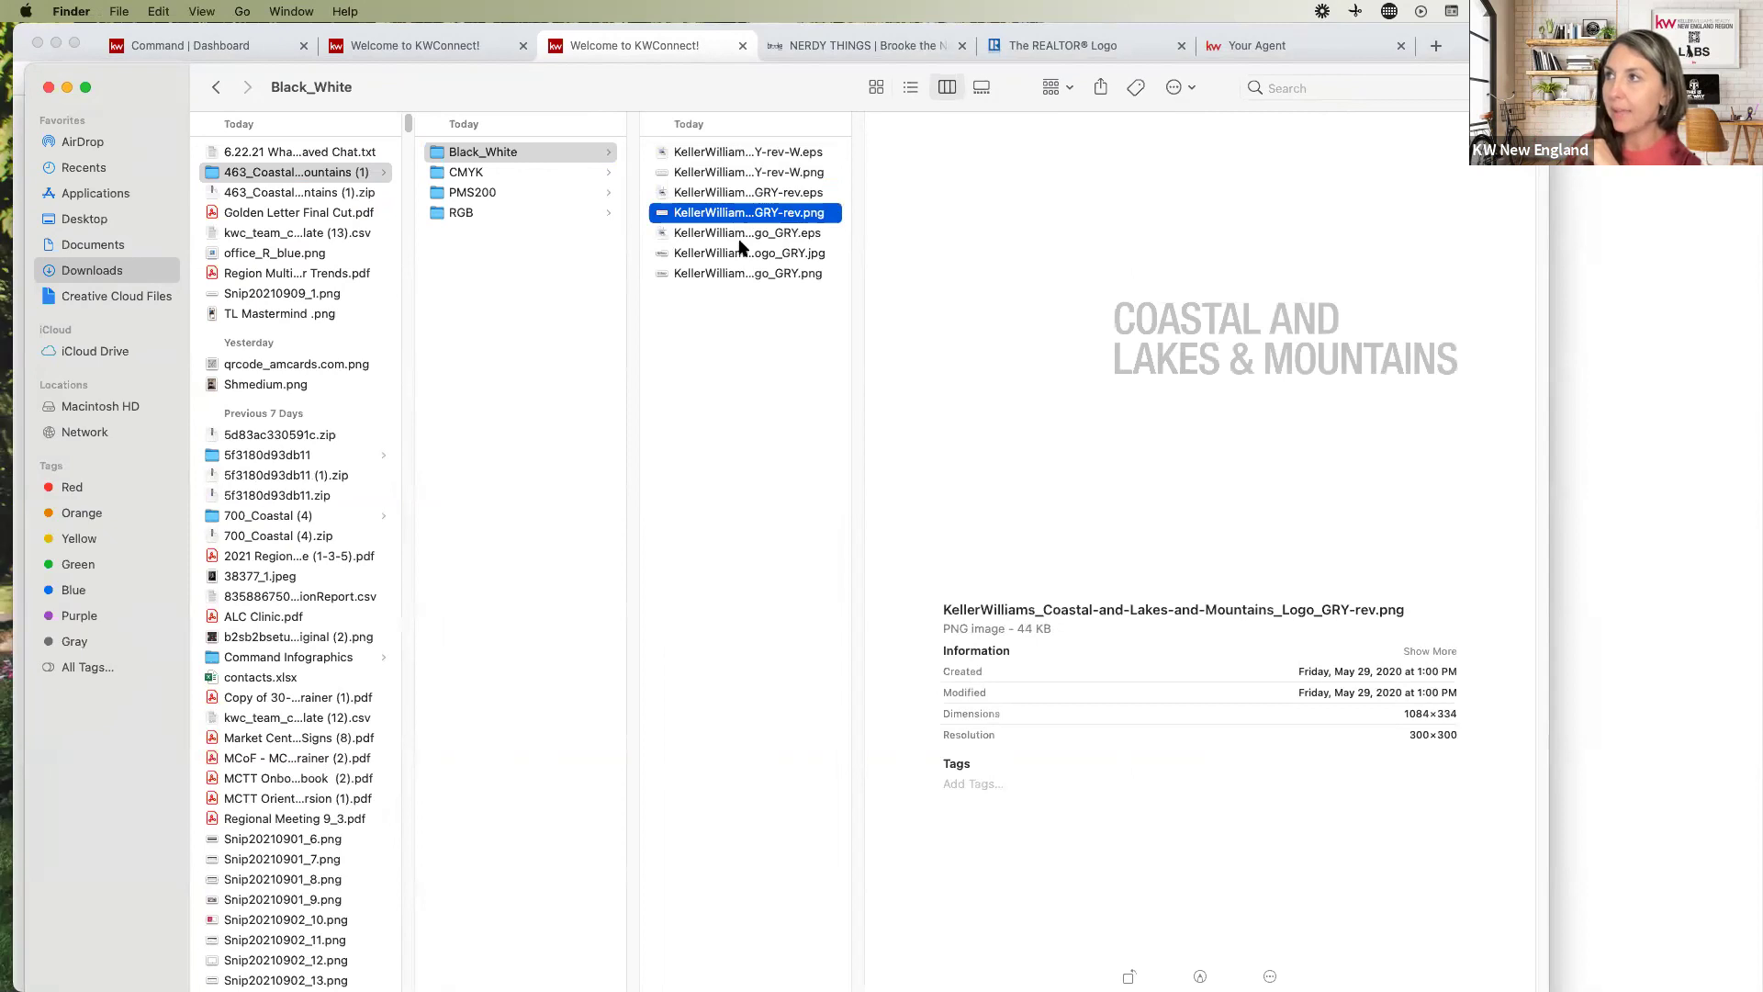
click(735, 274)
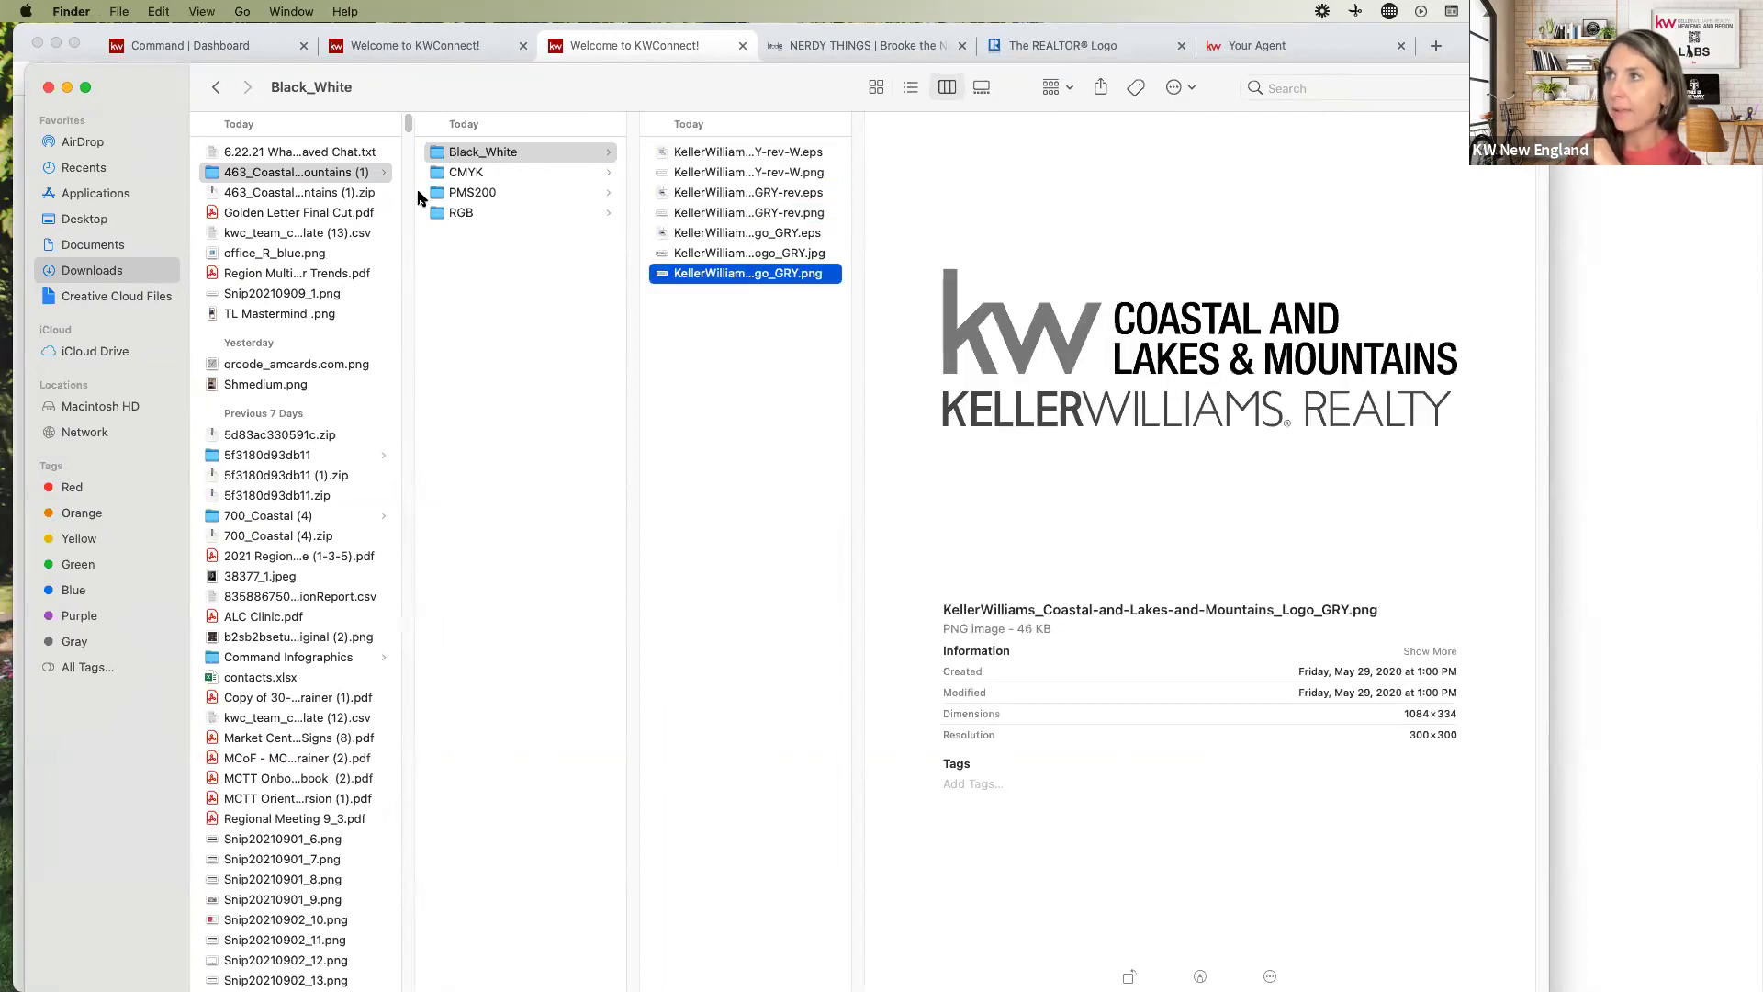
Preview the reversed and standard PNG logos in the package's RGB folder
click(469, 214)
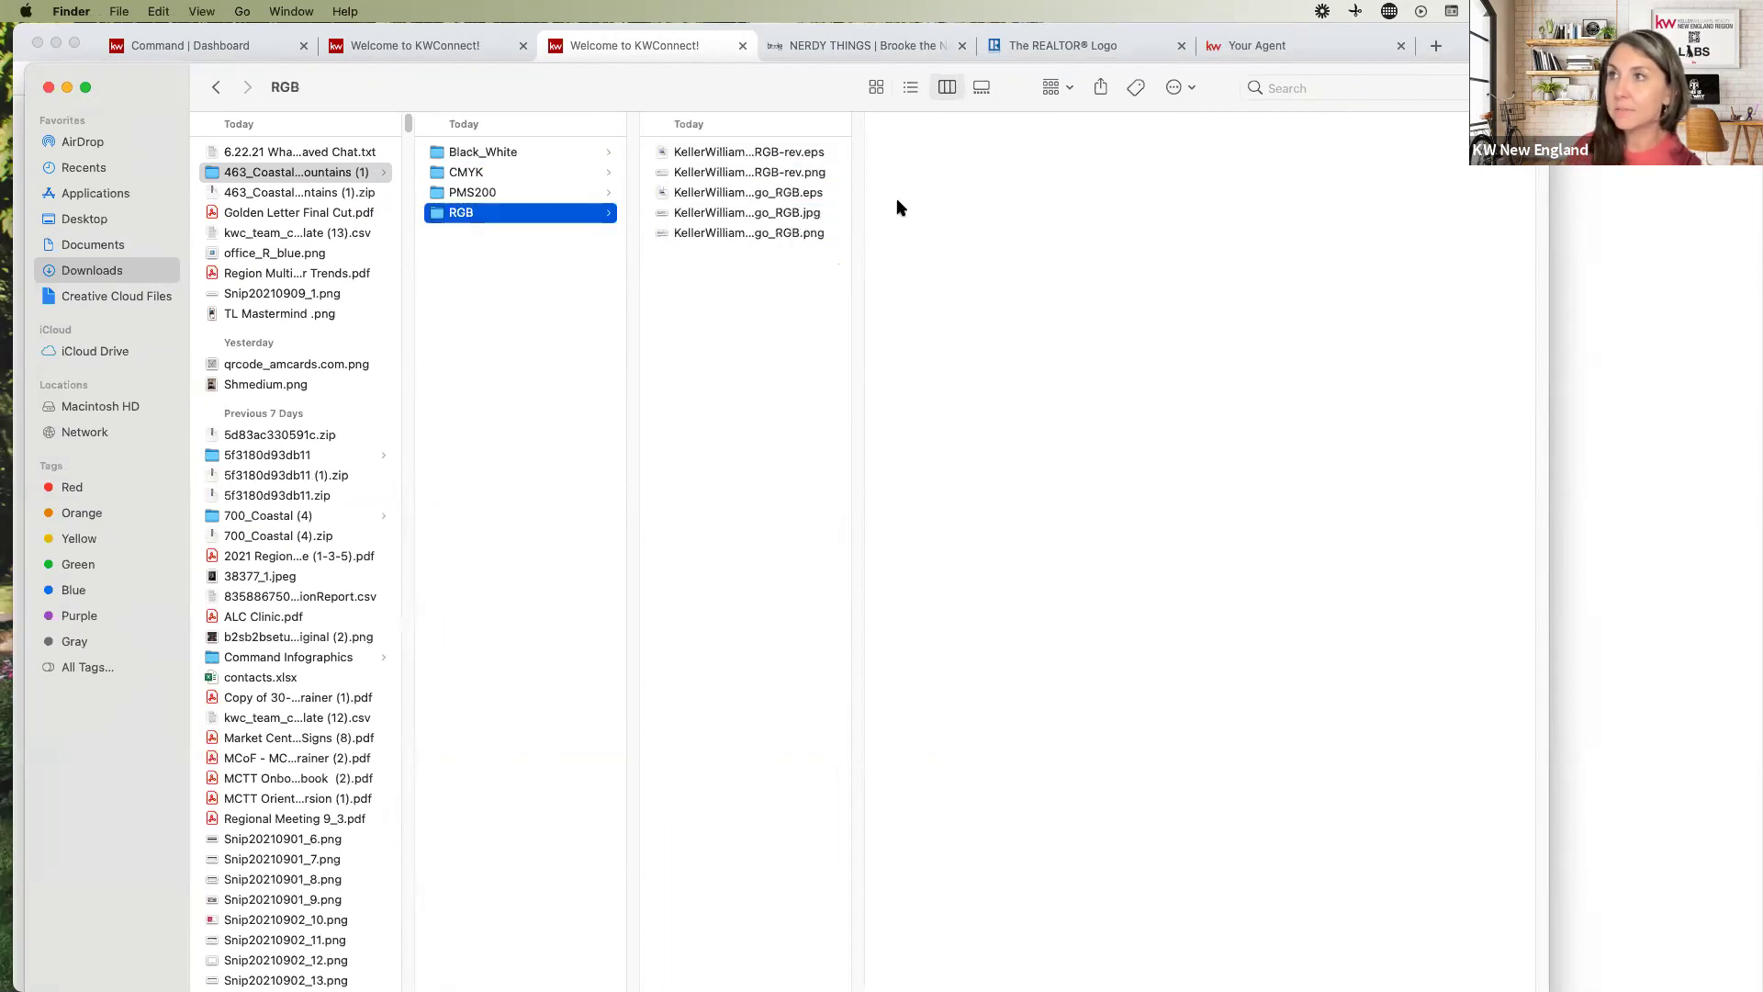
click(730, 172)
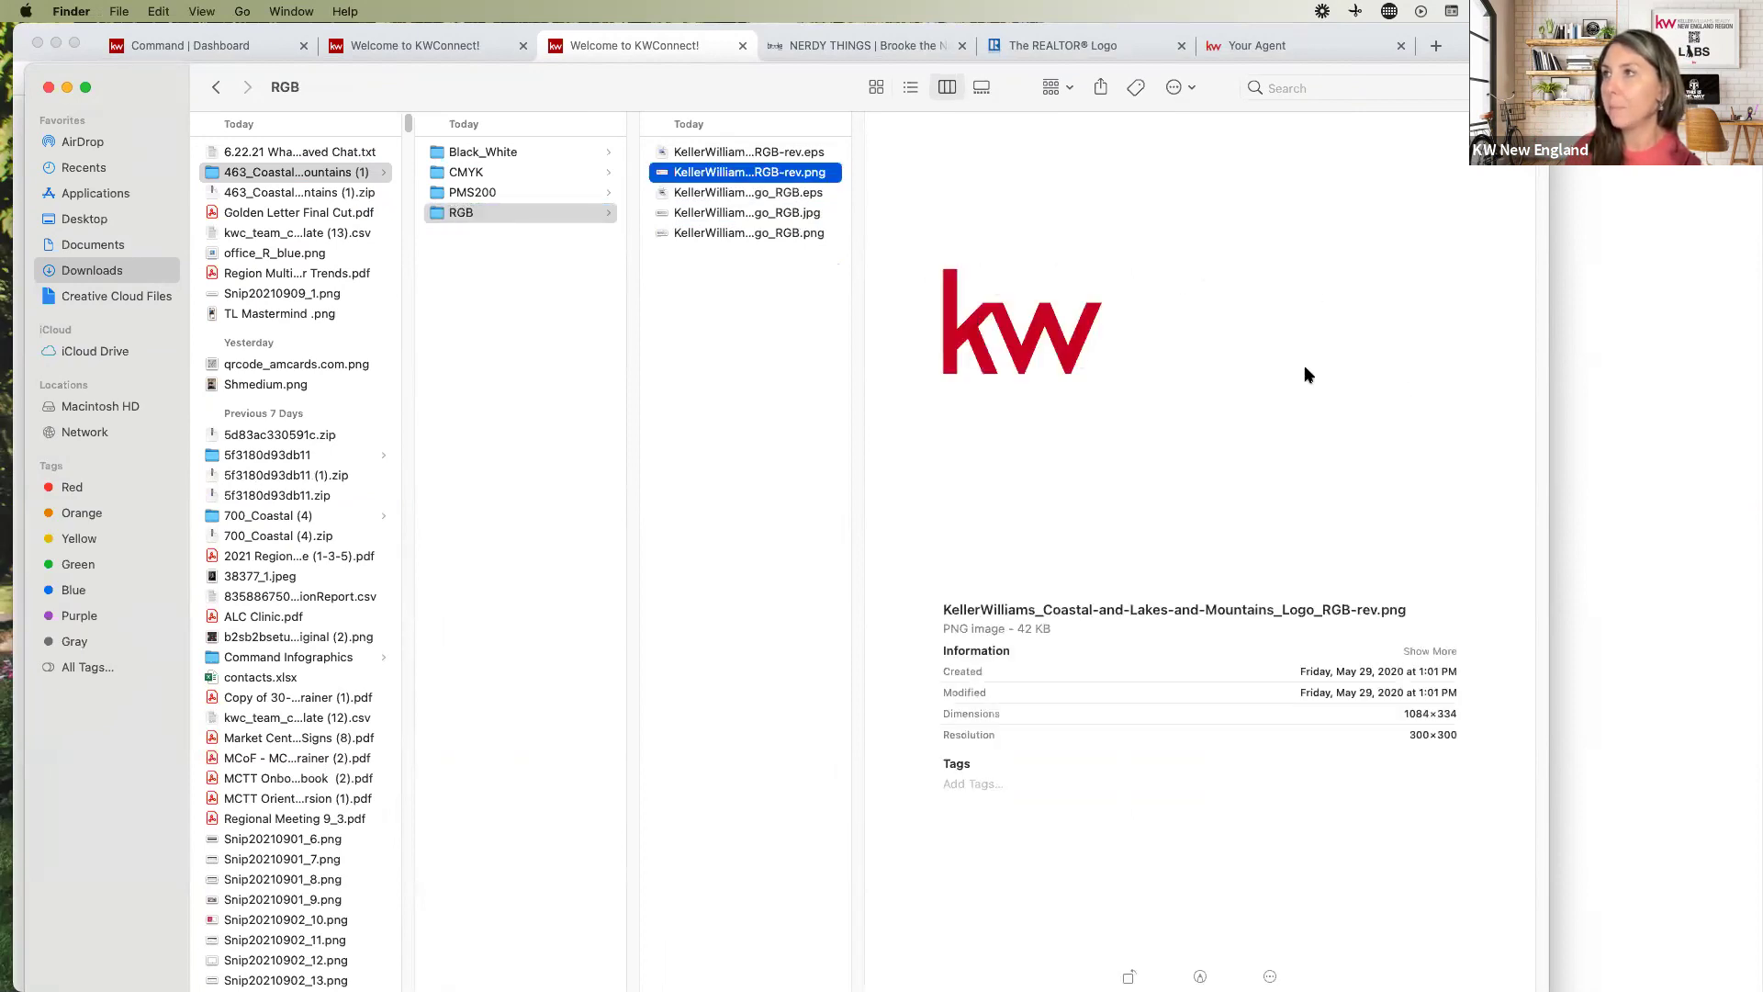
click(707, 233)
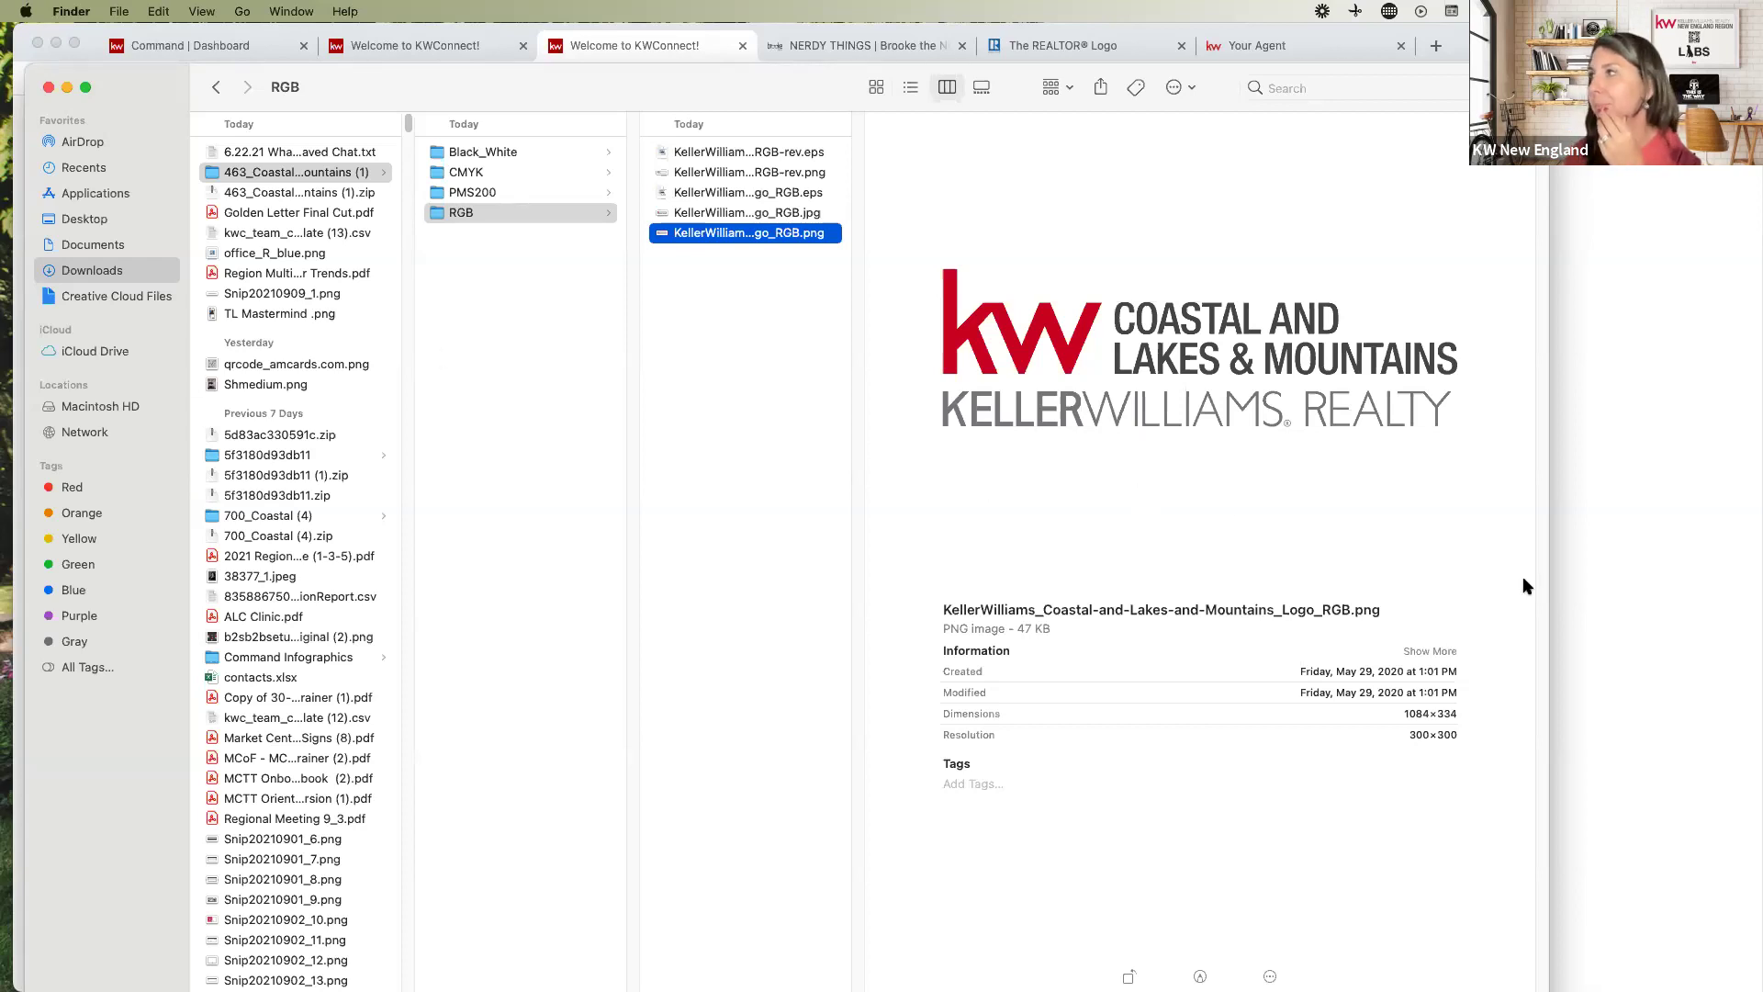
Switch back to Command in Chrome, go to Designs and open the design import page
click(1617, 638)
scroll(1350, 457, up, 8)
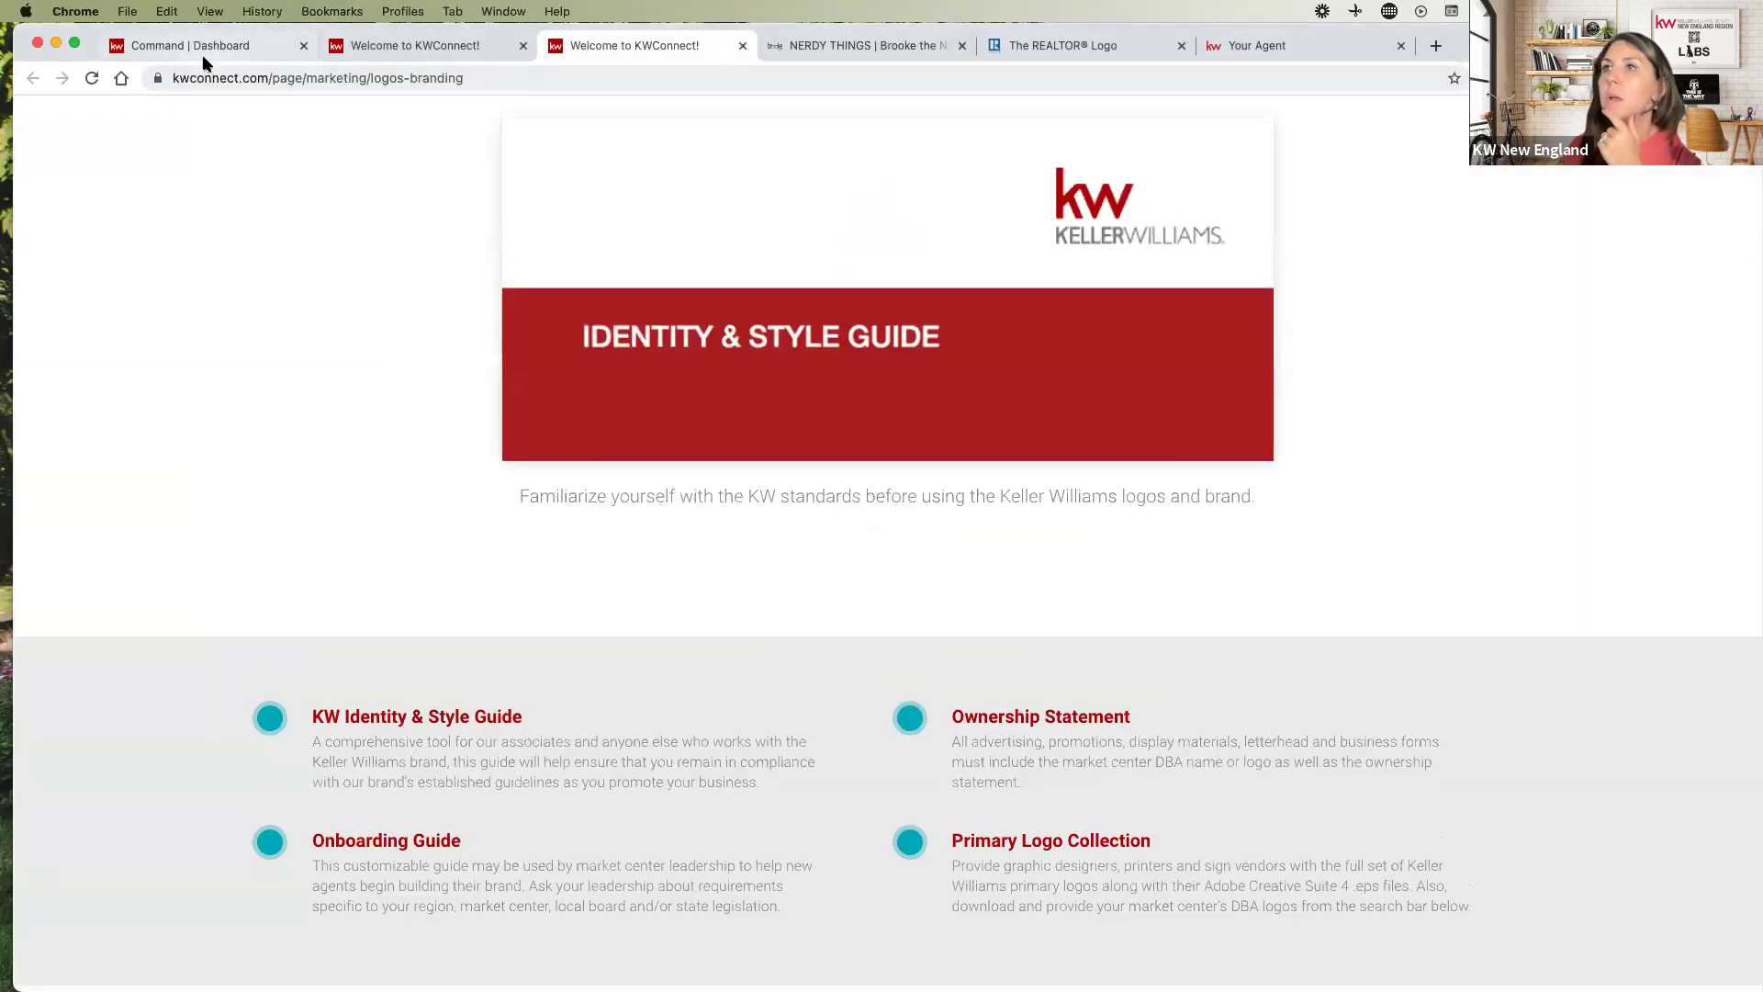
click(209, 45)
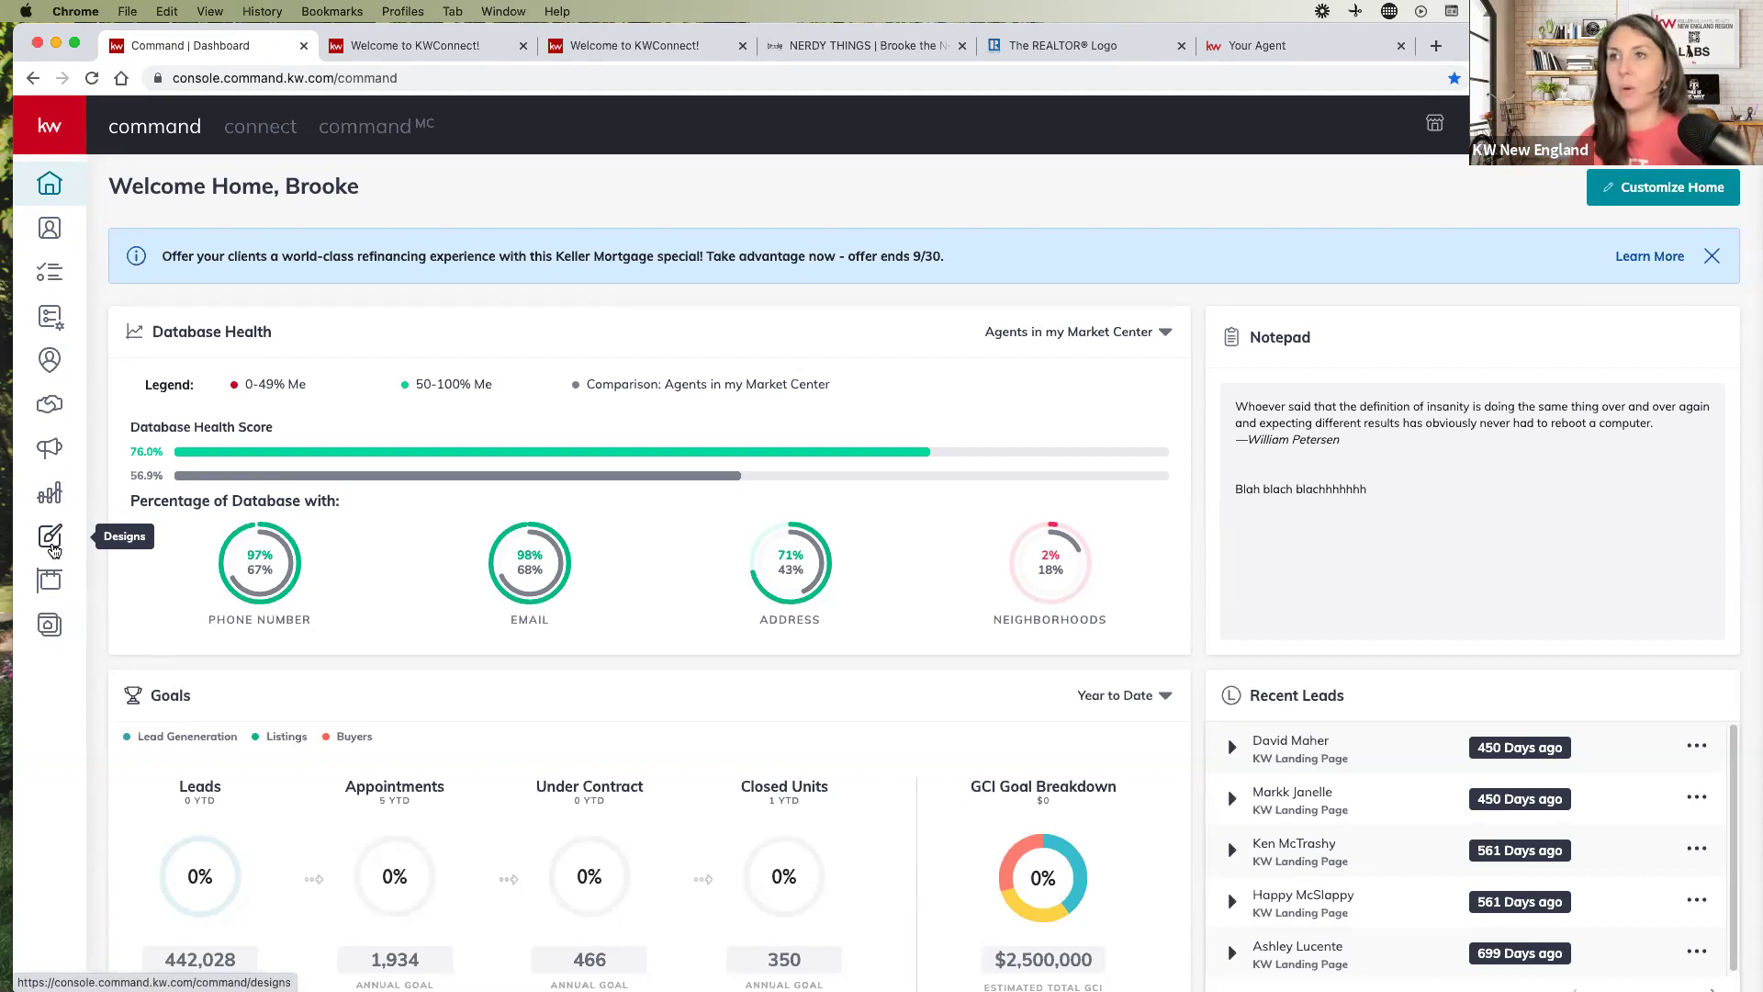
click(74, 124)
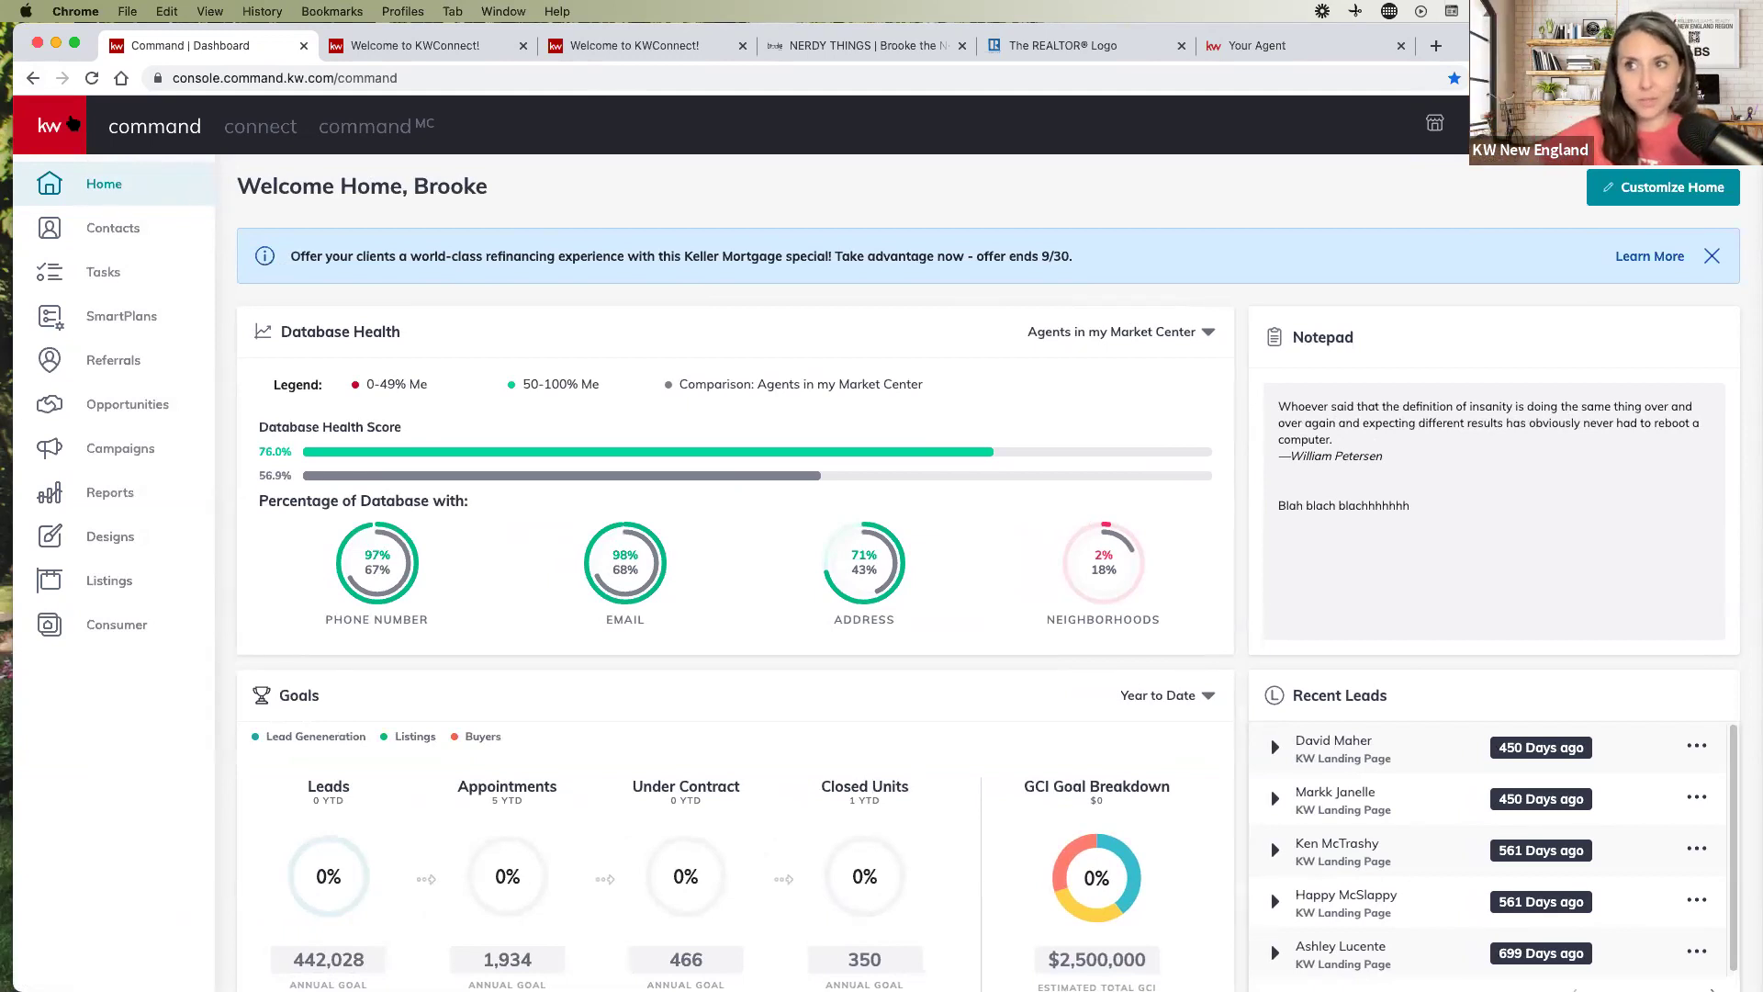
click(146, 540)
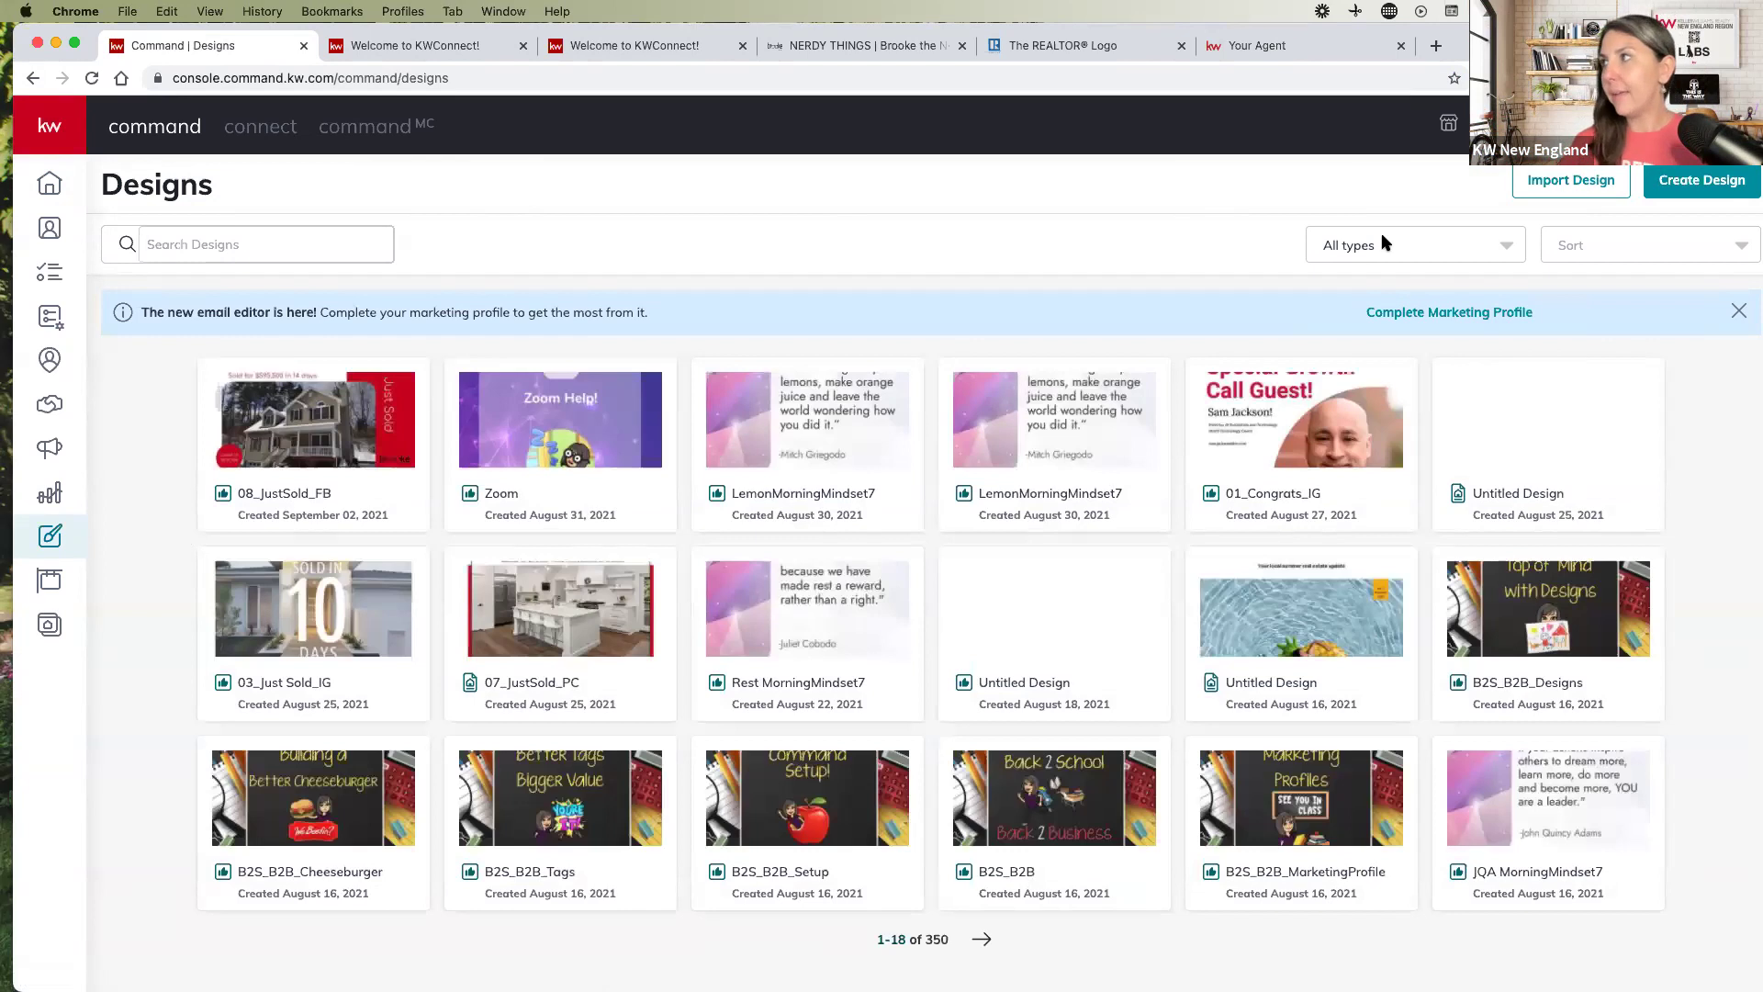
click(1565, 181)
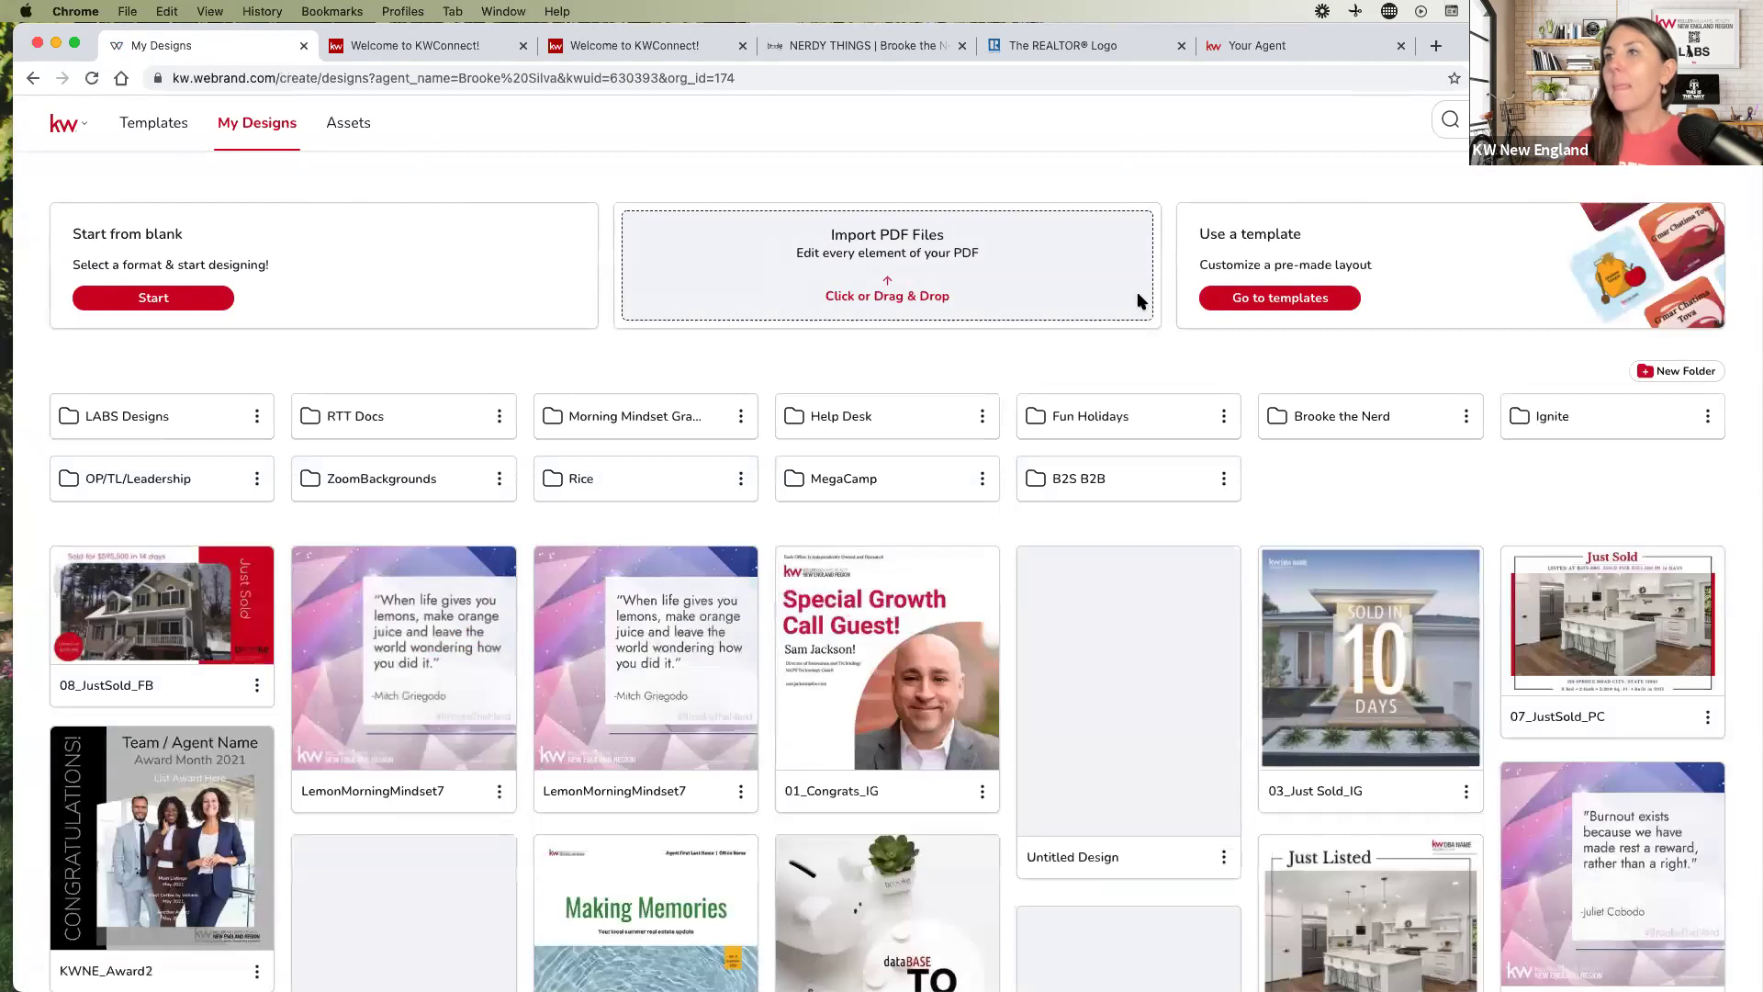
In the brand assets, fill the first slot of New Color Palette with a dark red sampled by the eyedropper
click(355, 130)
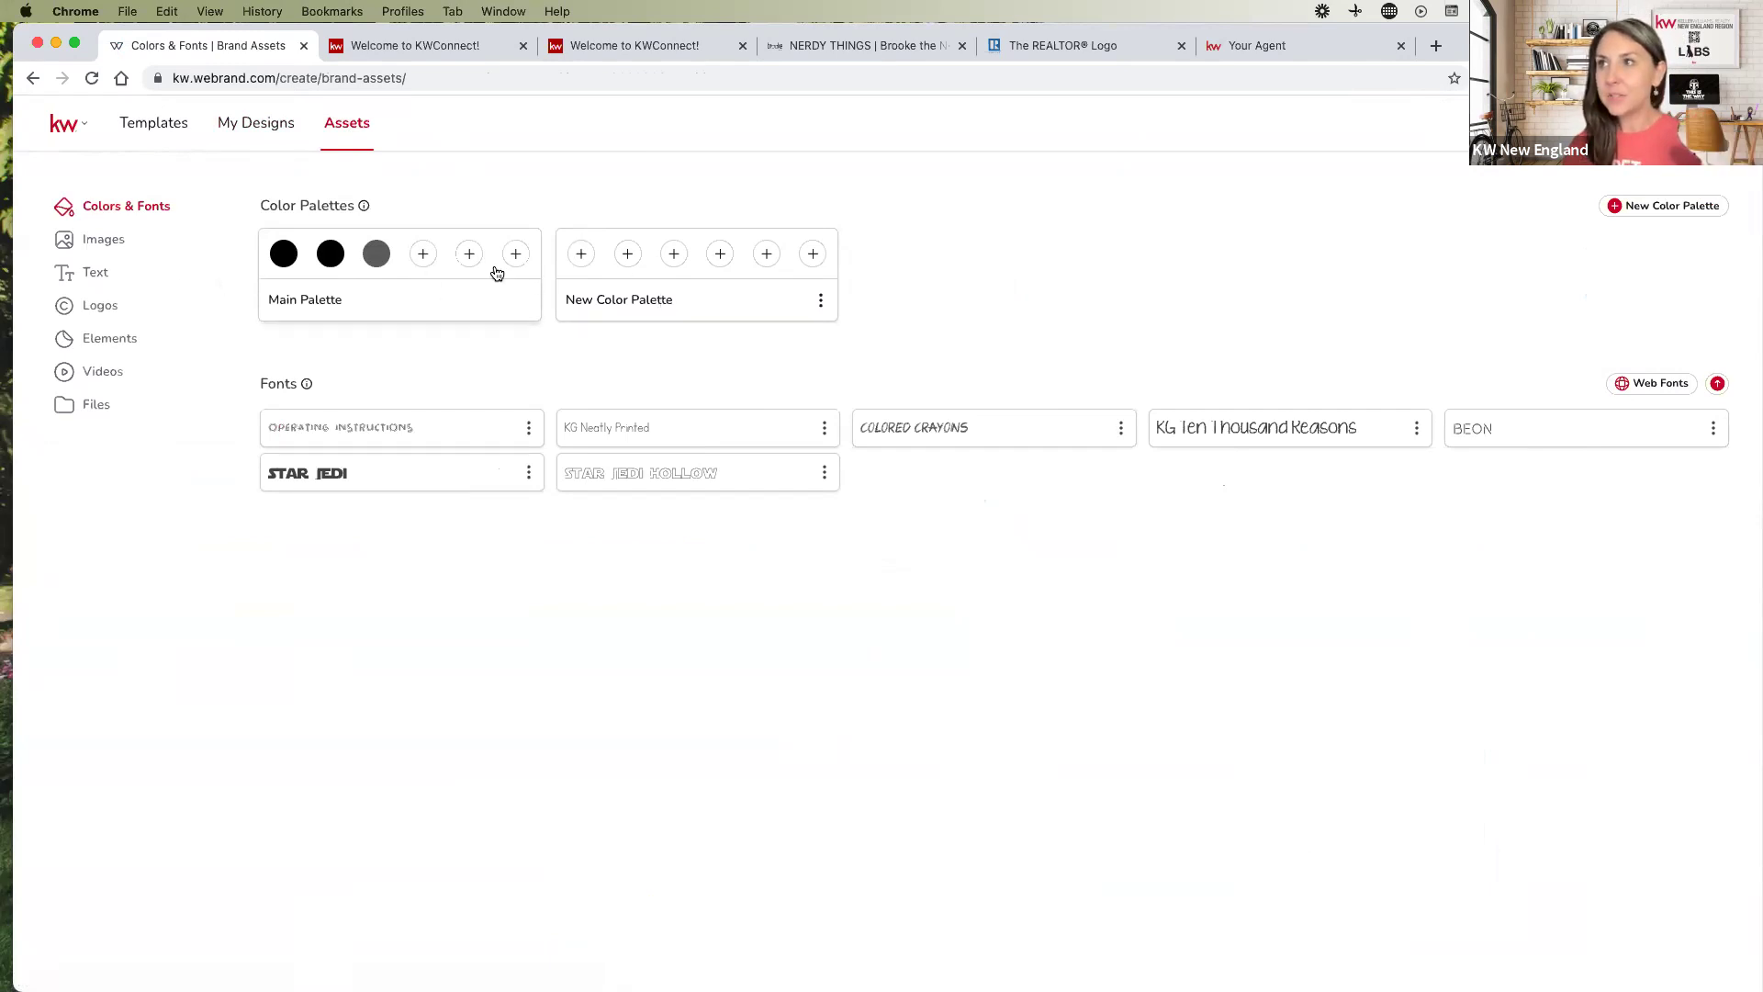
click(581, 255)
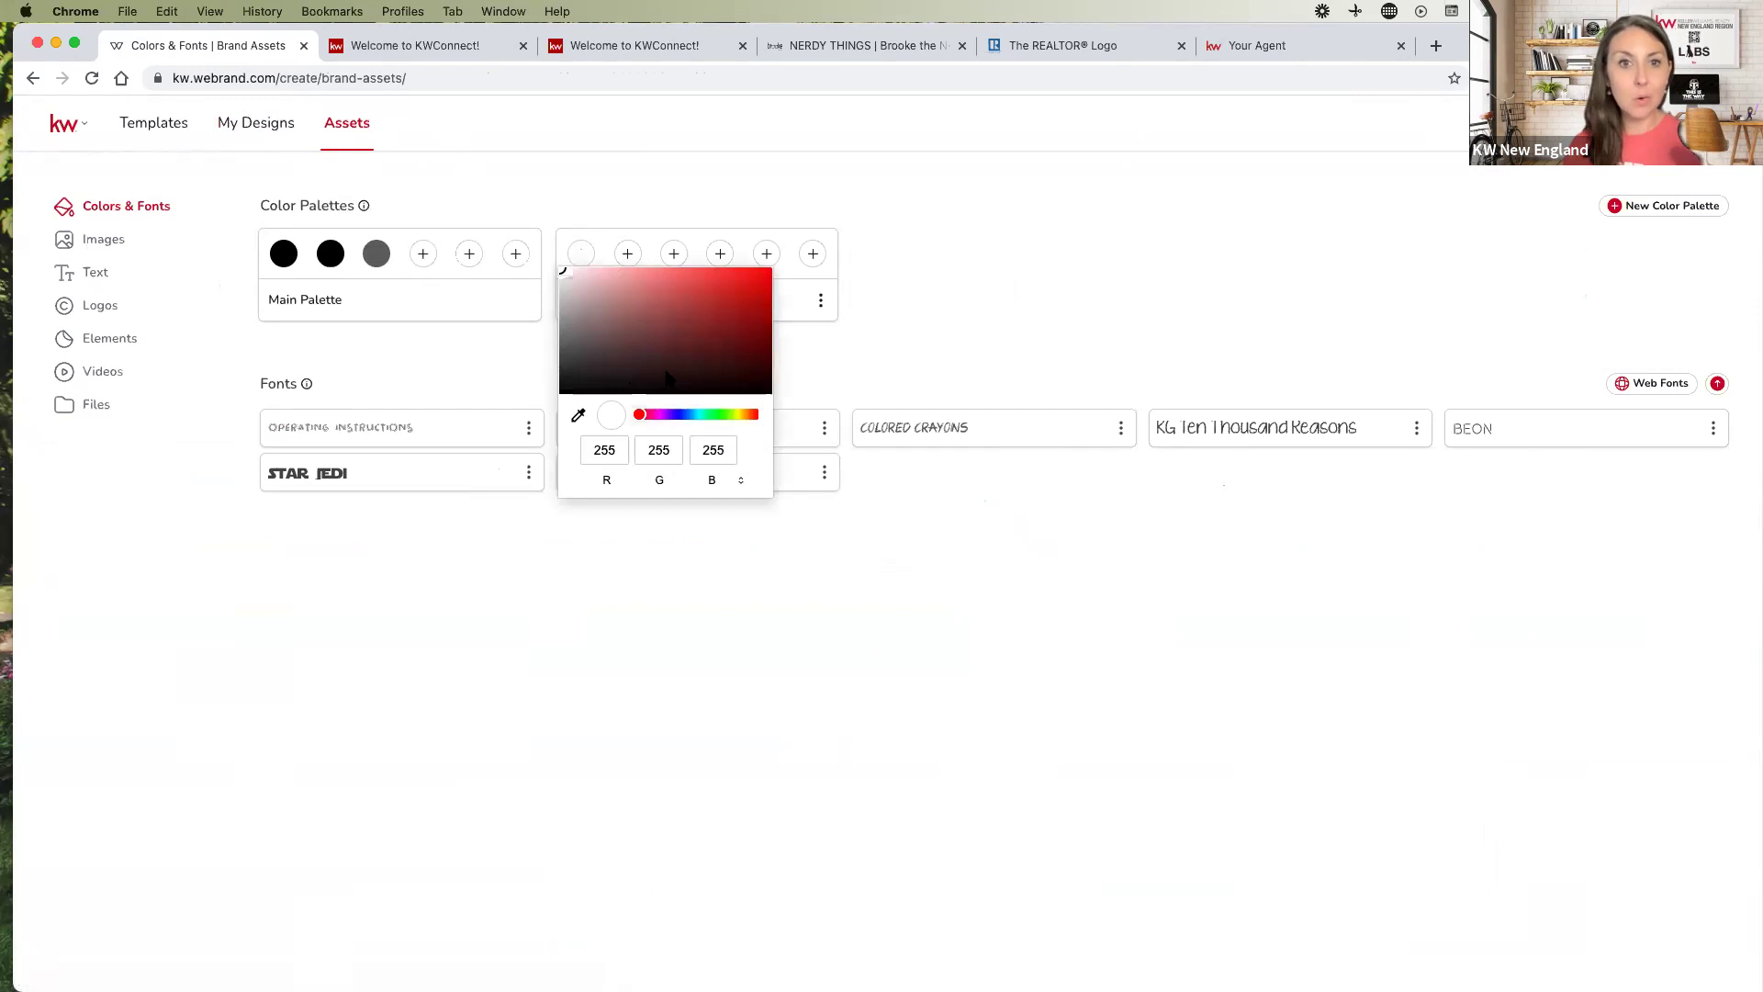
click(578, 415)
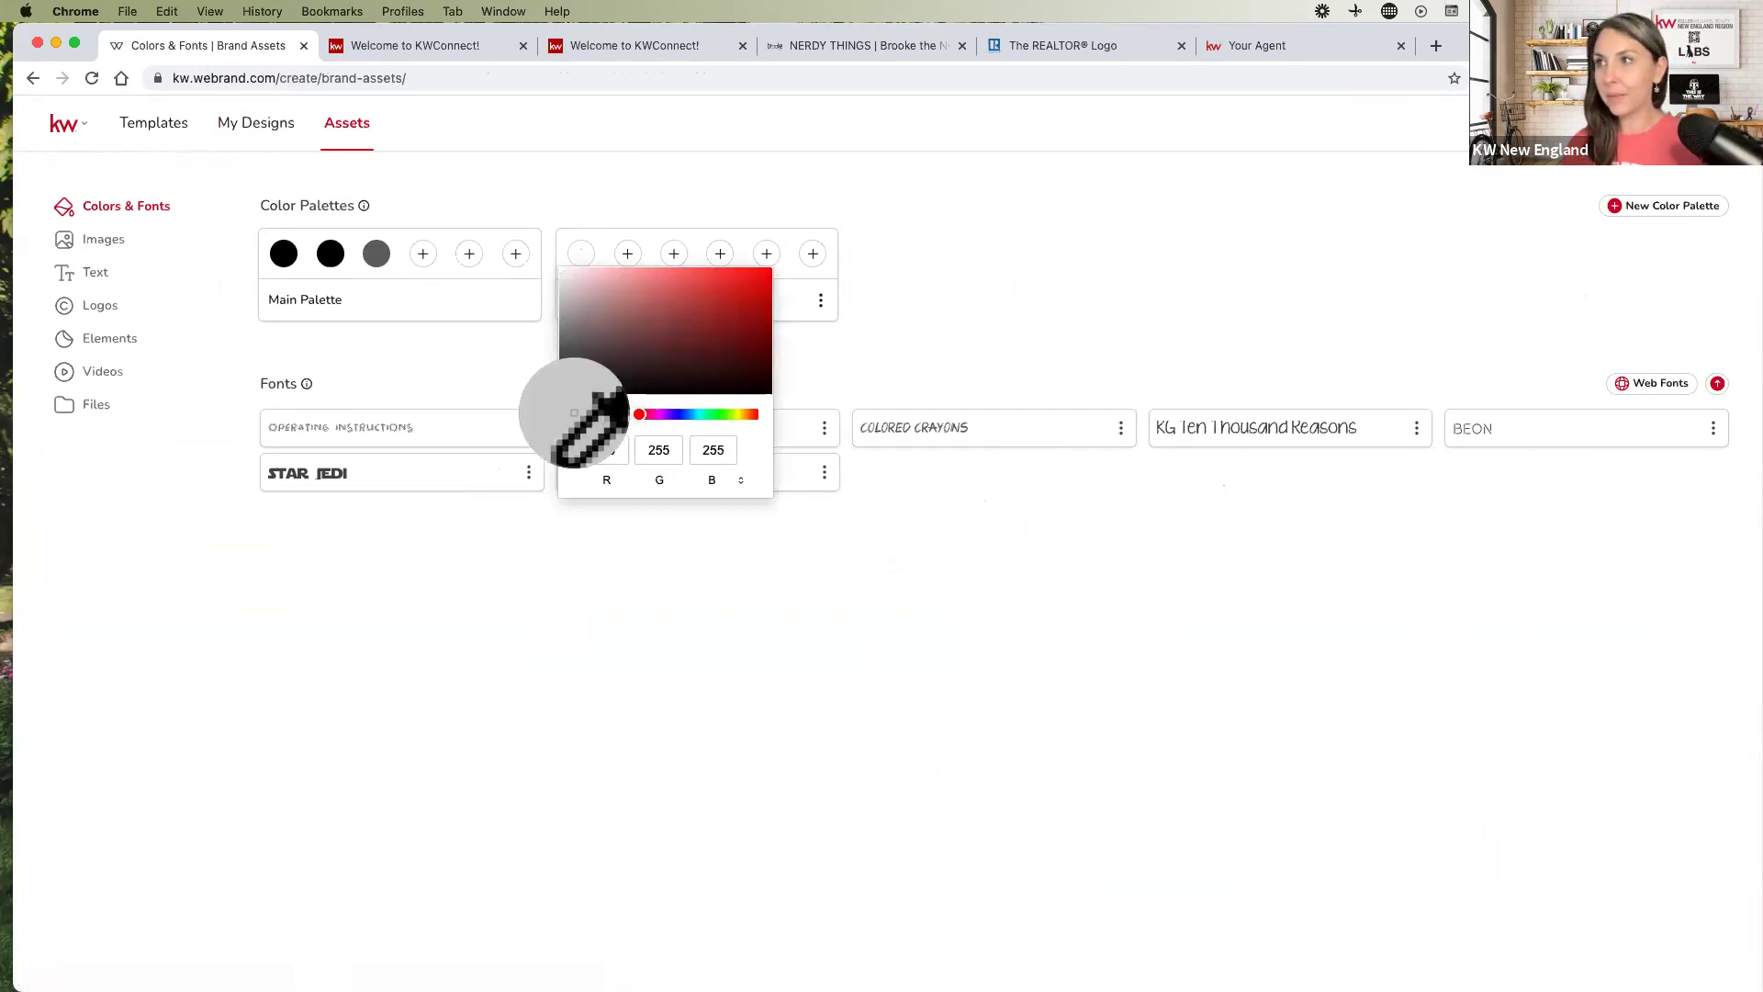
click(661, 328)
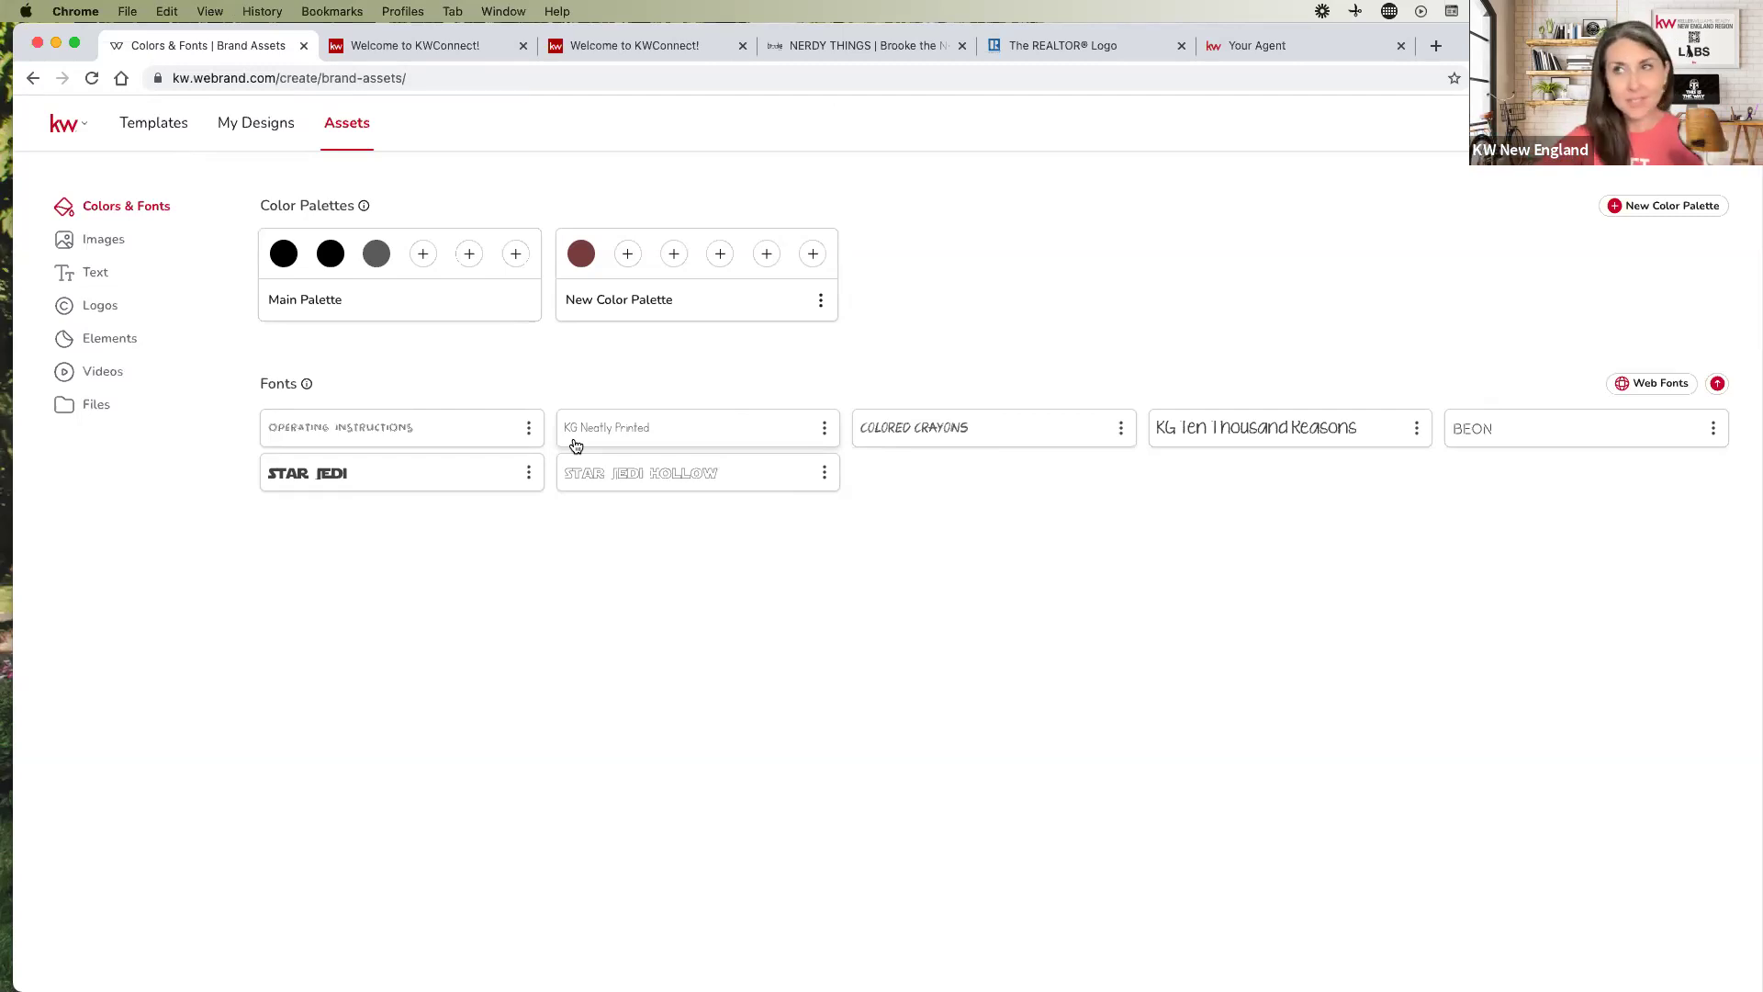
Delete the outdated agent photo with the blue top from the brand asset images
click(100, 243)
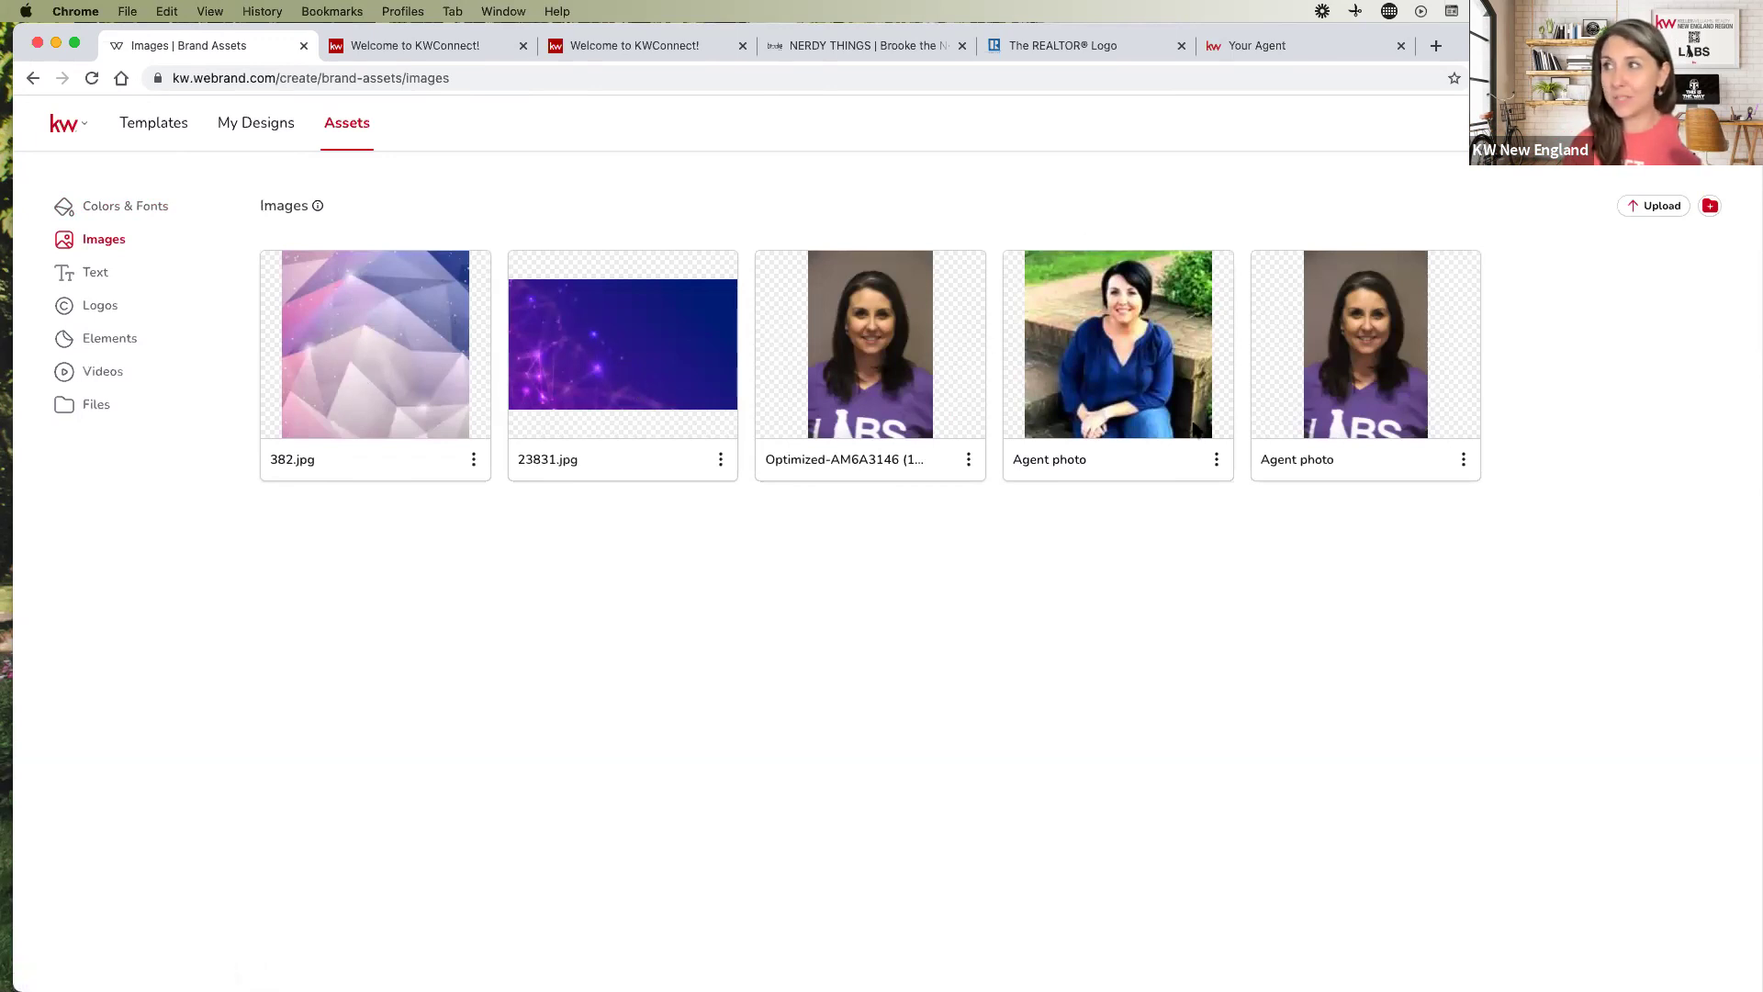
click(1216, 460)
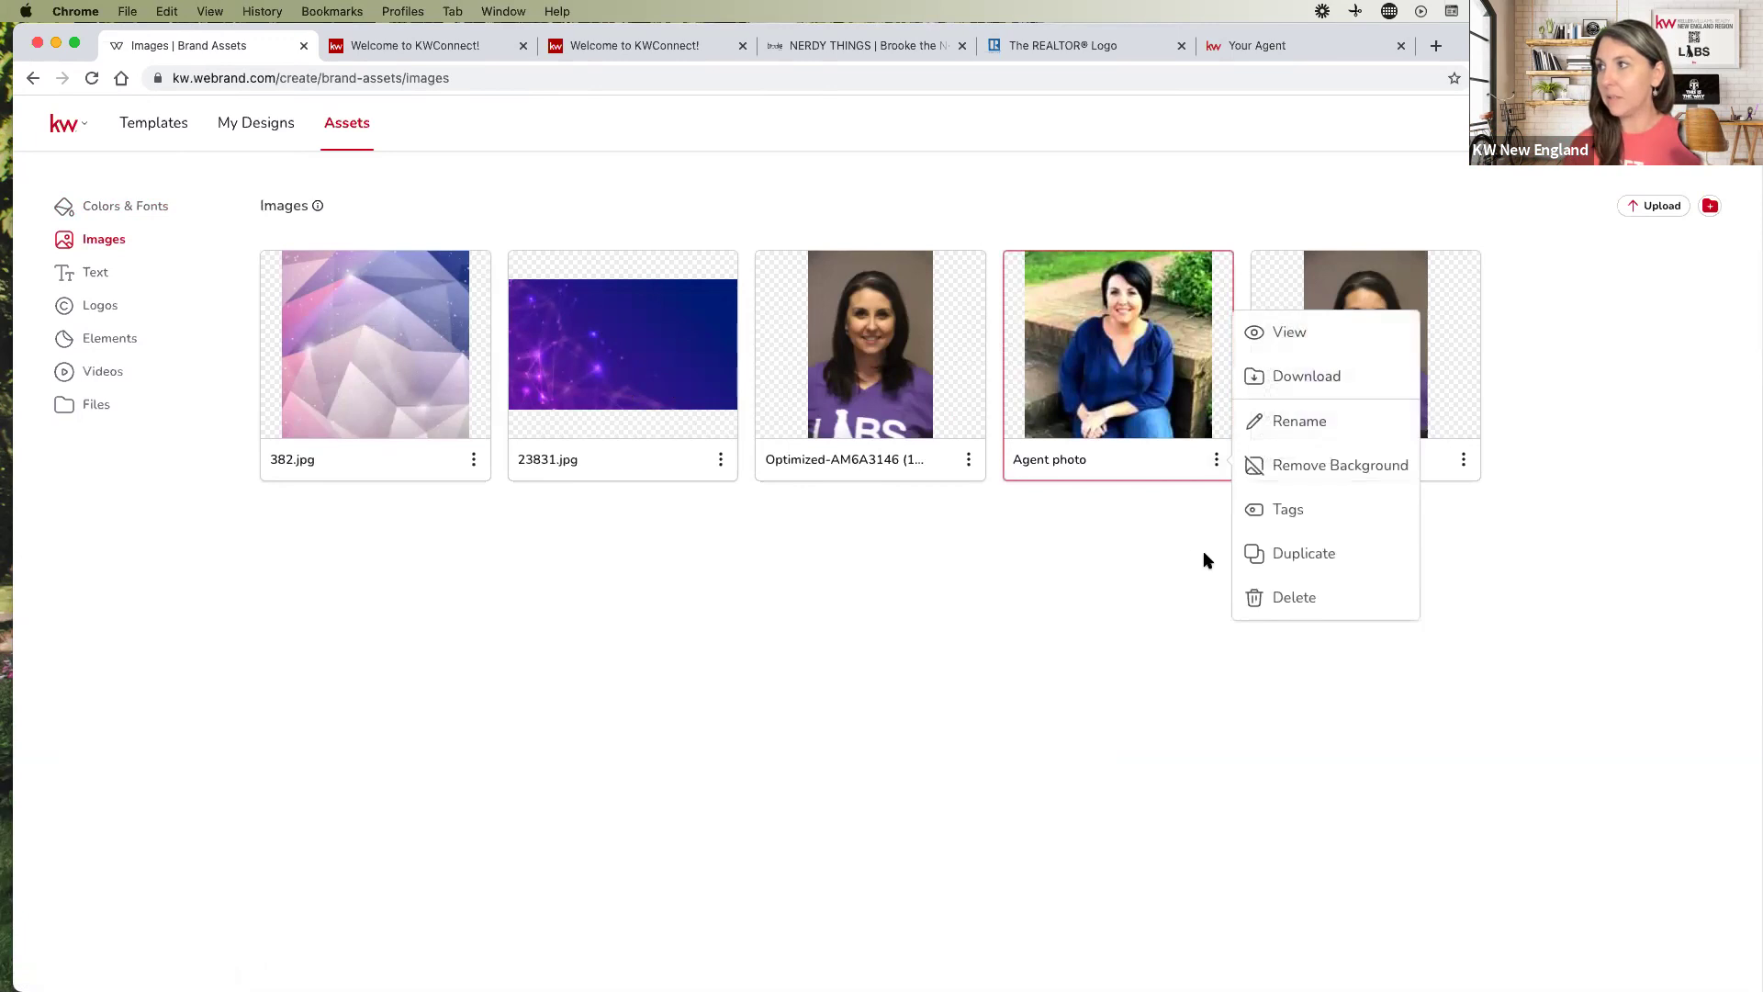
click(1281, 598)
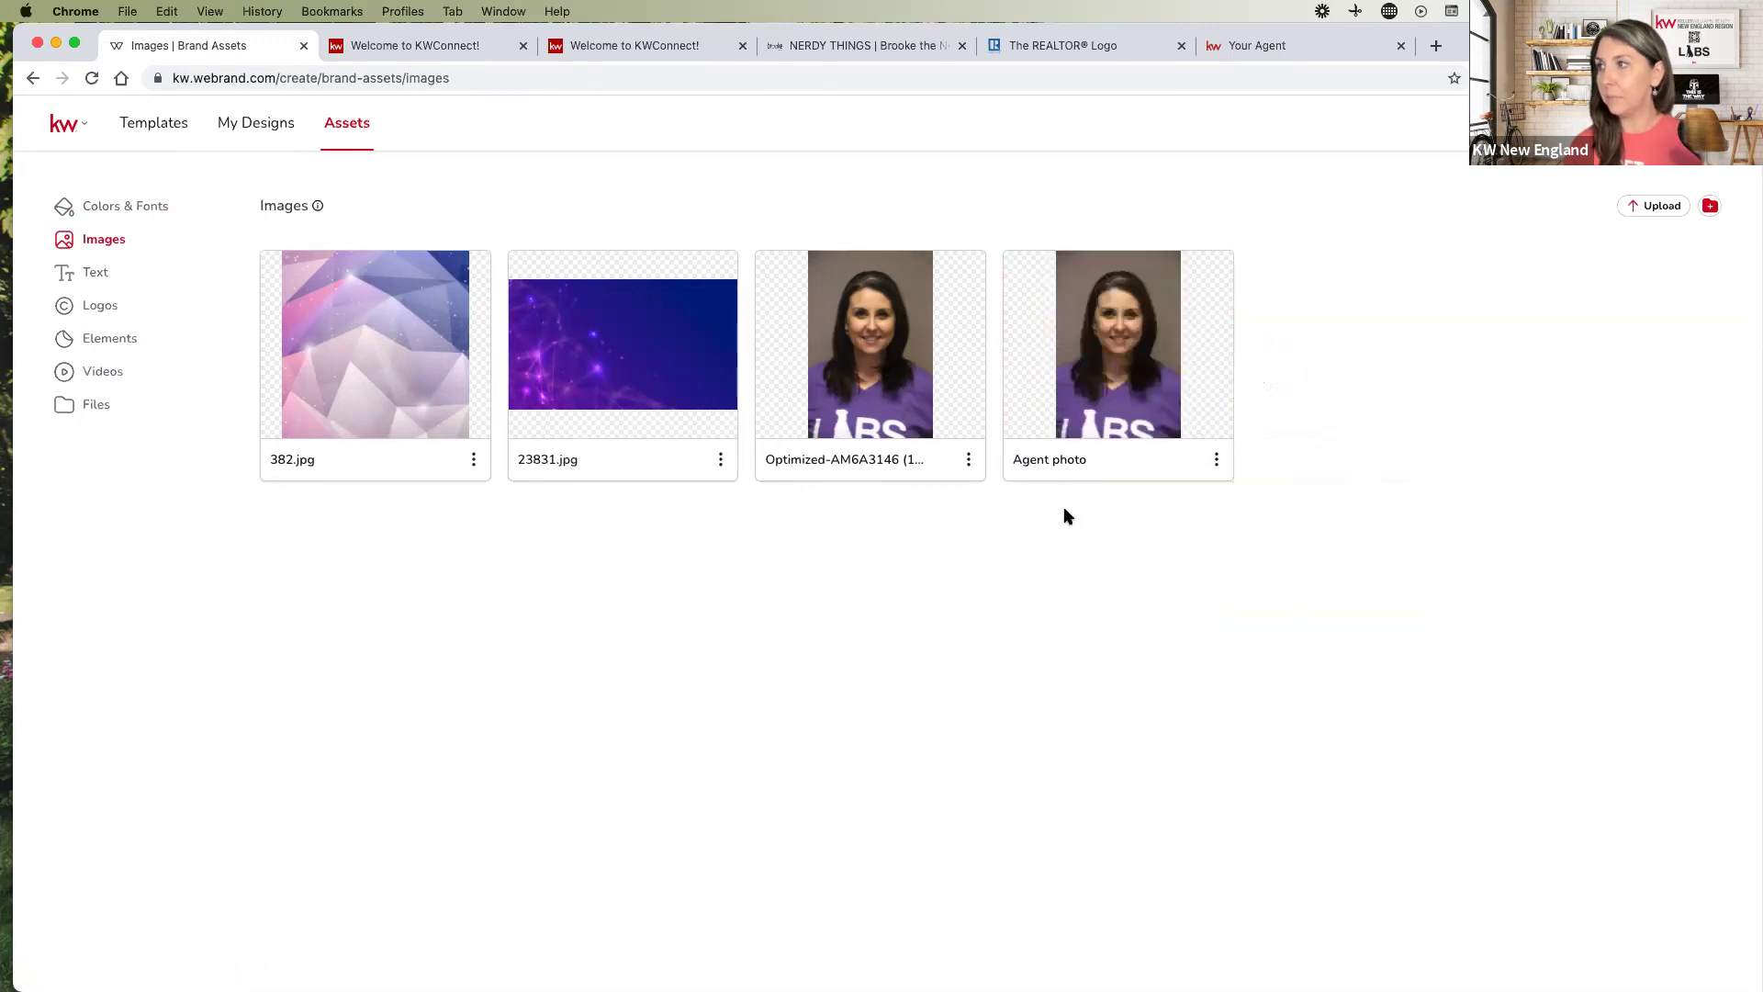
Review the text fields in the brand assets and the field types available for a new field
click(95, 273)
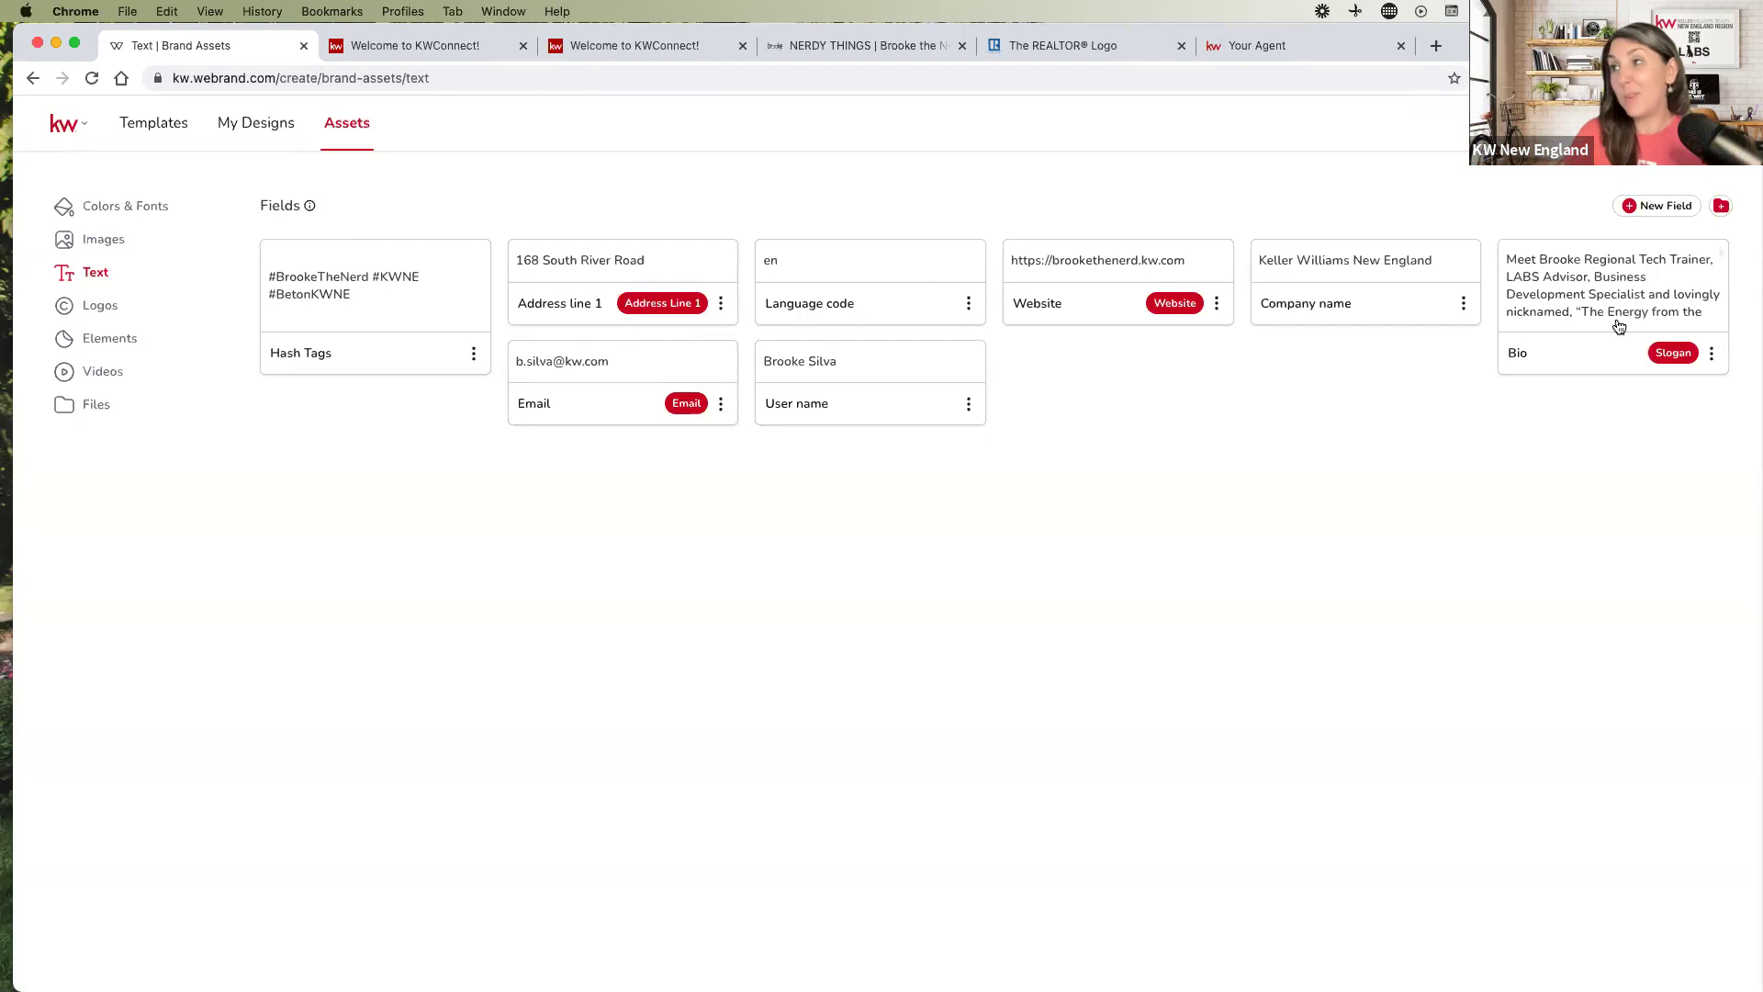
click(1662, 205)
scroll(1607, 775, down, 6)
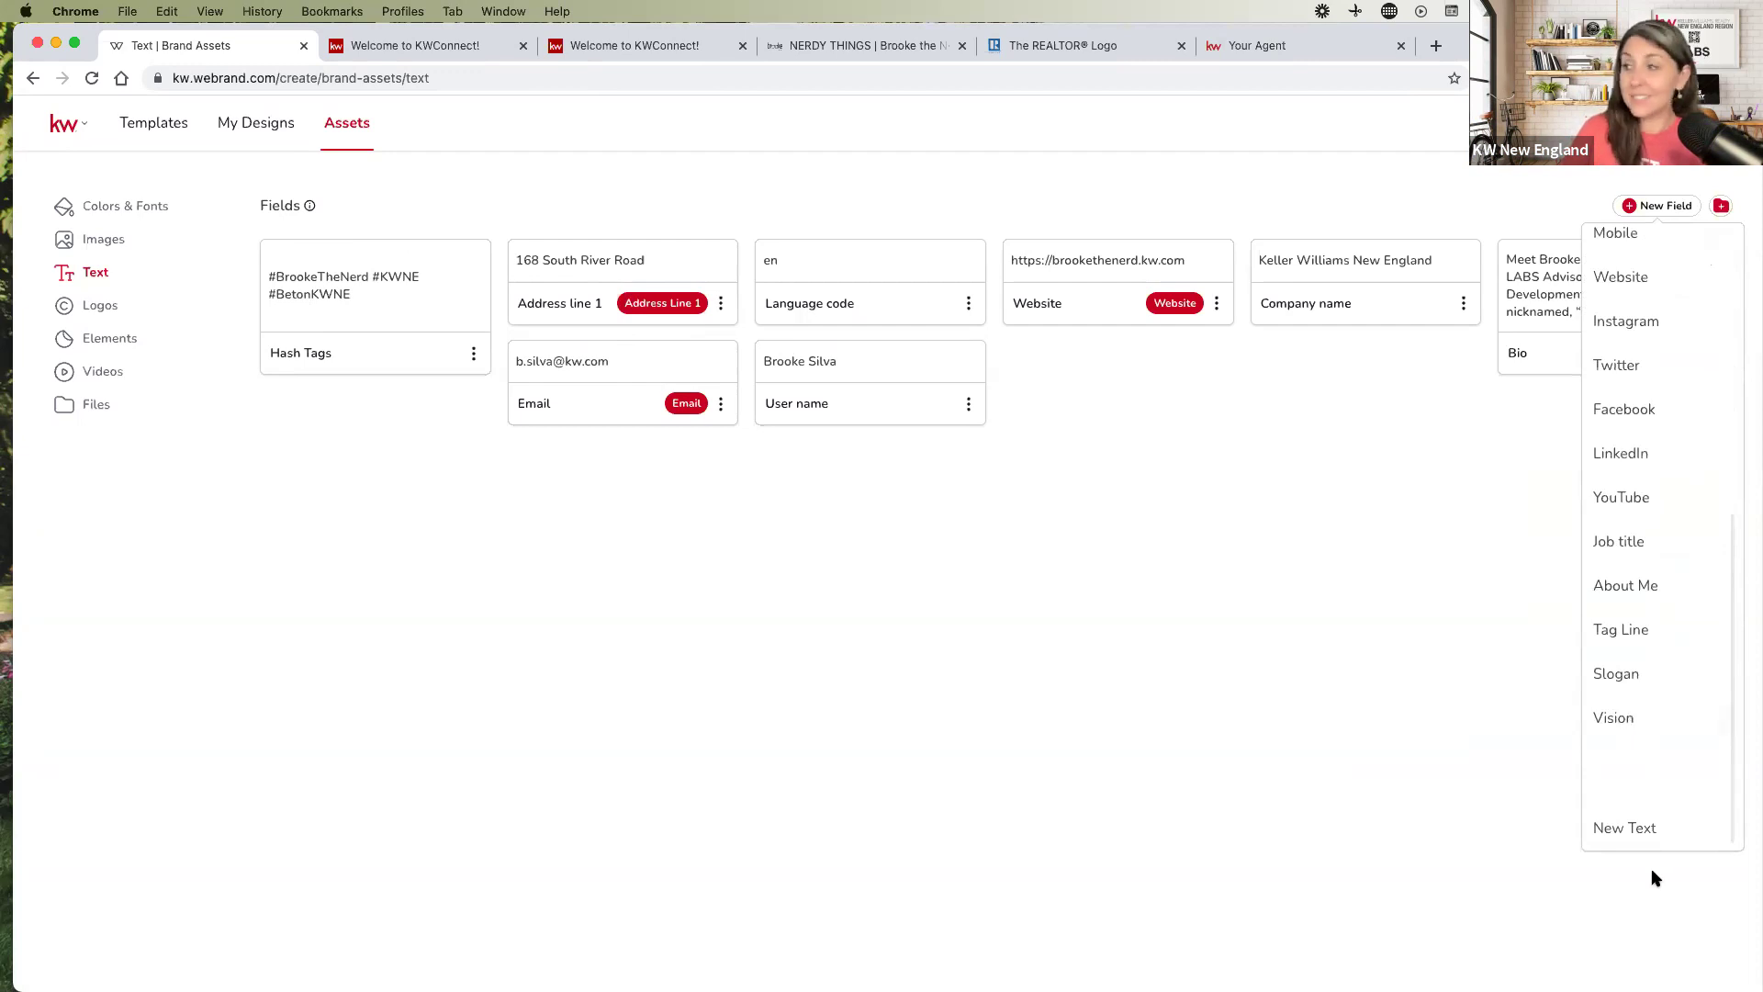
click(1052, 676)
Upload KellerWilliams_Coastal-and-Lakes-and-Mountains_Logo_RGB.jpg from the package's RGB folder to the brand asset logos
click(102, 307)
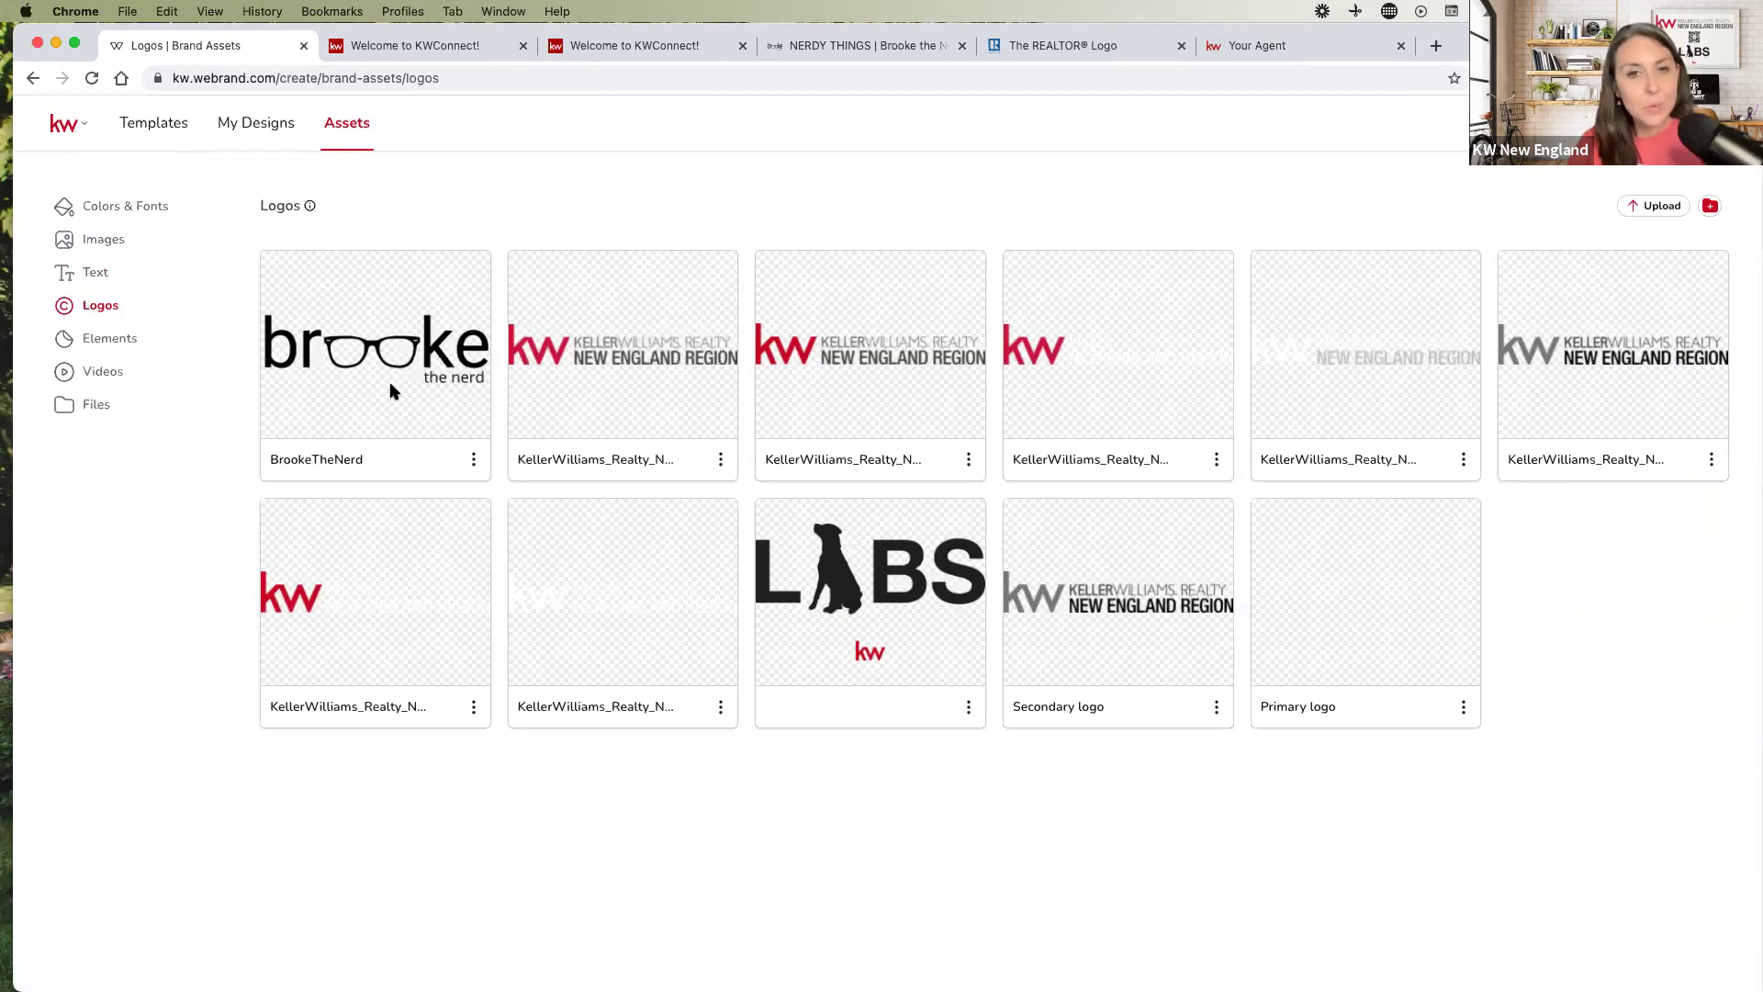
click(1661, 205)
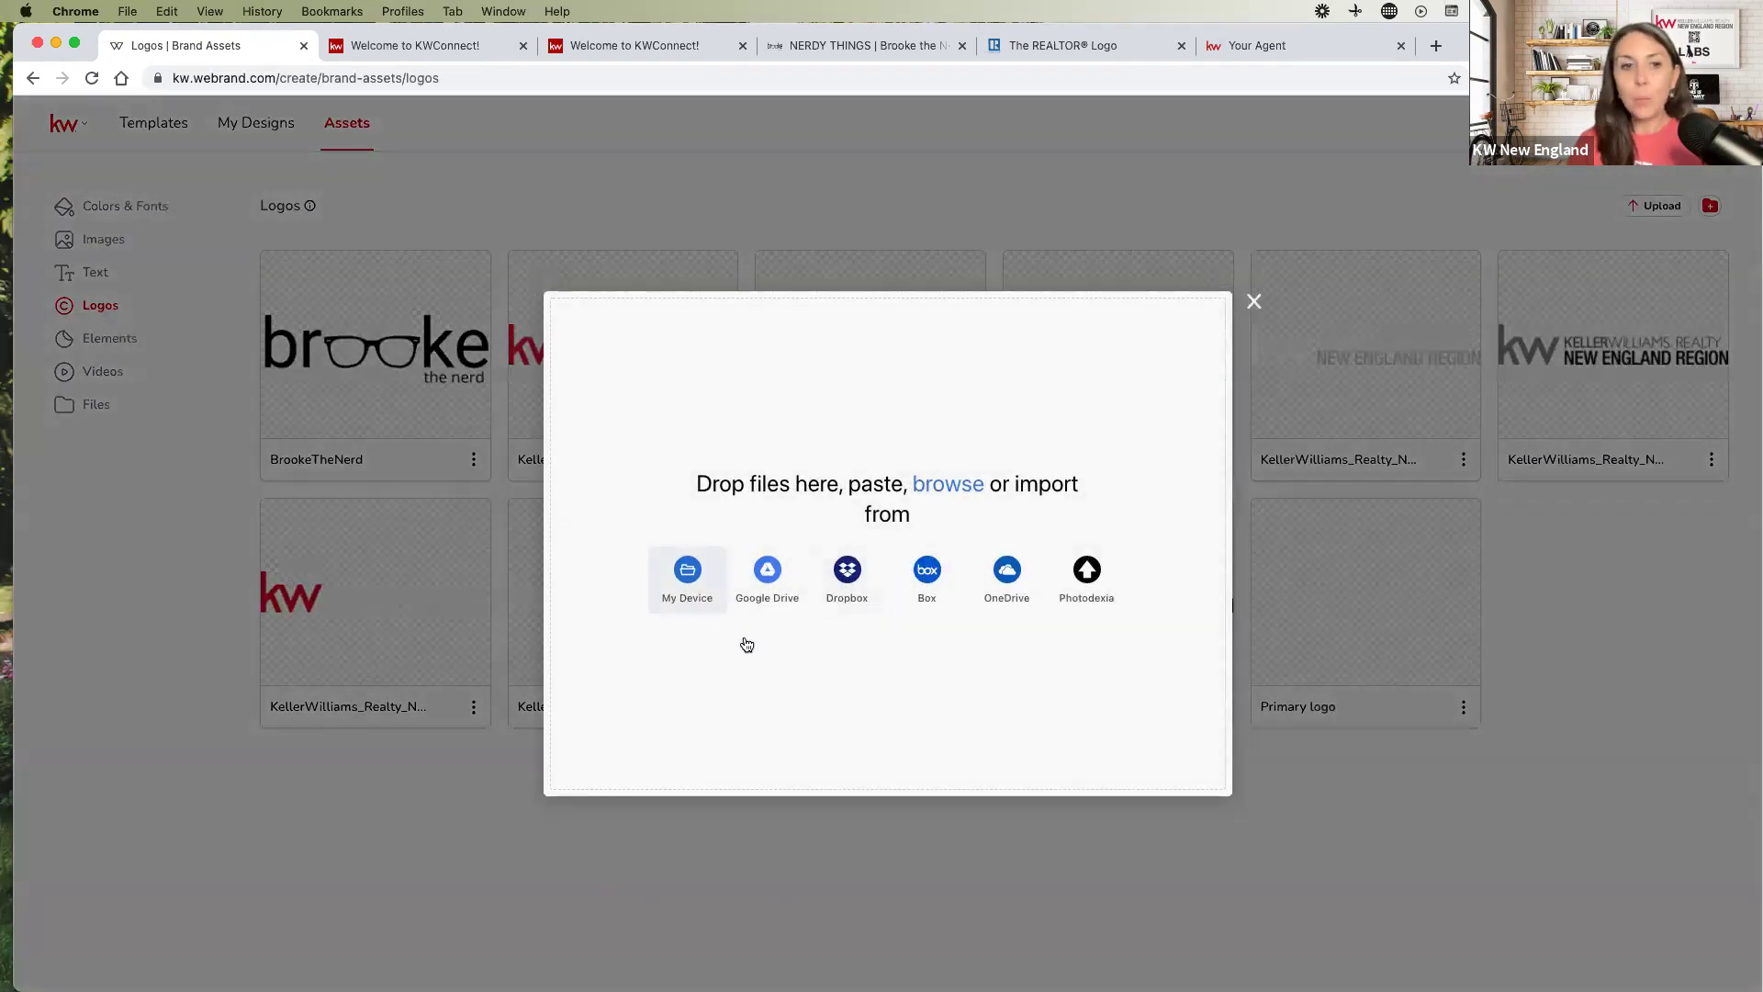
click(687, 598)
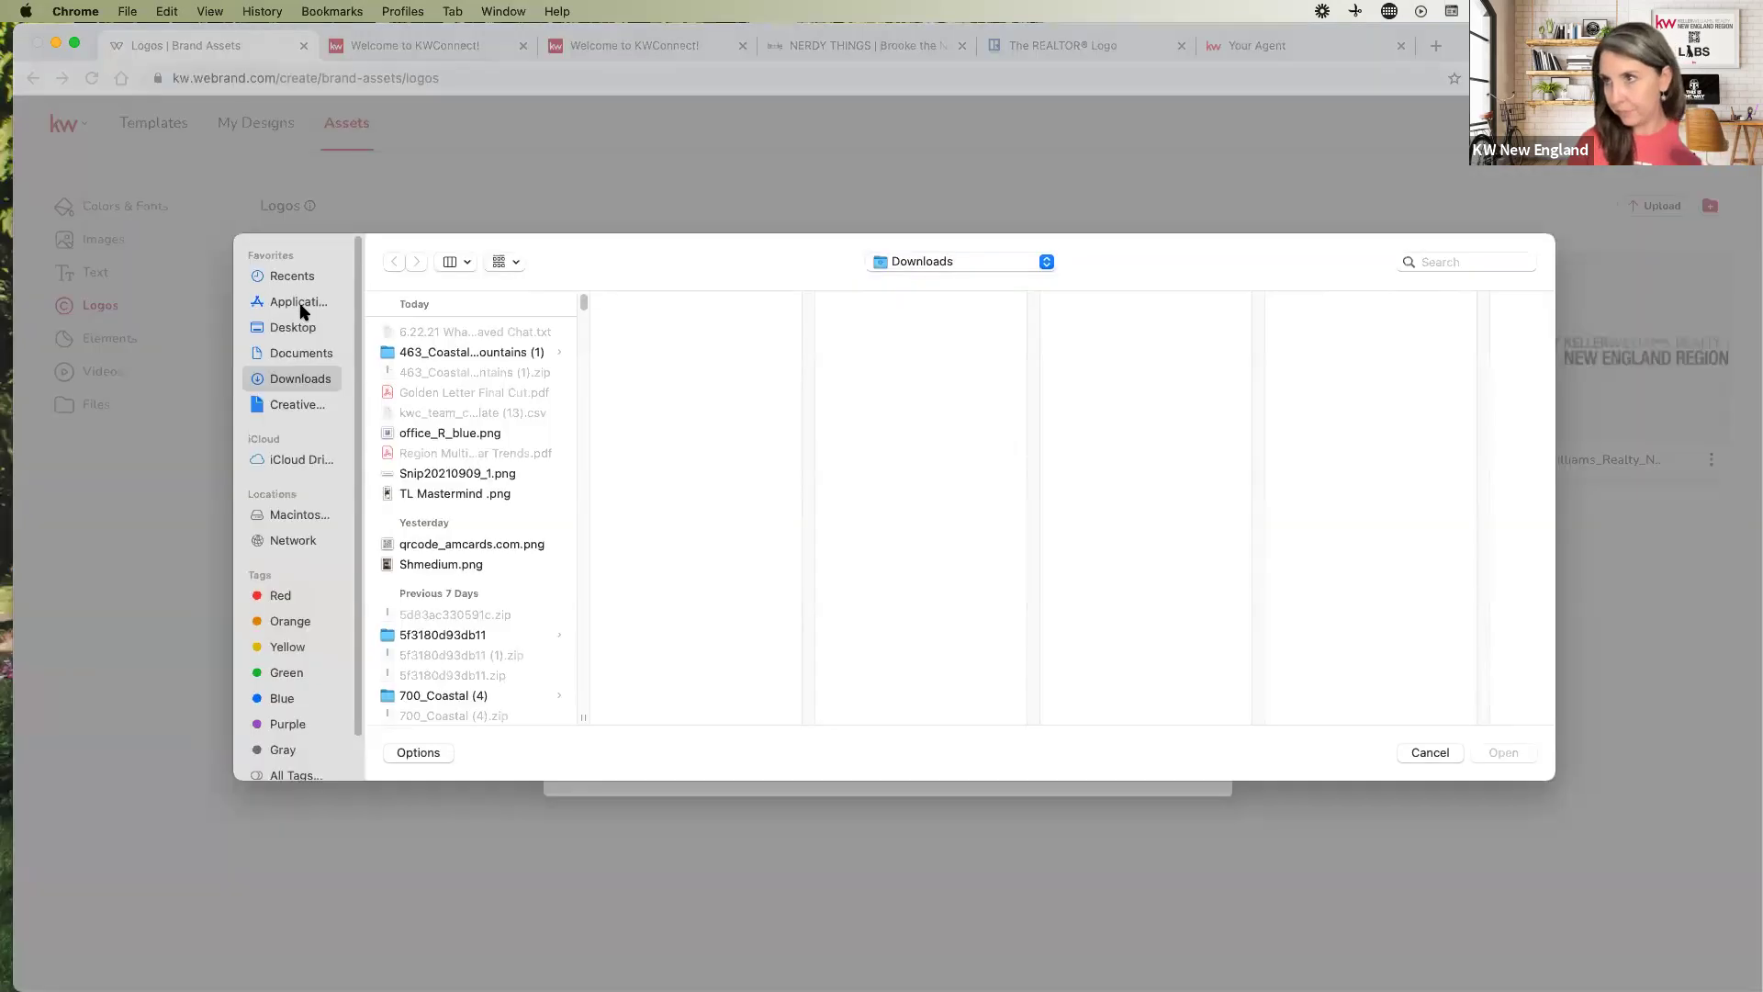
click(444, 356)
click(644, 373)
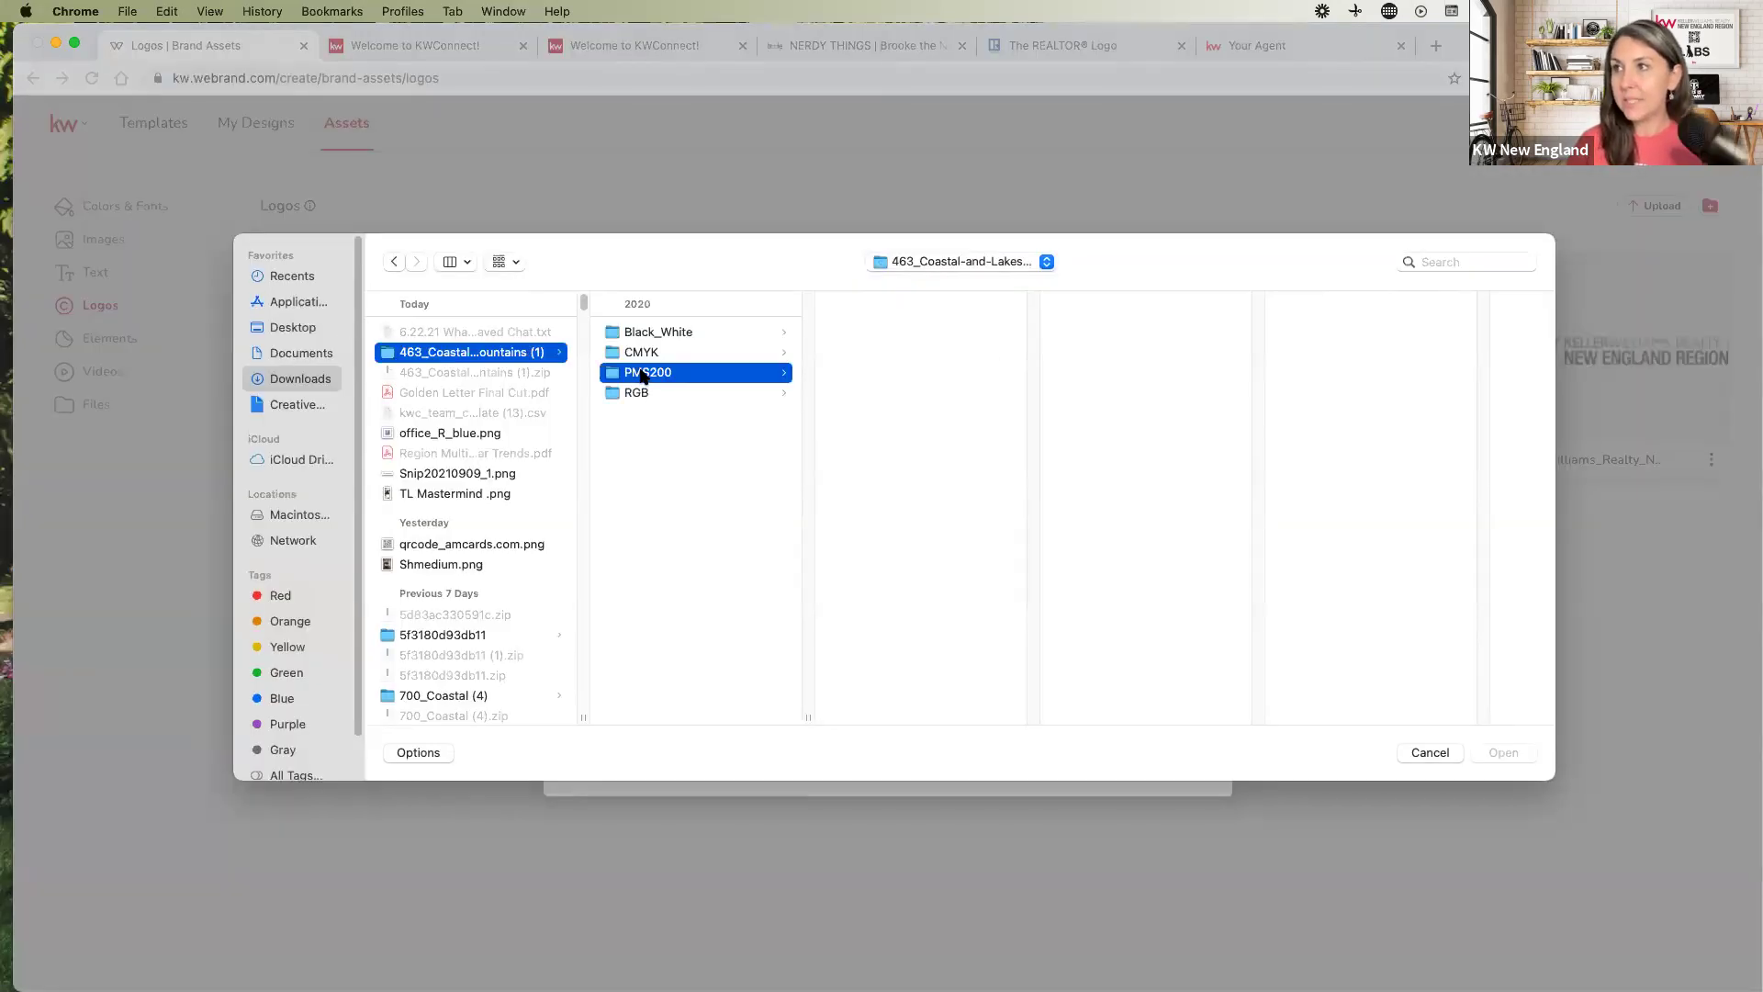
click(640, 393)
click(978, 393)
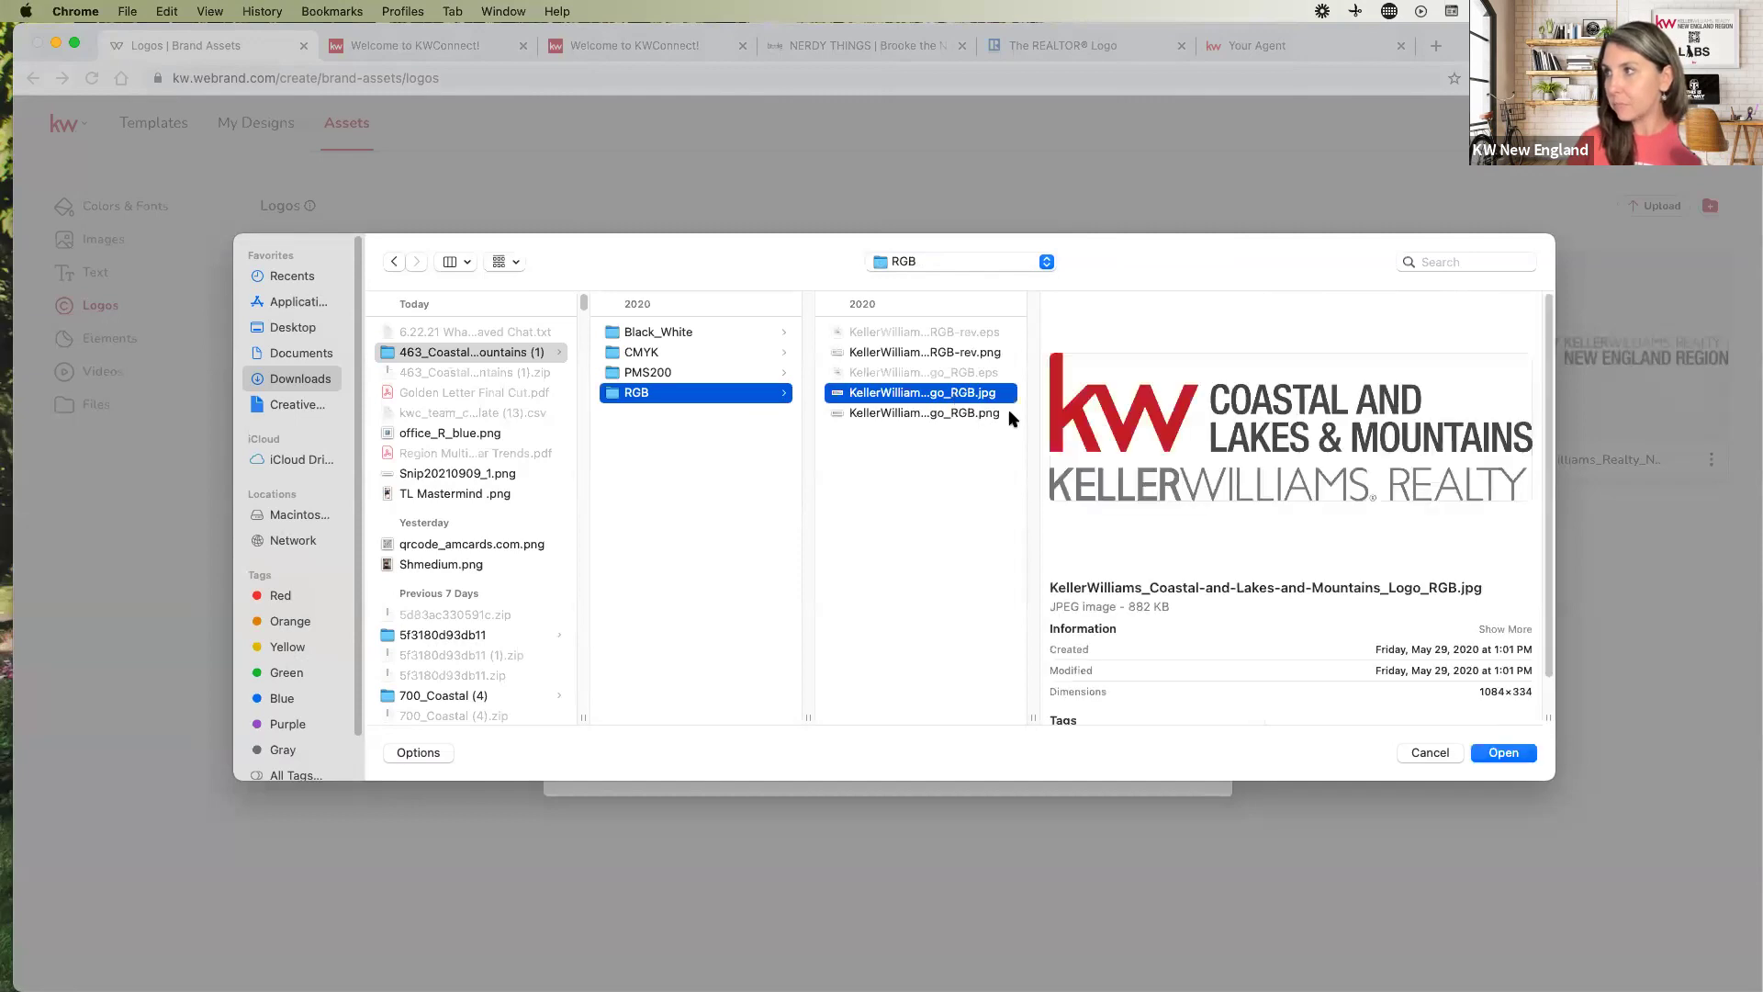
click(1503, 752)
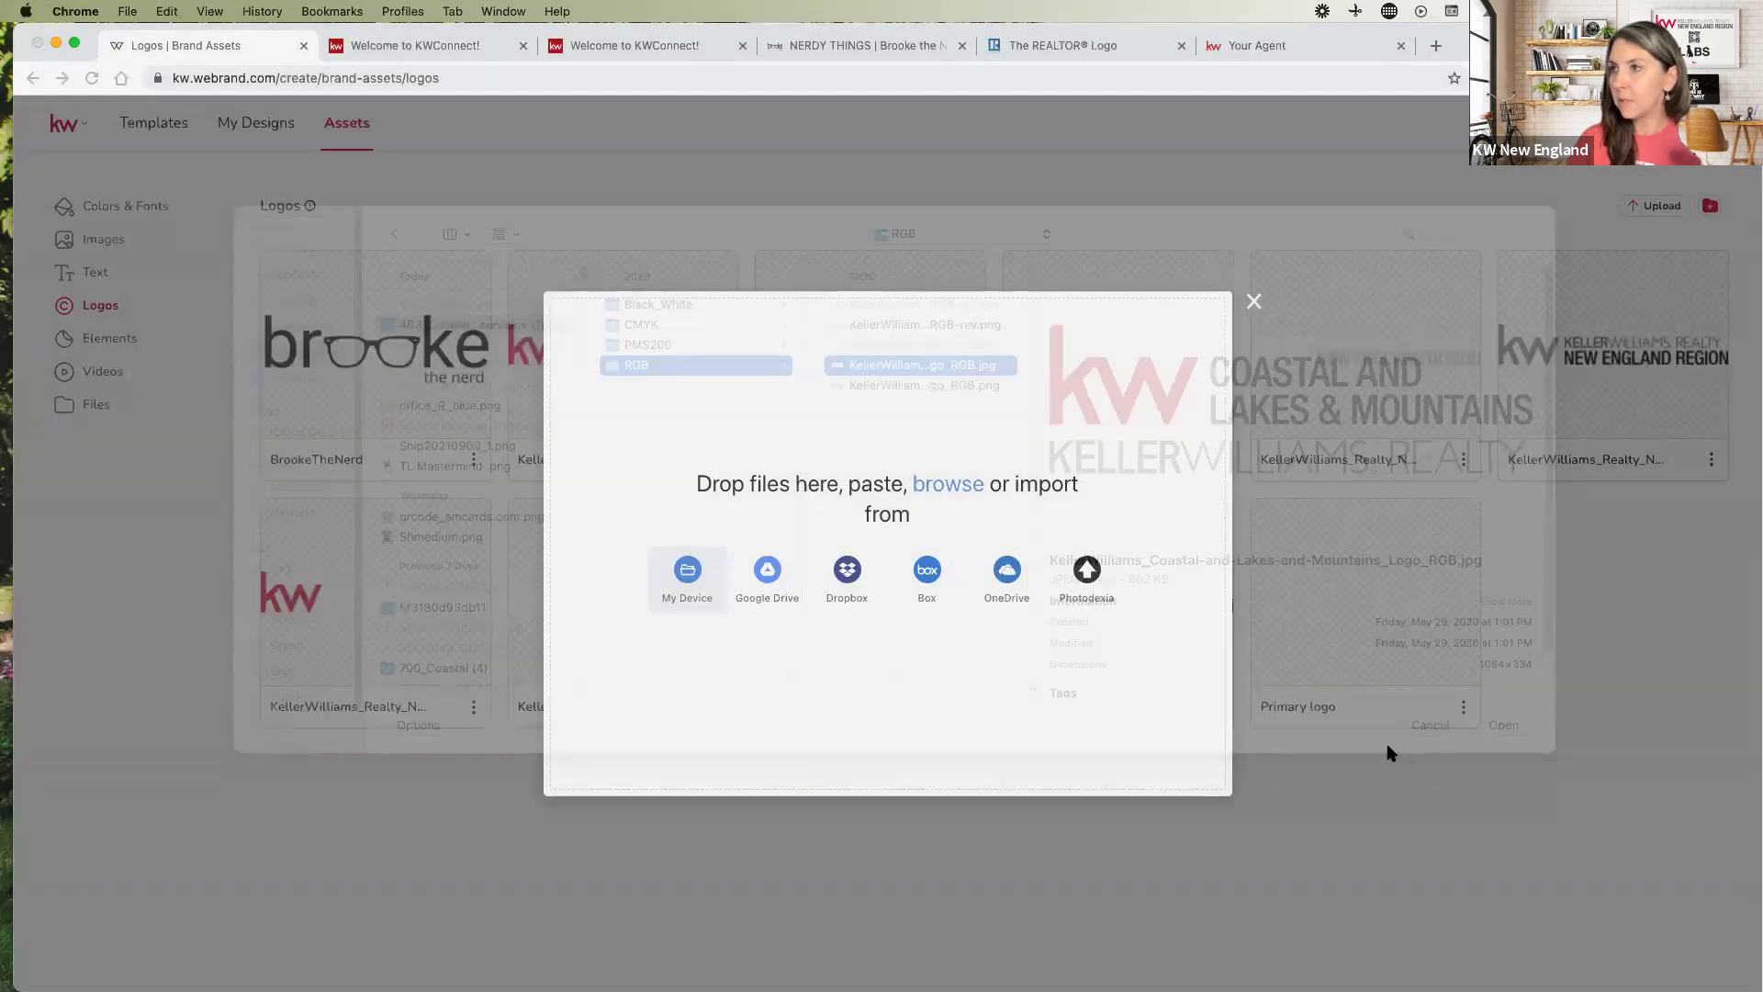
click(613, 766)
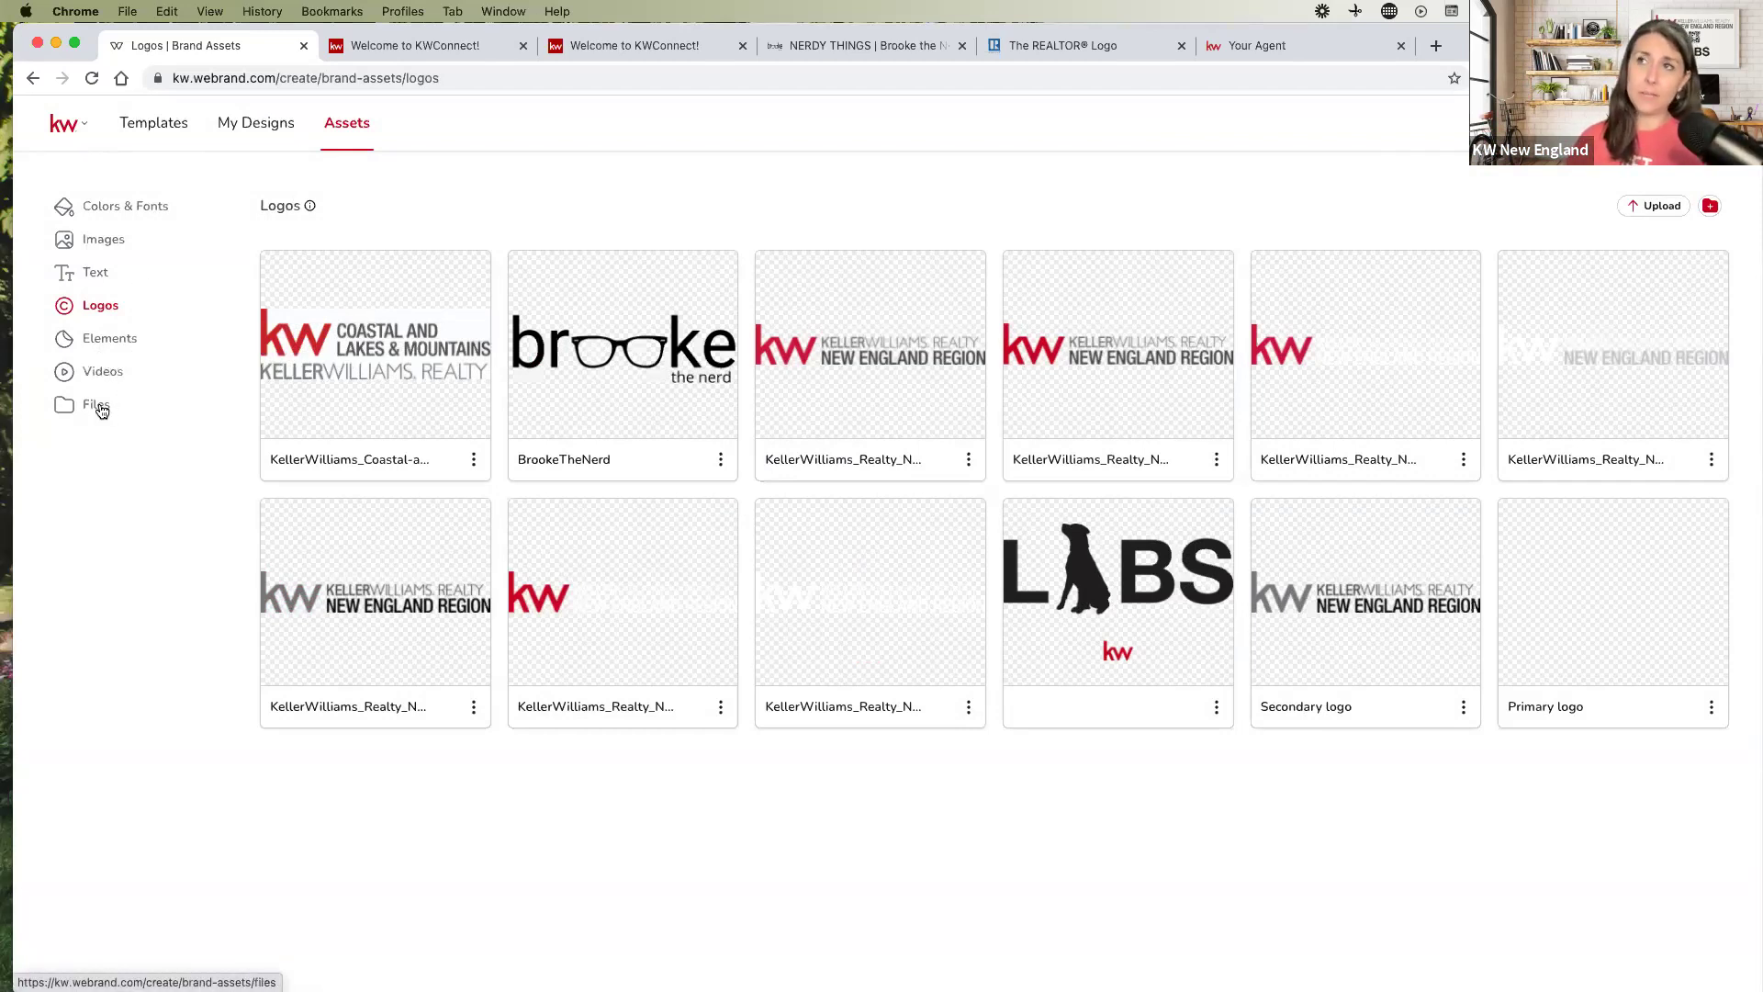
Move the second LemonMorningMindset7 design in My Designs into the Morning Mindset folder
click(177, 133)
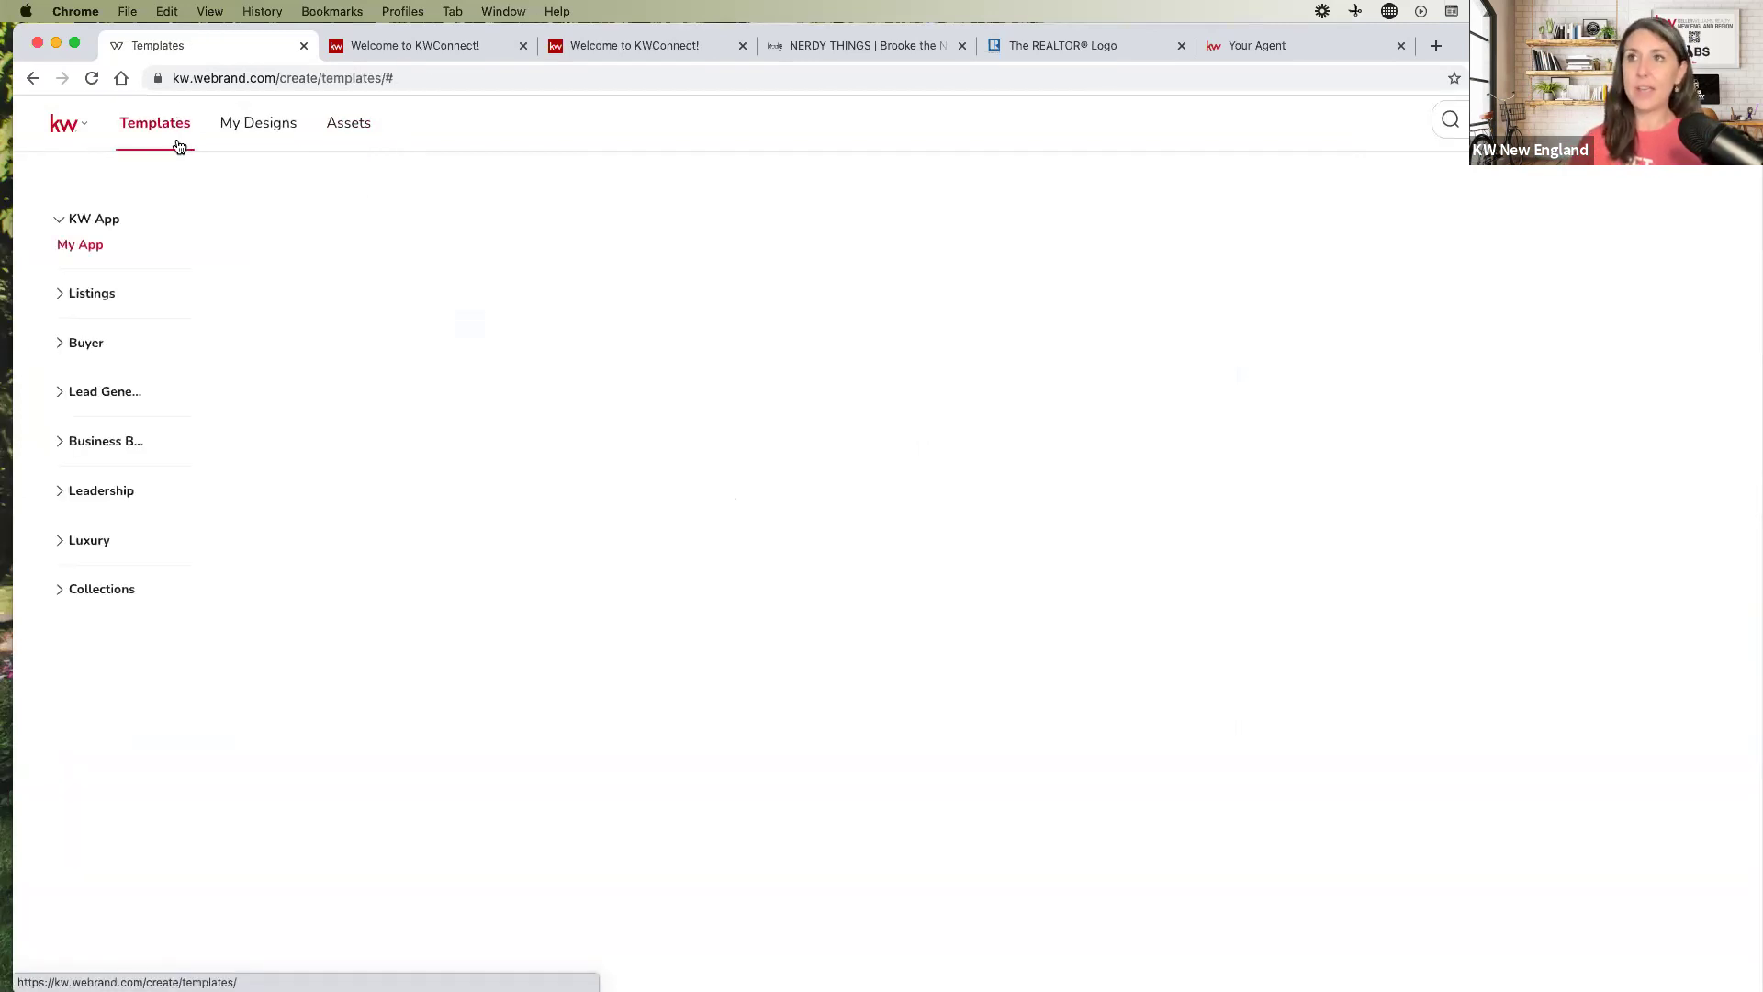
click(246, 124)
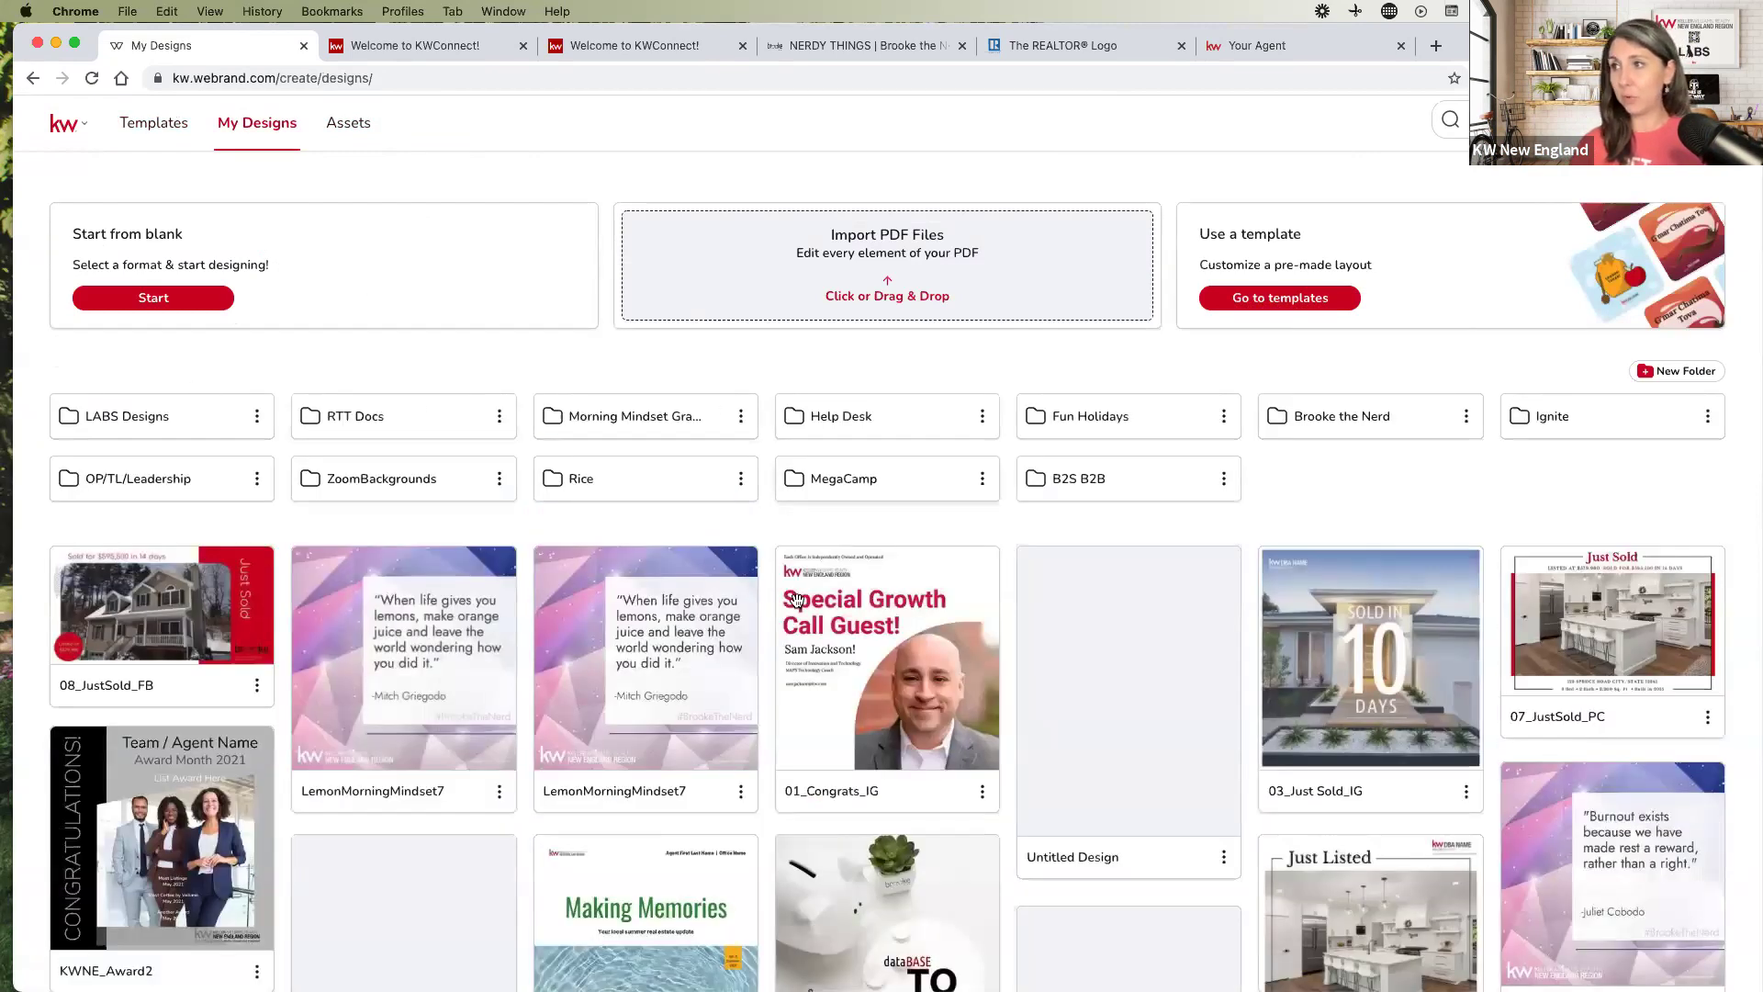
drag(641, 693, 606, 419)
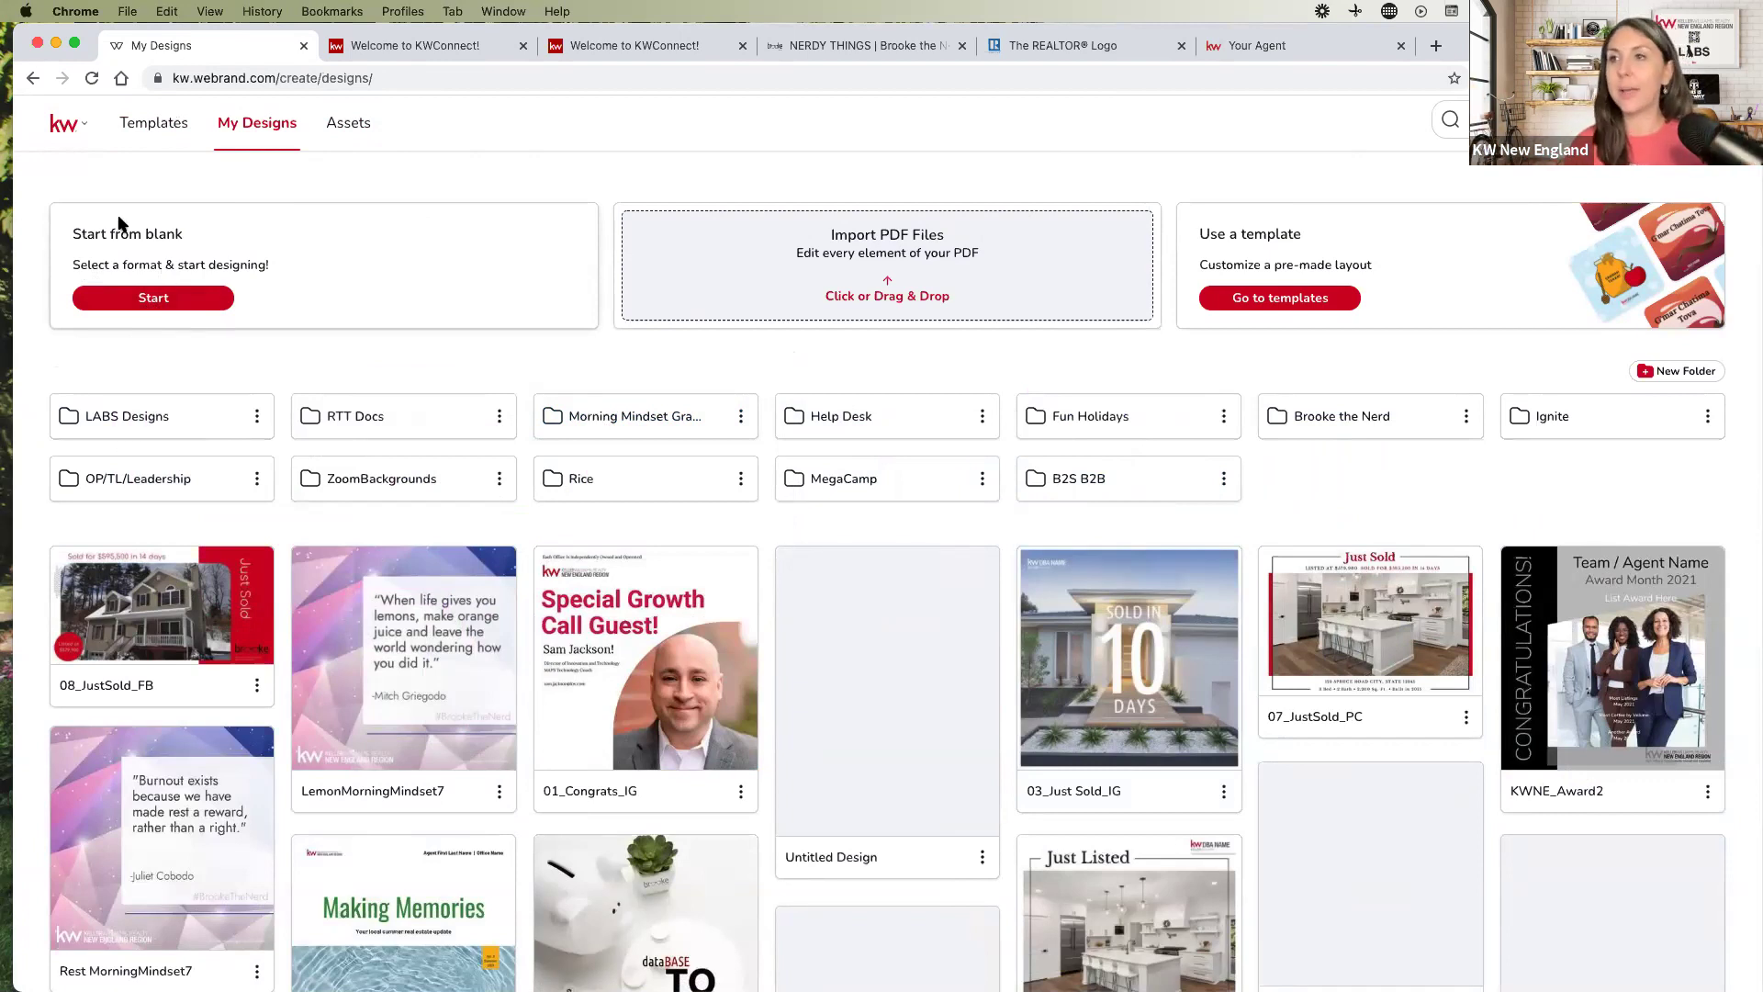
Browse My Designs and open the For Sale templates in the Listings category
scroll(307, 358, down, 1)
scroll(307, 358, down, 5)
click(153, 122)
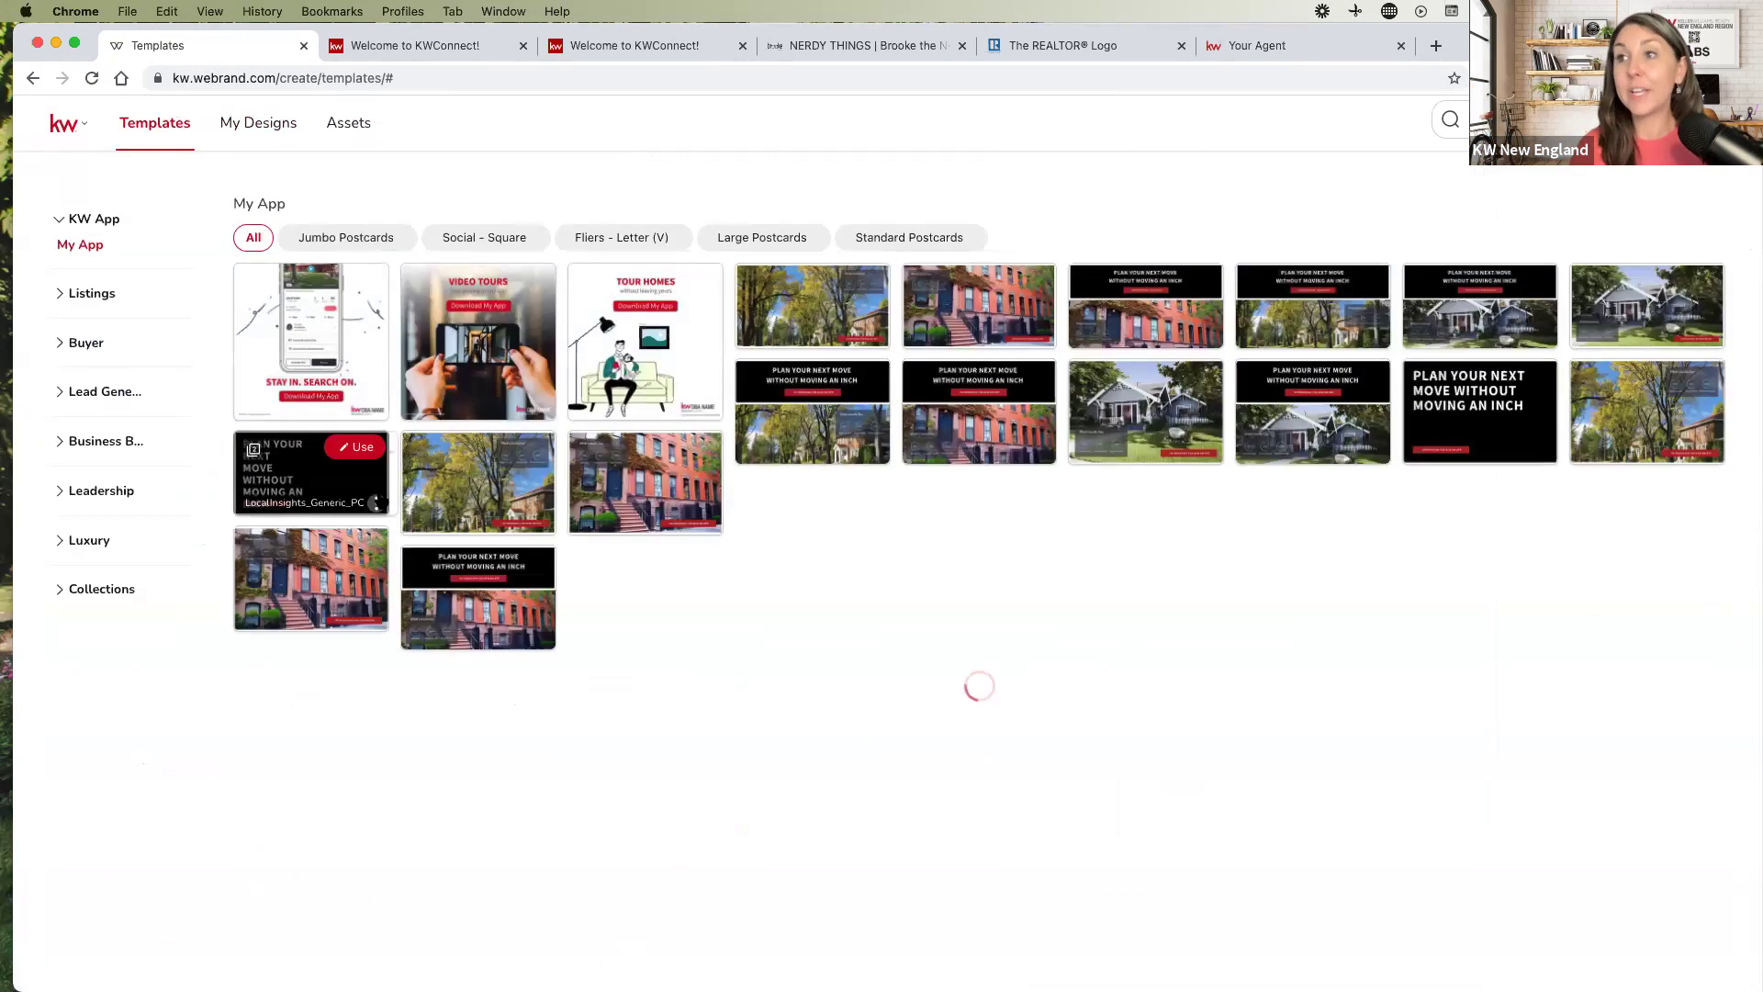
click(109, 297)
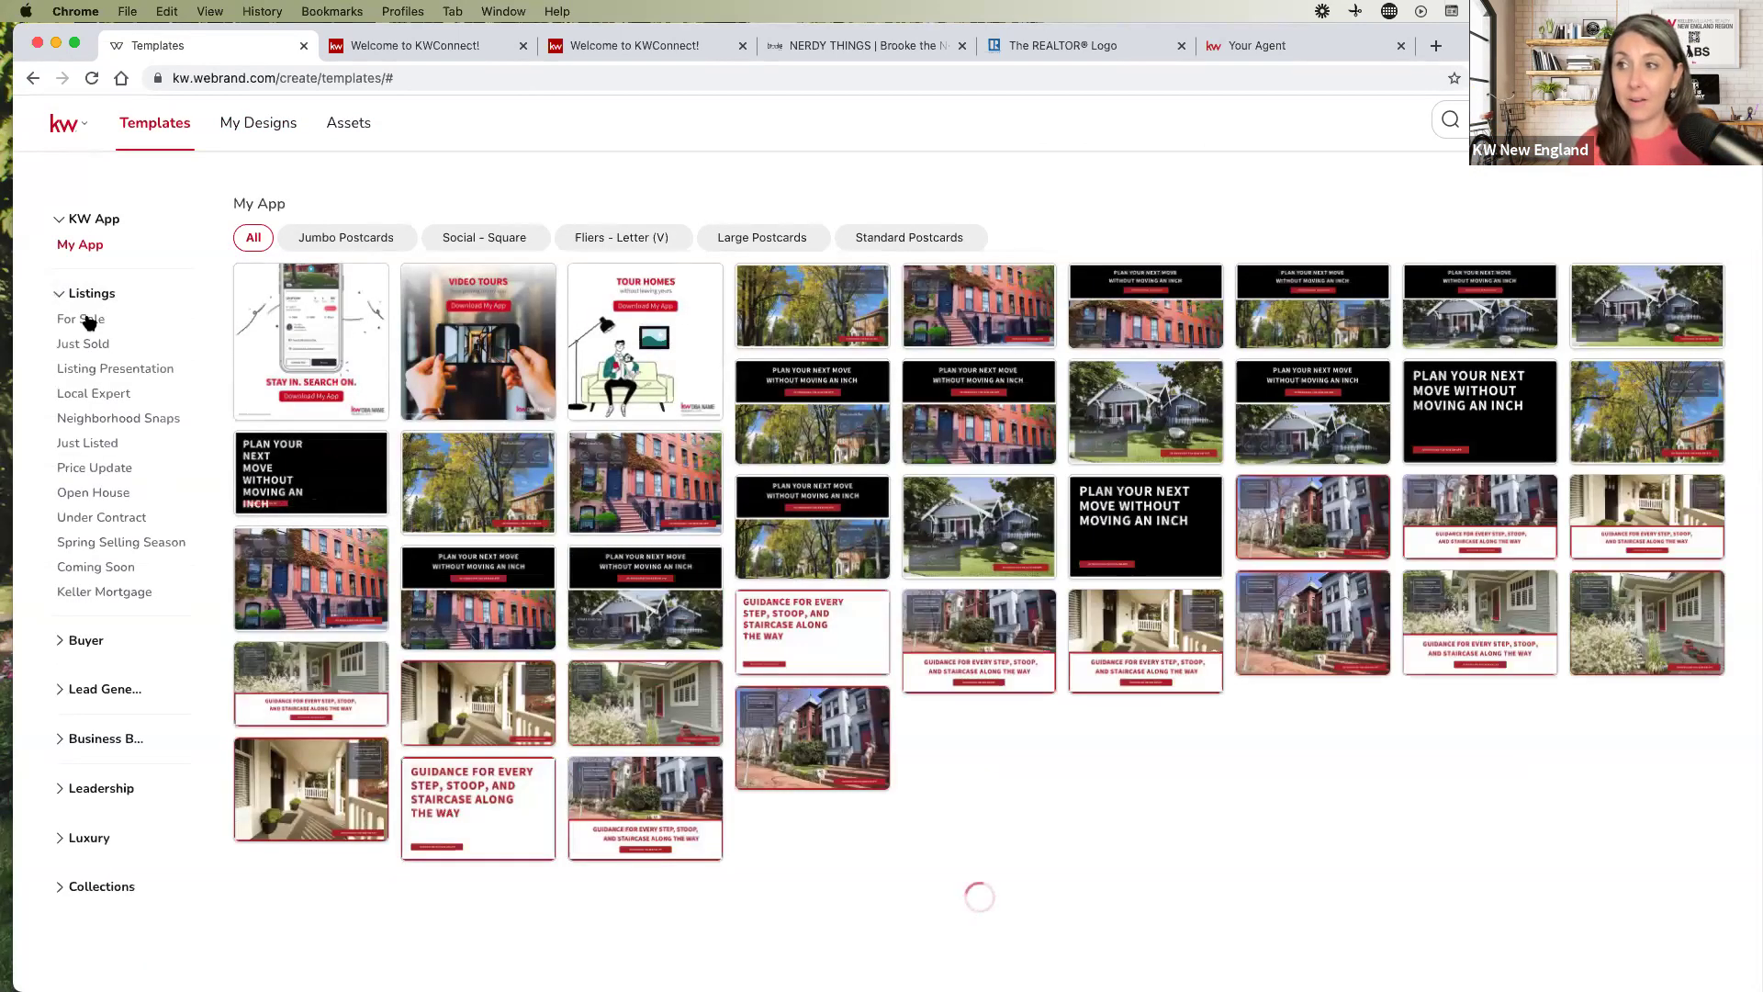
click(89, 321)
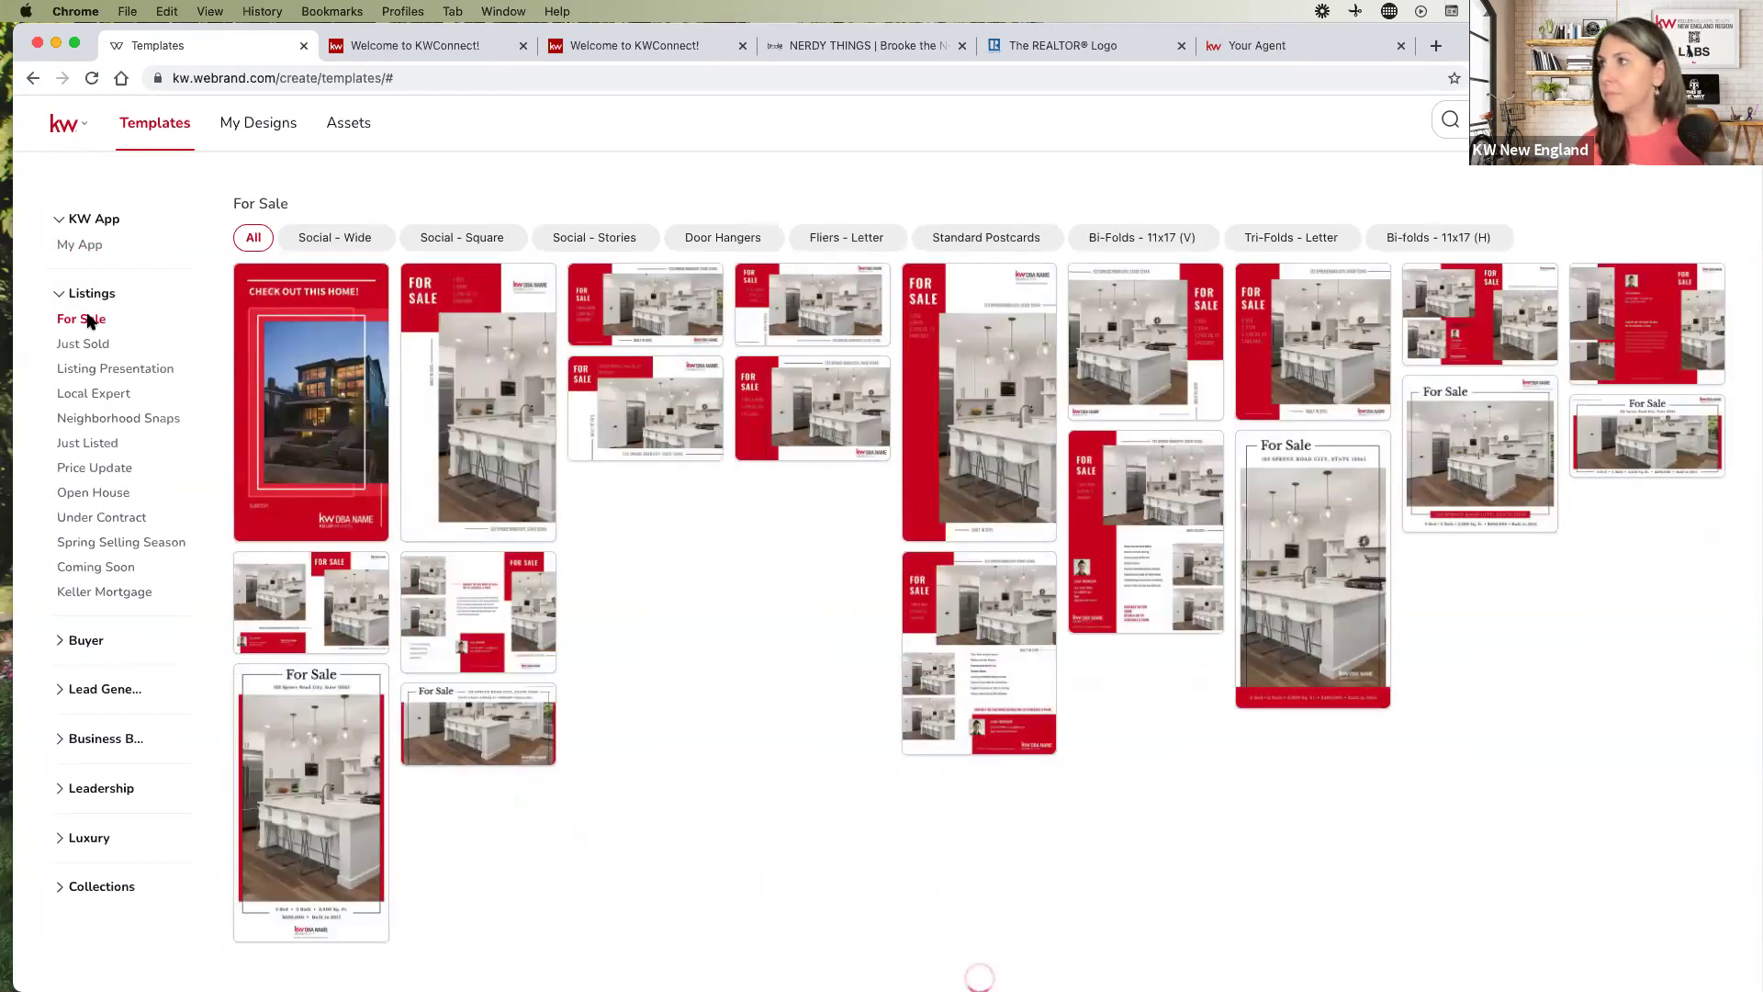
Browse the Listings and Lead Generation templates, and open the "I am smart and successful" template from the I ❤ KW category
click(117, 396)
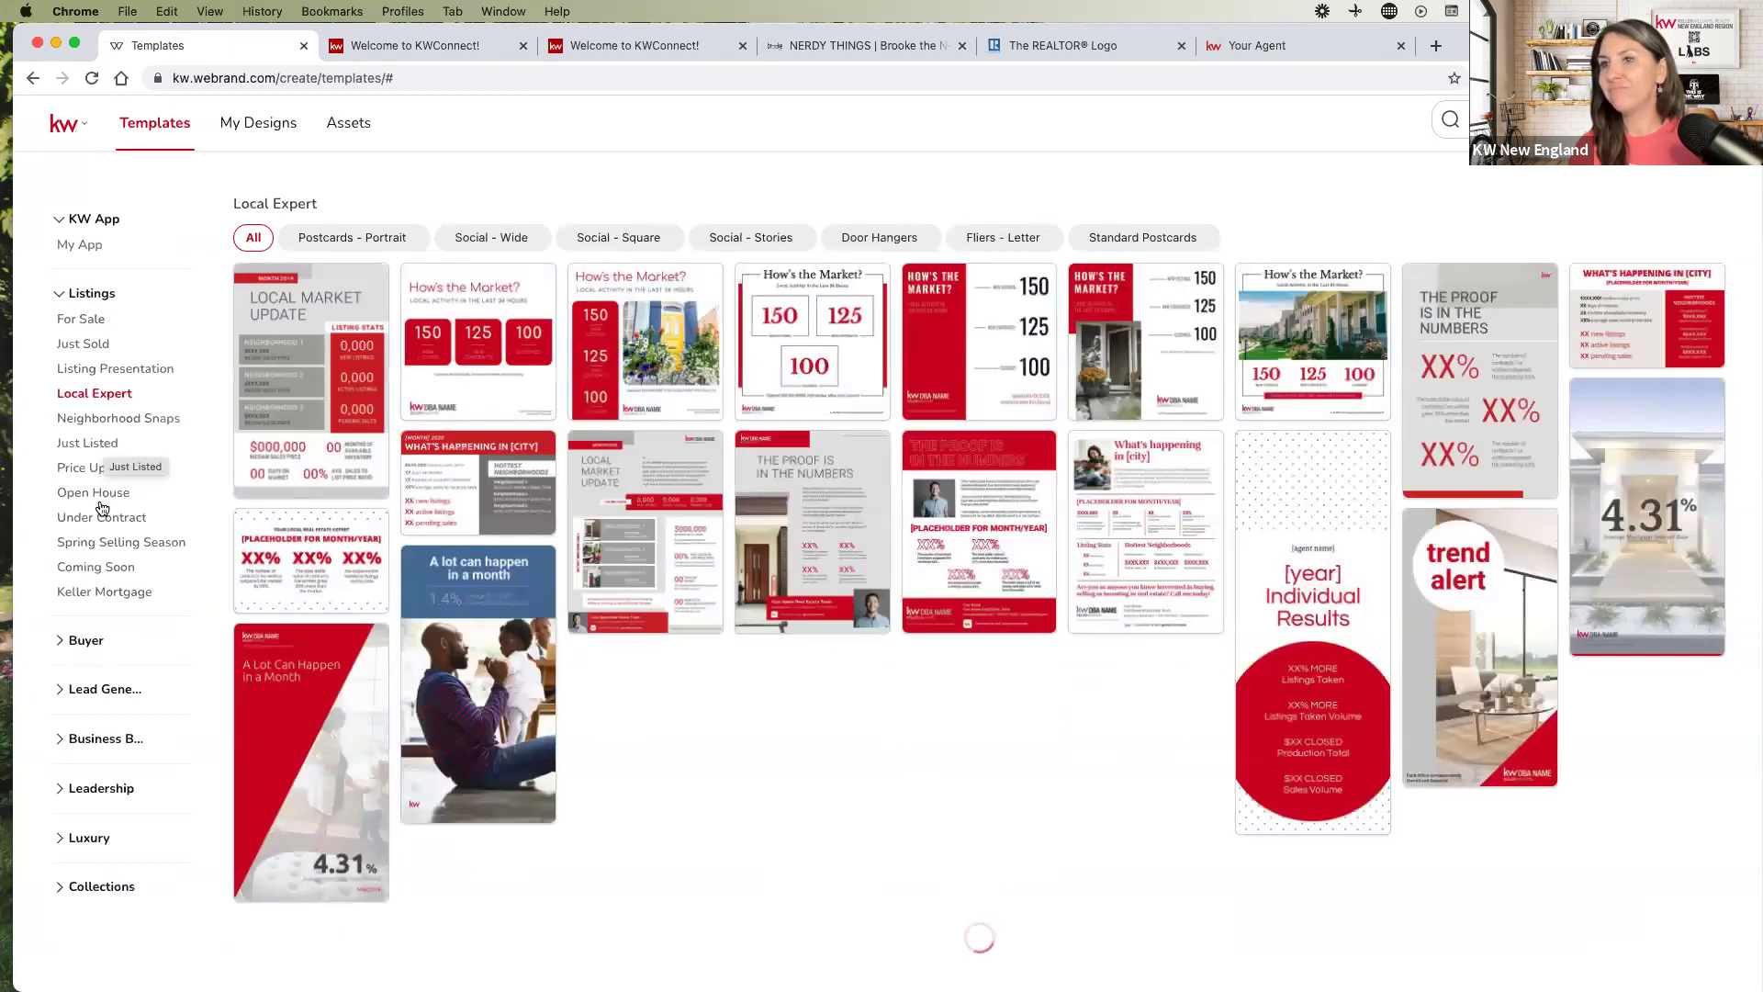
click(87, 640)
click(92, 739)
scroll(86, 625, down, 4)
click(87, 656)
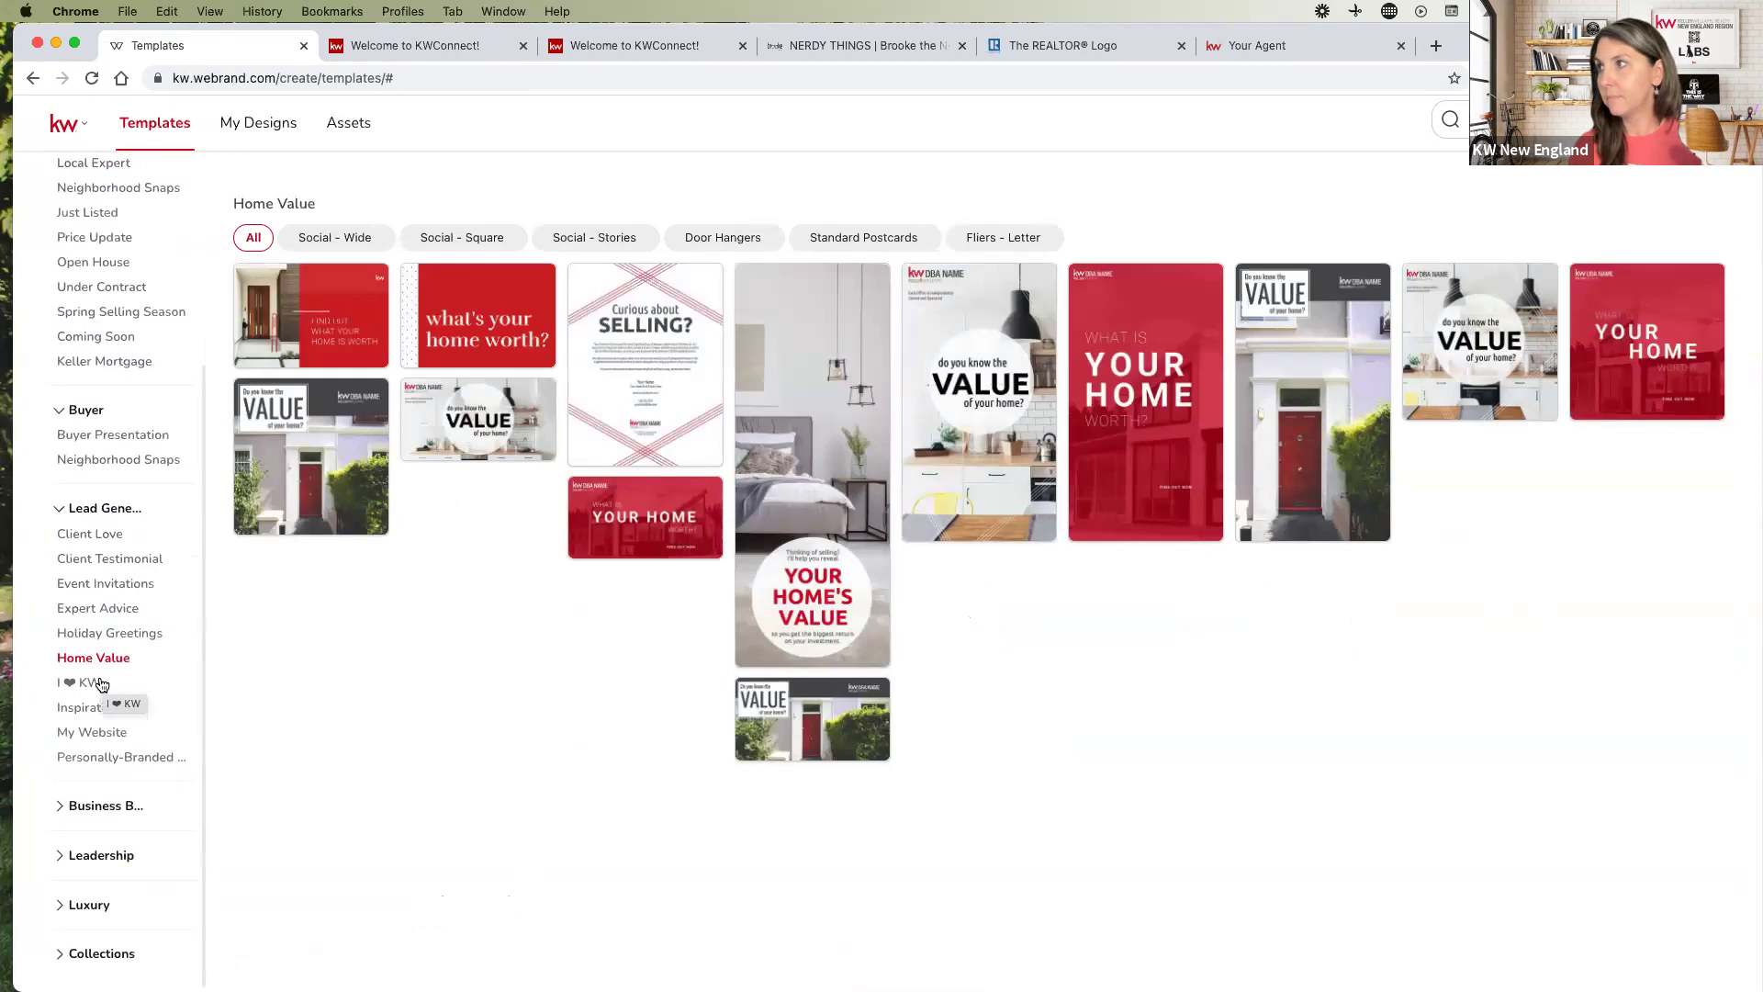
click(102, 685)
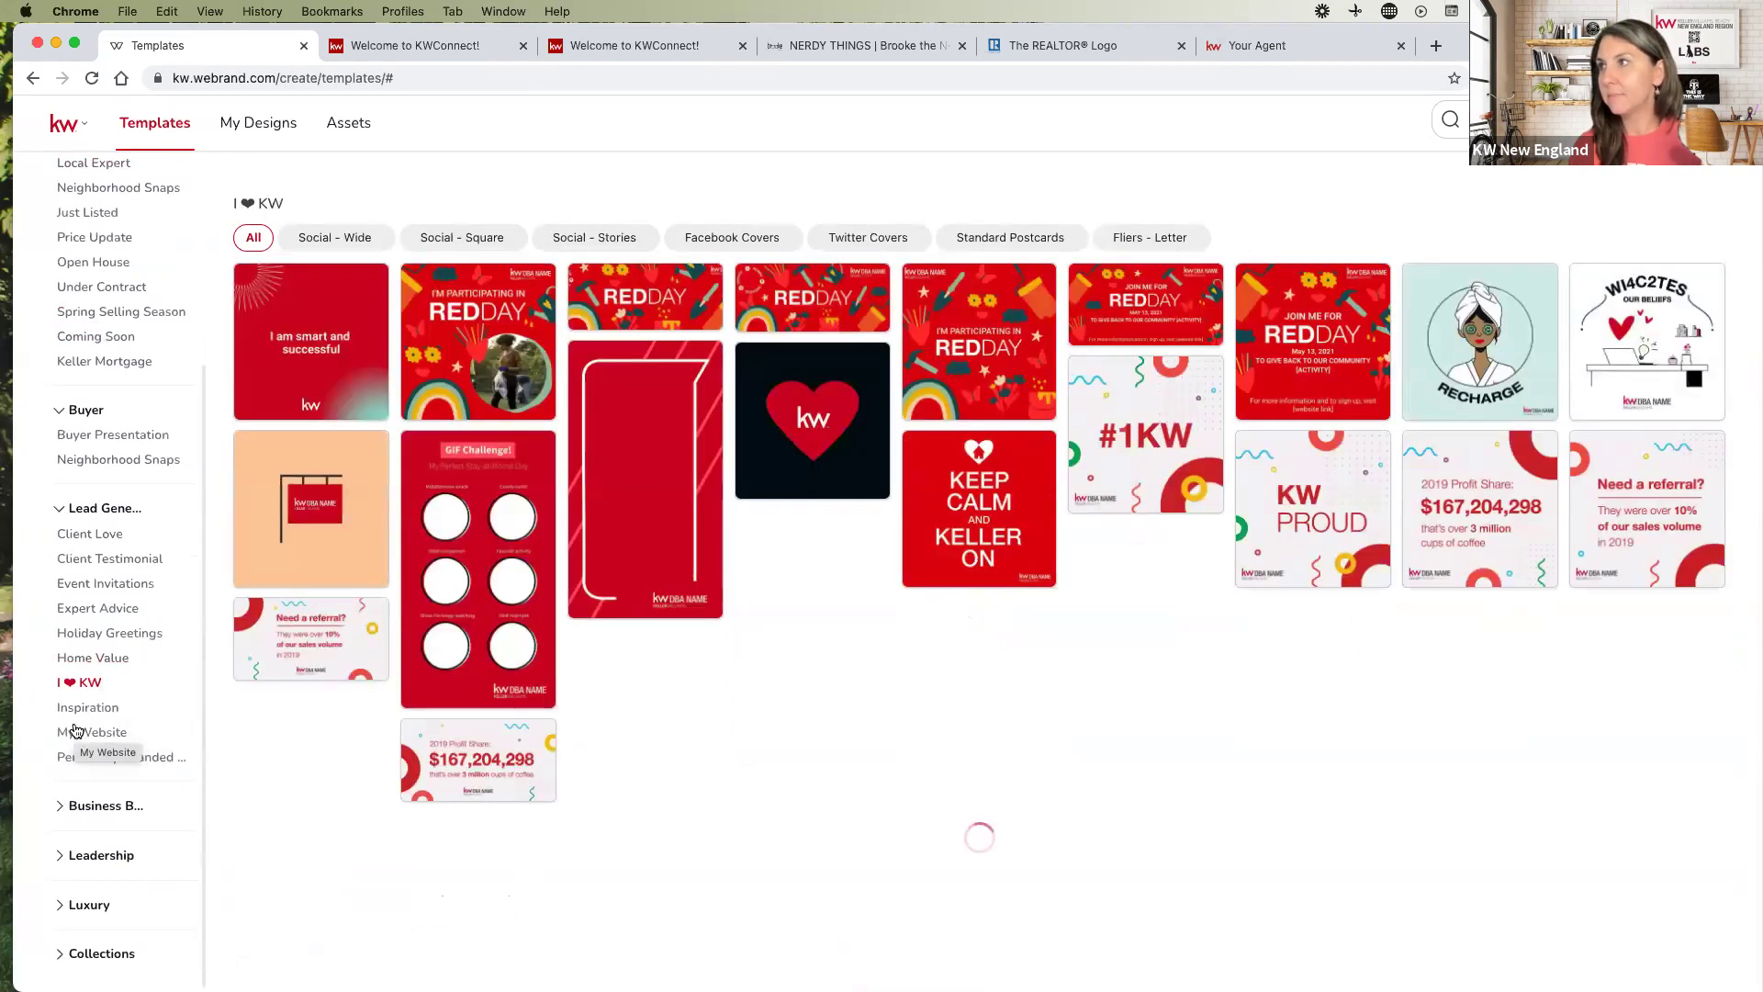
click(362, 356)
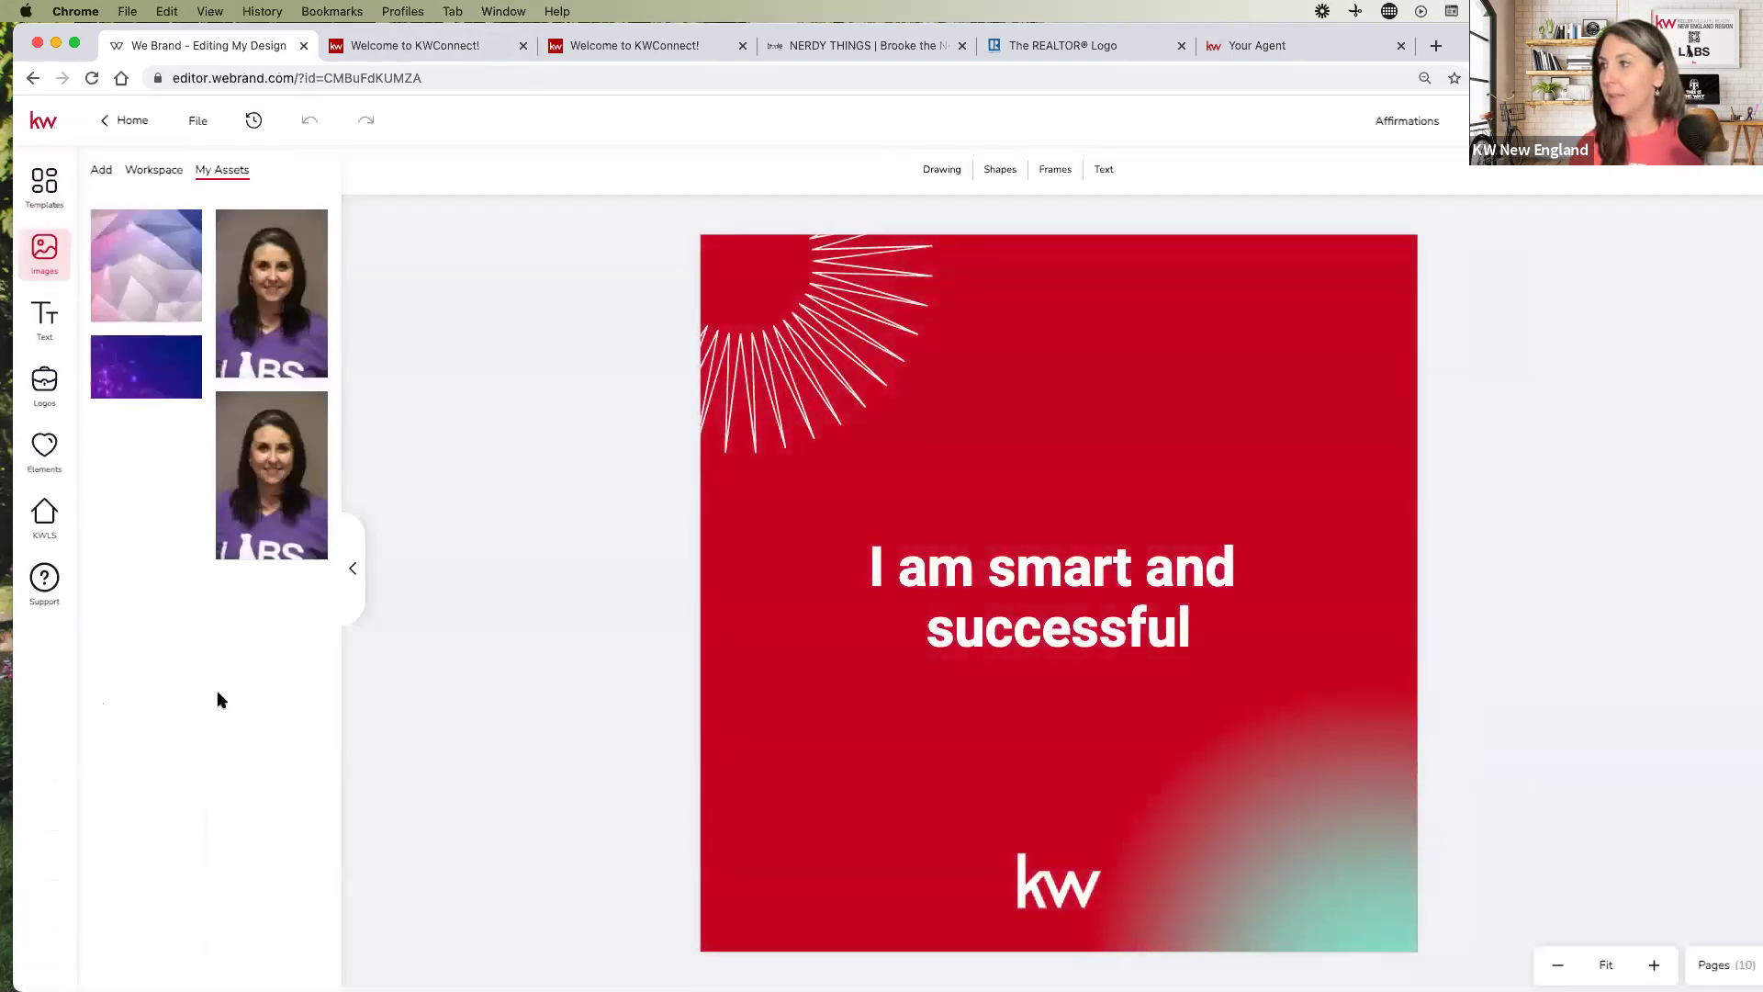
Add the personal glasses logo from the uploaded logos and place it in the upper-right corner of the design
click(49, 397)
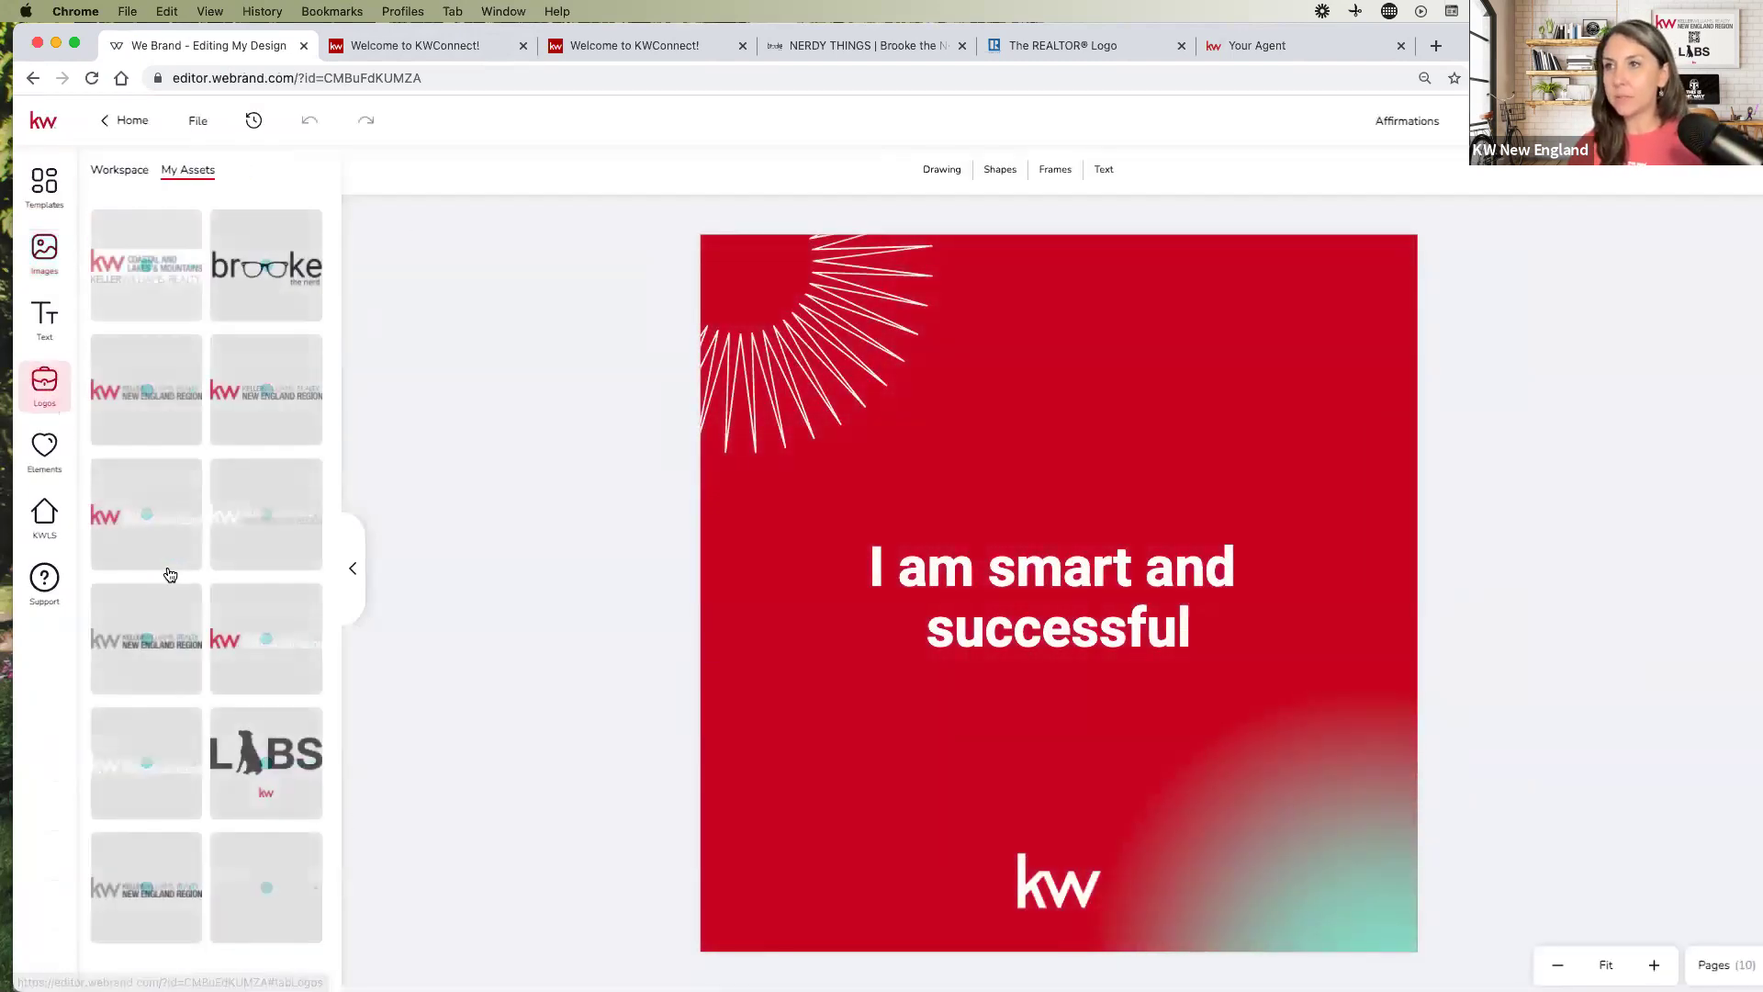
click(250, 277)
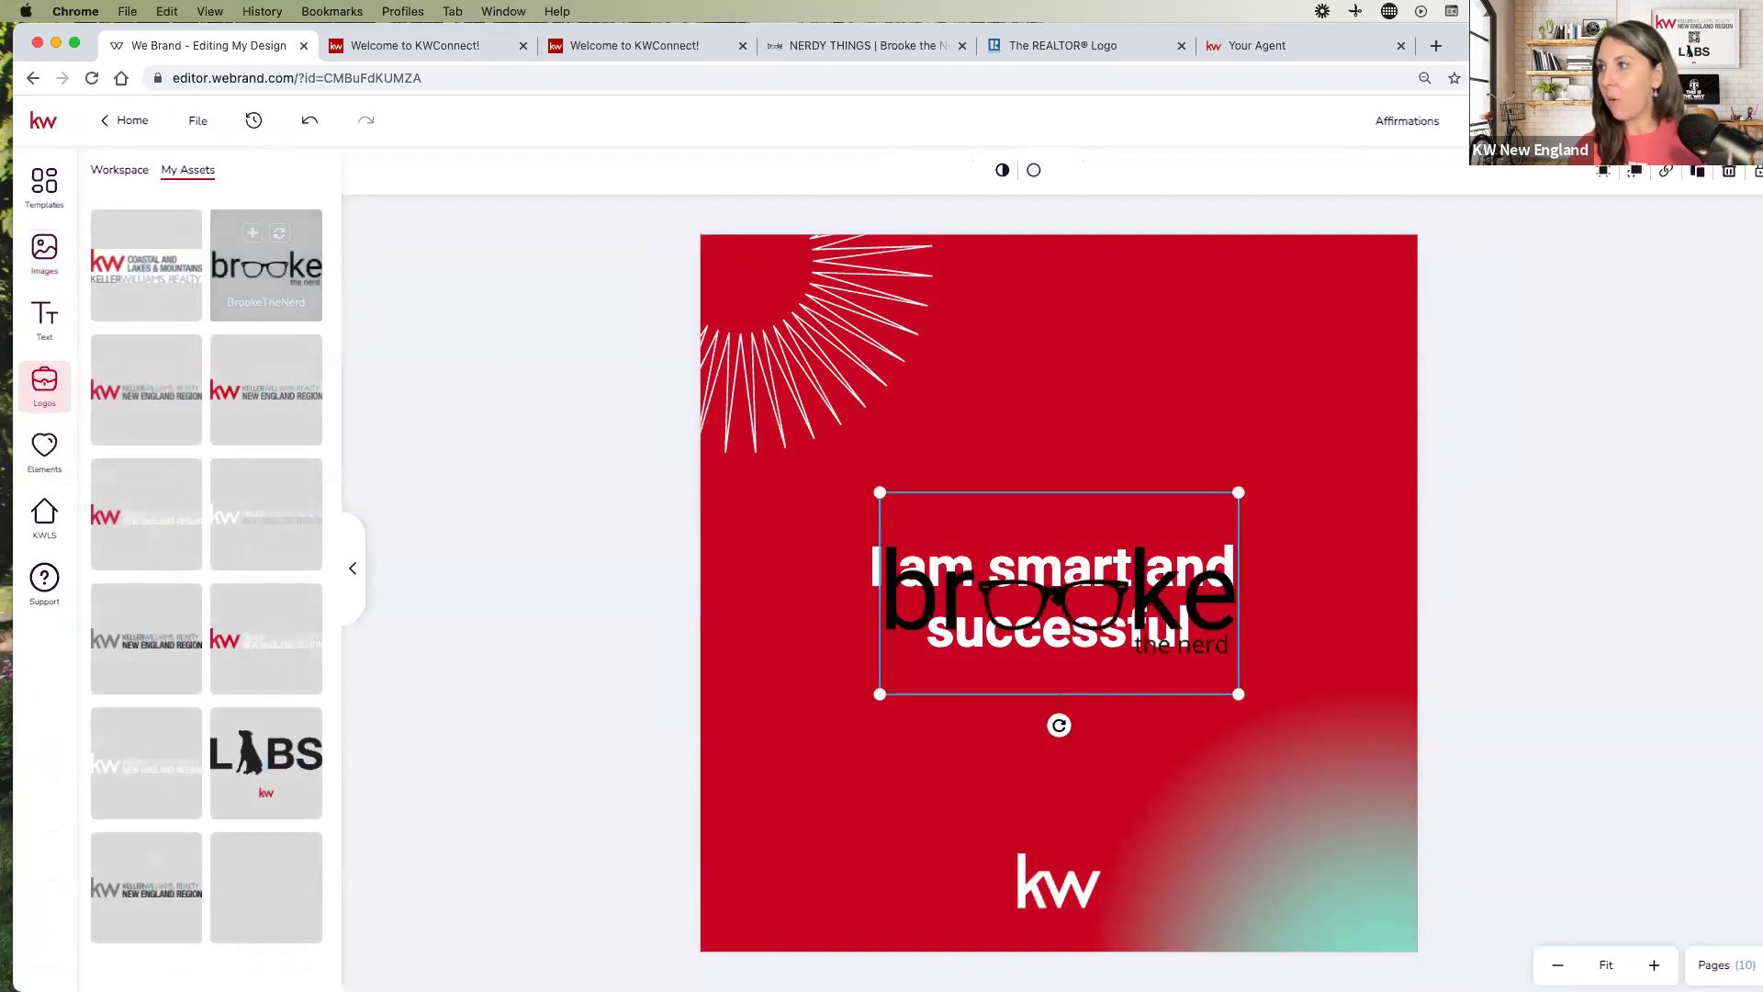
drag(1127, 455, 1236, 312)
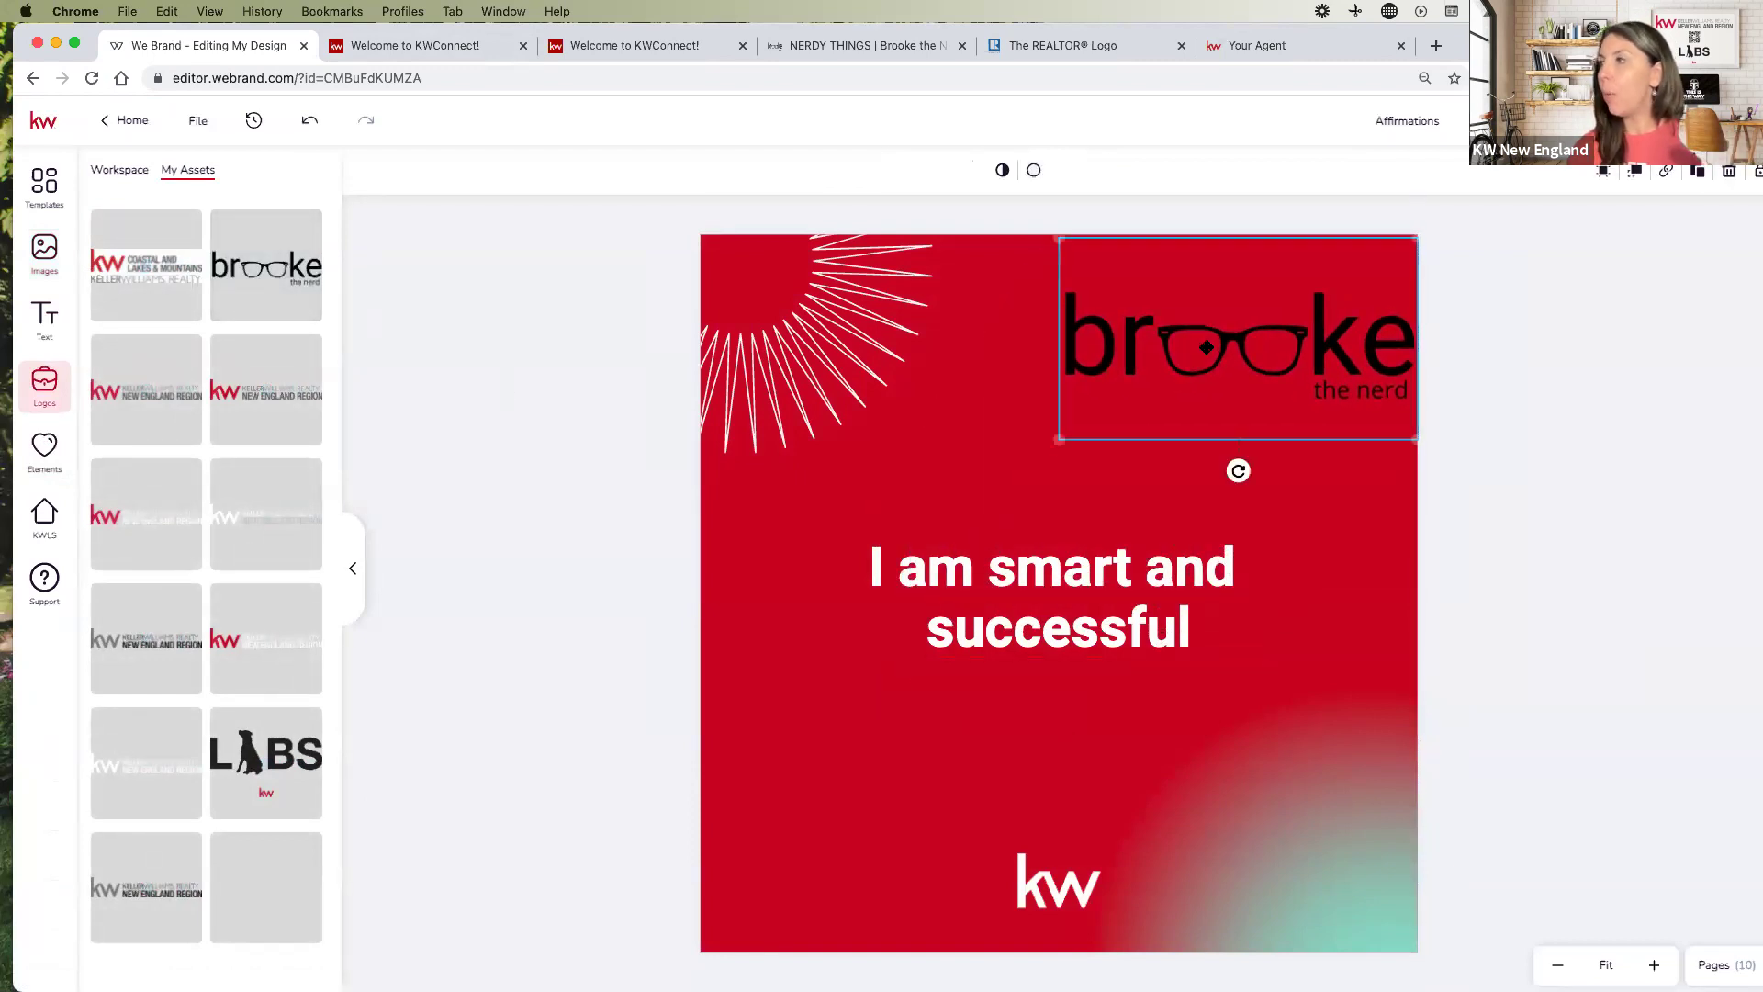
click(1375, 504)
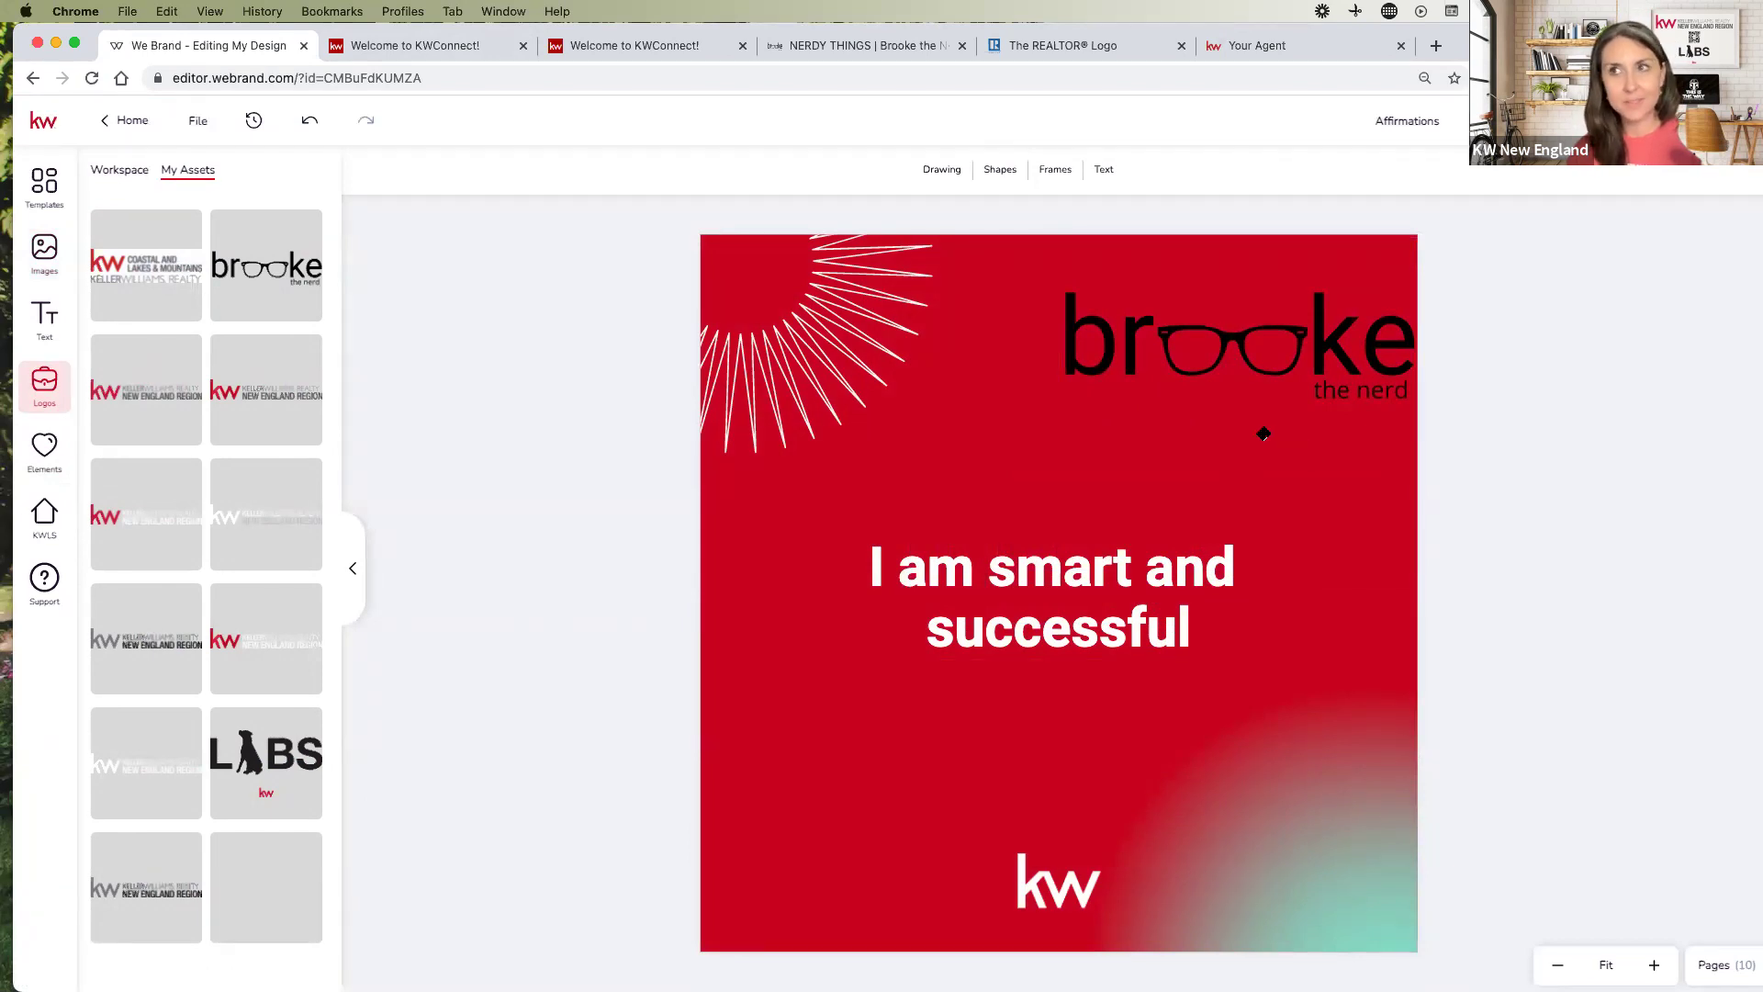
Add the Coastal and Lakes & Mountains logo below the quote and the white-lettered New England Region logo below the glasses logo
click(188, 271)
drag(1168, 619, 1122, 756)
mouse_move(256, 633)
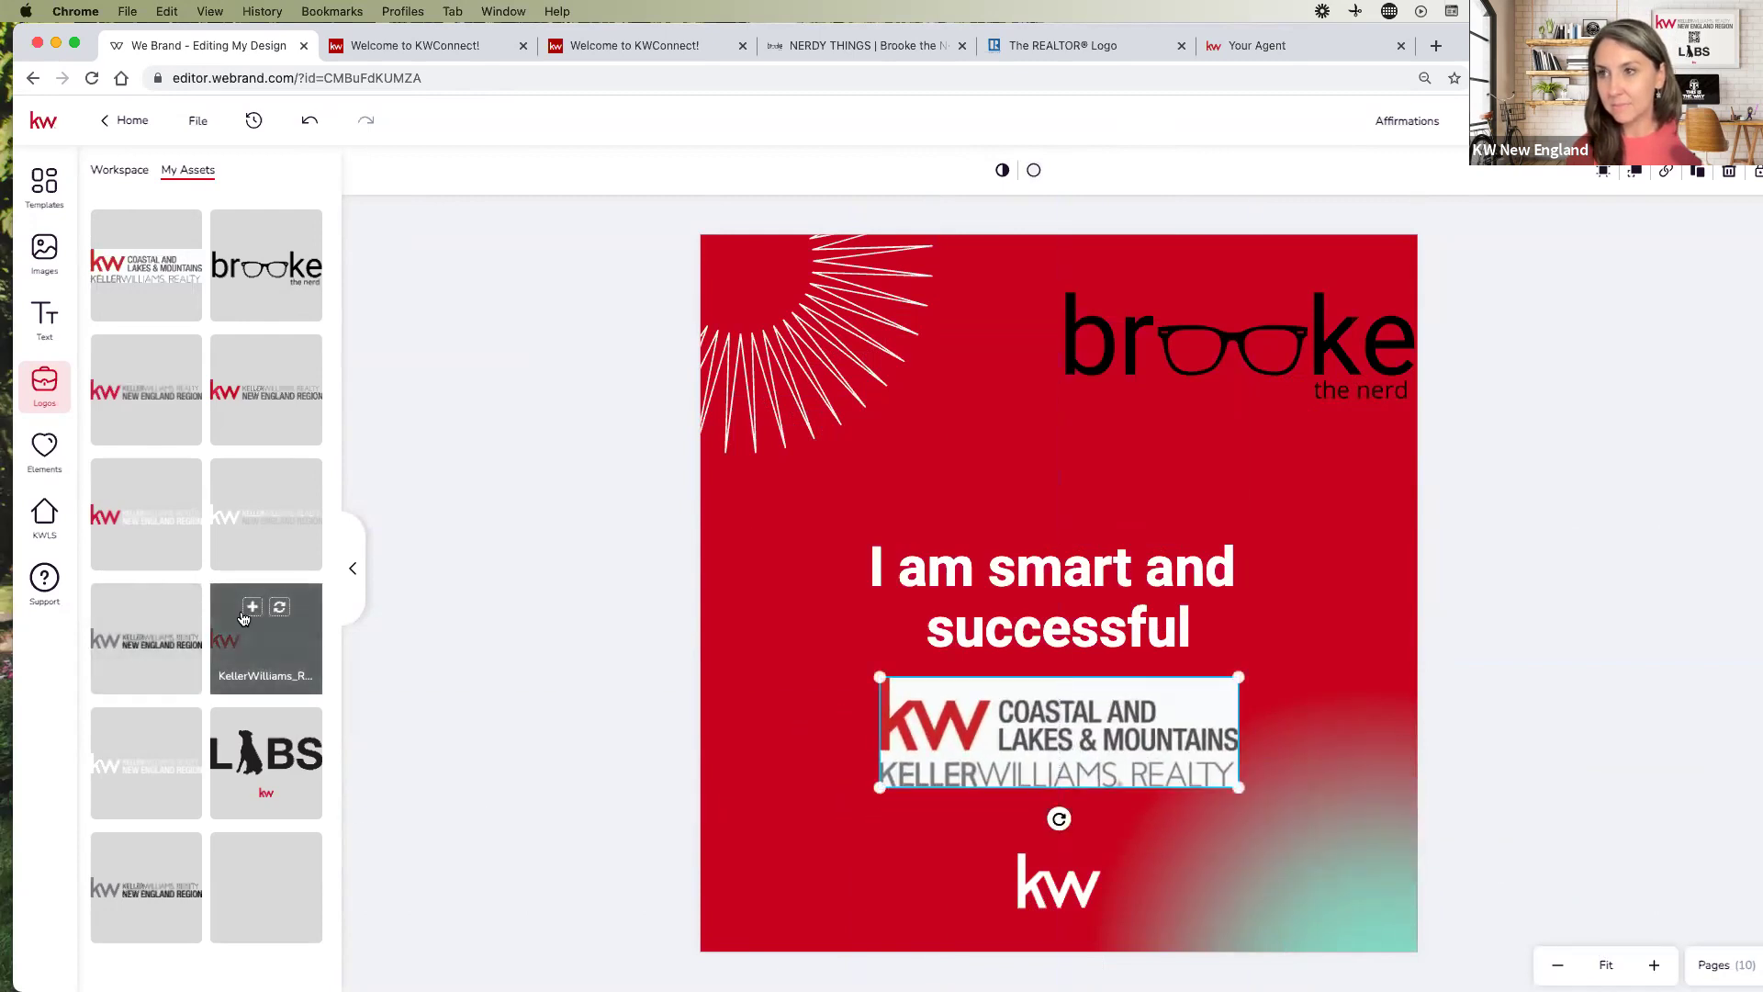
click(248, 603)
drag(1034, 616, 1211, 451)
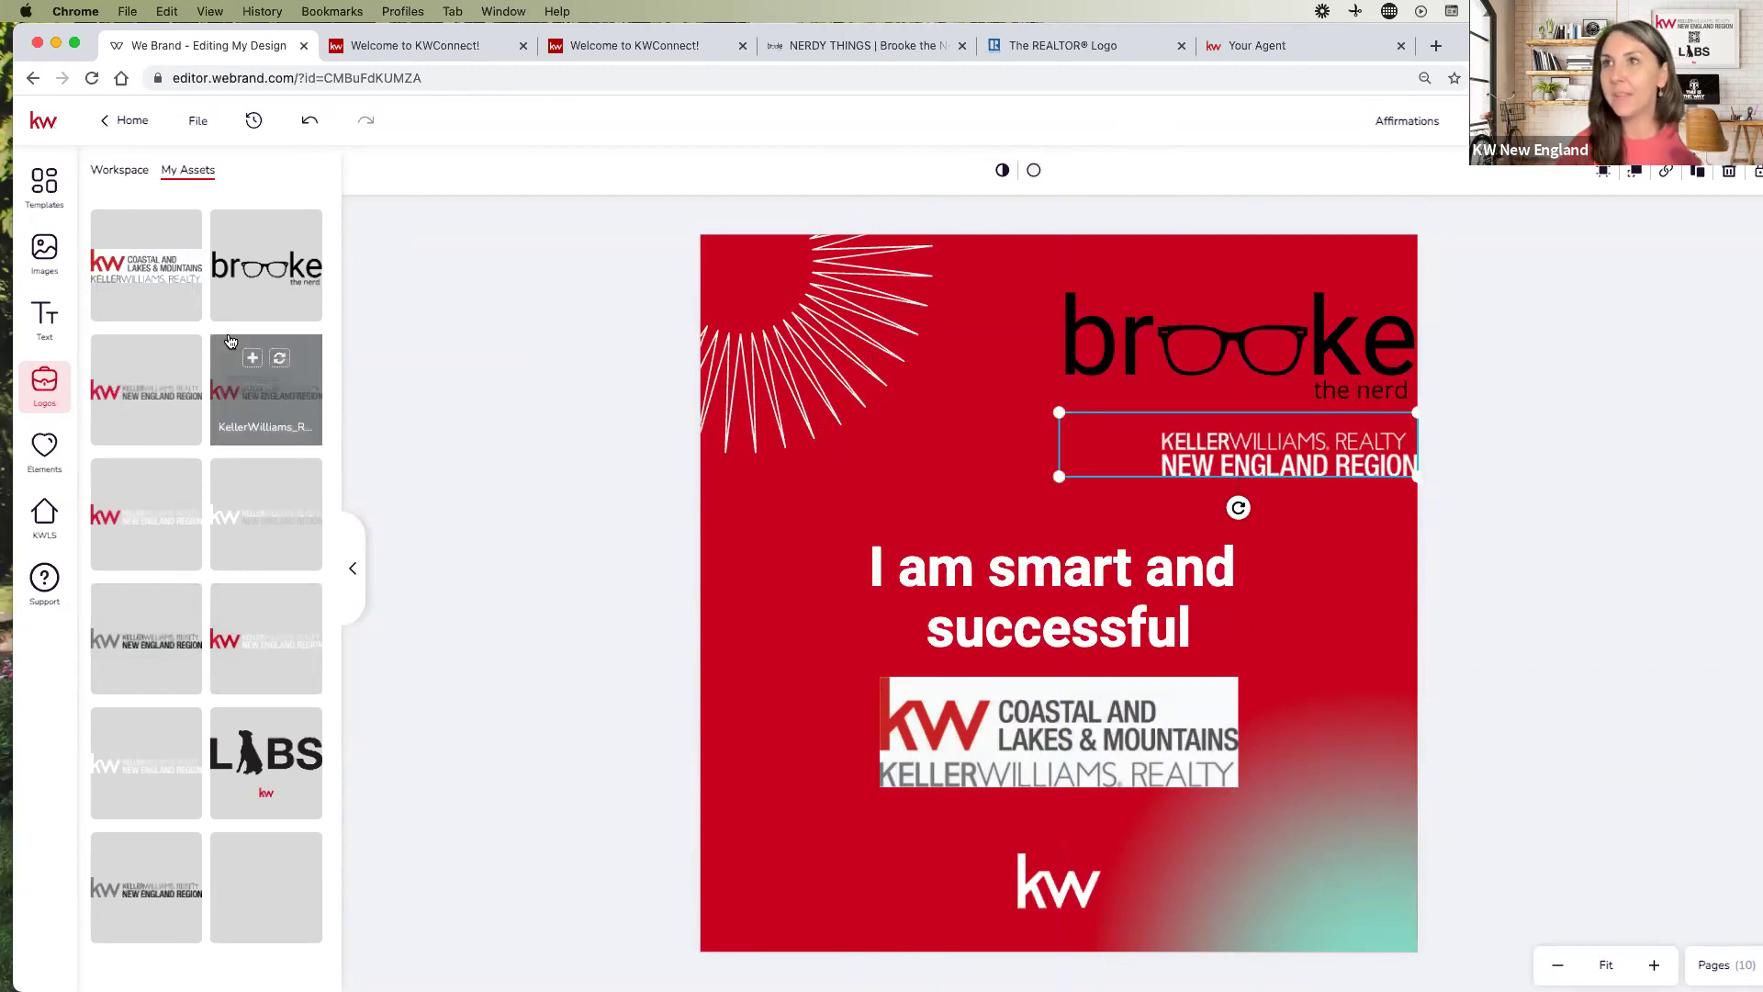
Insert the workspace text "Each Office Is Independently Owned and Operated" and stretch it onto one line along the design's bottom edge
click(44, 317)
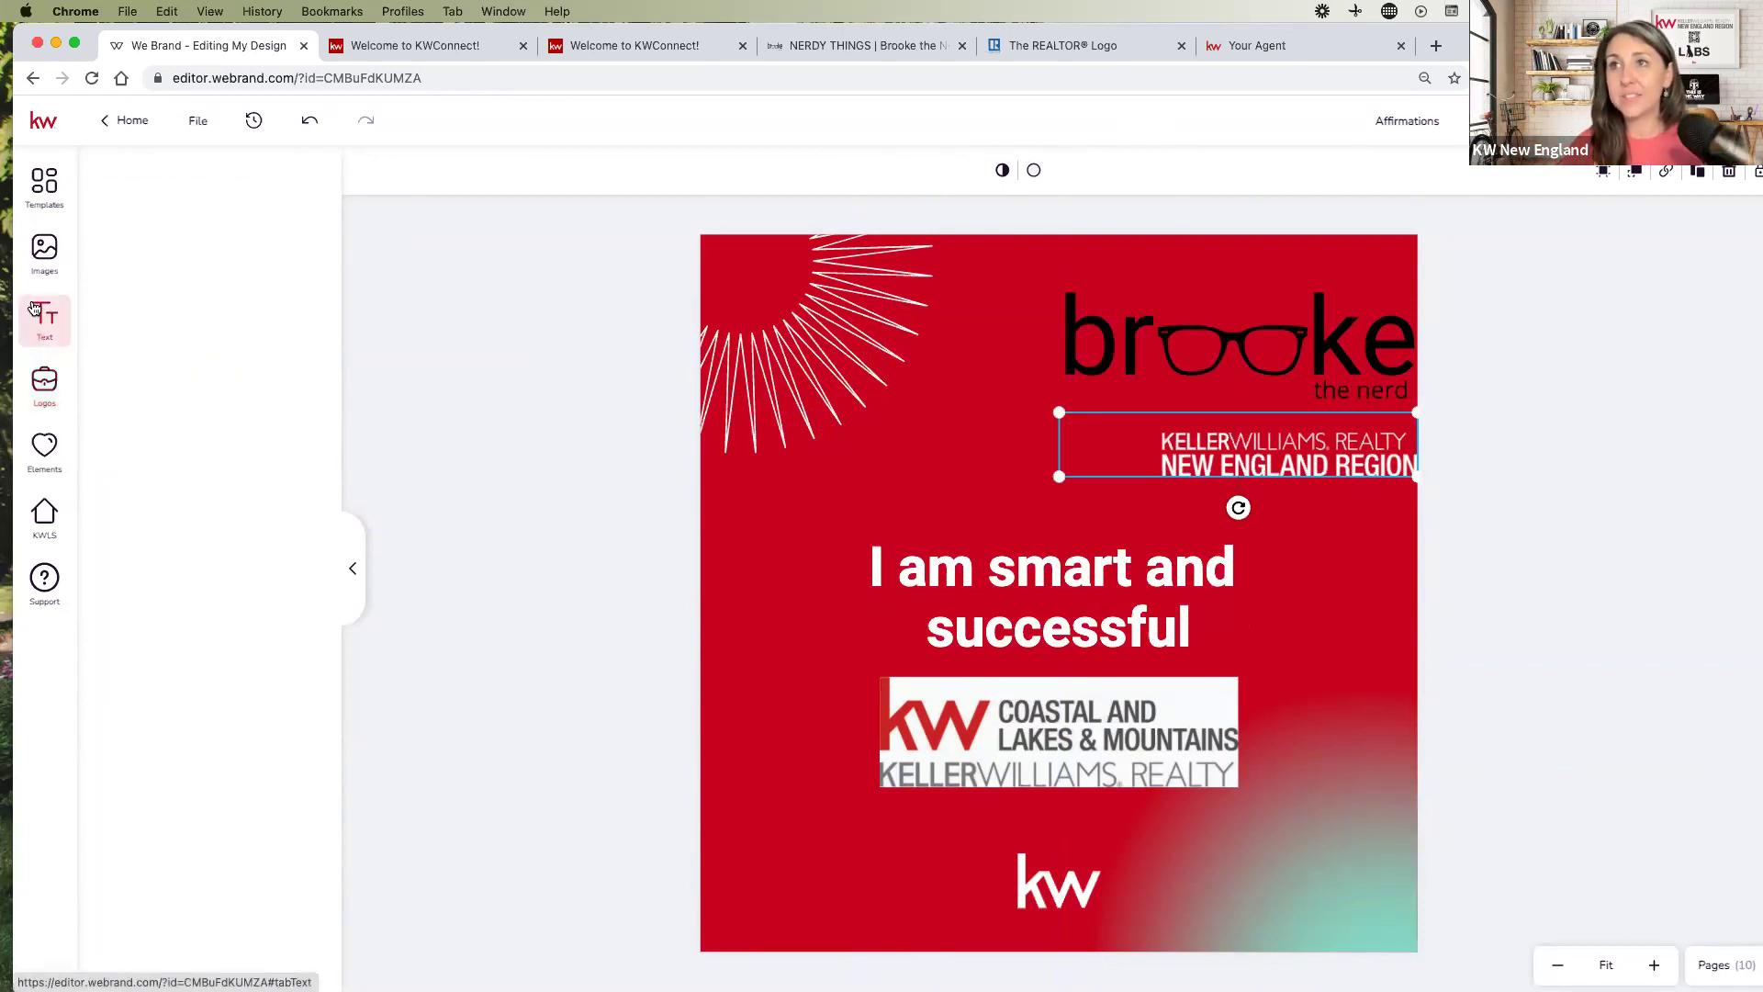
click(279, 172)
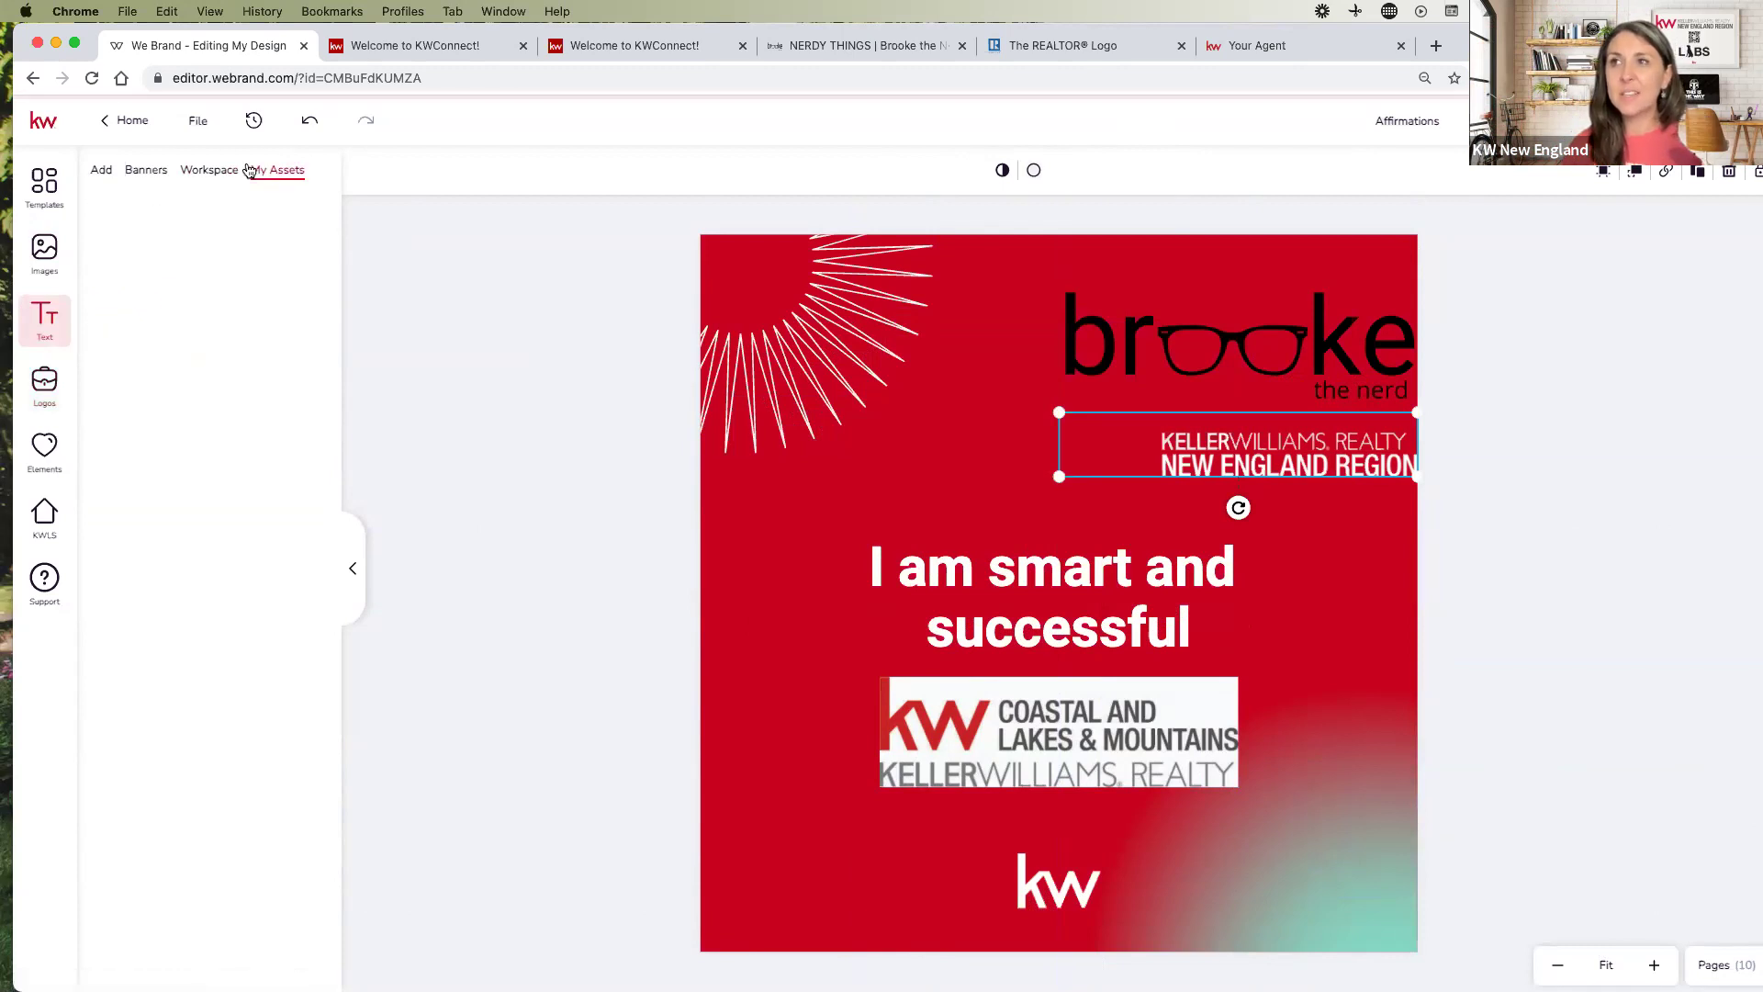
click(212, 172)
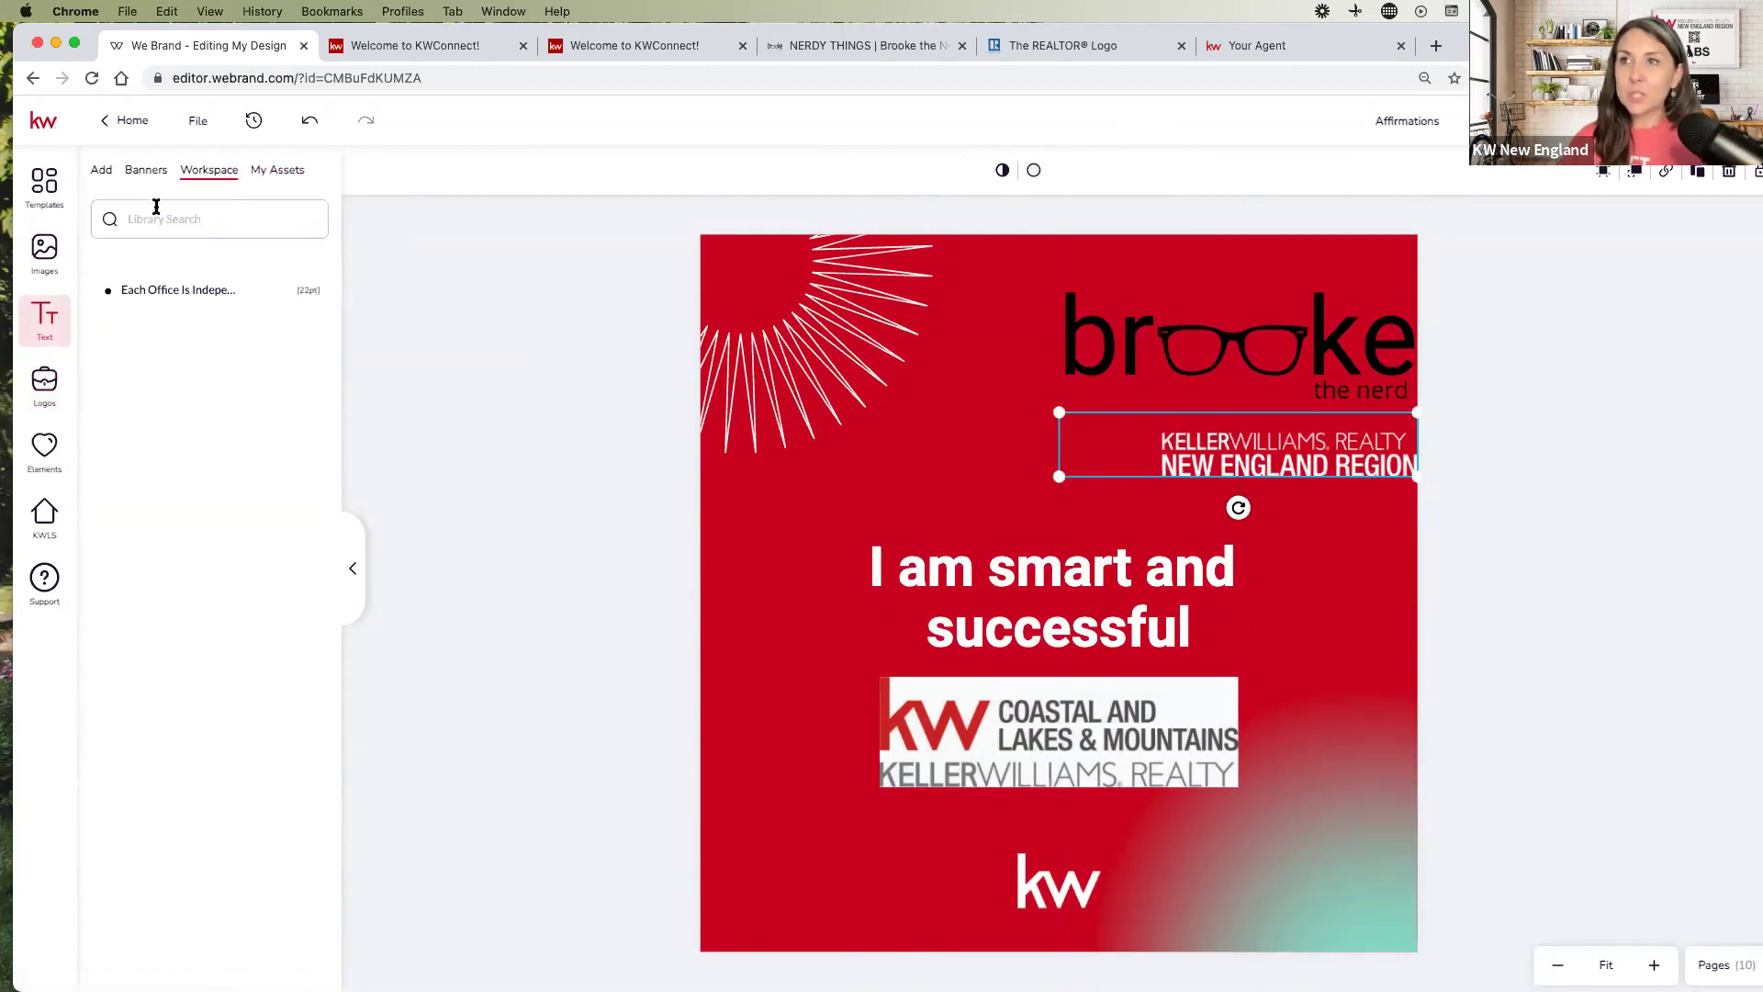
click(175, 296)
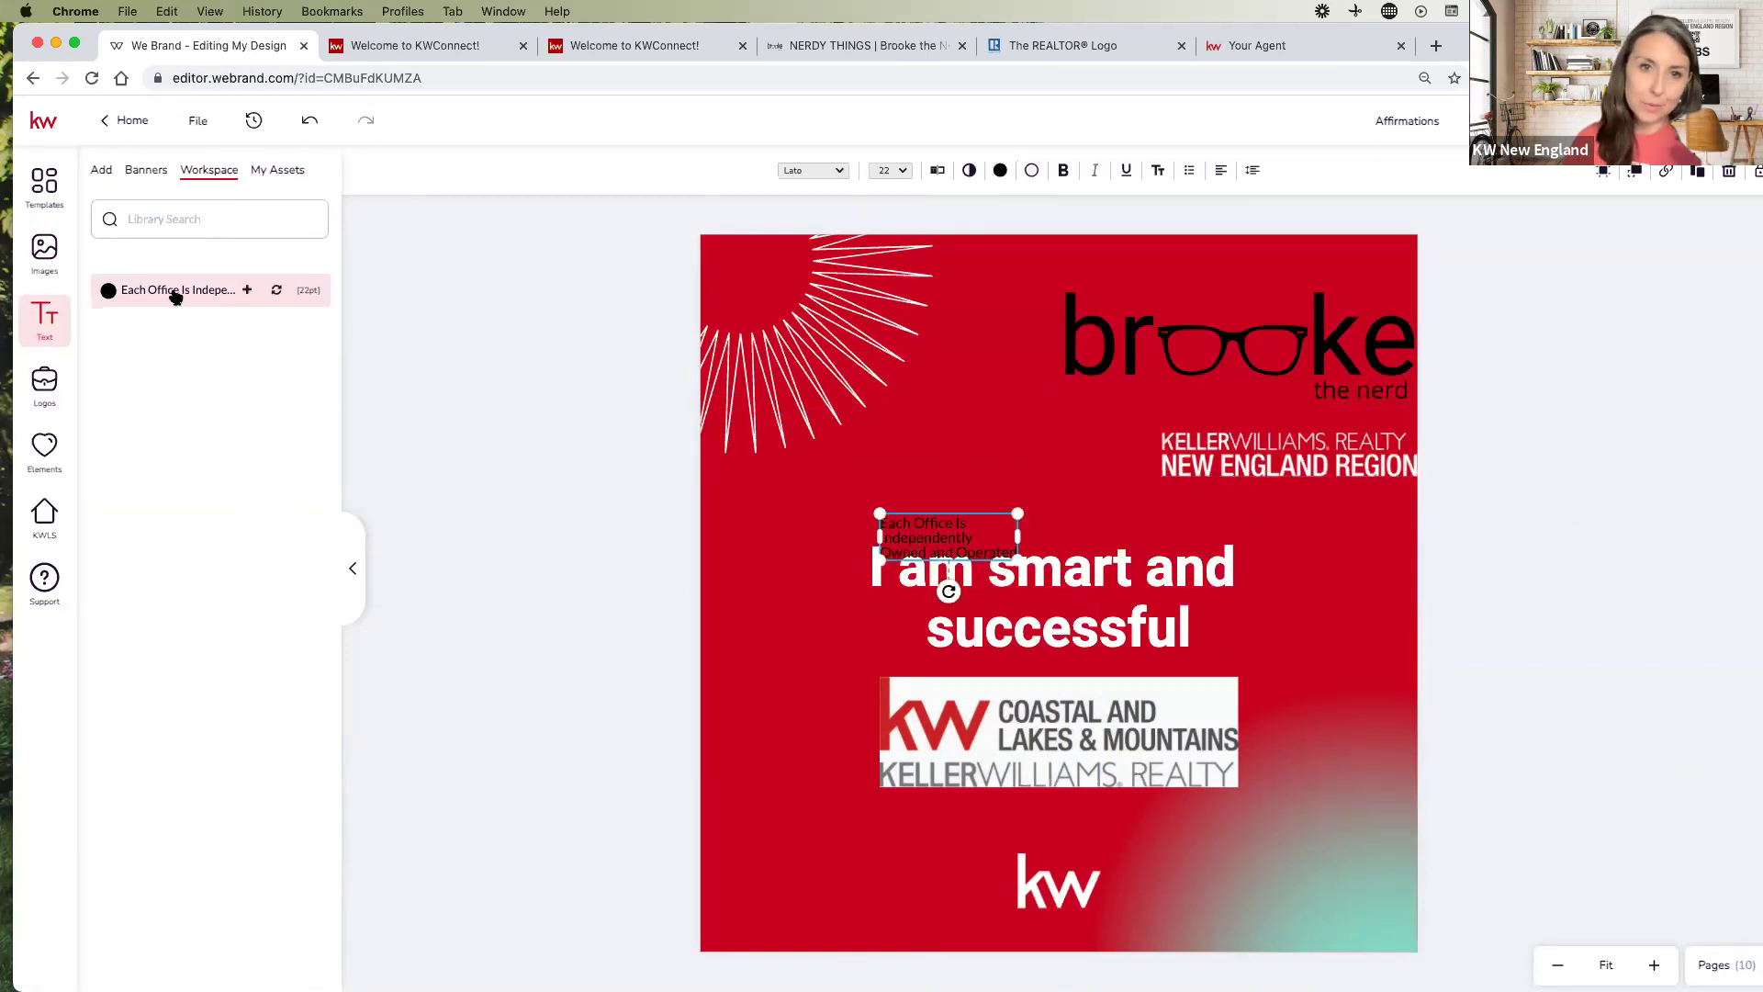
drag(935, 542, 1445, 935)
drag(826, 859, 1139, 930)
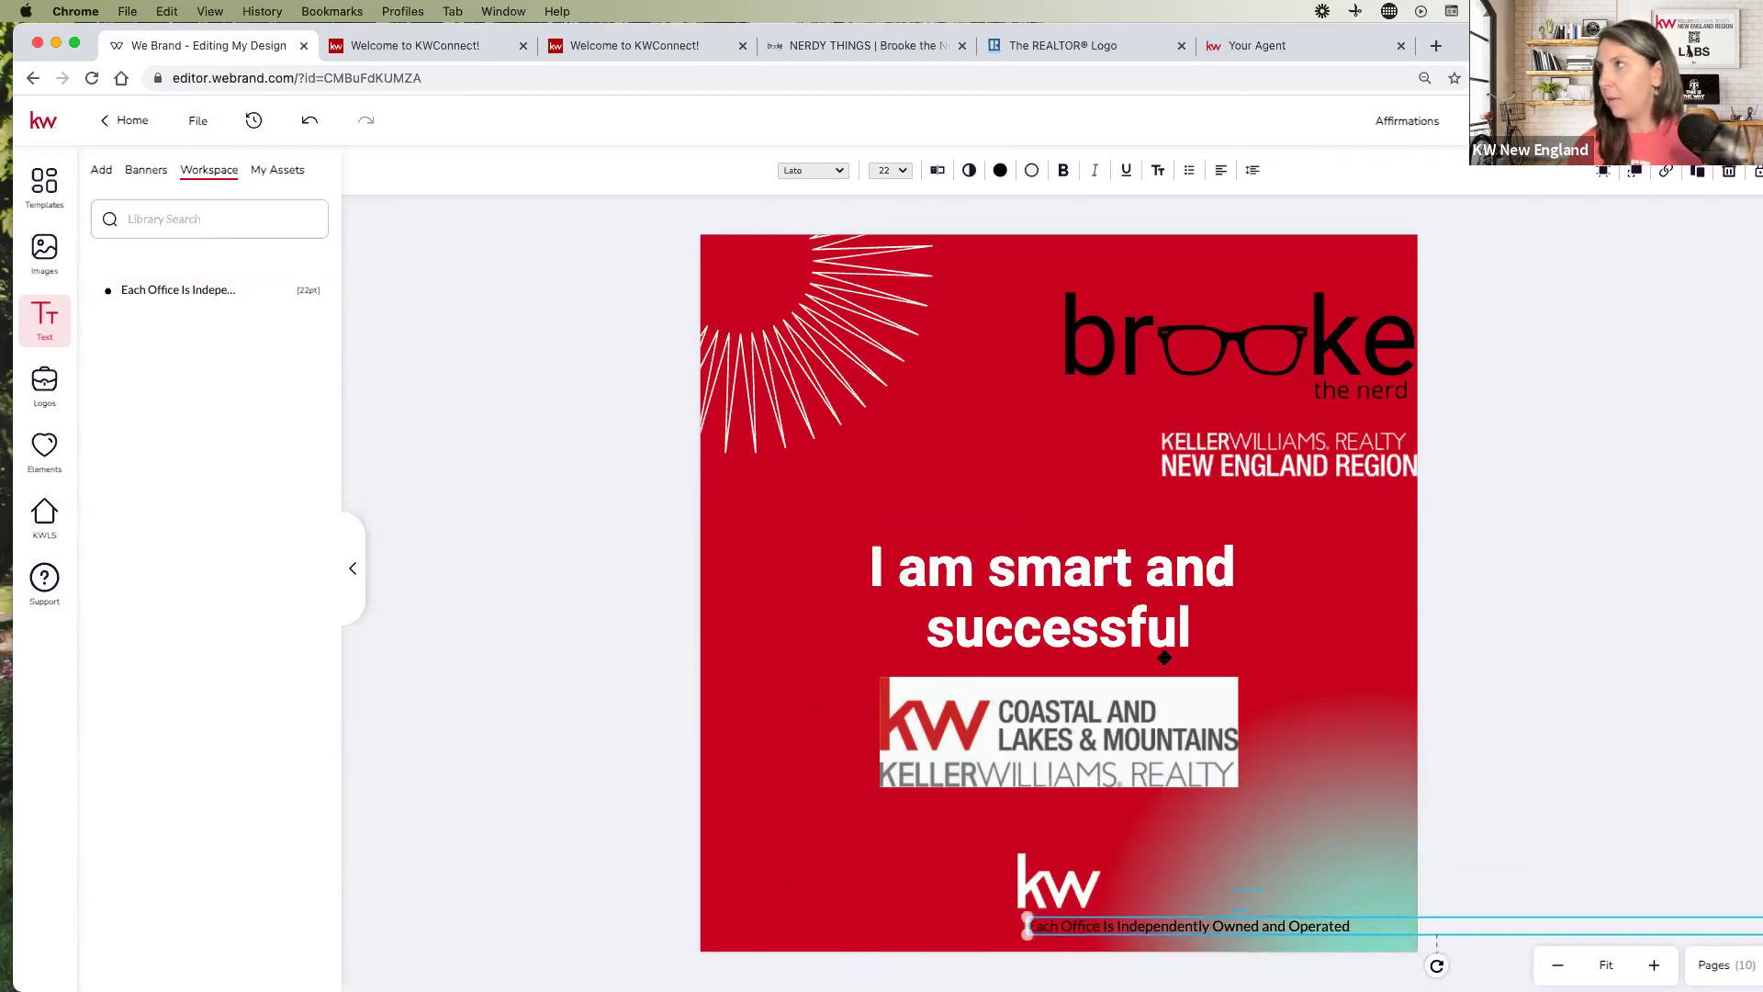
Set the fill color of the office disclaimer text to white (#FFFFFF)
click(999, 169)
click(1078, 290)
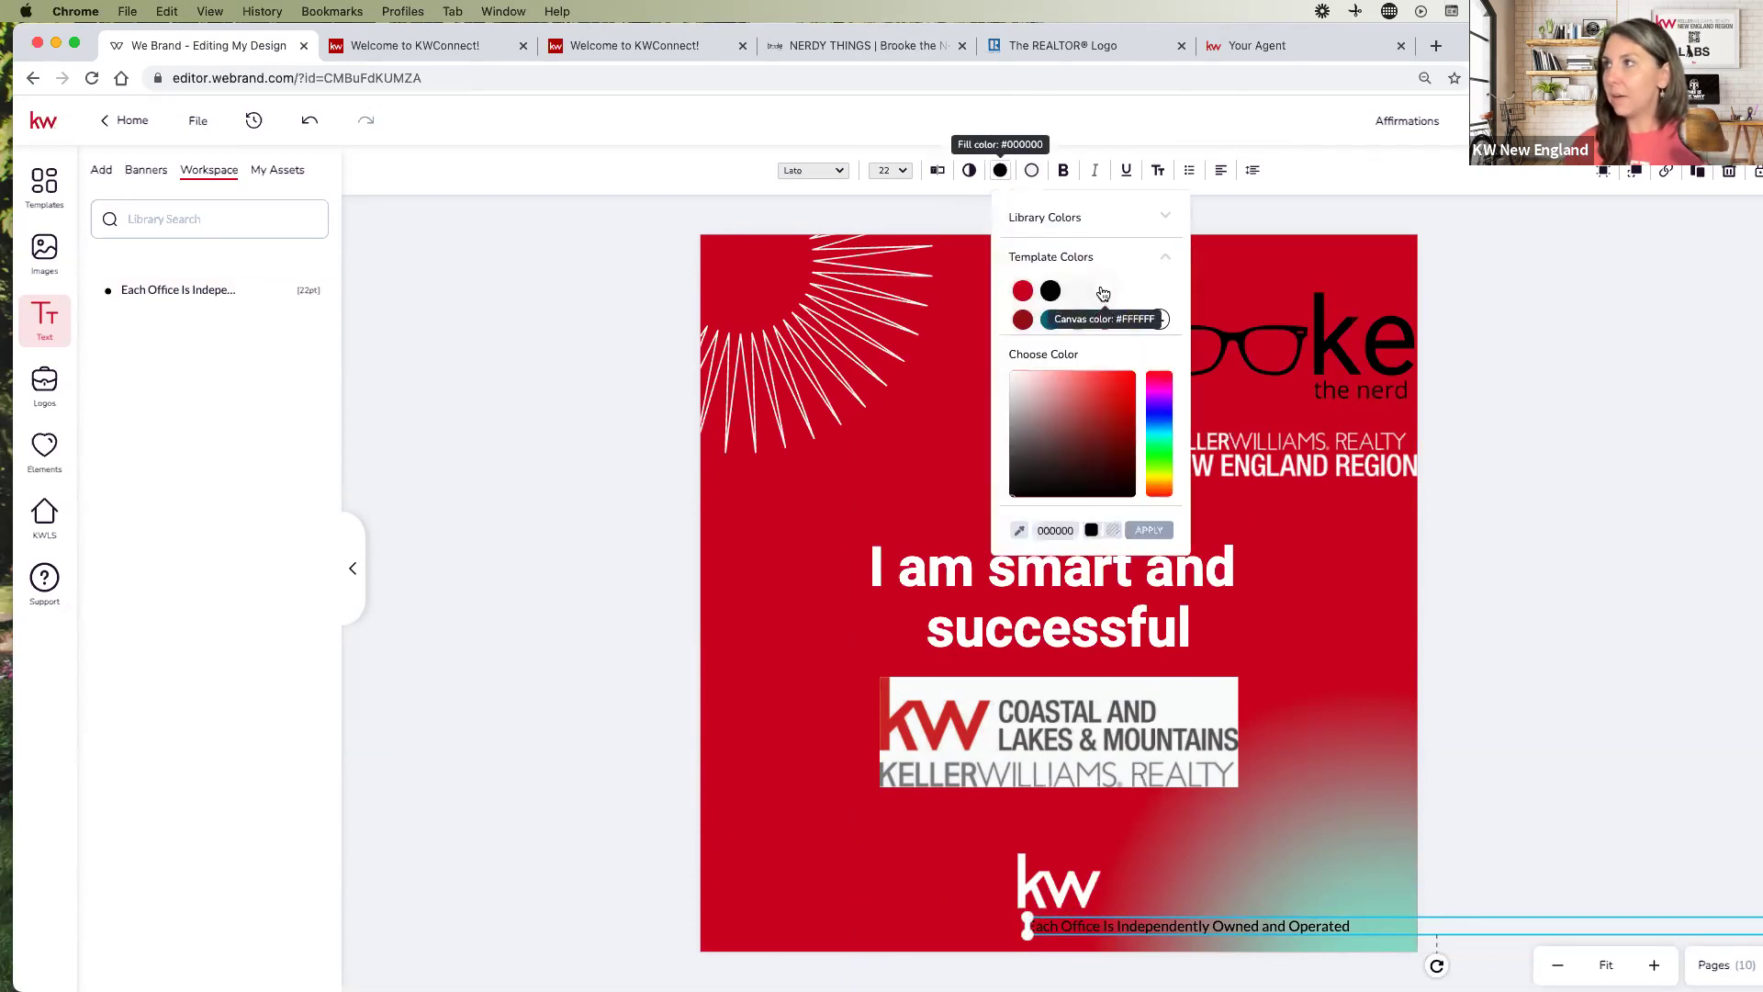
click(734, 574)
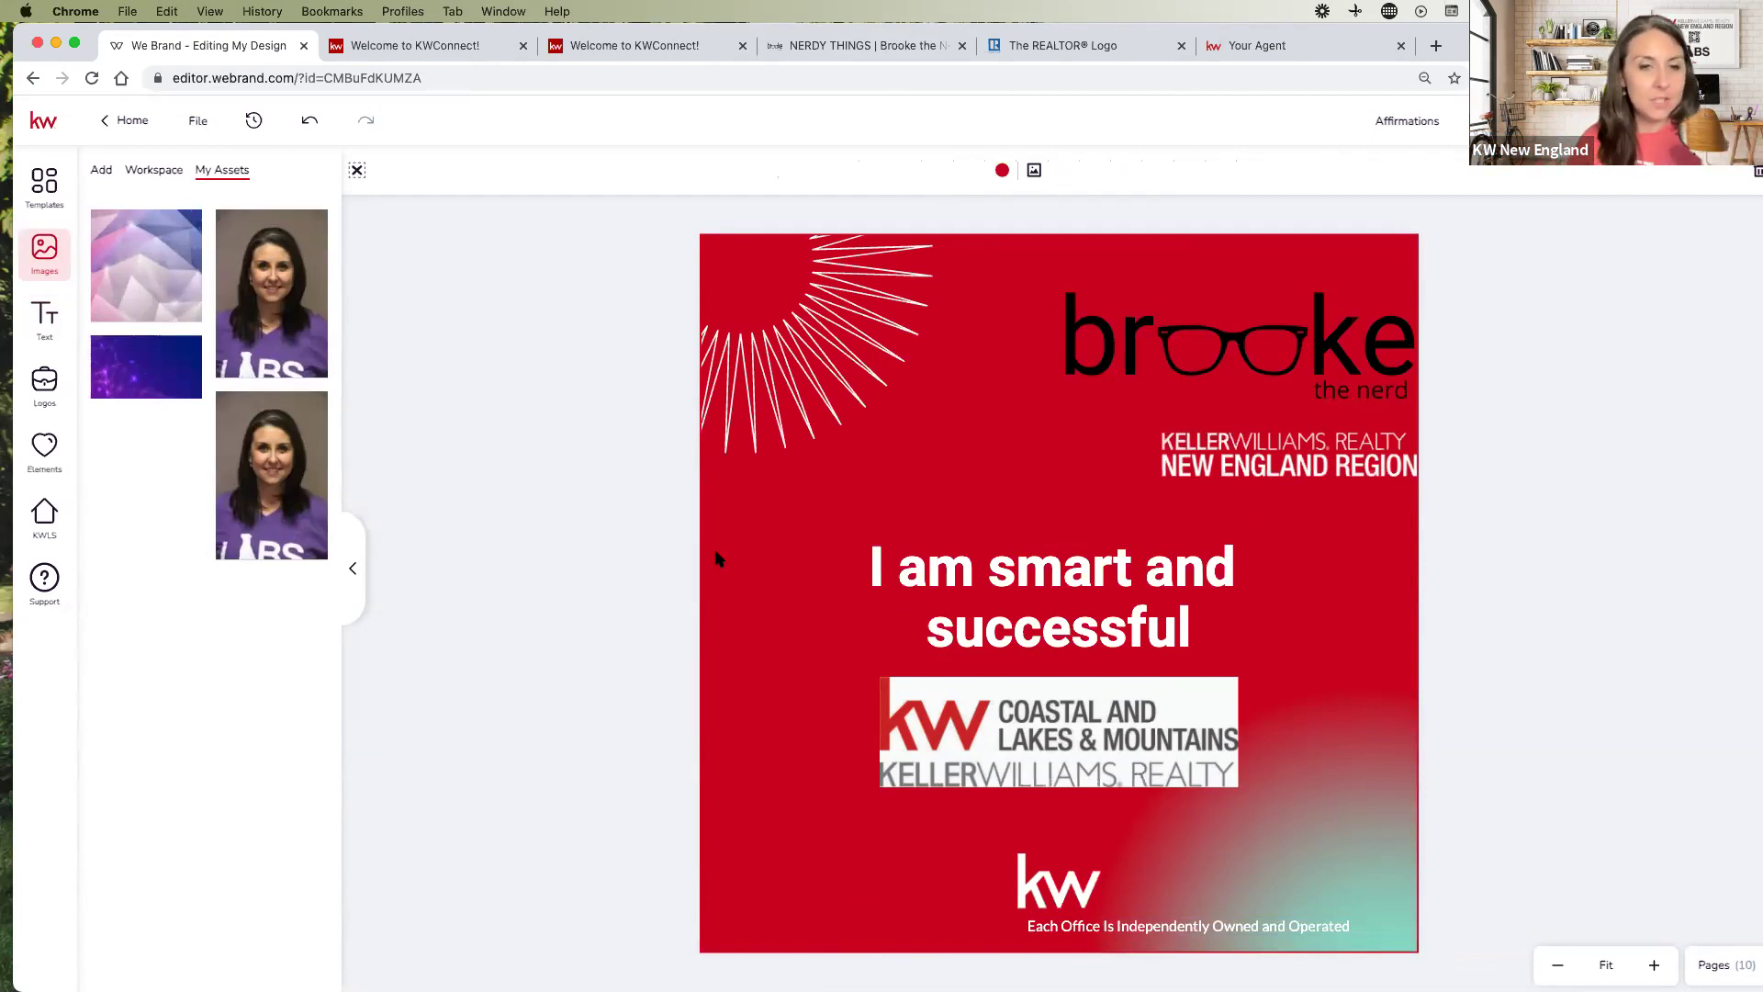
Delete the Coastal and Lakes & Mountains logo and the standalone white kw logo from the design
mouse_move(969, 740)
mouse_down()
mouse_move(1050, 838)
mouse_move(661, 603)
mouse_move(1133, 839)
mouse_move(1002, 753)
mouse_move(850, 708)
mouse_move(977, 766)
mouse_up()
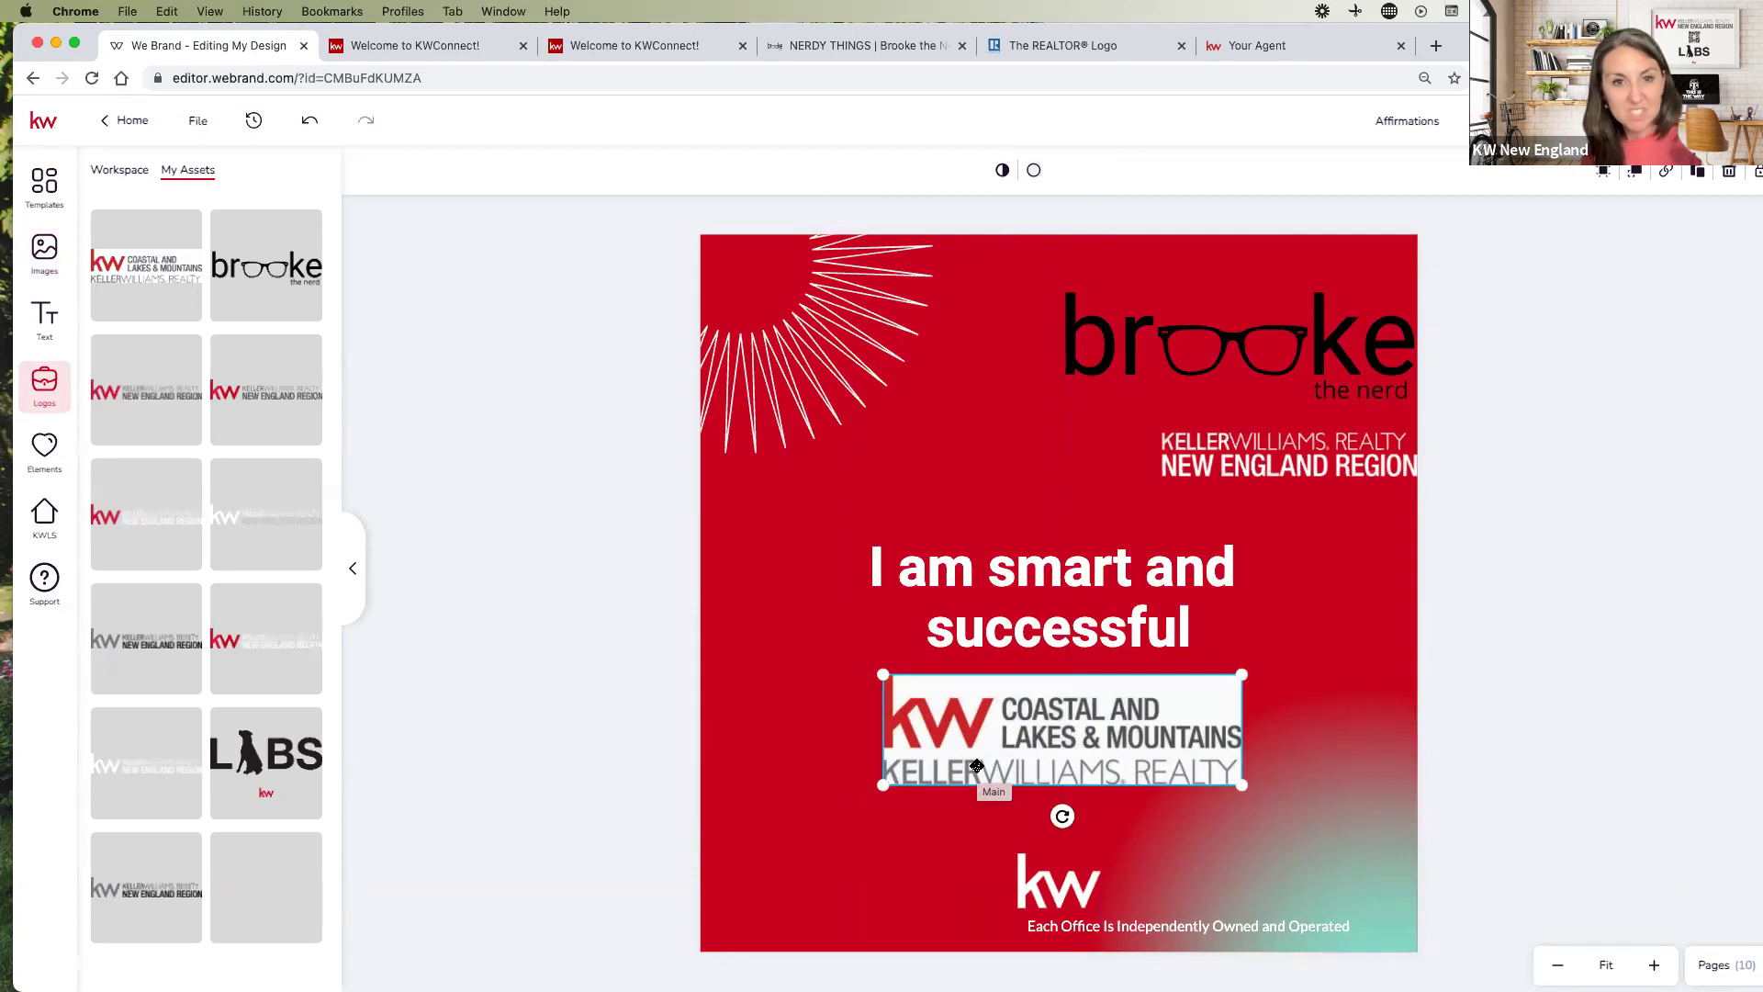
key(BackSpace)
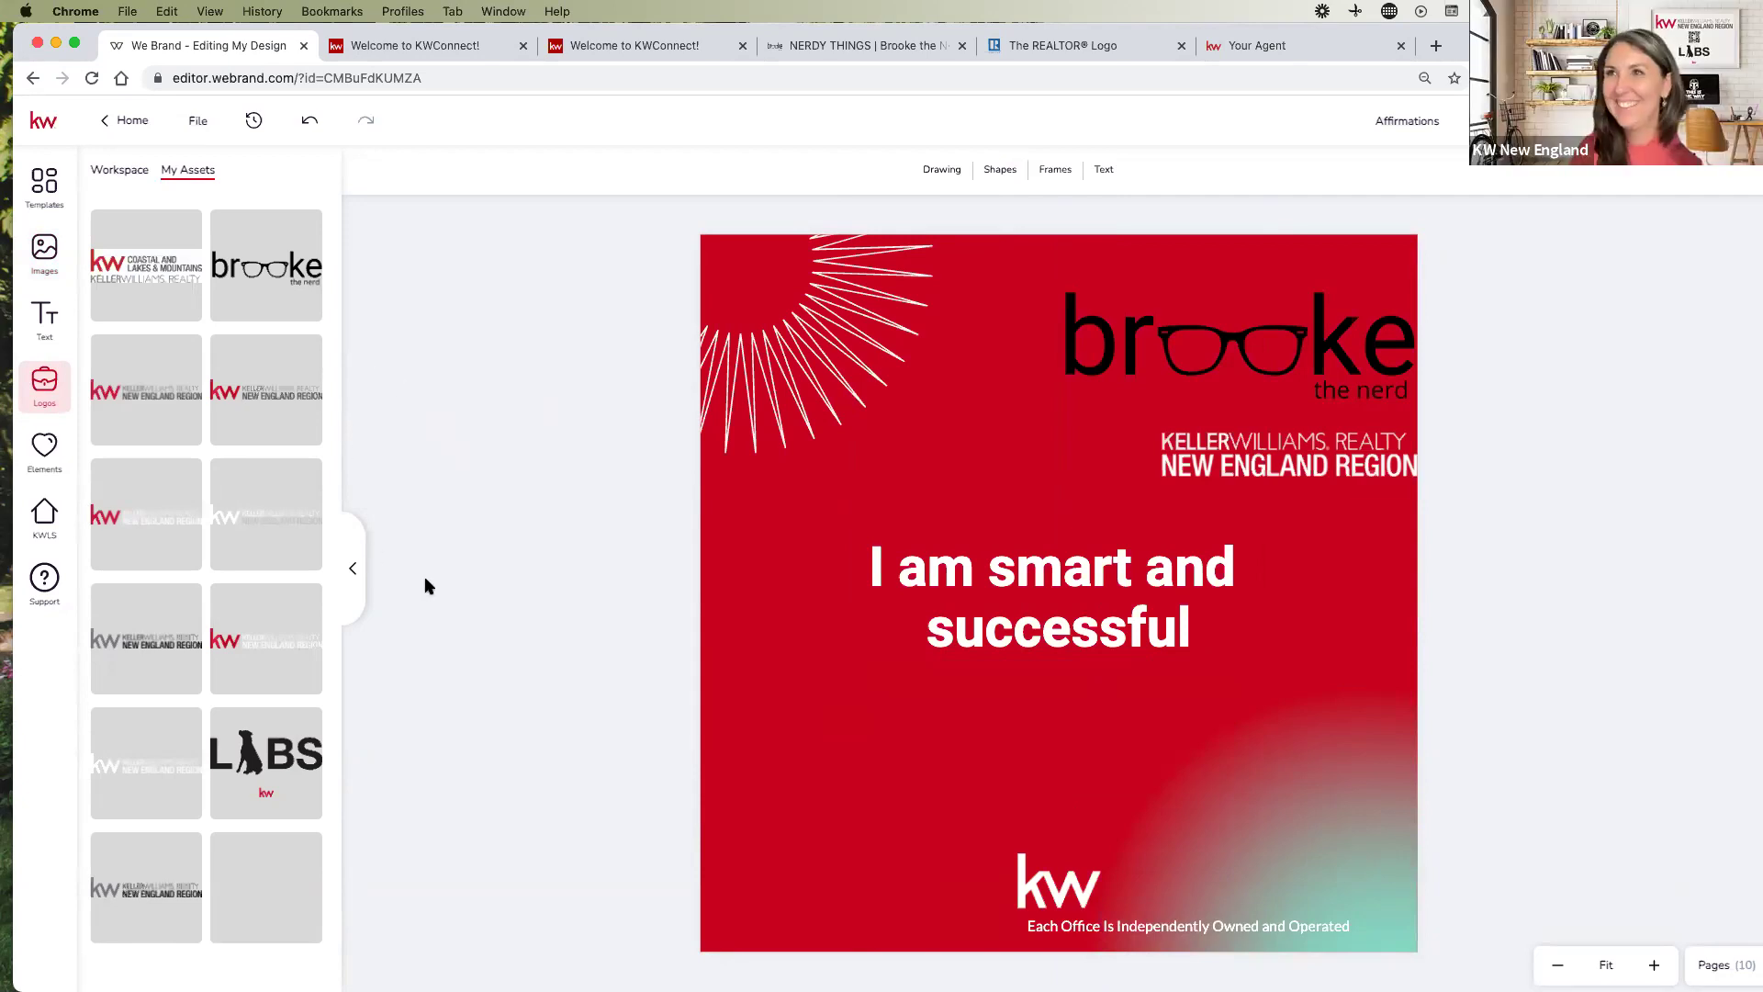
click(44, 252)
mouse_move(272, 234)
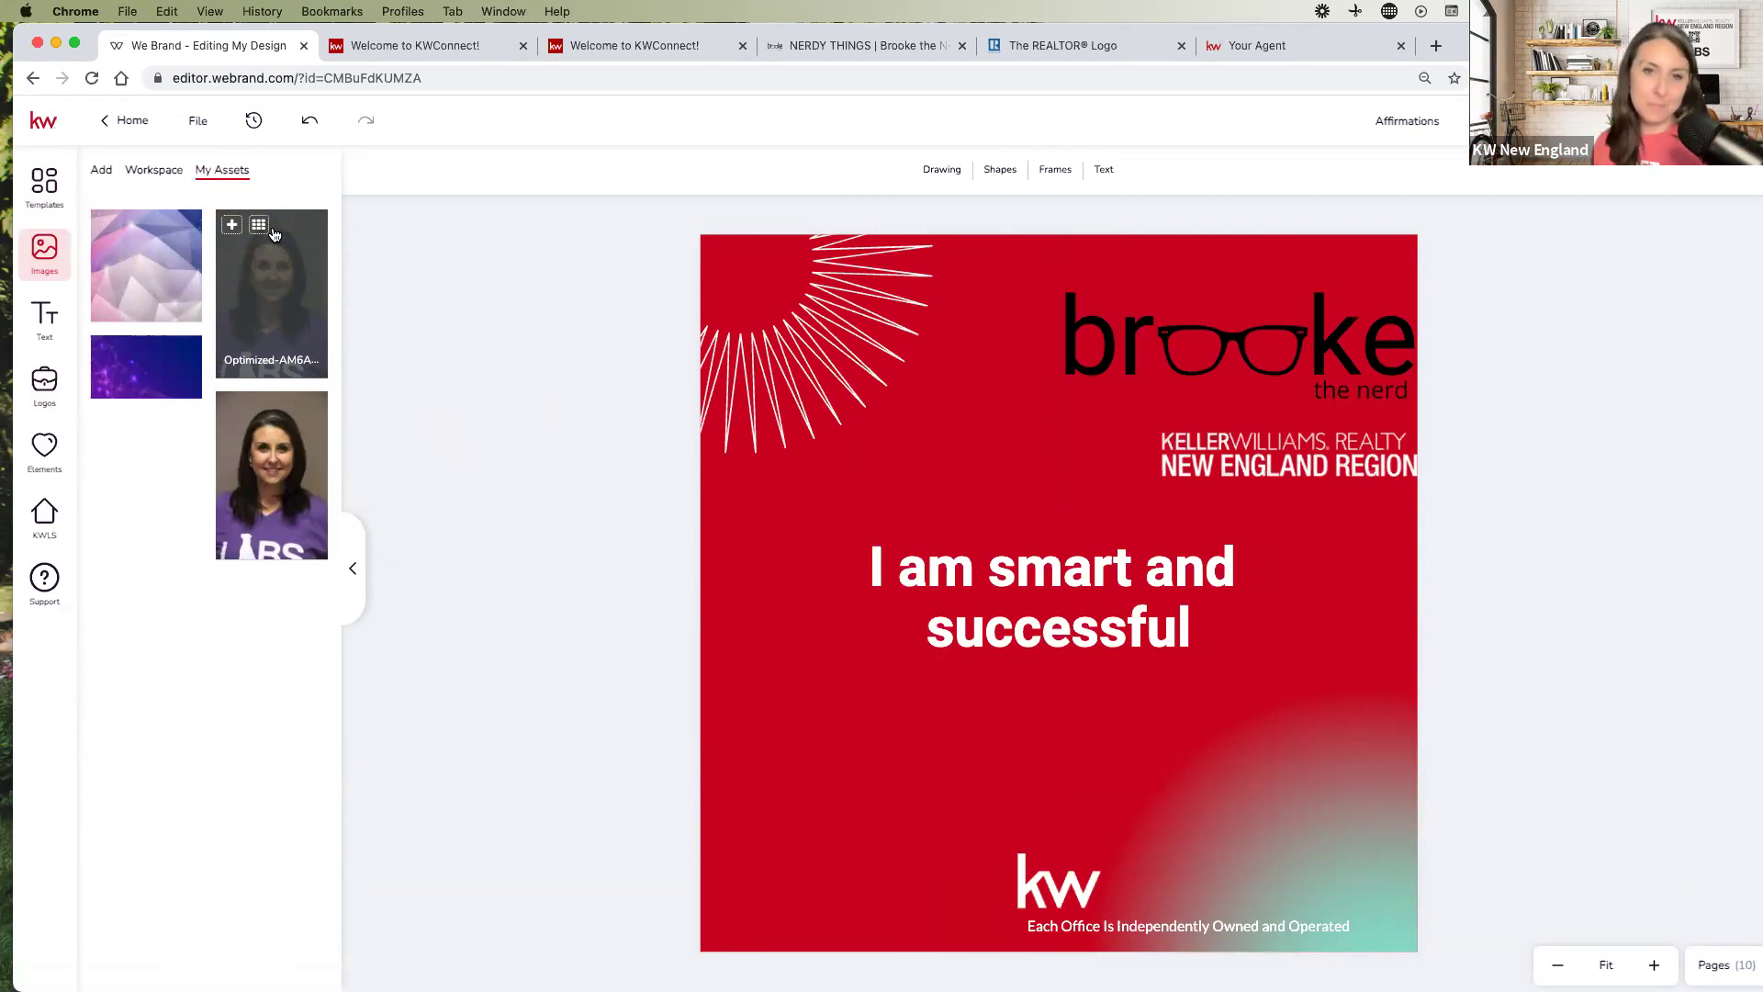
click(1081, 863)
drag(1056, 879, 819, 746)
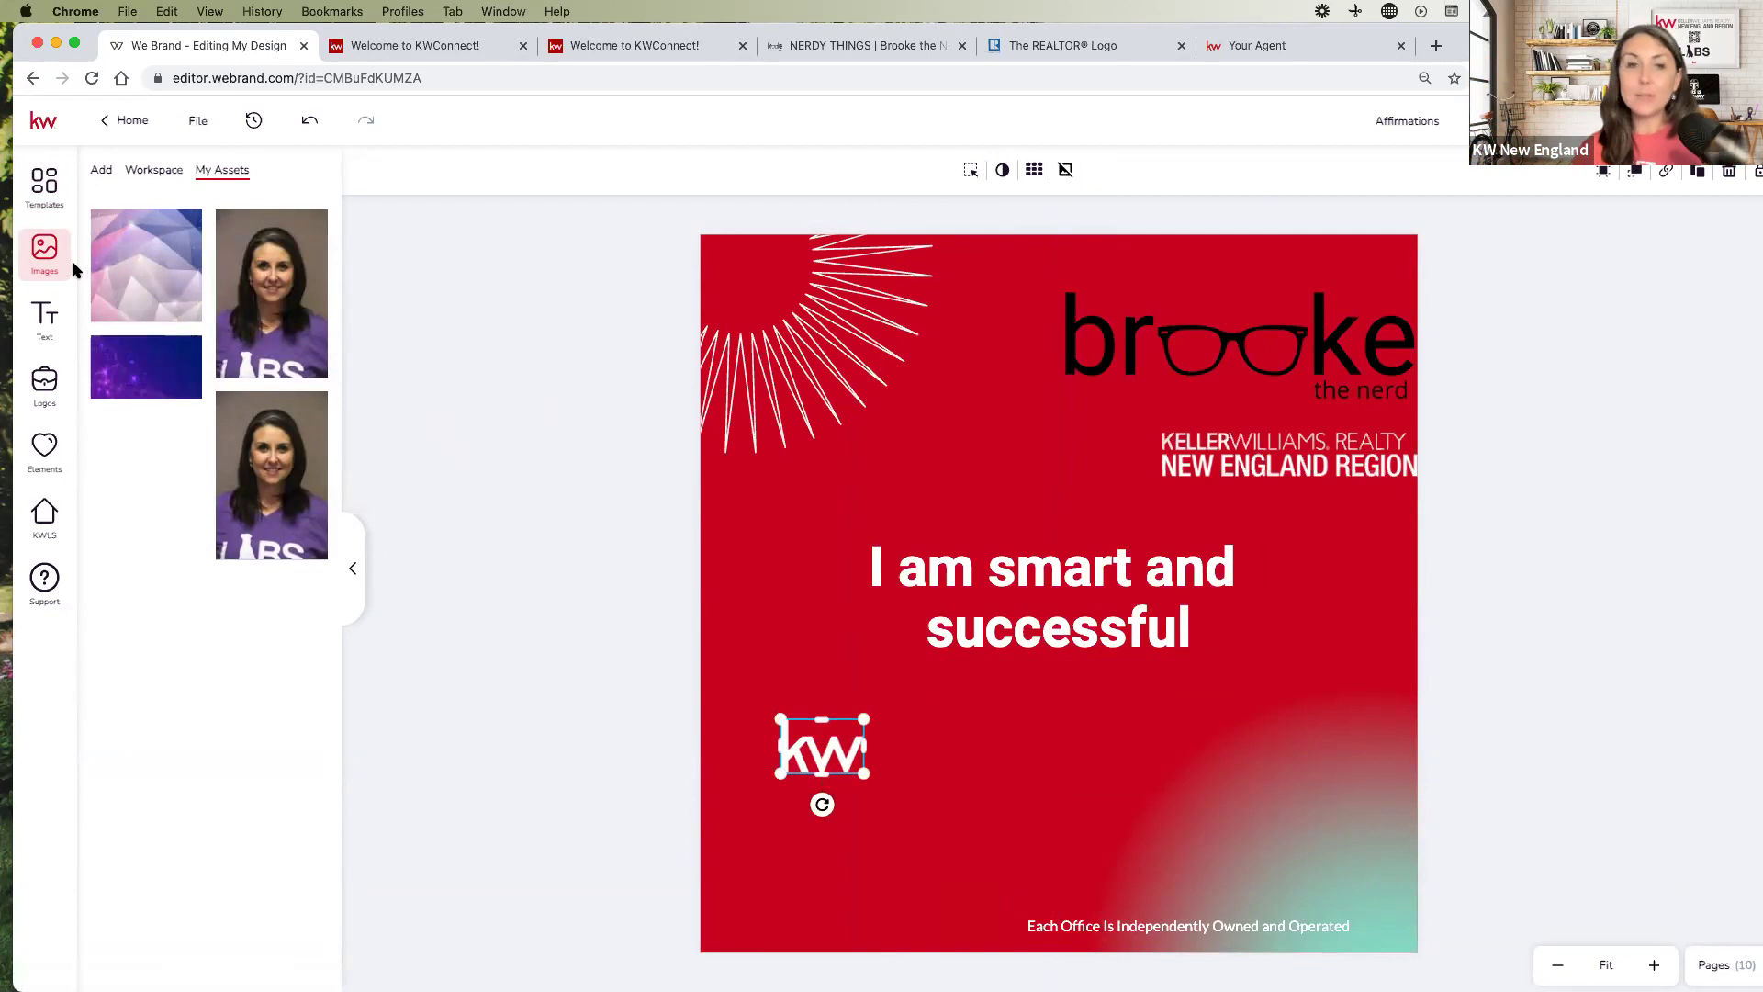
click(44, 319)
click(44, 385)
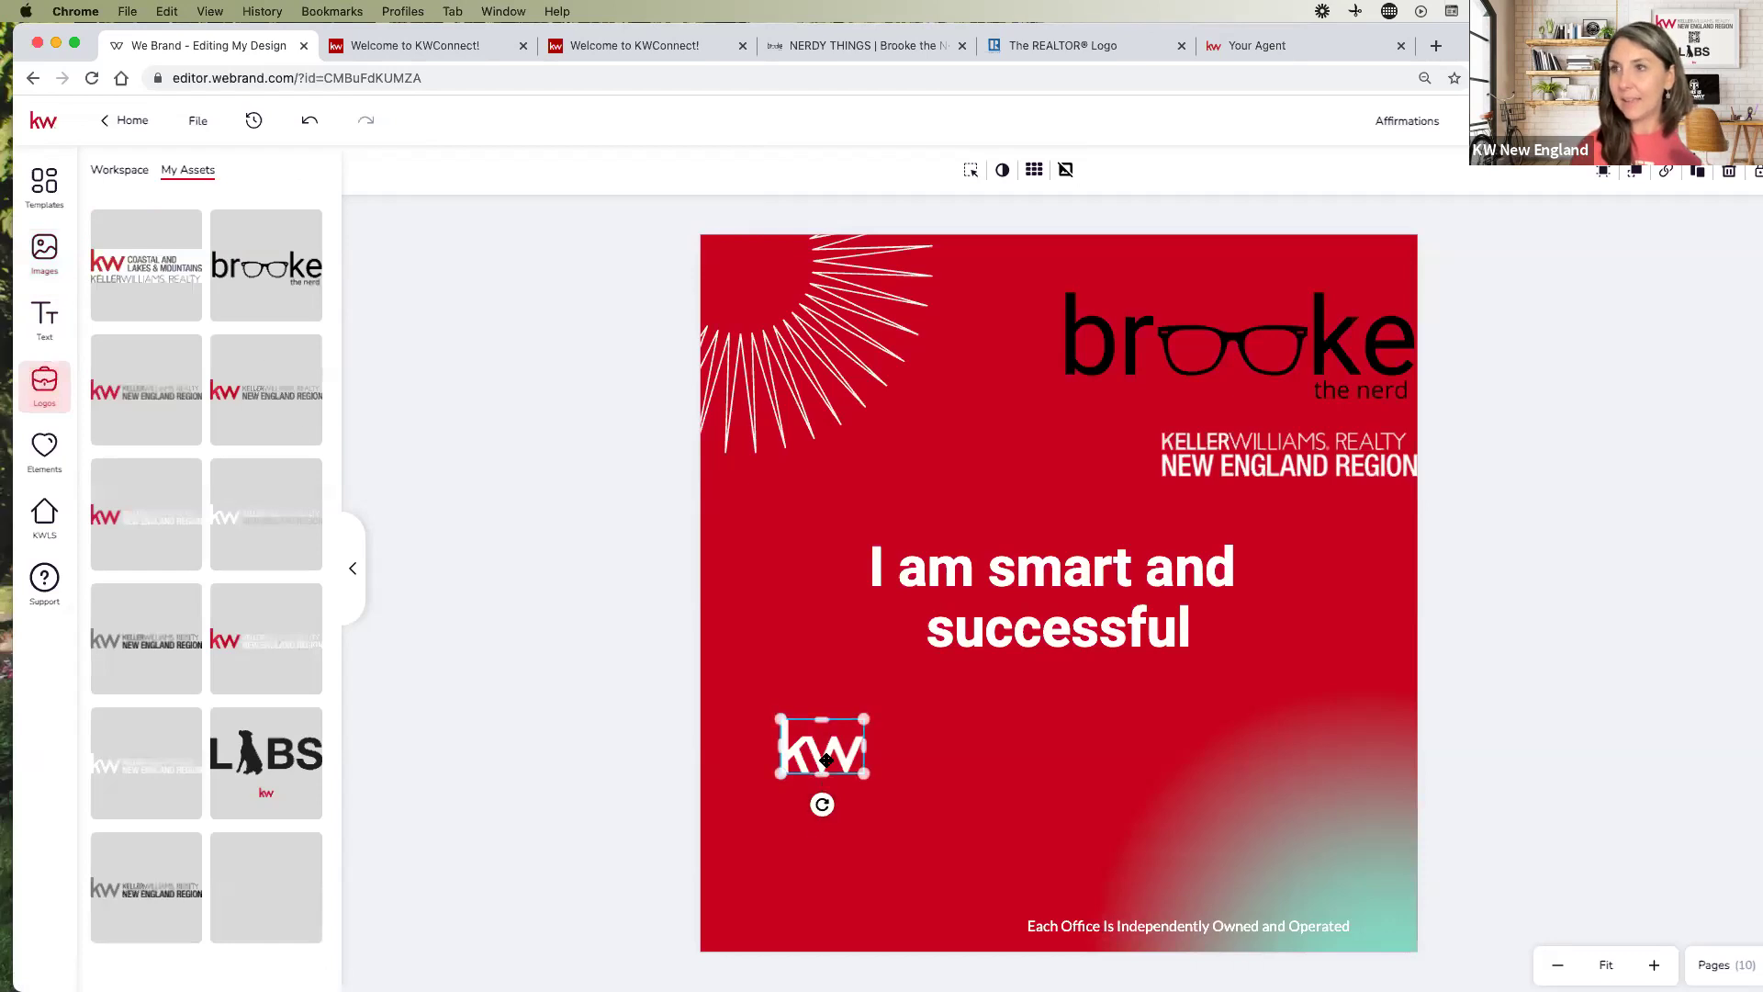
key(BackSpace)
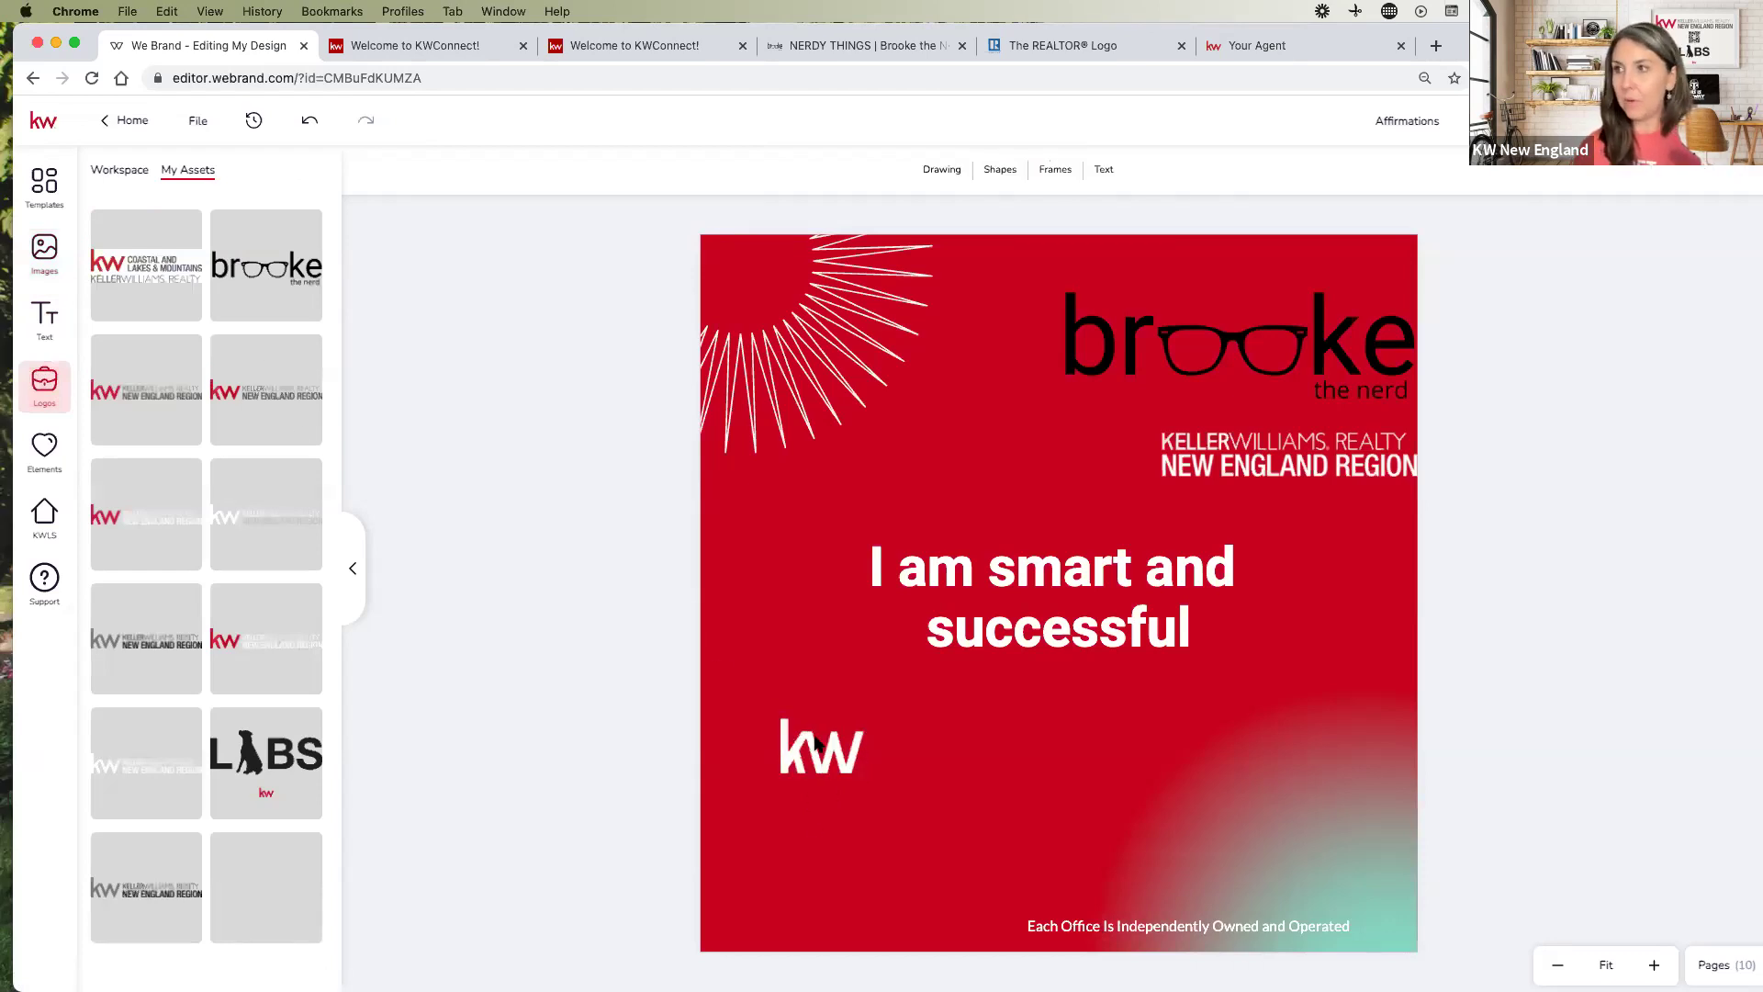
click(819, 751)
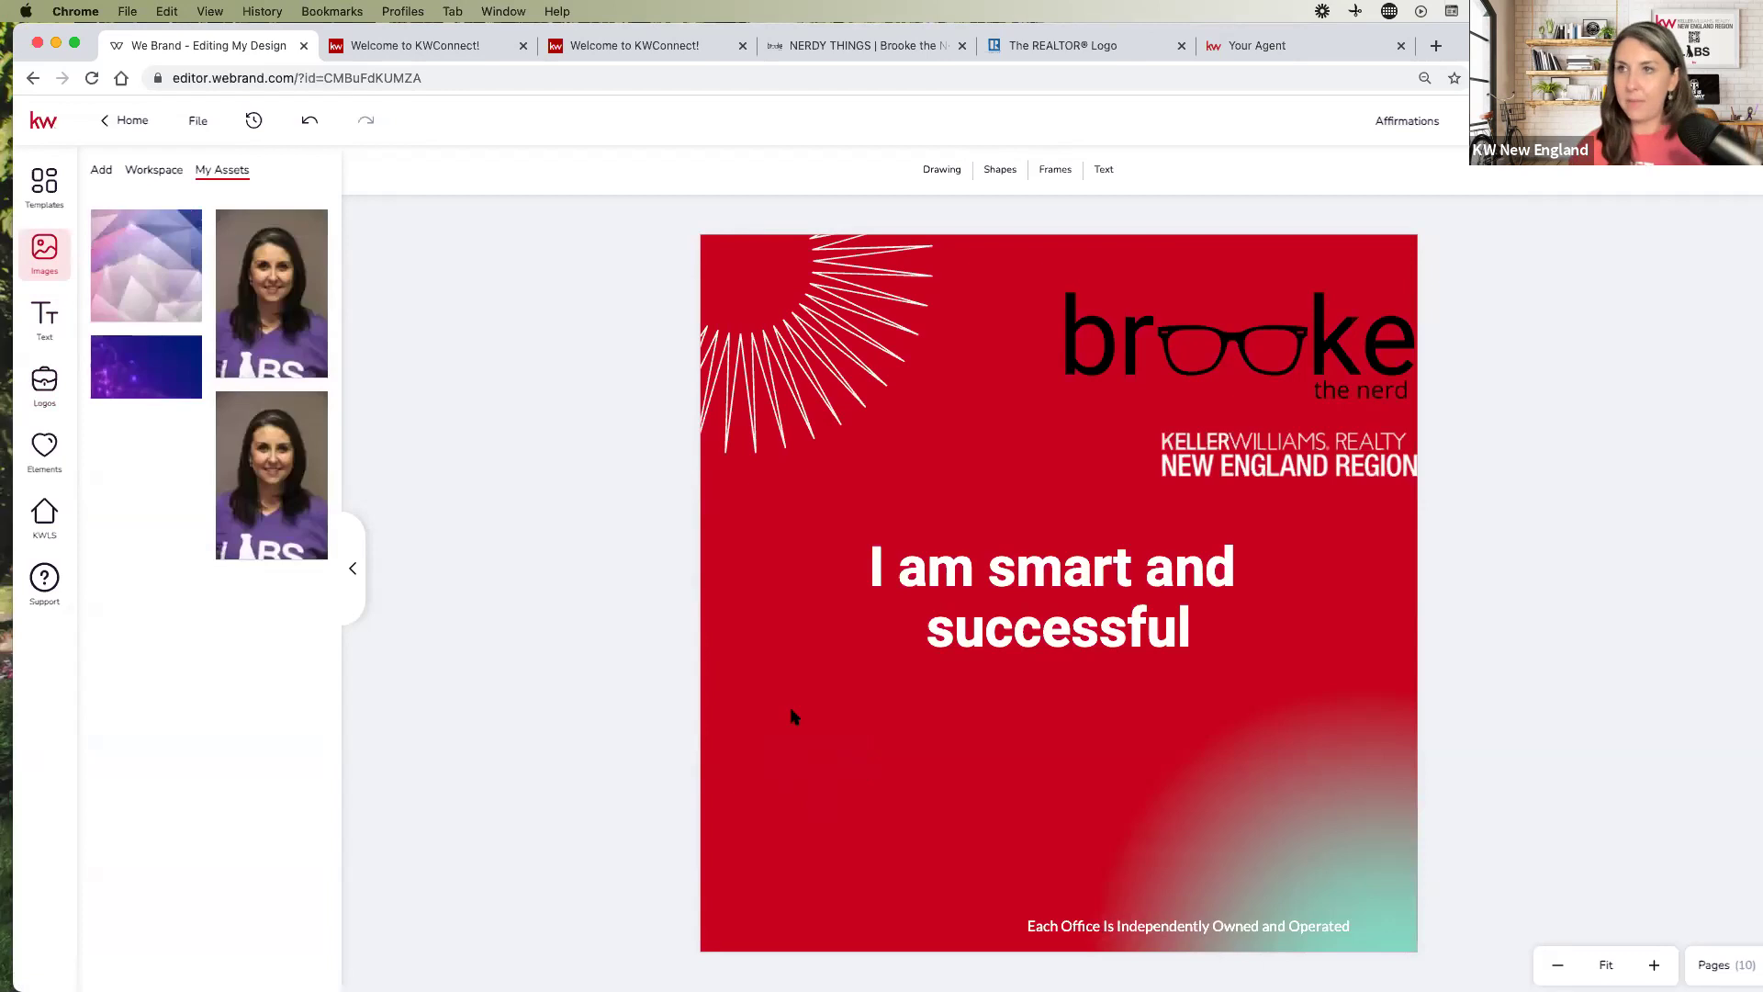
Set the pink and purple geometric image as the design's background and delete the white sunburst graphic
drag(147, 266, 74, 263)
mouse_move(147, 266)
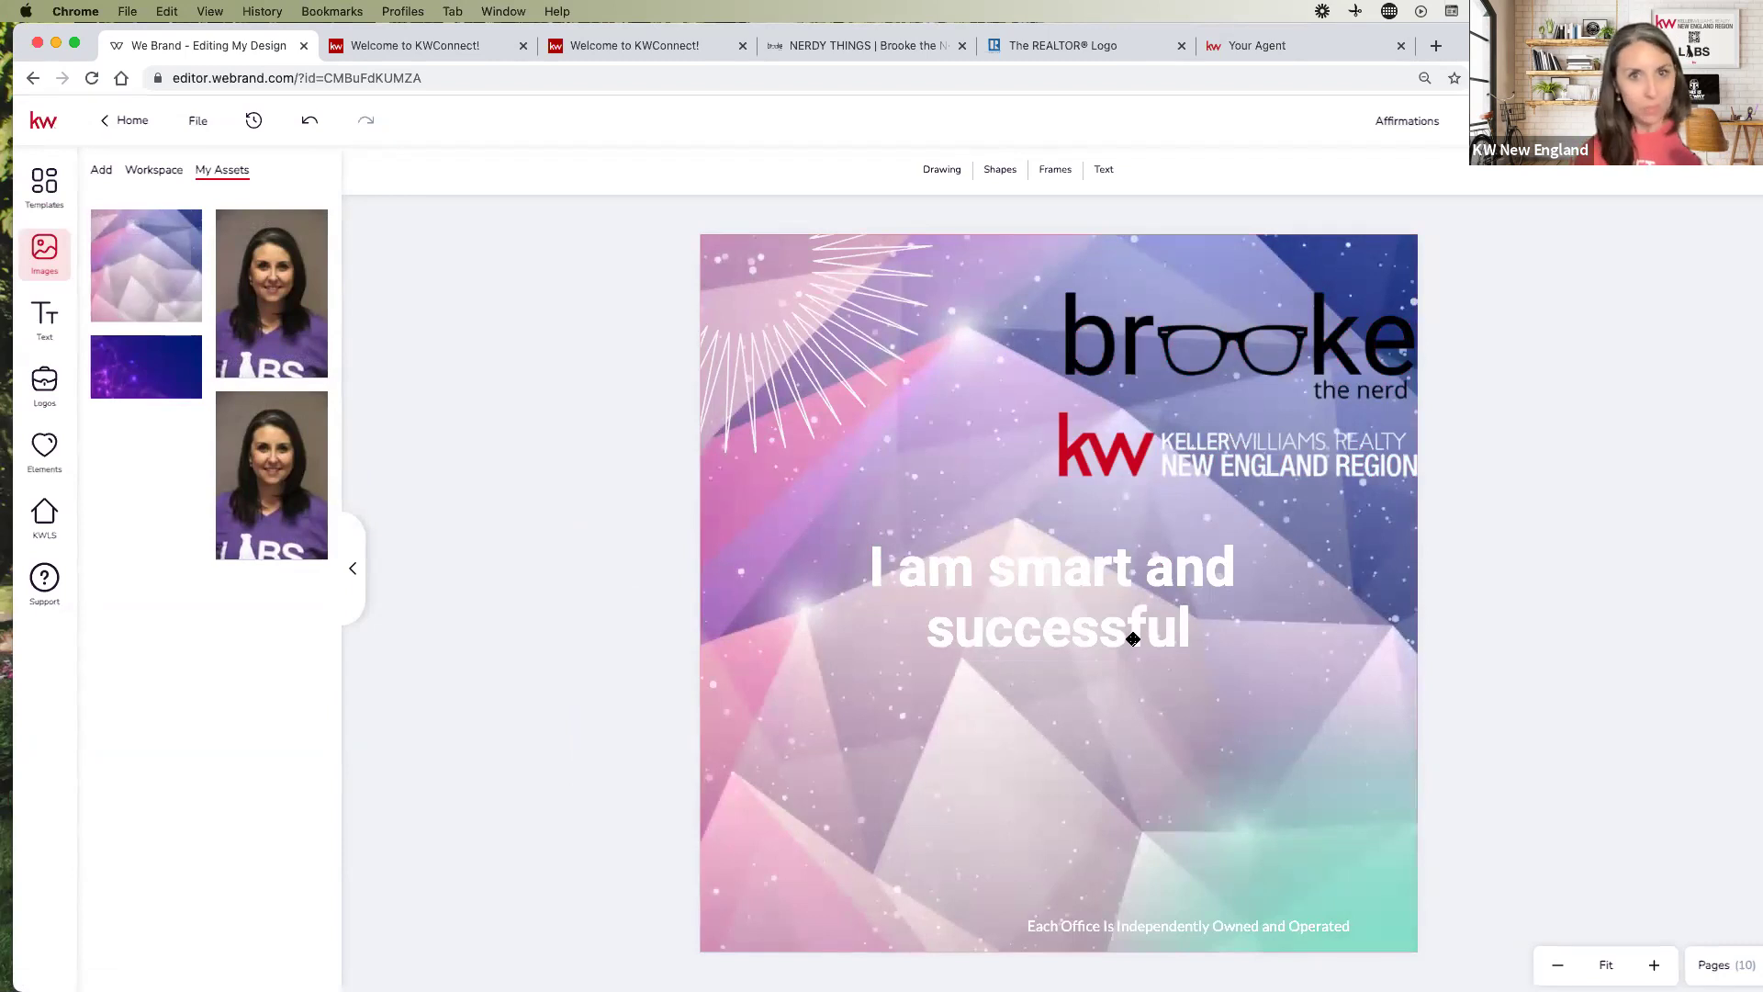
click(833, 373)
key(BackSpace)
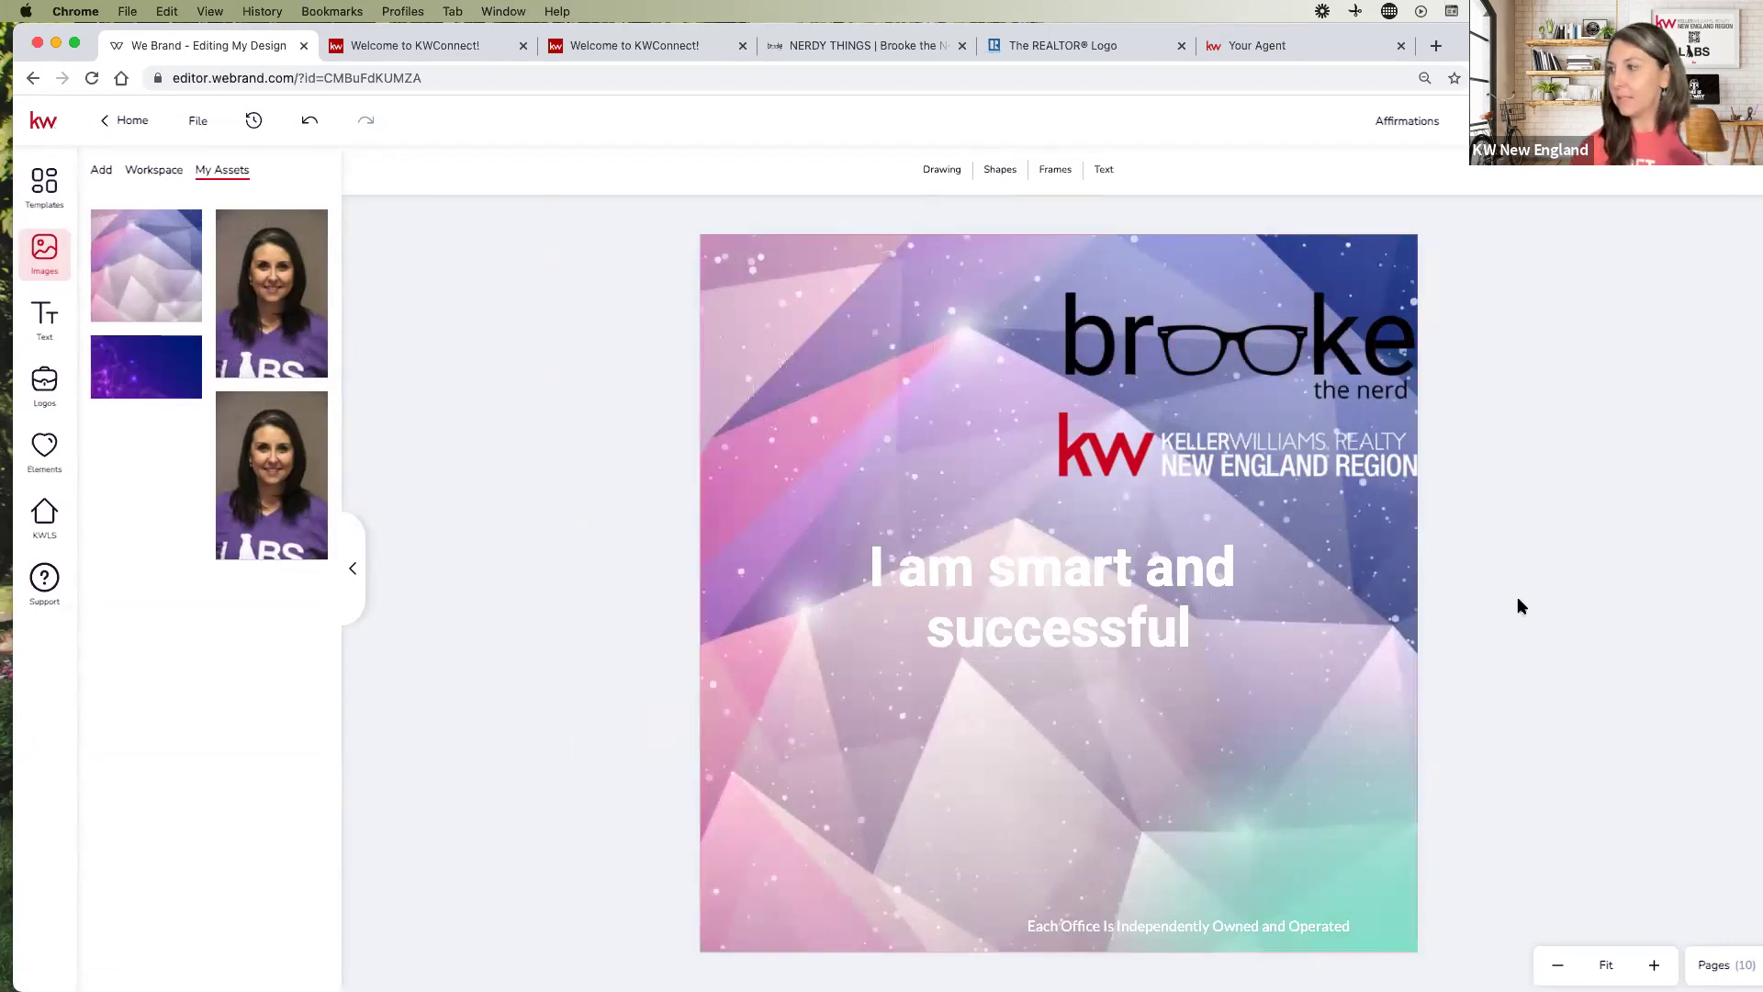
Select the teal gradient in the design's lower-right corner, then close the design without saving the changes
click(1357, 875)
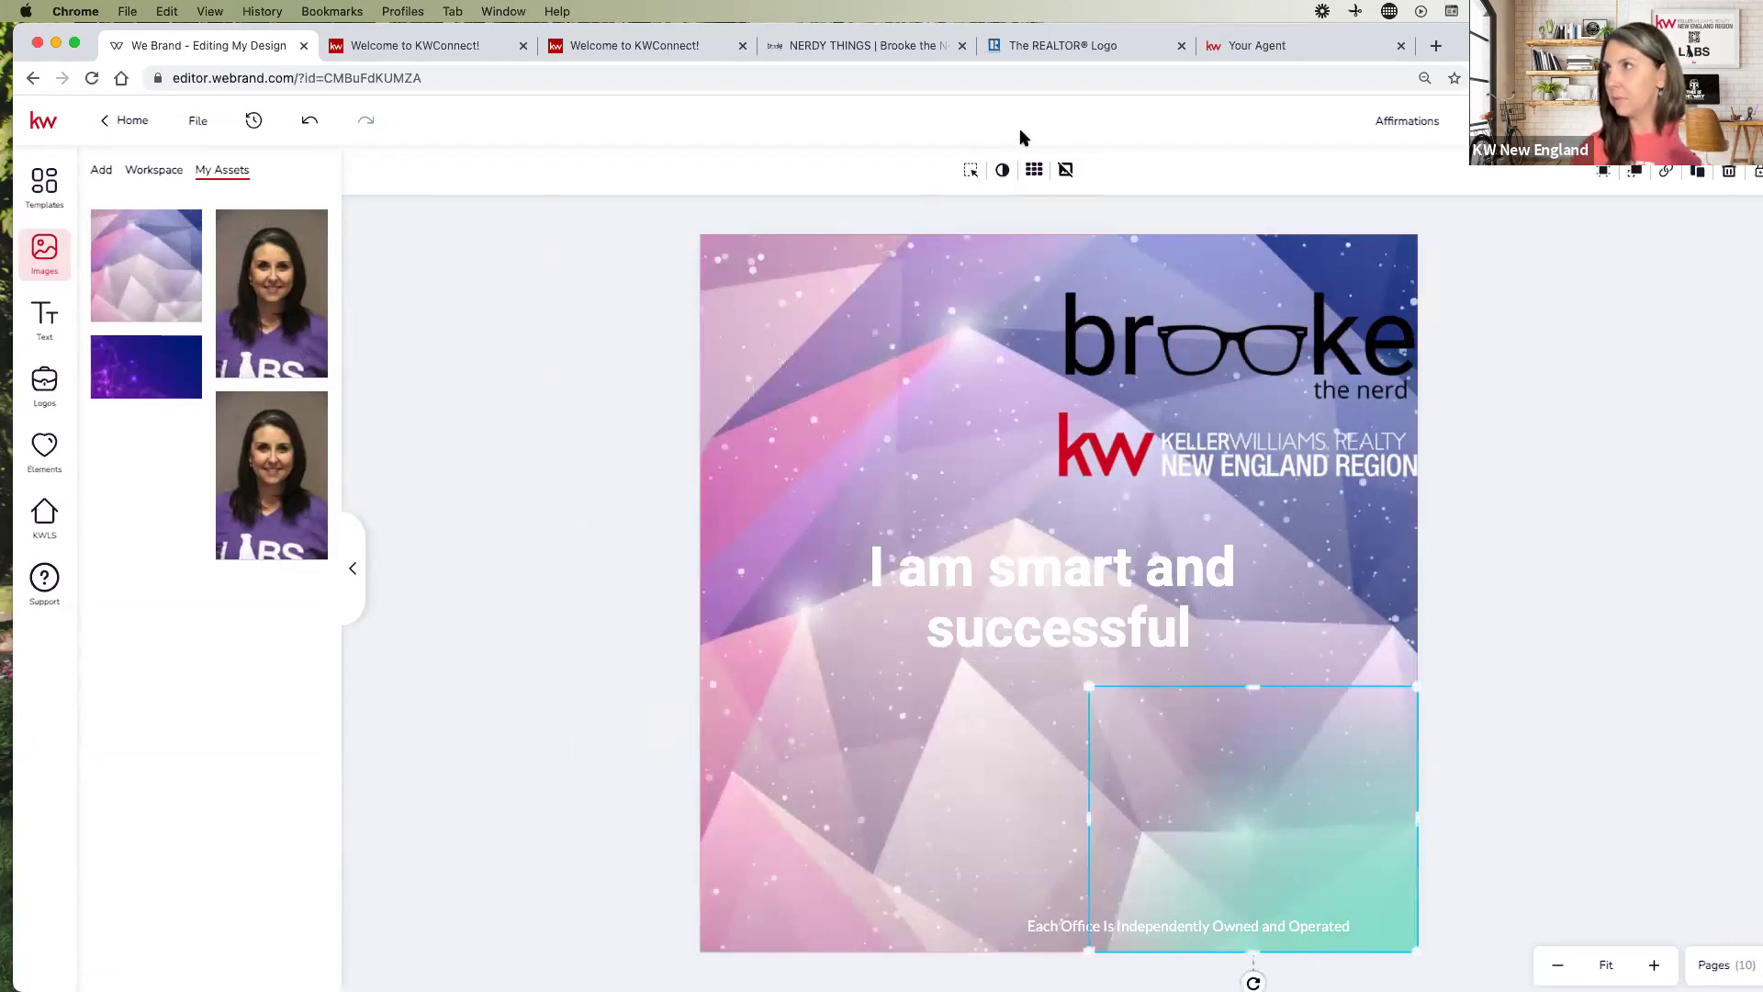
click(1002, 169)
click(1558, 390)
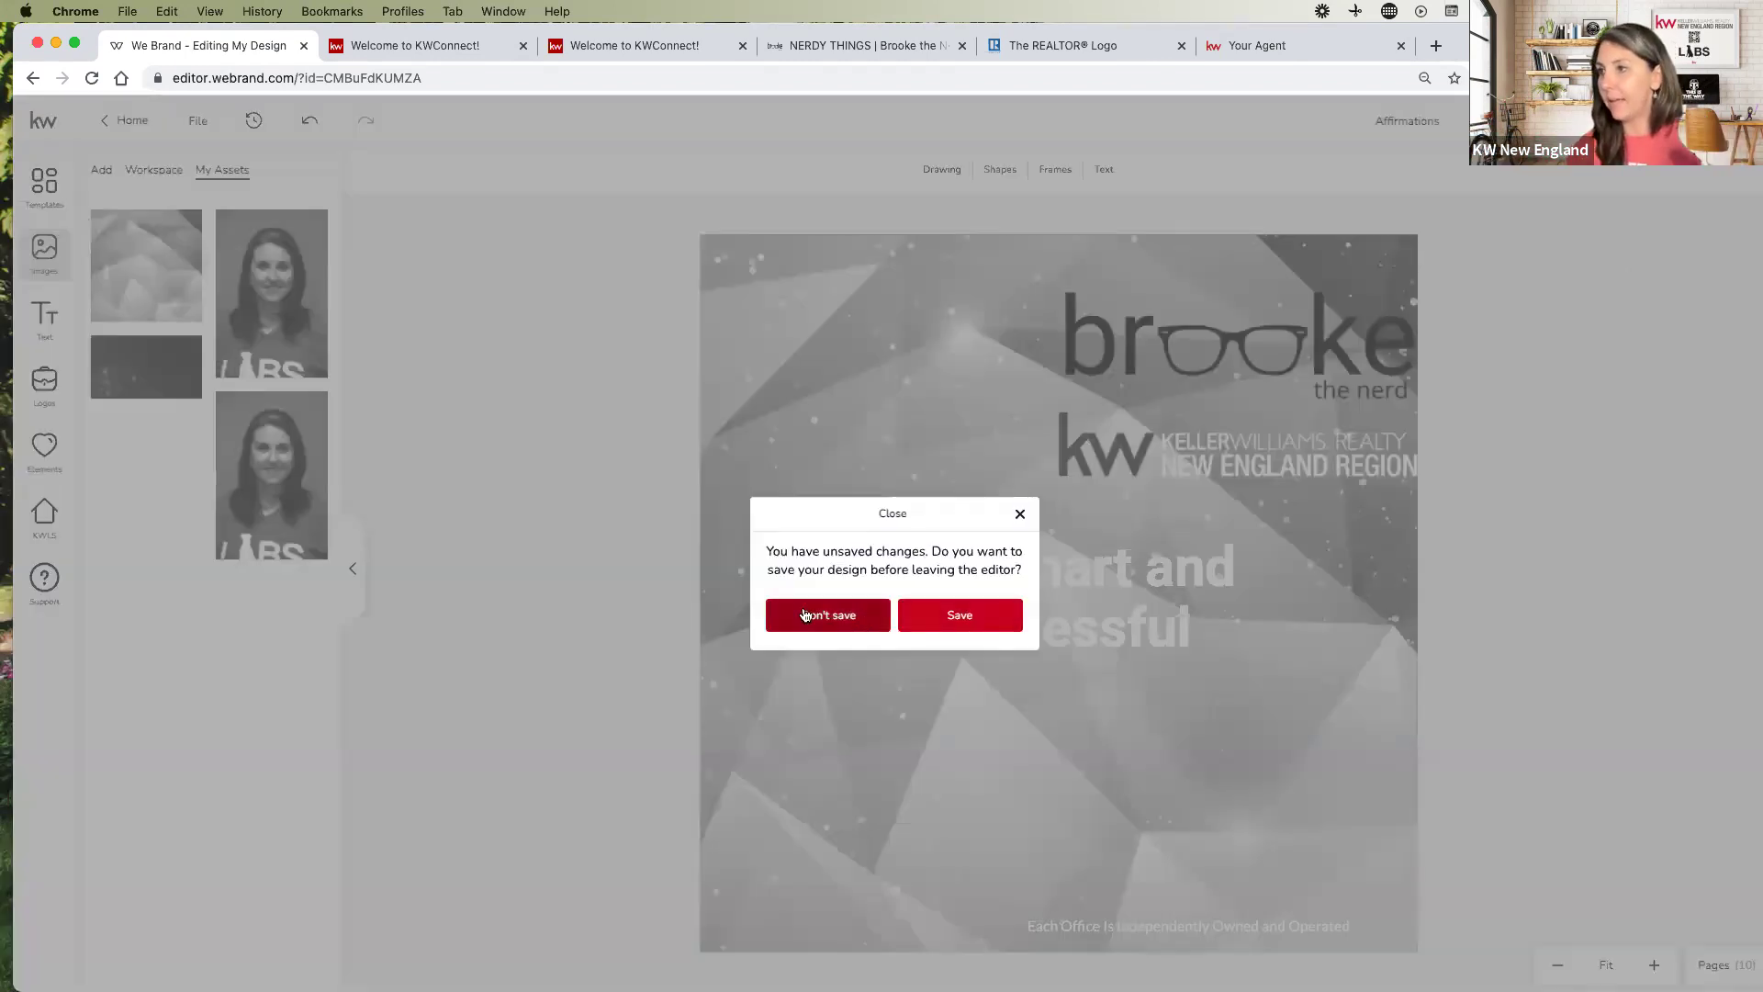
click(799, 604)
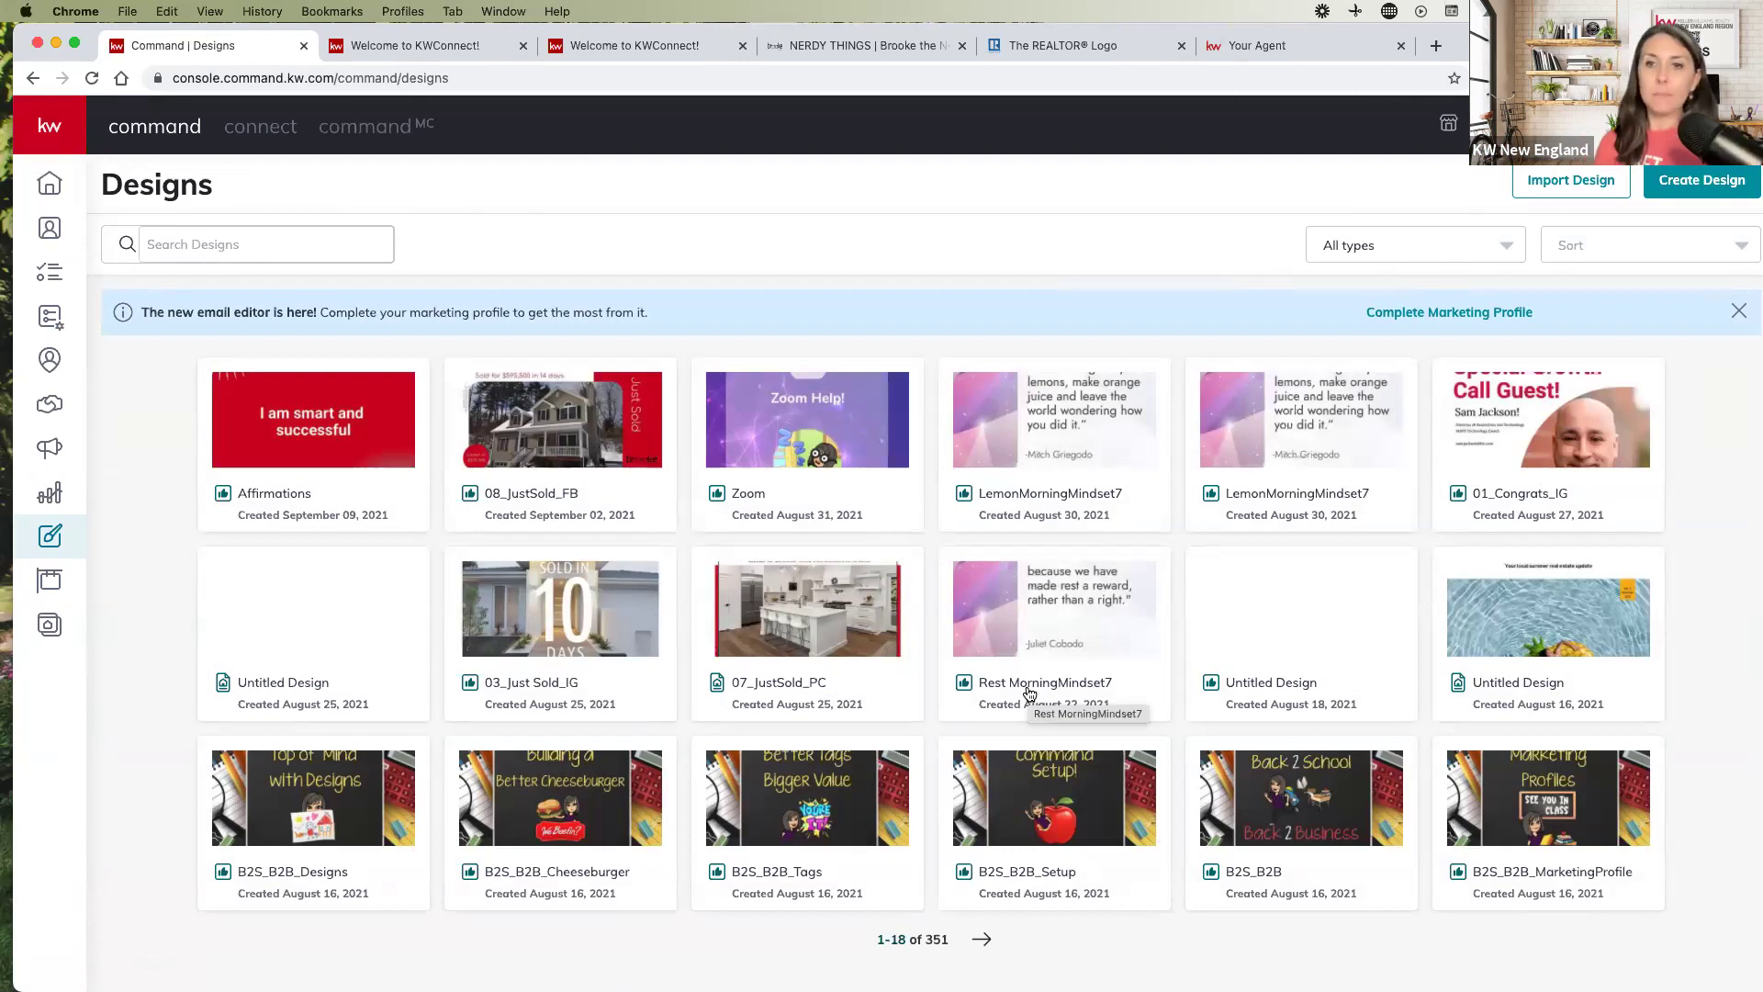
Open the Marketing Profile within the Connect settings of the Command account
click(1724, 125)
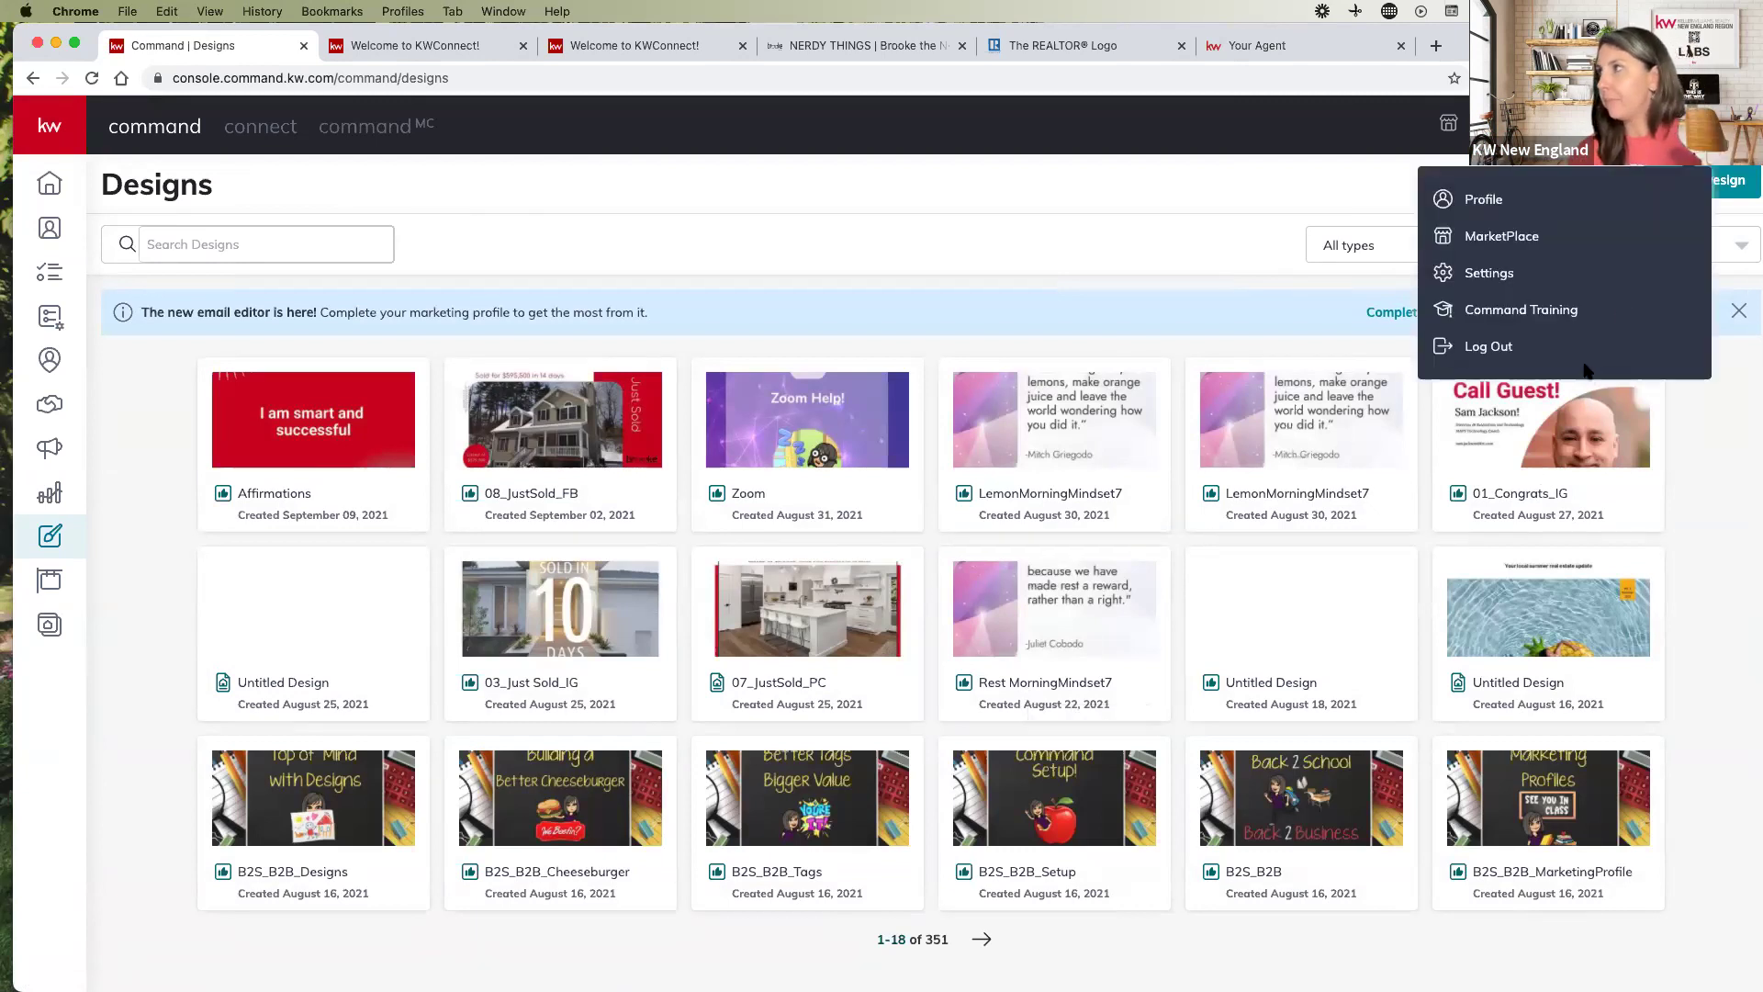
click(1476, 281)
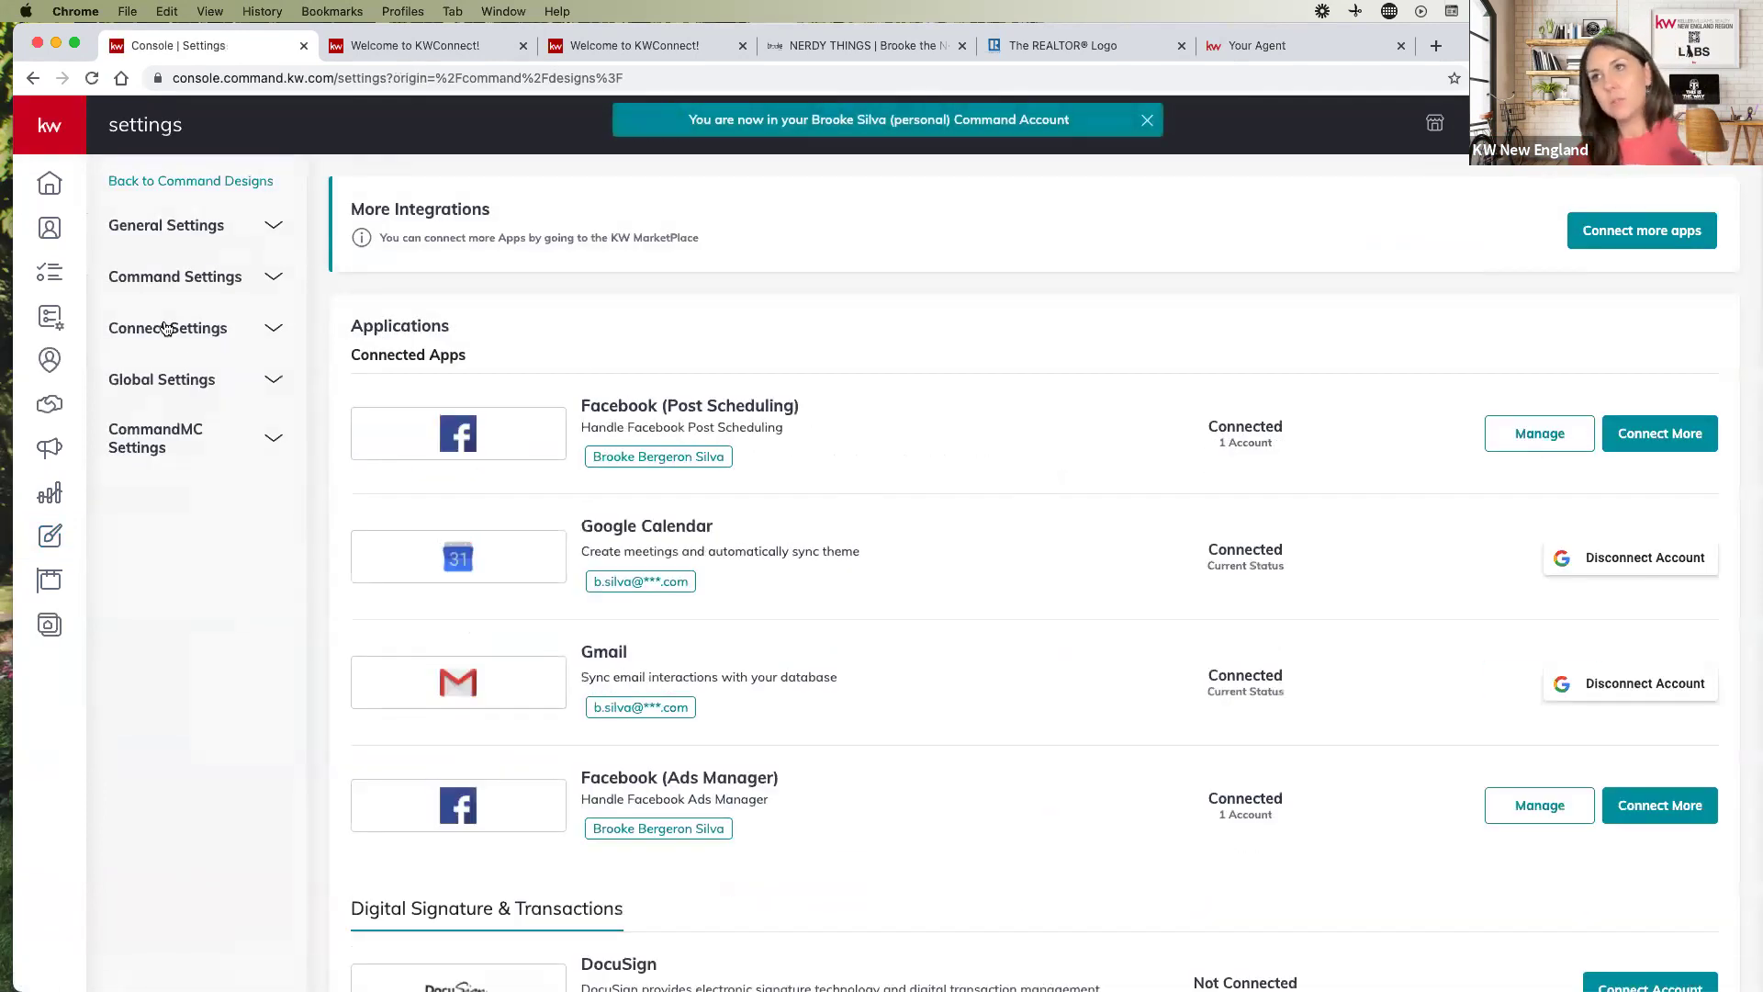
click(165, 328)
click(212, 372)
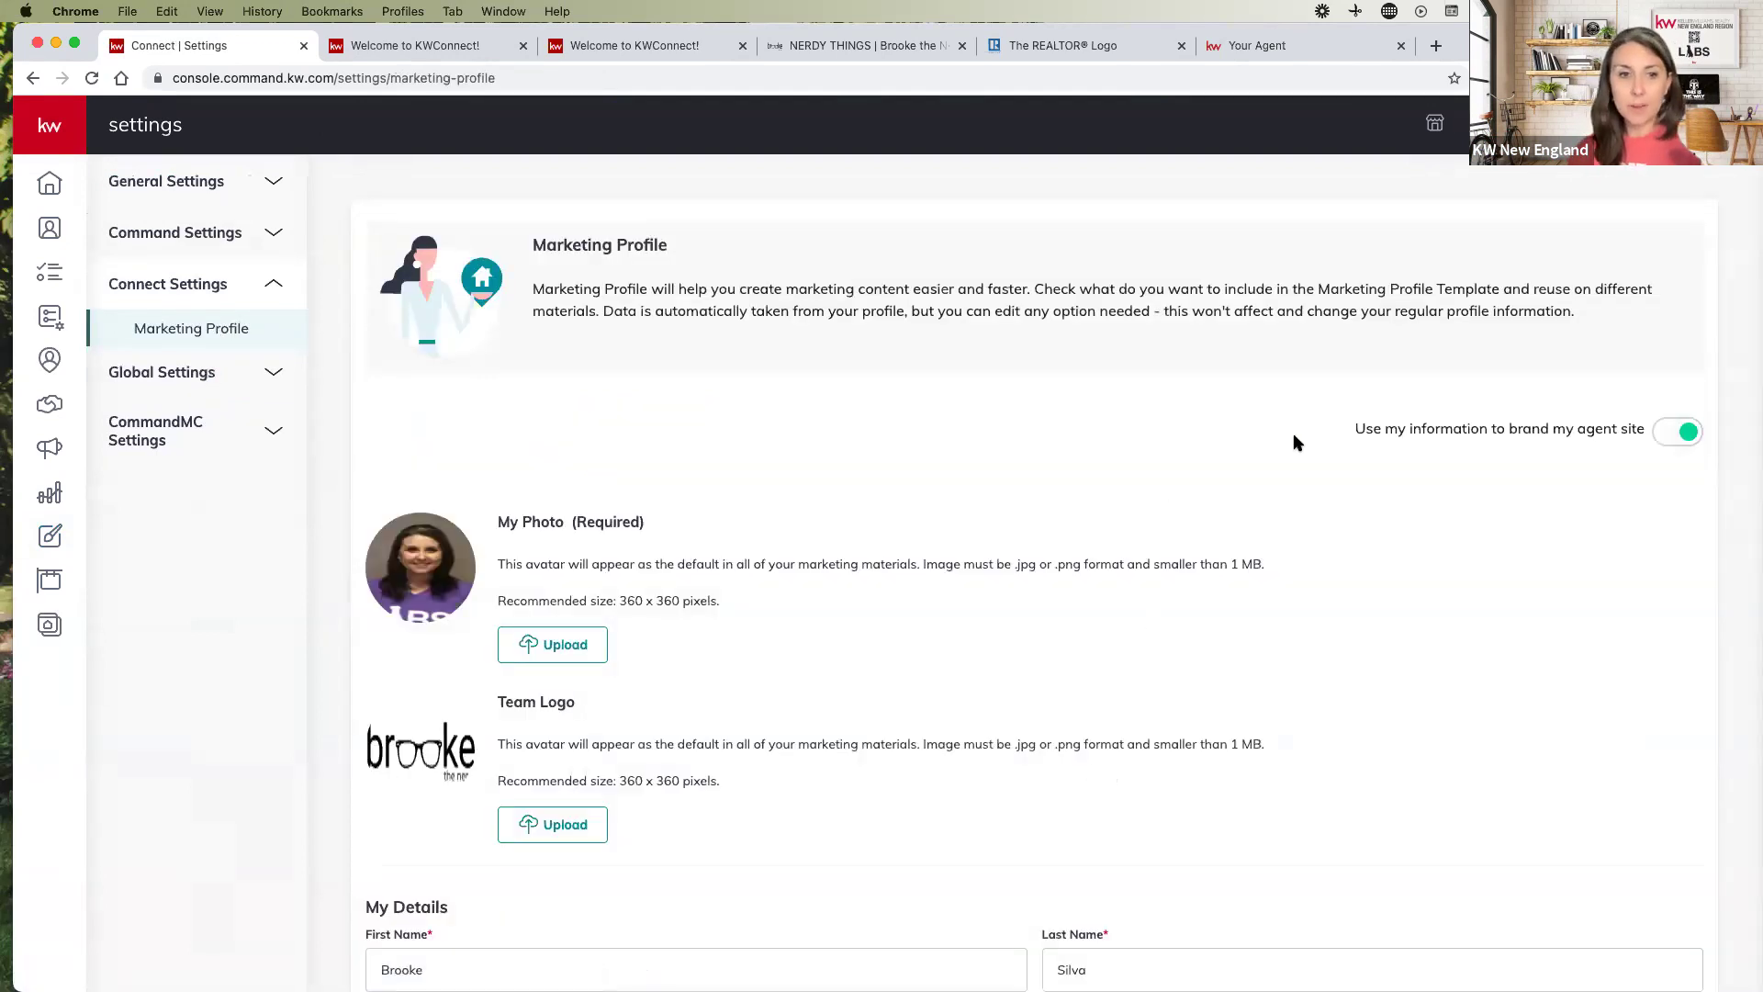
Review the option to use profile information for agent site branding and the My Details fields in the Marketing Profile
drag(1353, 428, 1681, 445)
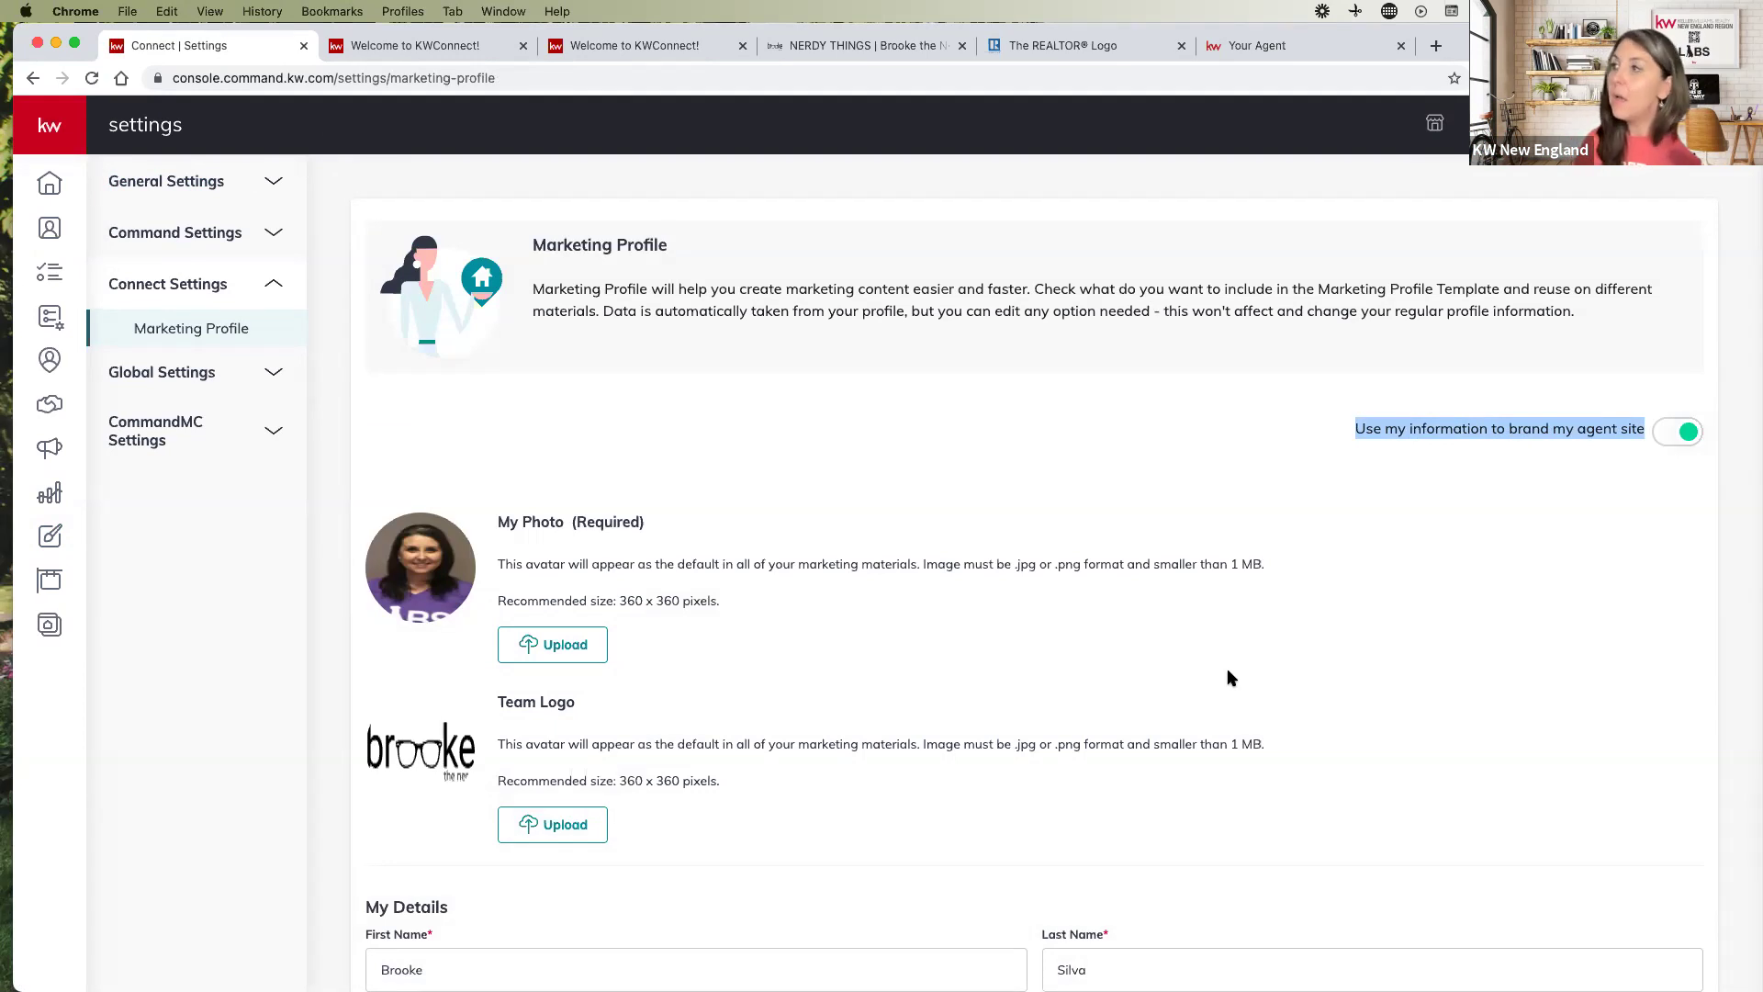
click(1616, 525)
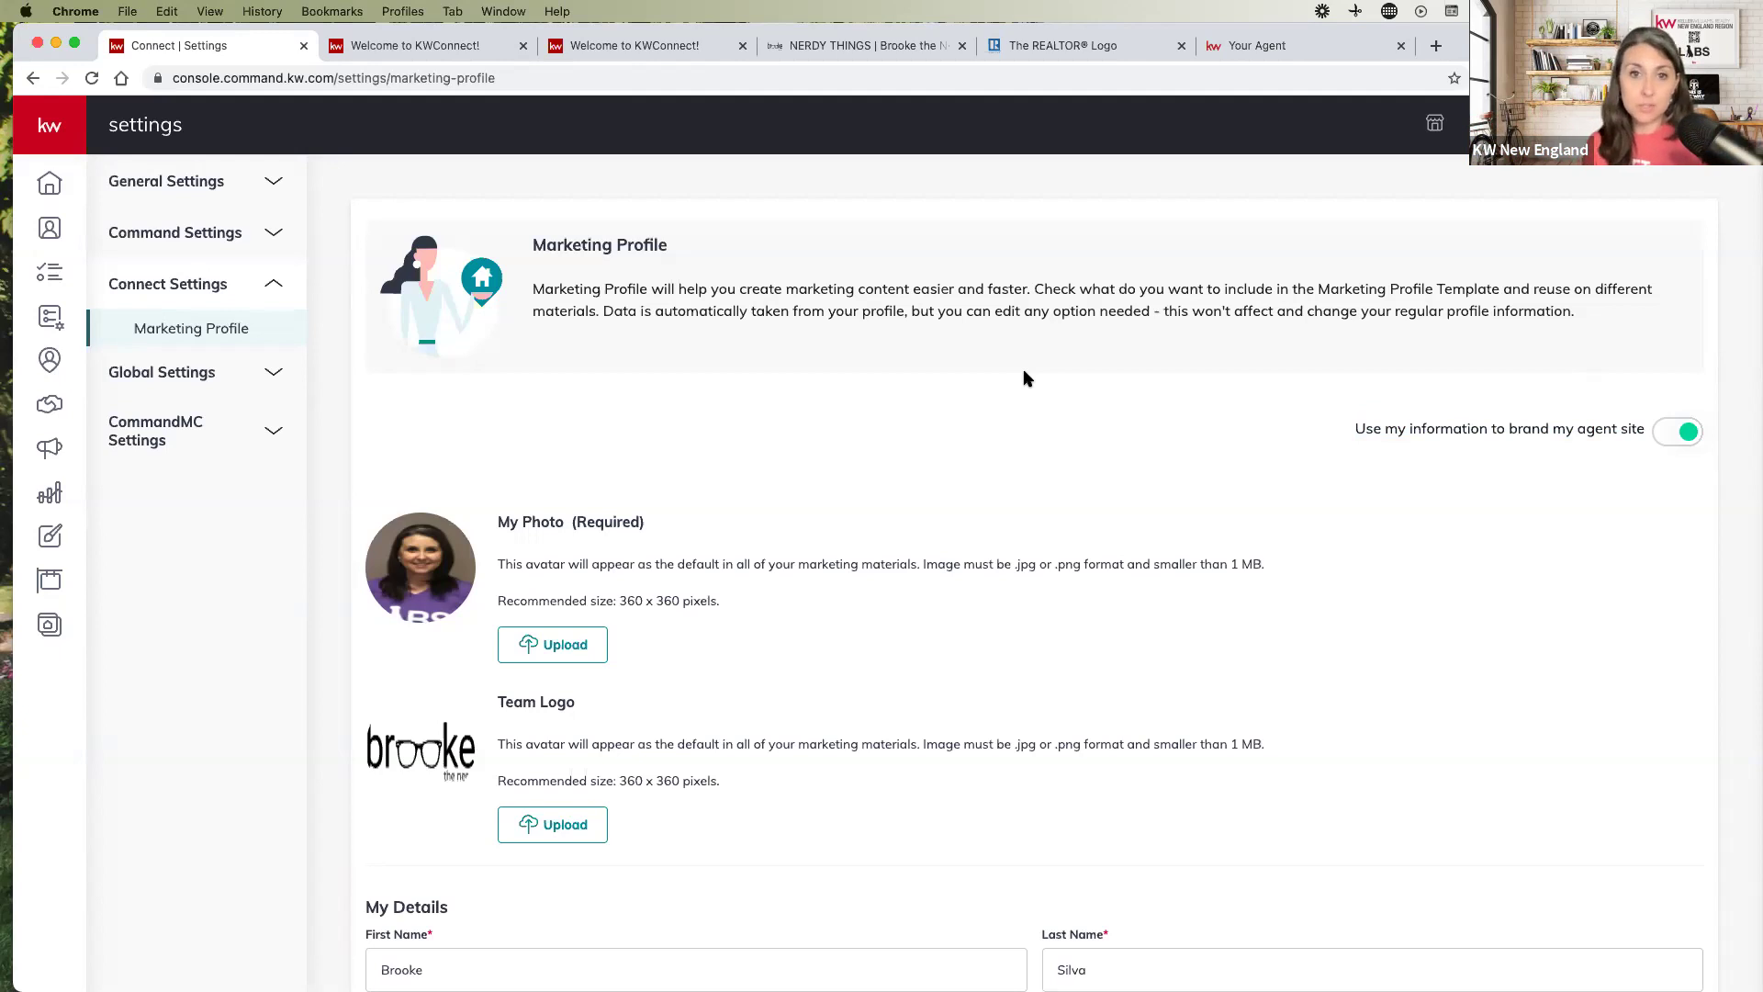
scroll(931, 433, down, 5)
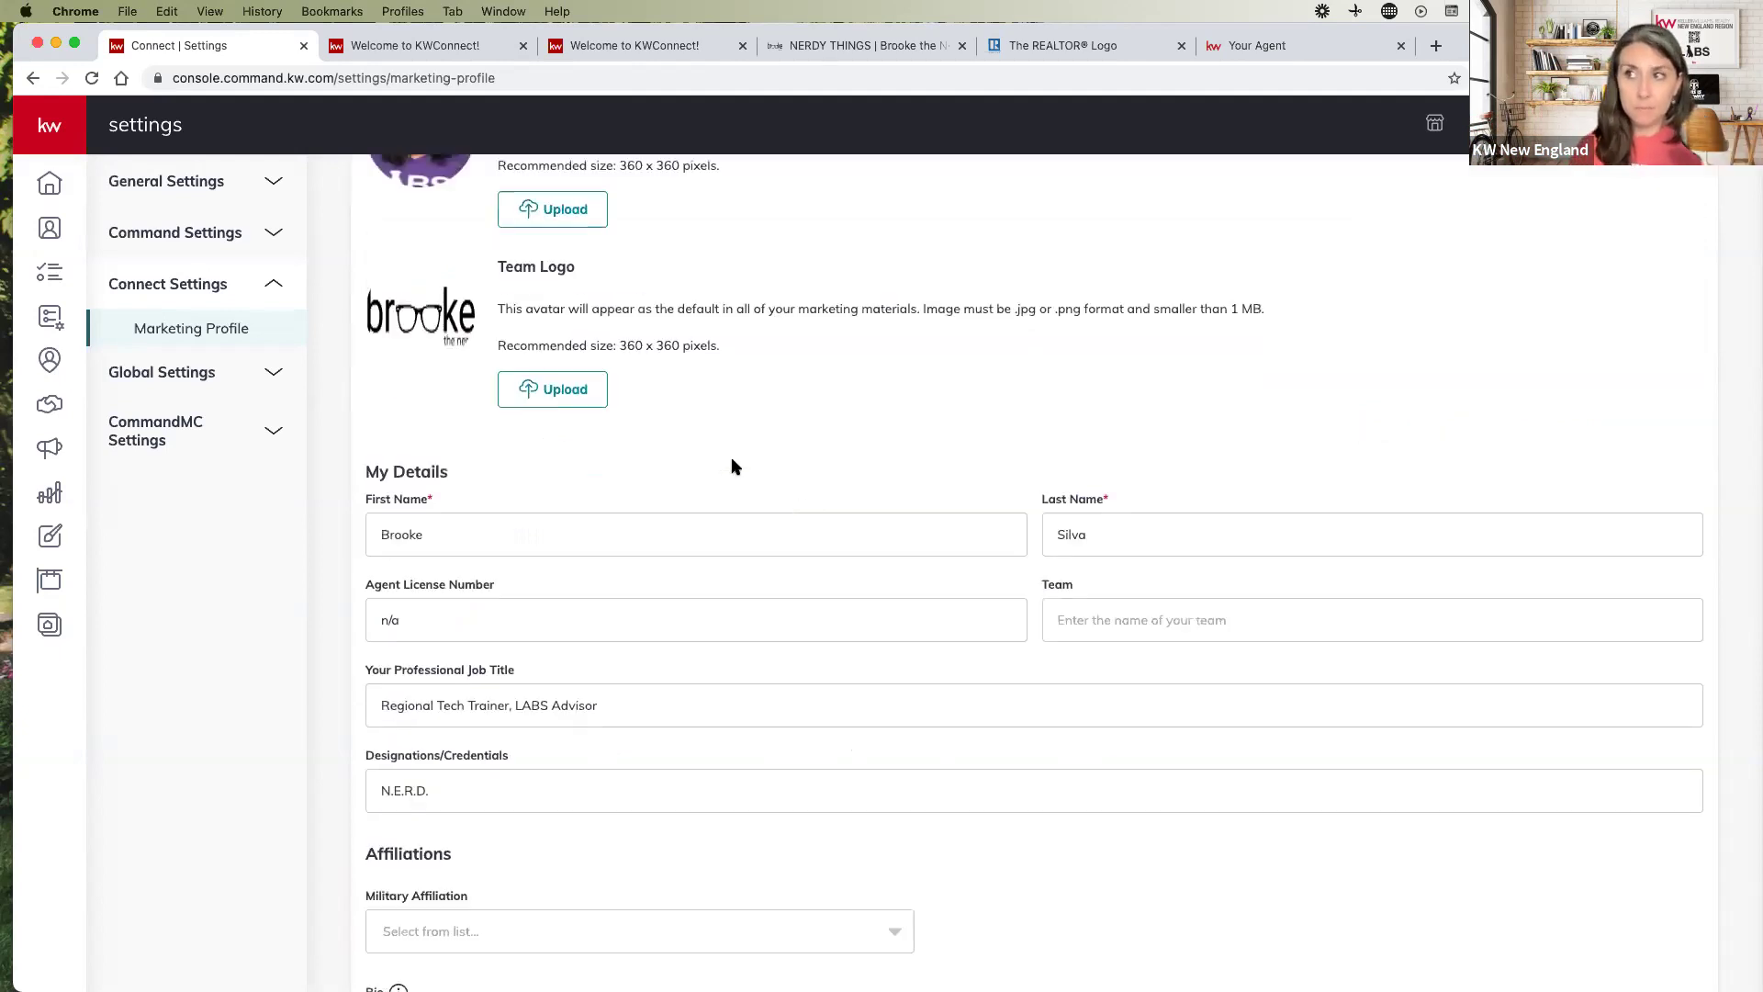
Review the Team Logo requirements in the Marketing Profile, then check the REALTOR logo downloads page and close it
scroll(513, 287, up, 2)
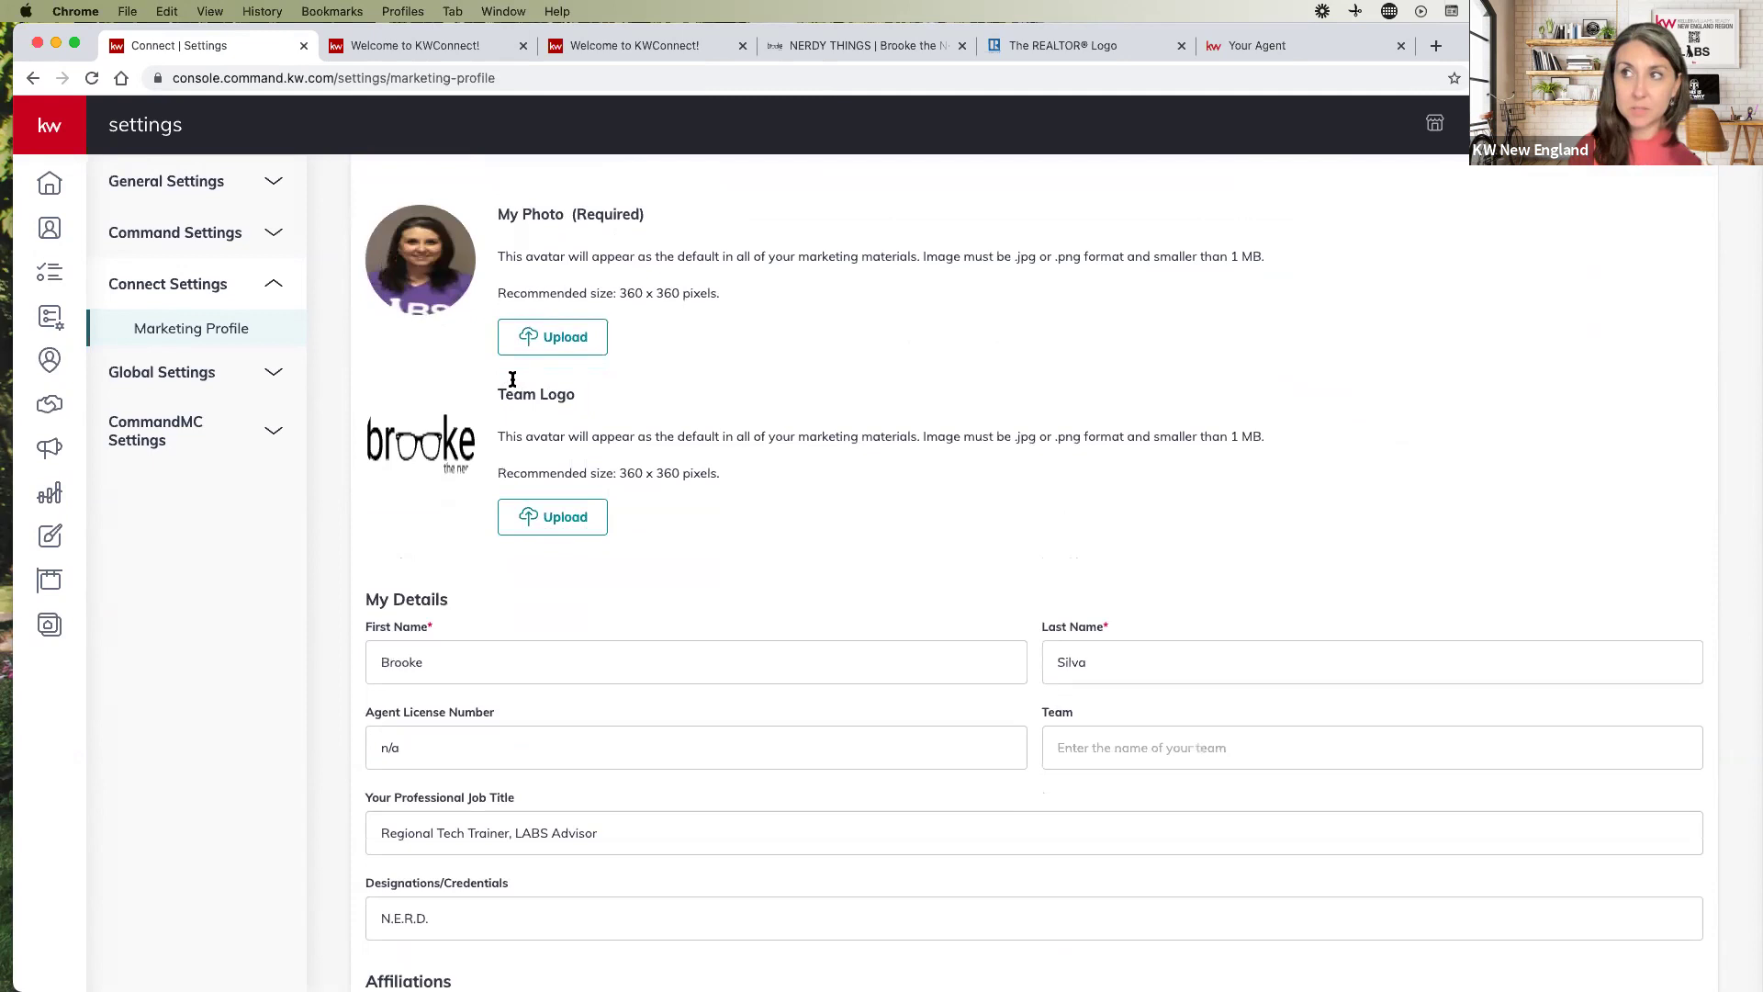
drag(494, 390, 859, 500)
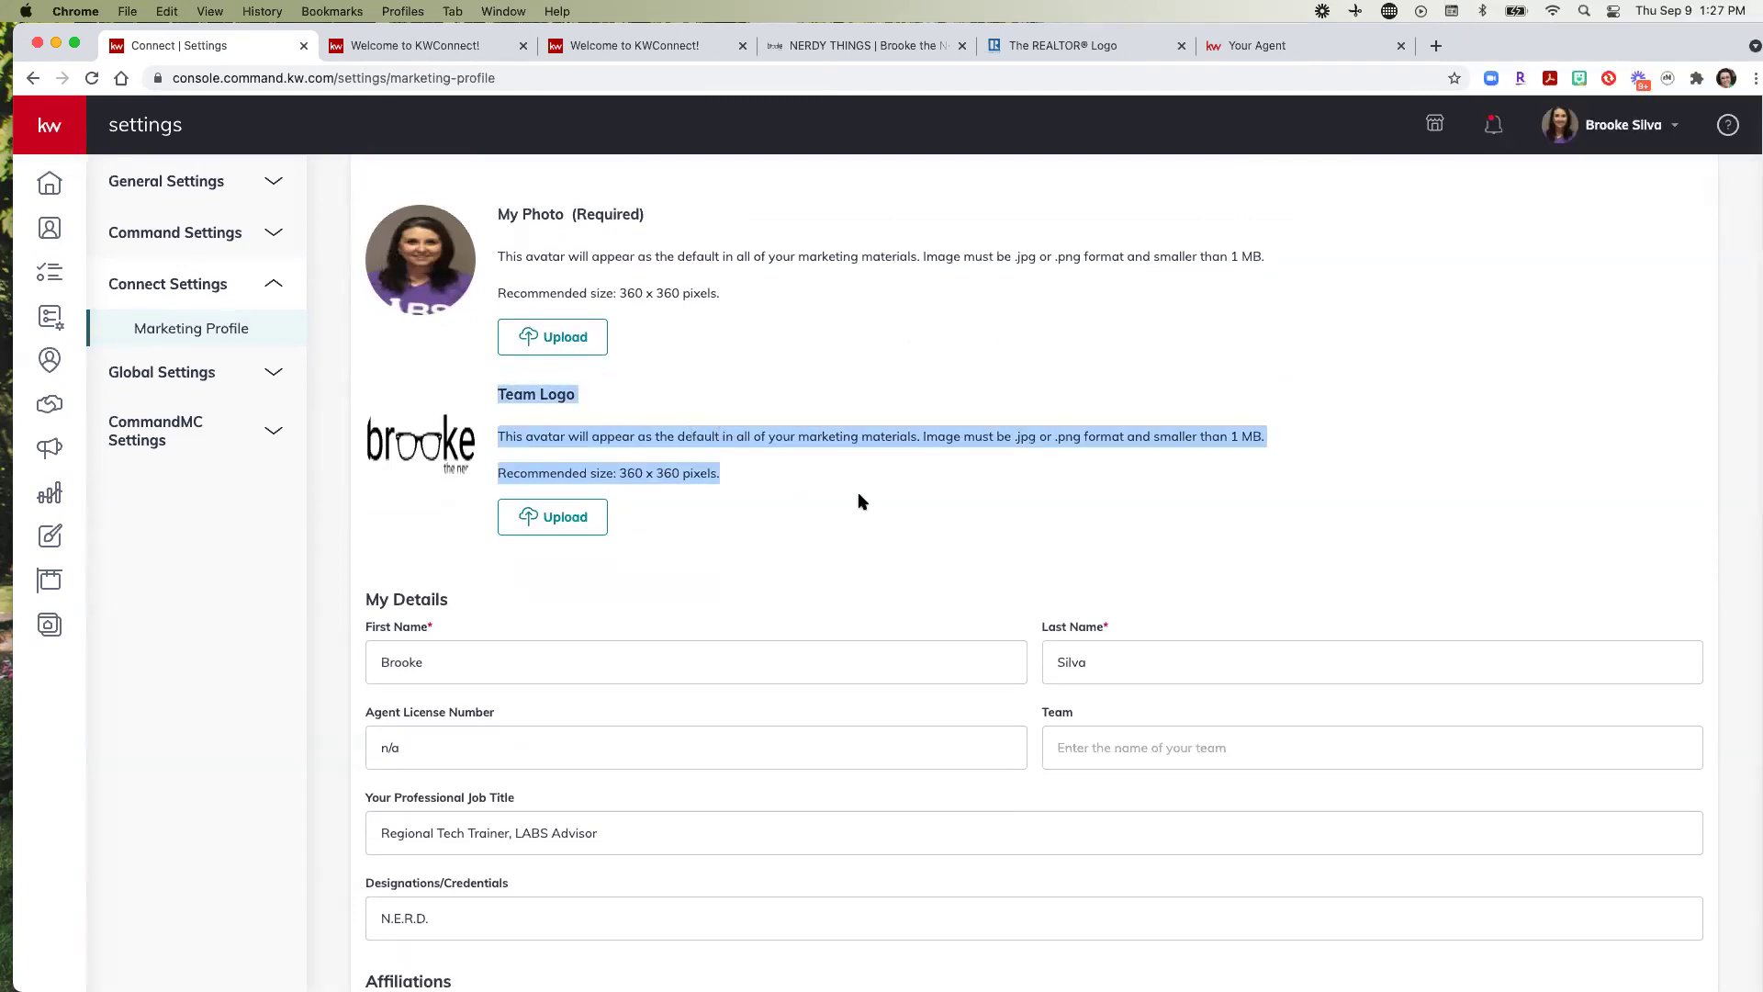
click(859, 494)
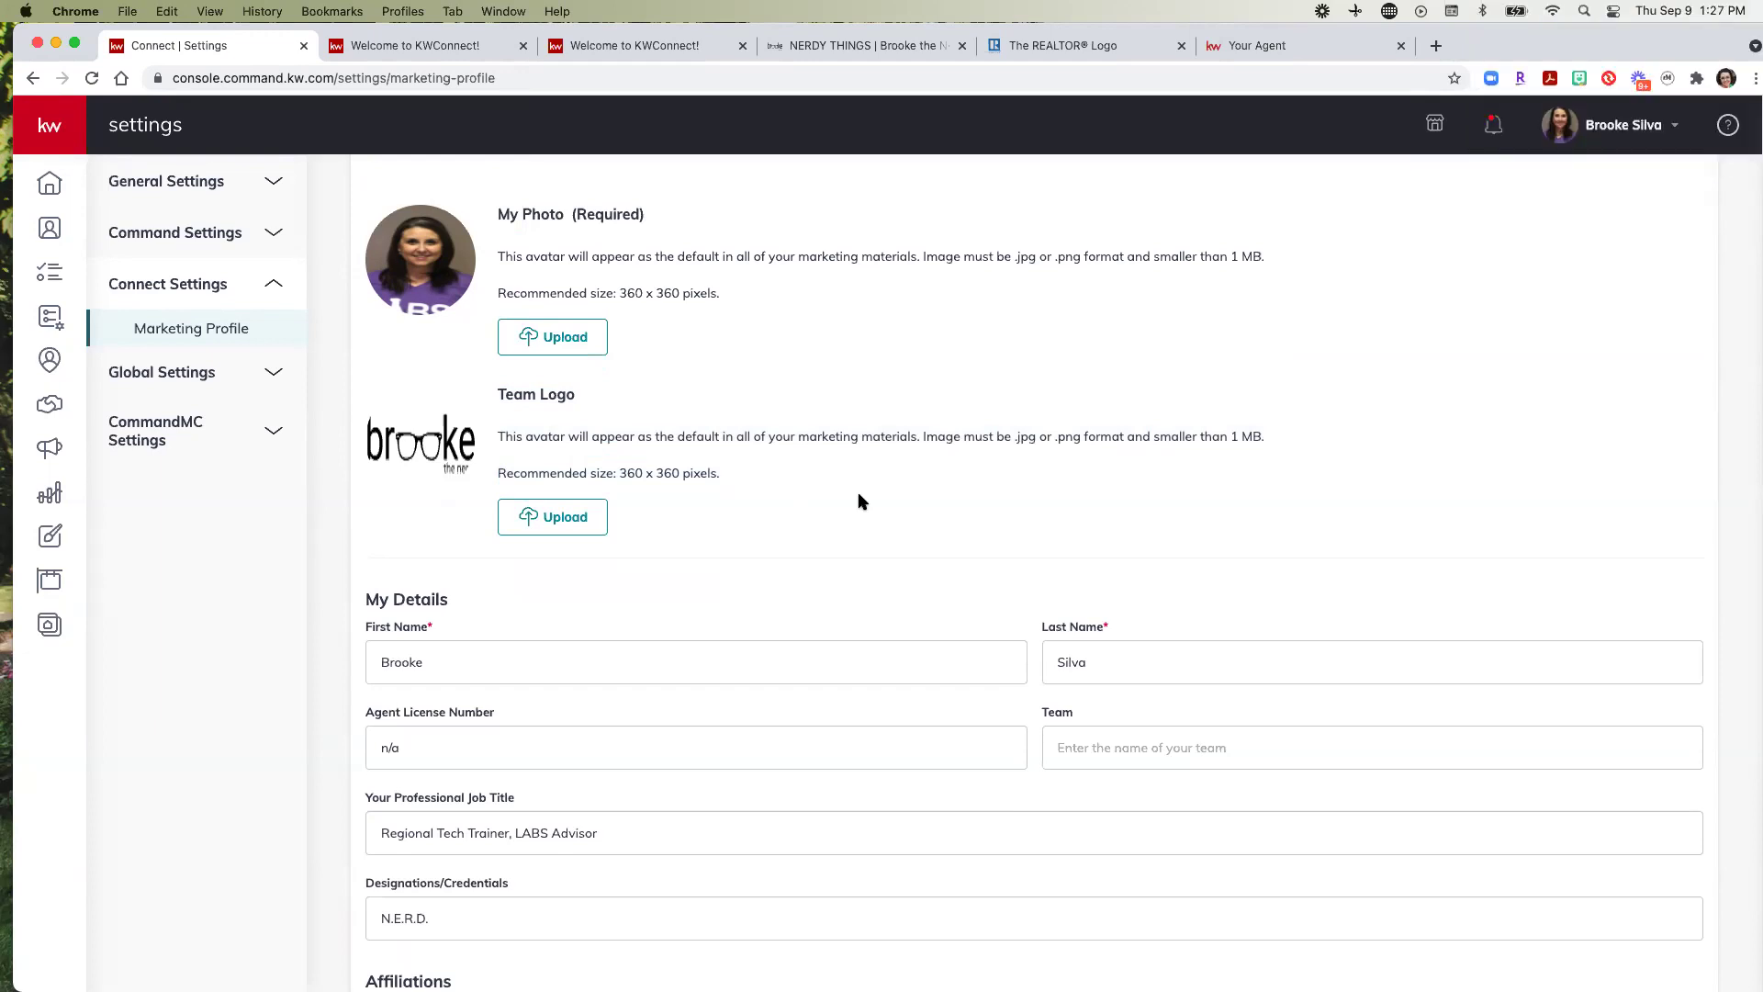
click(1021, 46)
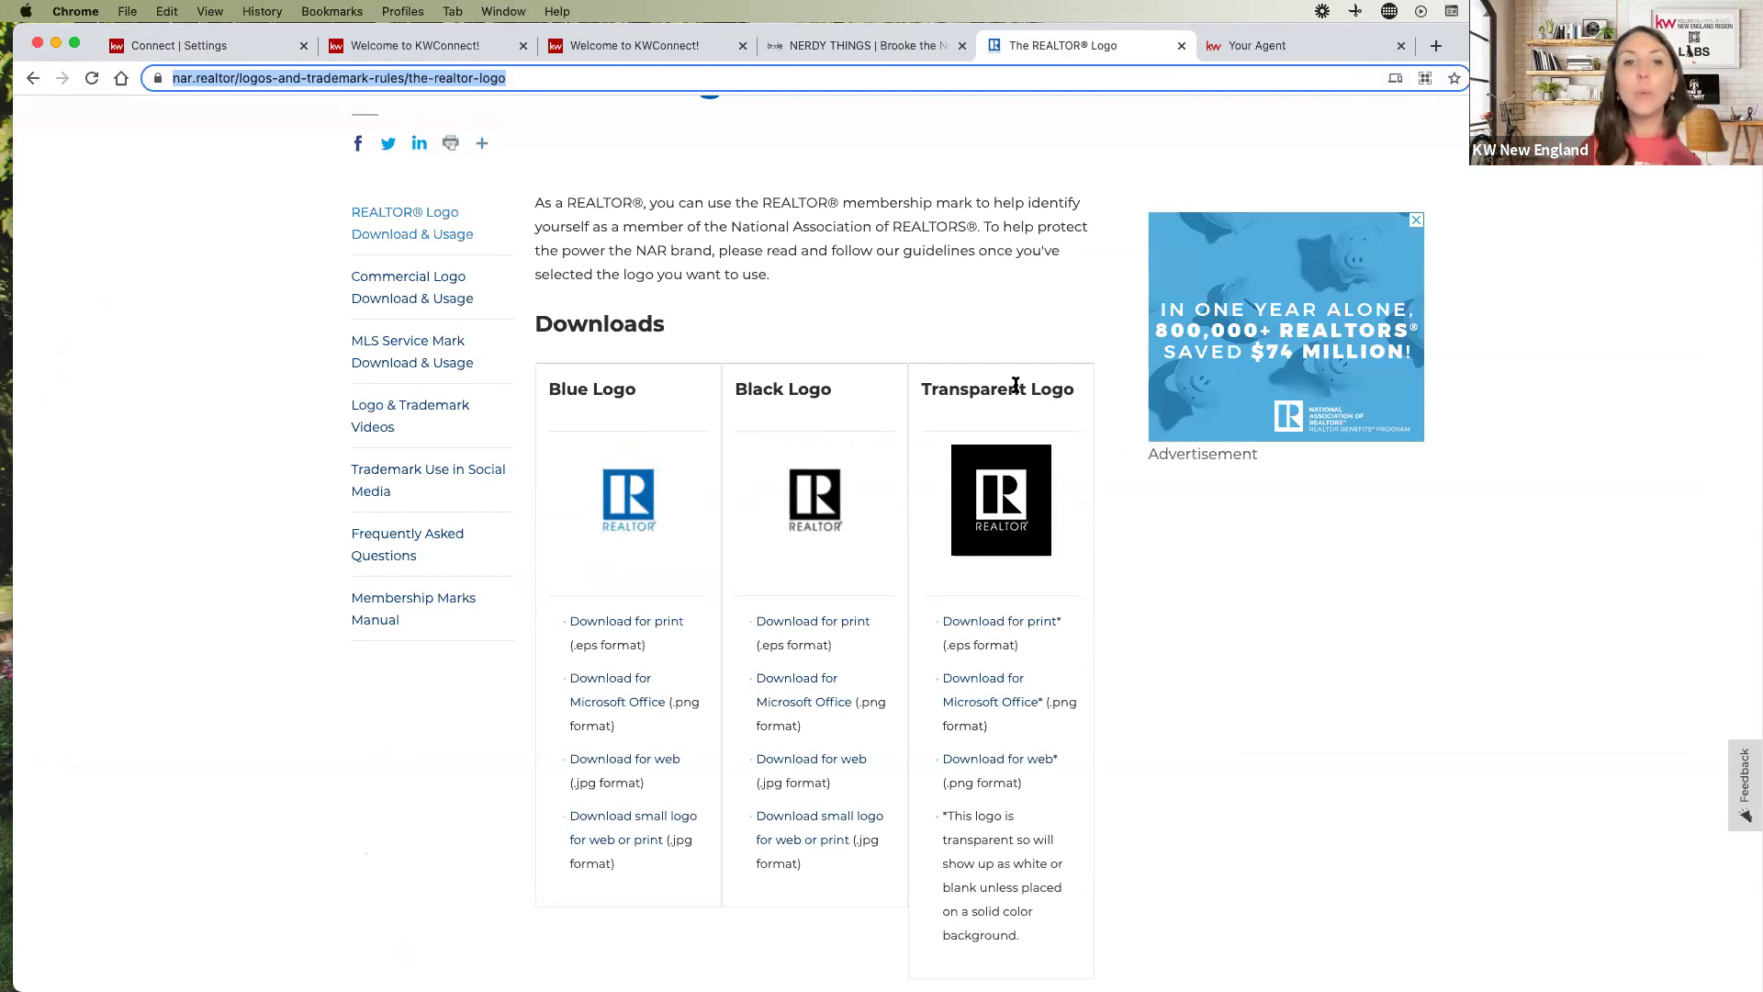
click(1182, 46)
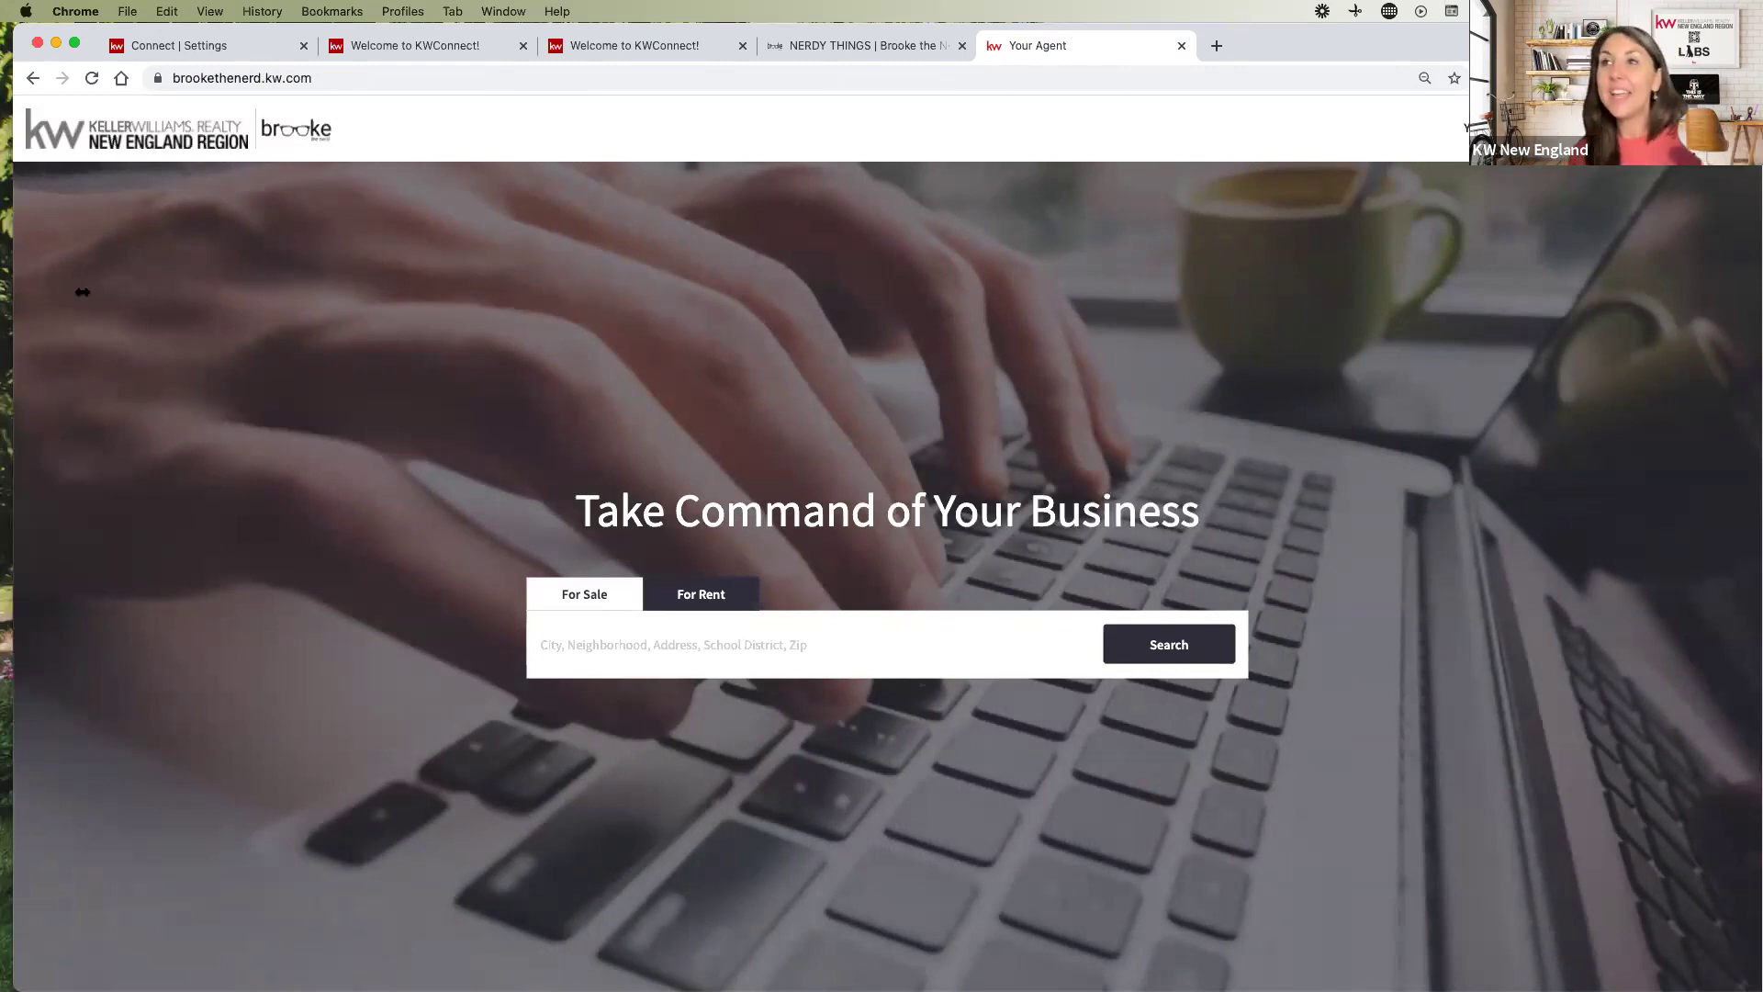
Compare the Market Center and team logos in the Marketing Profile with the branding in the agent site's header
click(181, 54)
scroll(657, 698, down, 12)
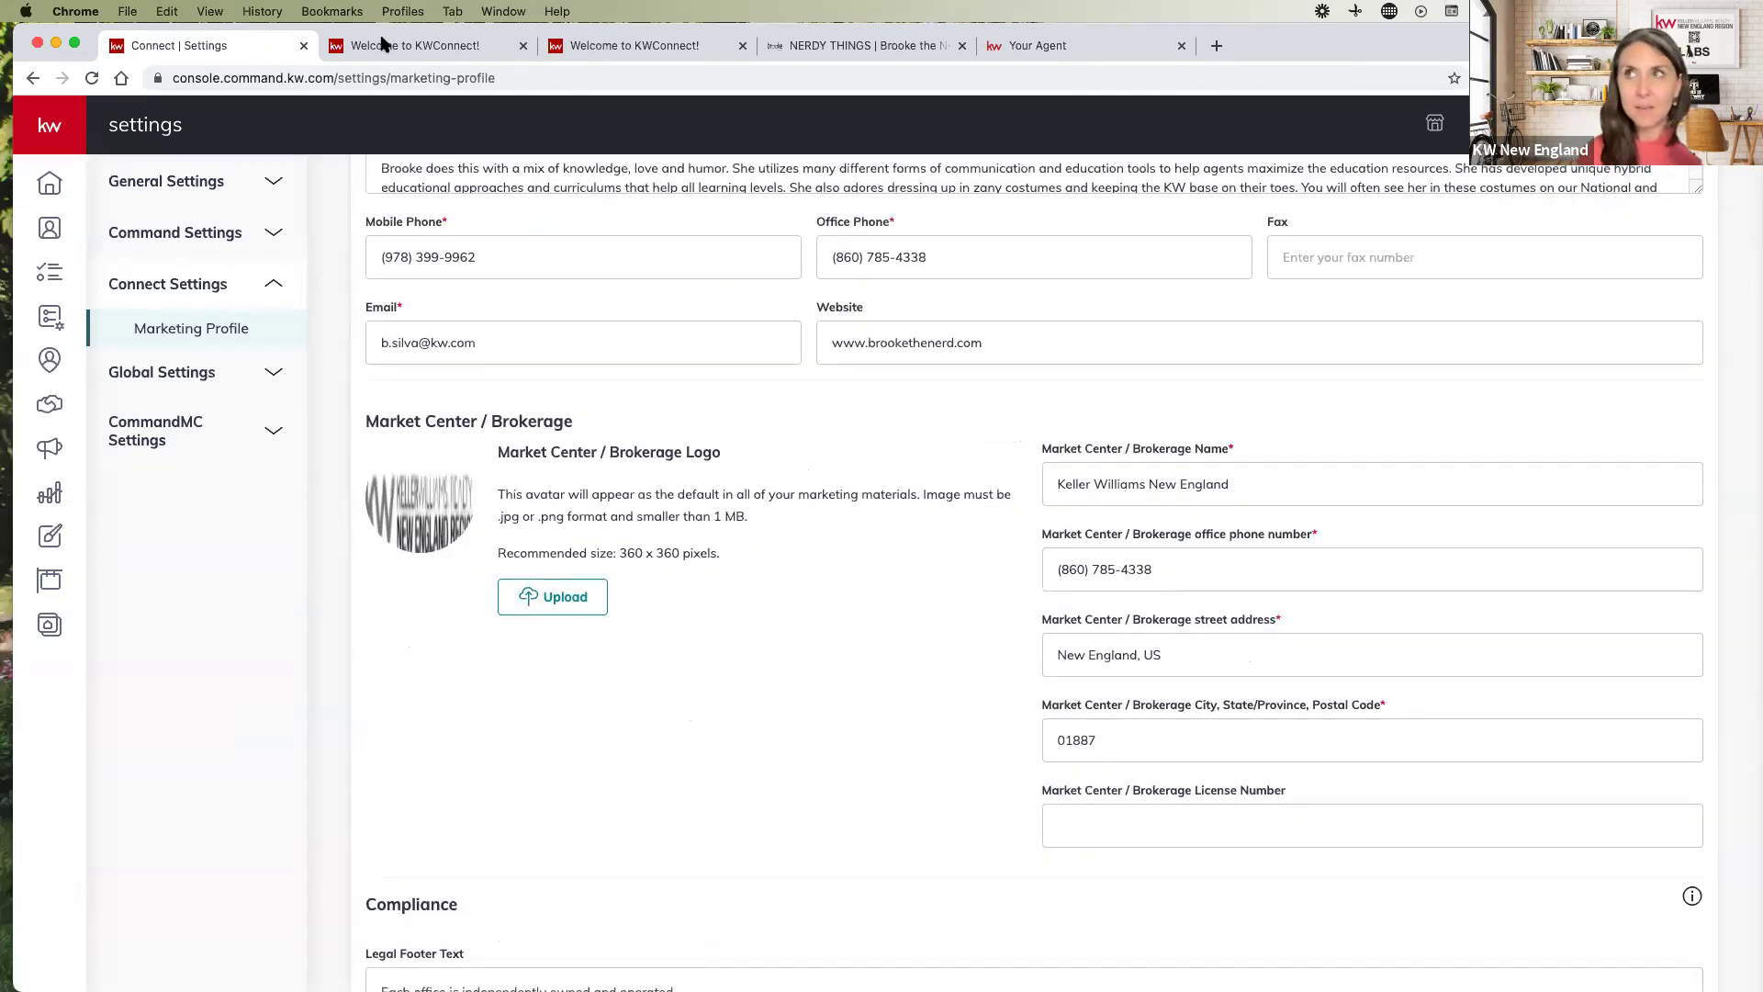
click(1004, 48)
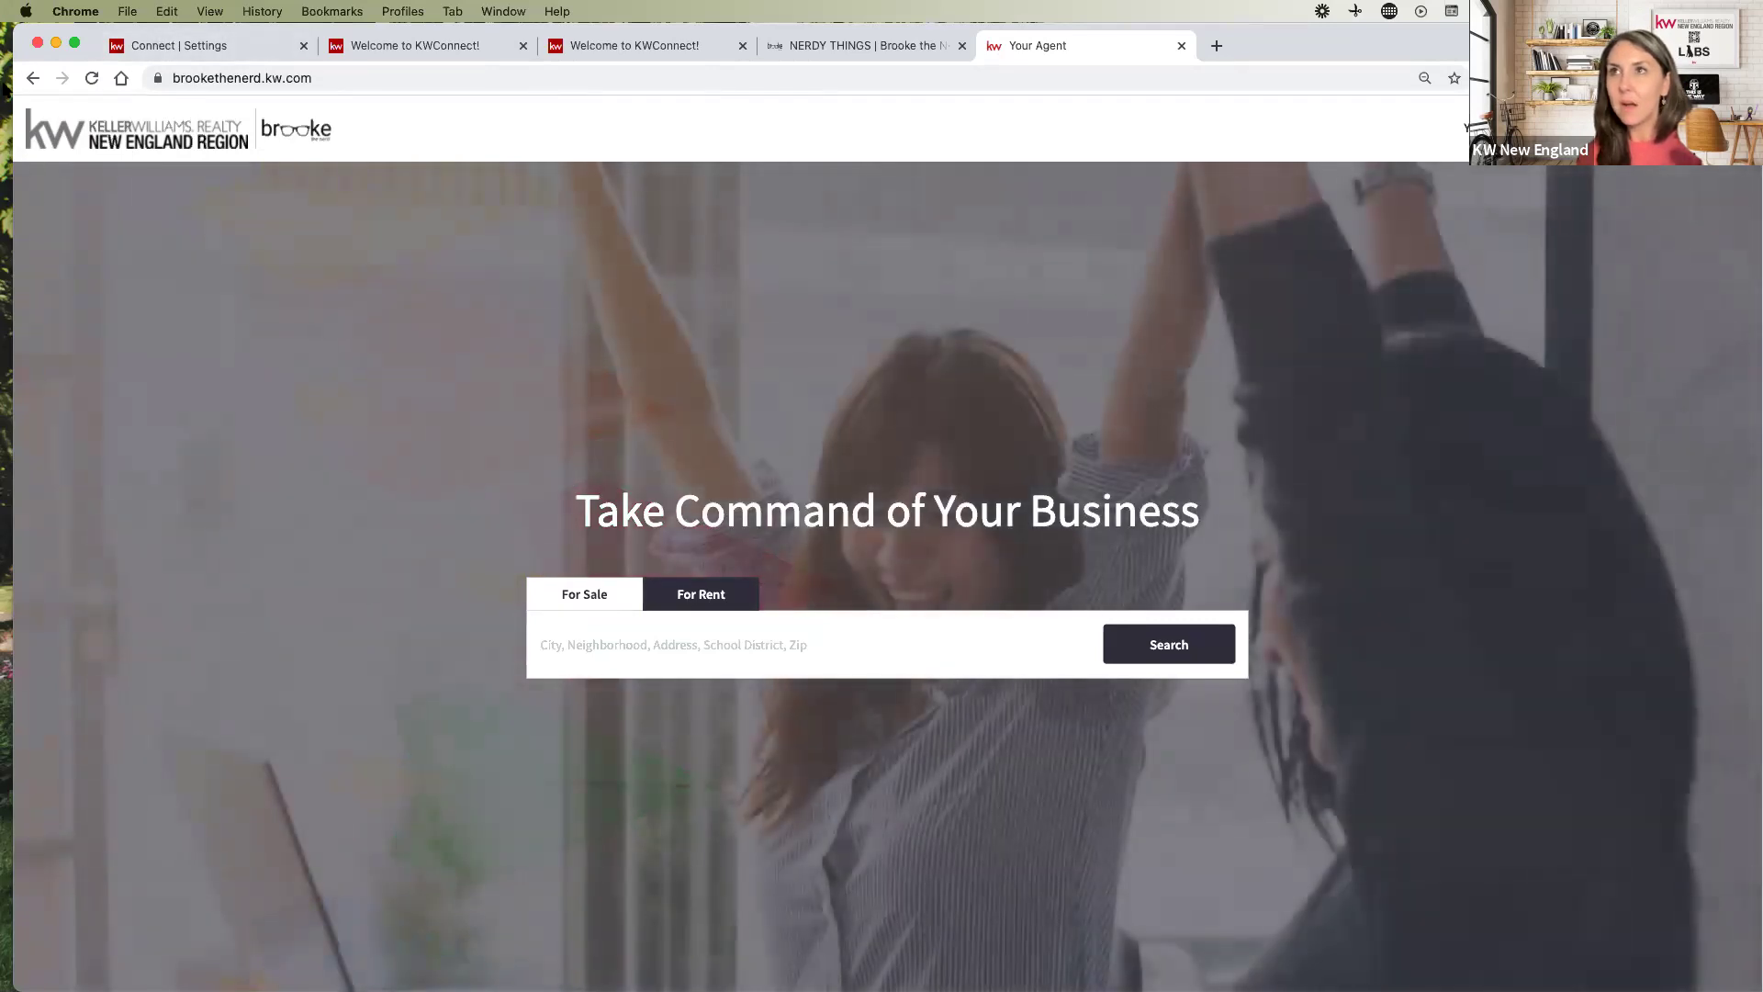
click(158, 46)
scroll(652, 607, down, 5)
scroll(652, 607, up, 15)
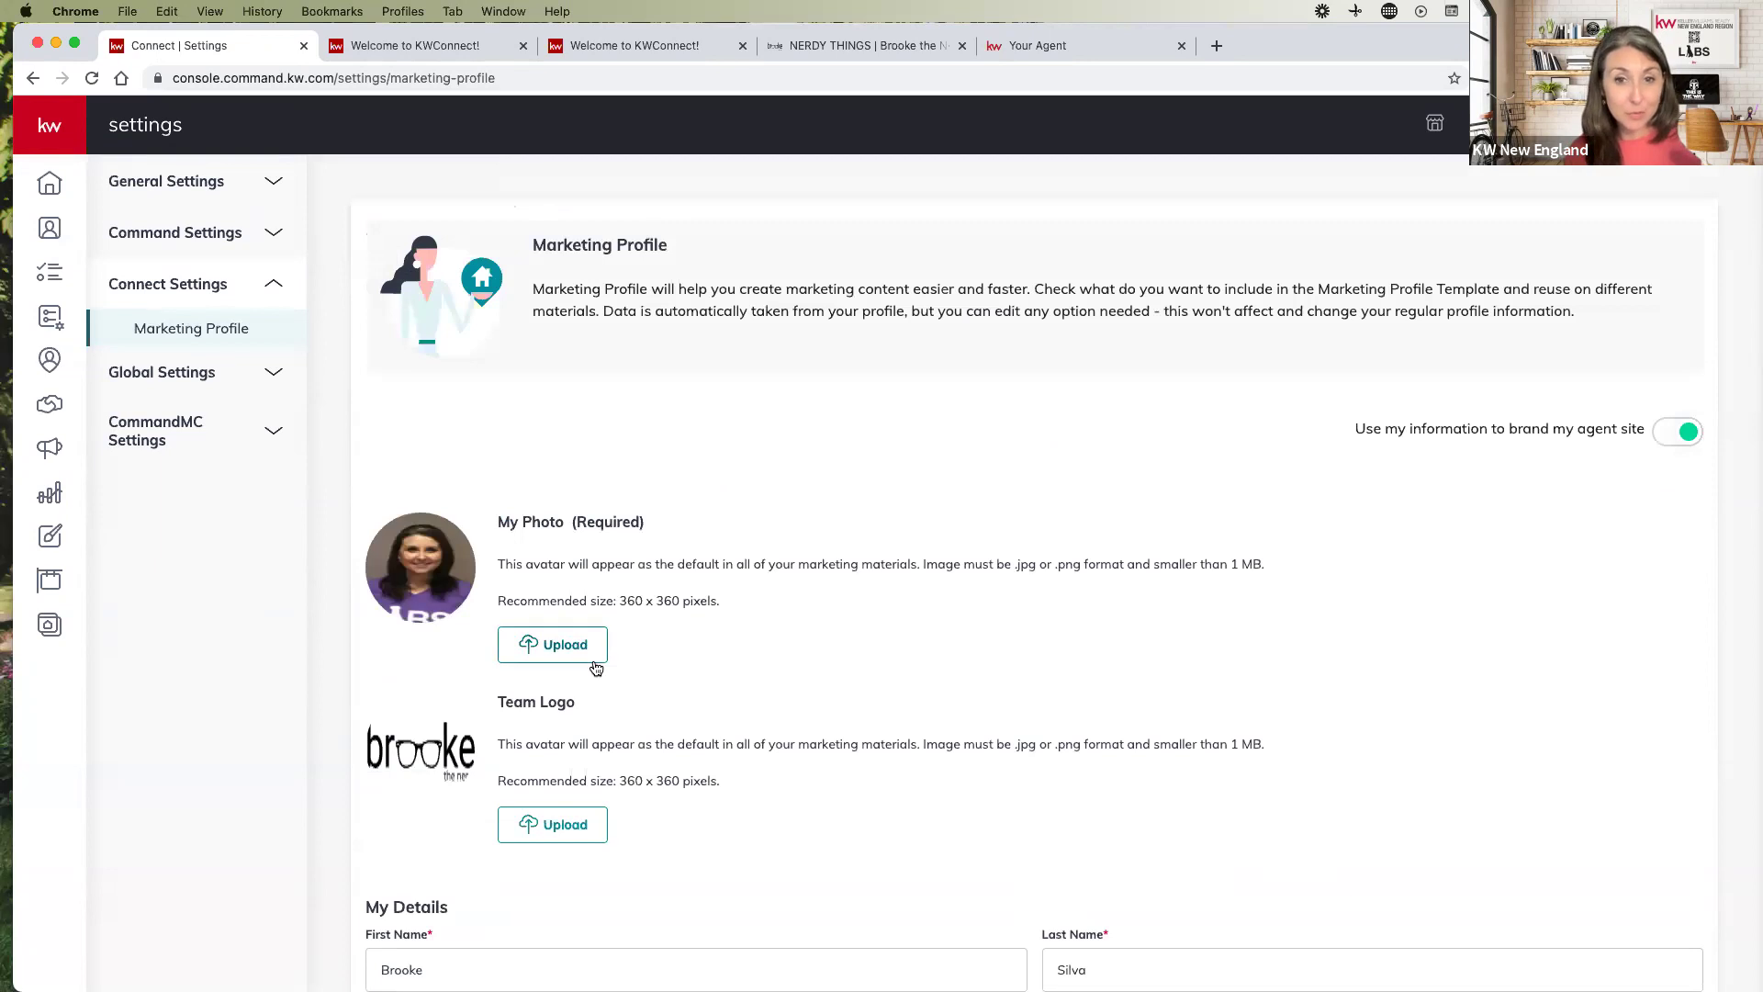
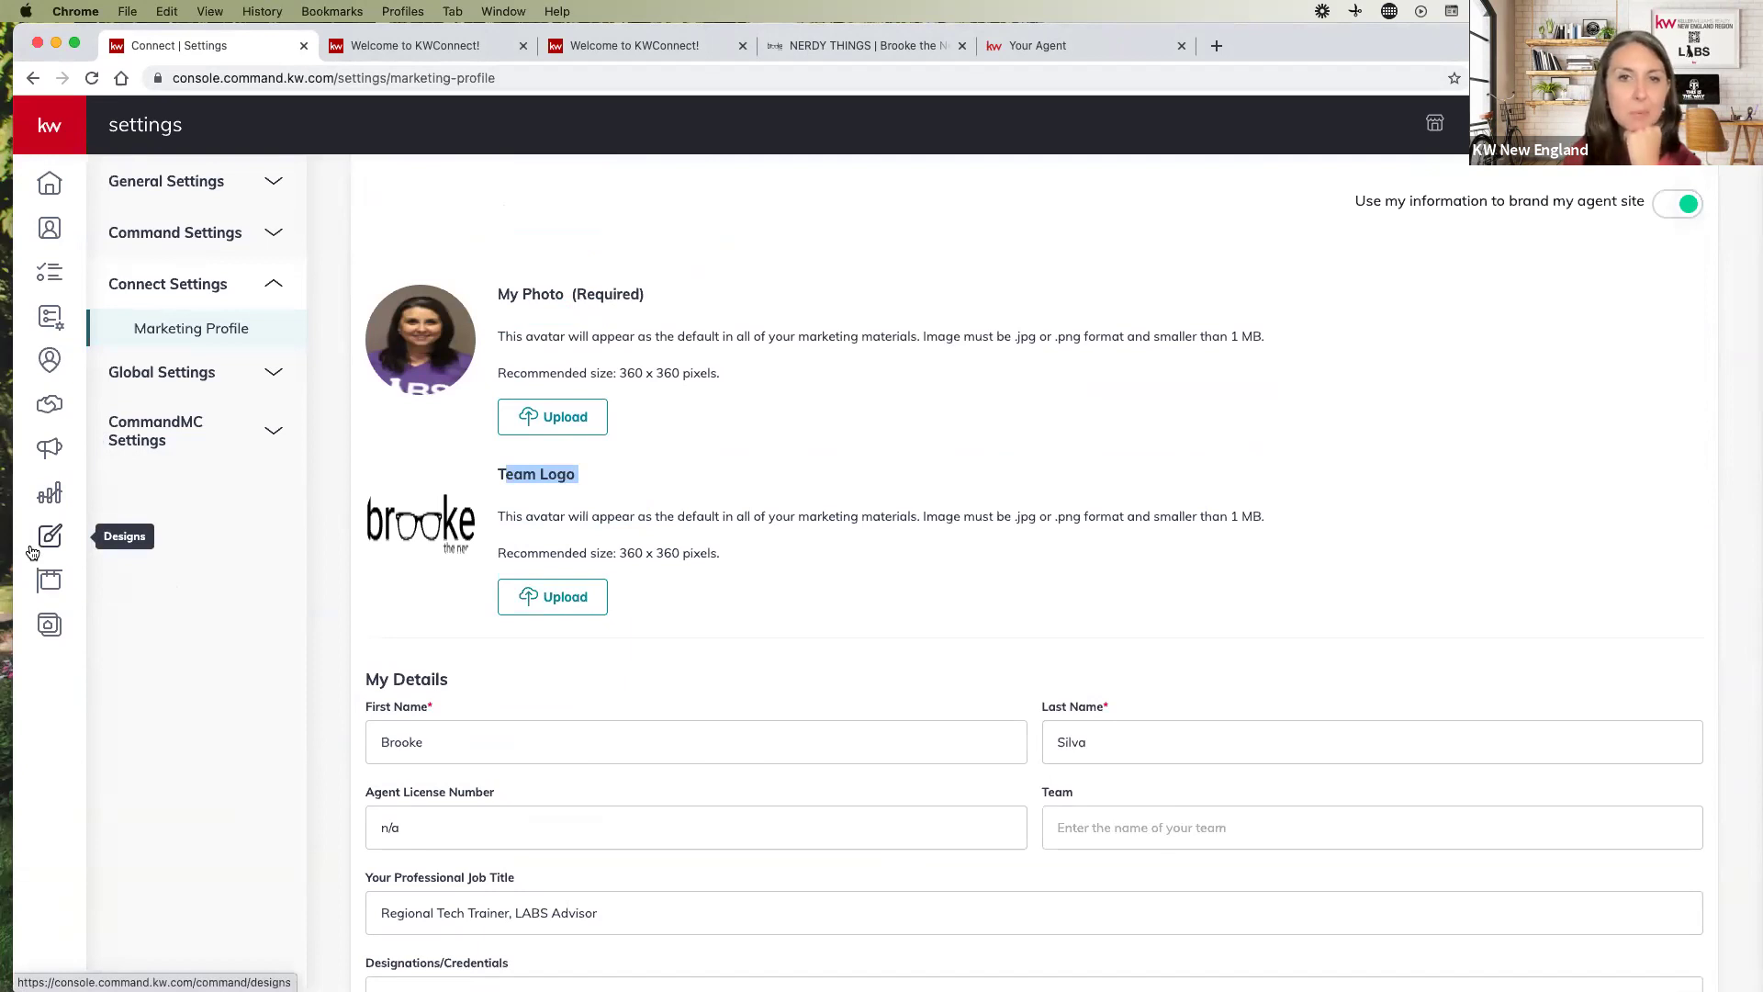
Check the My Details, contact and Market Center sections of the Marketing Profile, and view the agent site
scroll(437, 482, down, 10)
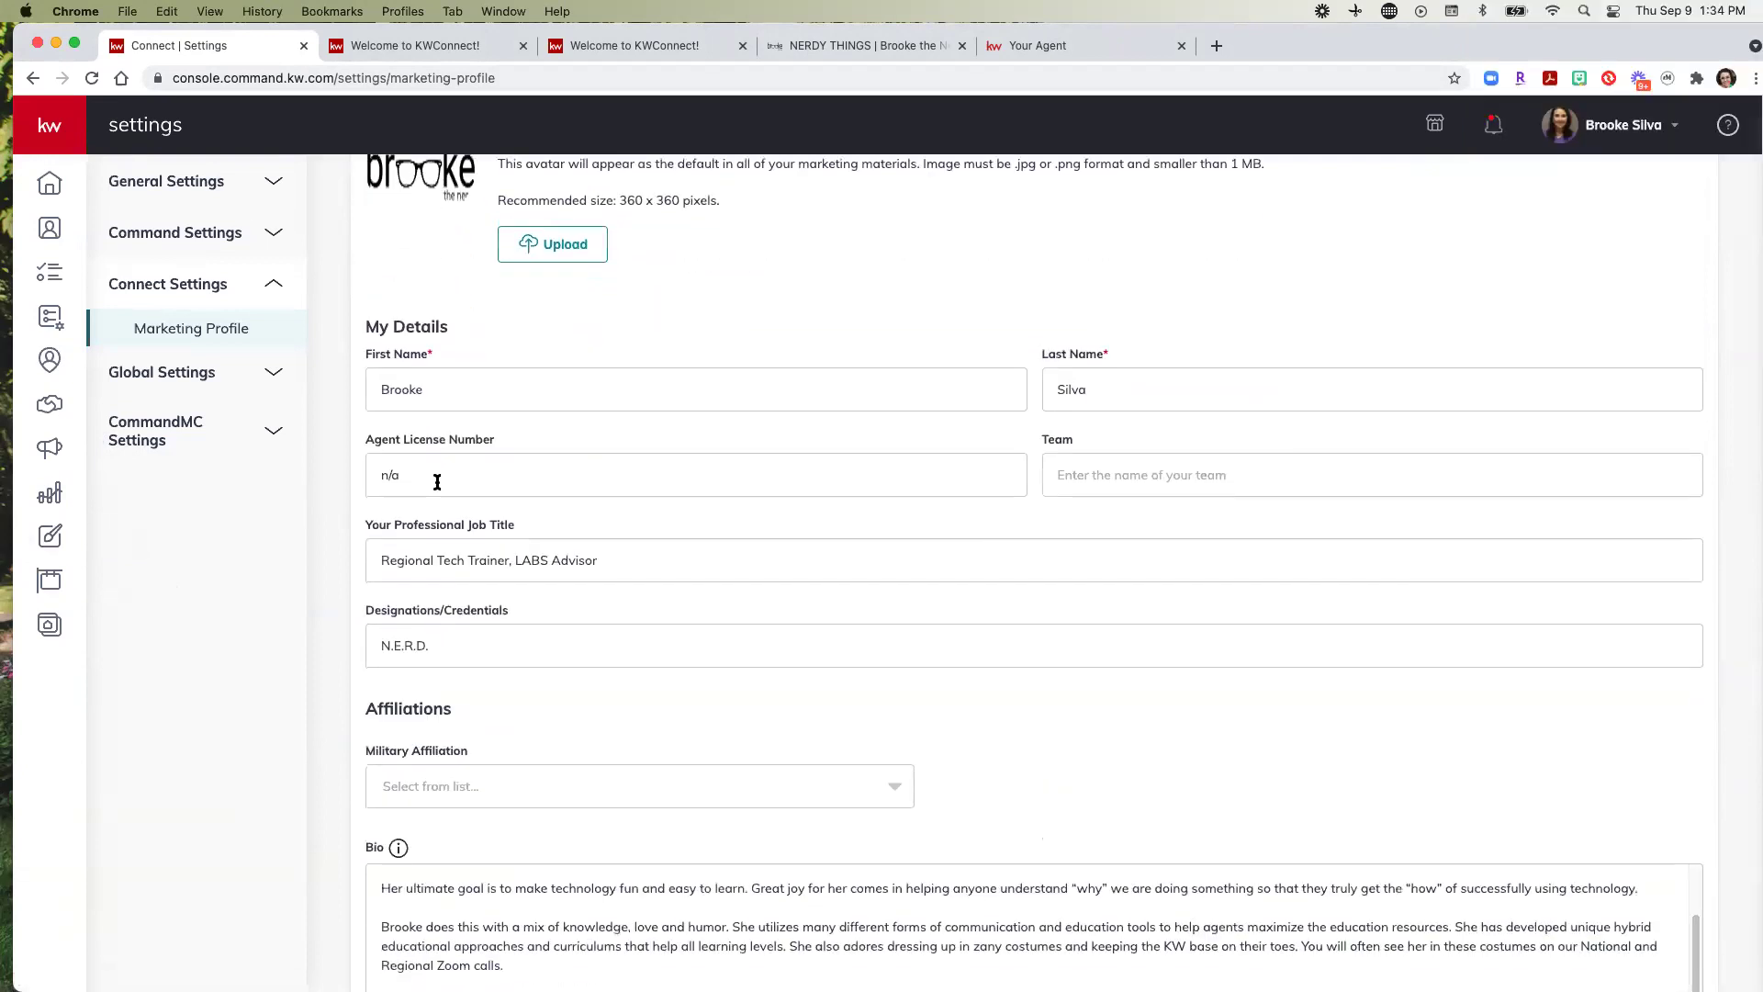
scroll(437, 482, down, 3)
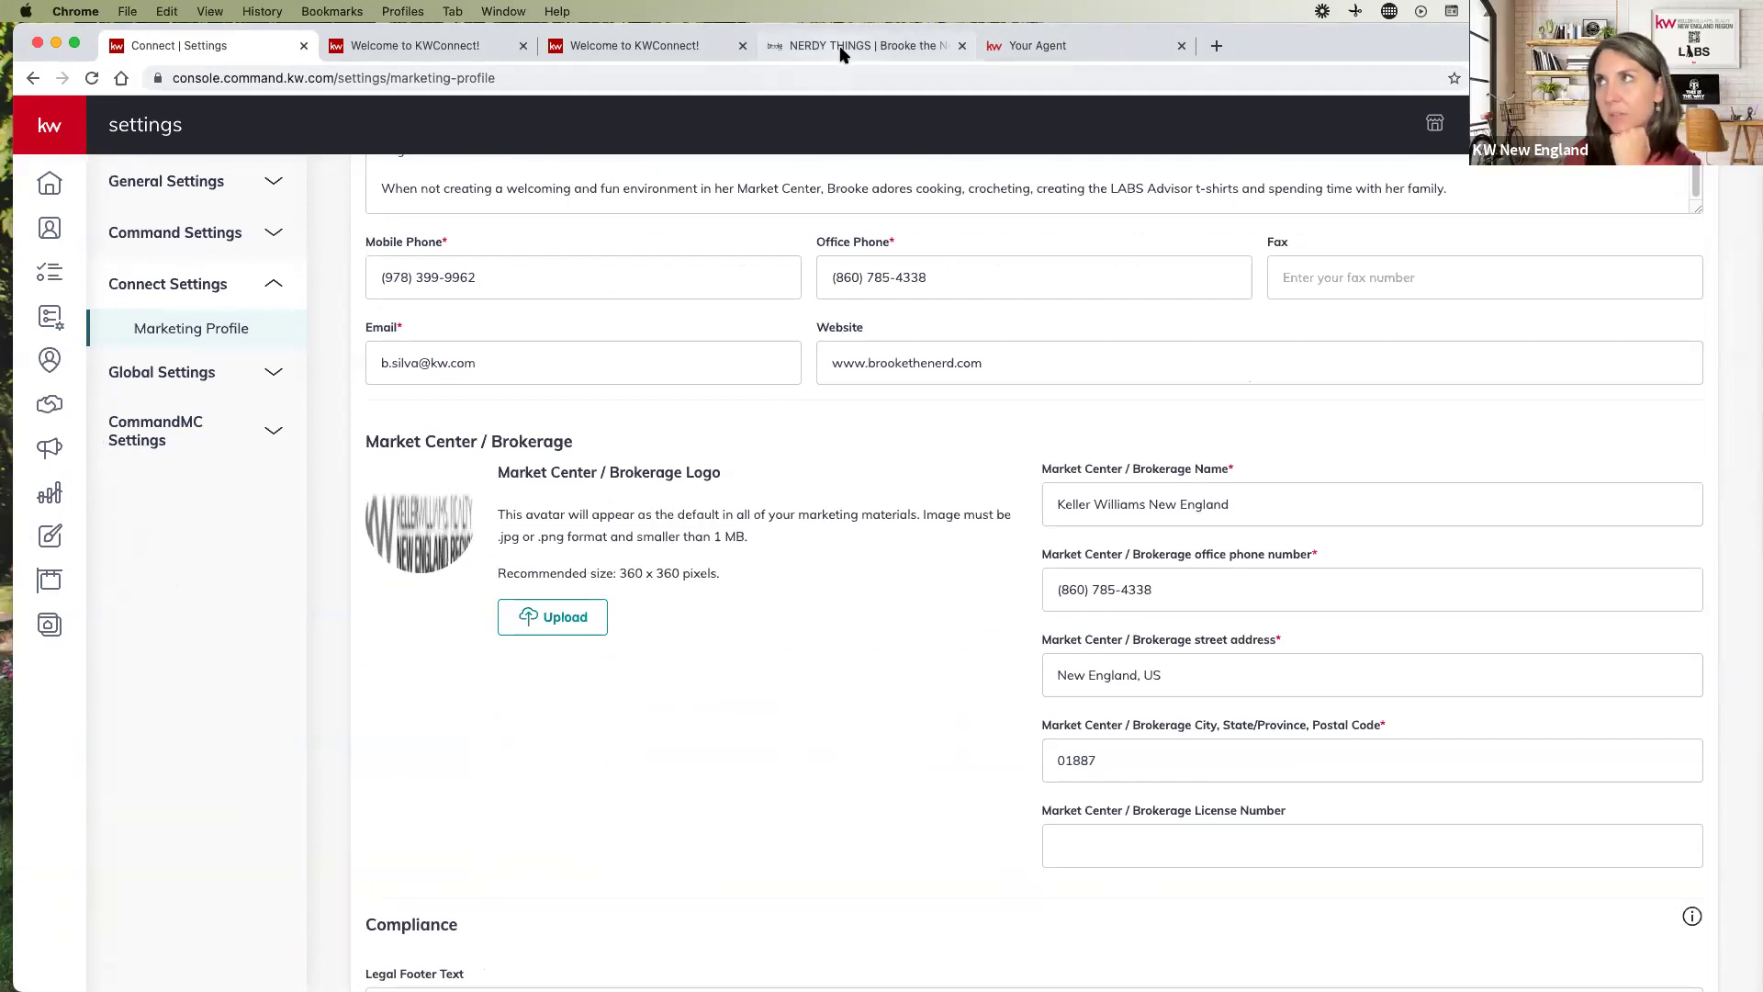
click(1015, 57)
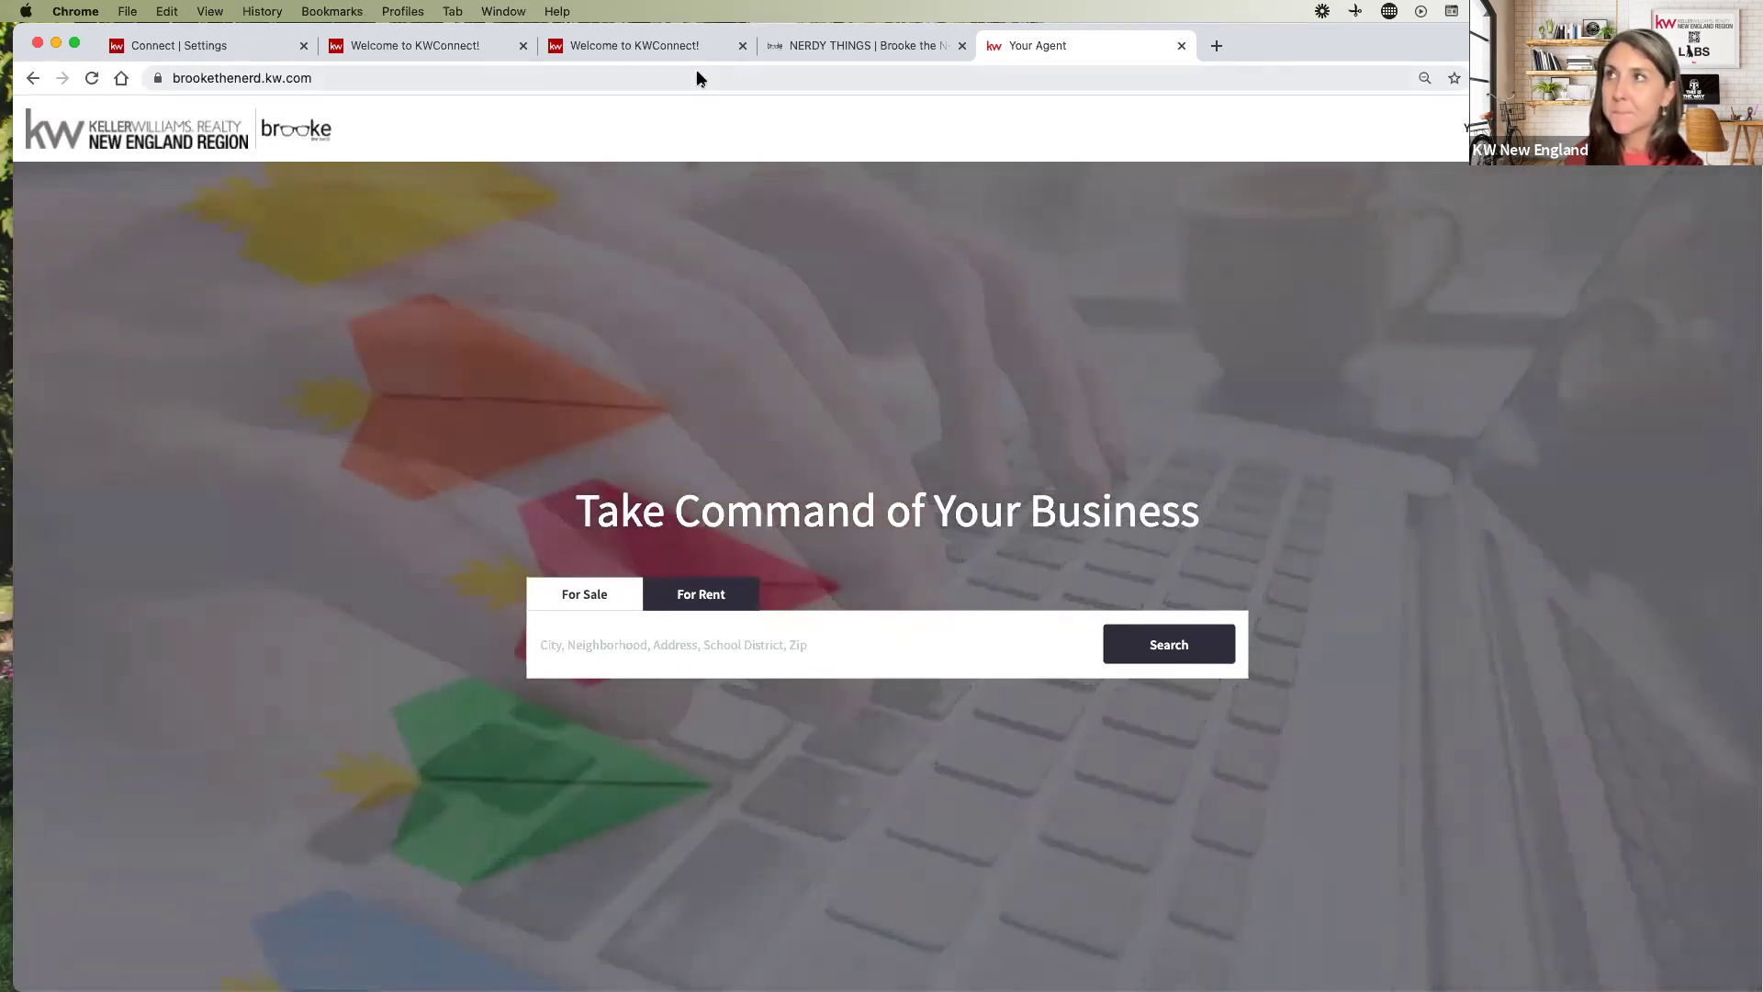
Open the National Association of REALTORS logo page and examine the blue, black and transparent download formats and usage rules
click(688, 47)
scroll(696, 559, down, 6)
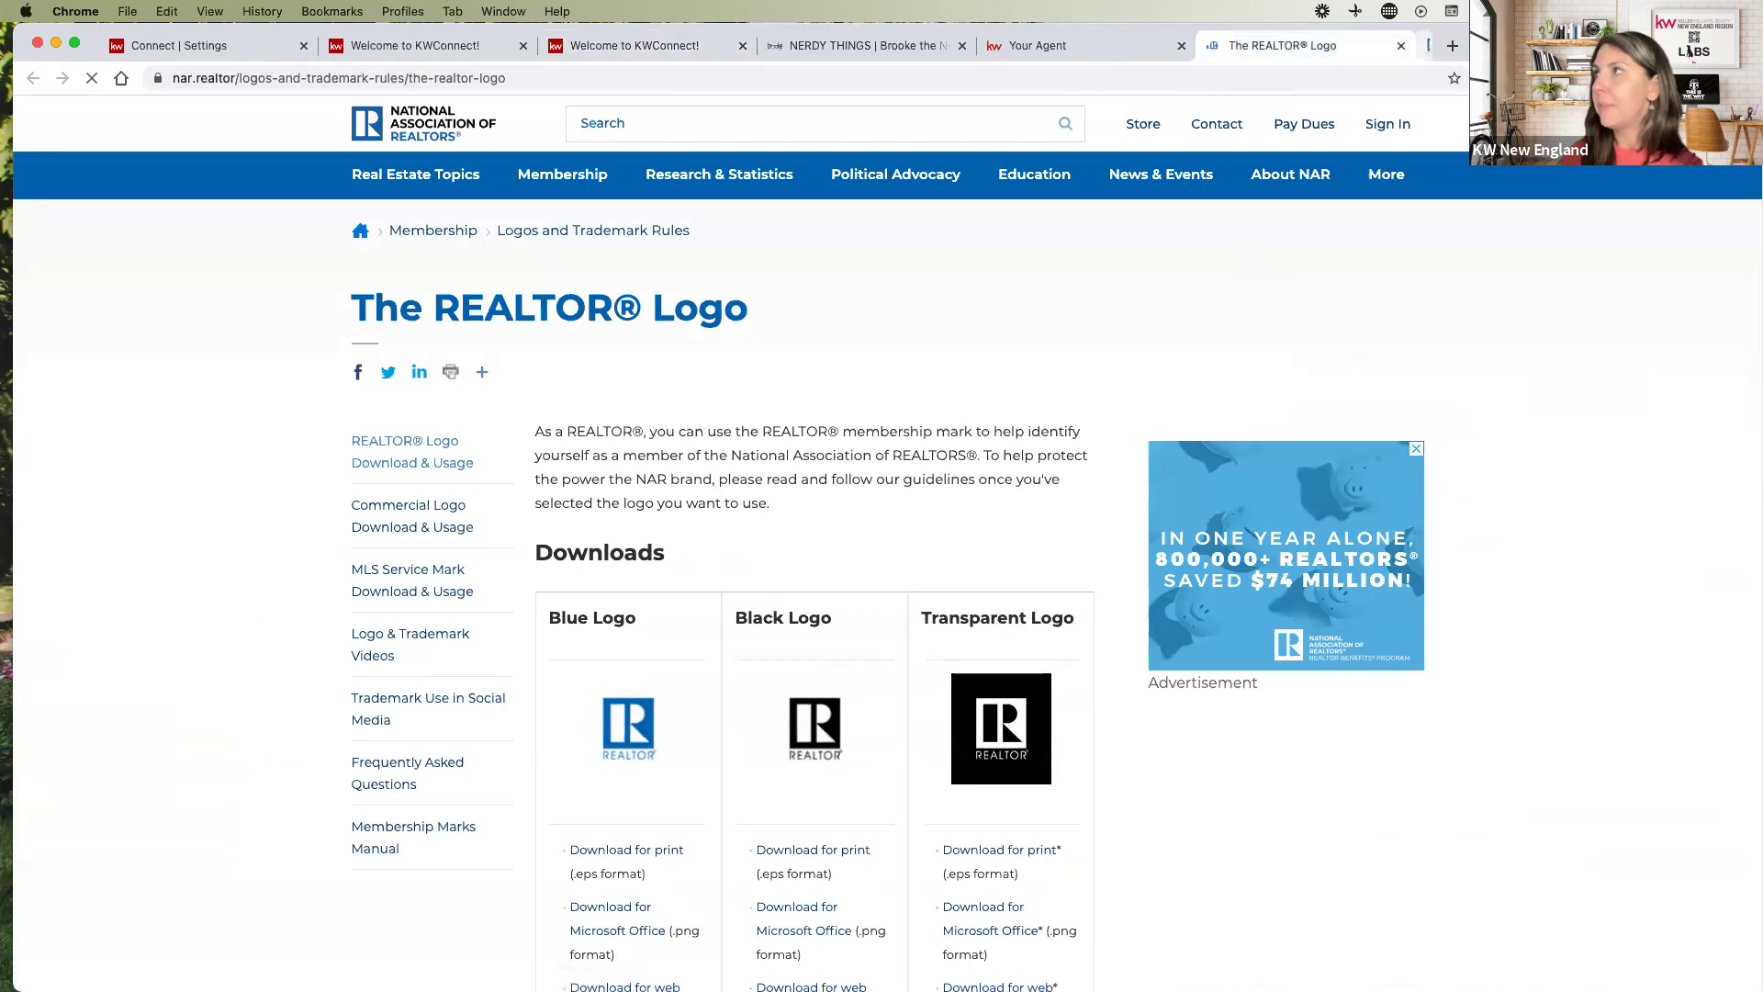
scroll(611, 560, down, 5)
scroll(623, 552, down, 2)
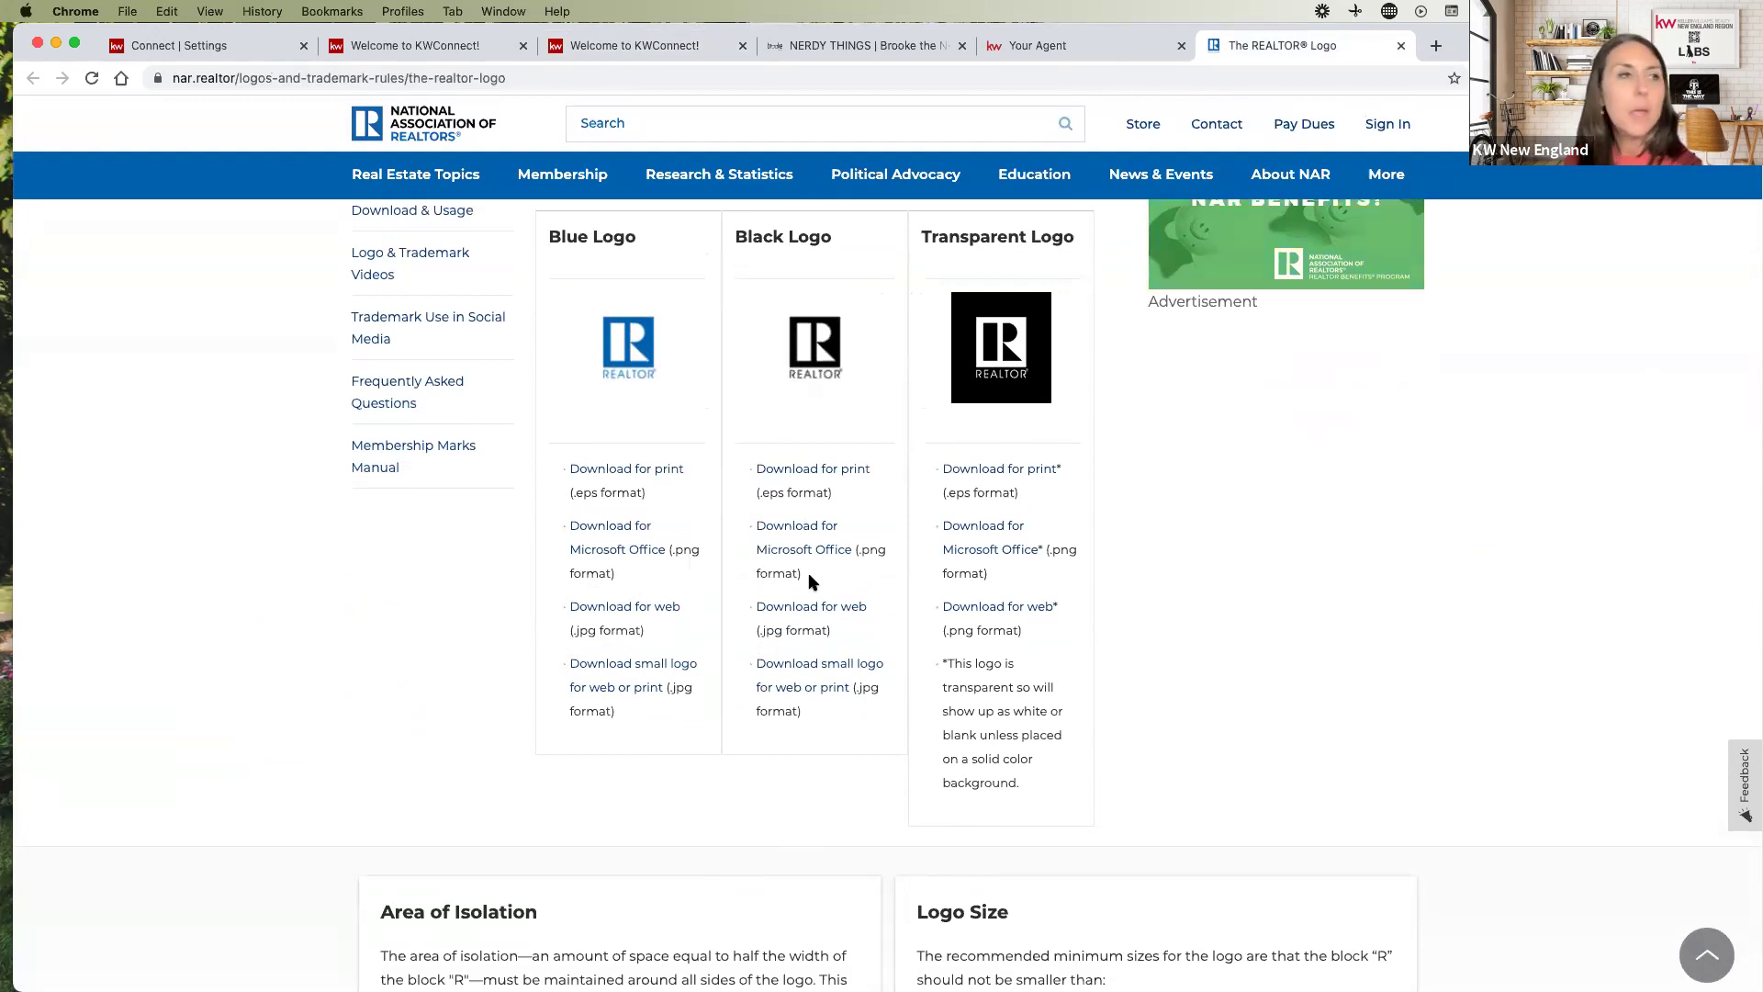
scroll(845, 593, down, 1)
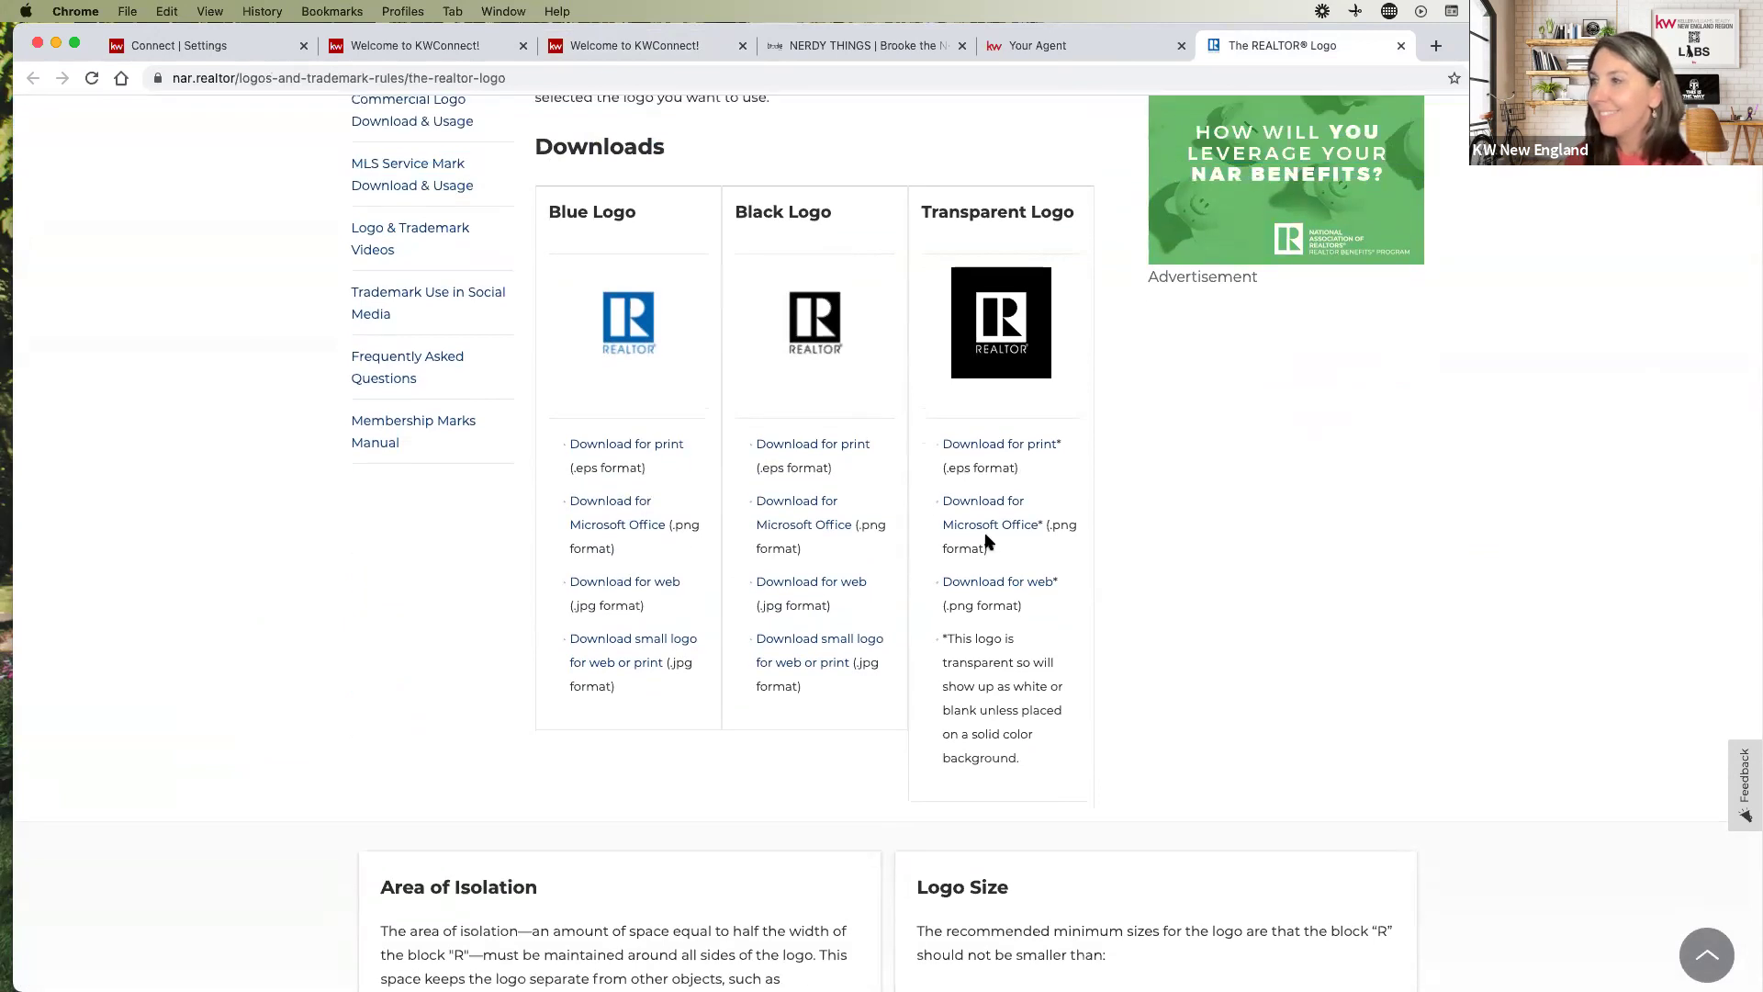
scroll(978, 539, down, 3)
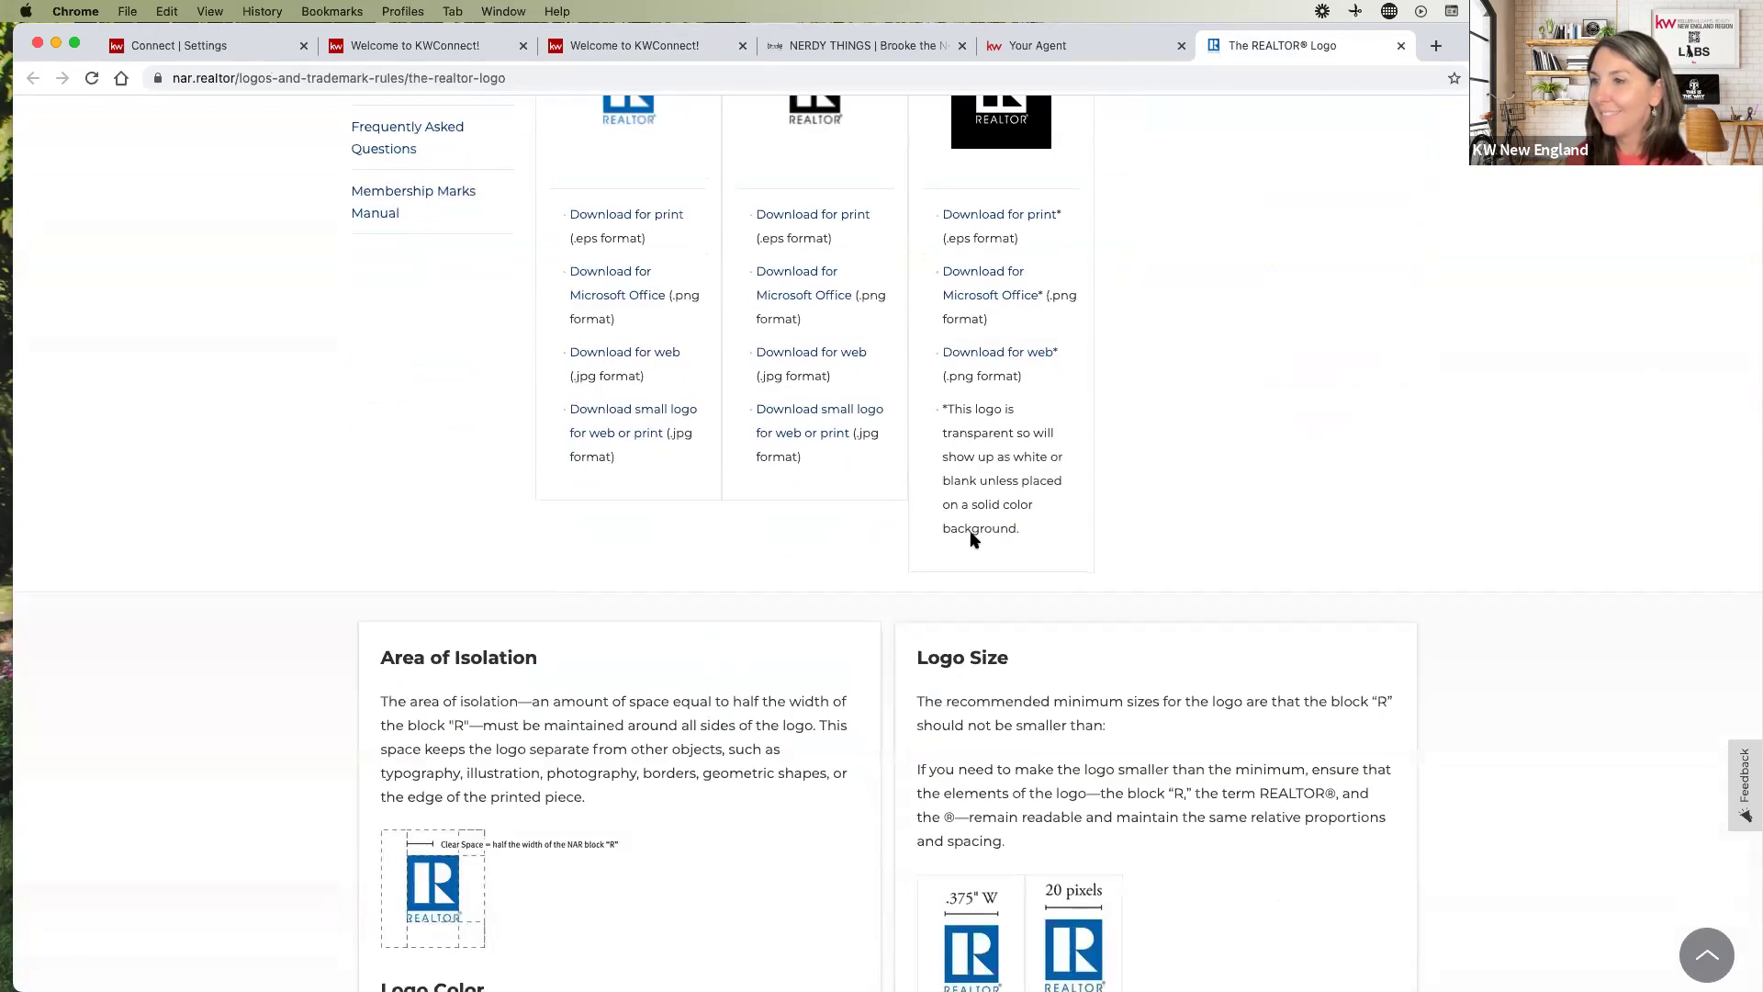
scroll(974, 538, up, 4)
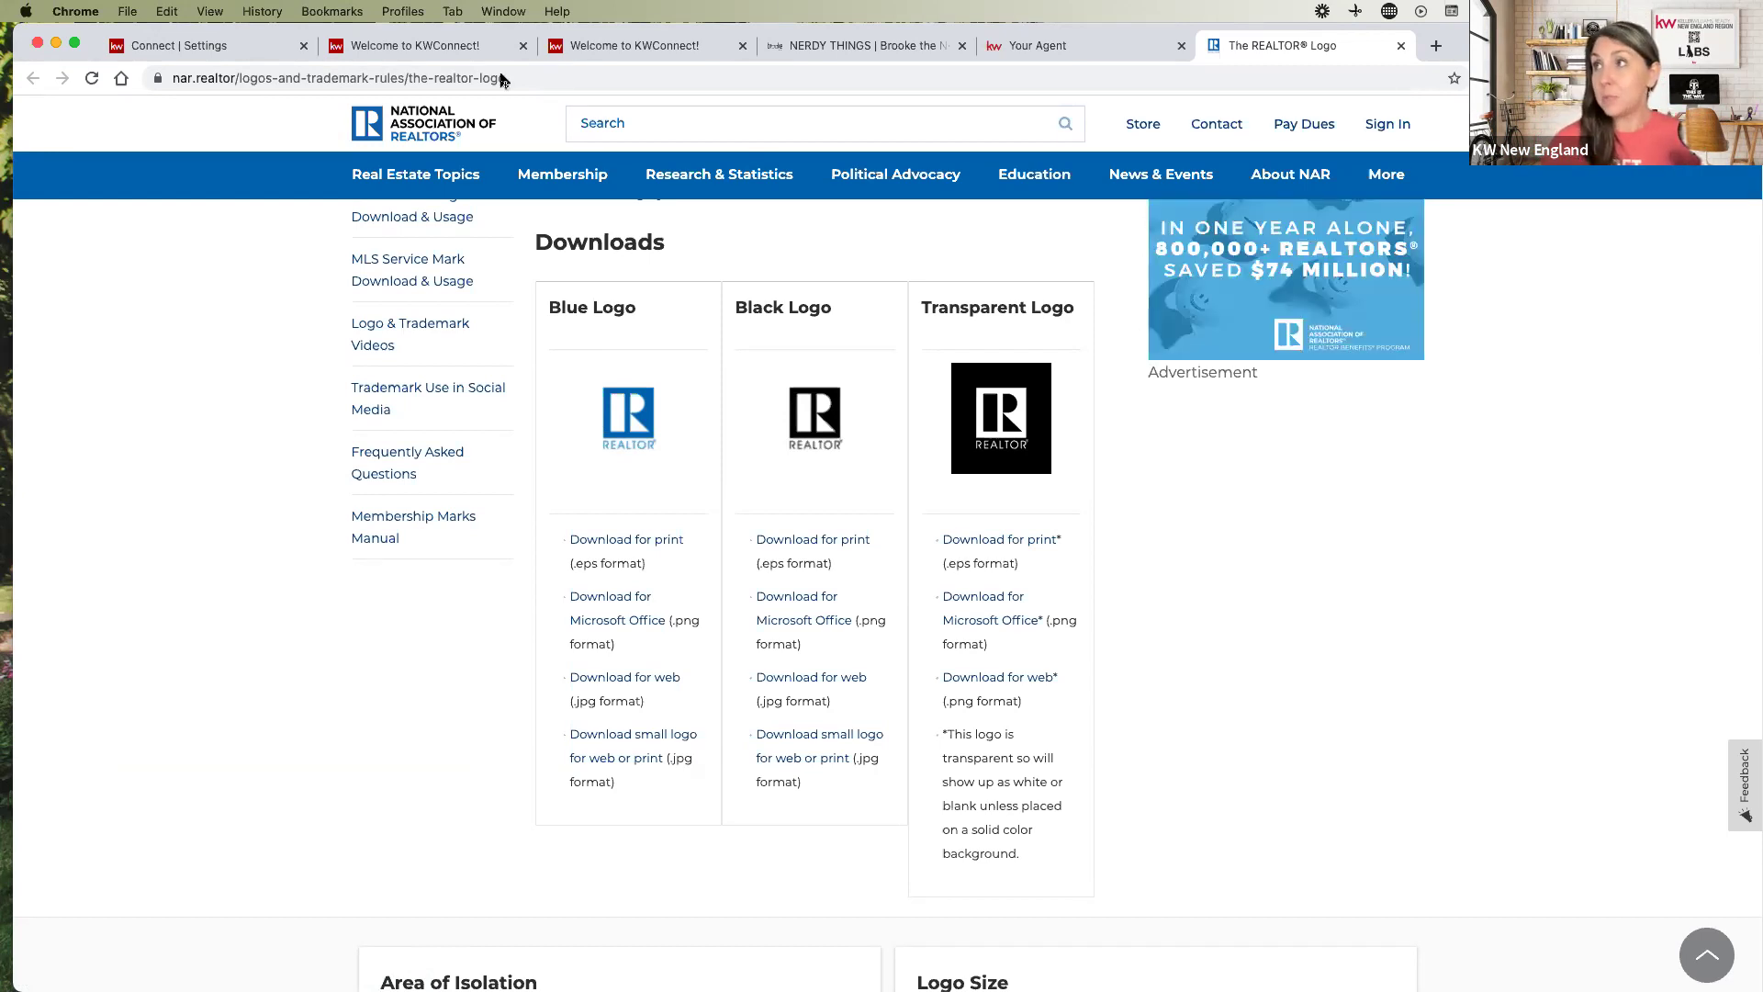
Open the Contact page of the trainer's personal website, examine its scheduling options, contact form and legal footer, and reload it
click(864, 45)
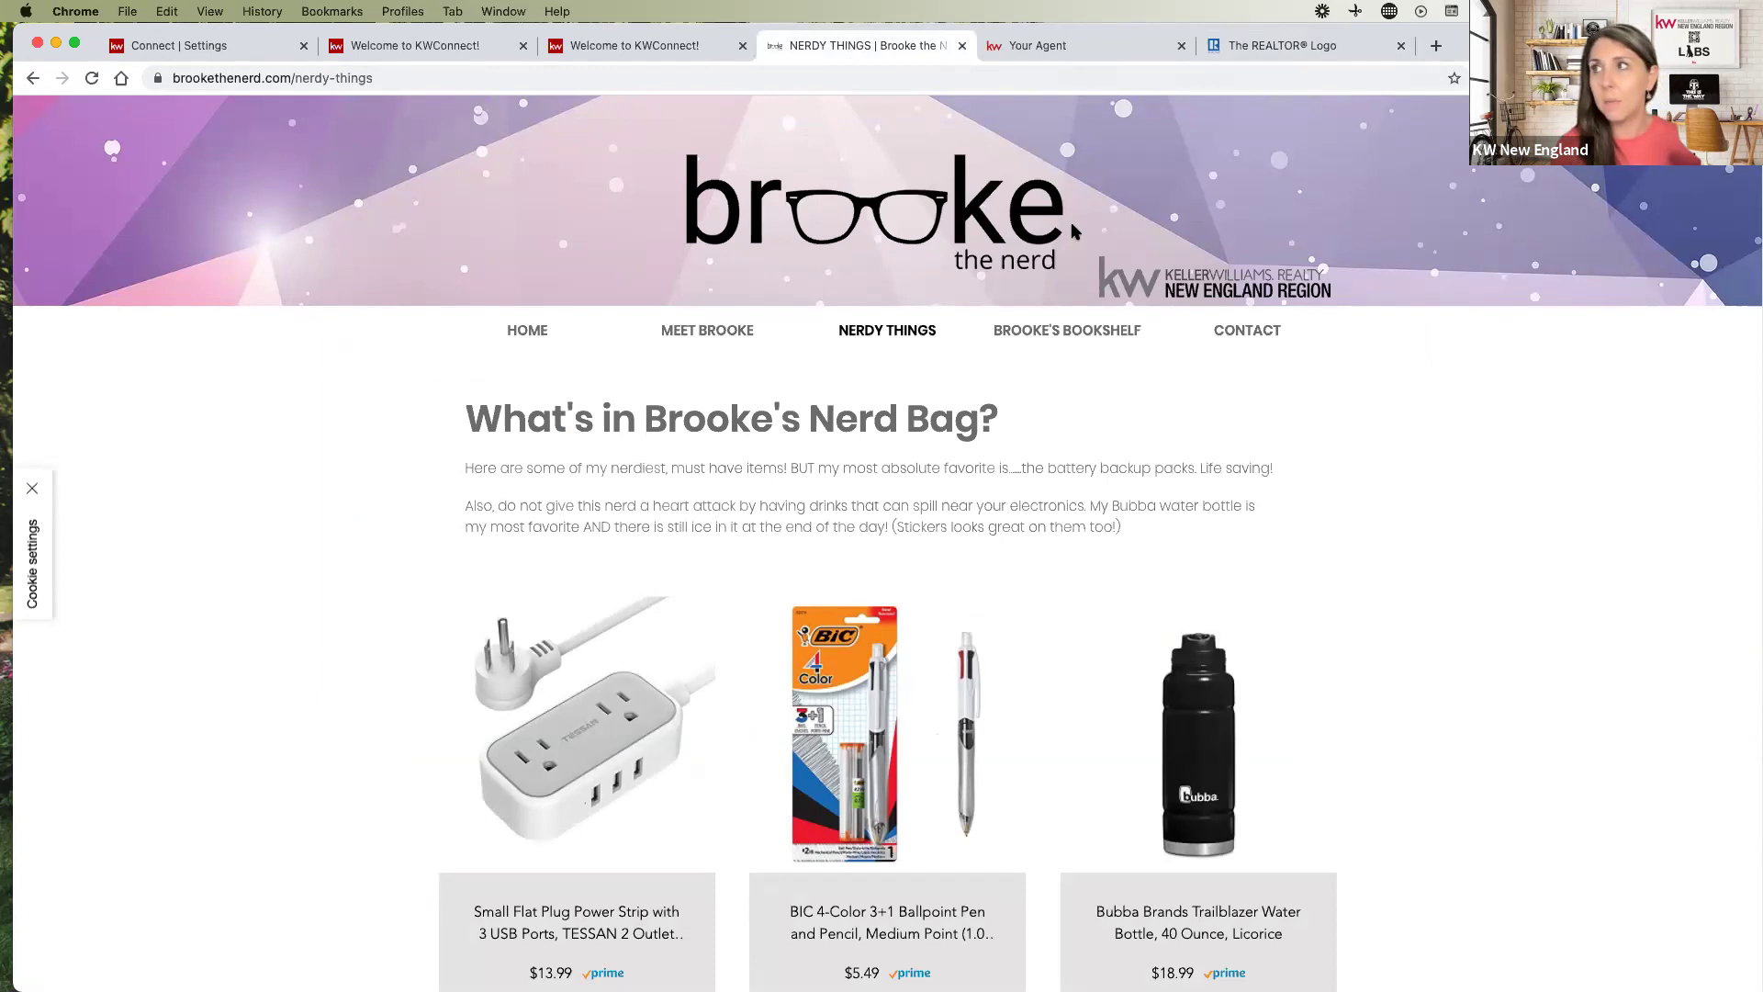
click(1231, 327)
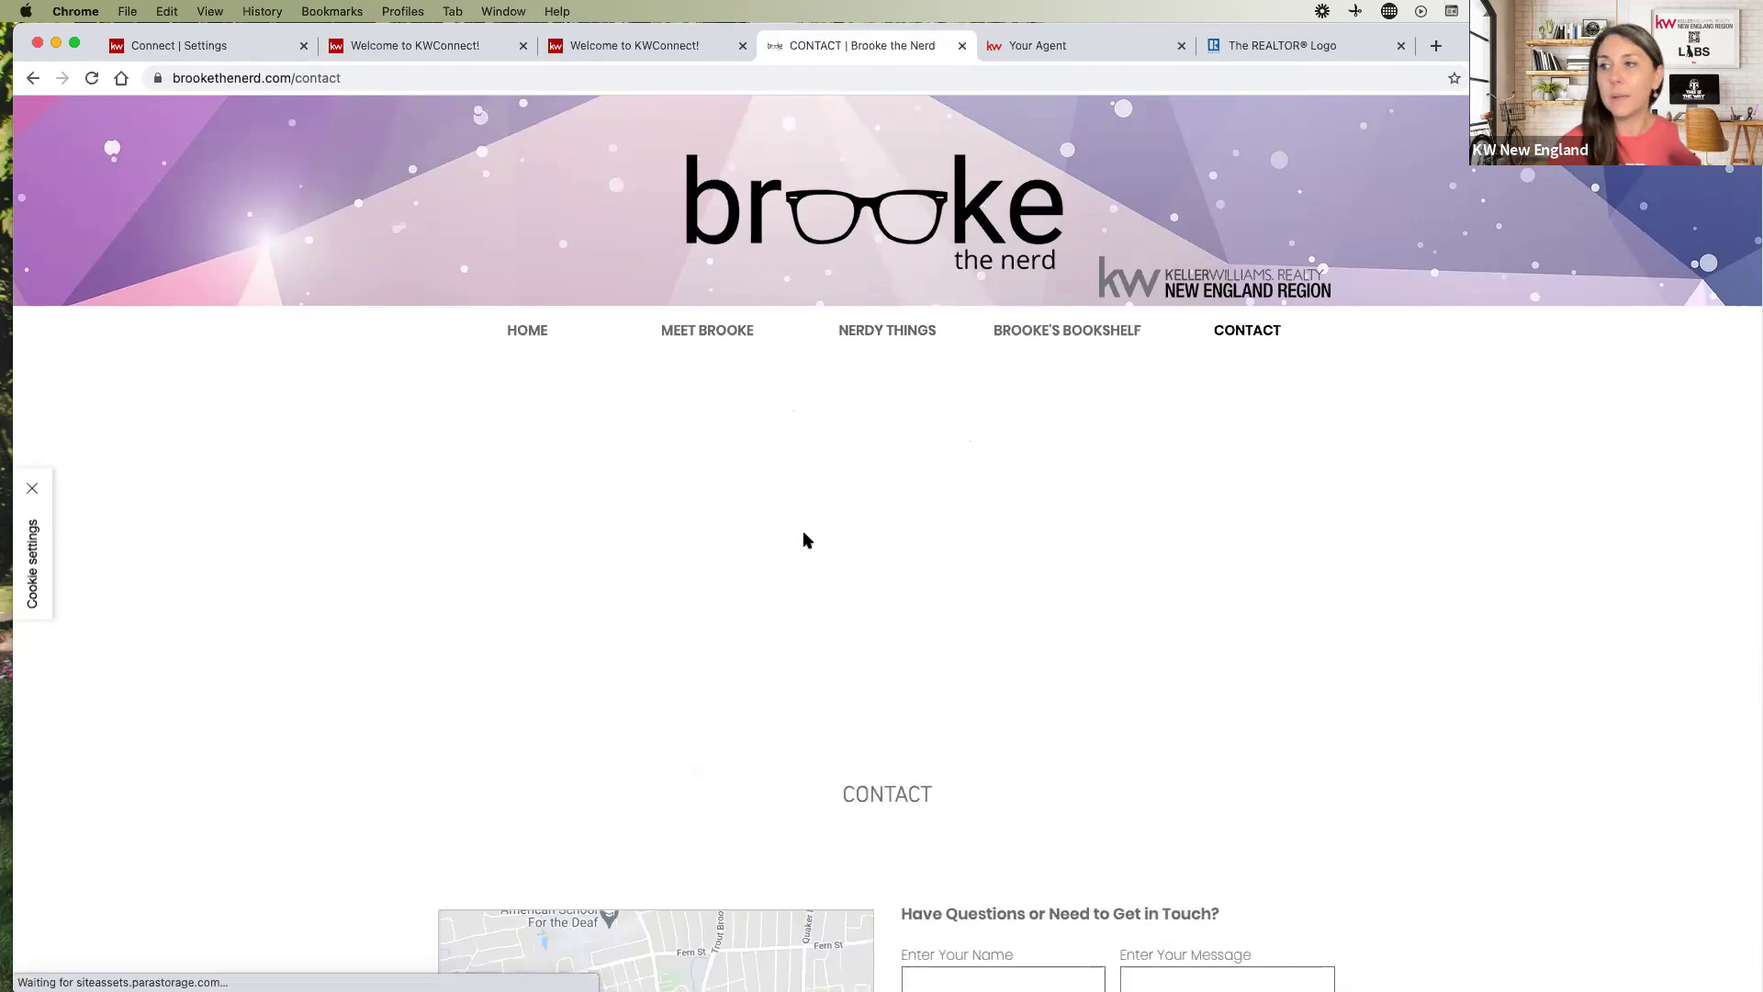
scroll(802, 533, down, 5)
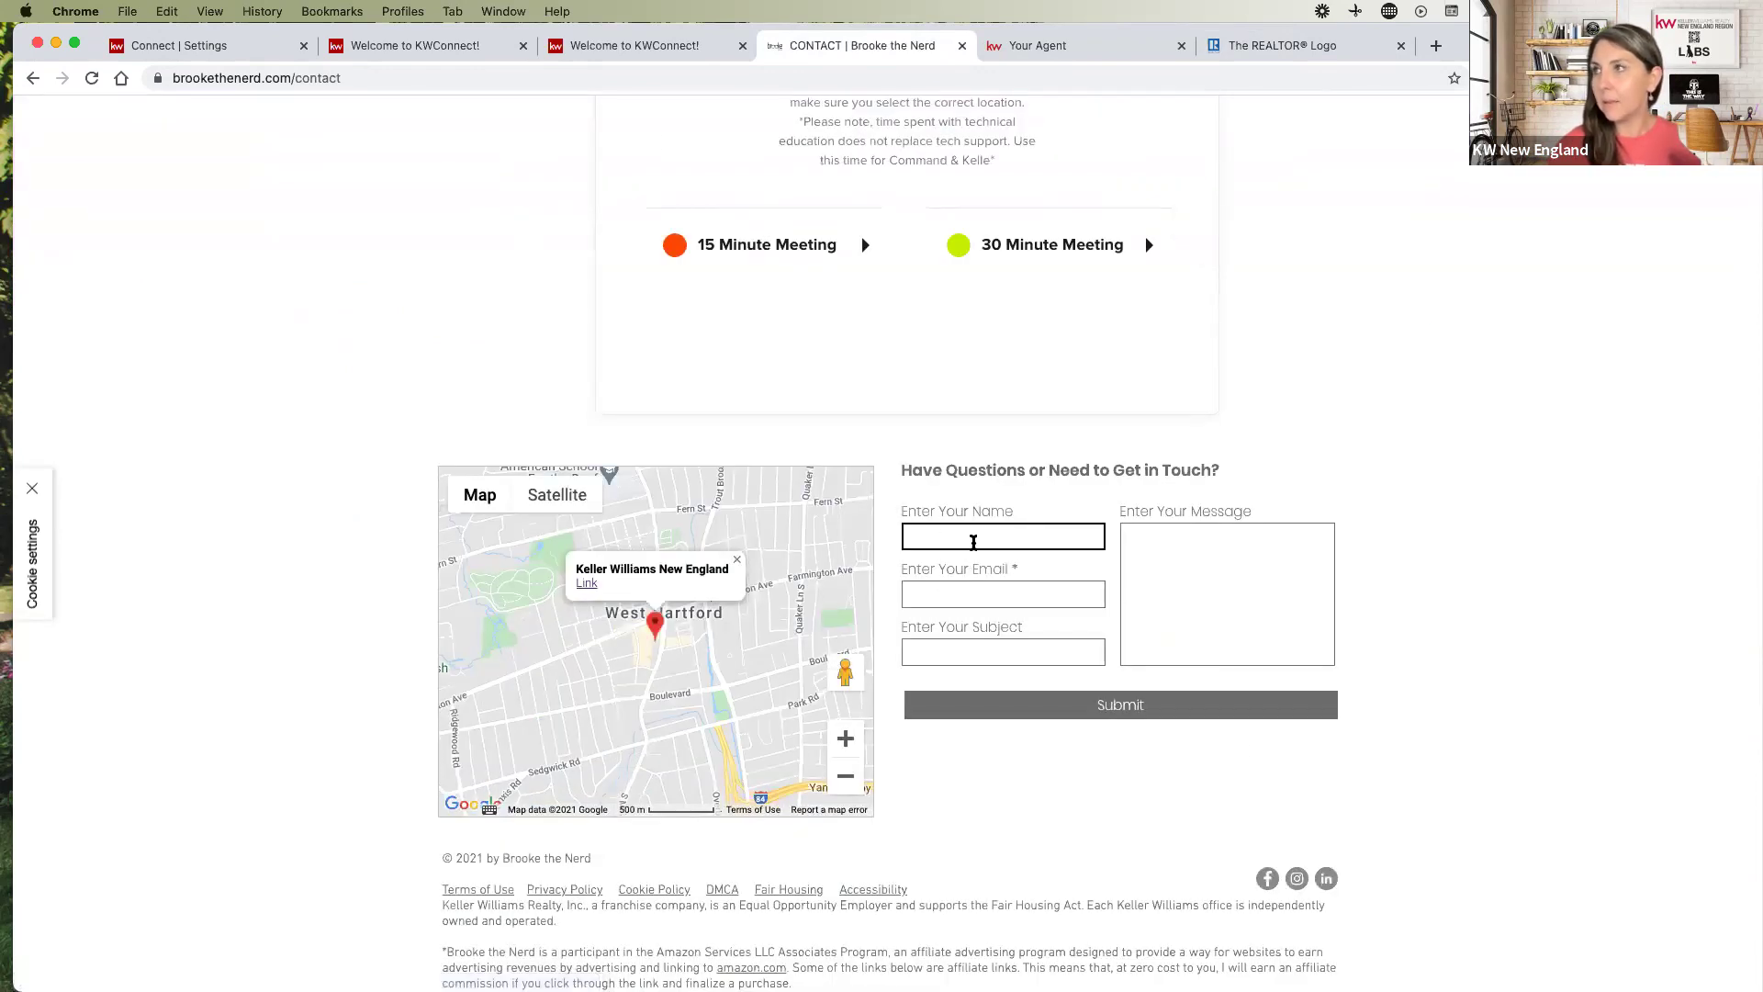
scroll(551, 321, up, 5)
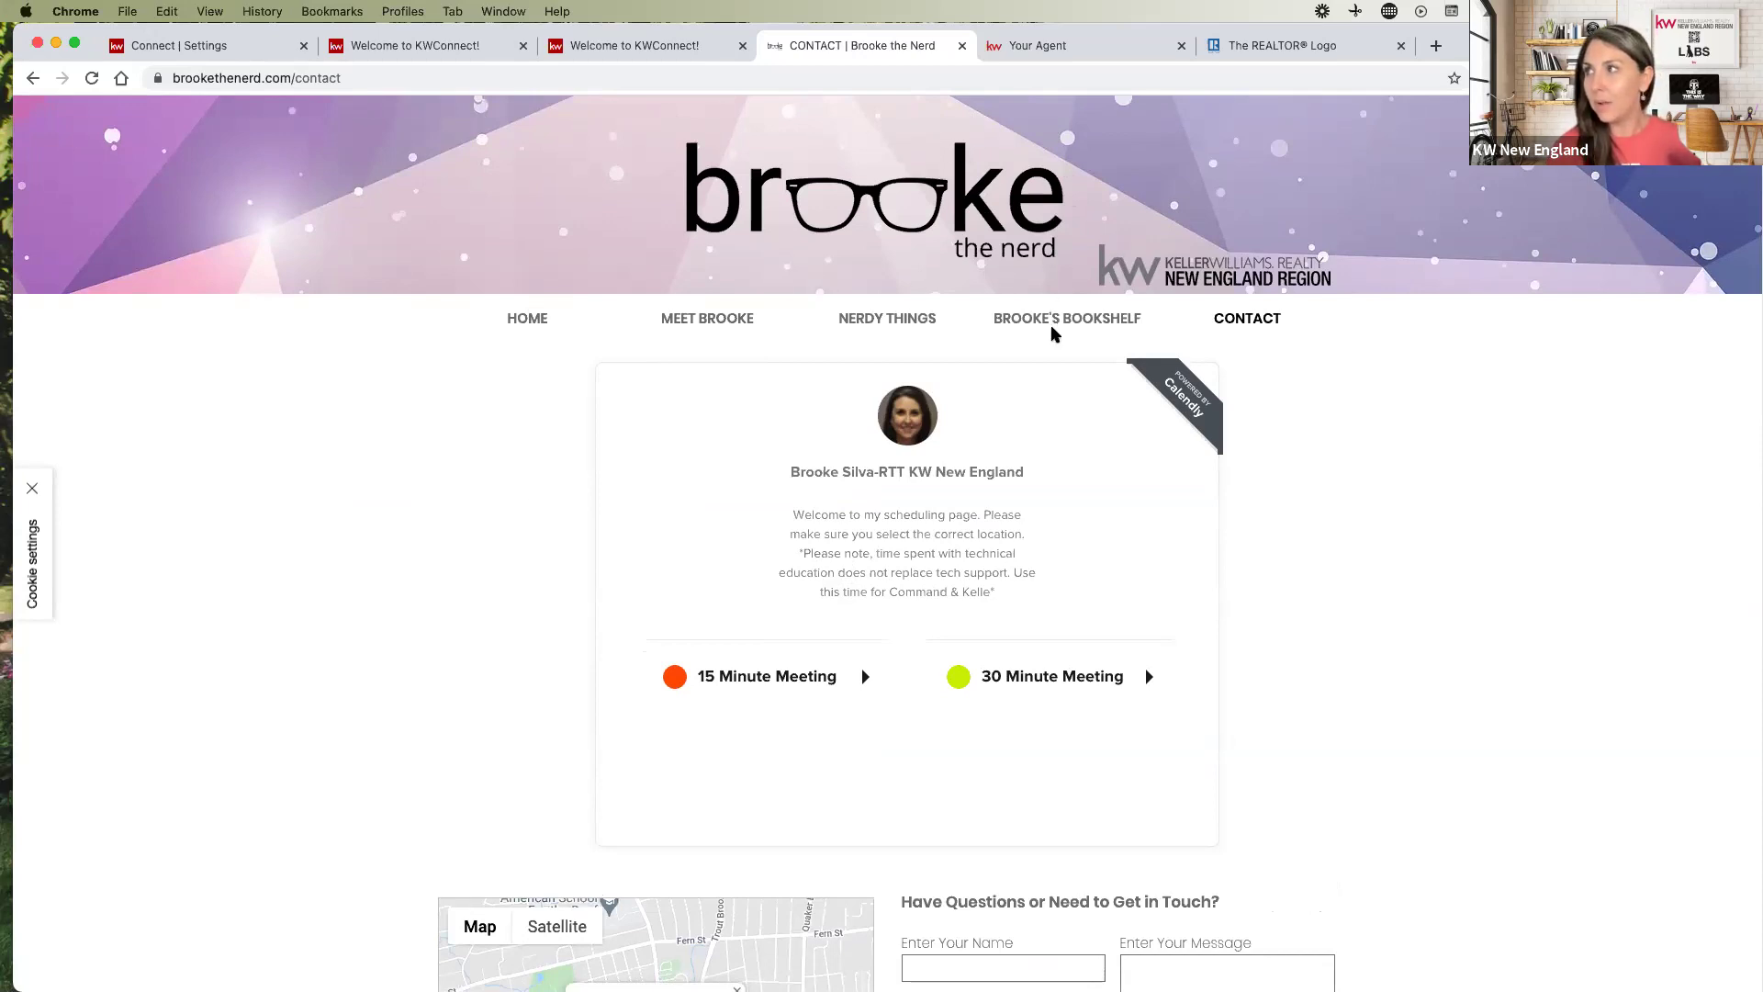
click(91, 79)
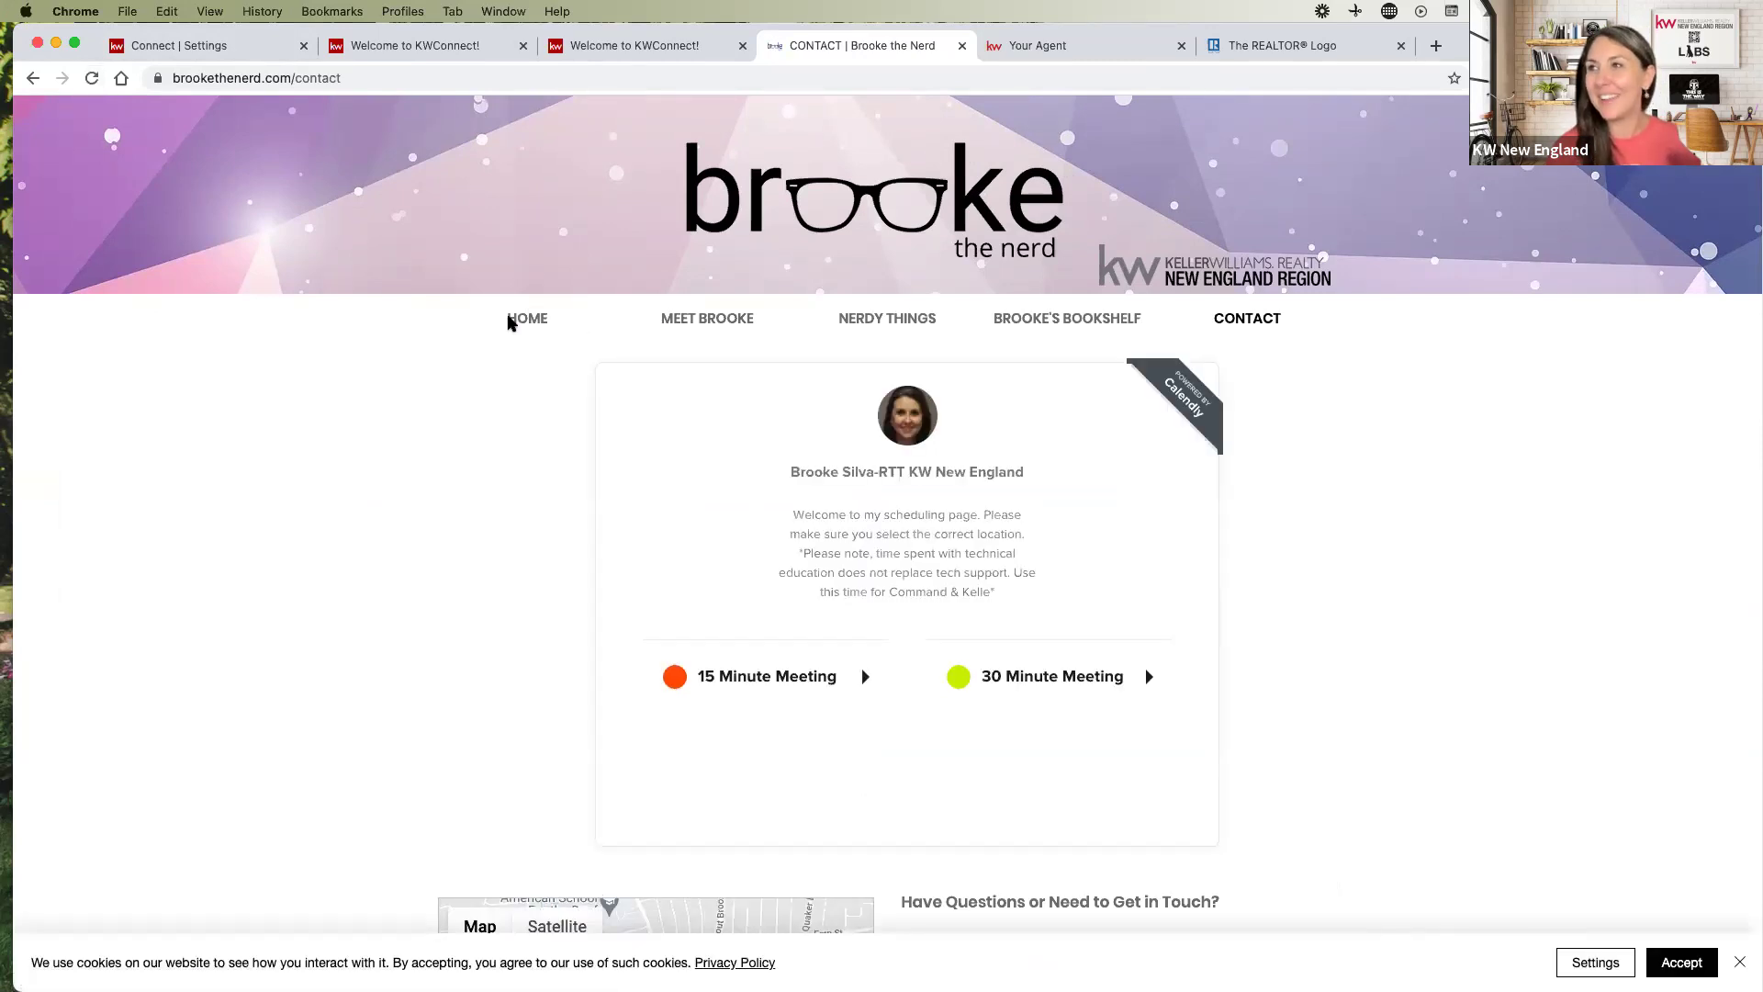
Look through the personal website's Nerdy Things page, open its Home page and dismiss the cookie notice
click(60, 79)
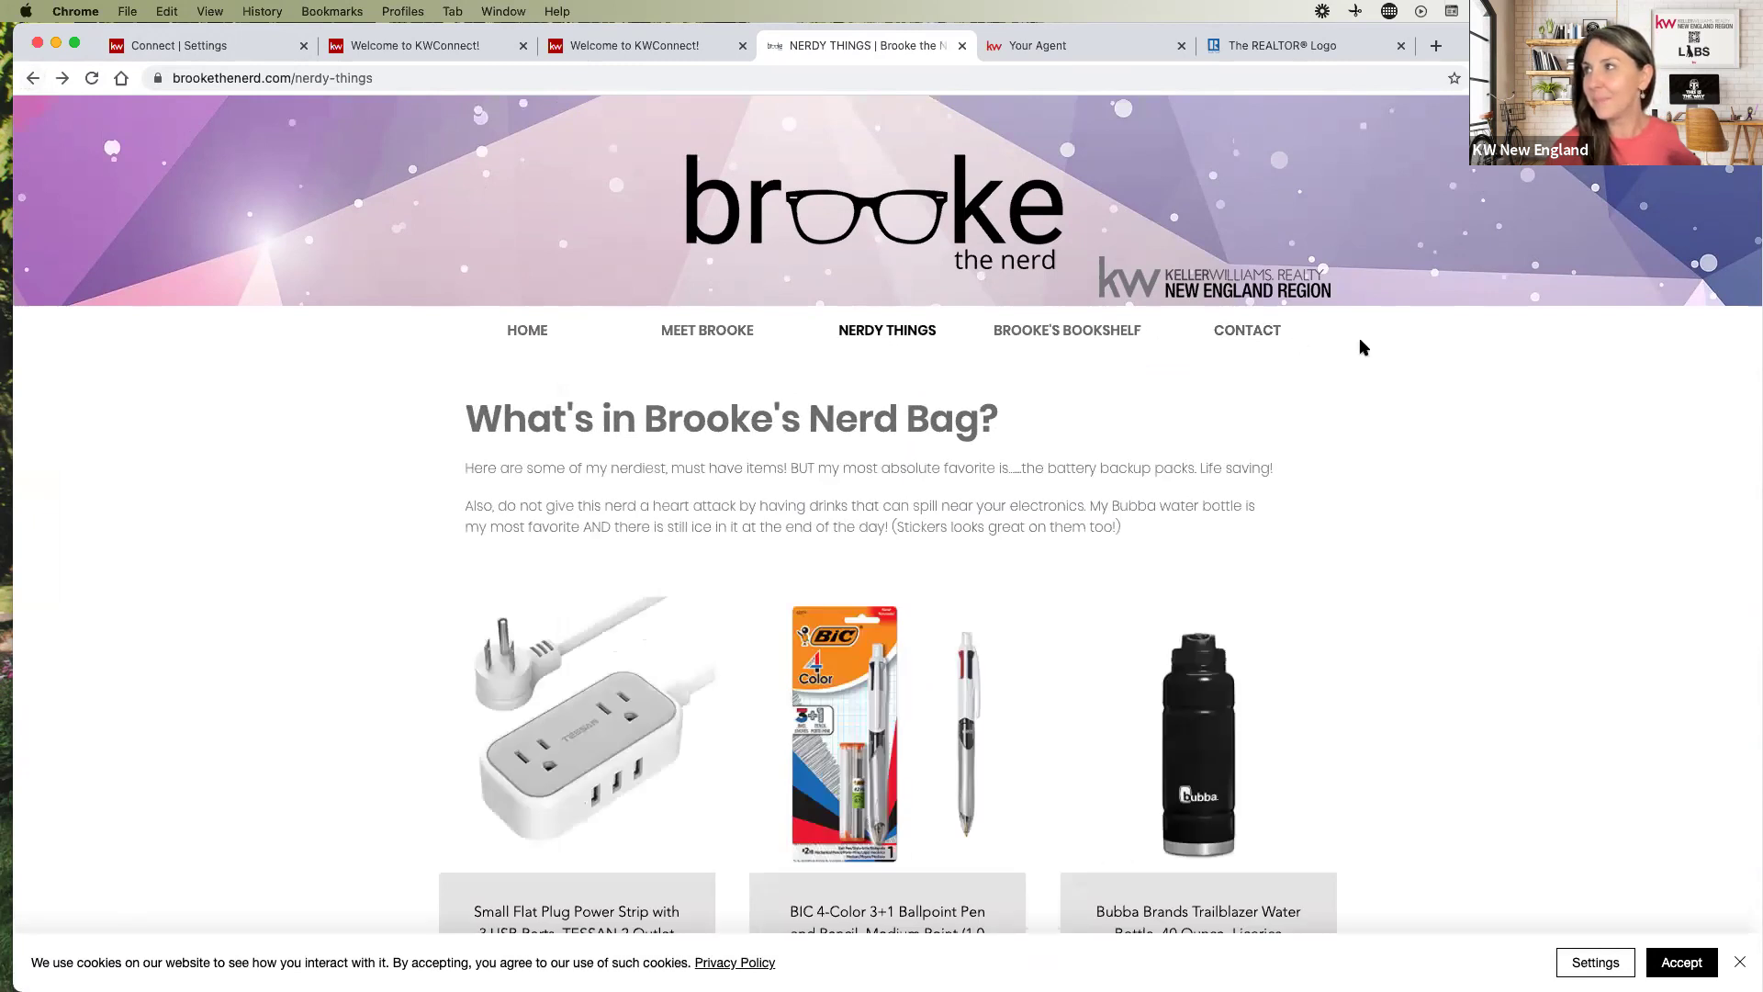
scroll(1389, 606, down, 10)
scroll(511, 185, up, 10)
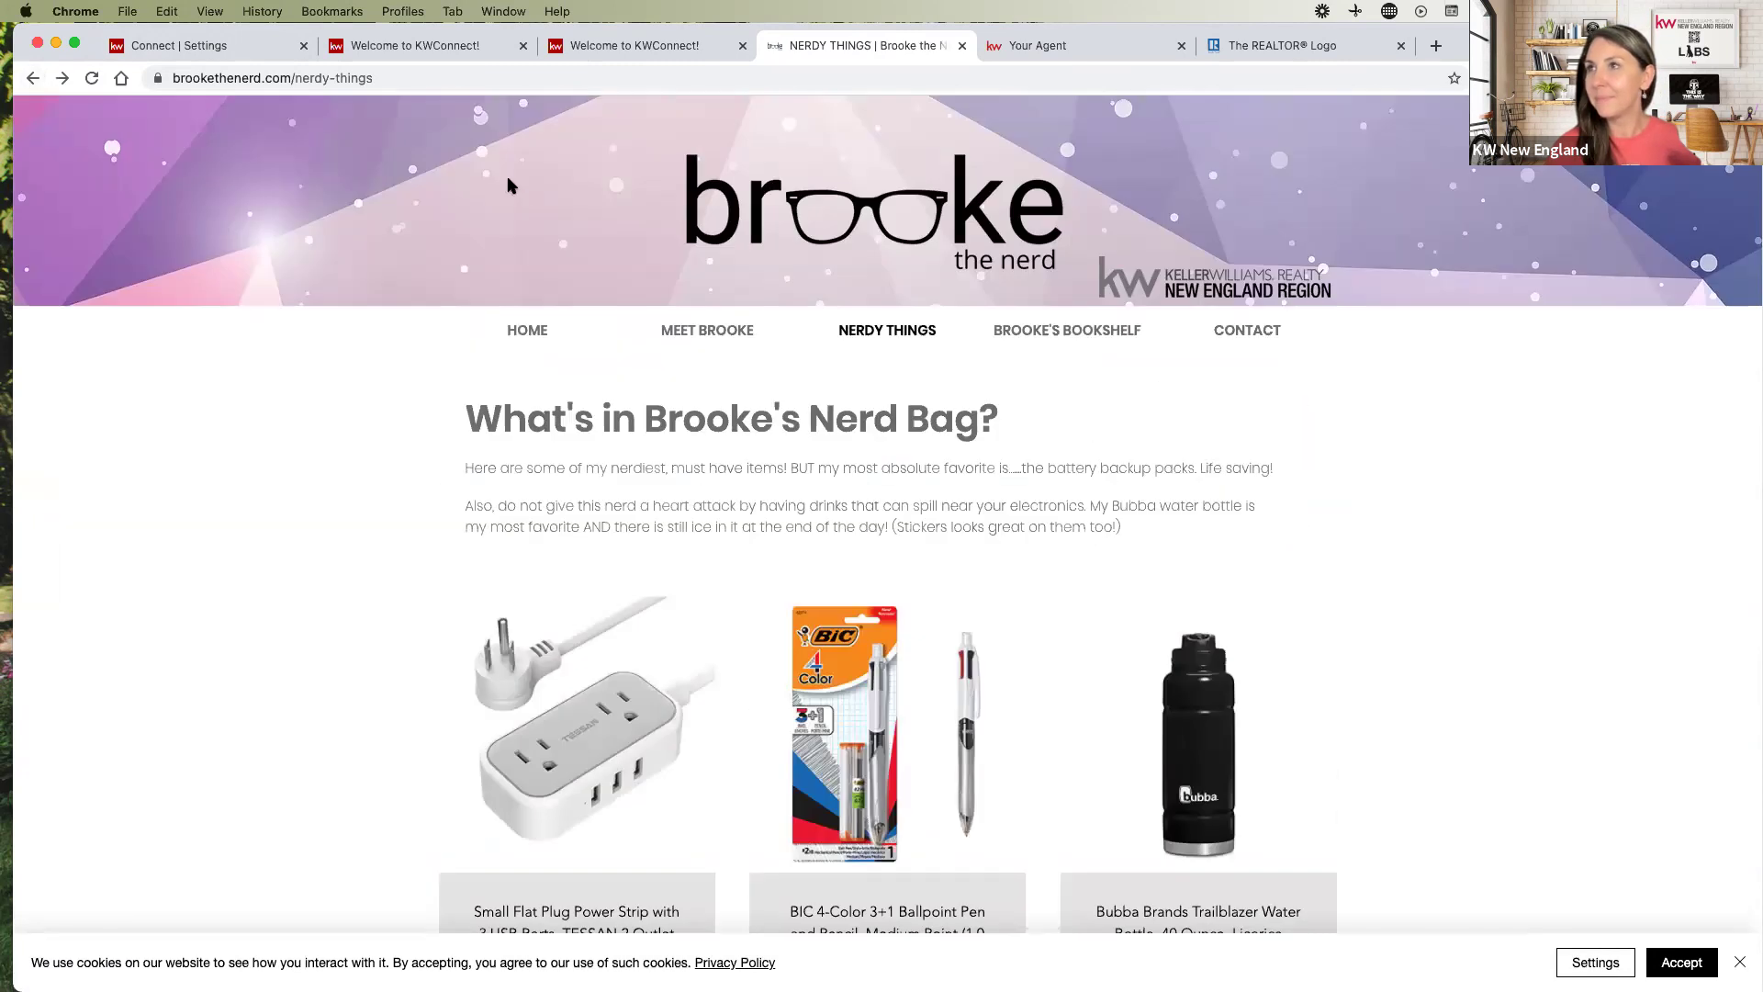
click(539, 334)
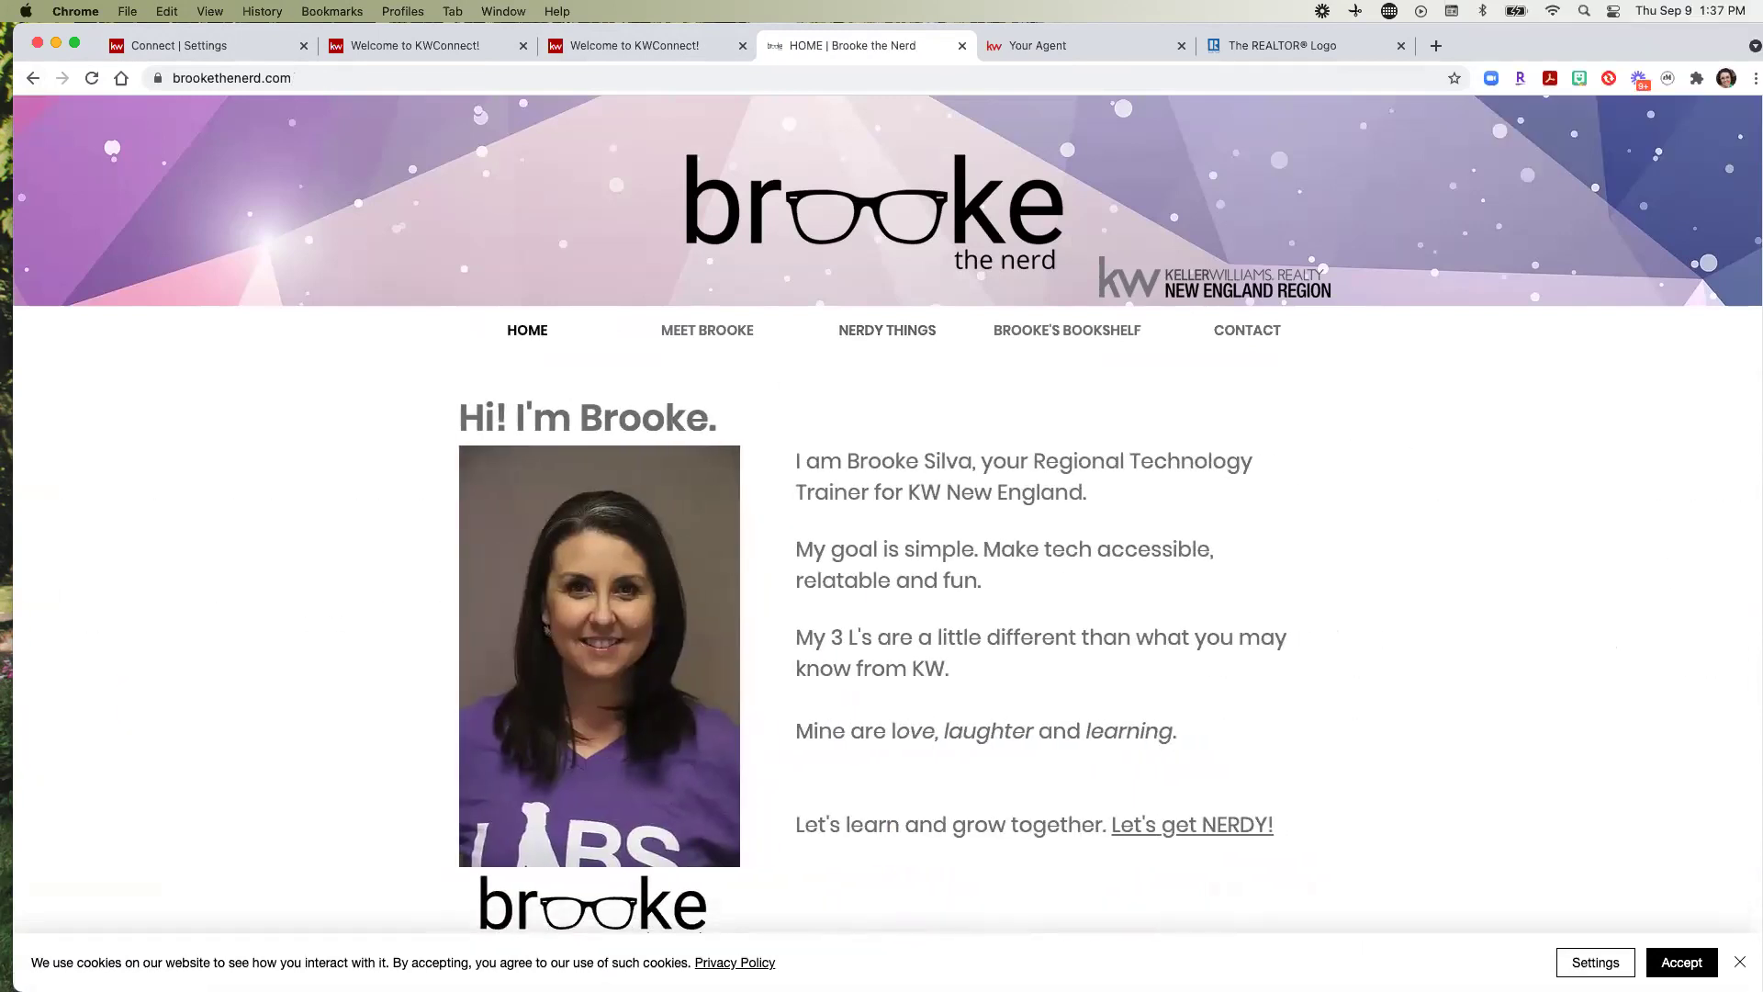
click(1739, 961)
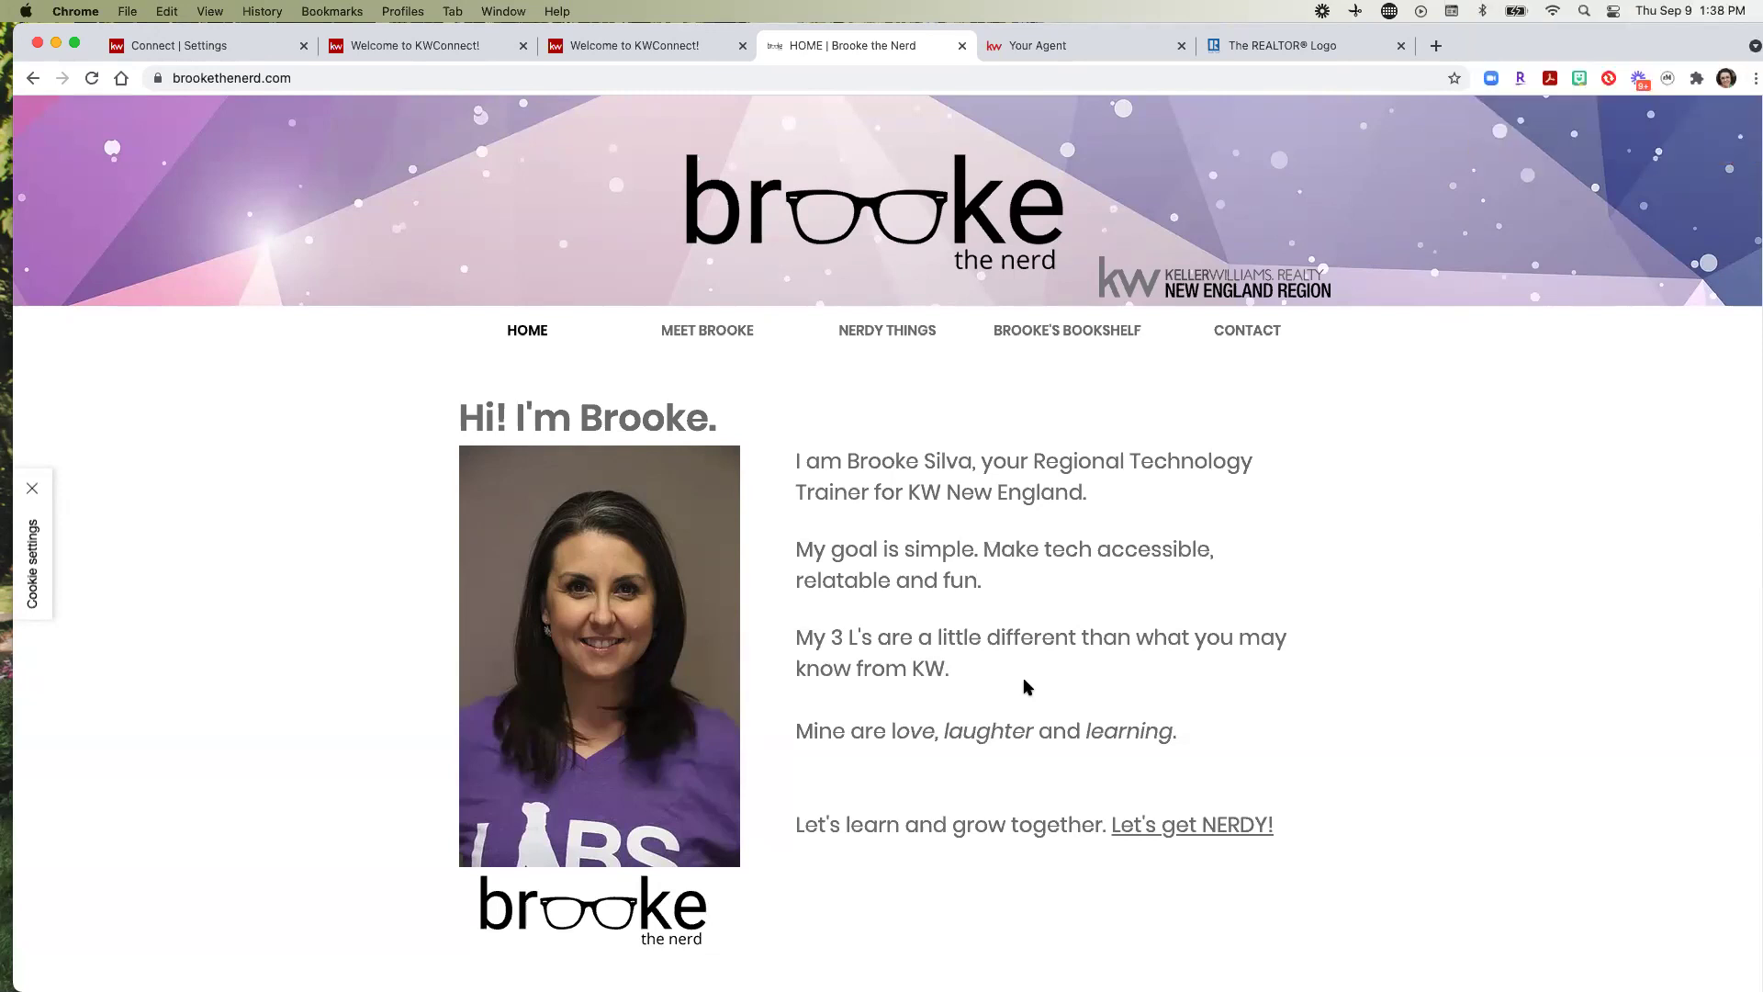
Examine the Market Center license number field and the Compliance section in the Marketing Profile
click(250, 44)
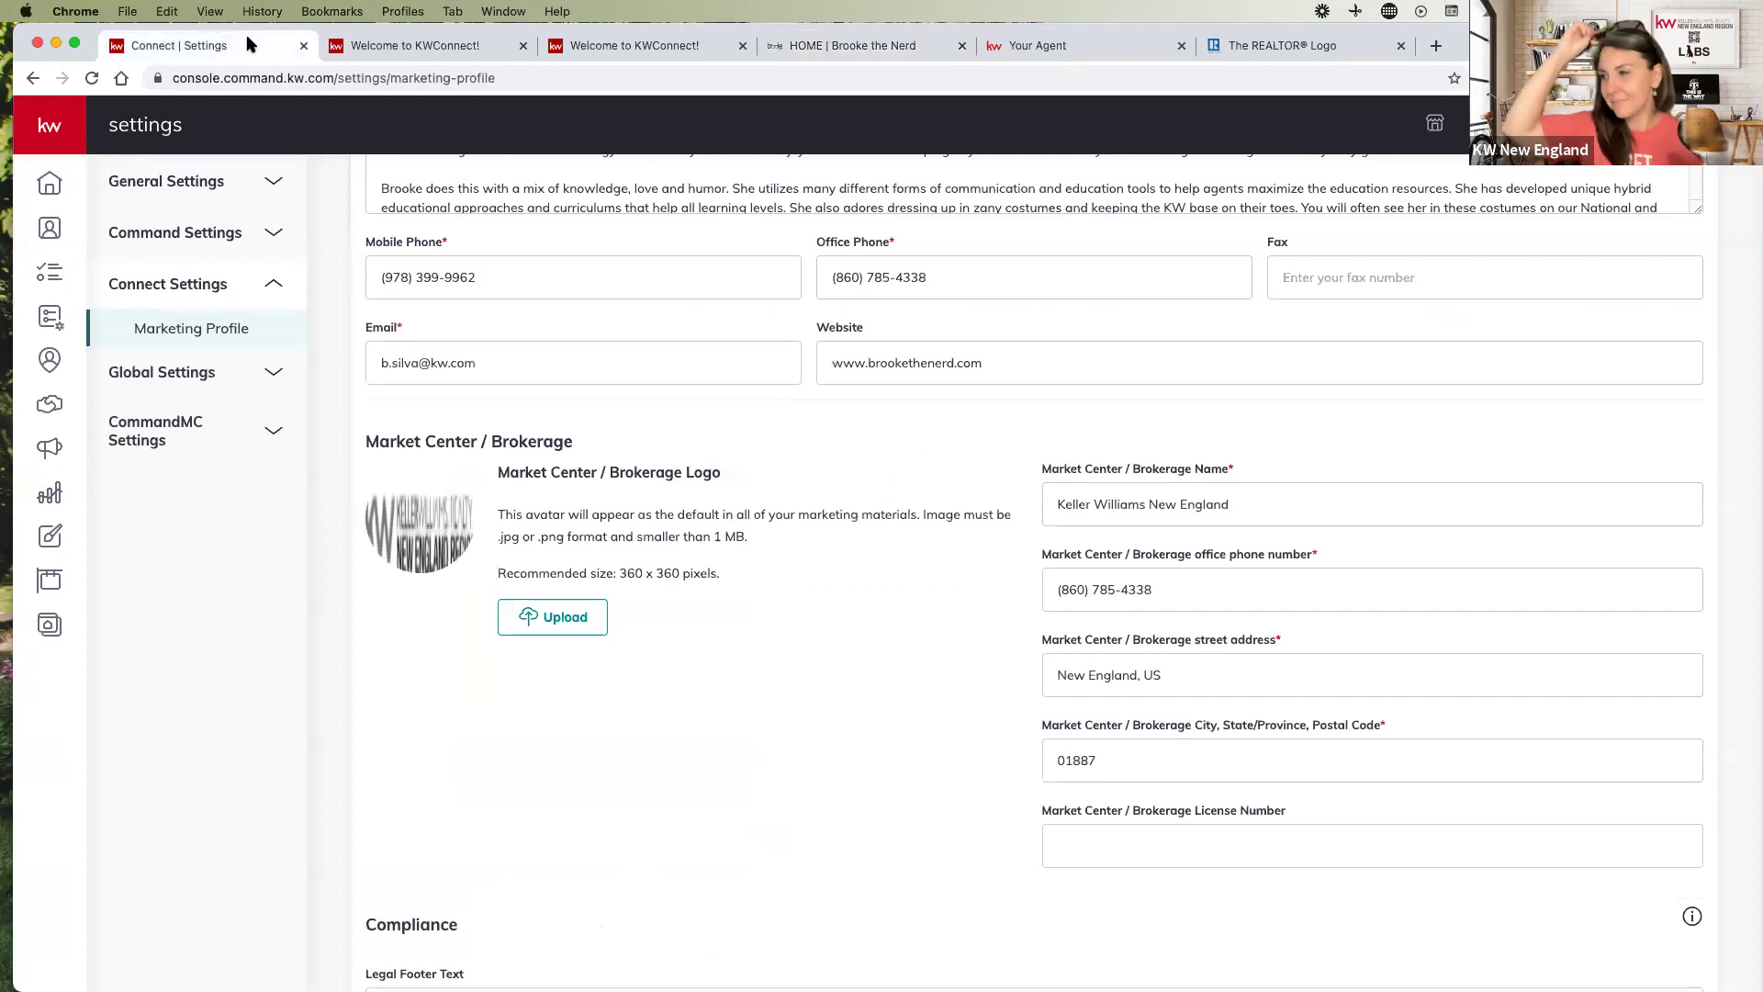
scroll(992, 506, down, 5)
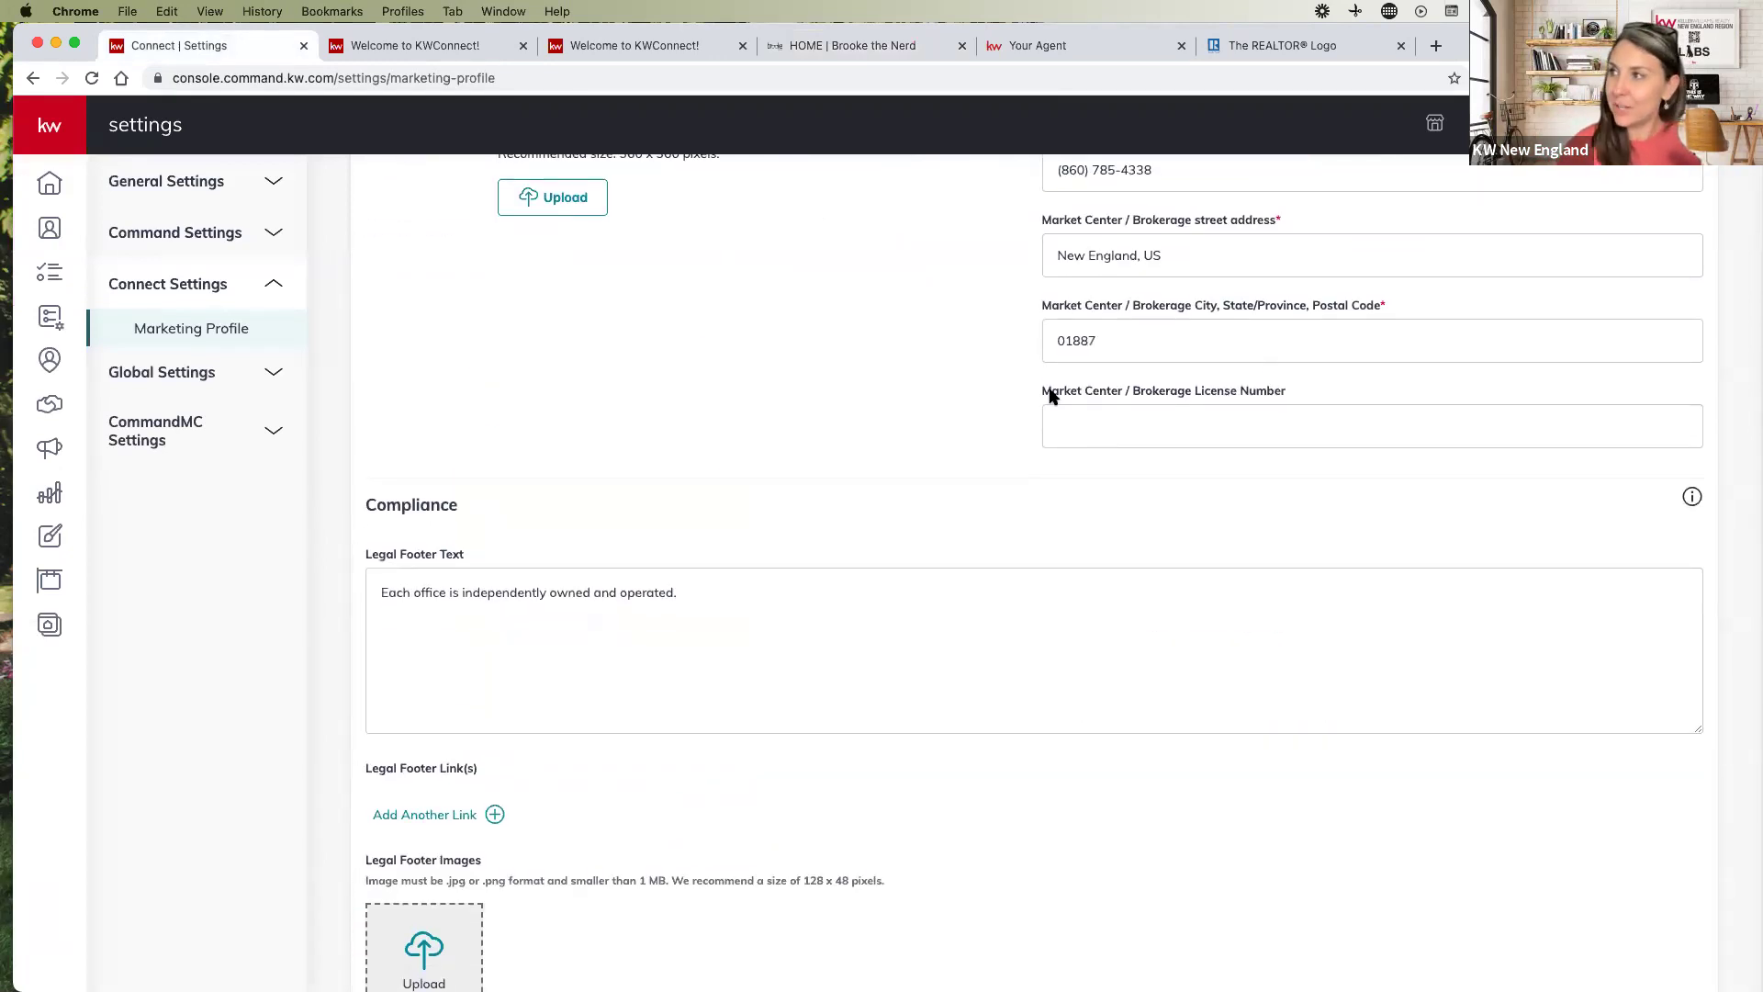
drag(1043, 393, 1326, 402)
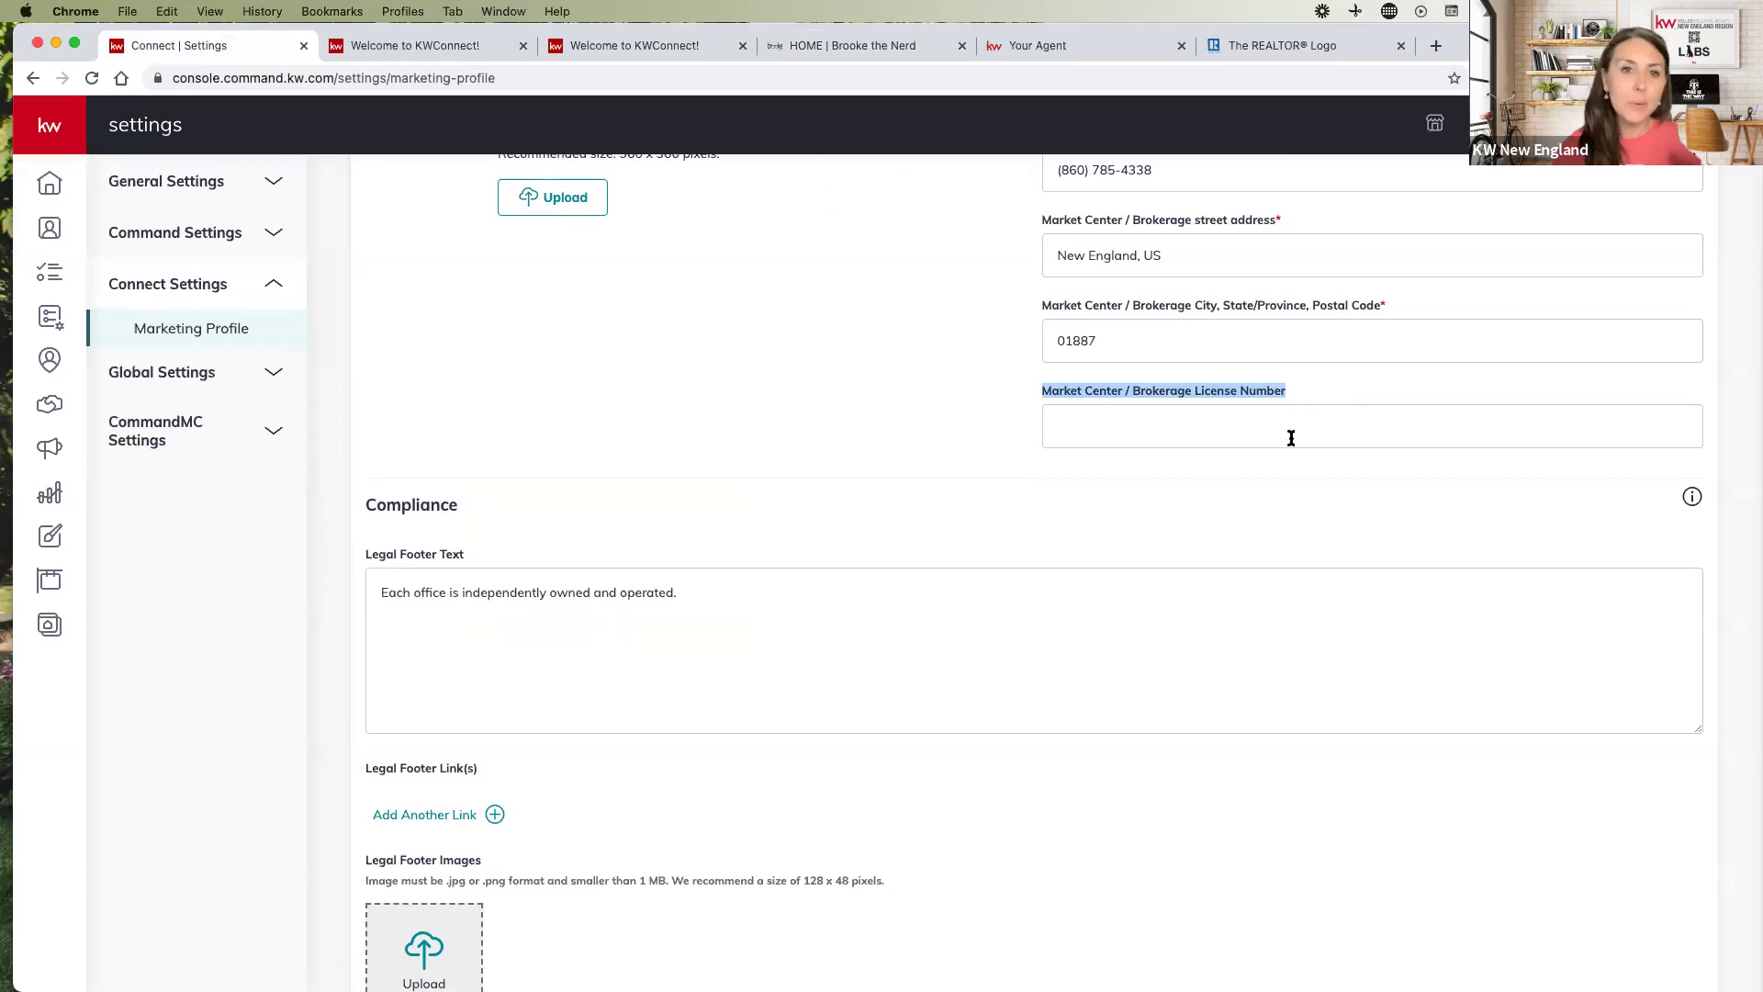
click(1287, 423)
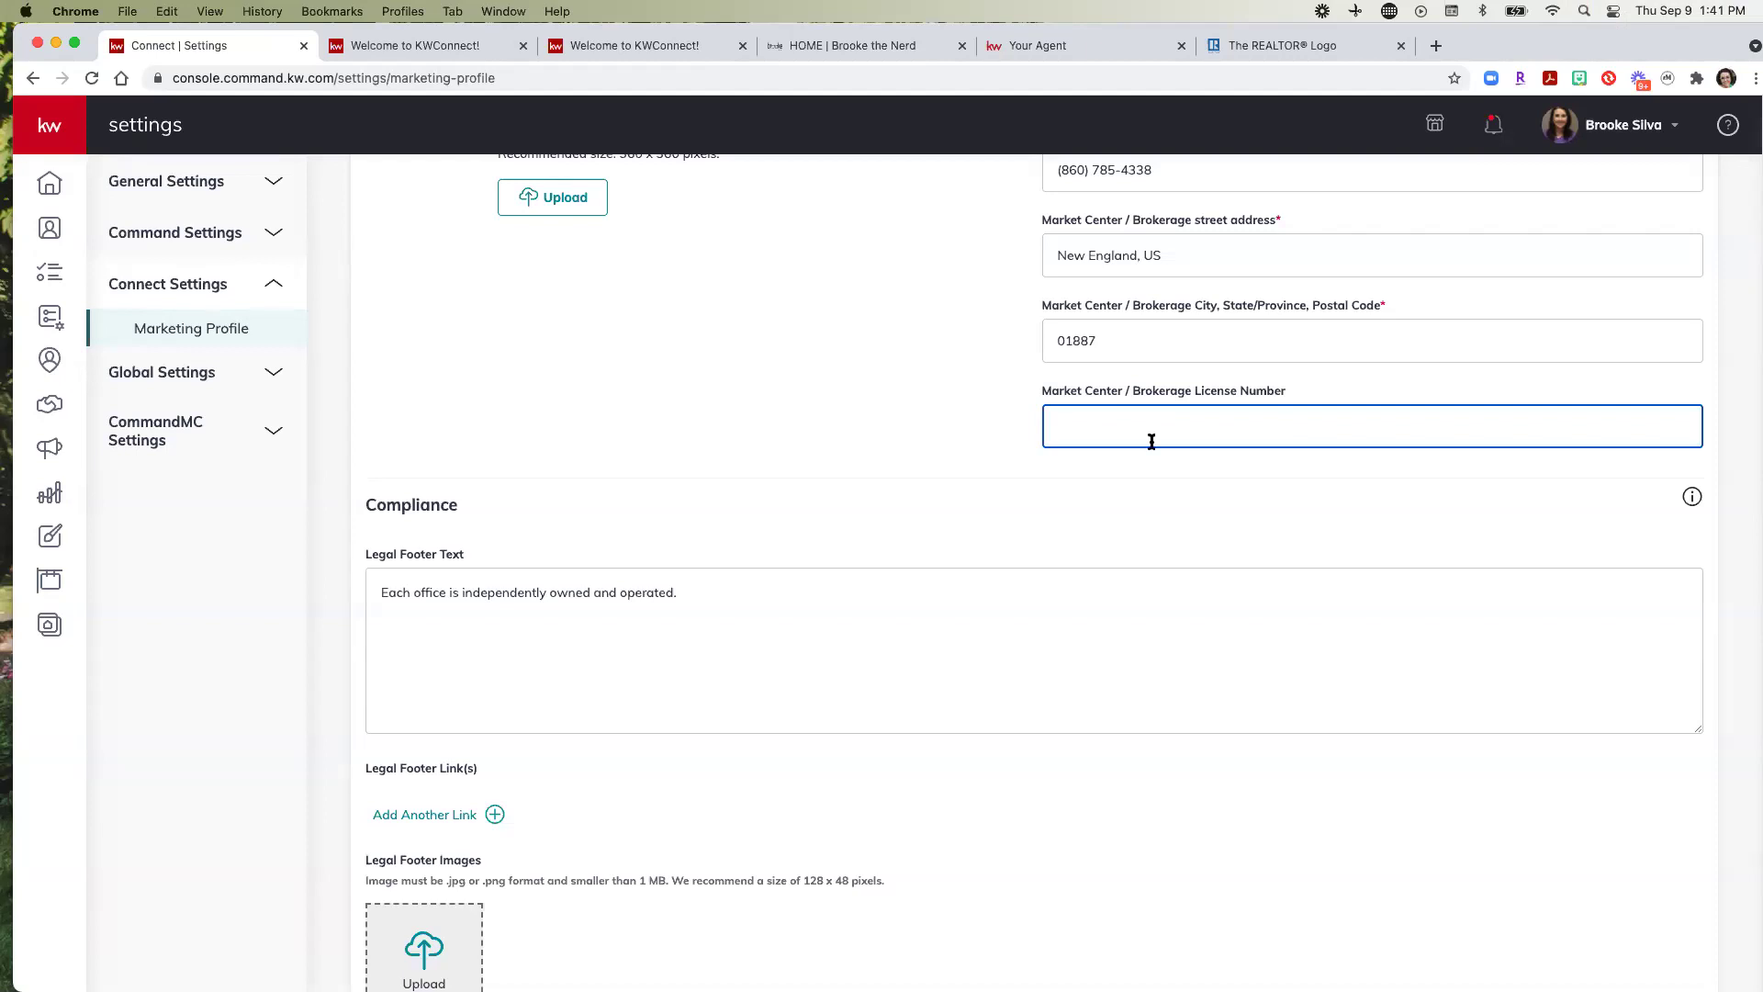
Go from the Marketing Profile to Designs and create a new Social design
click(67, 112)
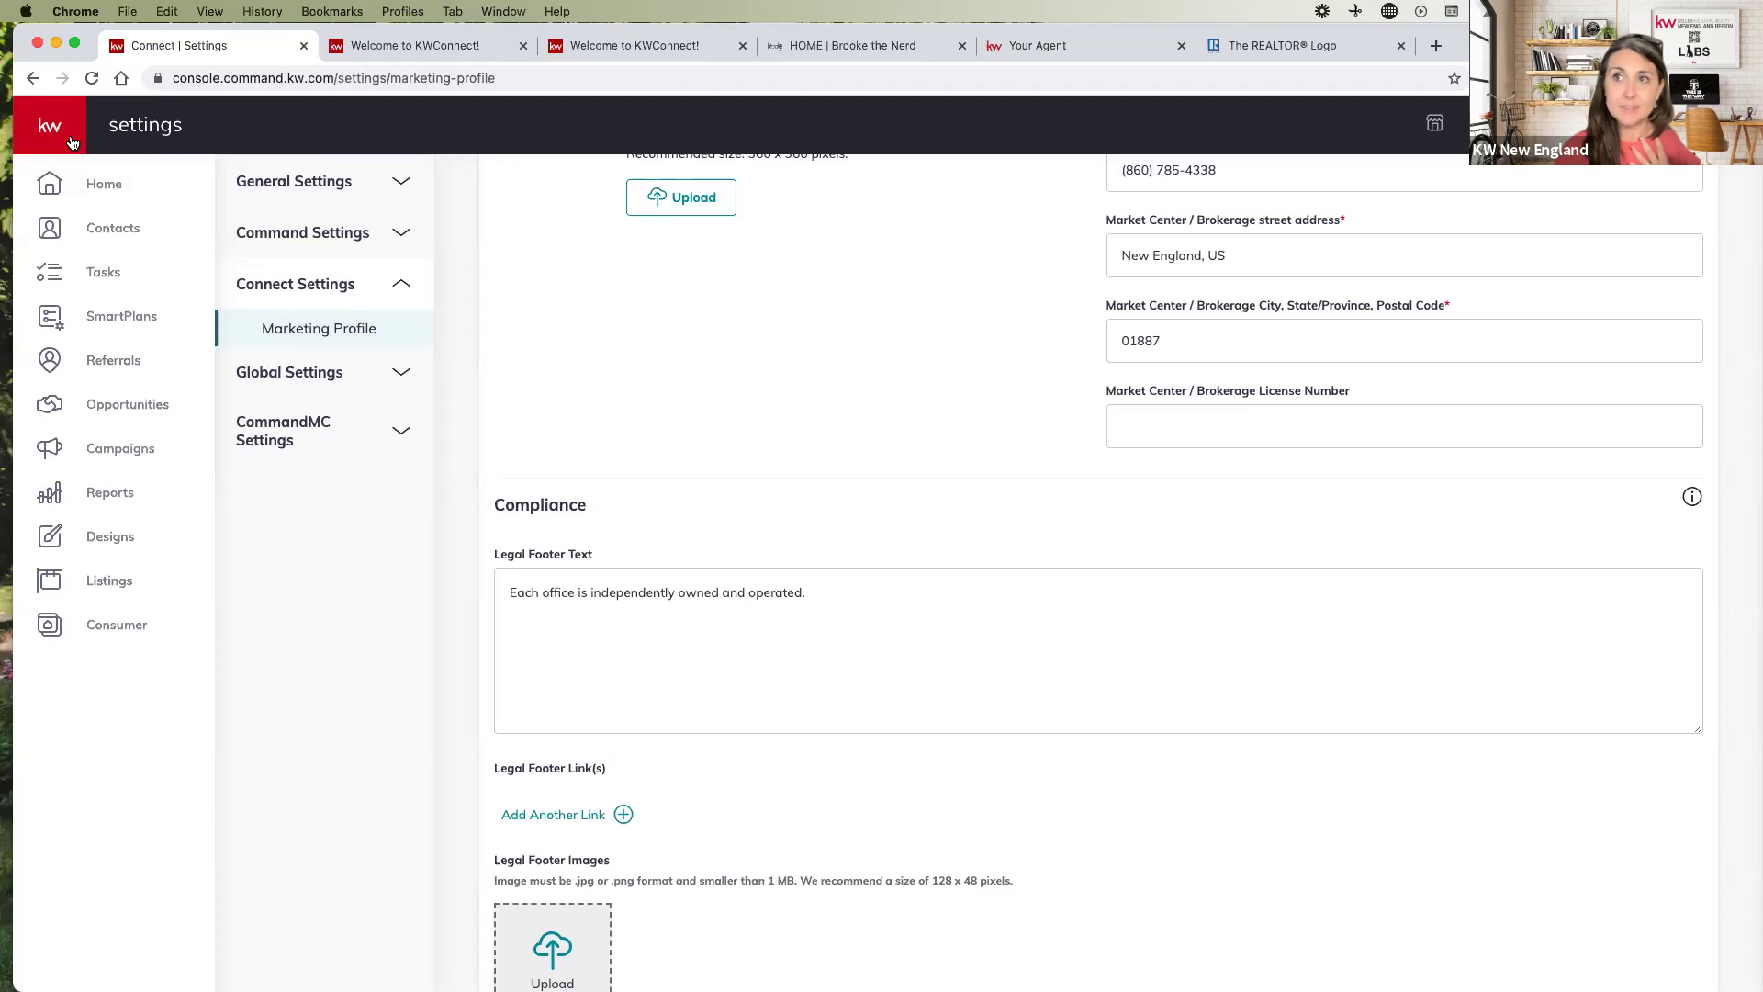
click(44, 136)
click(44, 136)
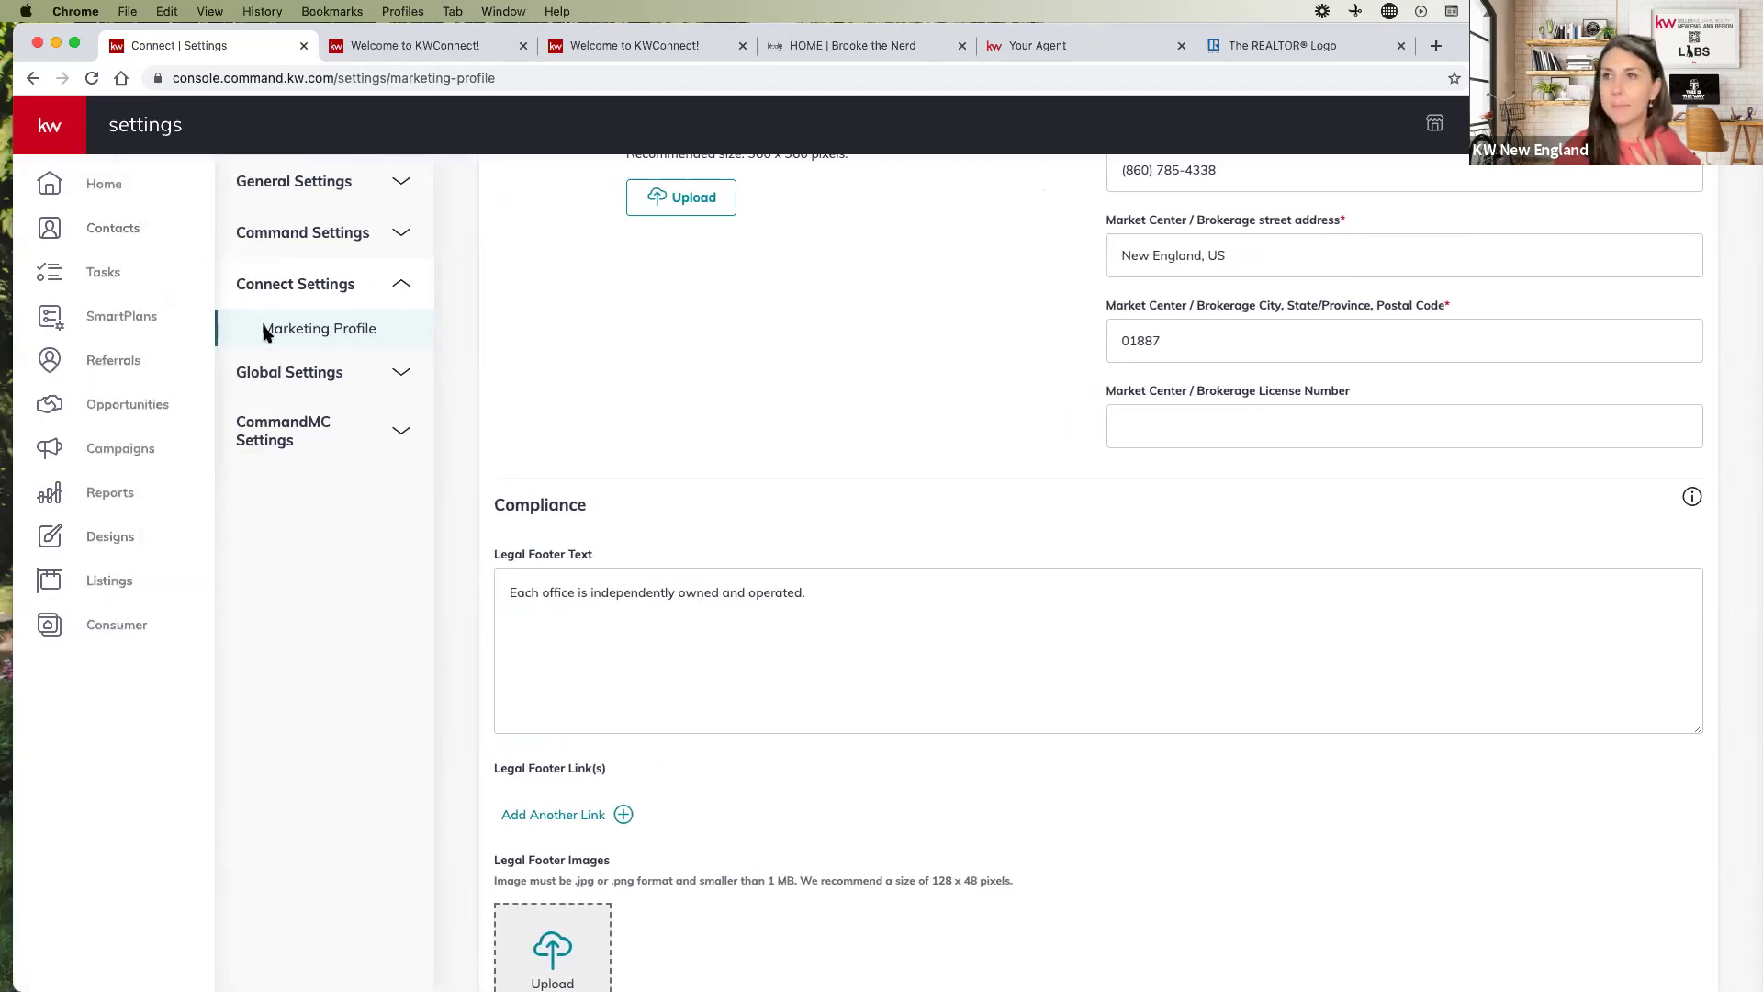
click(121, 532)
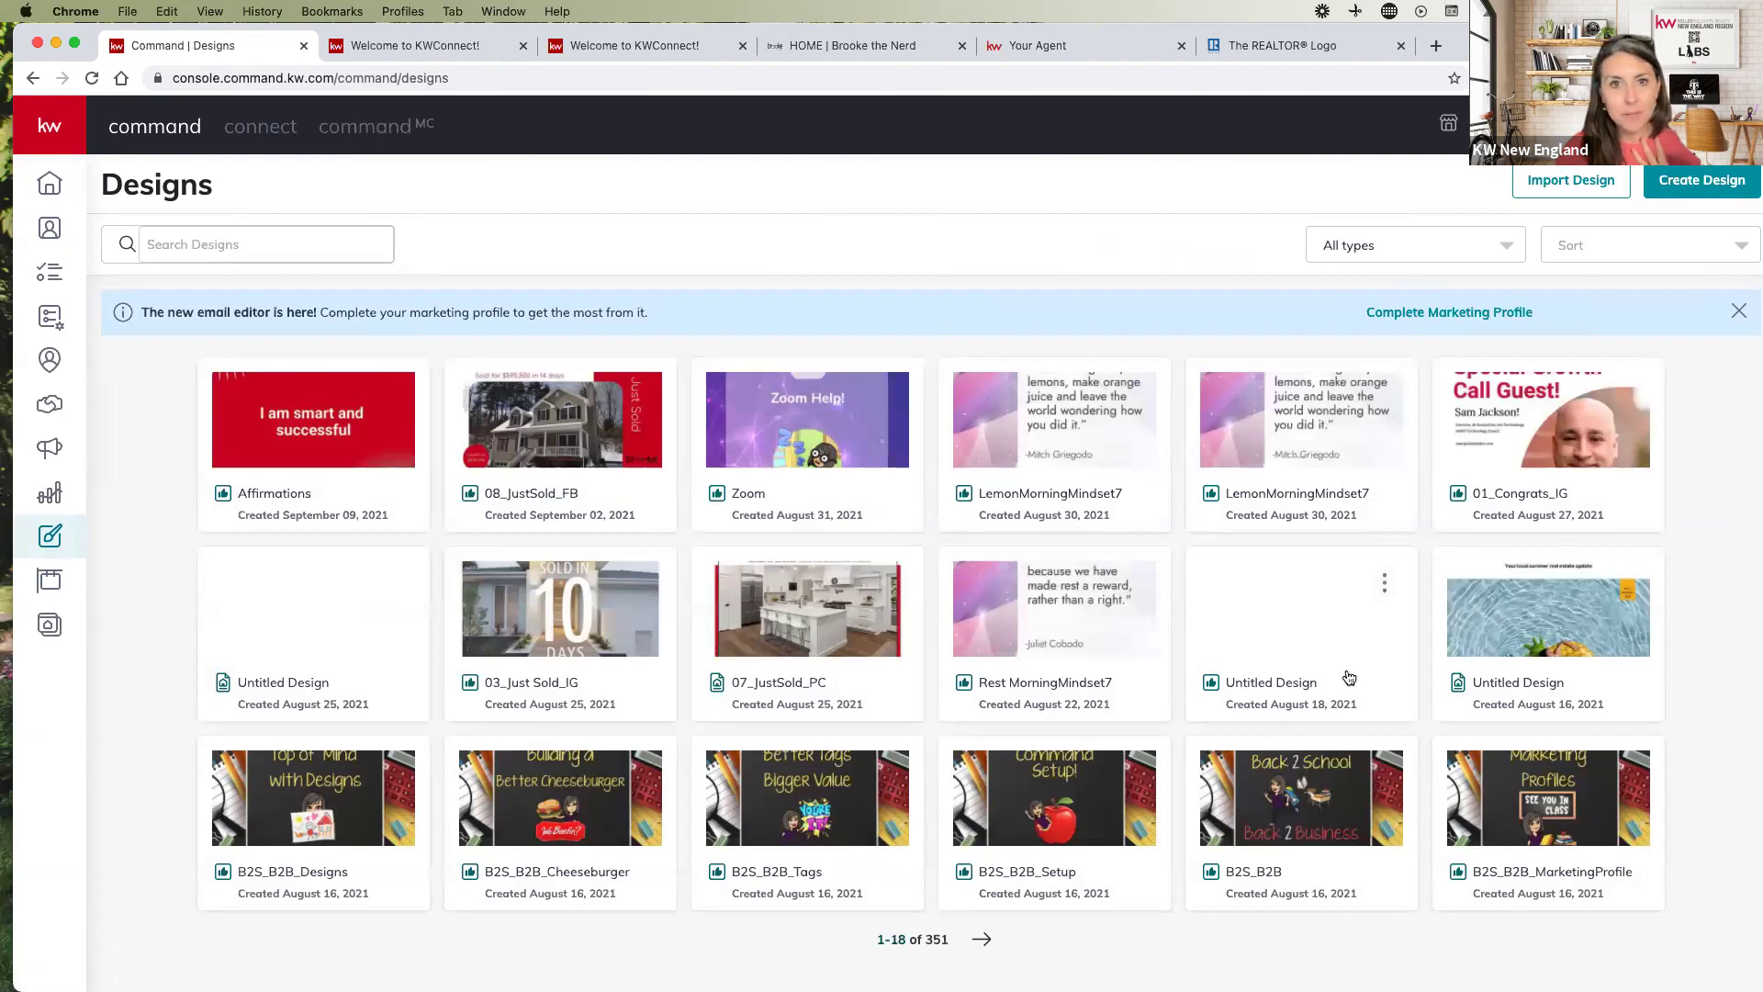
click(1703, 183)
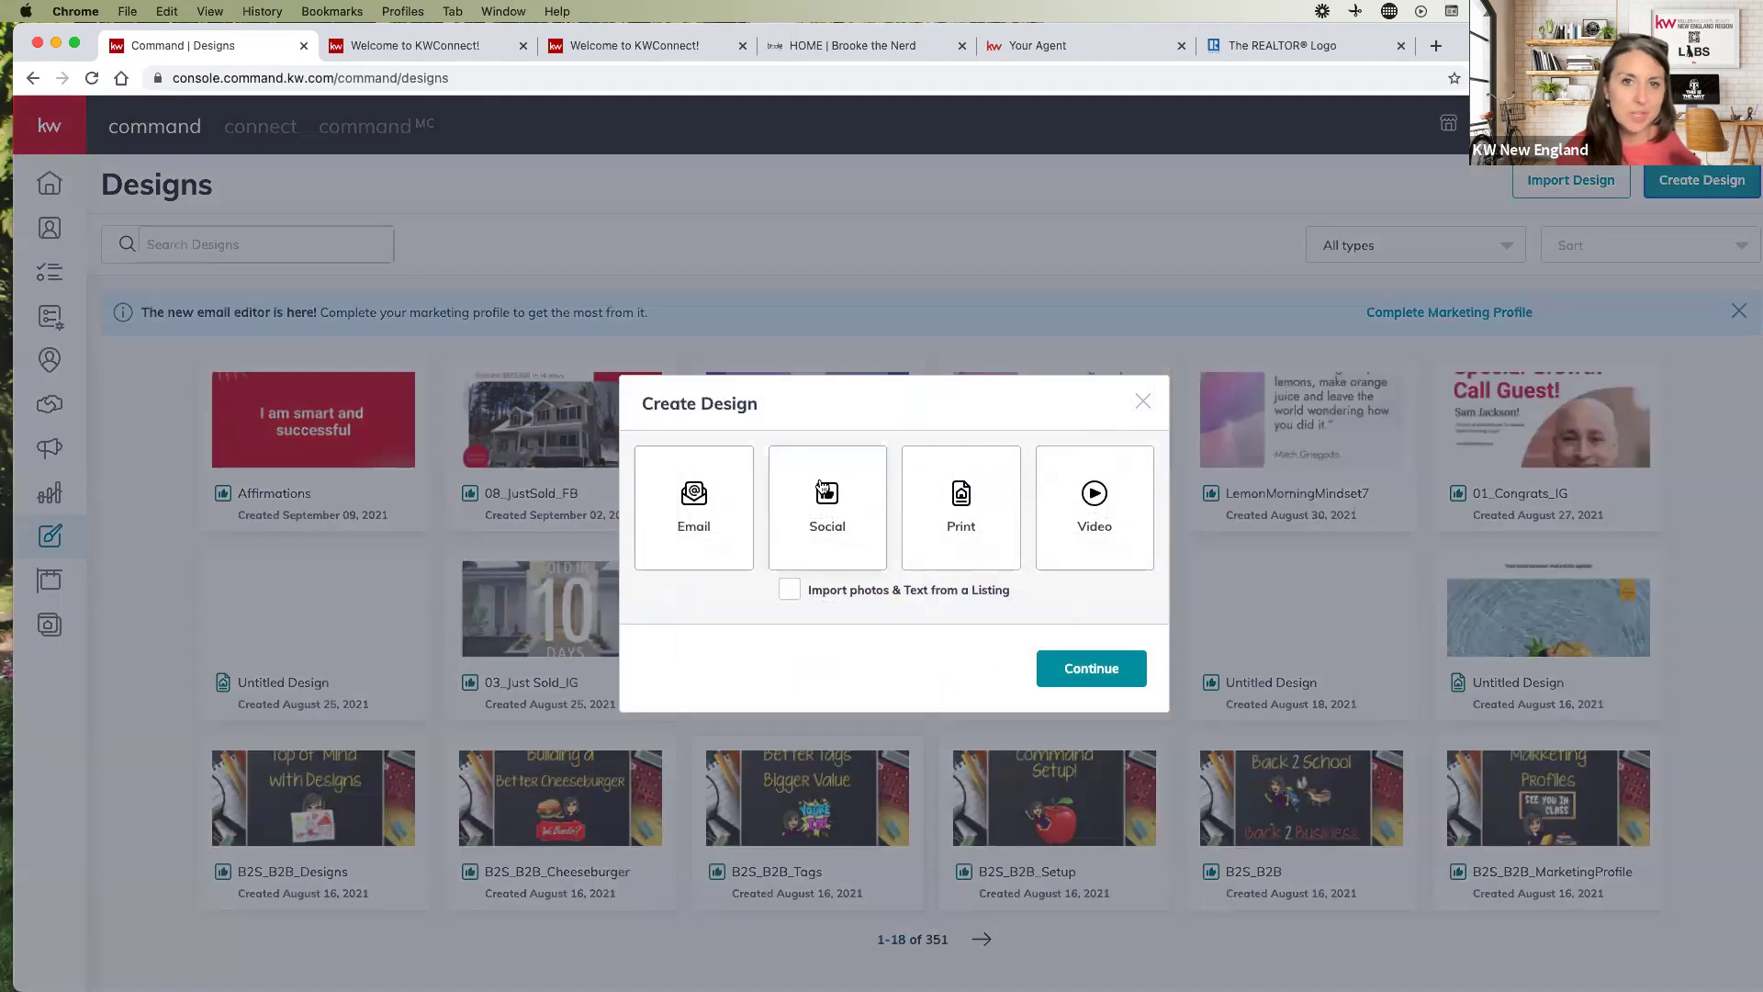
click(860, 523)
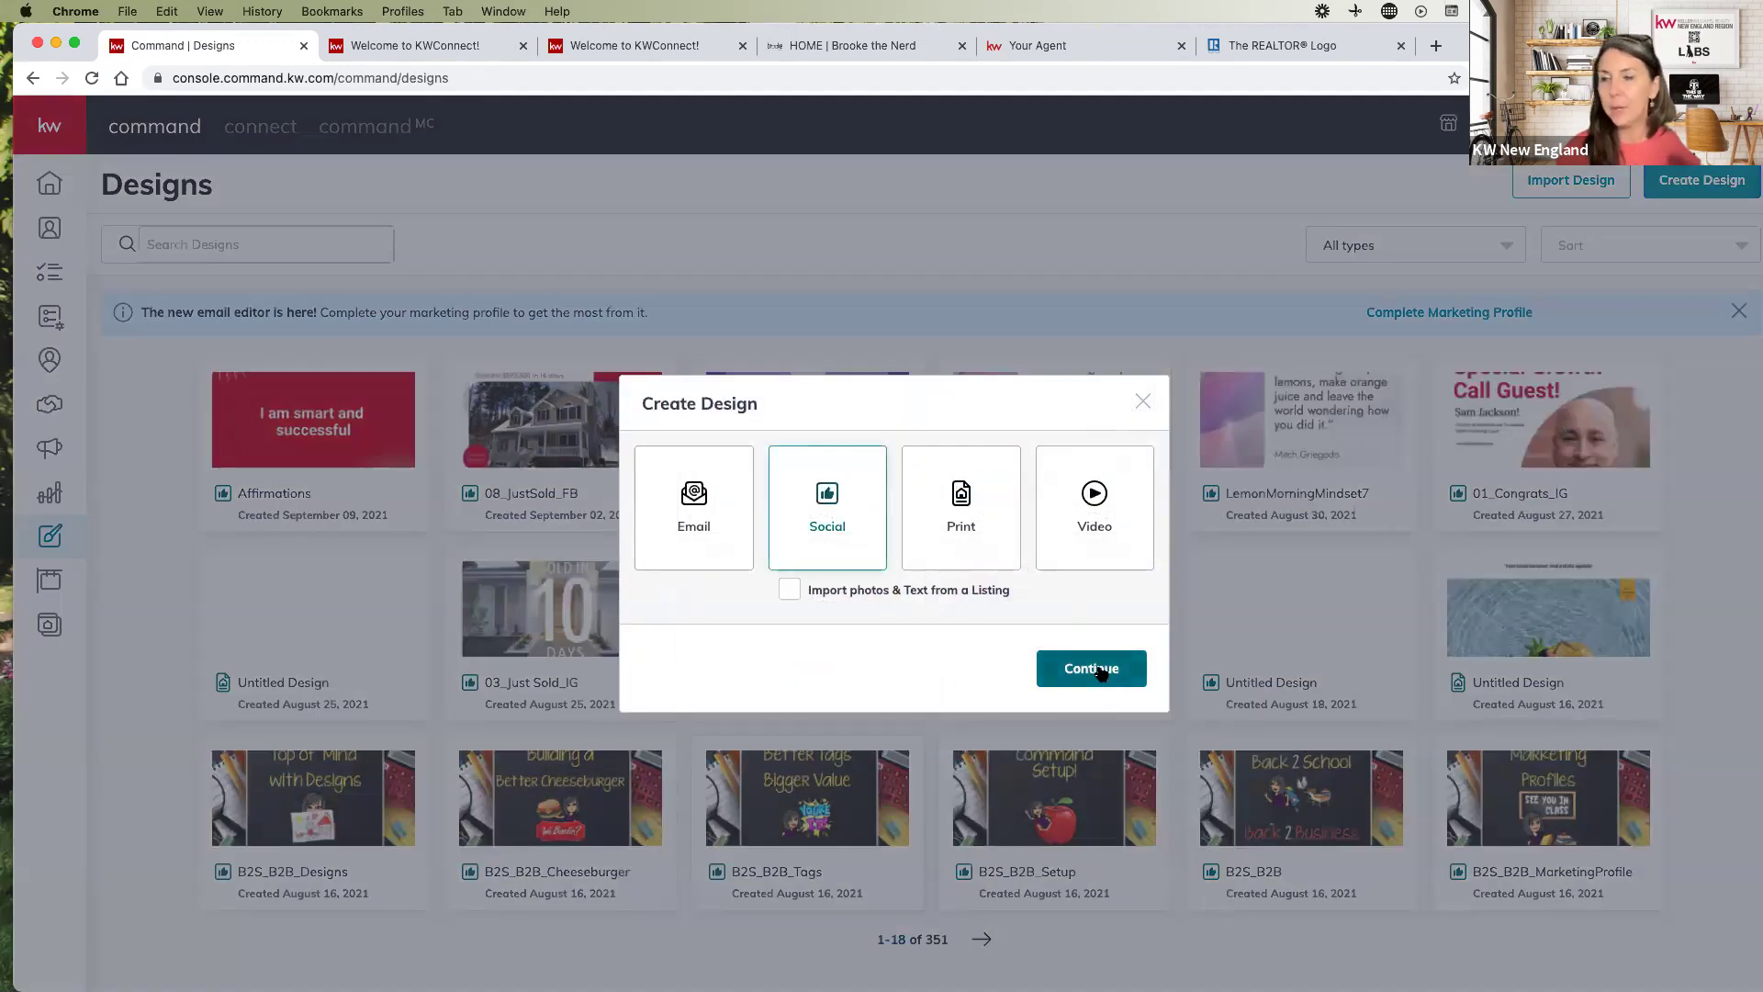
click(1101, 671)
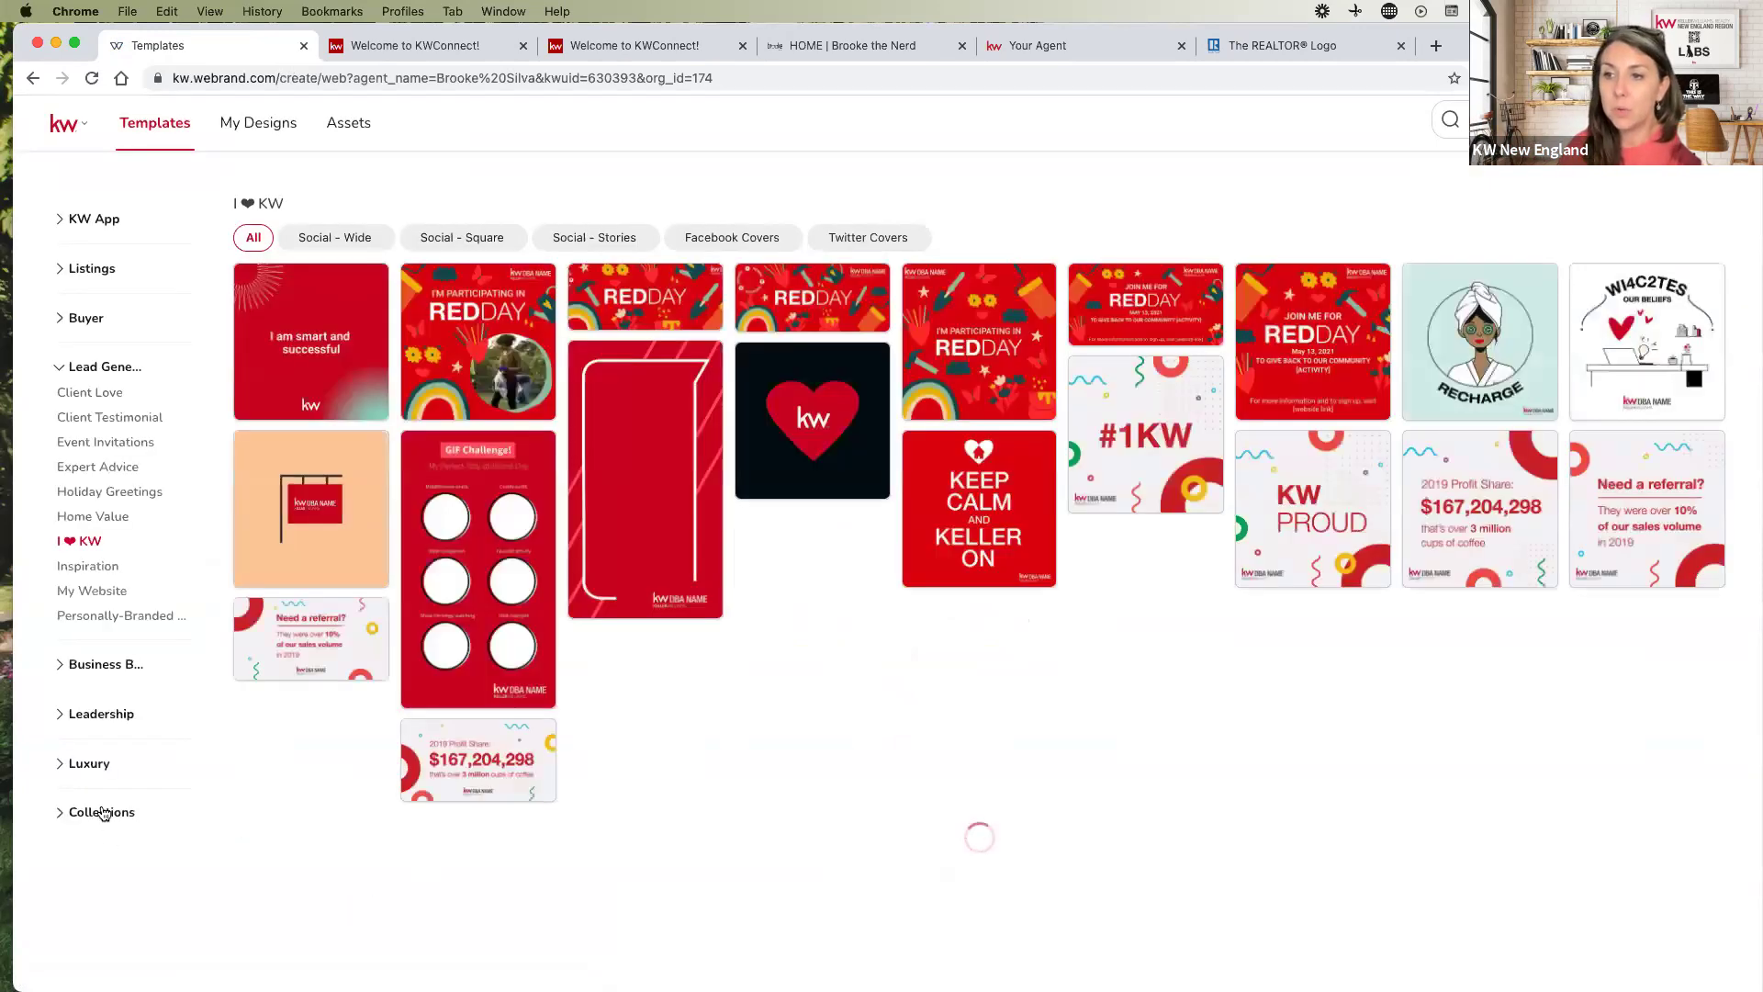
Look through the New Designs collection of social templates and return to the Designs list
click(101, 814)
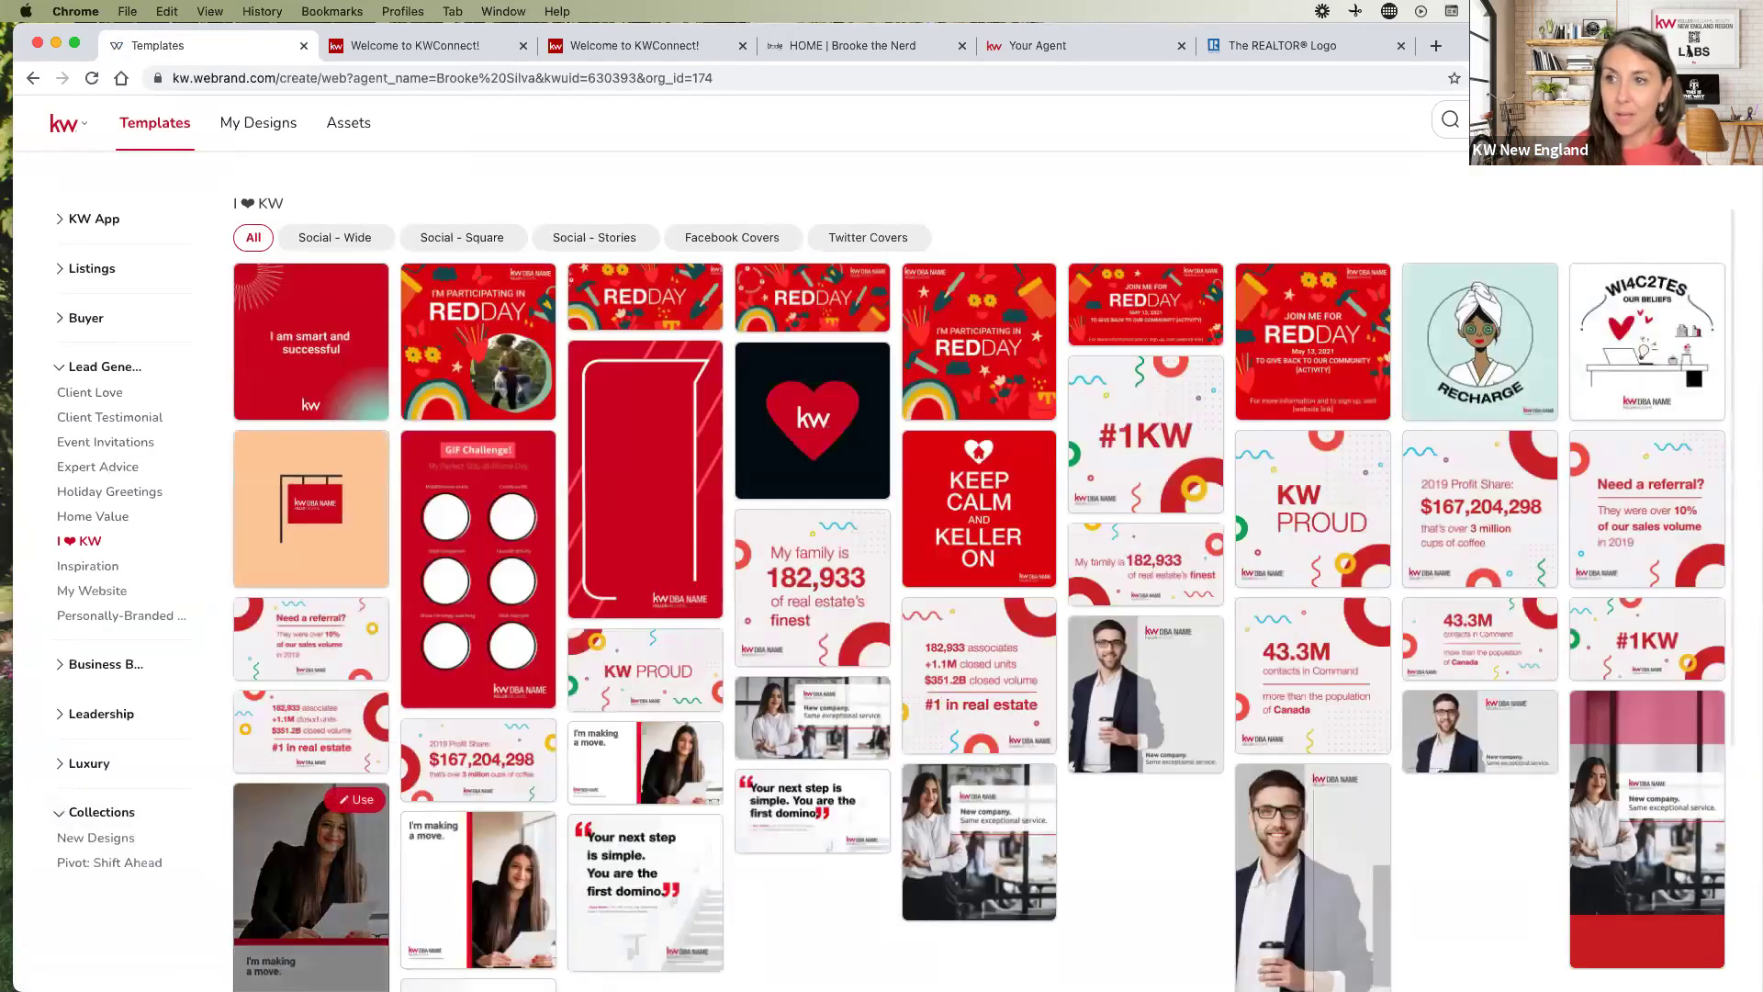
click(118, 840)
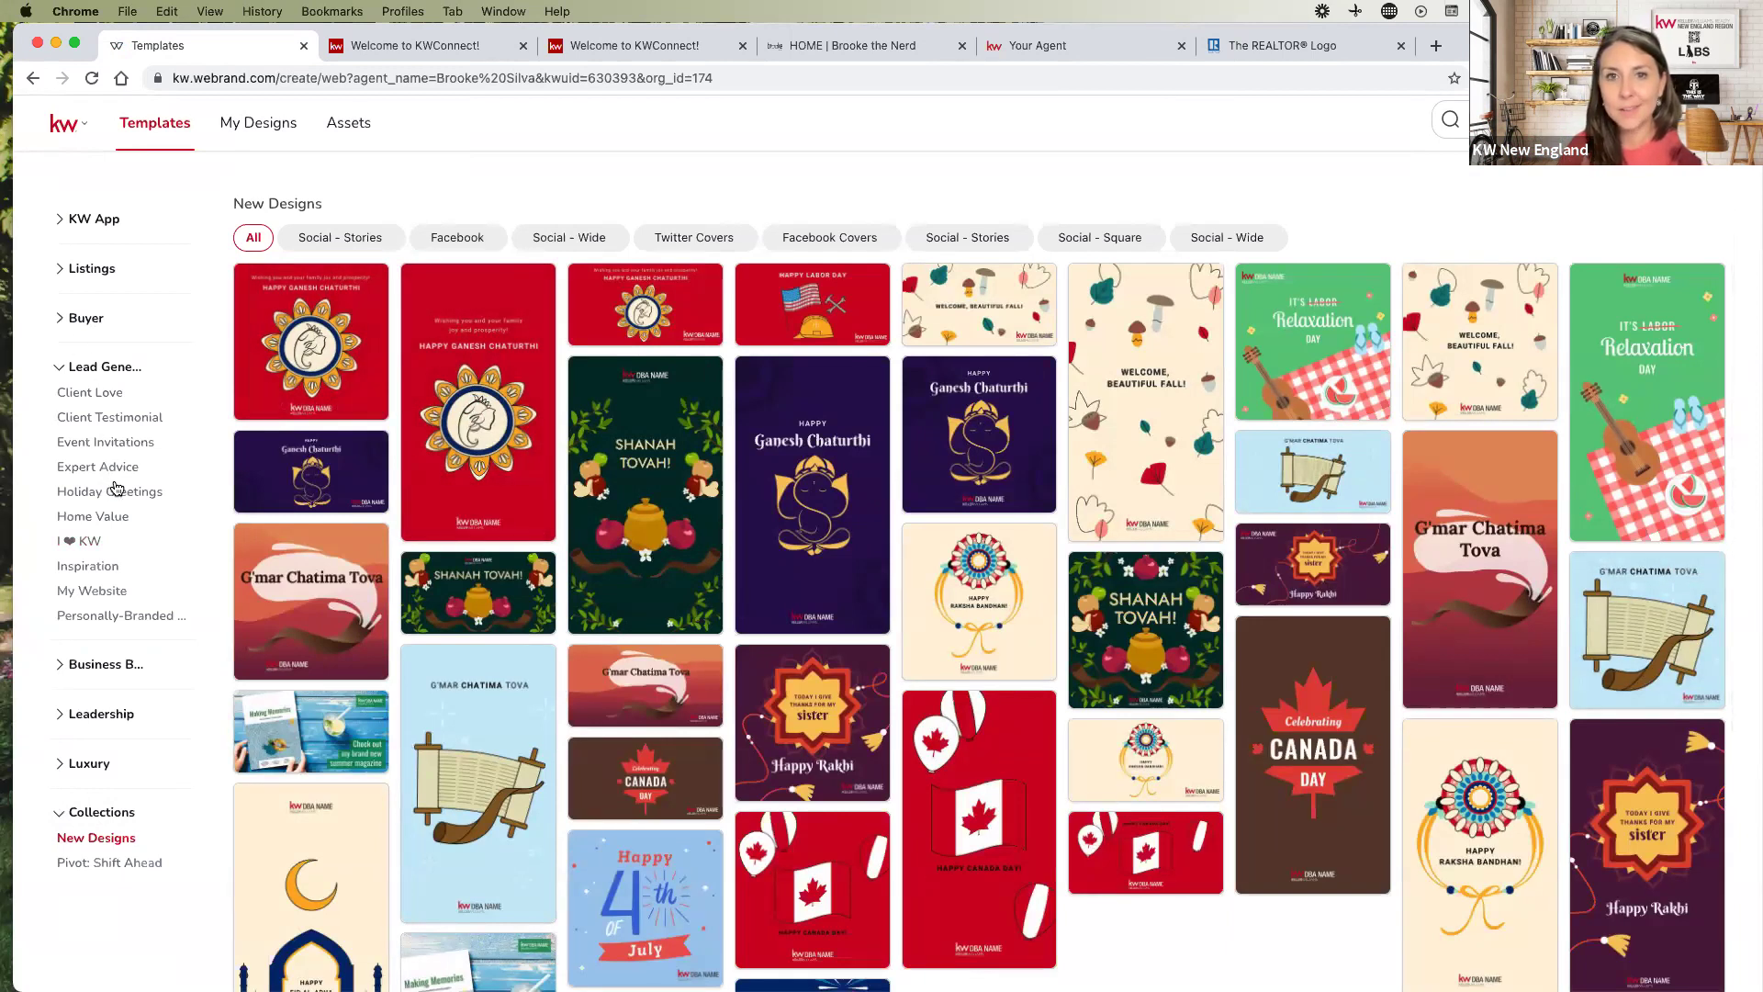
scroll(933, 801, down, 5)
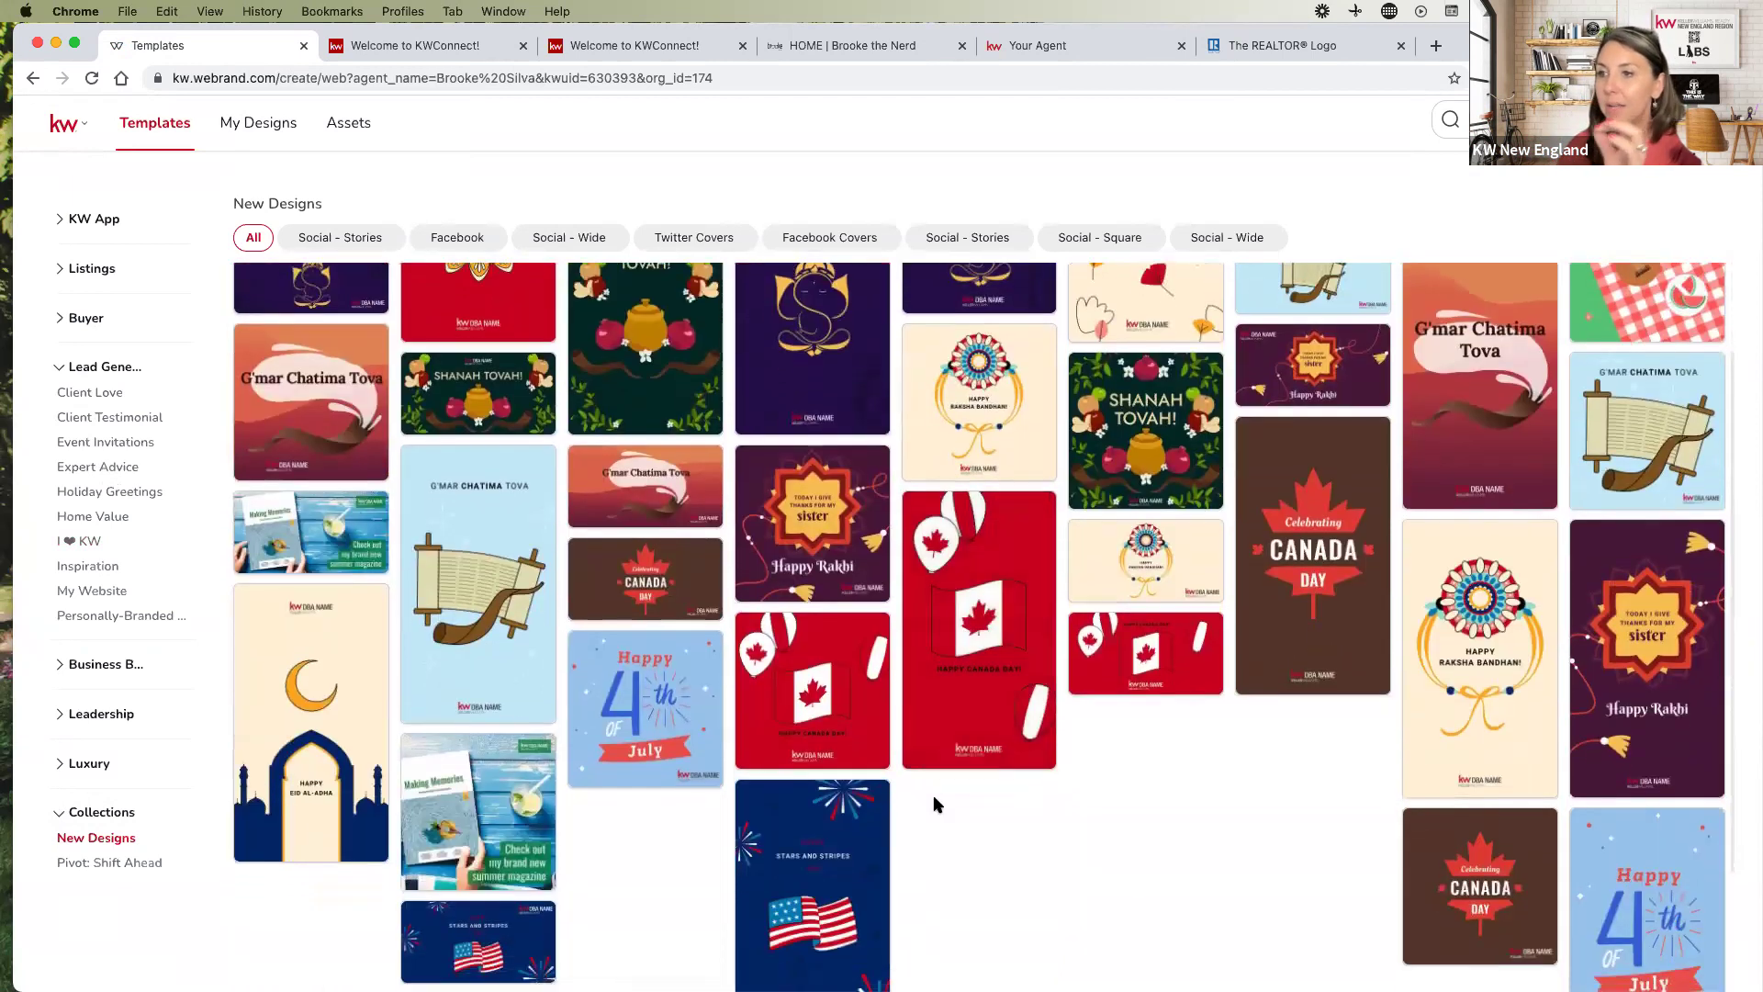
scroll(933, 804, down, 3)
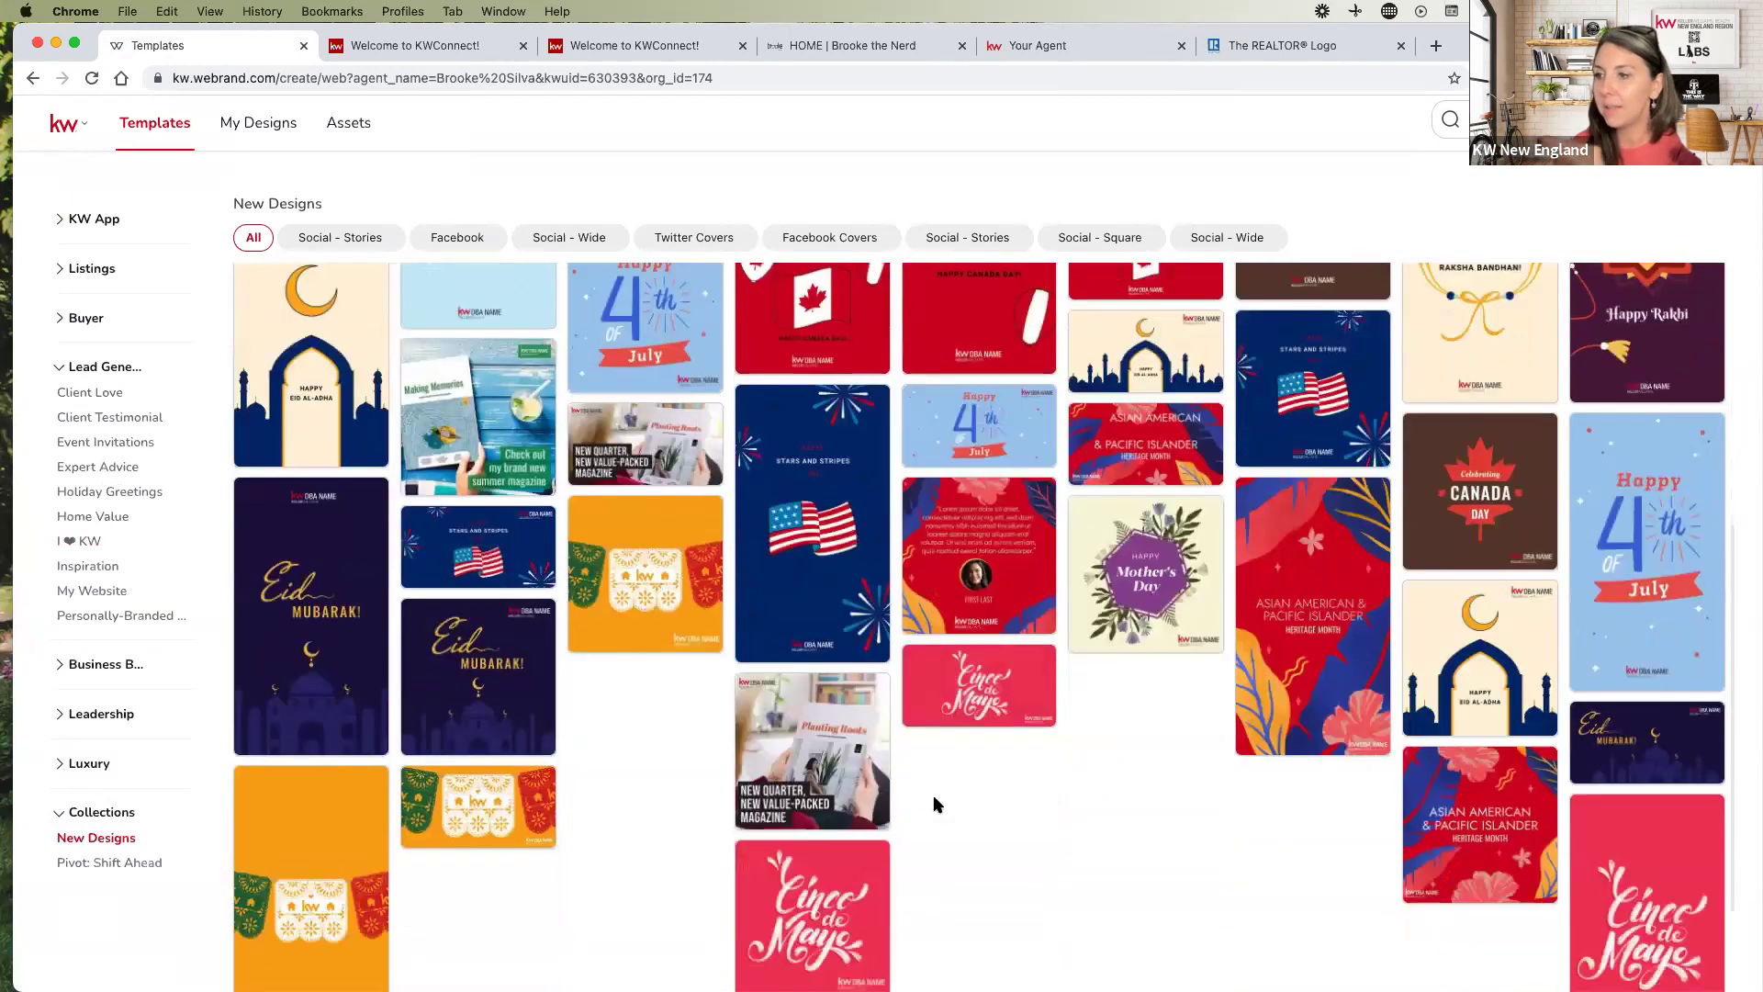
scroll(936, 804, down, 2)
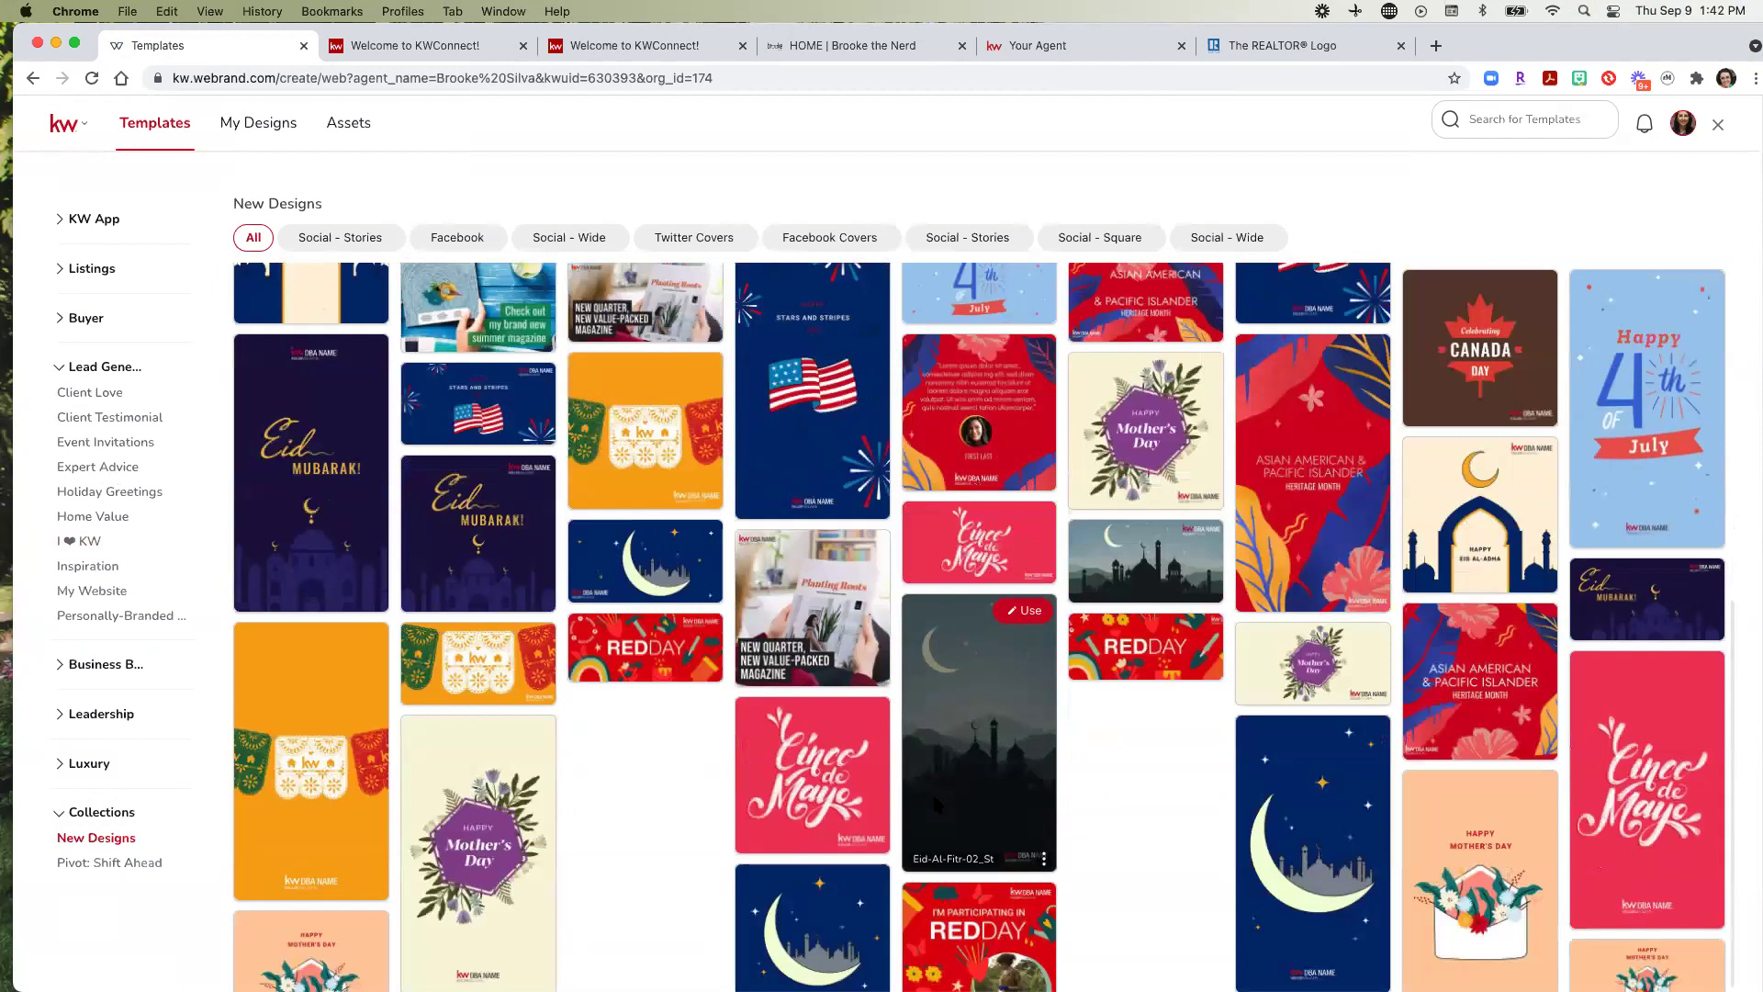
scroll(478, 514, up, 6)
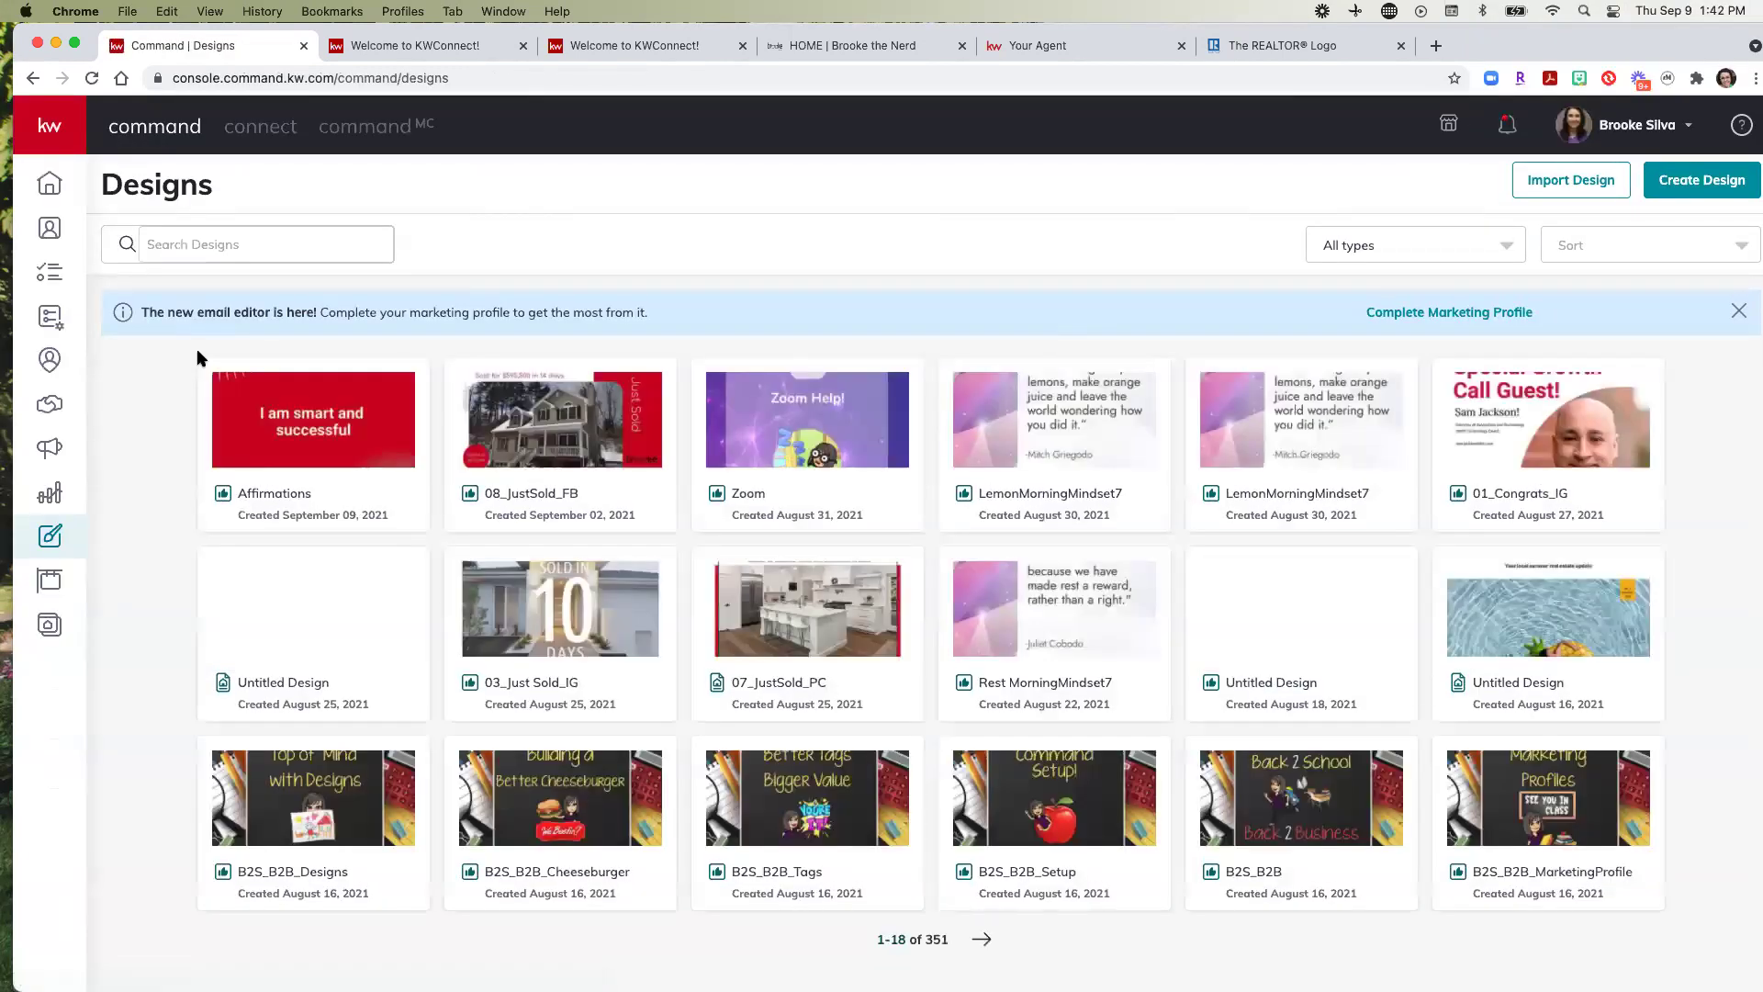
Create another Social design and show the Holiday Greetings templates
click(1722, 183)
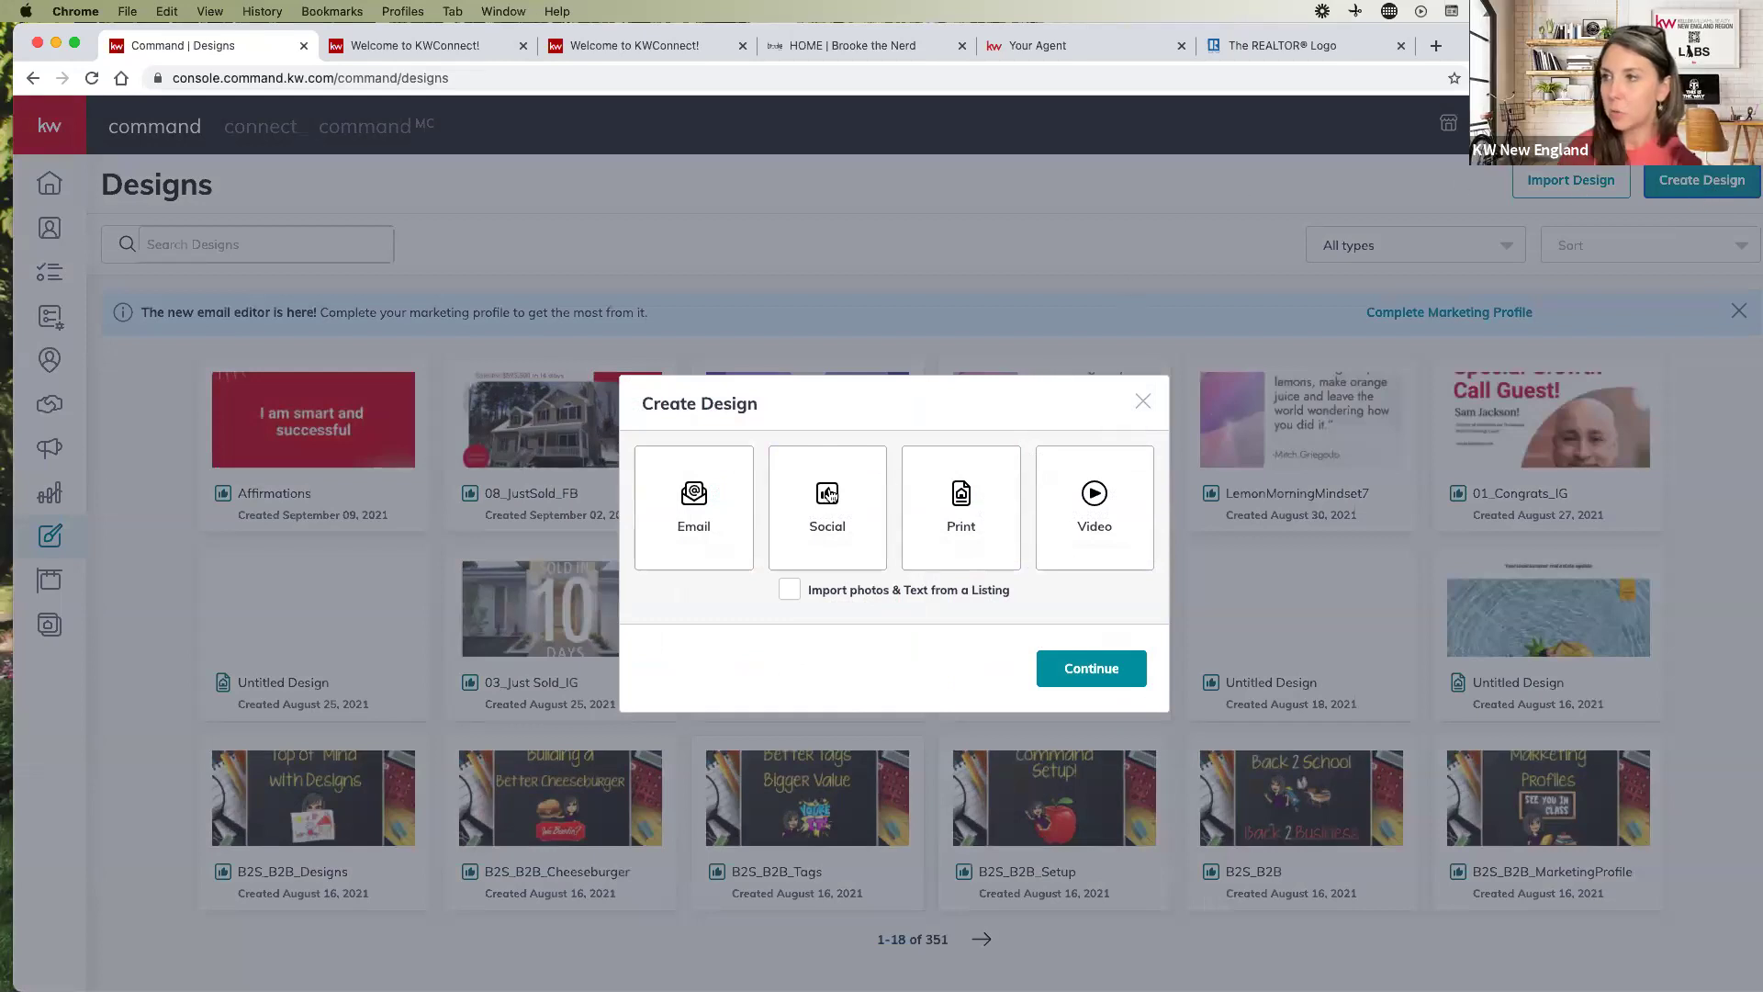
click(829, 495)
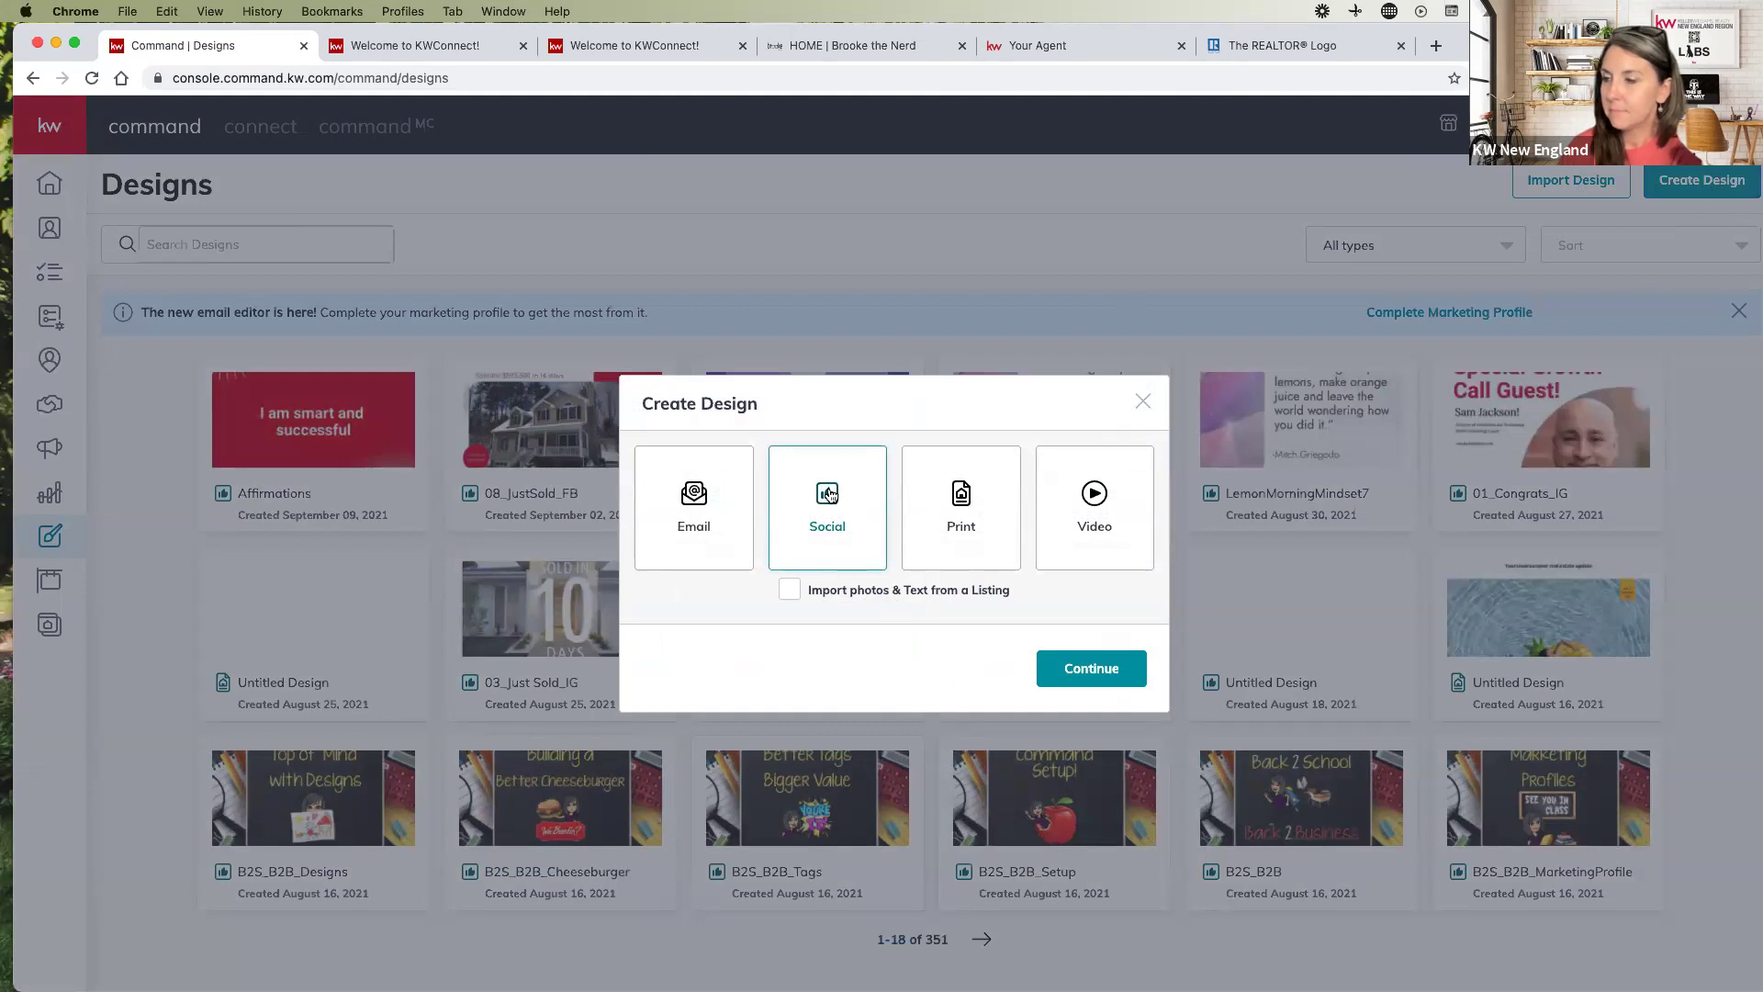
click(1102, 671)
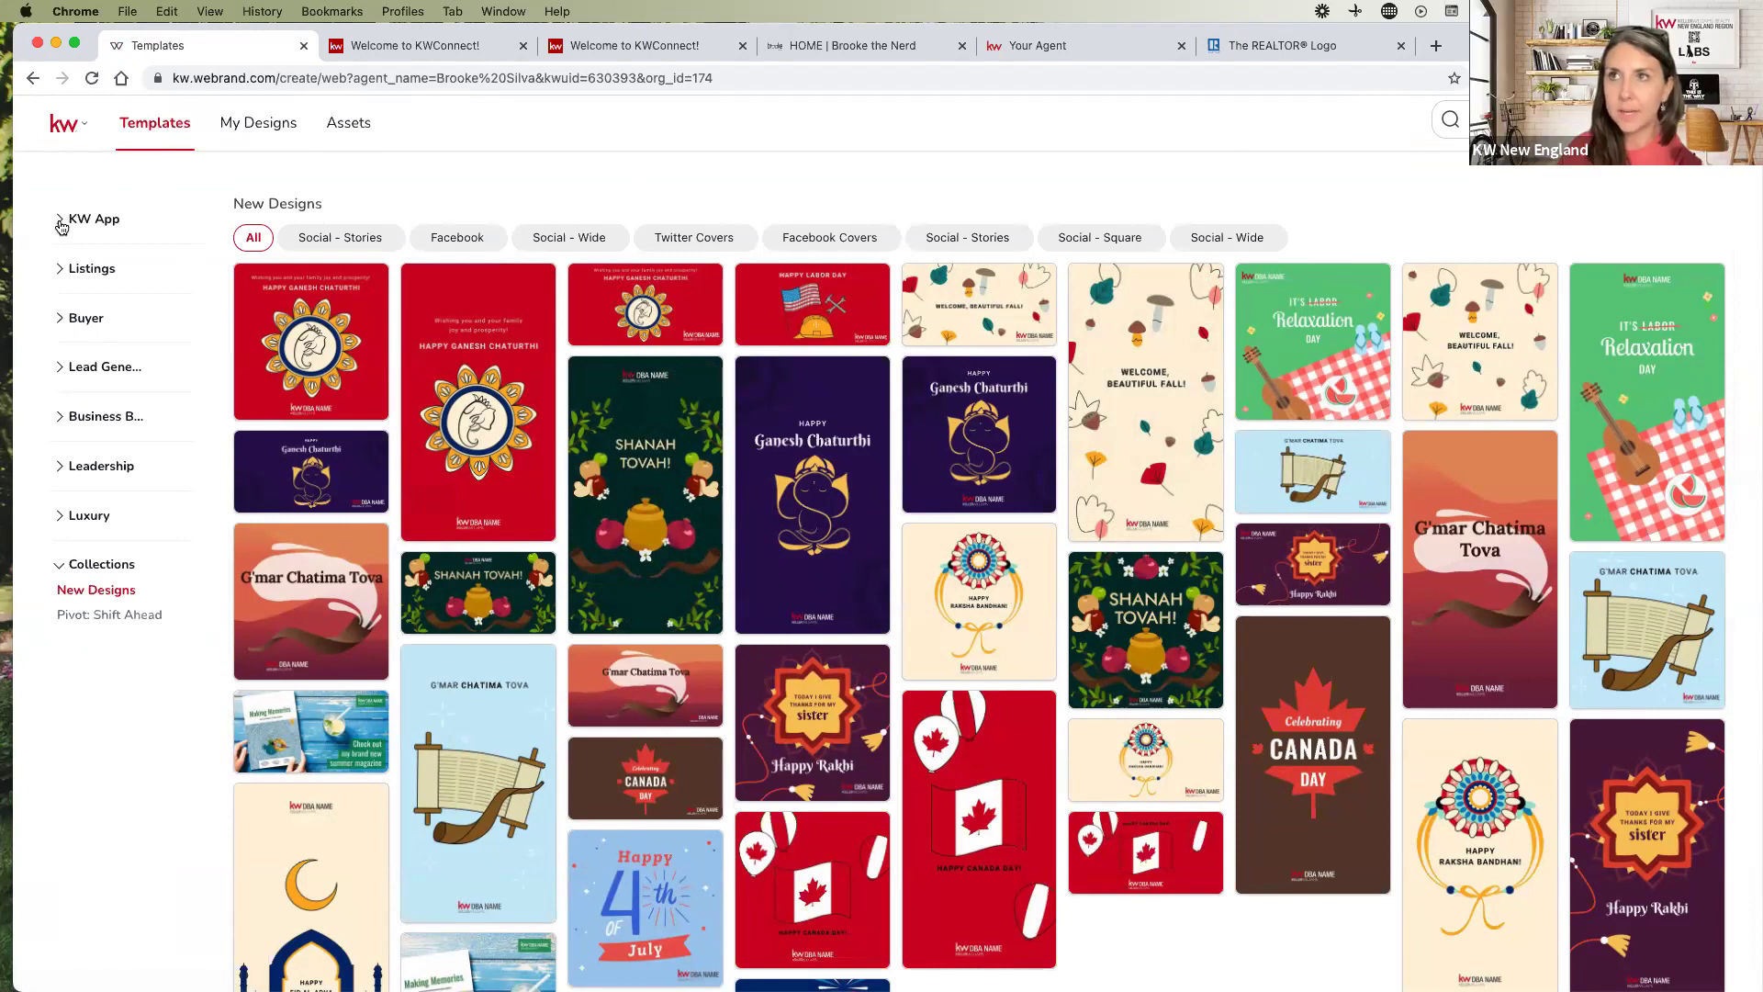
click(66, 271)
click(80, 641)
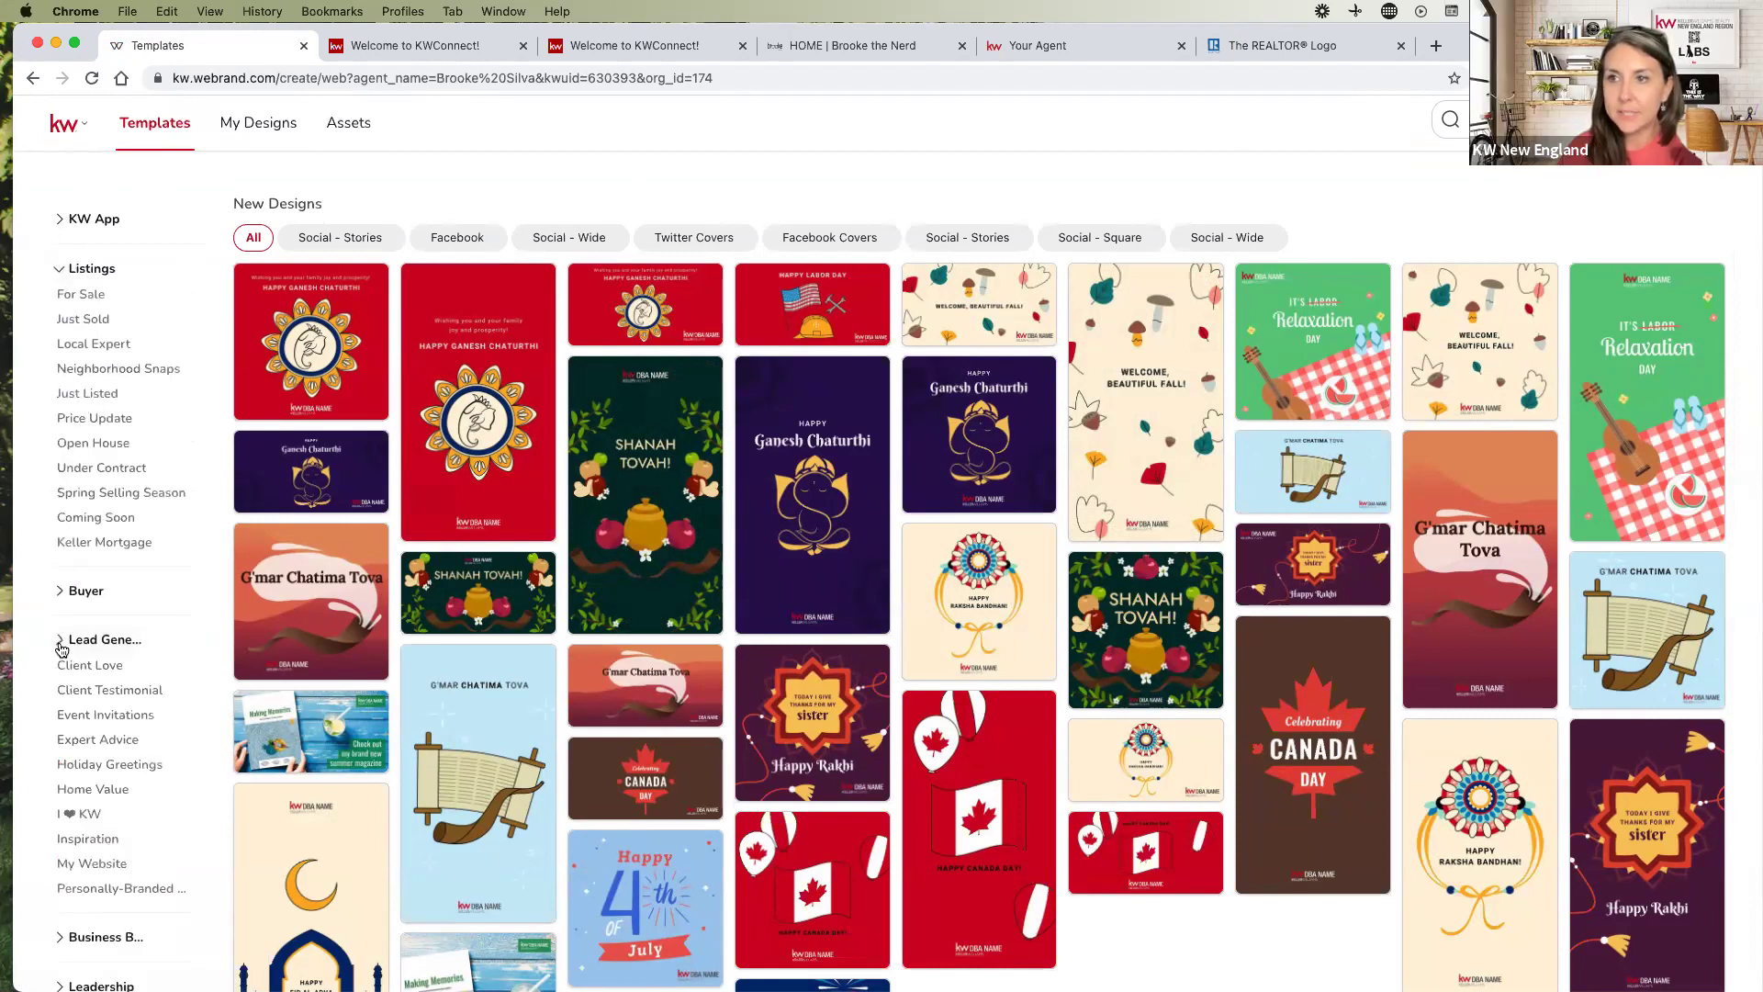
scroll(83, 641, down, 3)
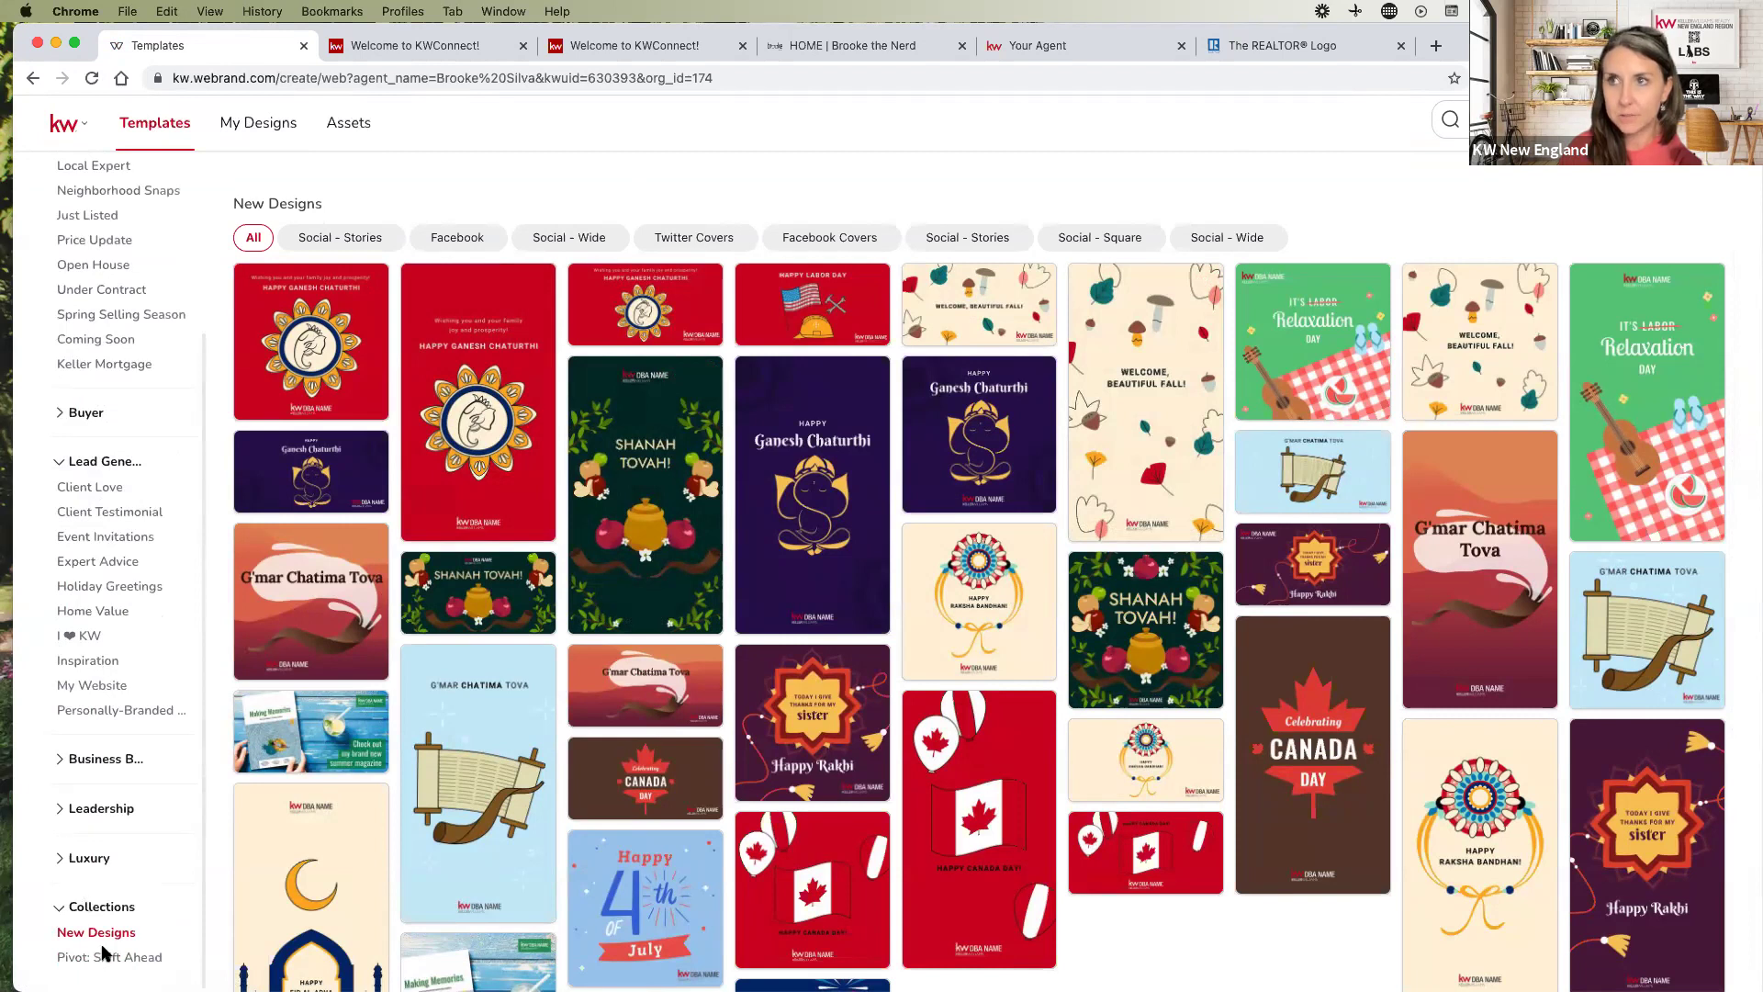
click(140, 589)
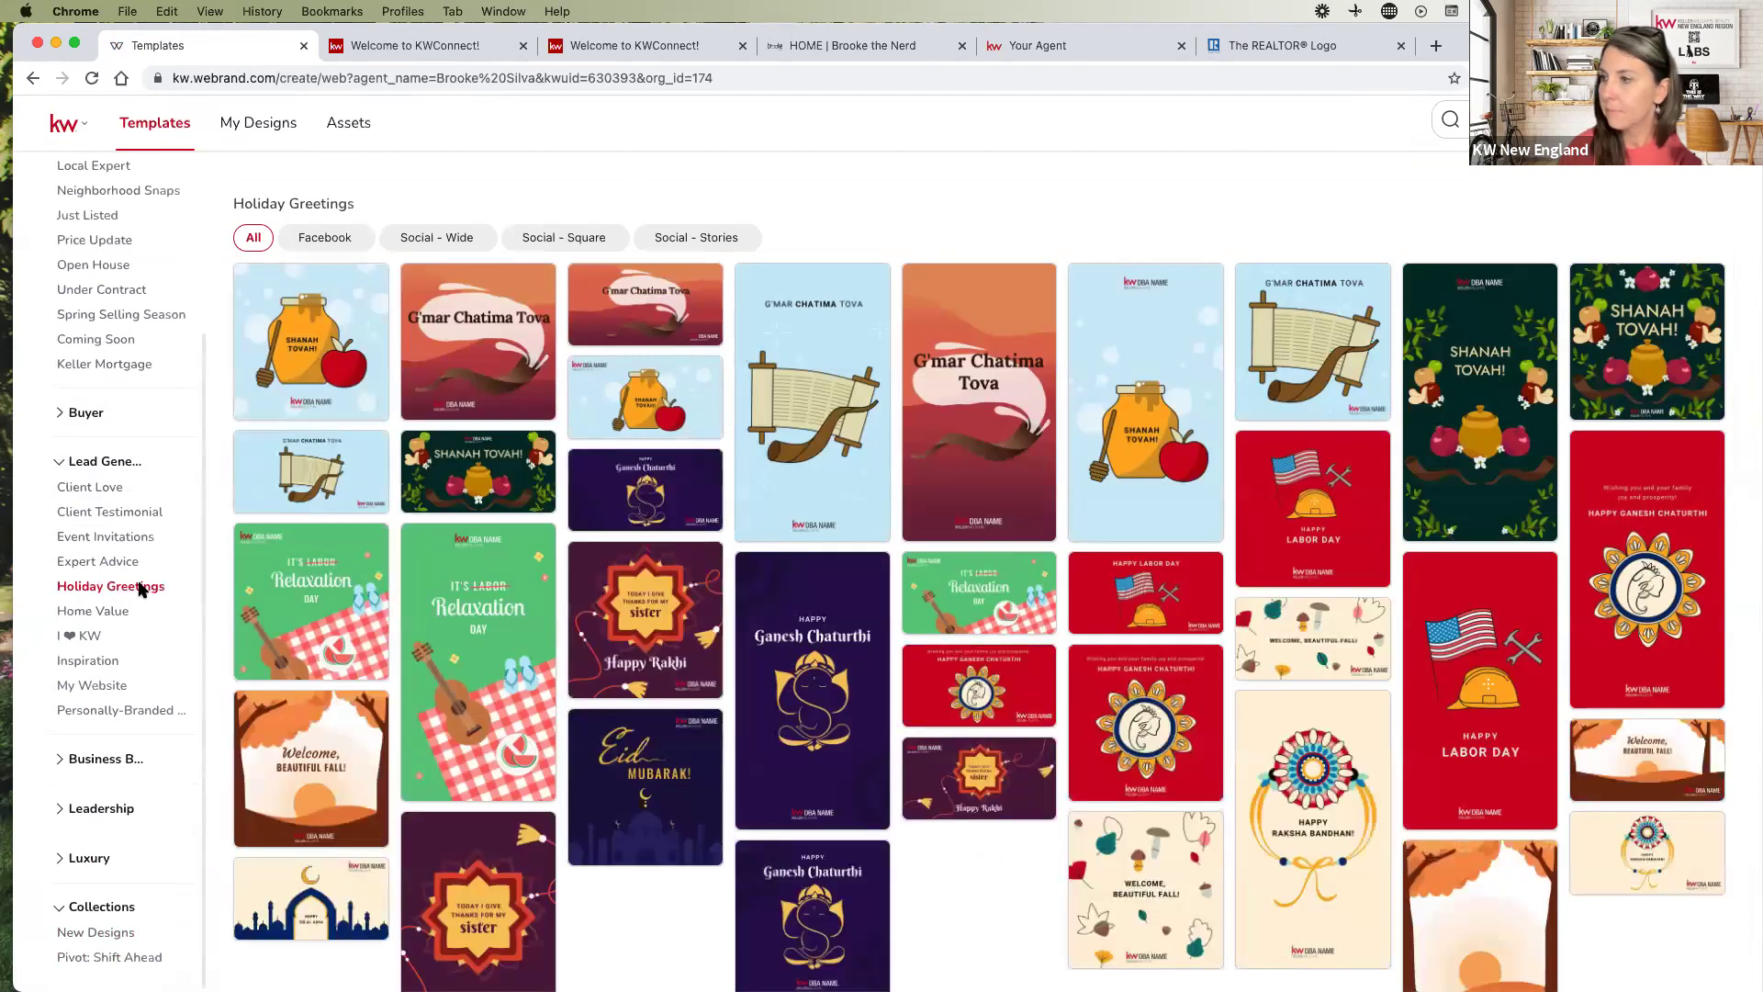
Look through the Holiday Greetings templates and start a design from LaborDay-01_Sq
scroll(508, 620, down, 5)
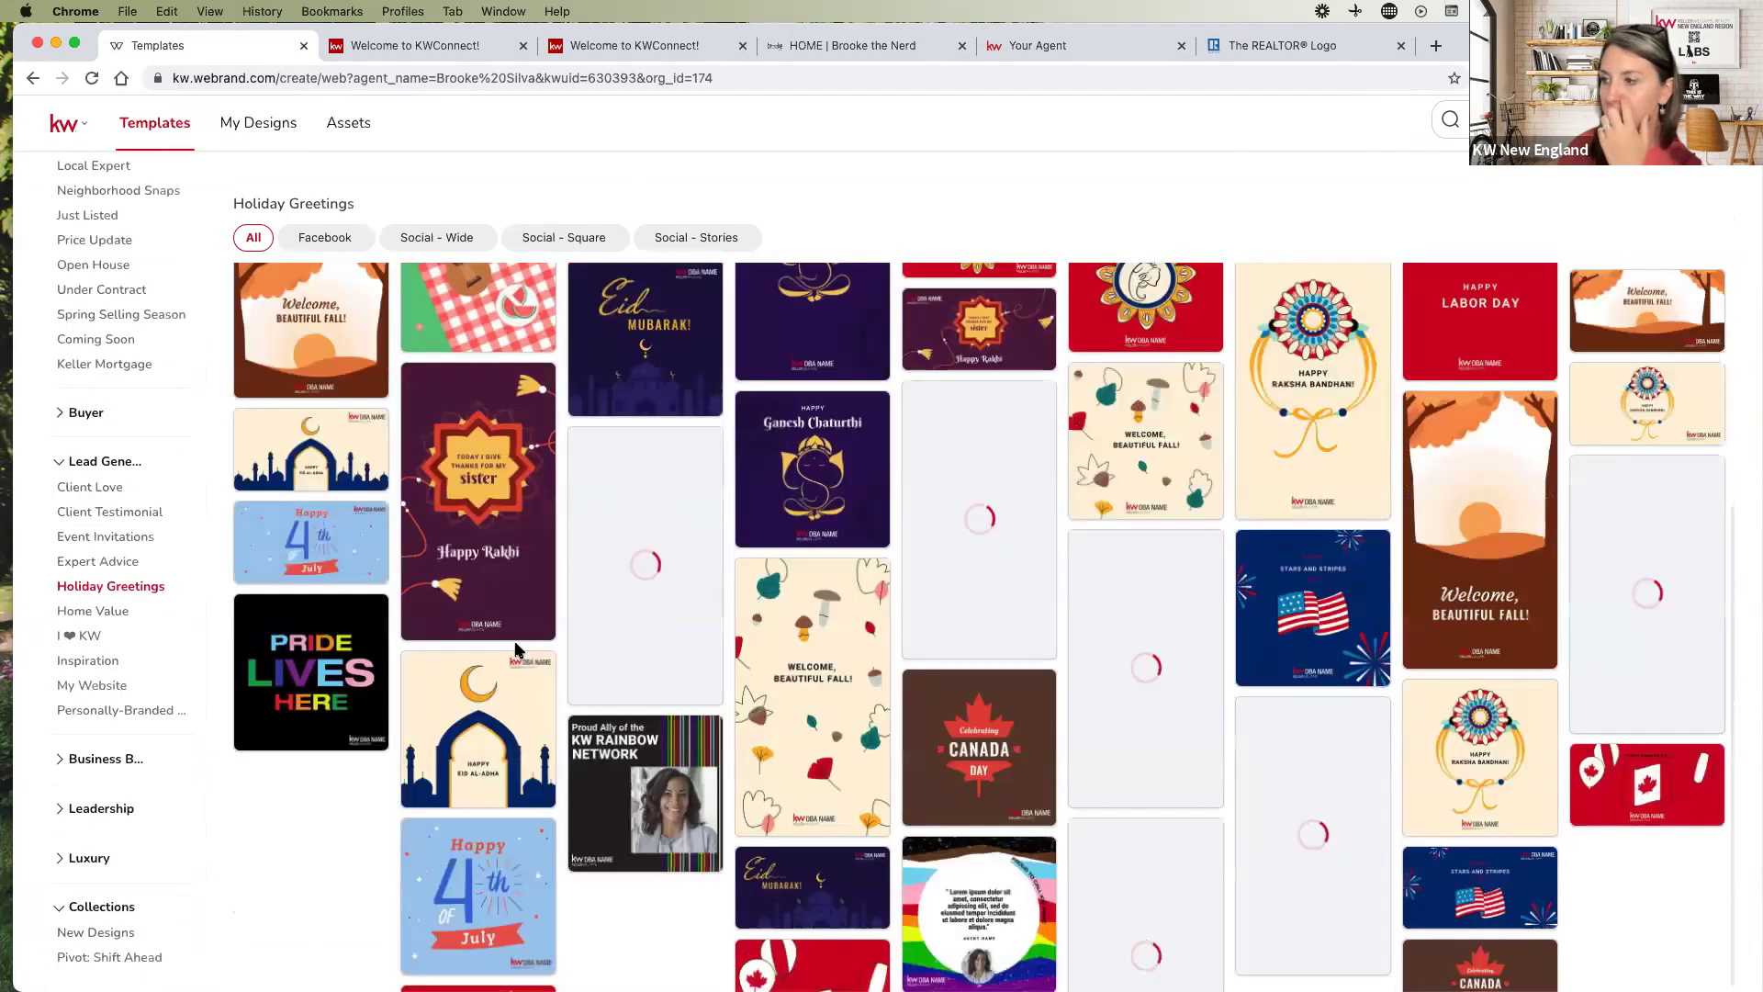
scroll(512, 649, down, 3)
scroll(755, 742, down, 5)
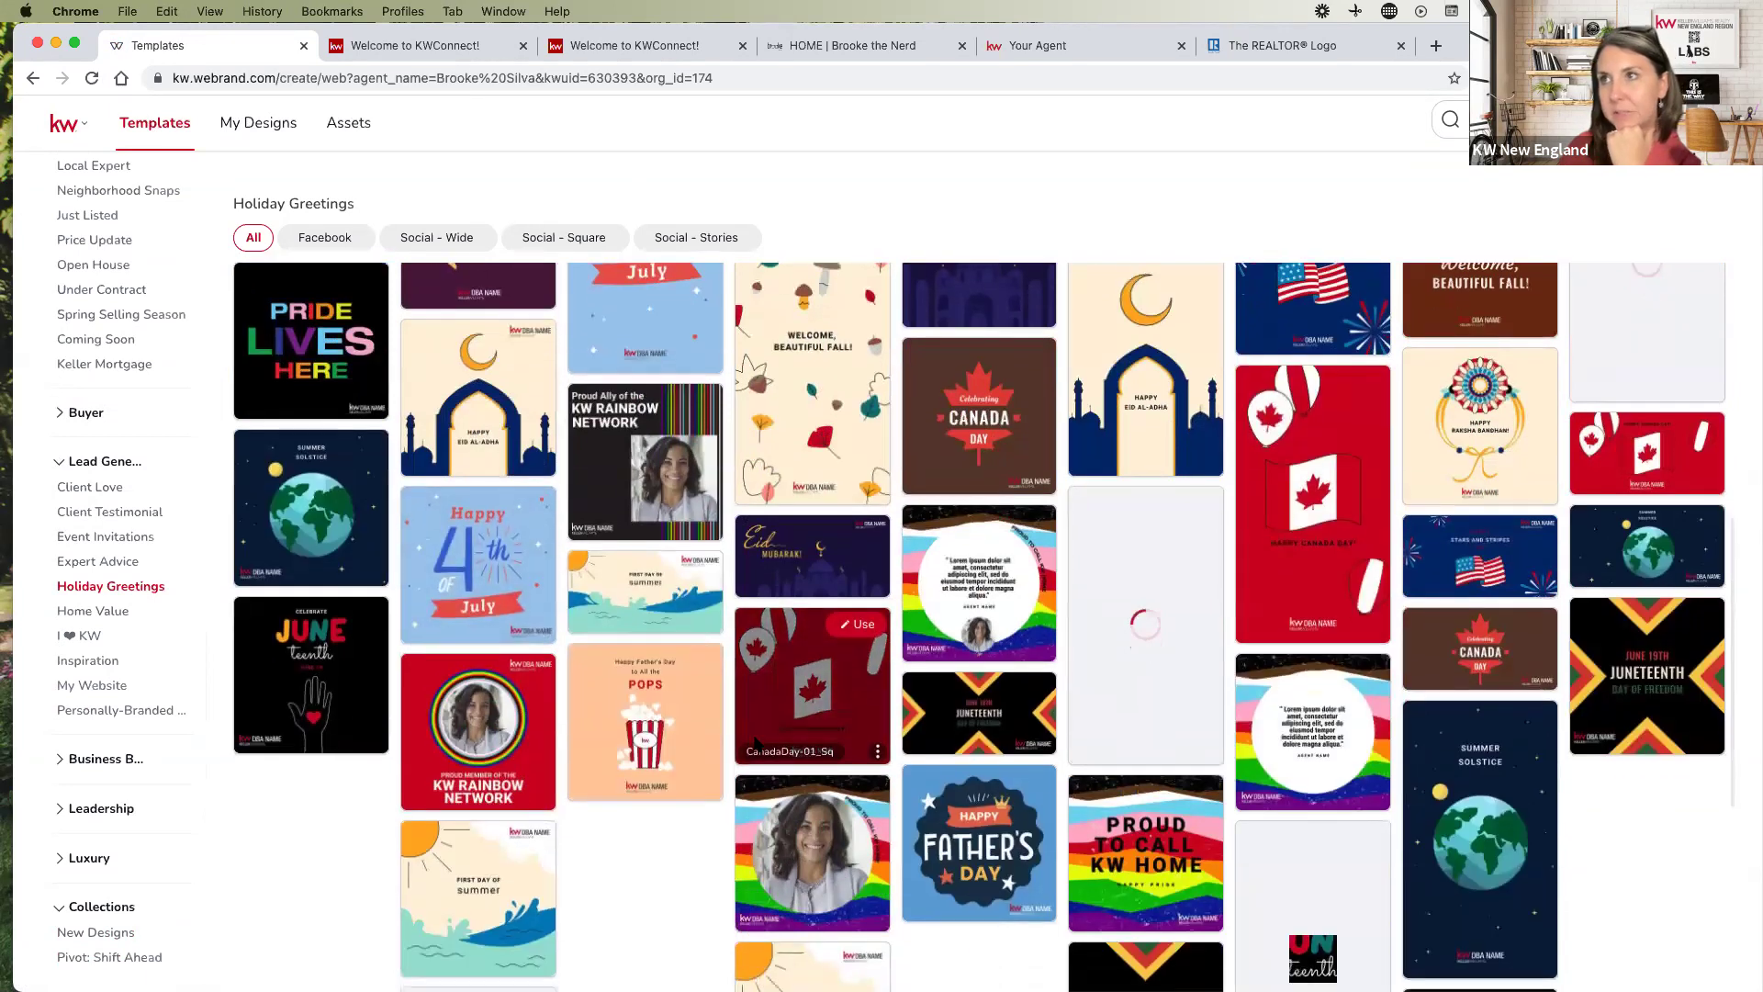
scroll(753, 734, down, 1)
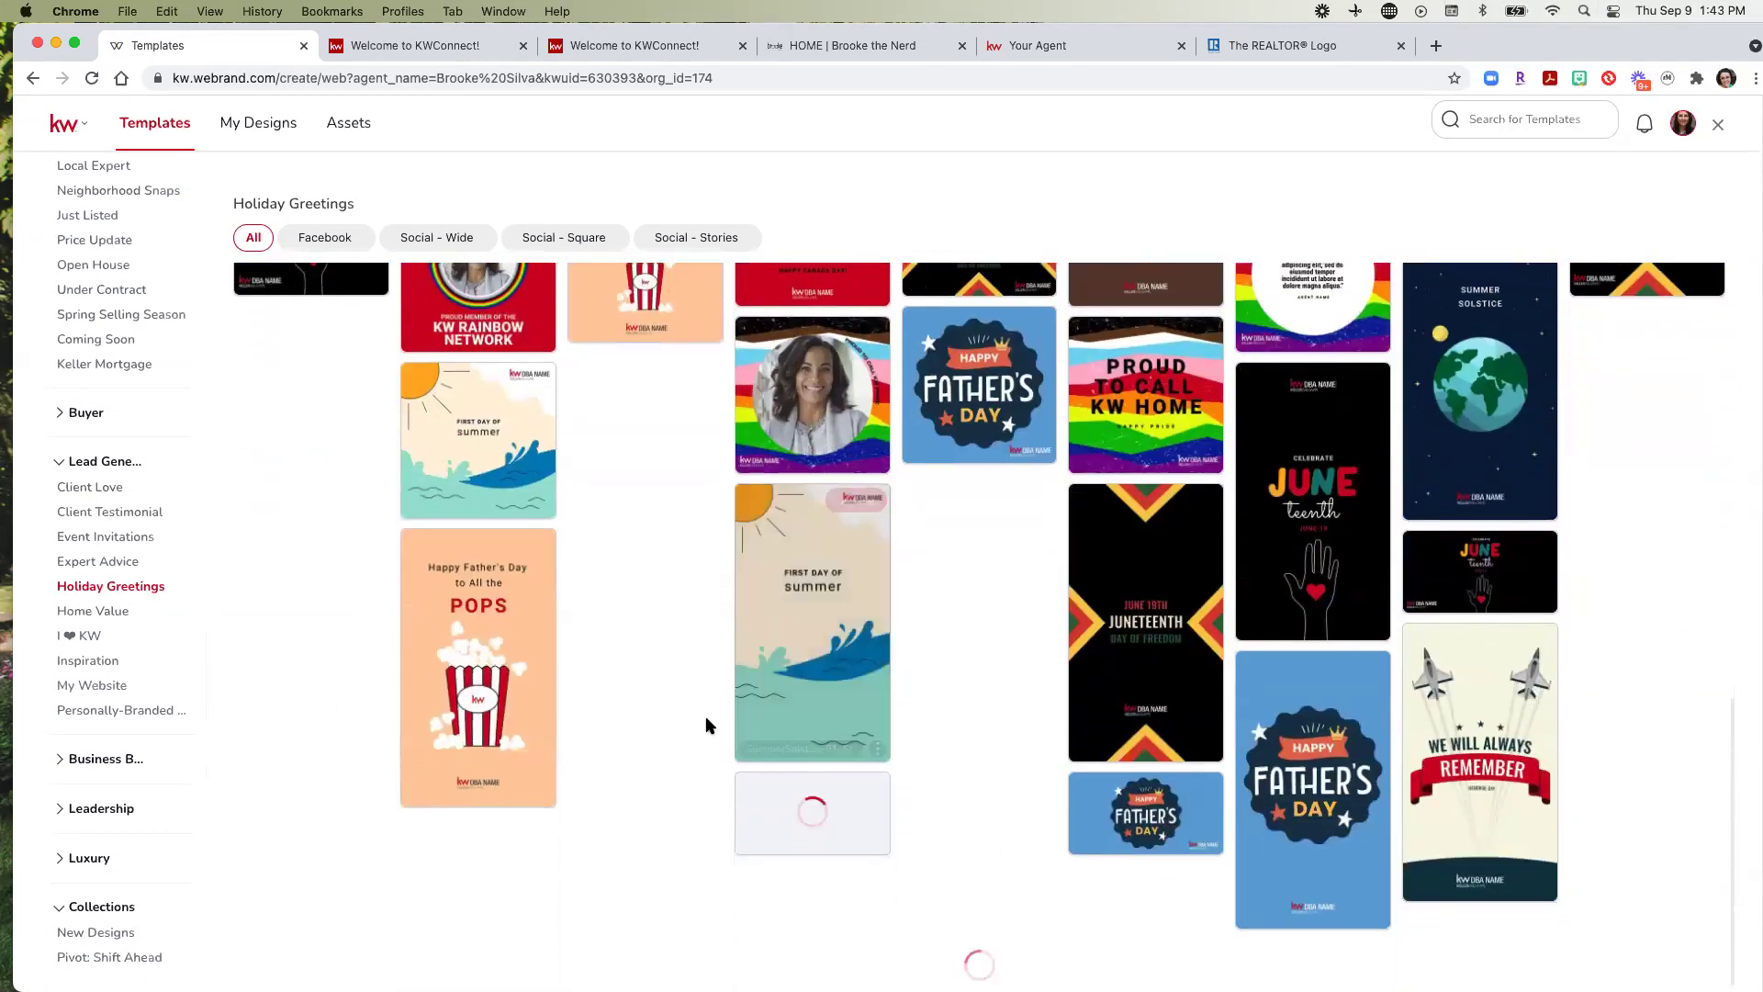
scroll(477, 677, up, 10)
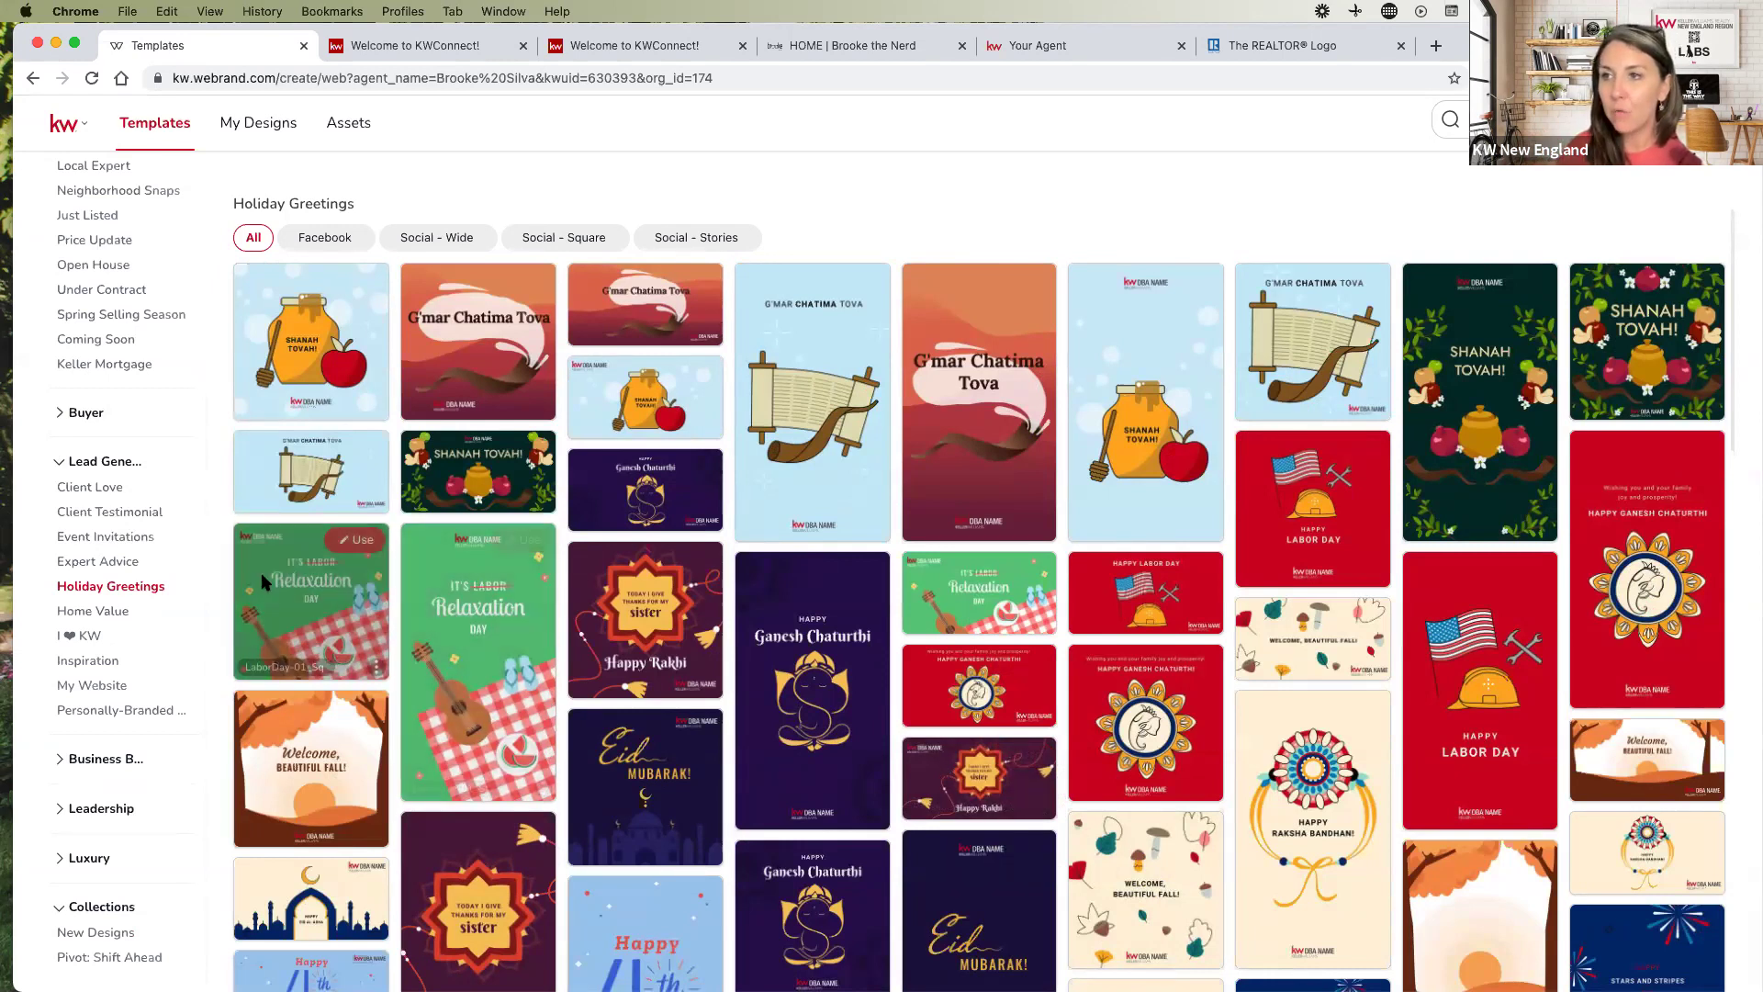
click(360, 549)
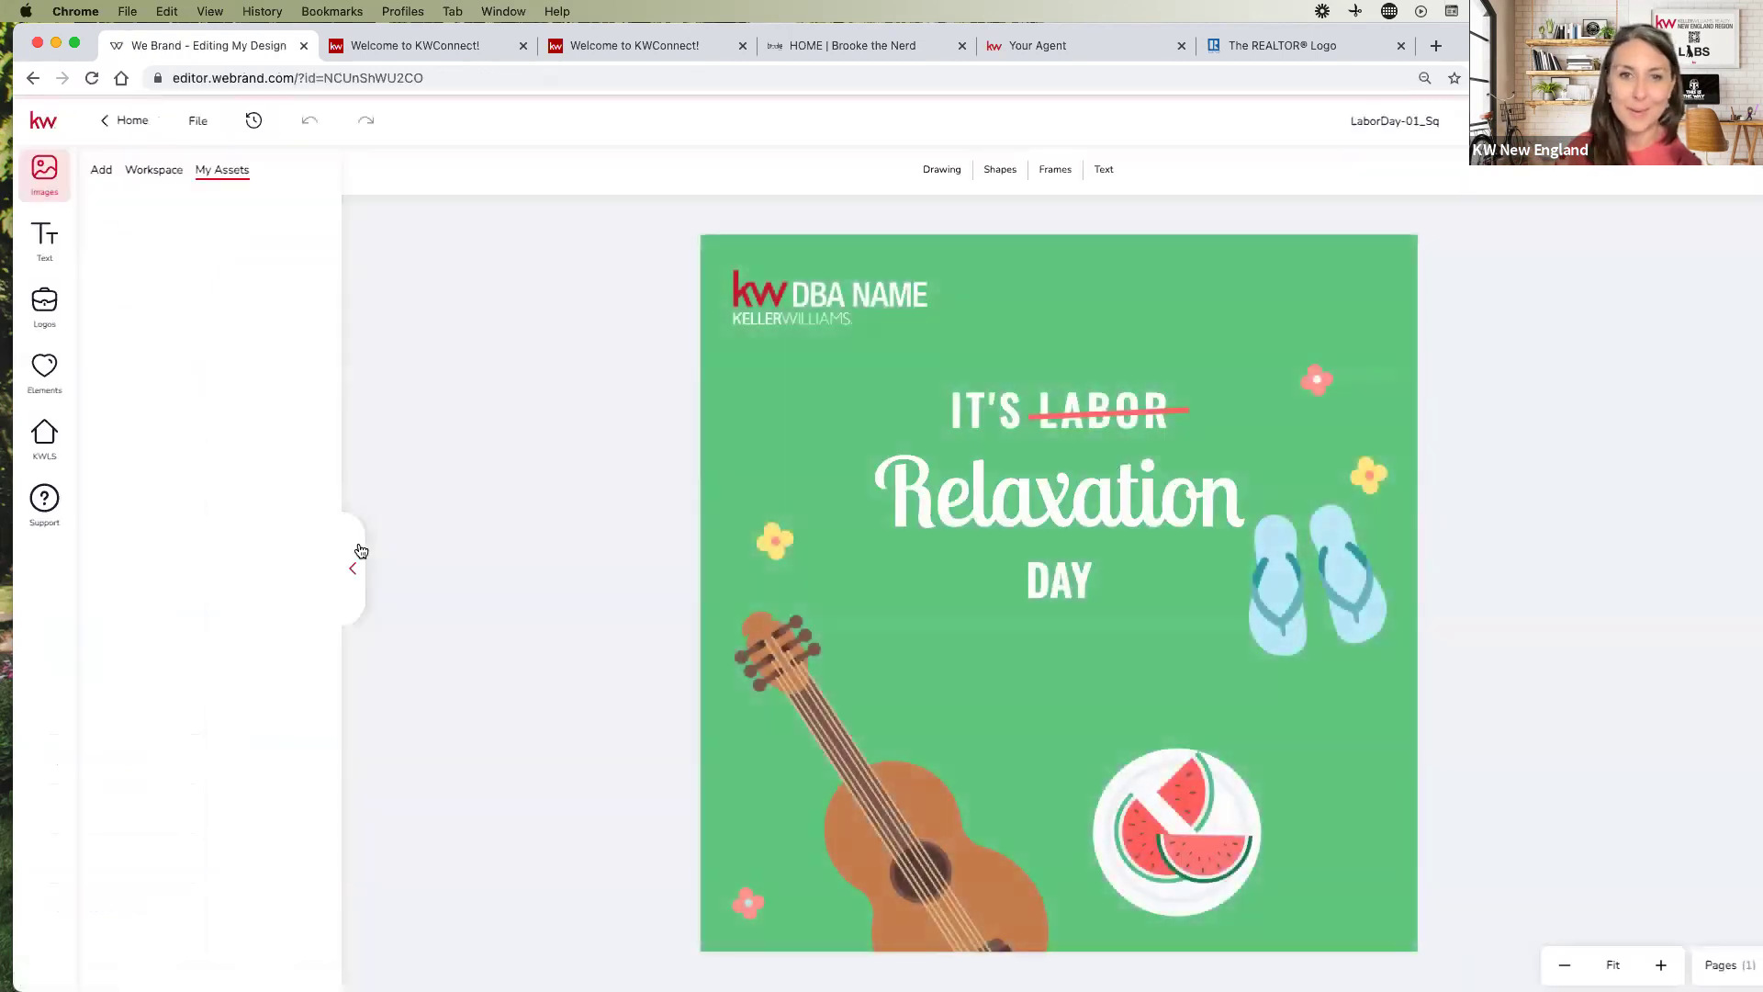
Replace the DBA logo with the personal glasses logo, move it beside the heading, and place a KW New England Region logo in the upper-left corner
click(44, 303)
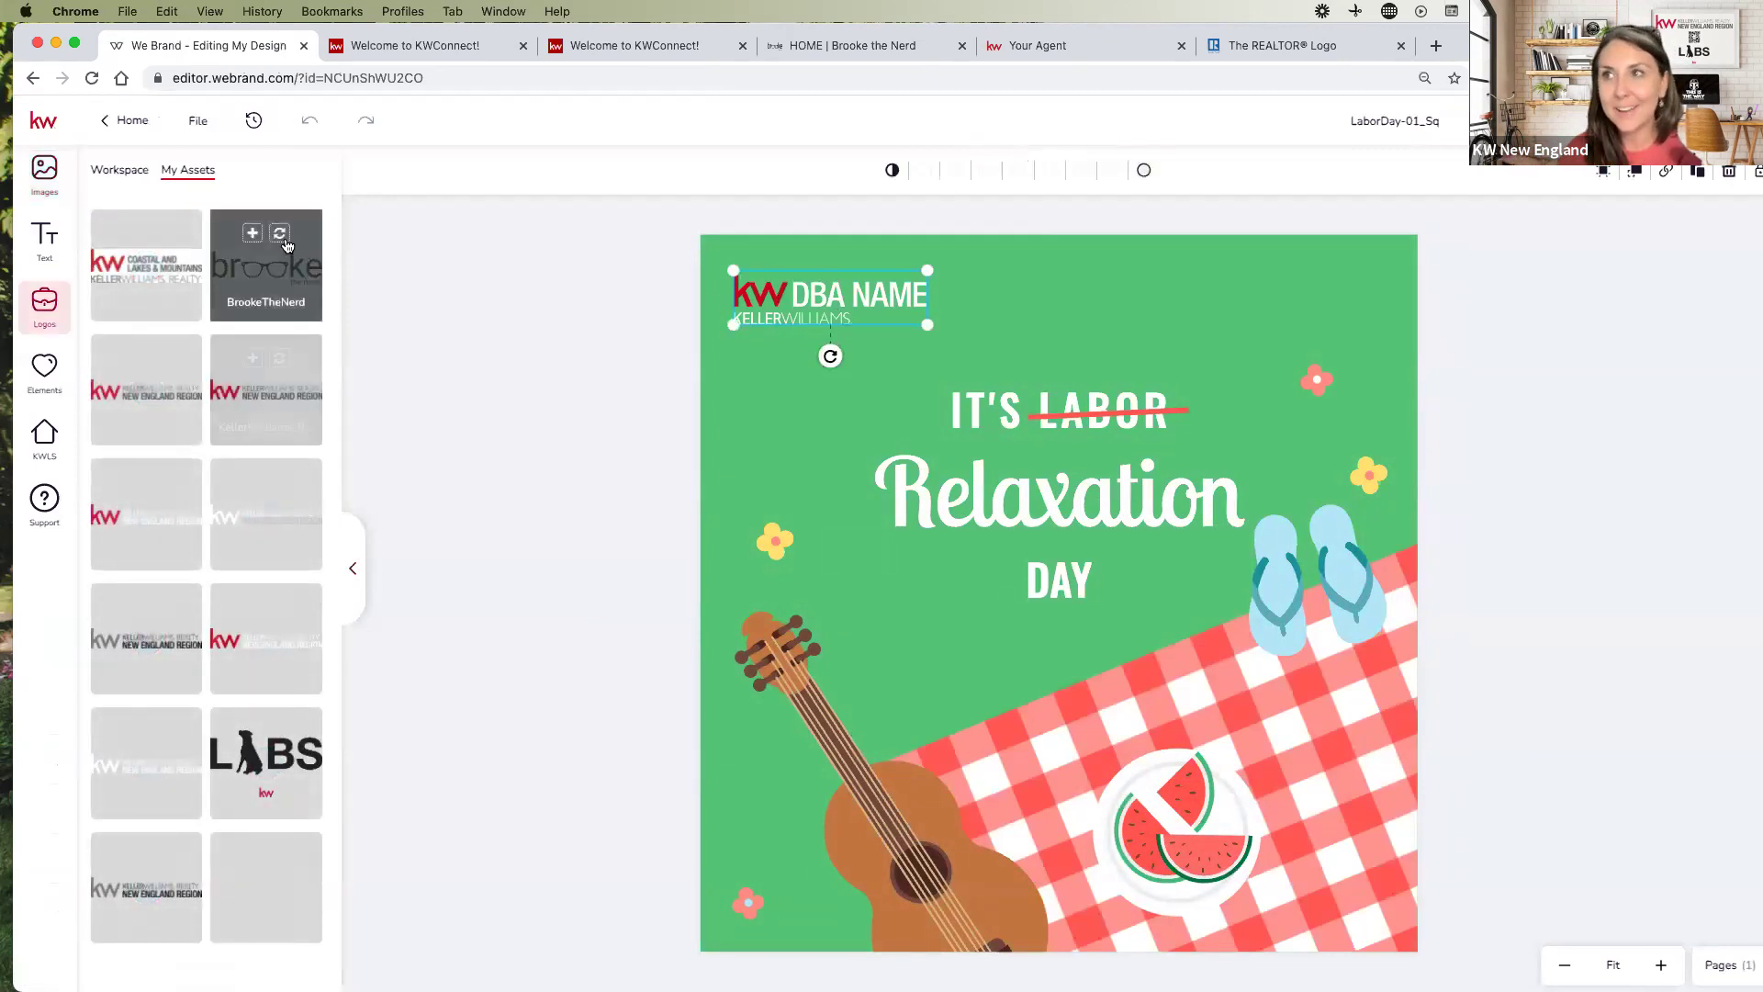
click(280, 234)
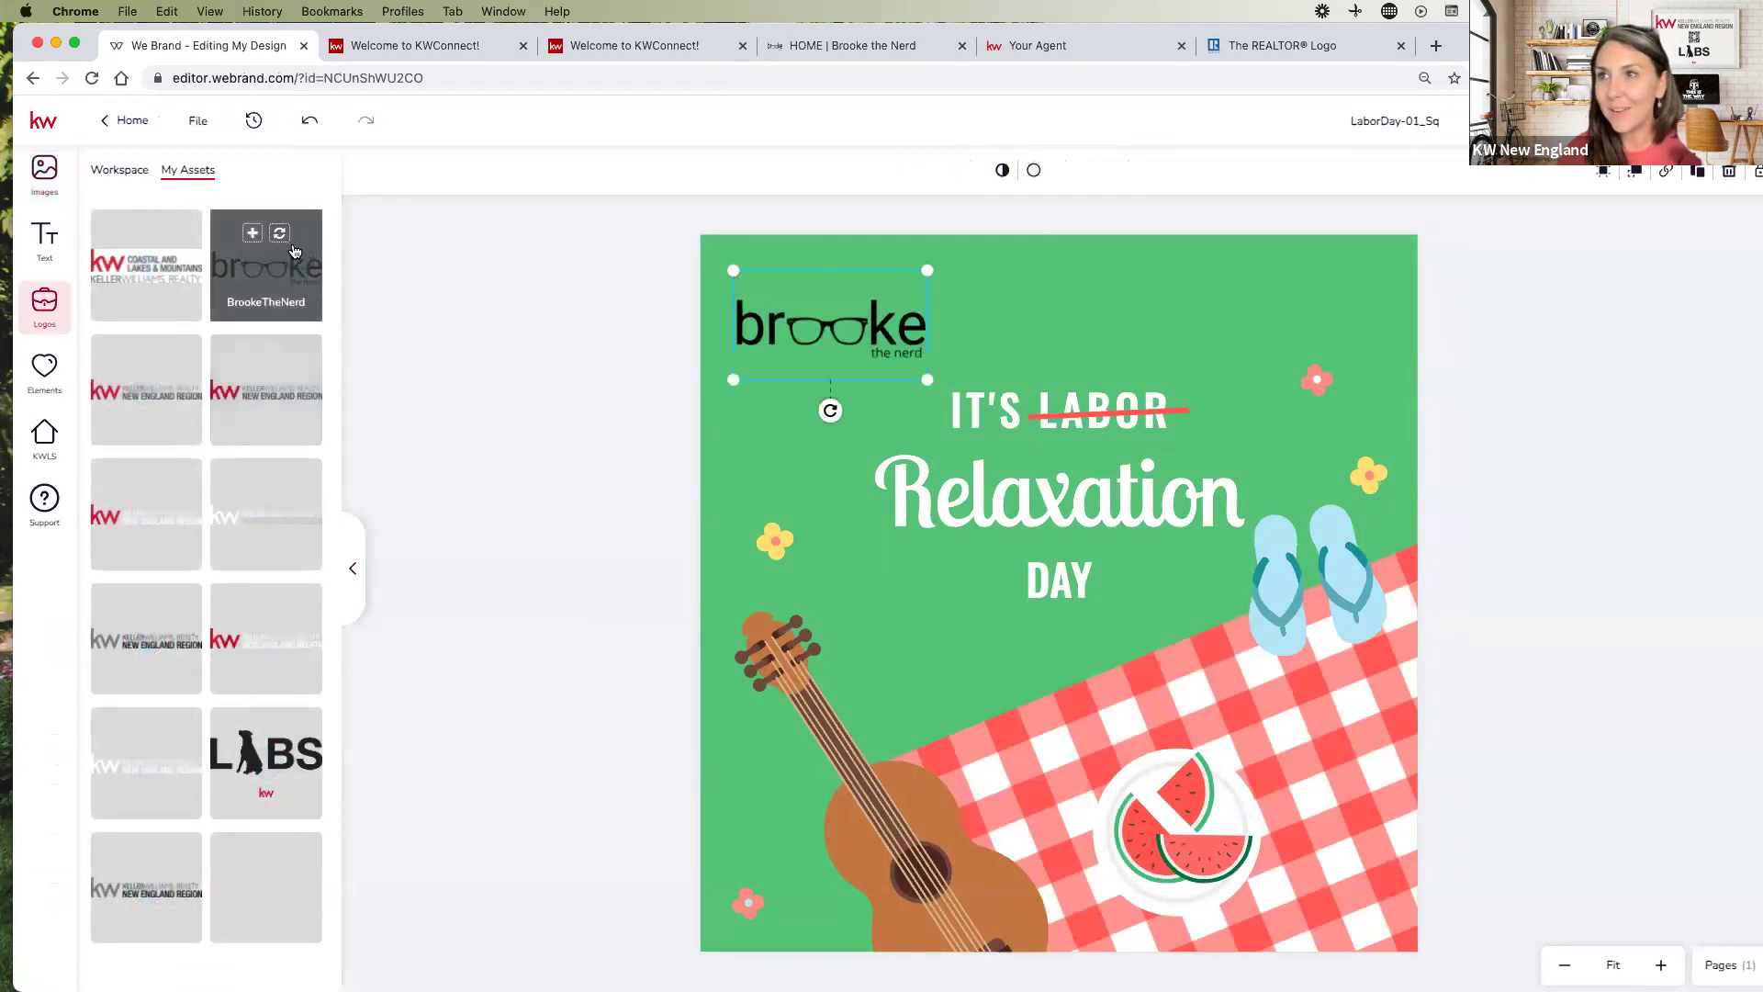
click(292, 367)
drag(773, 292, 1370, 442)
click(1012, 586)
drag(1012, 586, 862, 288)
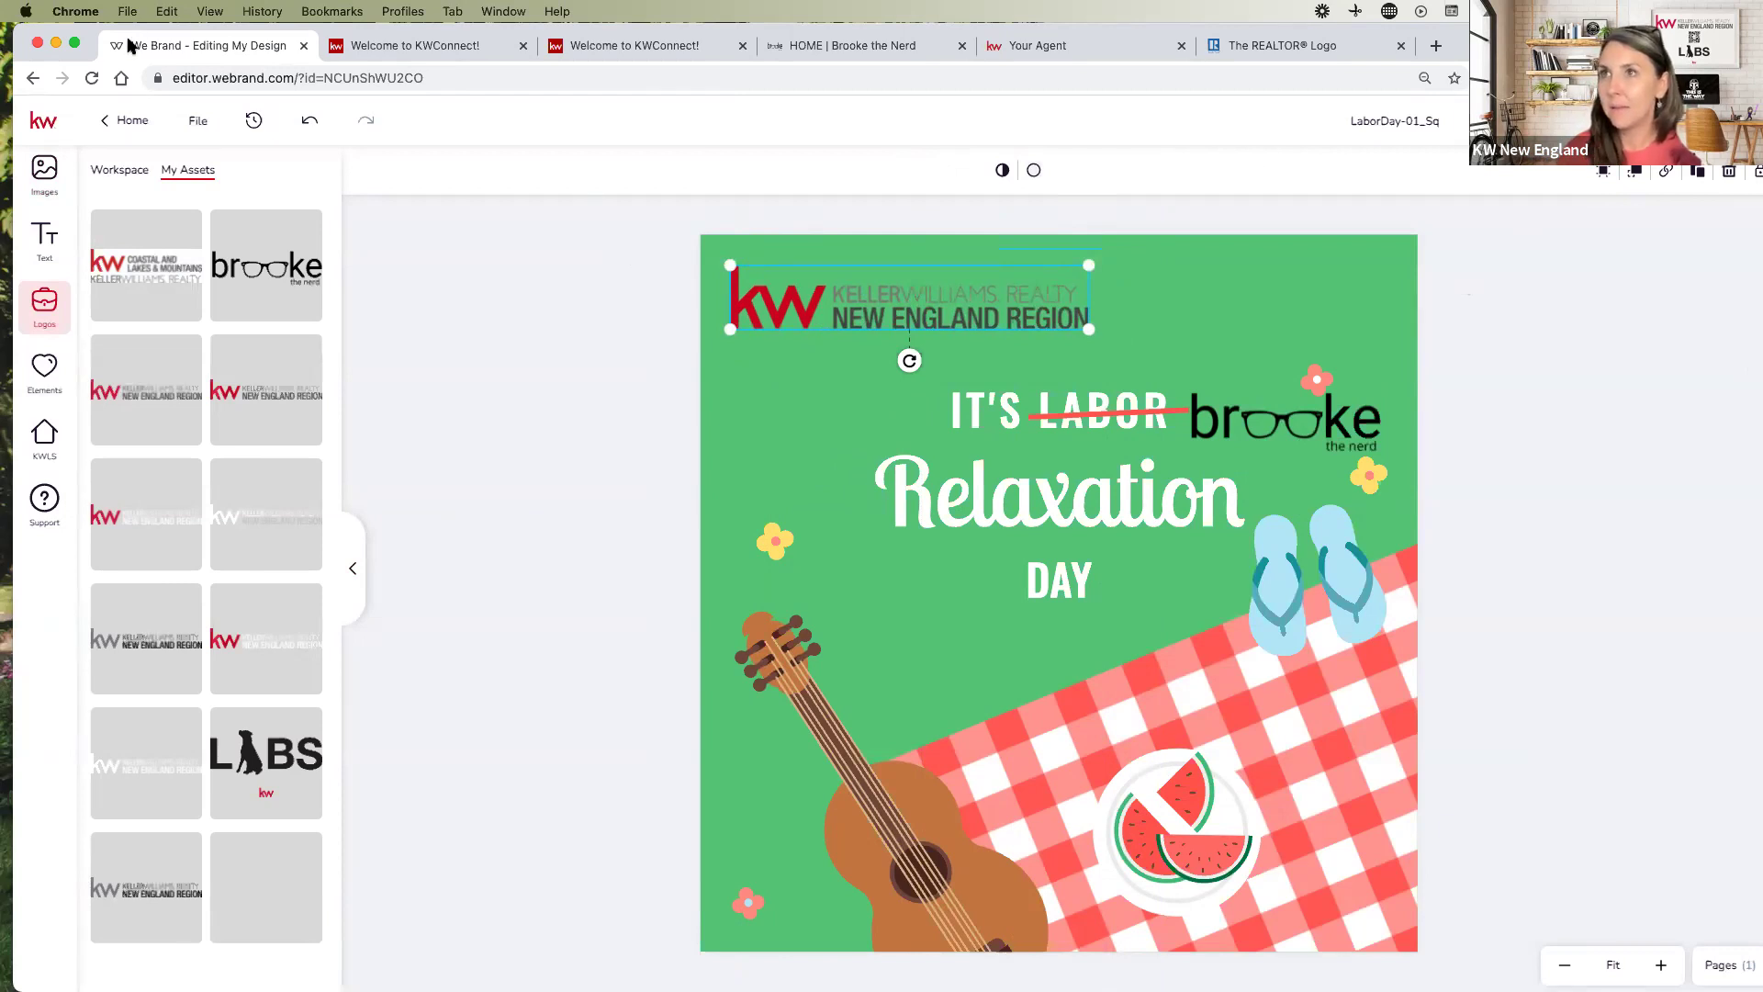
Leave the edited design and open a fresh copy of the LaborDay-01_Sq template
click(124, 120)
click(884, 614)
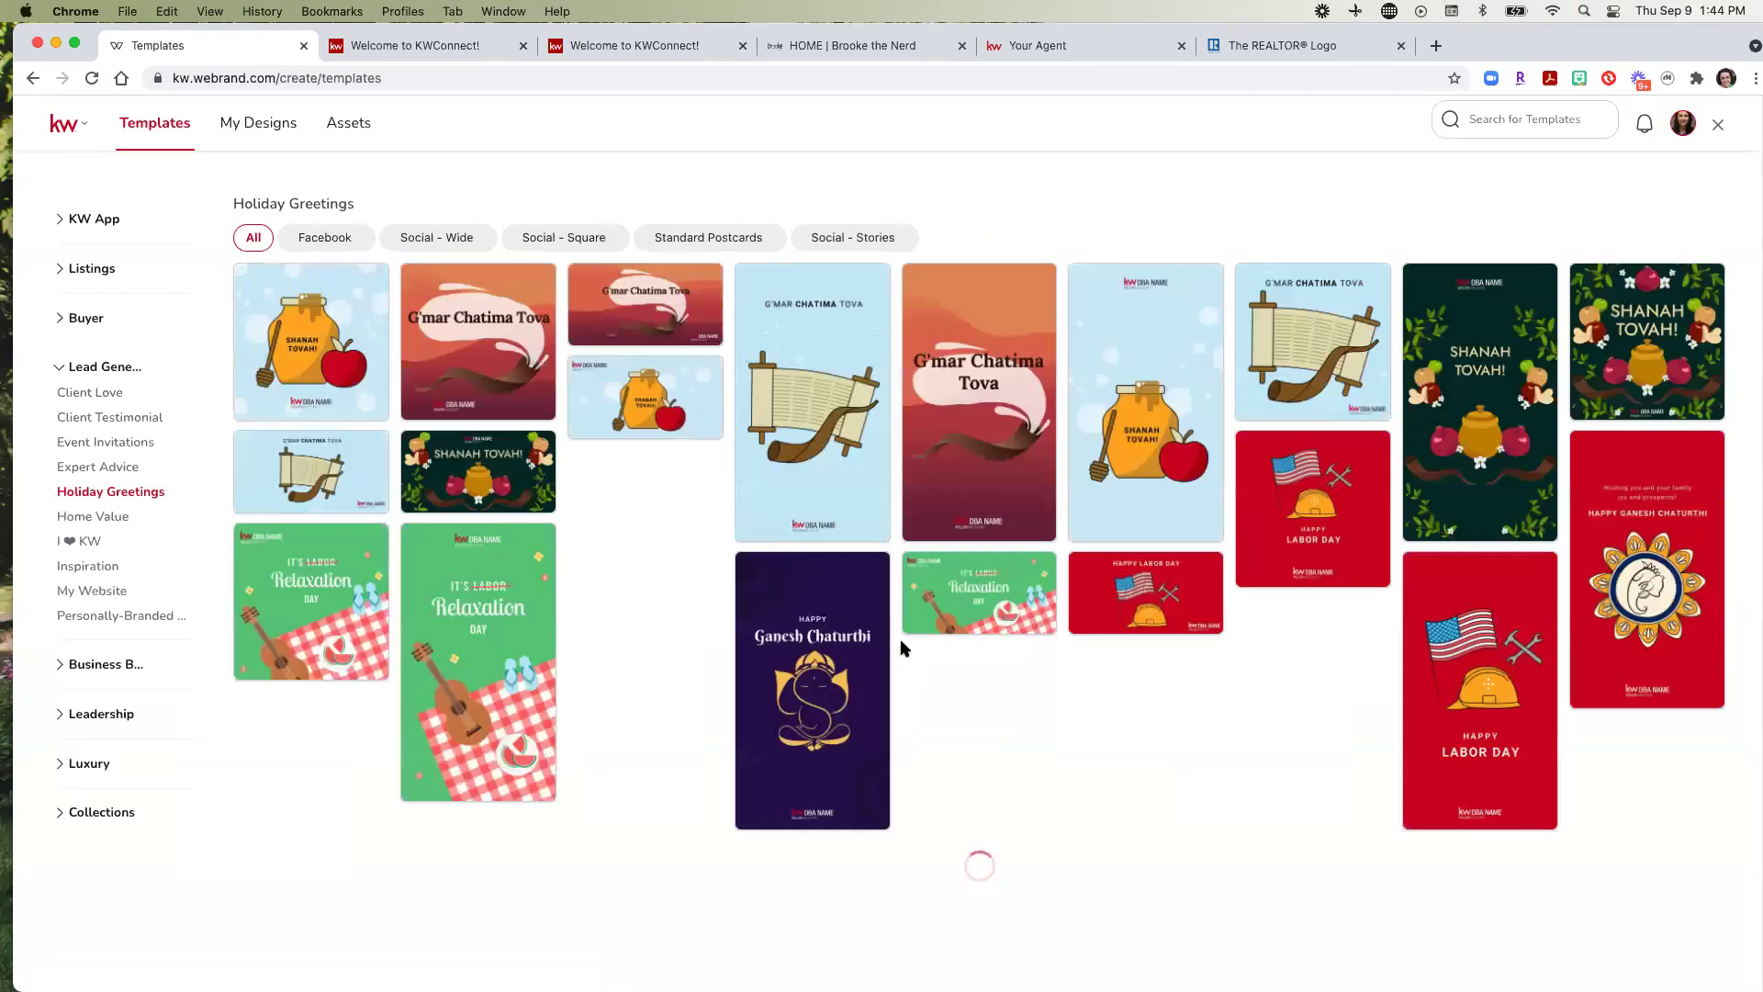
mouse_move(363, 546)
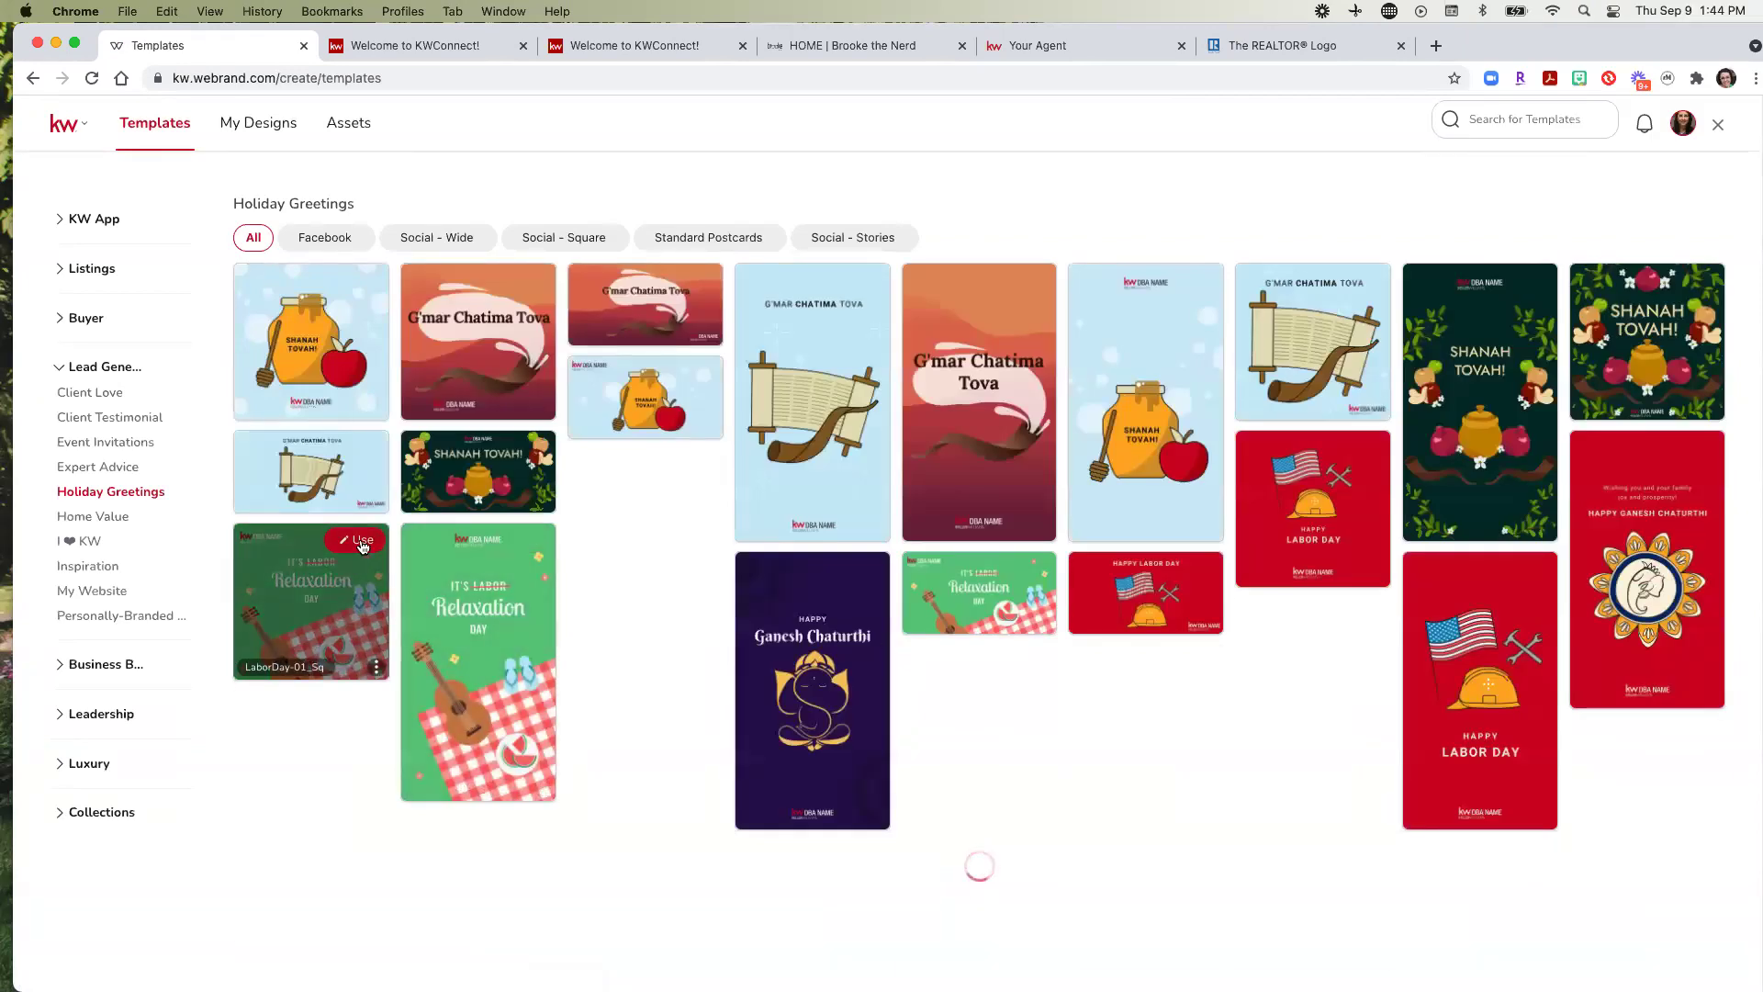
click(362, 542)
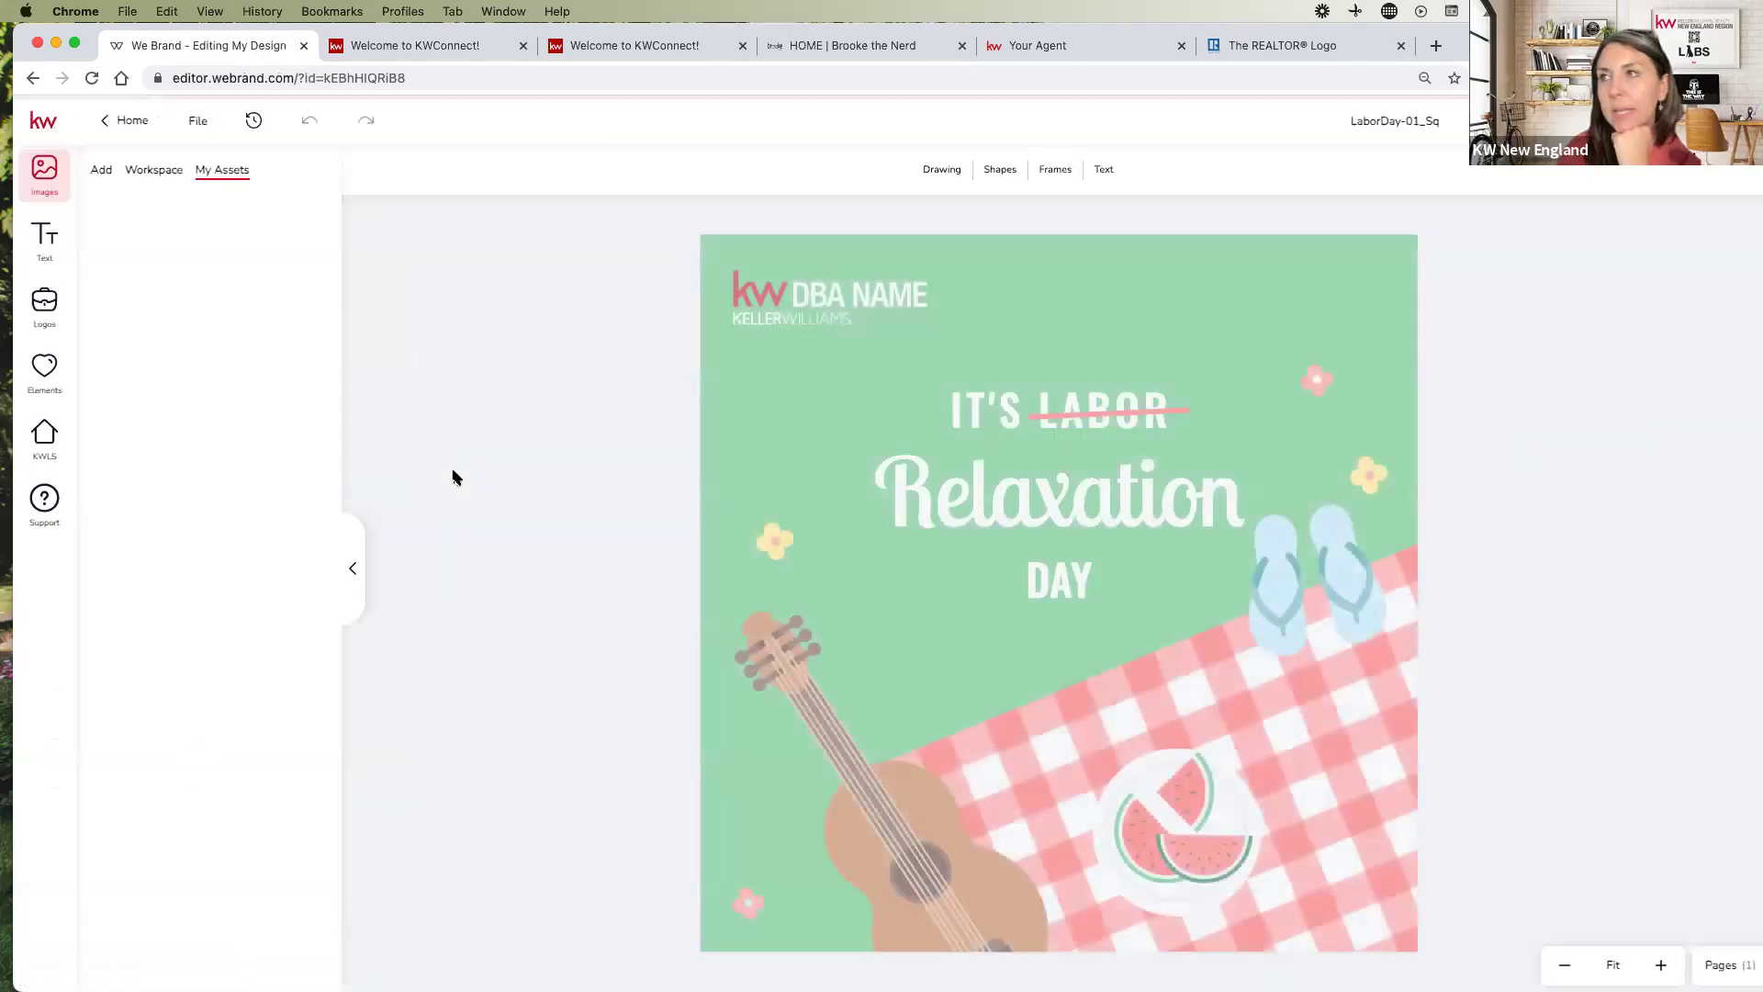
Replace the DBA logo with the red and dark KW New England Region logo and enlarge it to about half the design's width
click(779, 307)
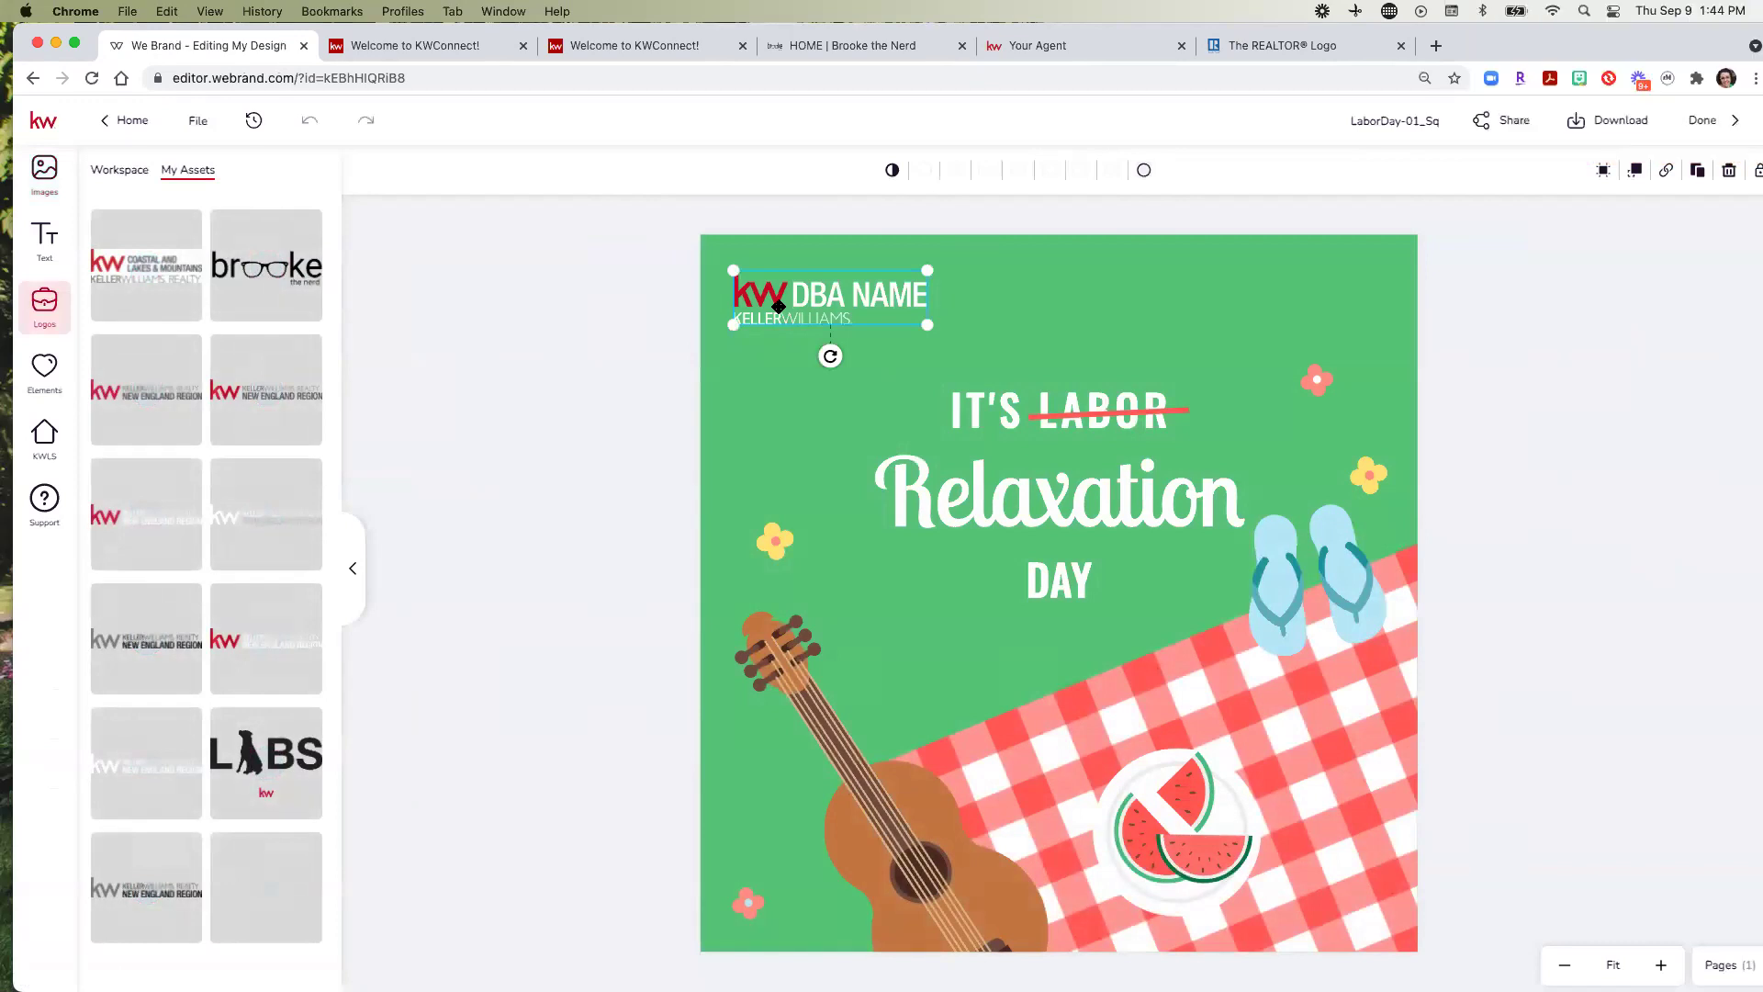
mouse_move(276, 241)
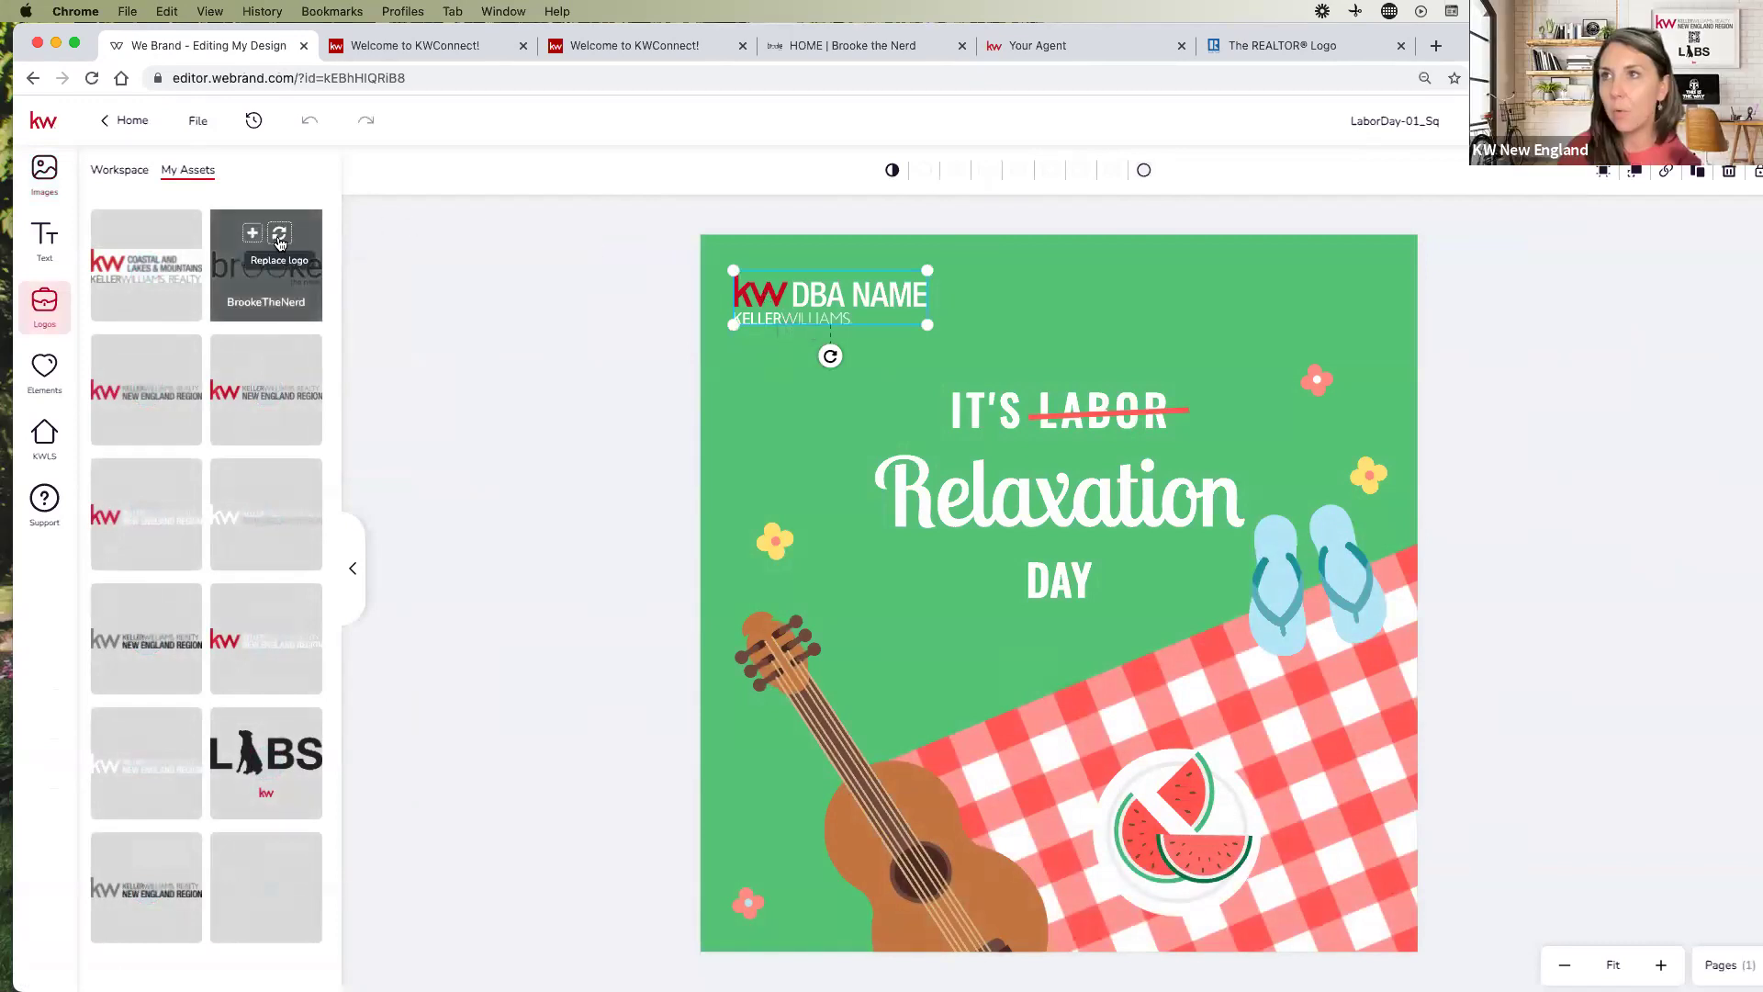
mouse_move(285, 365)
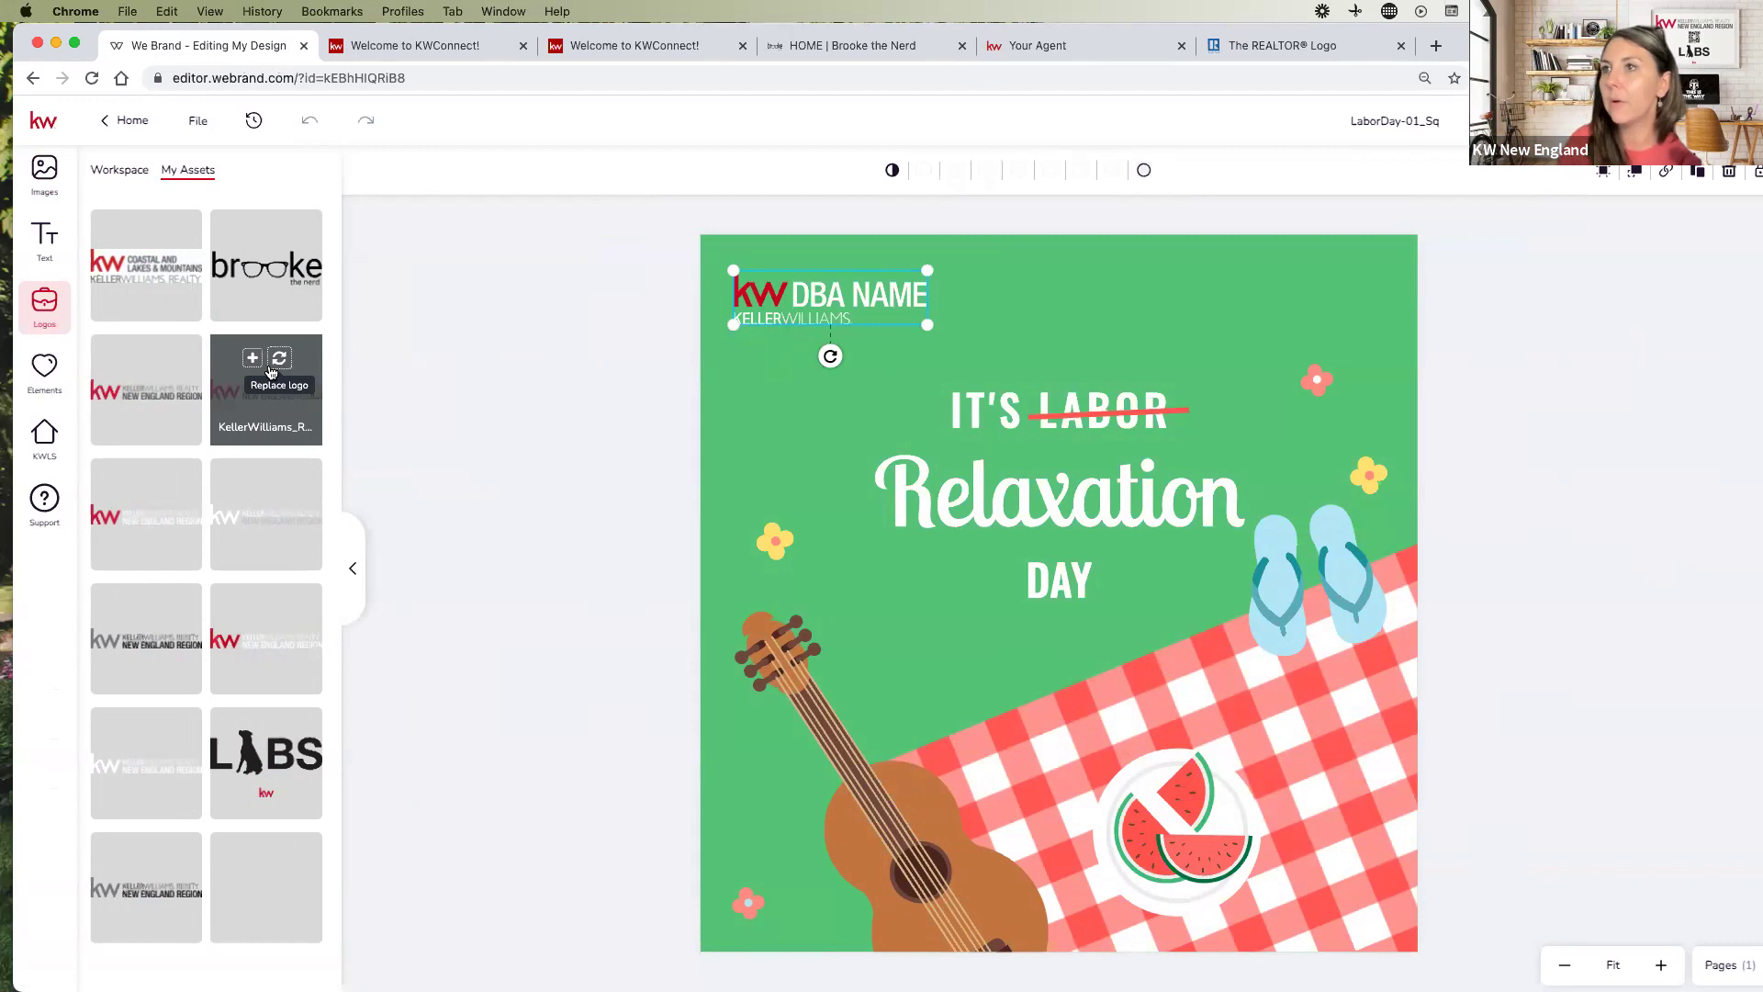
click(281, 360)
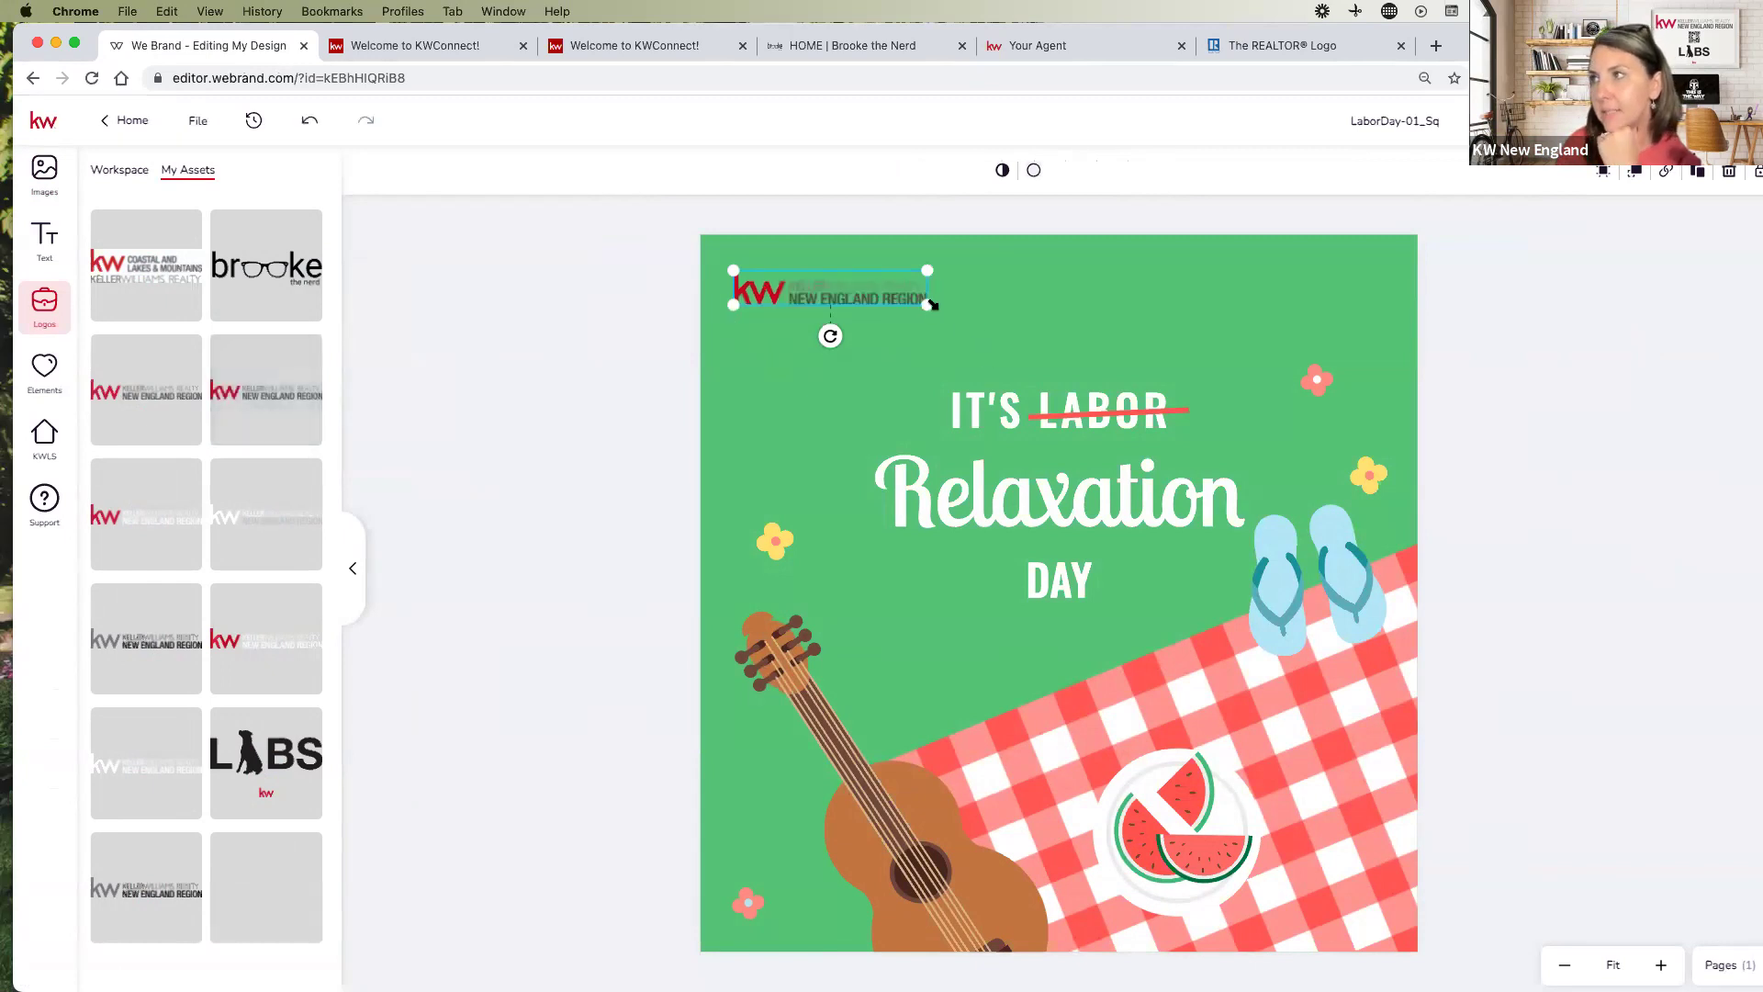
click(1006, 301)
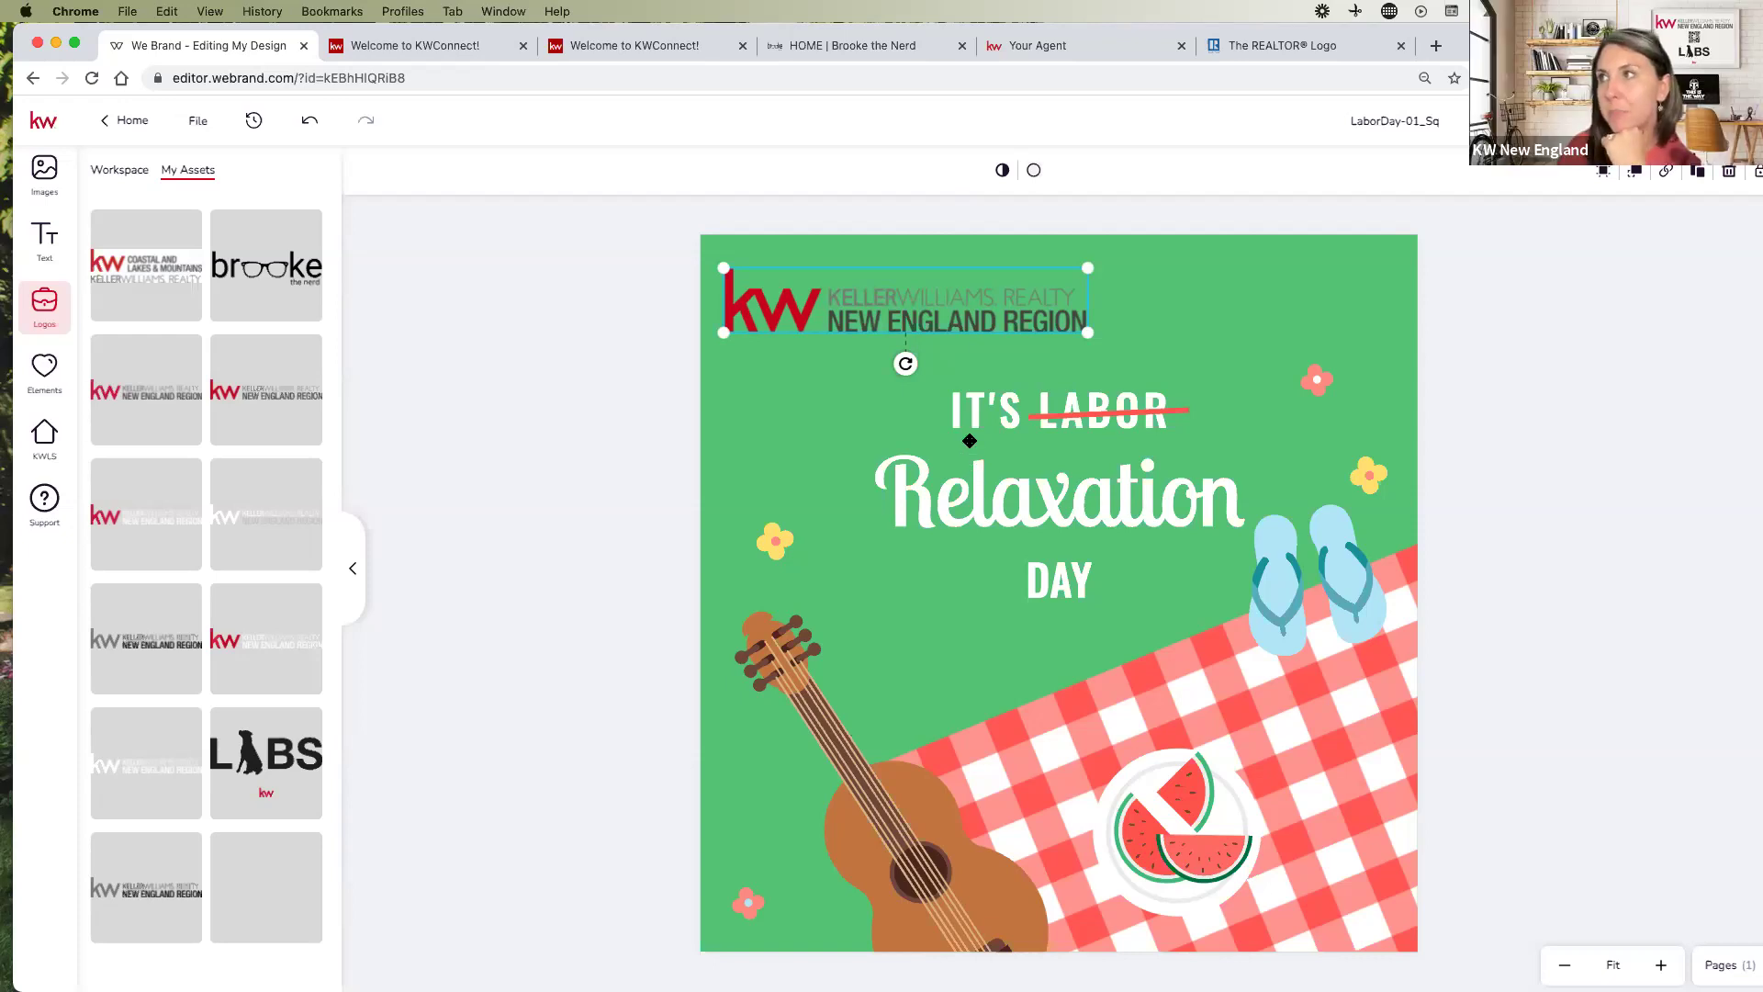
click(610, 343)
click(843, 308)
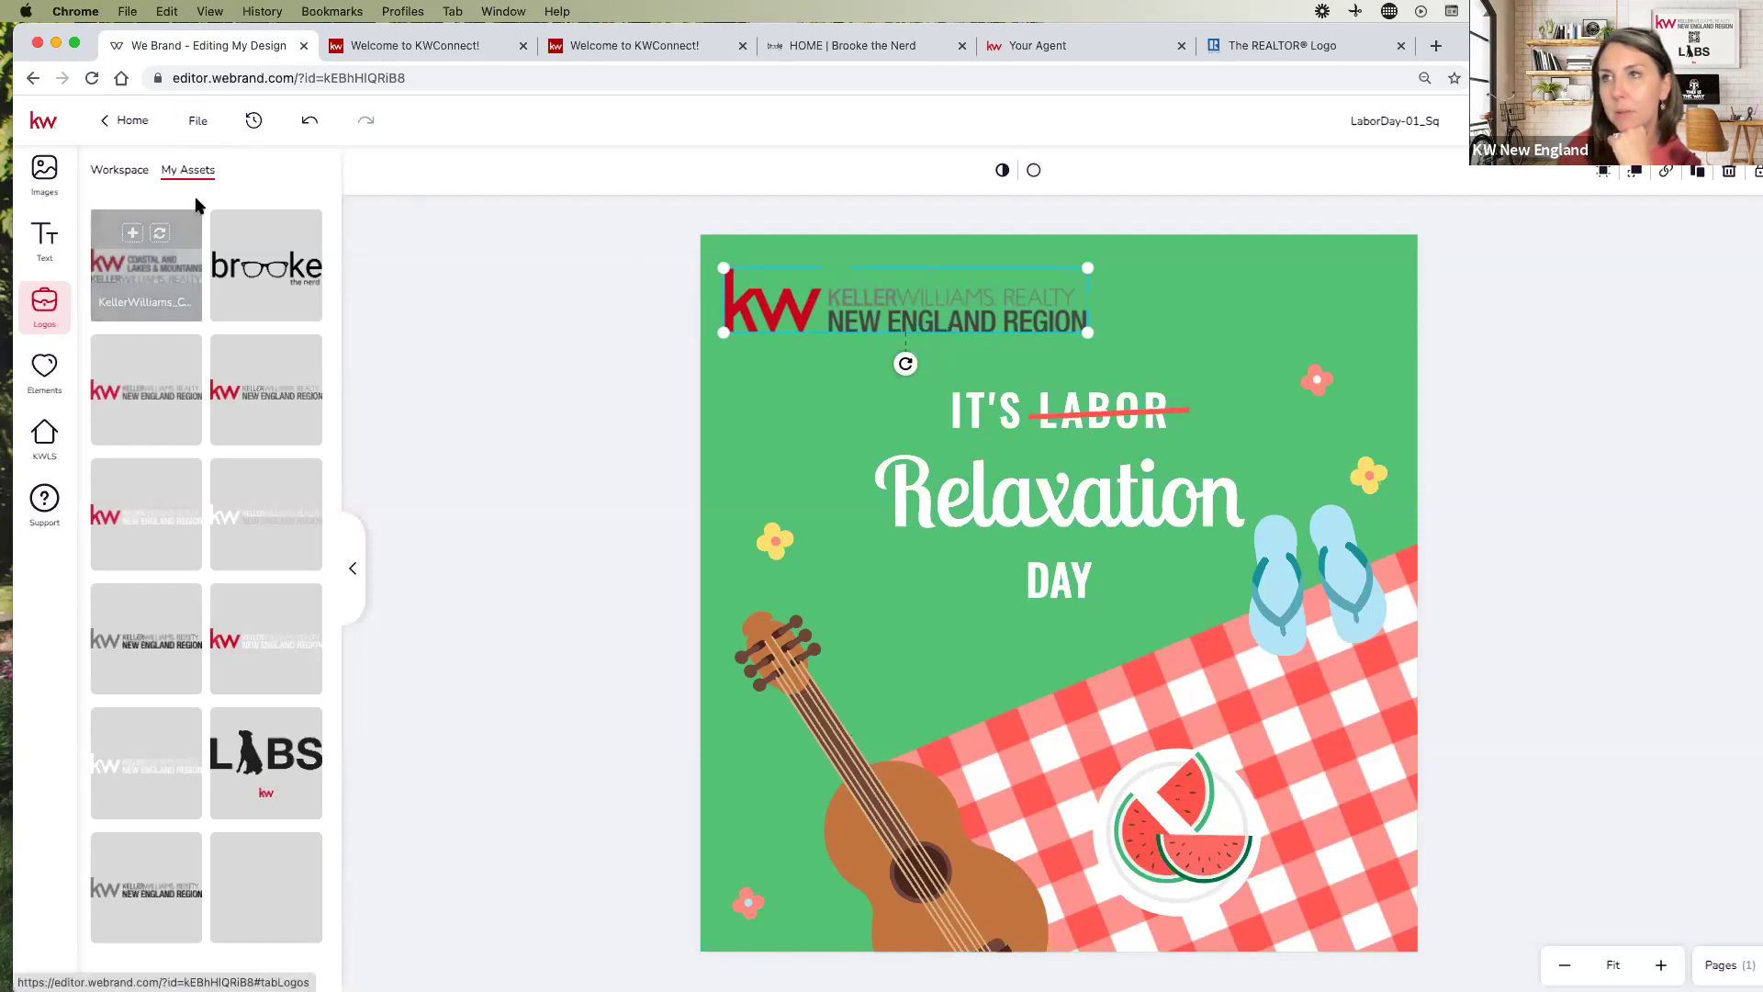
Replace the New England Region logo with the personal glasses logo and move it slightly upward, clear of the heading
mouse_move(264, 508)
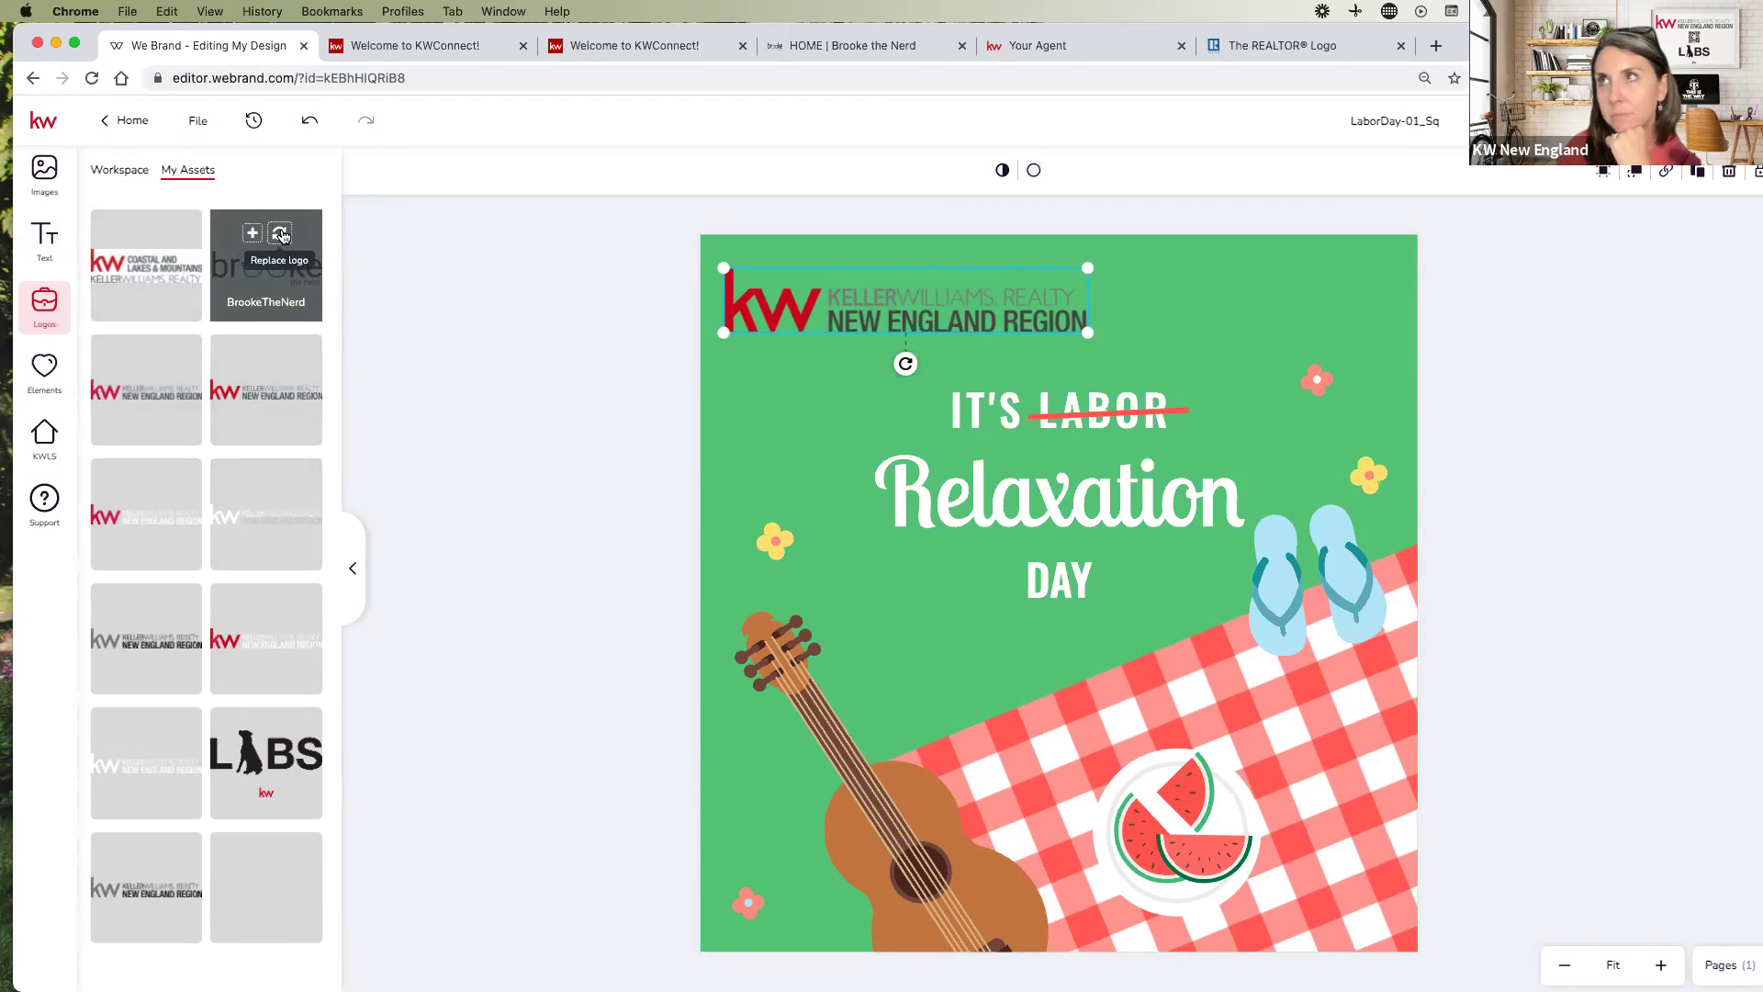
click(283, 236)
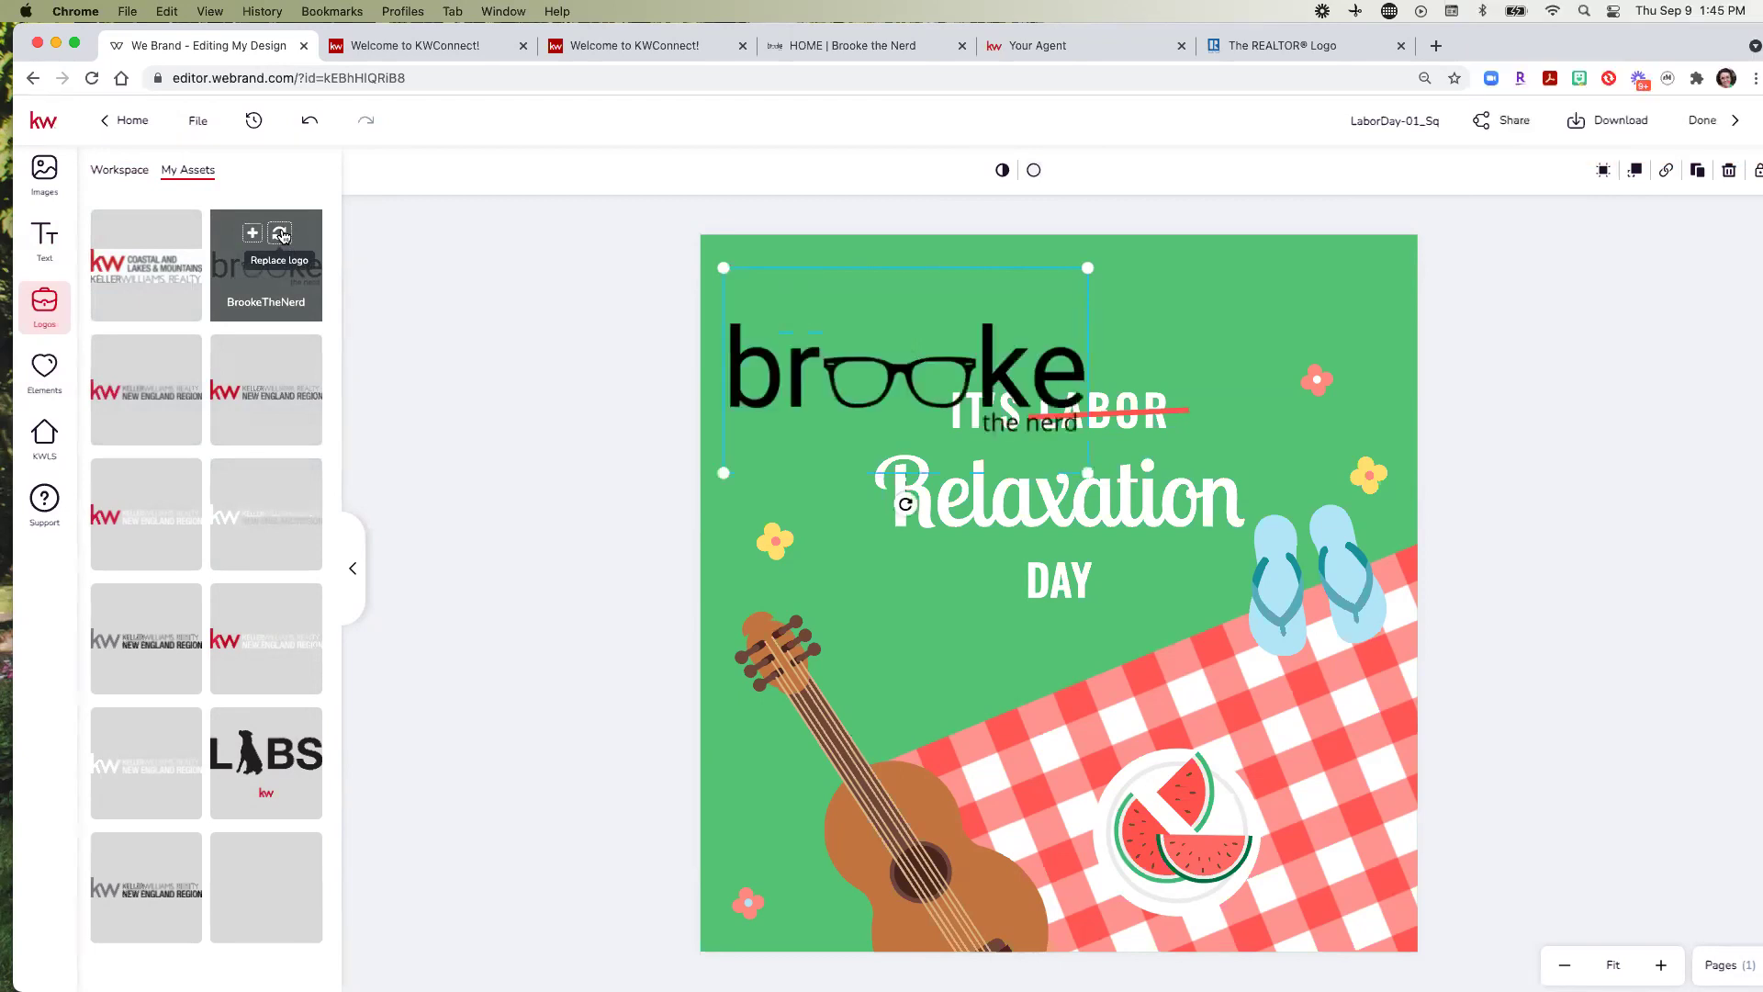
drag(953, 372, 962, 320)
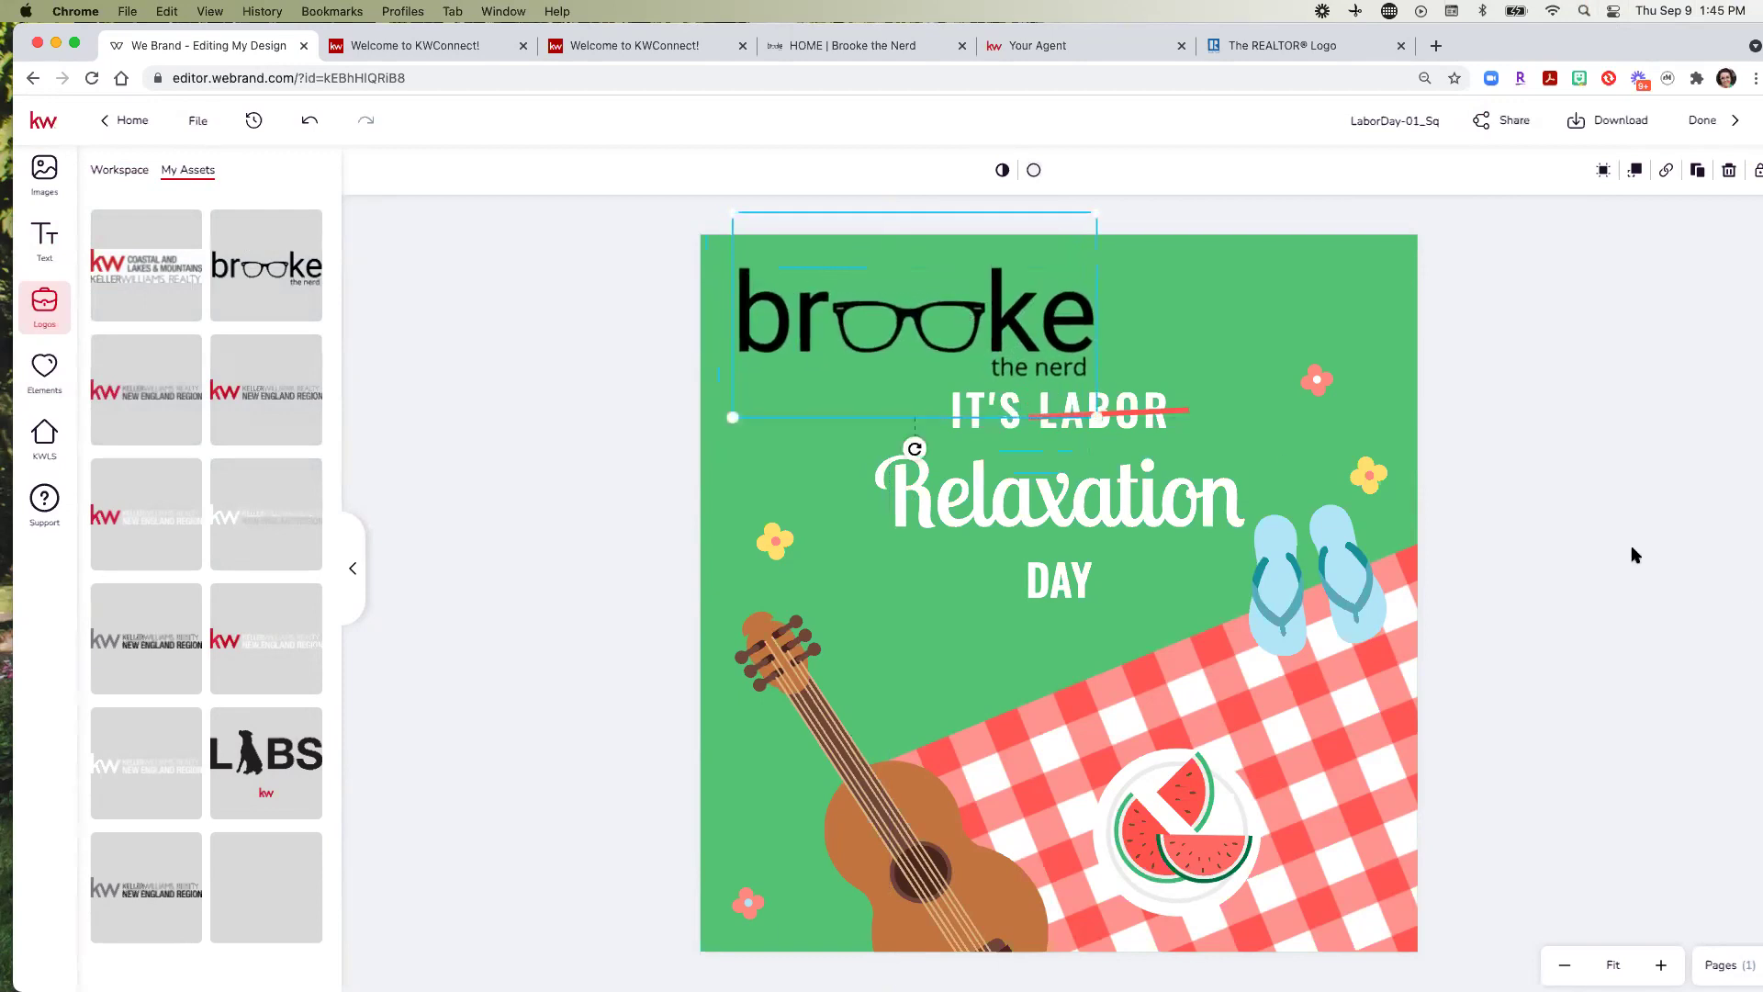